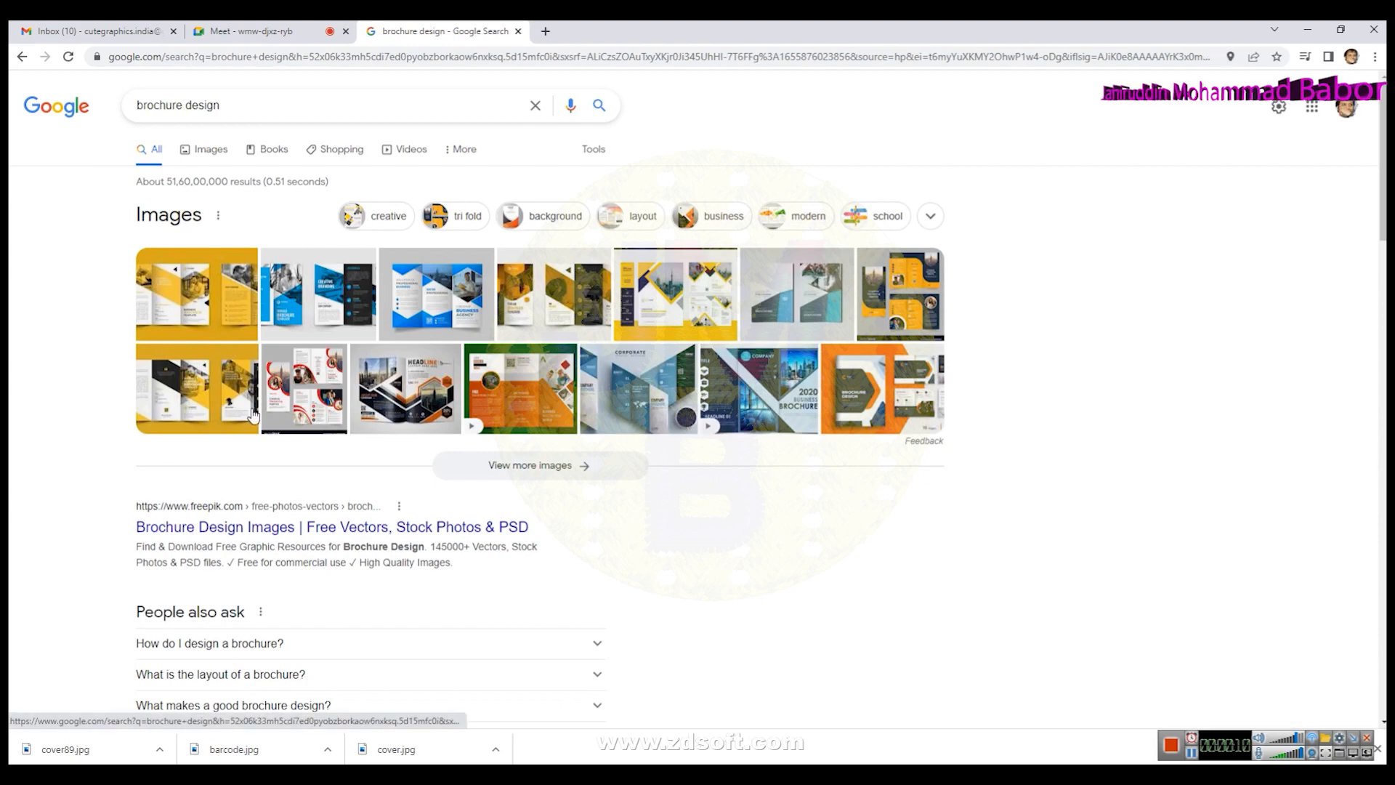
Save the red tri-fold brochure reference image to Downloads as 'brochure design'.
{"action": "left_click", "coordinate": [320, 393]}
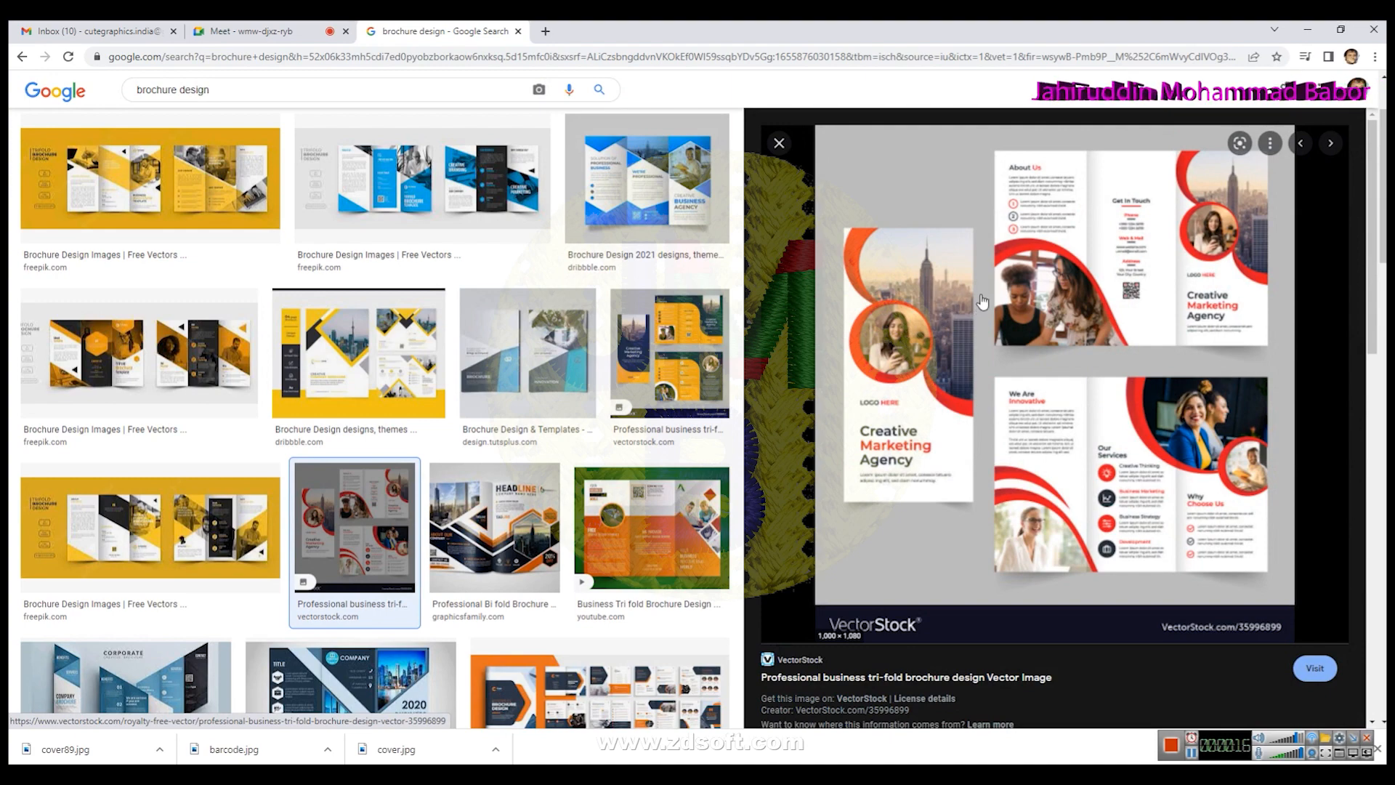
{"action": "right_click", "coordinate": [969, 268]}
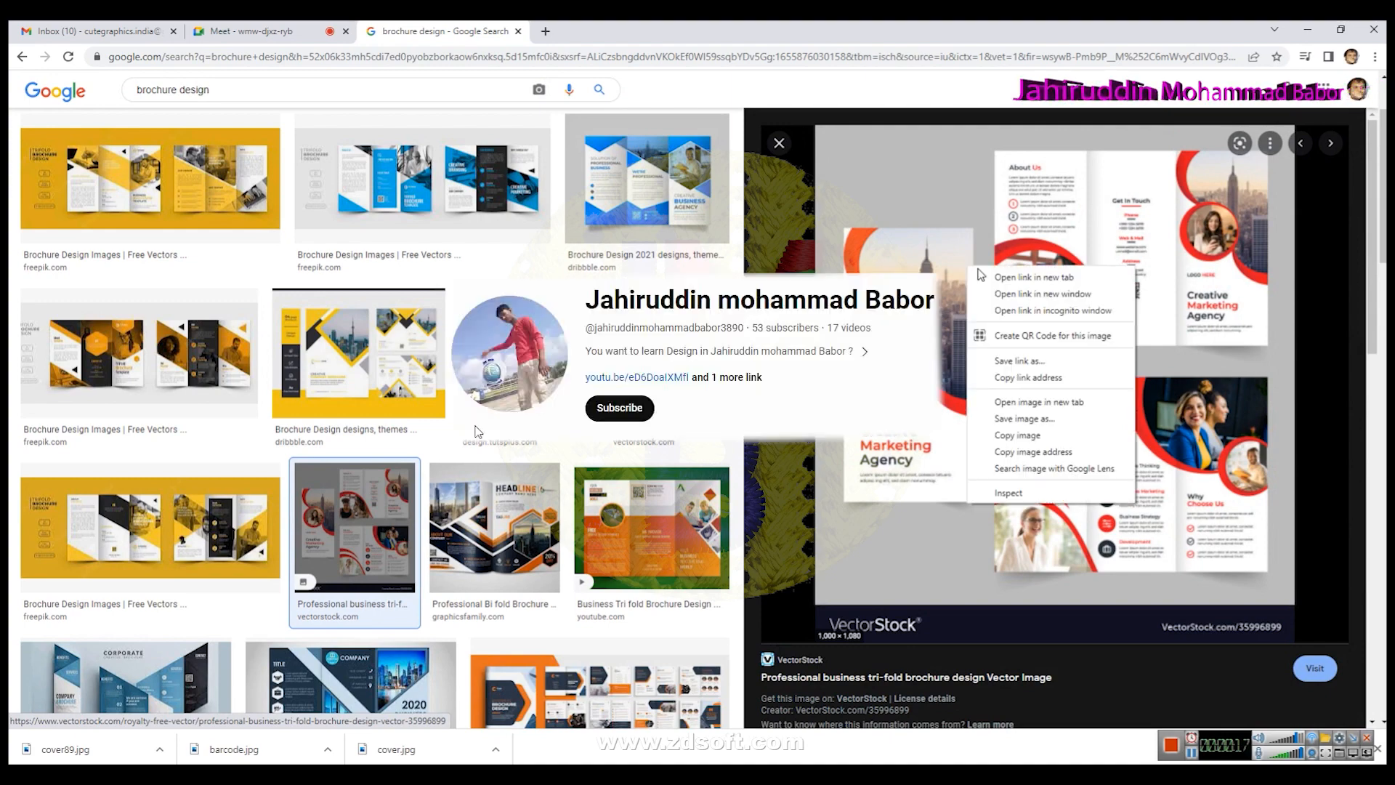
{"action": "left_click", "coordinate": [1033, 419]}
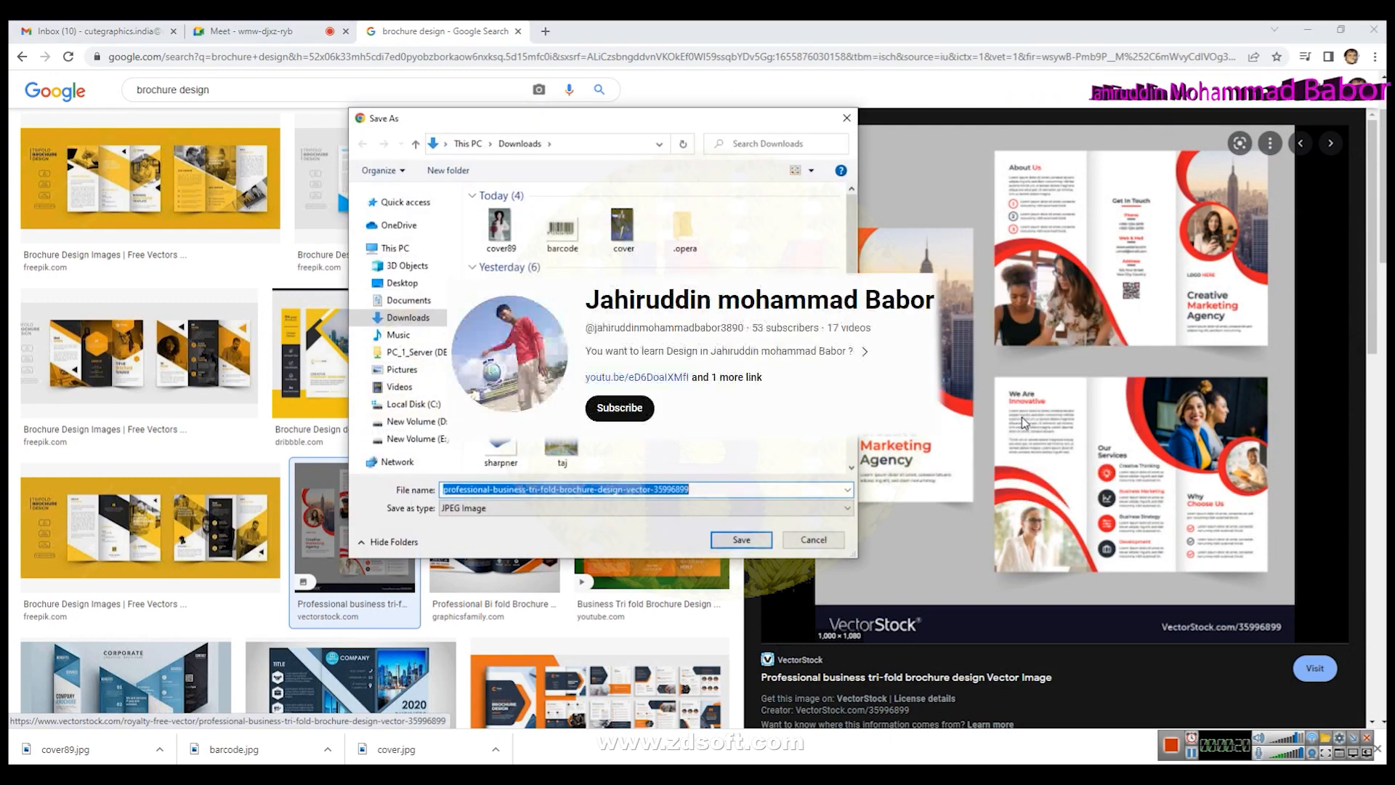
{"action": "type", "text": "brochure design"}
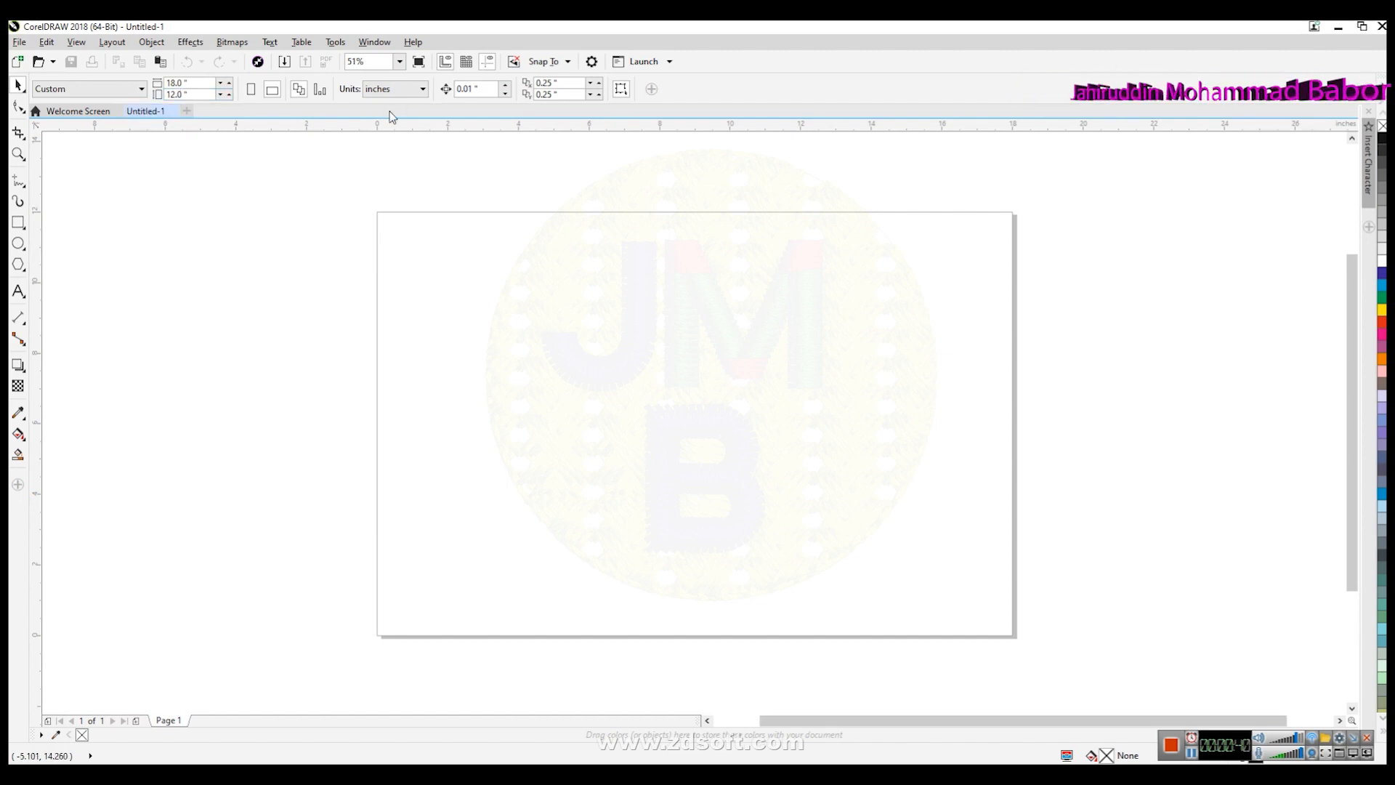
Import brochure design.jpg with Ctrl+I and place it left of the 18×12 in page.
{"action": "left_click", "coordinate": [19, 41]}
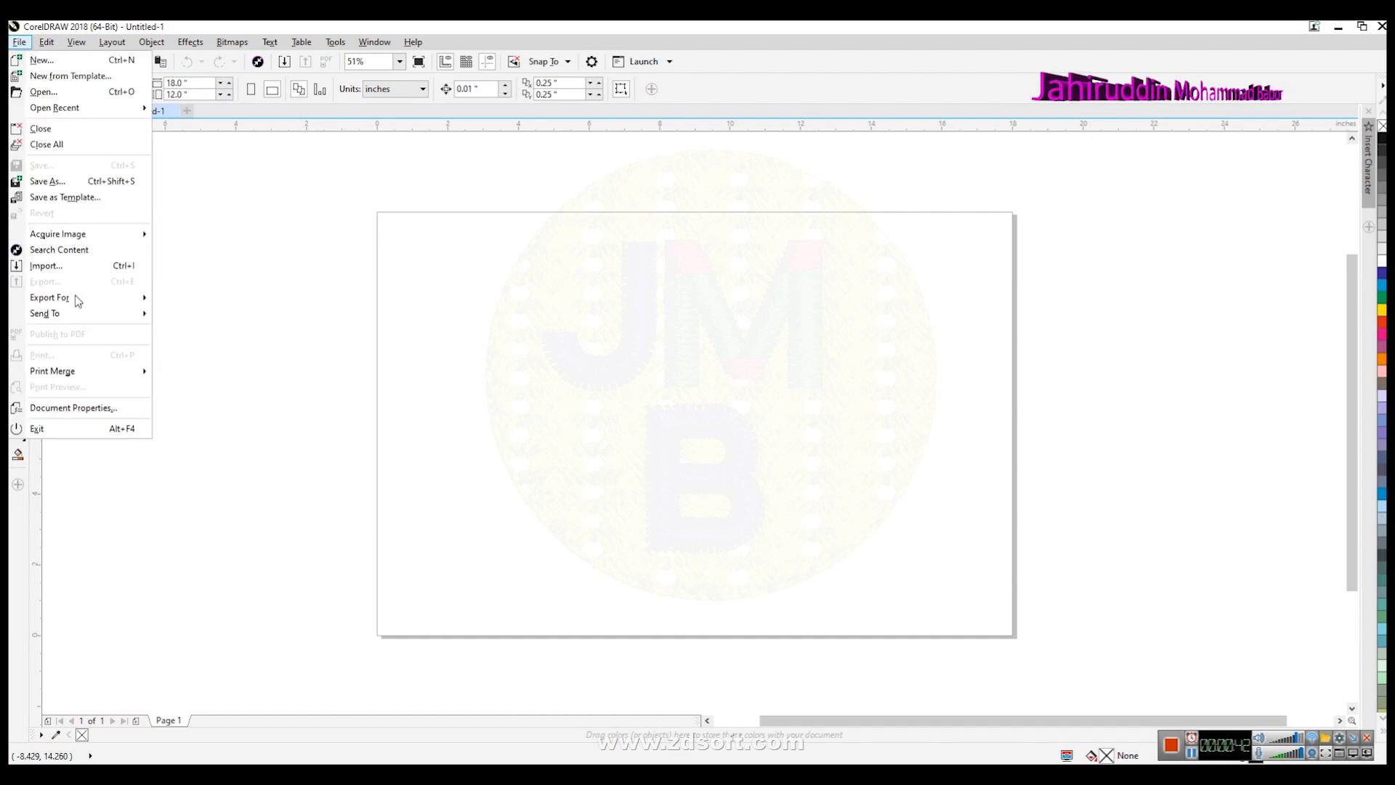
{"action": "left_click", "coordinate": [557, 307]}
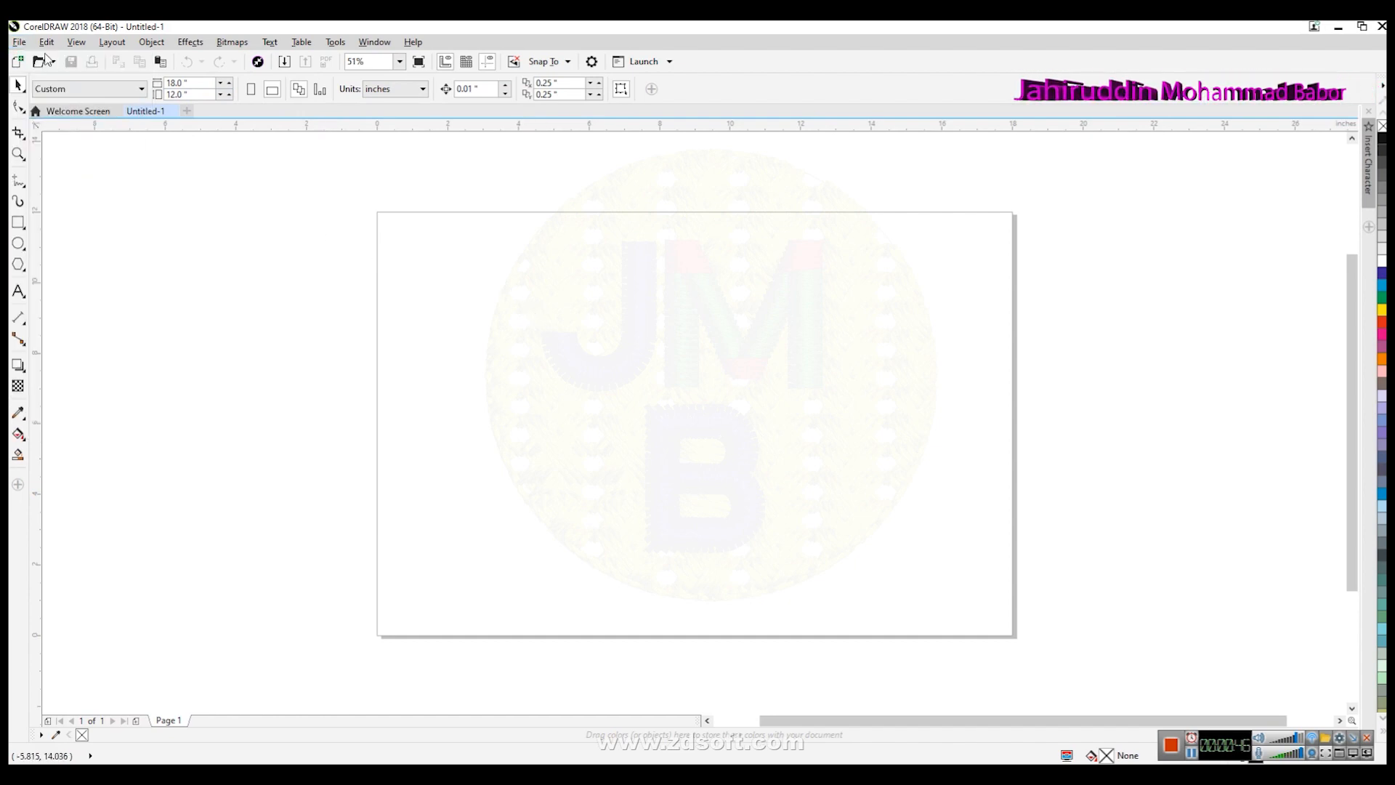
{"action": "left_click", "coordinate": [18, 41]}
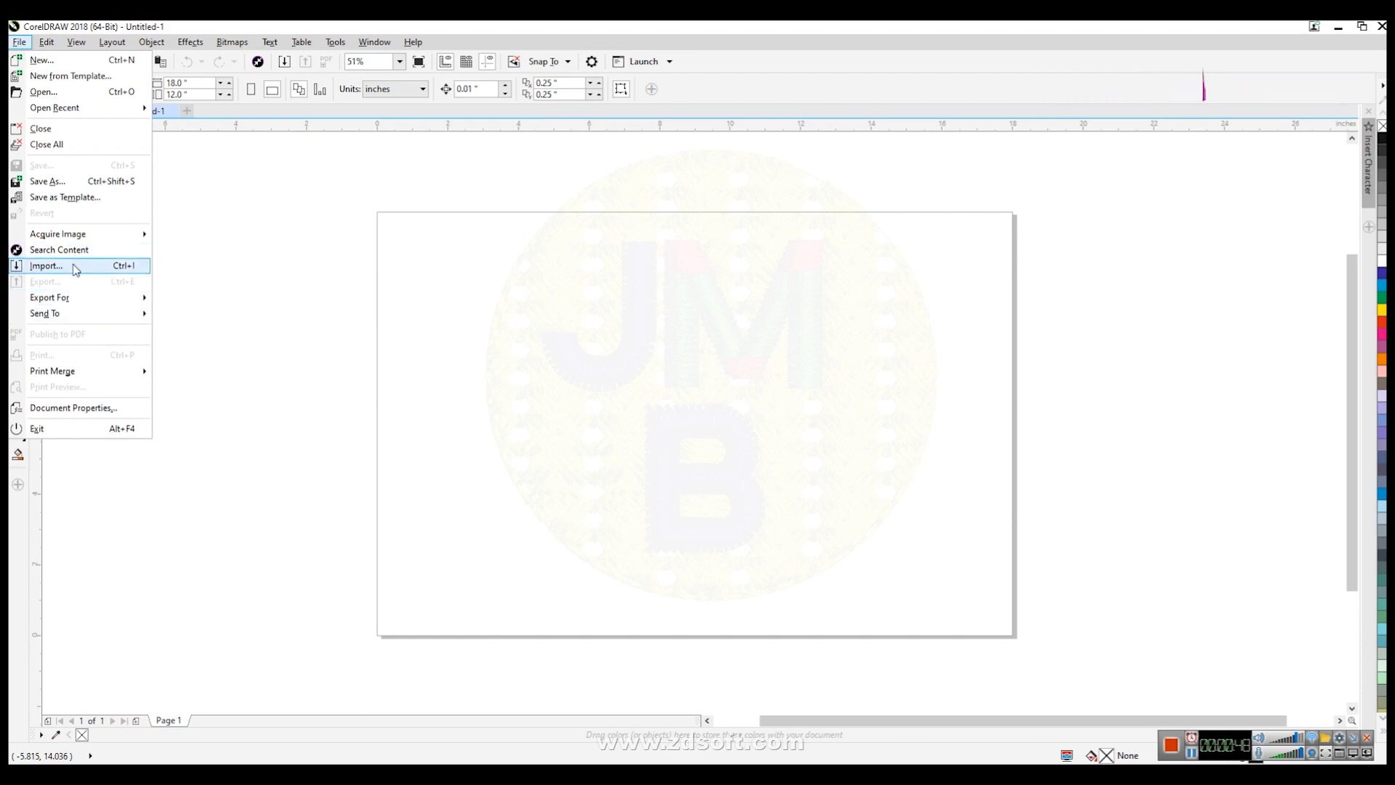
{"action": "left_click", "coordinate": [334, 266]}
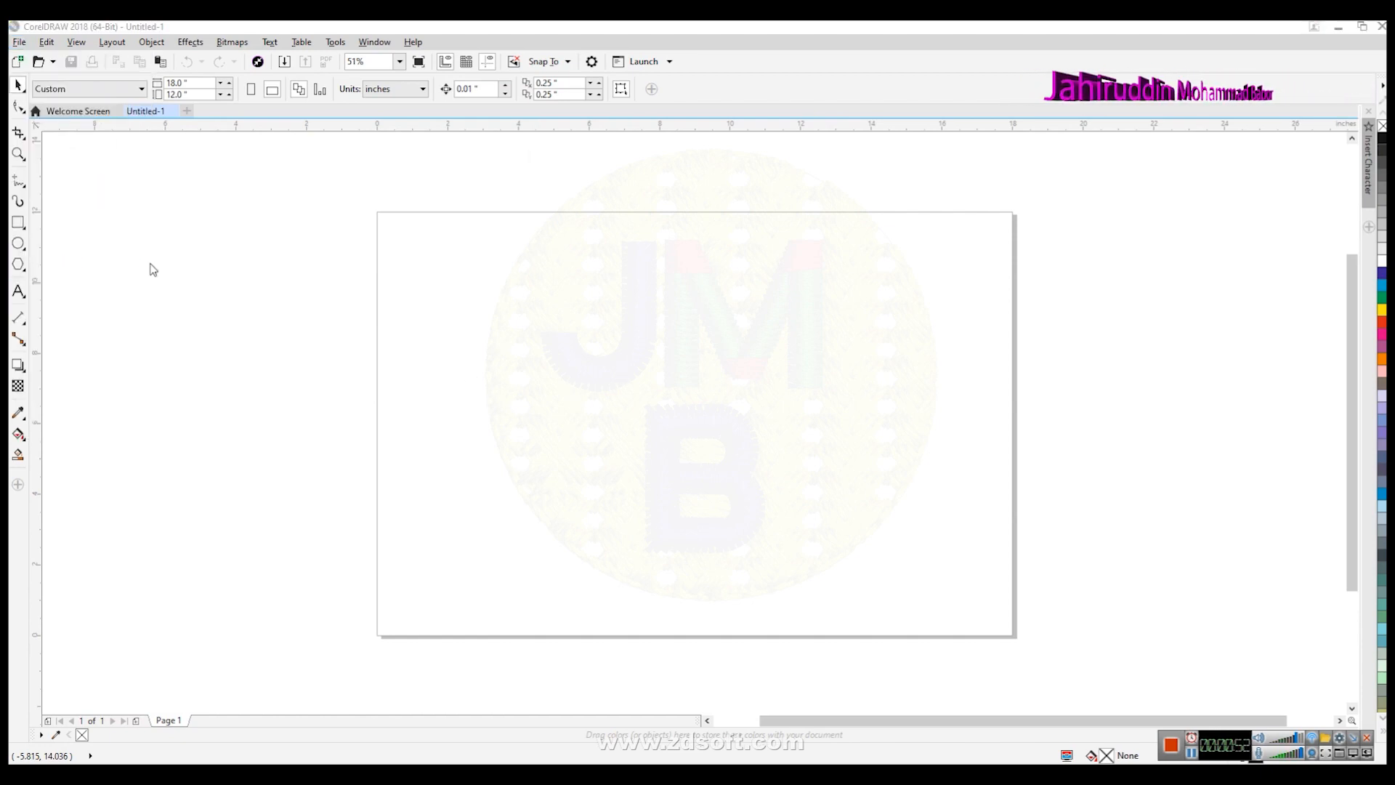
{"action": "key", "text": "ctrl+i"}
{"action": "left_click", "coordinate": [497, 280]}
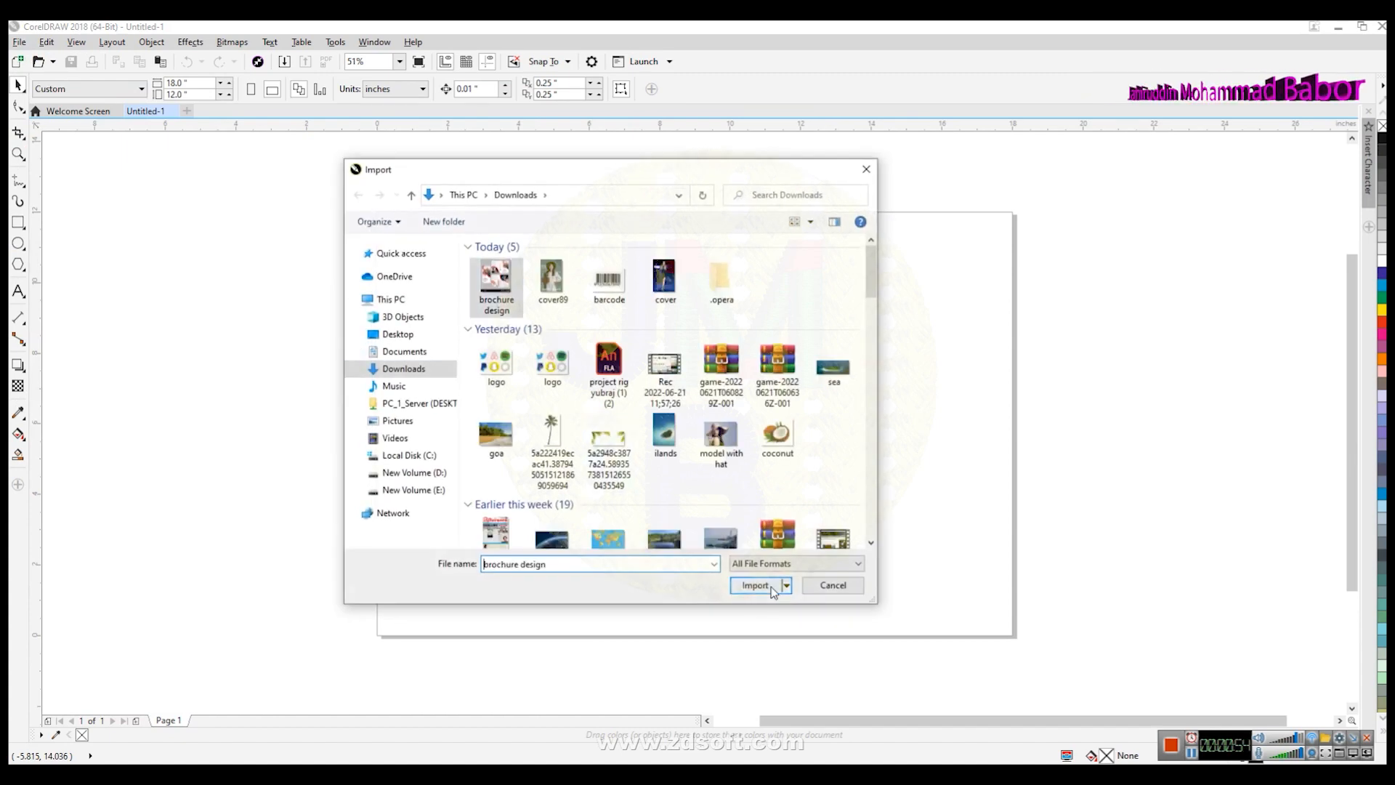
{"action": "left_click", "coordinate": [759, 585]}
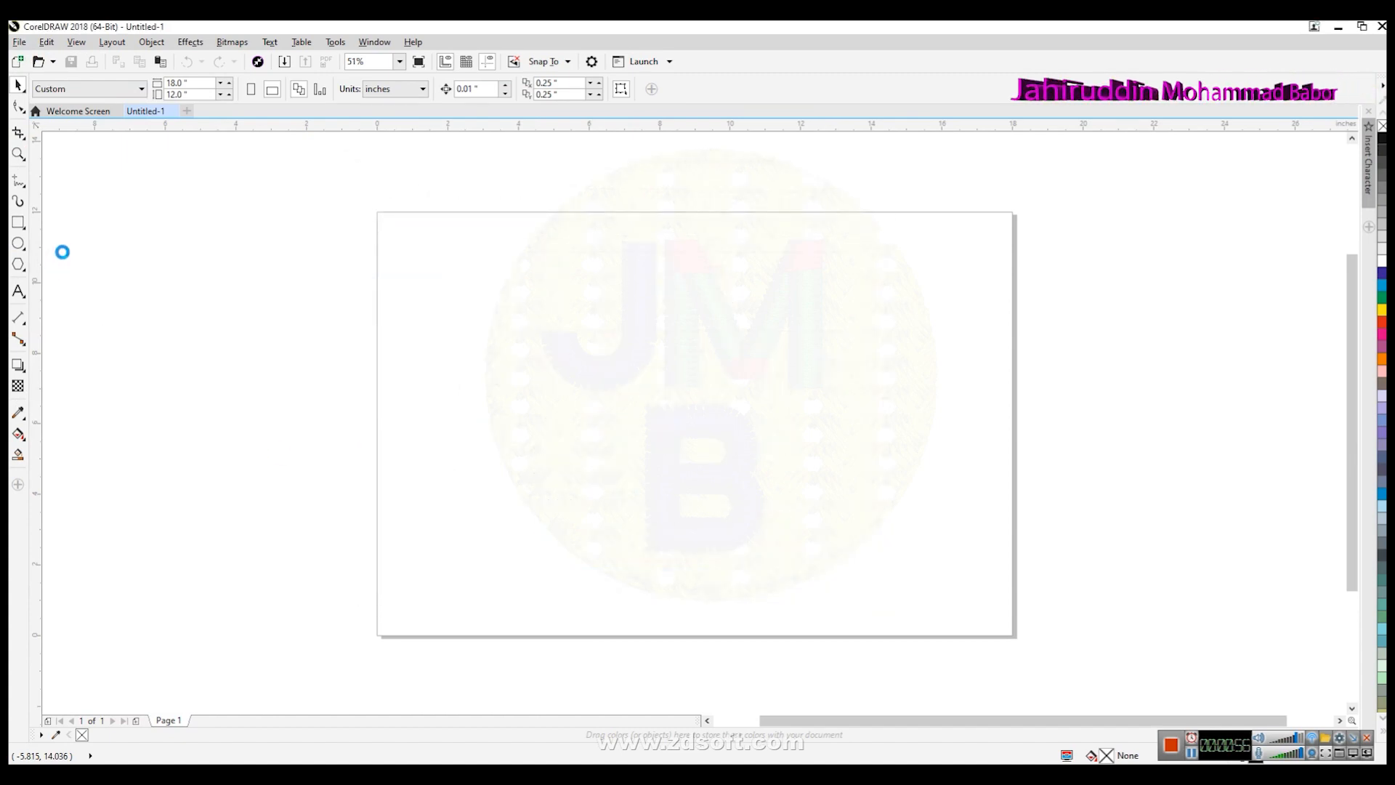
{"action": "left_click_drag", "start_coordinate": [63, 247], "coordinate": [315, 518]}
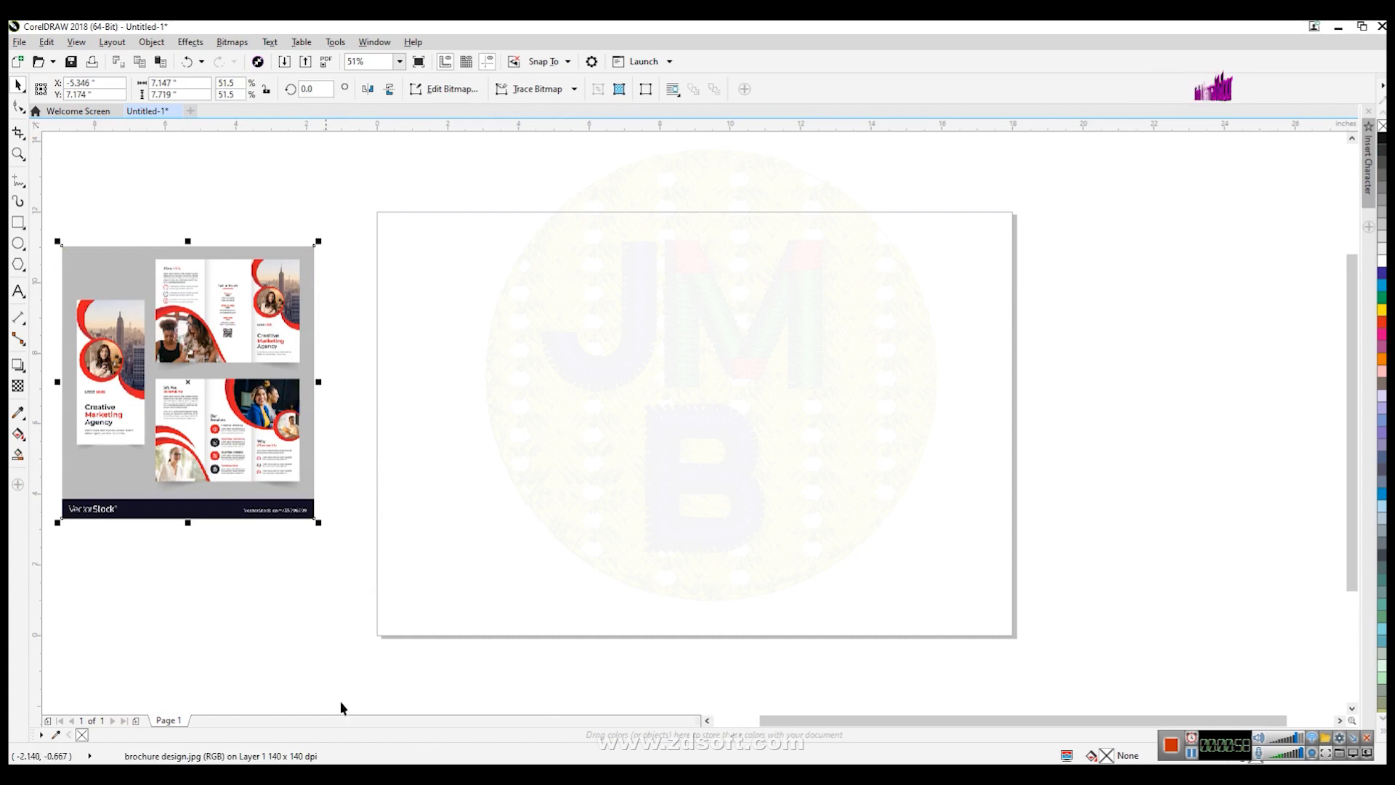
{"action": "left_click", "coordinate": [707, 721]}
Draw a rectangle from the page's top-left corner and size it 6 in wide by 12 in tall.
{"action": "left_click", "coordinate": [494, 507]}
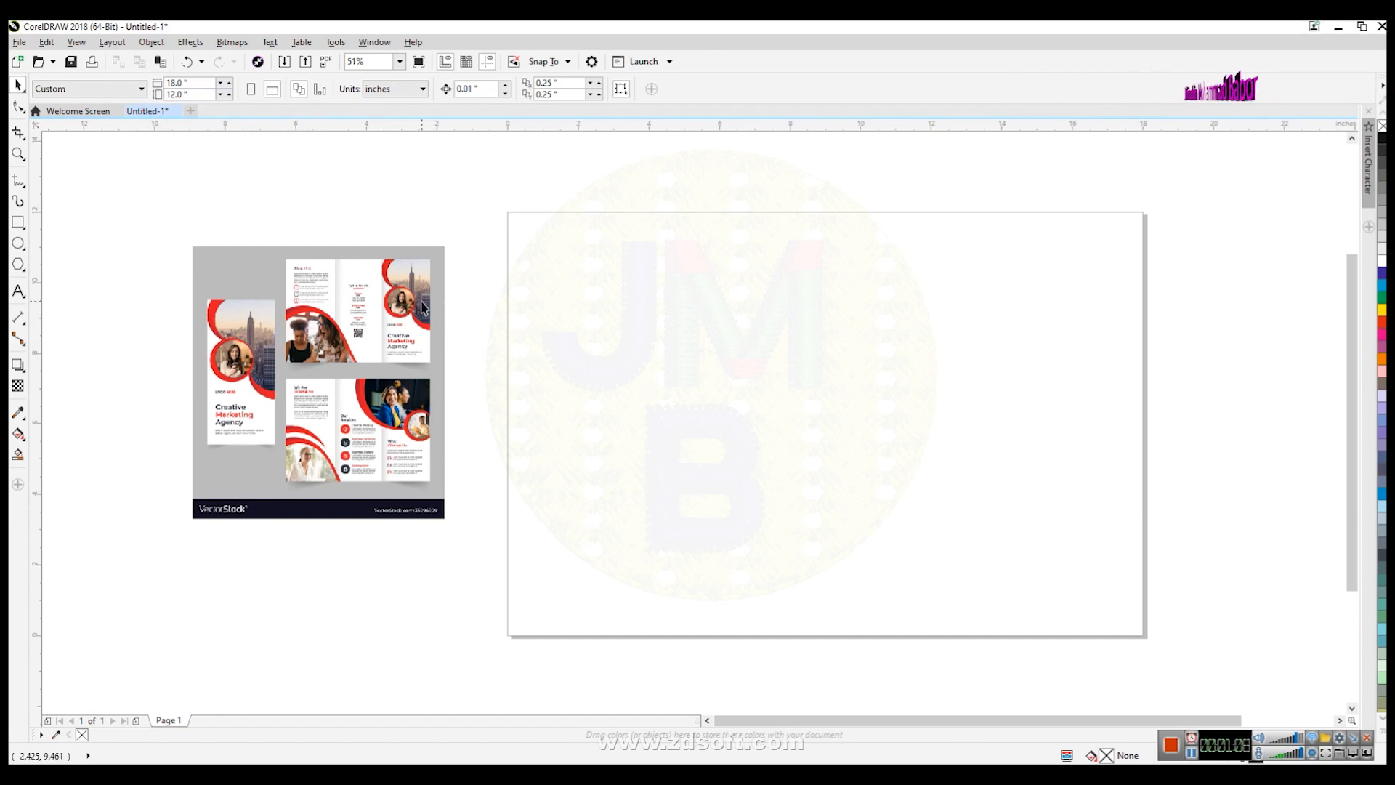
{"action": "left_click", "coordinate": [19, 222]}
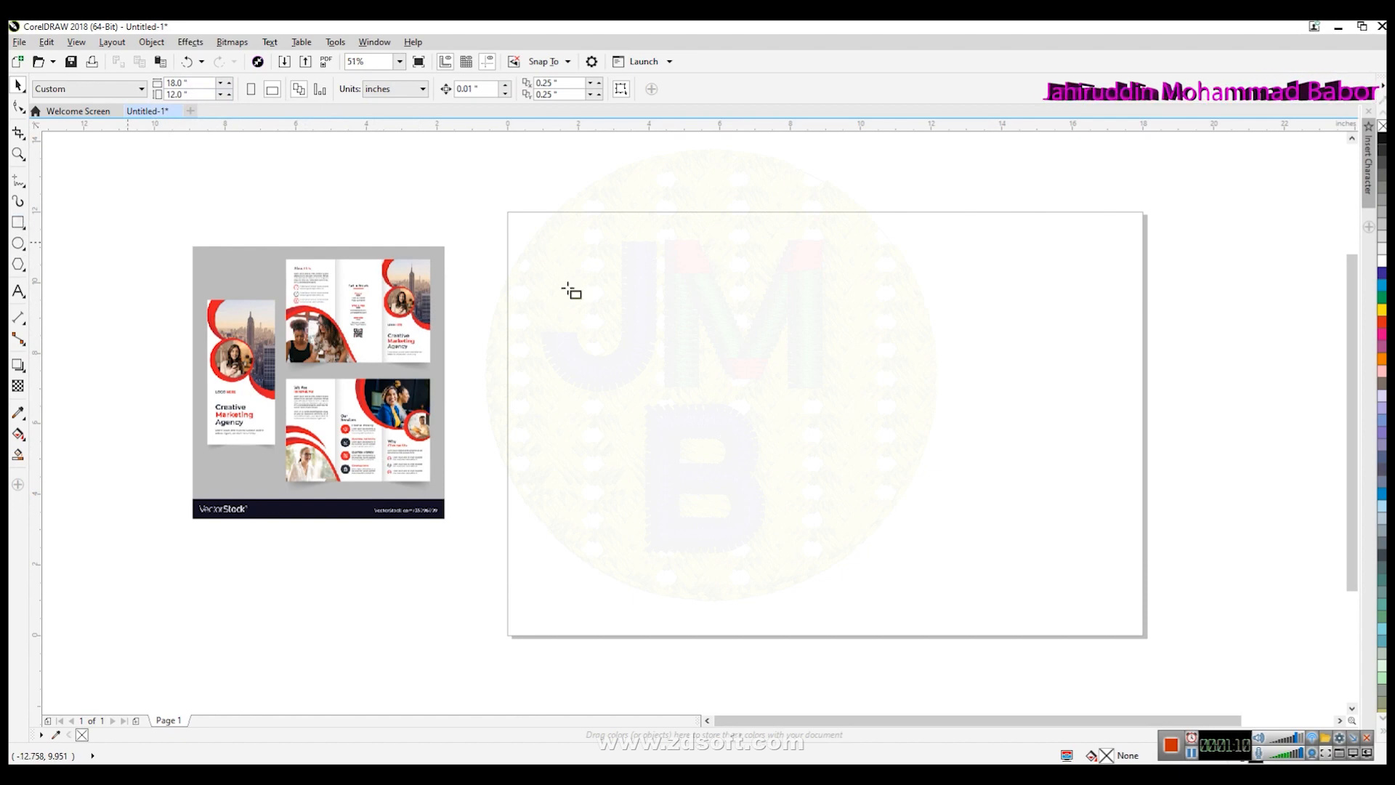
{"action": "left_click_drag", "start_coordinate": [509, 212], "coordinate": [700, 638]}
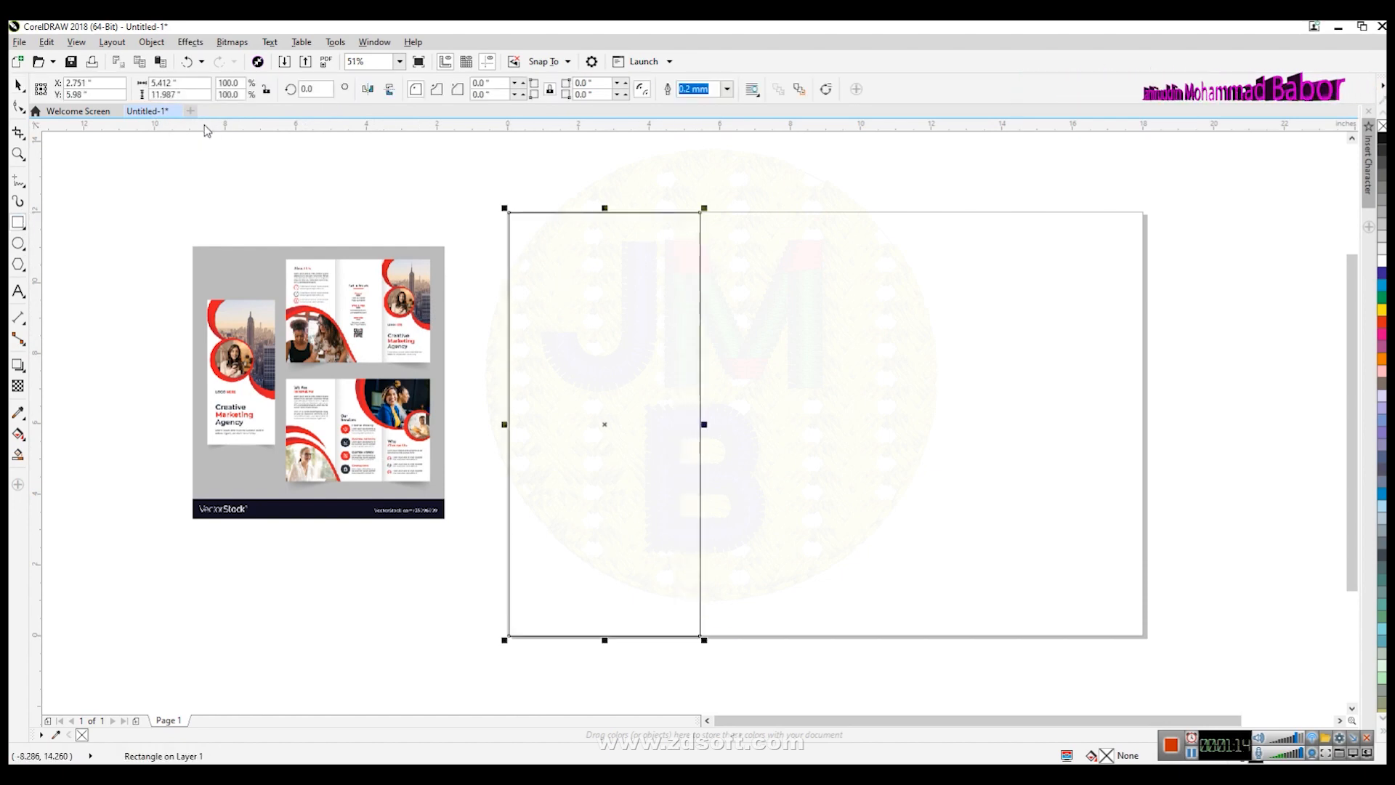
{"action": "double_click", "coordinate": [171, 94]}
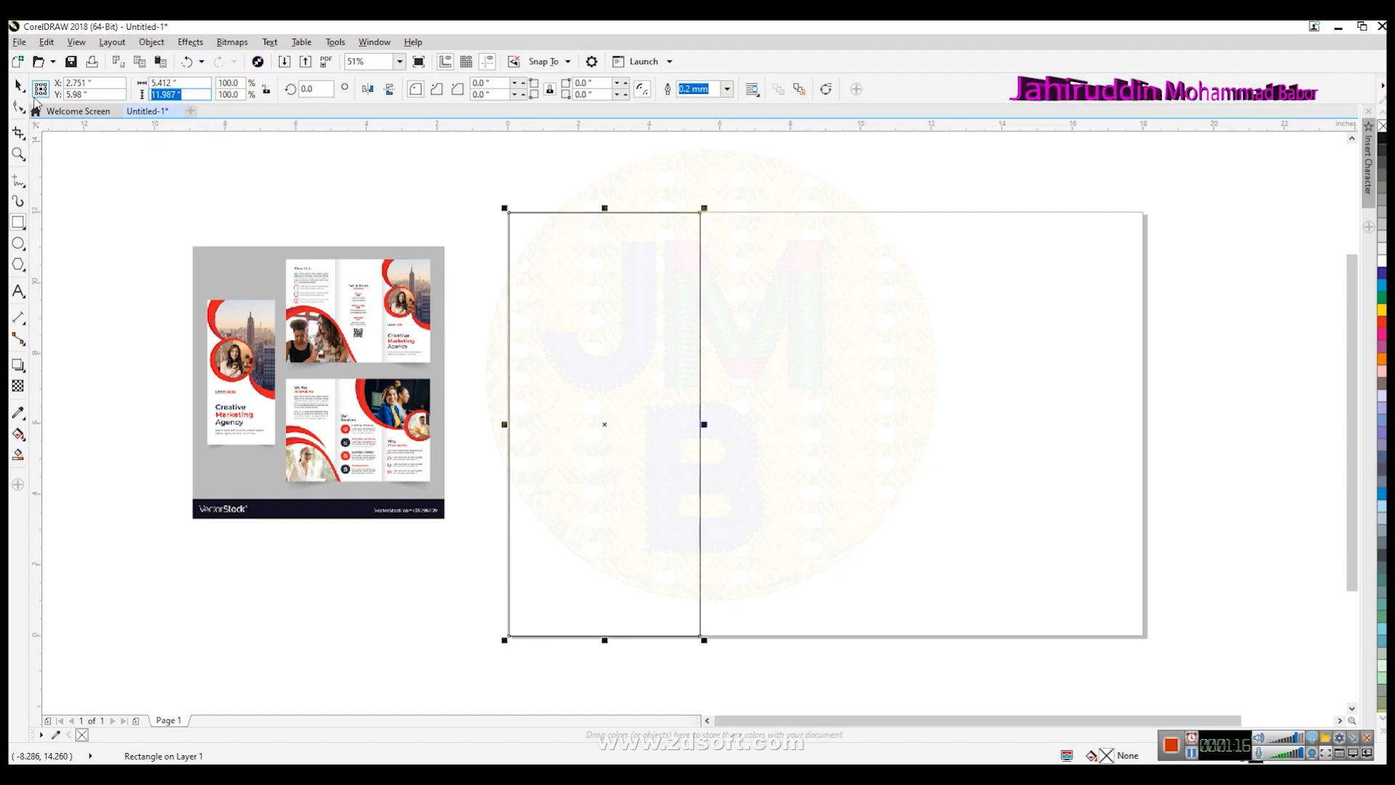
{"action": "type", "text": "12"}
{"action": "key", "text": "Return"}
{"action": "double_click", "coordinate": [161, 82]}
{"action": "type", "text": "5"}
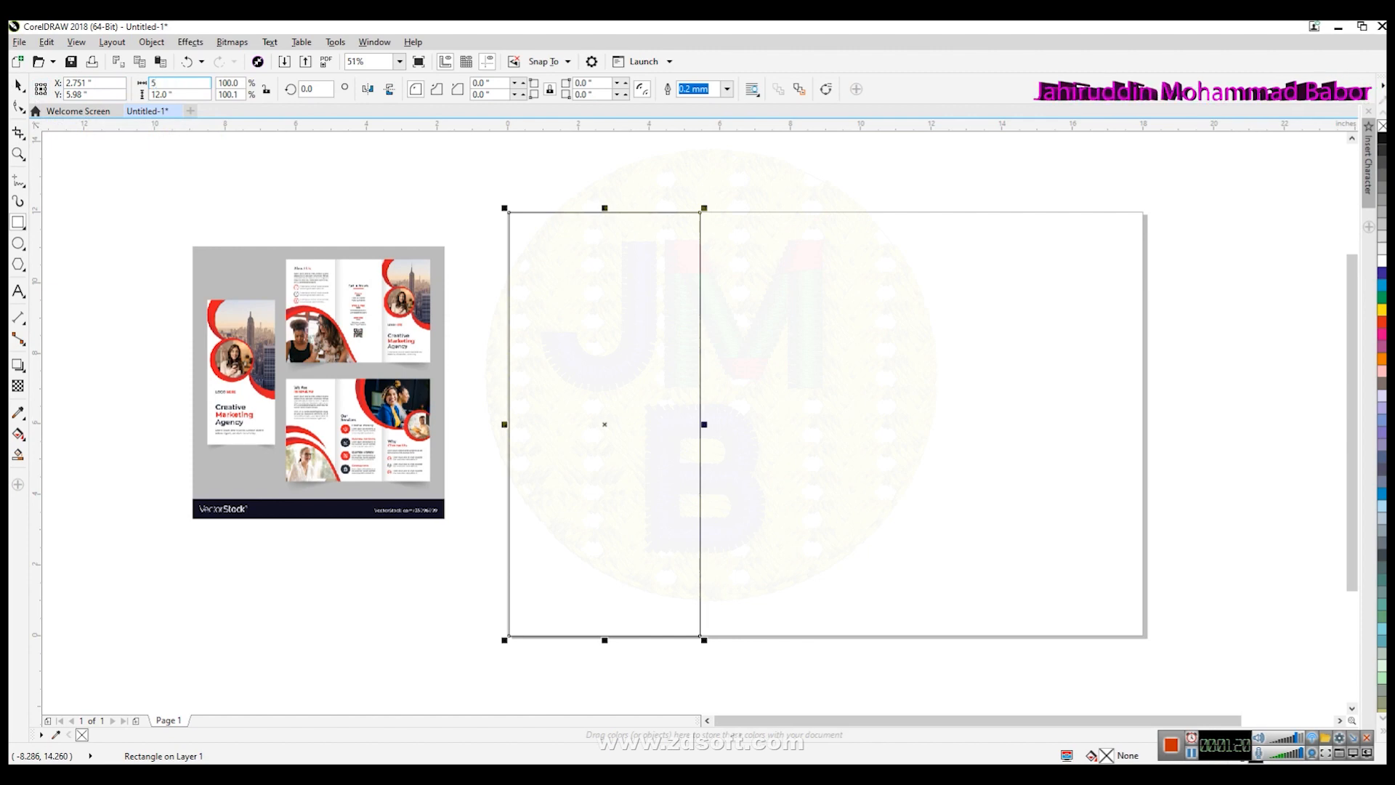
{"action": "key", "text": "Return"}
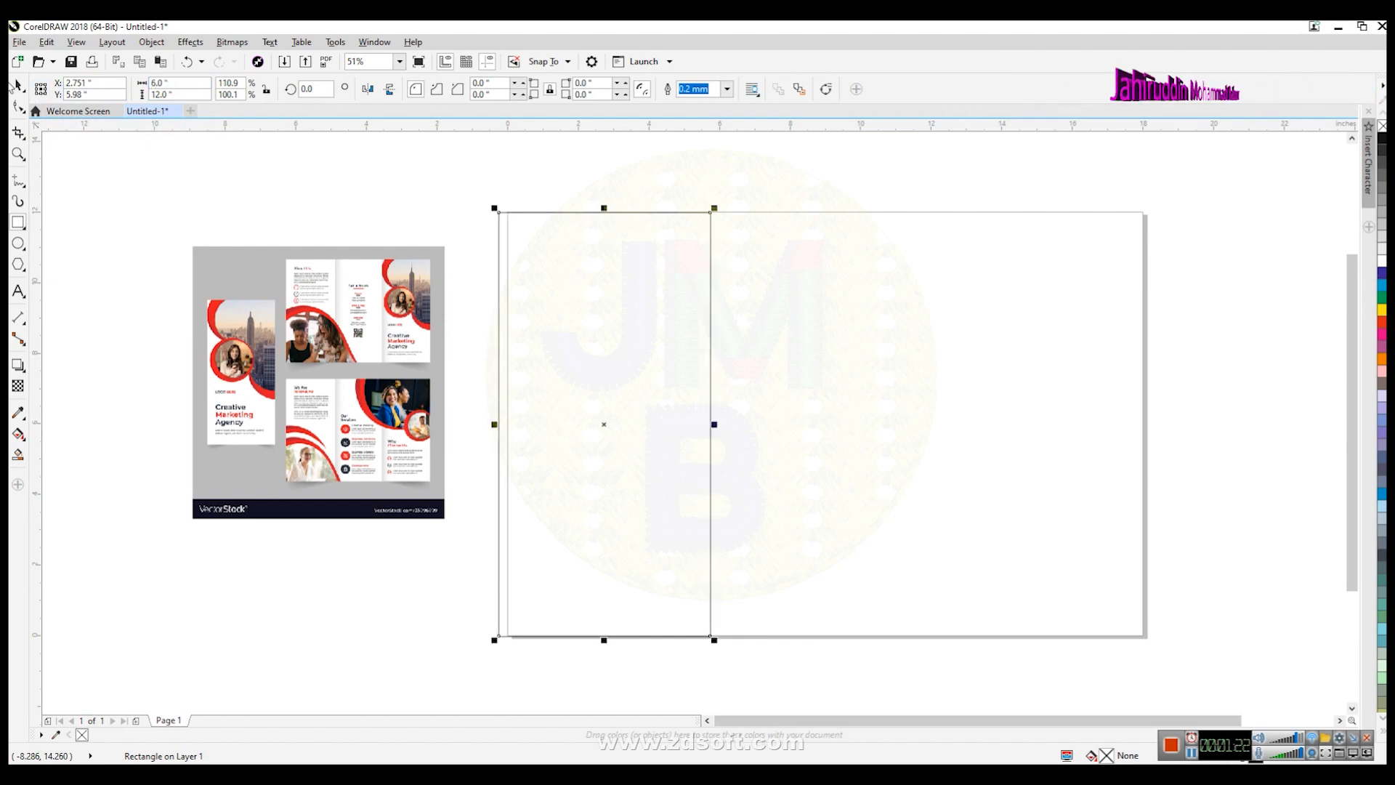
Move it off the page and add a page-sized 18×12 in rectangle centred on the page.
{"action": "left_click", "coordinate": [18, 86]}
{"action": "left_click_drag", "start_coordinate": [603, 407], "coordinate": [146, 509]}
{"action": "left_click", "coordinate": [373, 606]}
{"action": "double_click", "coordinate": [18, 222]}
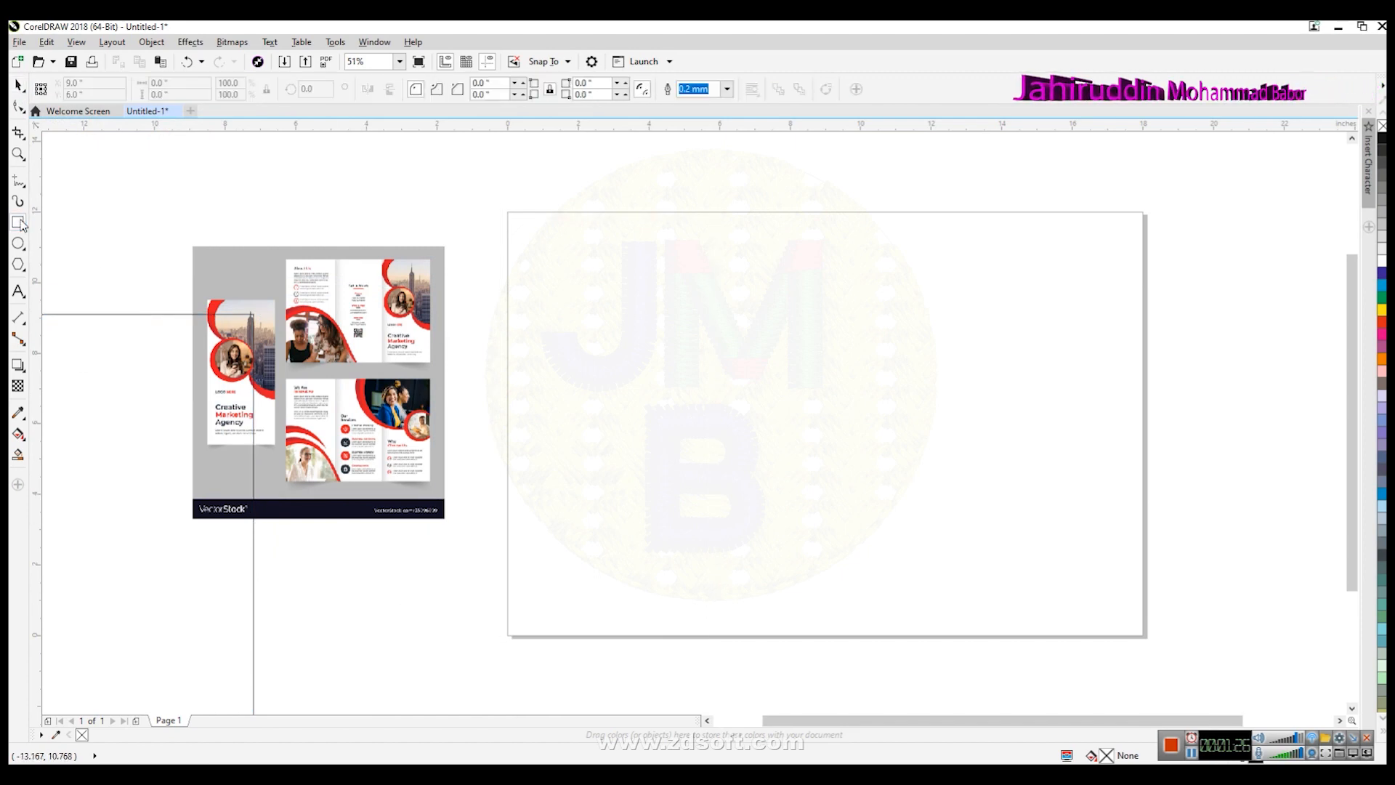
{"action": "left_click", "coordinate": [18, 86]}
{"action": "left_click_drag", "start_coordinate": [725, 385], "coordinate": [645, 496]}
{"action": "key", "text": "p"}
Align the narrow rectangle to the frame's left edge and fill it pink-purple.
{"action": "left_click", "coordinate": [254, 628]}
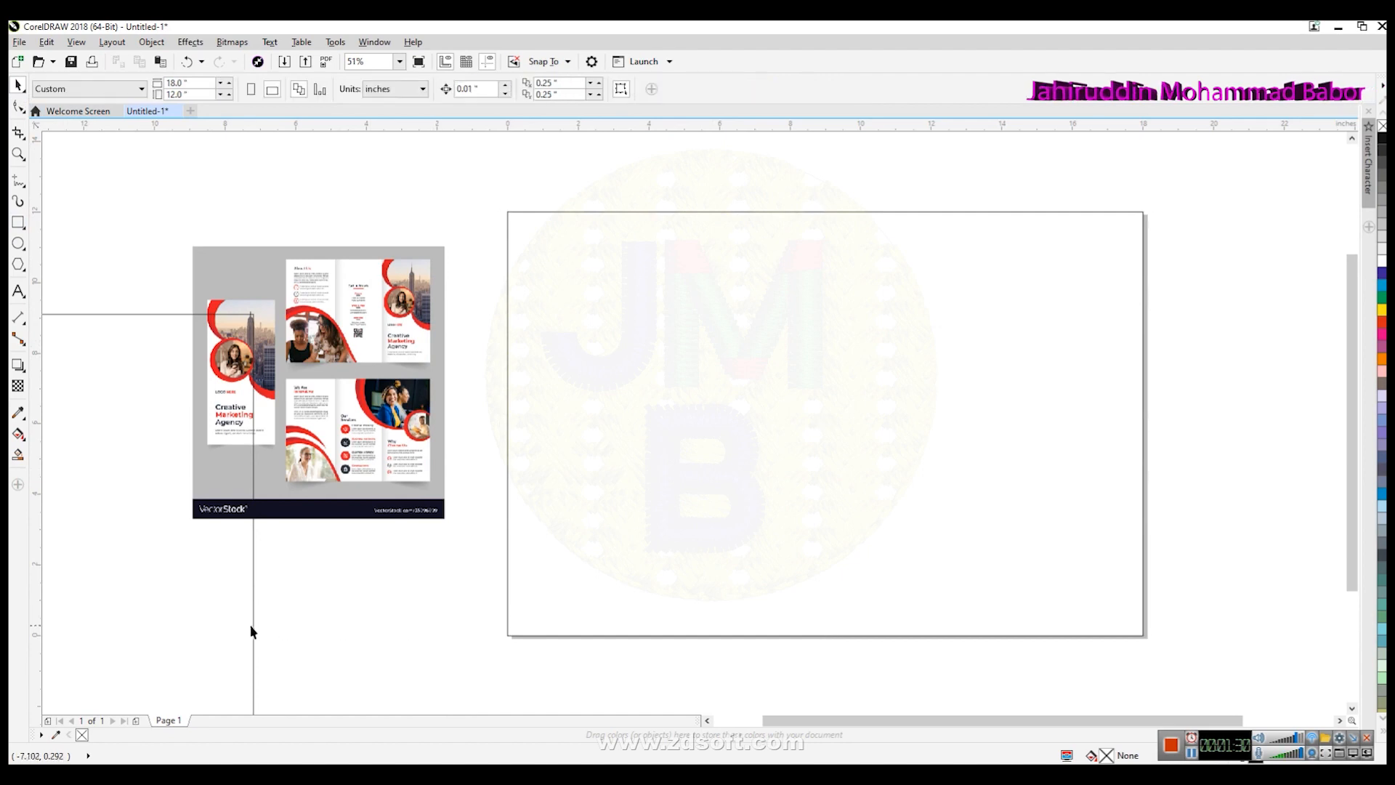
{"action": "left_click", "coordinate": [857, 489], "text": "shift"}
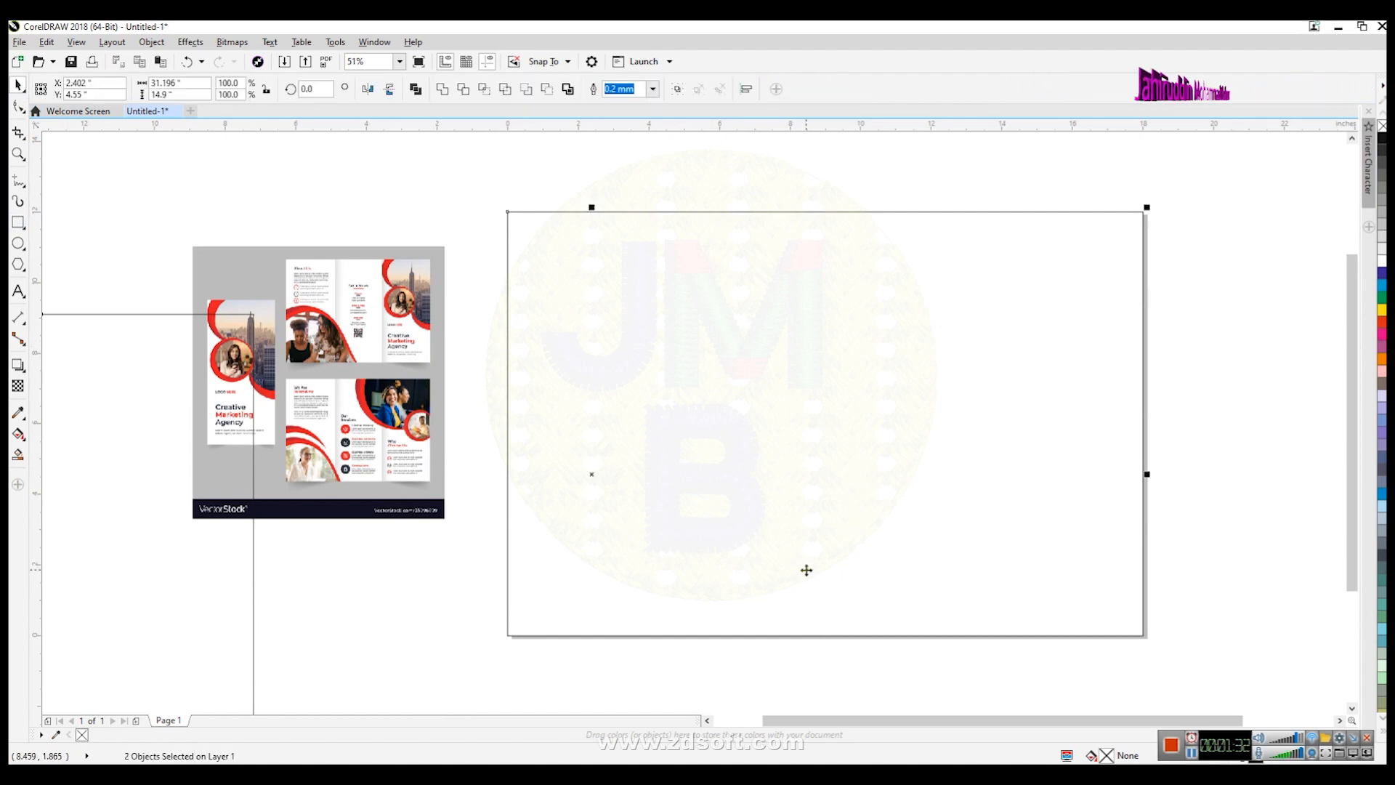
{"action": "key", "text": "c"}
{"action": "key", "text": "e"}
{"action": "key", "text": "l"}
{"action": "left_click", "coordinate": [1292, 517]}
{"action": "left_click", "coordinate": [626, 502]}
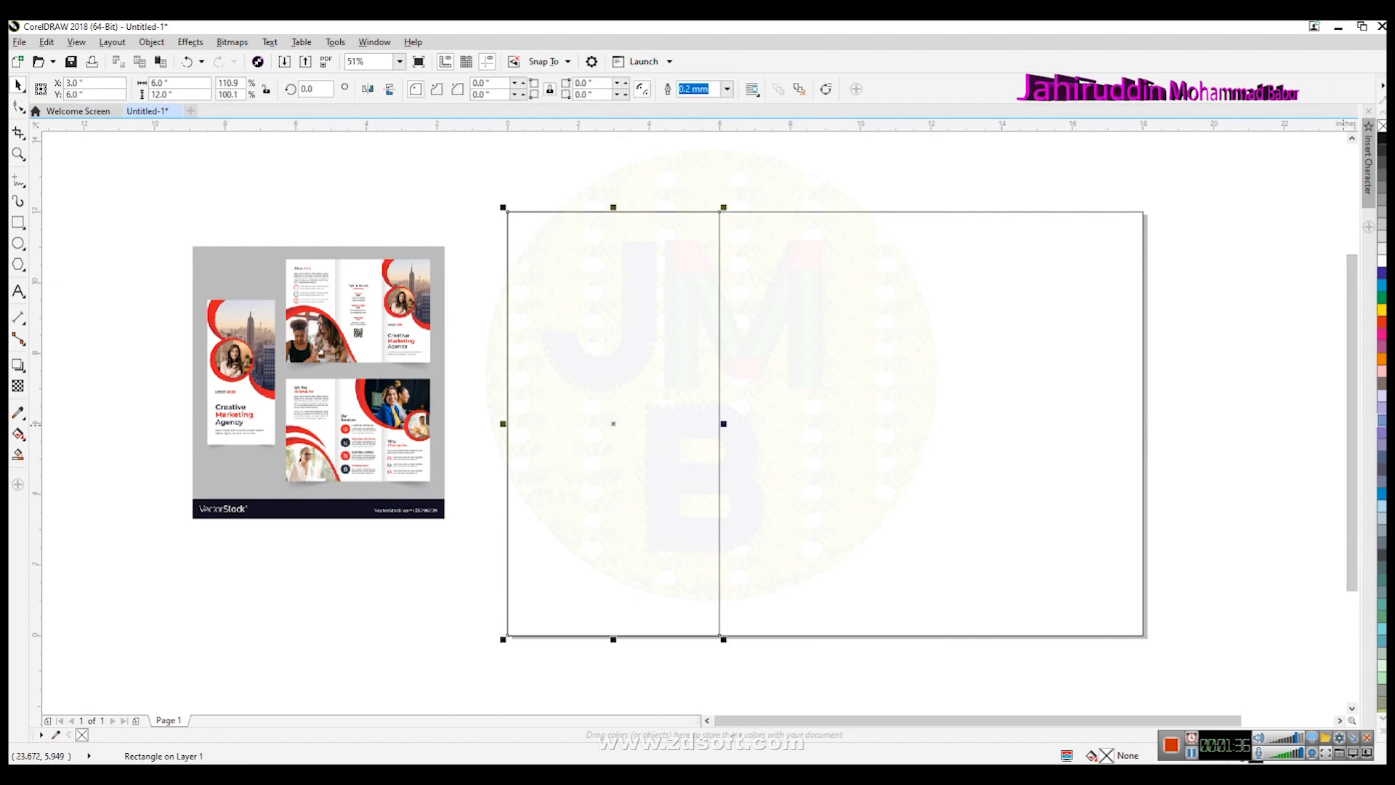
{"action": "left_click", "coordinate": [1382, 346]}
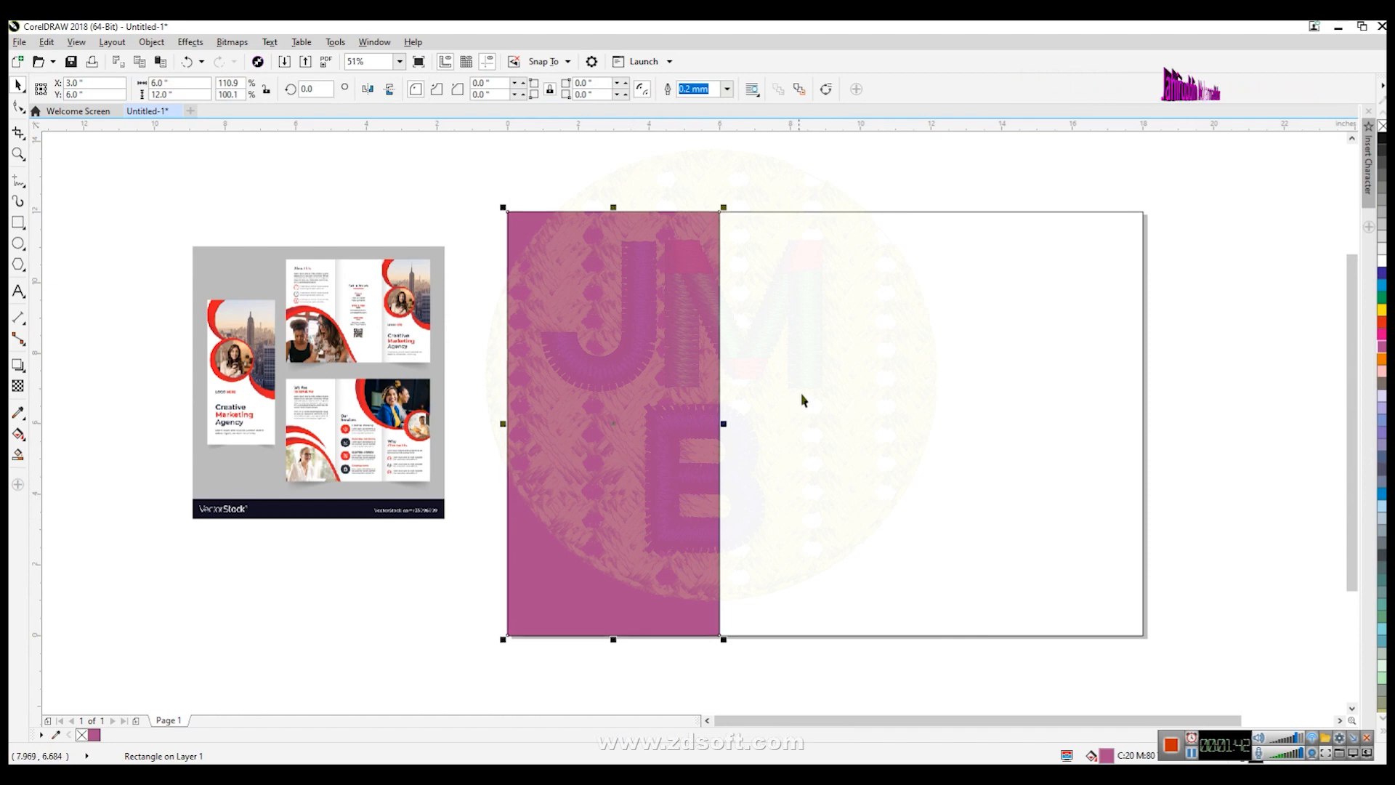
Add pink panels aligned to the right third and centred in the middle third of the frame.
{"action": "left_click", "coordinate": [917, 409], "text": "shift"}
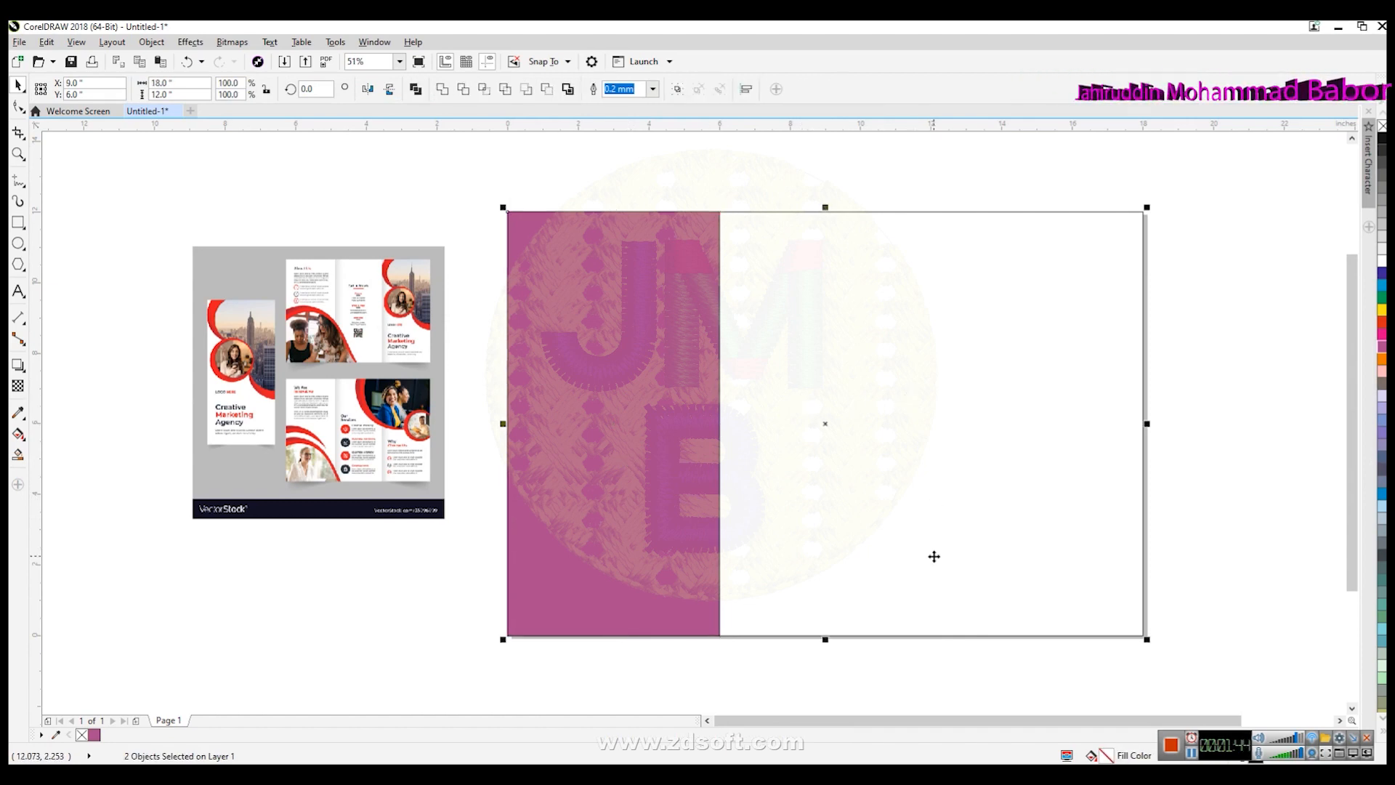
{"action": "key", "text": "r"}
{"action": "left_click", "coordinate": [1238, 451]}
{"action": "left_click", "coordinate": [651, 496]}
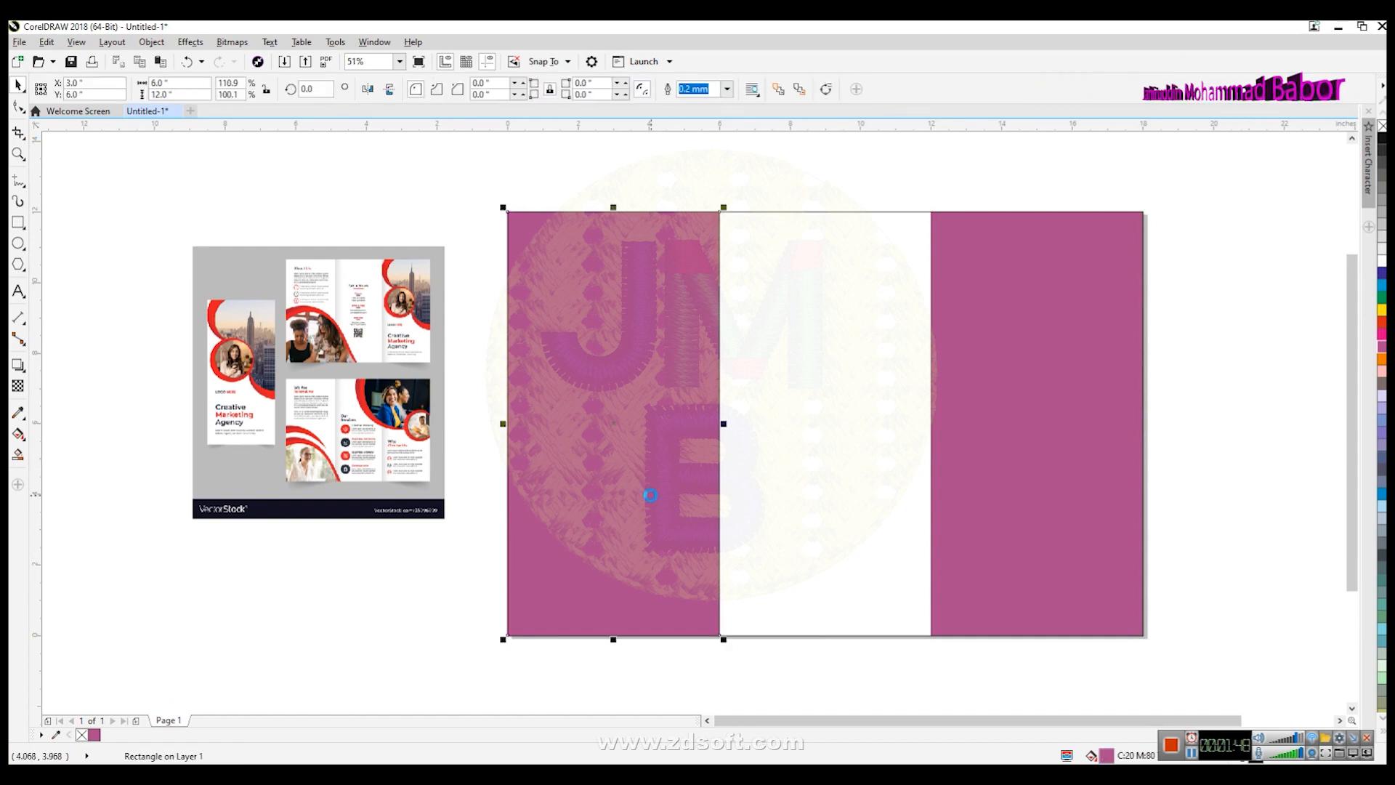
{"action": "left_click", "coordinate": [867, 407], "text": "shift"}
{"action": "key", "text": "c"}
Fill the middle panel cyan blue and zoom out to see more of the canvas.
{"action": "left_click", "coordinate": [1313, 250]}
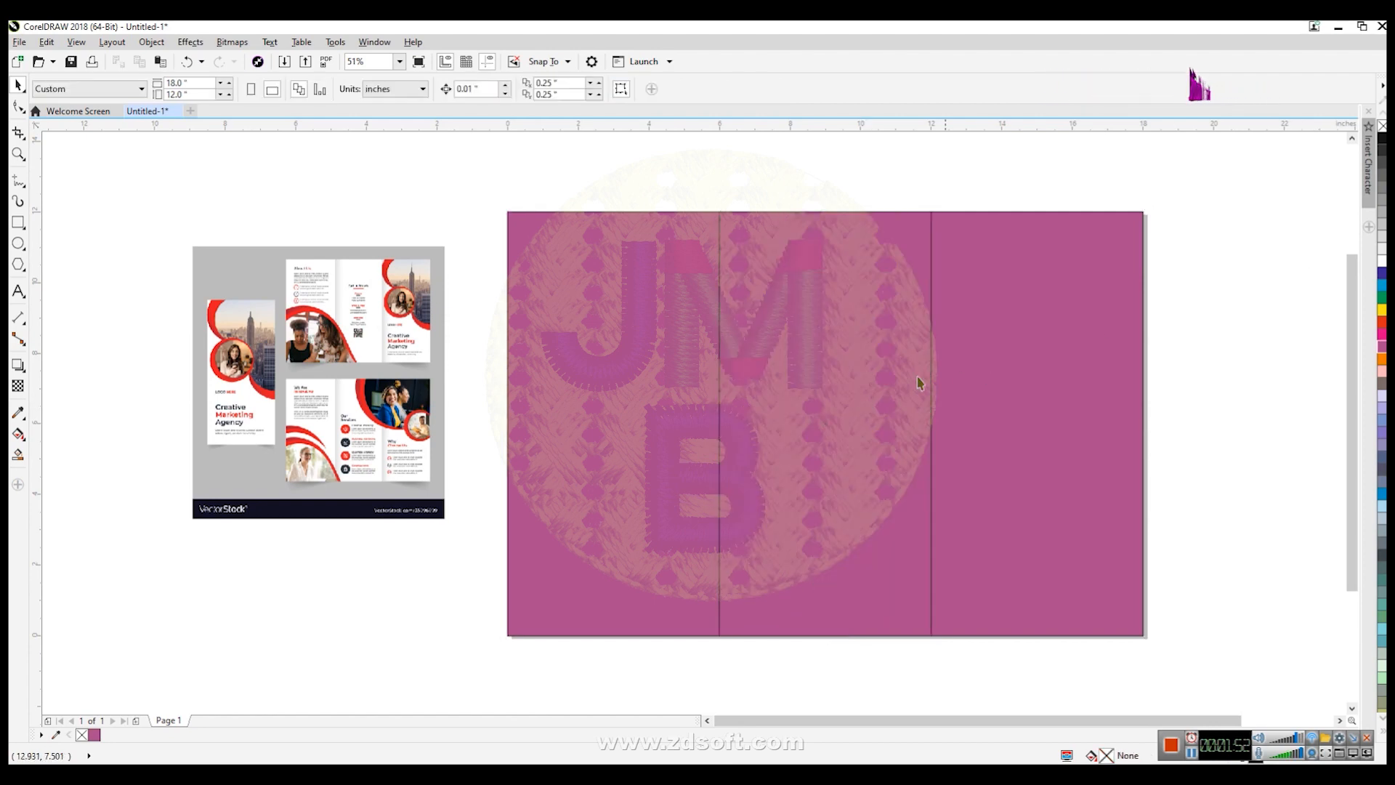
{"action": "left_click", "coordinate": [811, 381]}
{"action": "left_click", "coordinate": [1382, 285]}
{"action": "left_click", "coordinate": [1188, 426]}
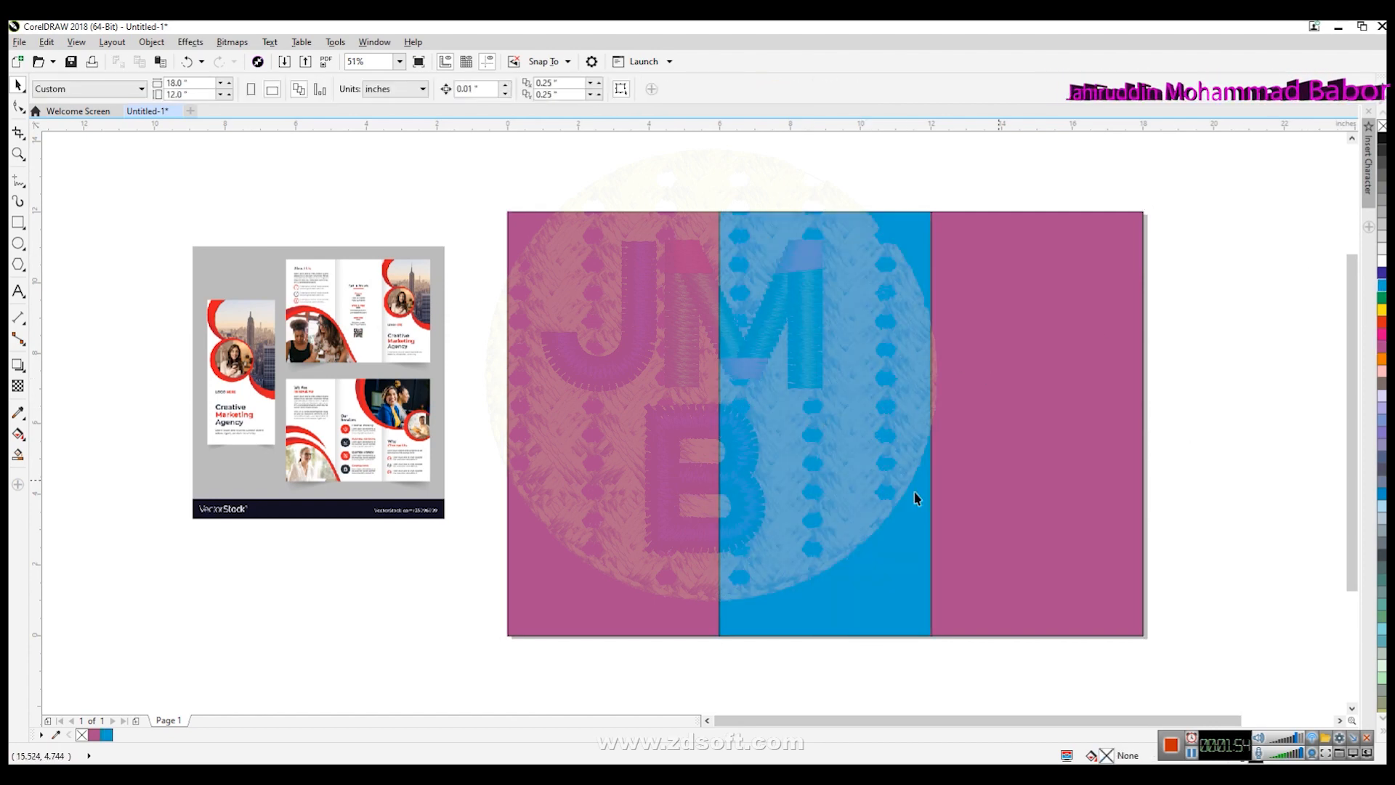
{"action": "key", "text": "z"}
{"action": "right_click", "coordinate": [804, 526]}
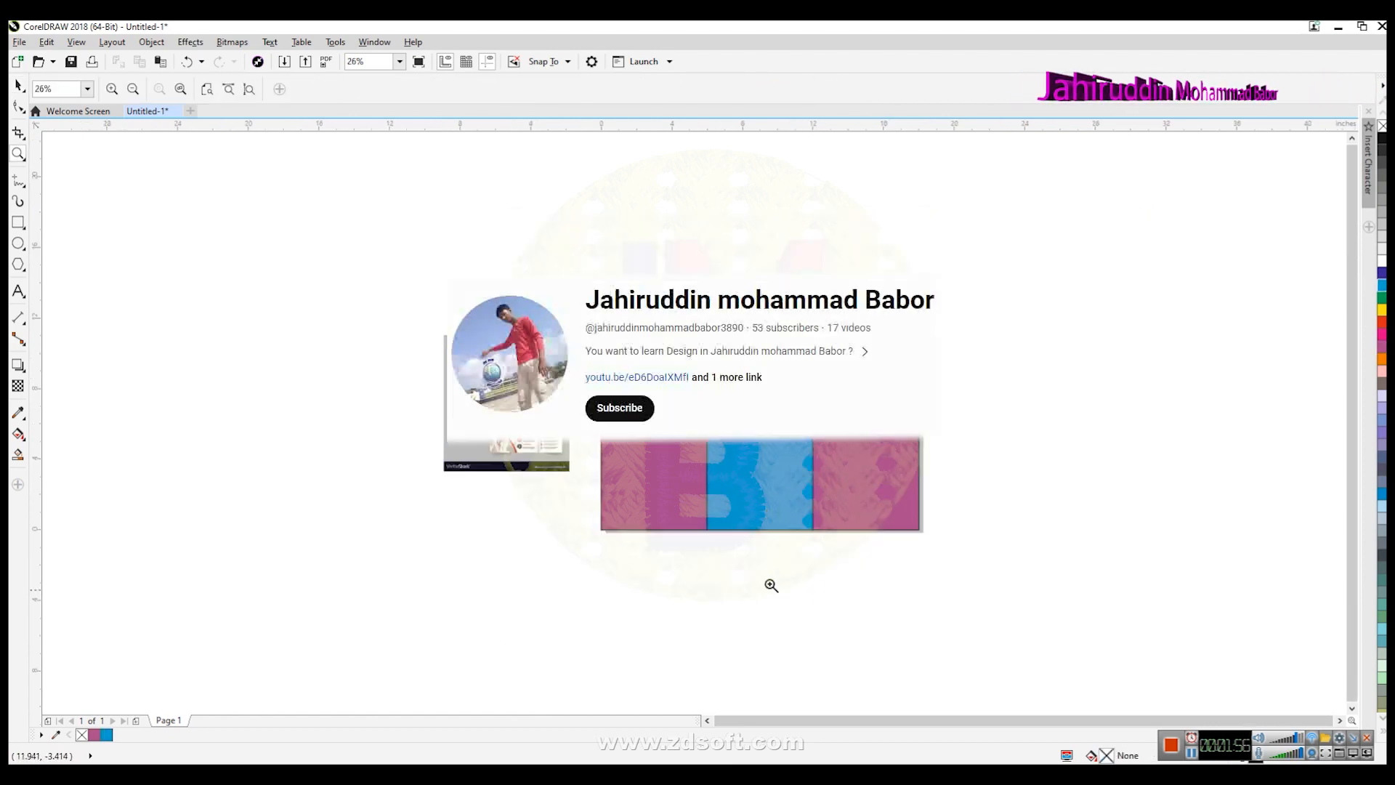
Move the three coloured panels to the lower left and shift the reference image aside.
{"action": "left_click", "coordinate": [18, 85]}
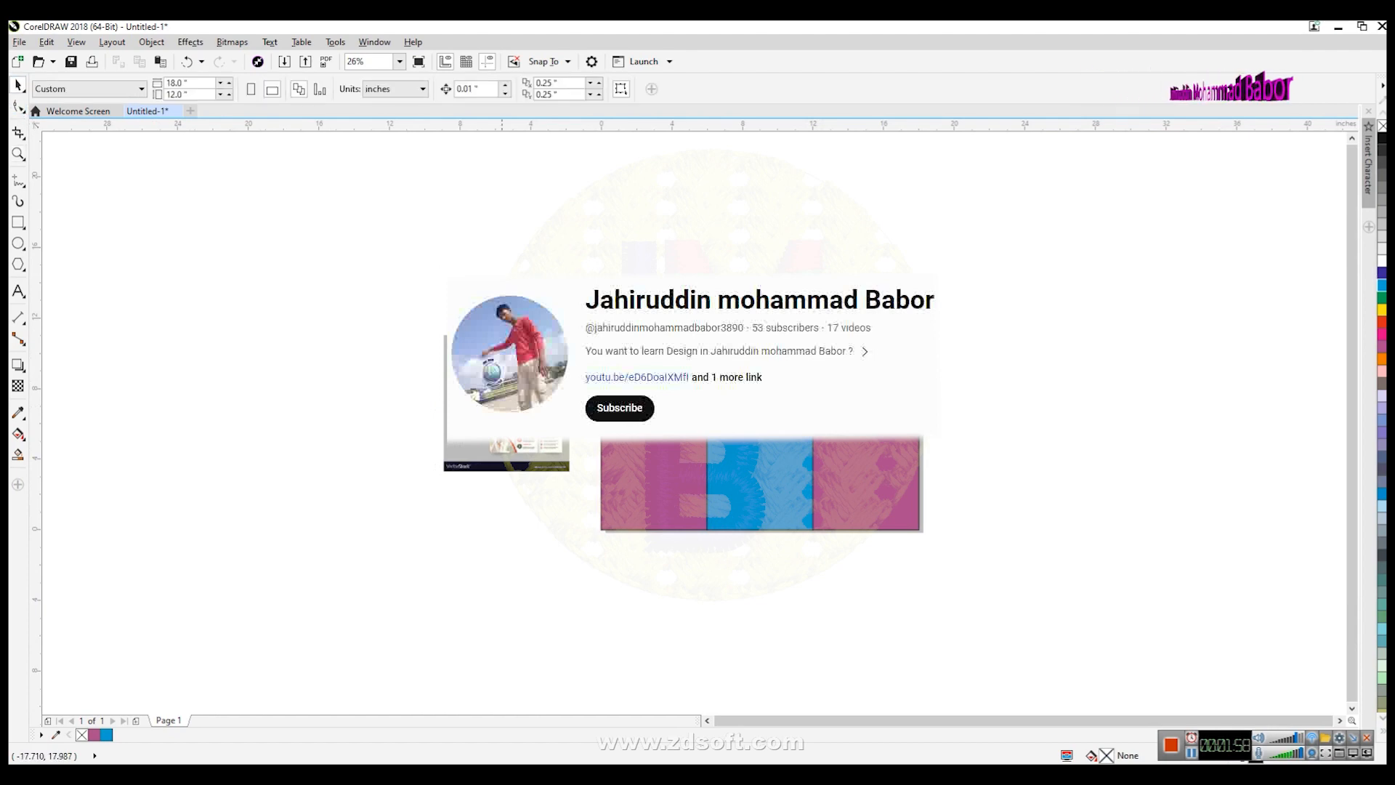
{"action": "left_click", "coordinate": [667, 438]}
{"action": "left_click", "coordinate": [759, 442], "text": "shift"}
{"action": "left_click", "coordinate": [857, 441], "text": "shift"}
{"action": "left_click_drag", "start_coordinate": [888, 402], "coordinate": [379, 565]}
{"action": "left_click", "coordinate": [752, 535]}
{"action": "left_click", "coordinate": [642, 614]}
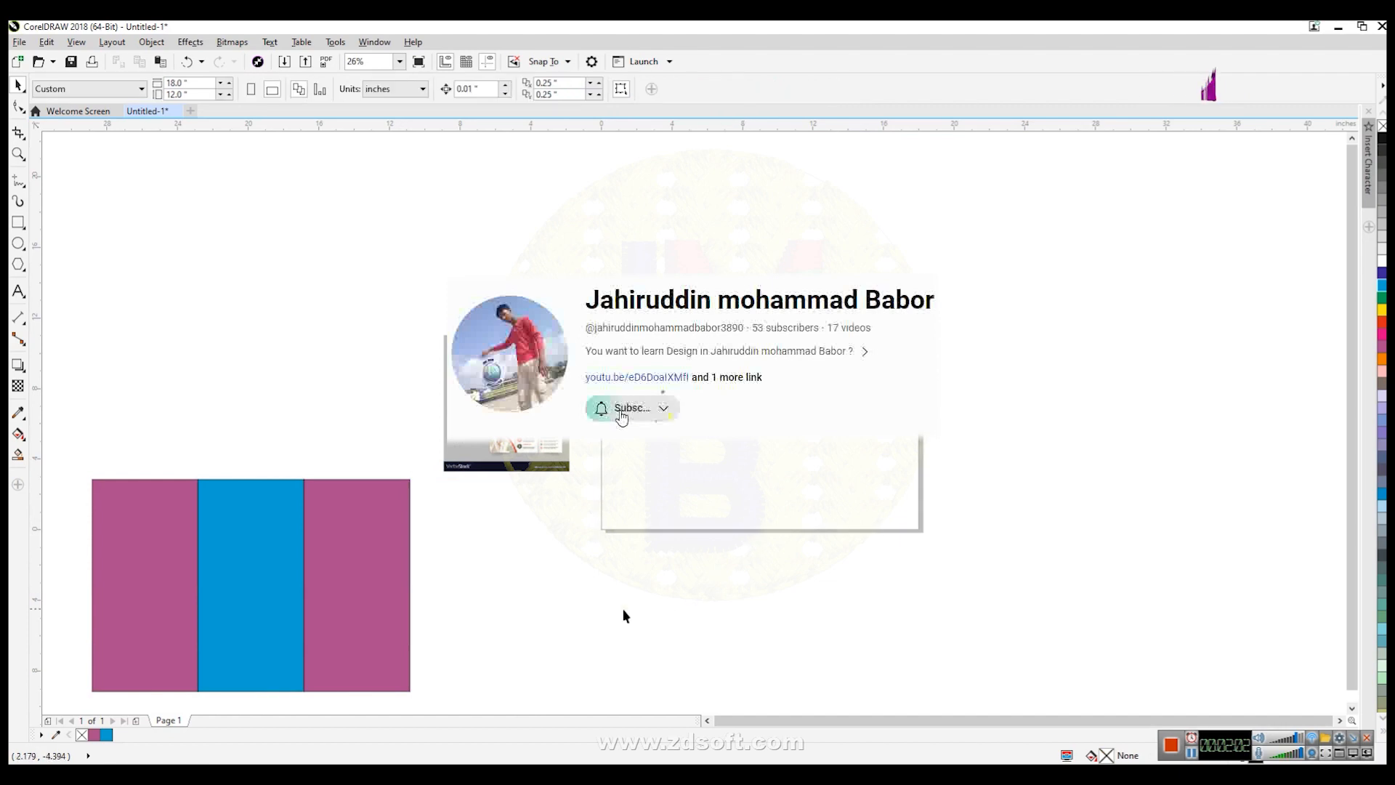
{"action": "left_click_drag", "start_coordinate": [502, 444], "coordinate": [421, 339]}
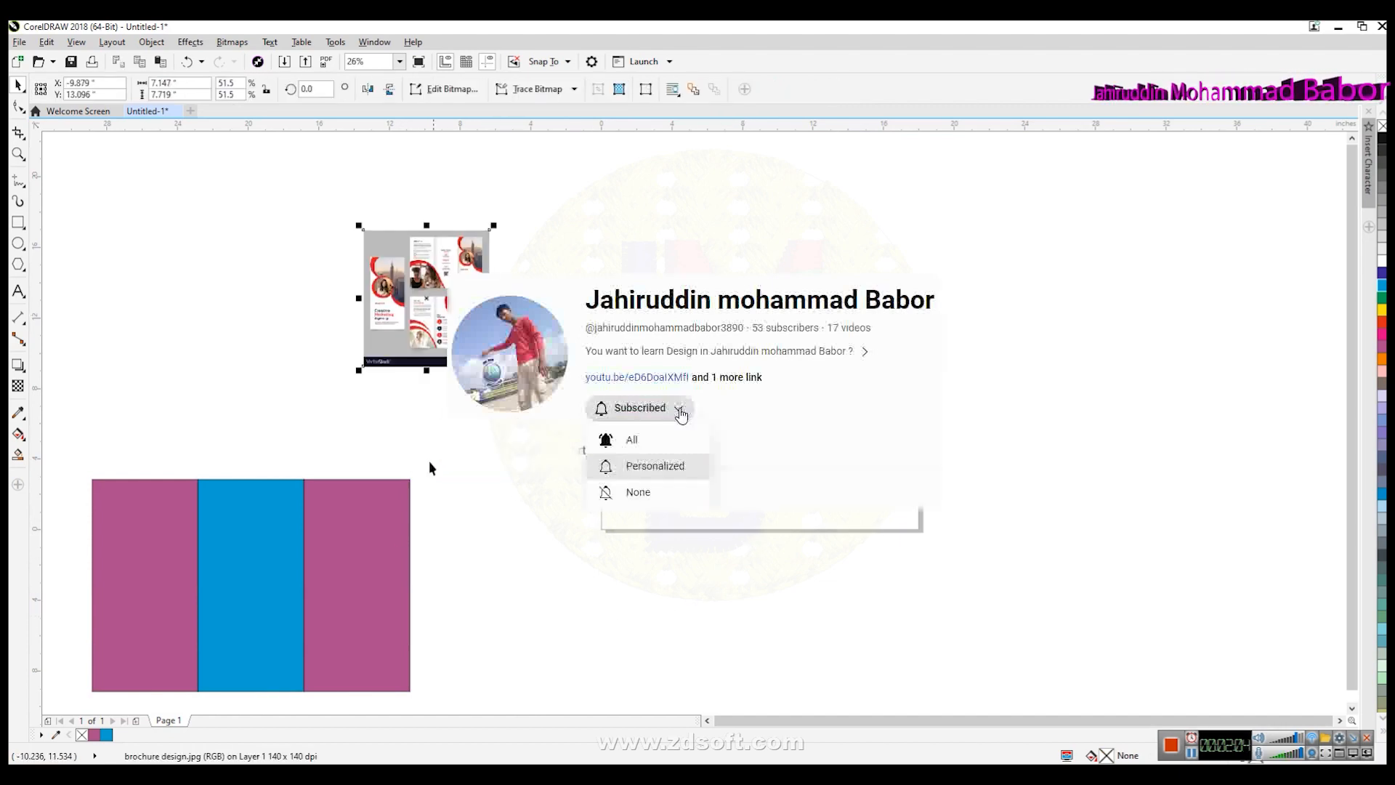
Fill all three panels white, then select them together and centre them on the page.
{"action": "left_click", "coordinate": [193, 561]}
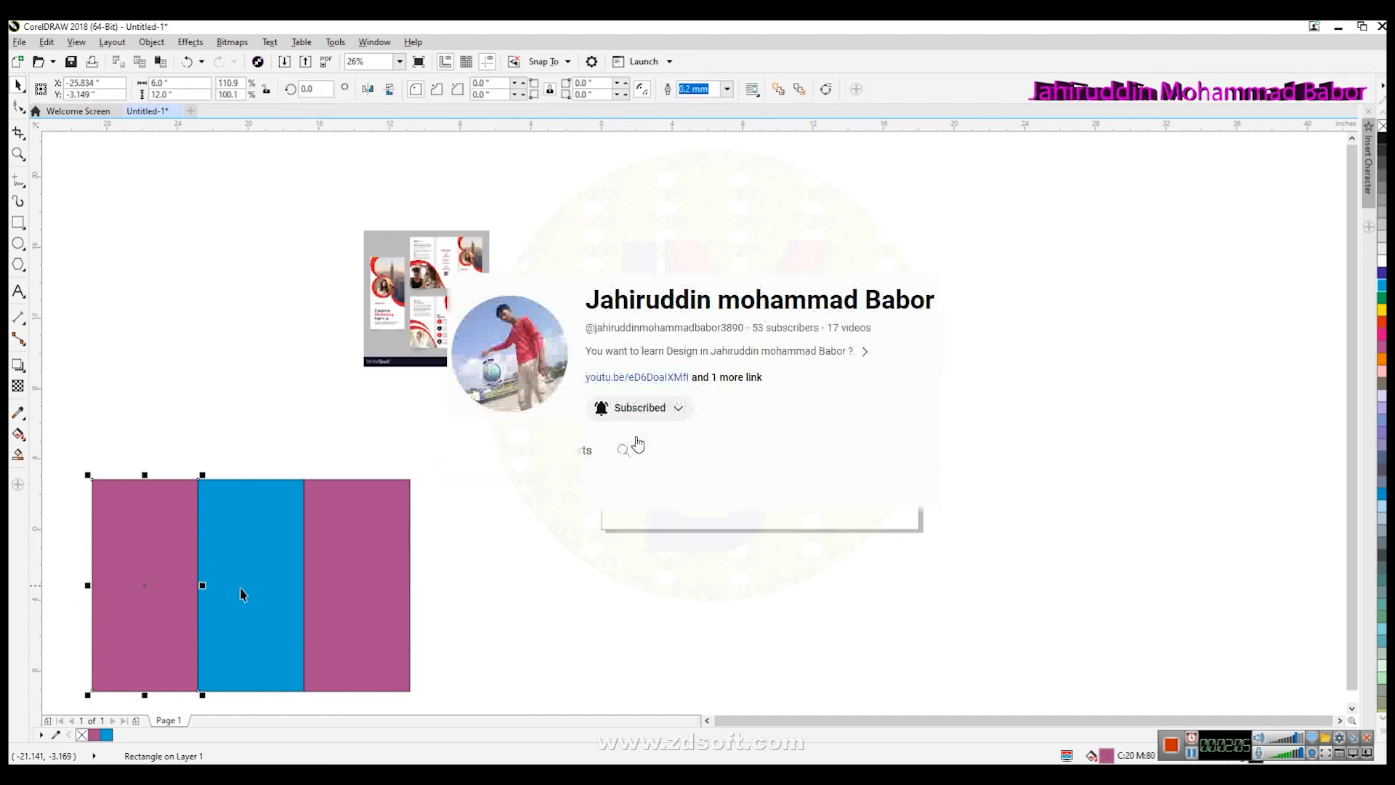
{"action": "left_click", "coordinate": [1382, 260]}
{"action": "left_click", "coordinate": [277, 542]}
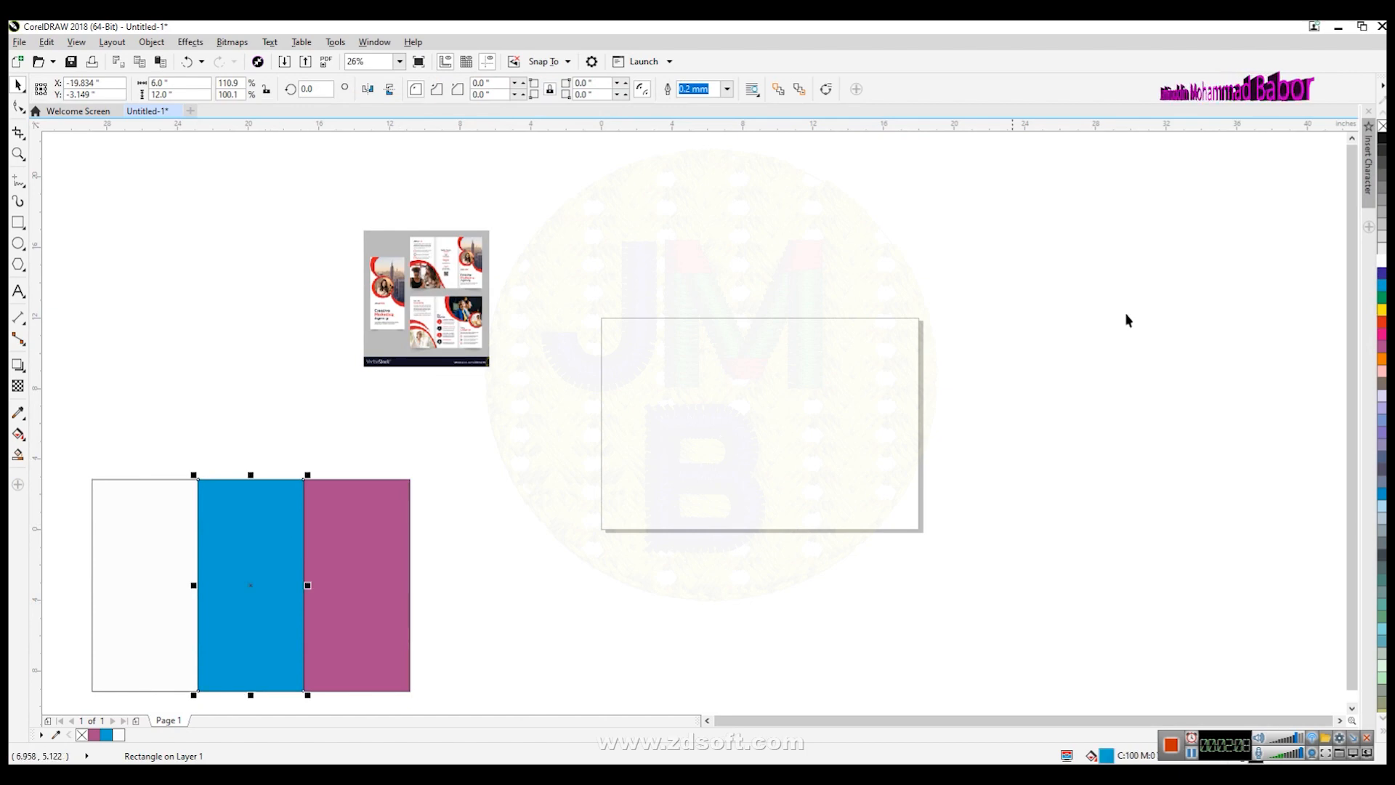
{"action": "left_click", "coordinate": [1382, 261]}
{"action": "left_click", "coordinate": [365, 545]}
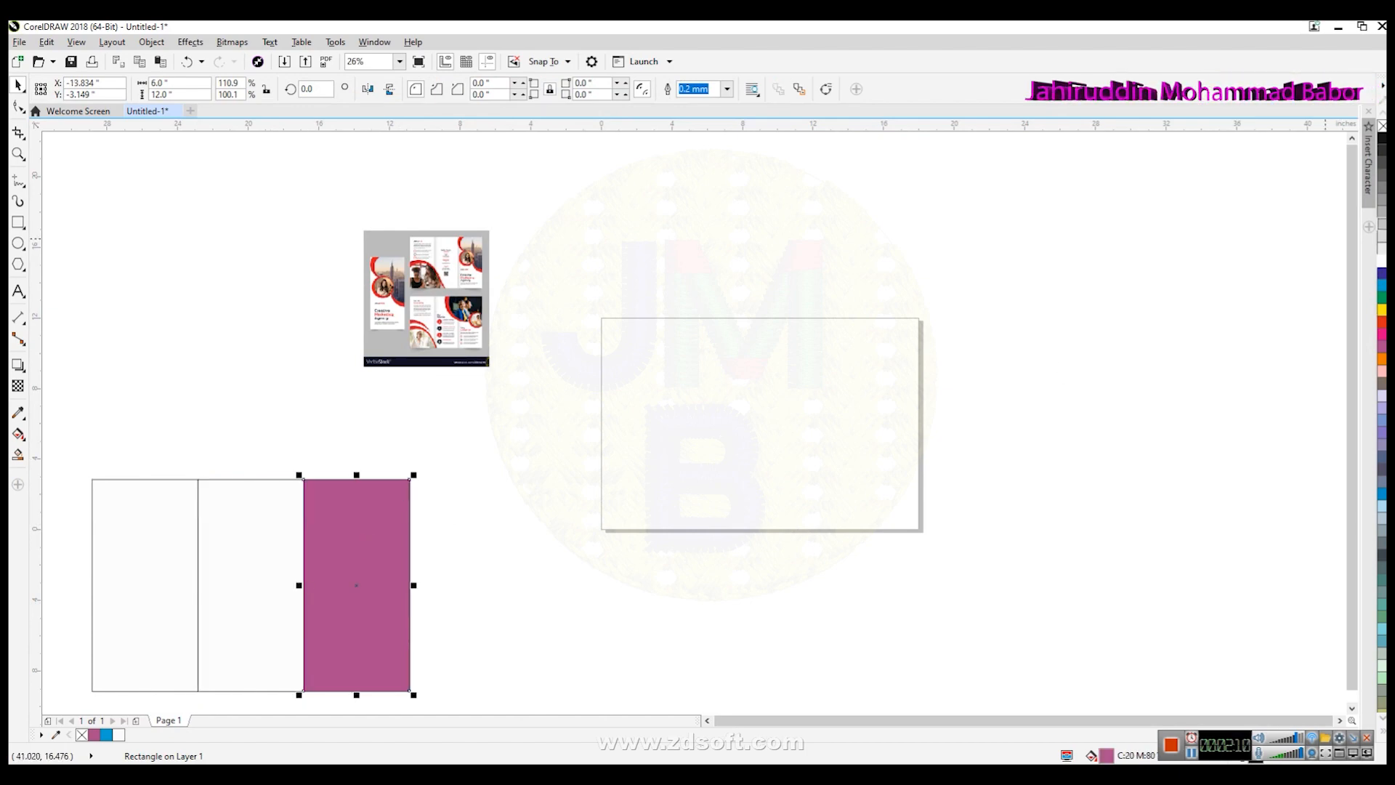
{"action": "left_click", "coordinate": [1382, 262]}
{"action": "scroll", "coordinate": [1209, 599], "scroll_direction": "down", "scroll_amount": 1}
{"action": "key", "text": "Escape"}
{"action": "left_click_drag", "start_coordinate": [48, 415], "coordinate": [453, 711]}
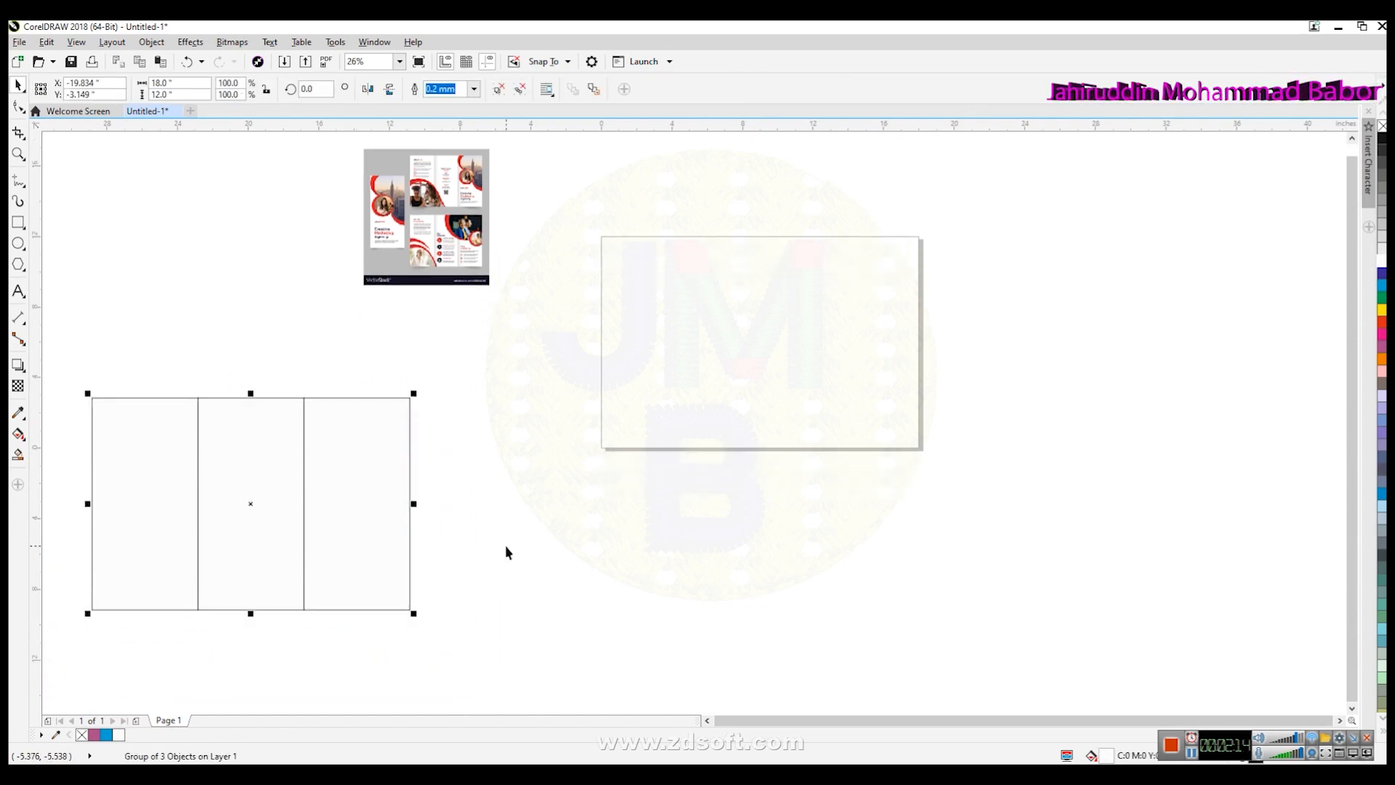
{"action": "key", "text": "p"}
{"action": "key", "text": "Escape"}
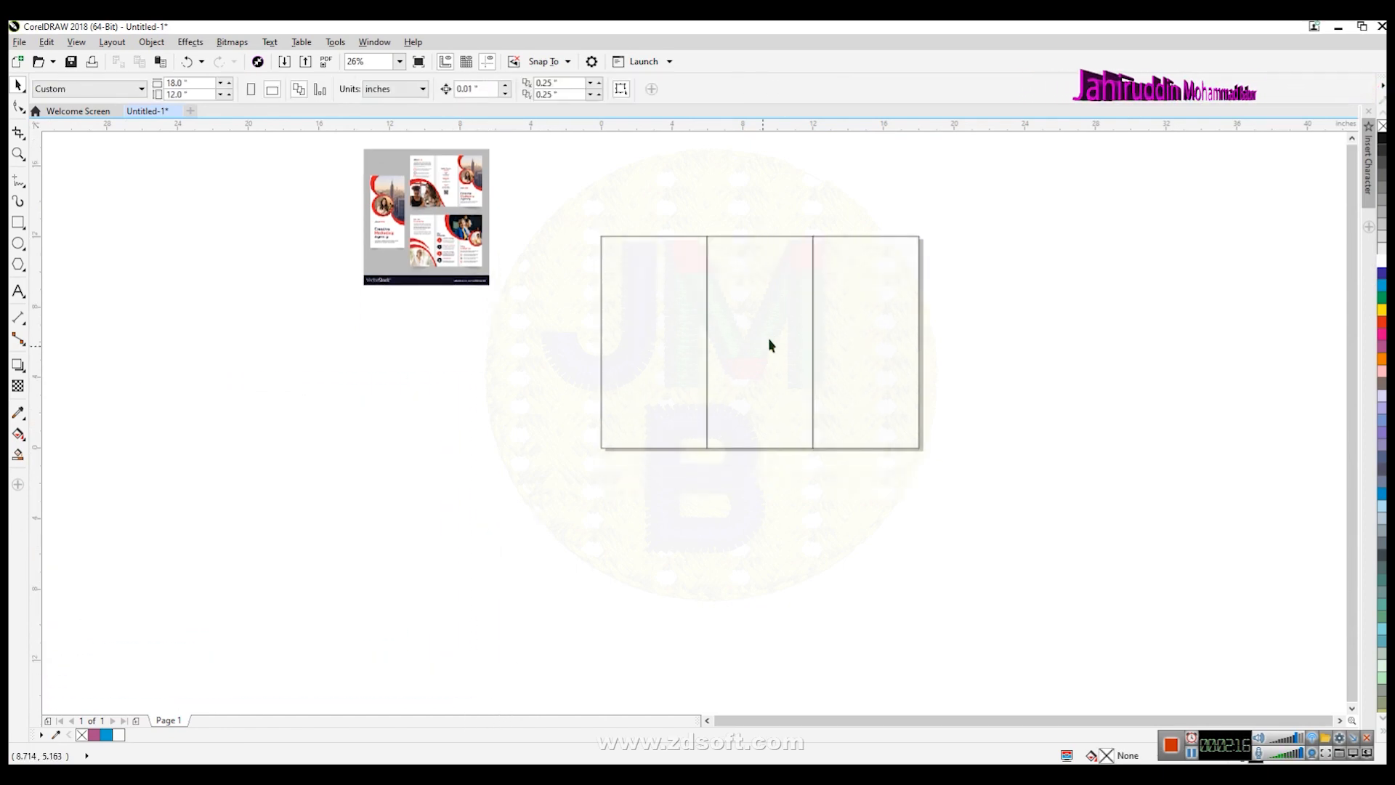
Move and enlarge the brochure reference image beside the page.
{"action": "left_click", "coordinate": [450, 244]}
{"action": "left_click_drag", "start_coordinate": [467, 255], "coordinate": [546, 471]}
{"action": "key", "text": "Escape"}
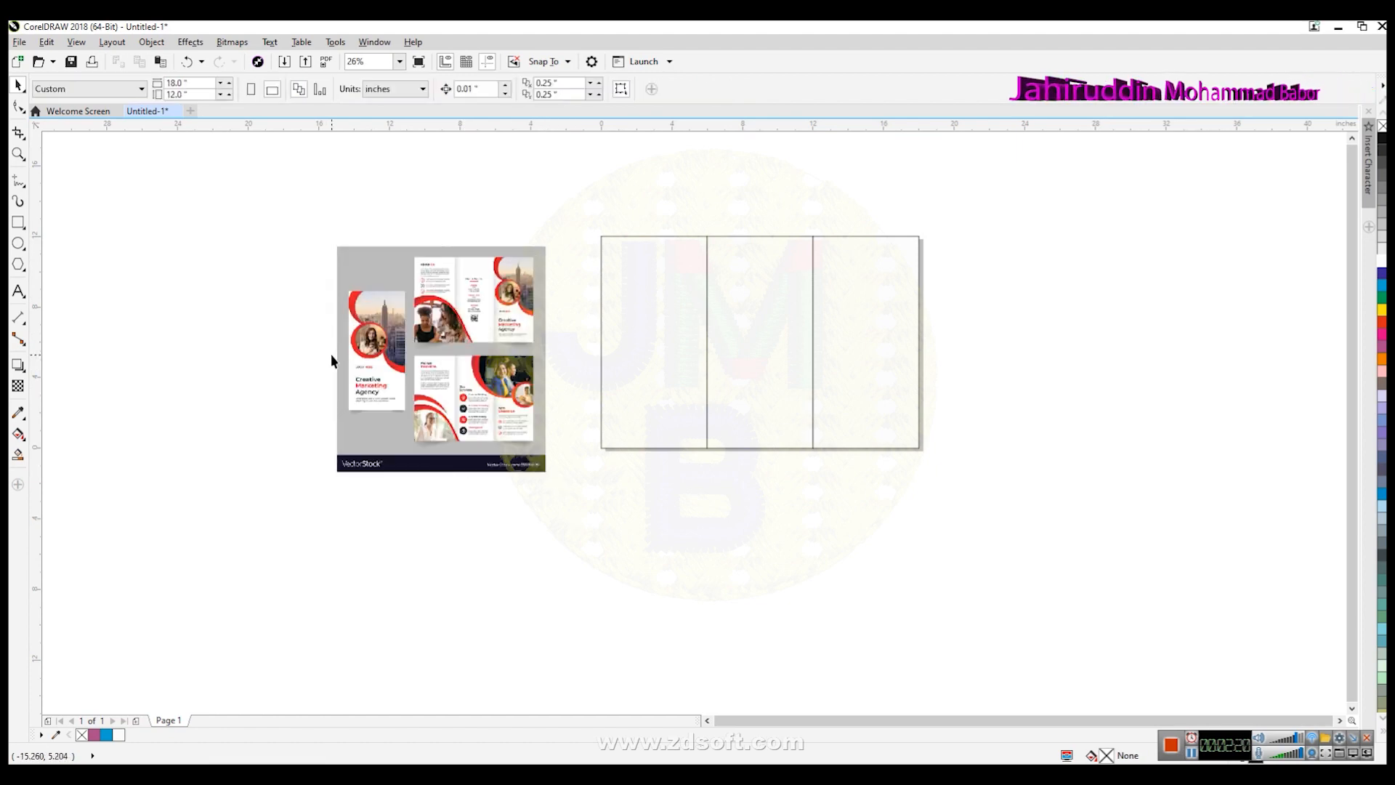
{"action": "scroll", "coordinate": [336, 347], "scroll_direction": "up", "scroll_amount": 4}
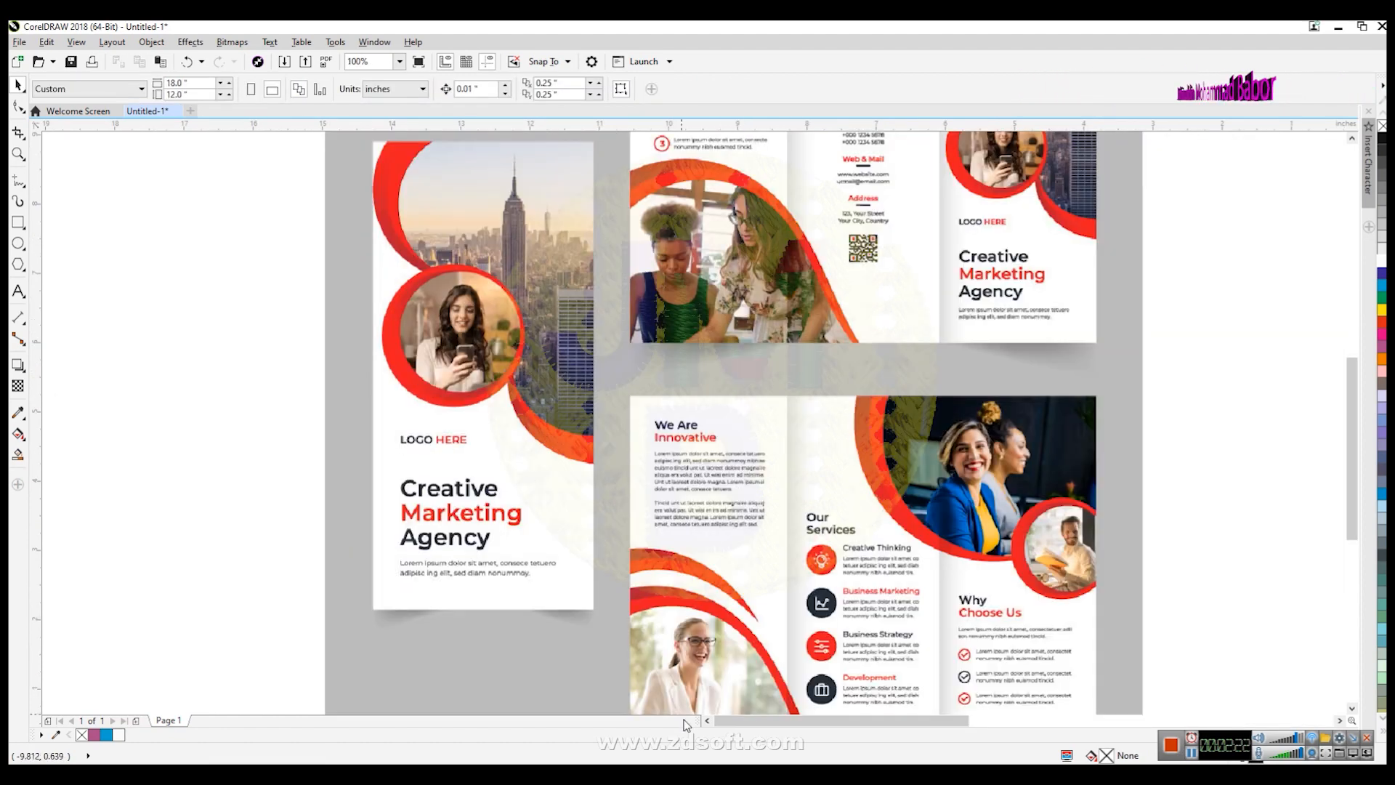
{"action": "left_click", "coordinate": [707, 722]}
{"action": "left_click", "coordinate": [708, 722]}
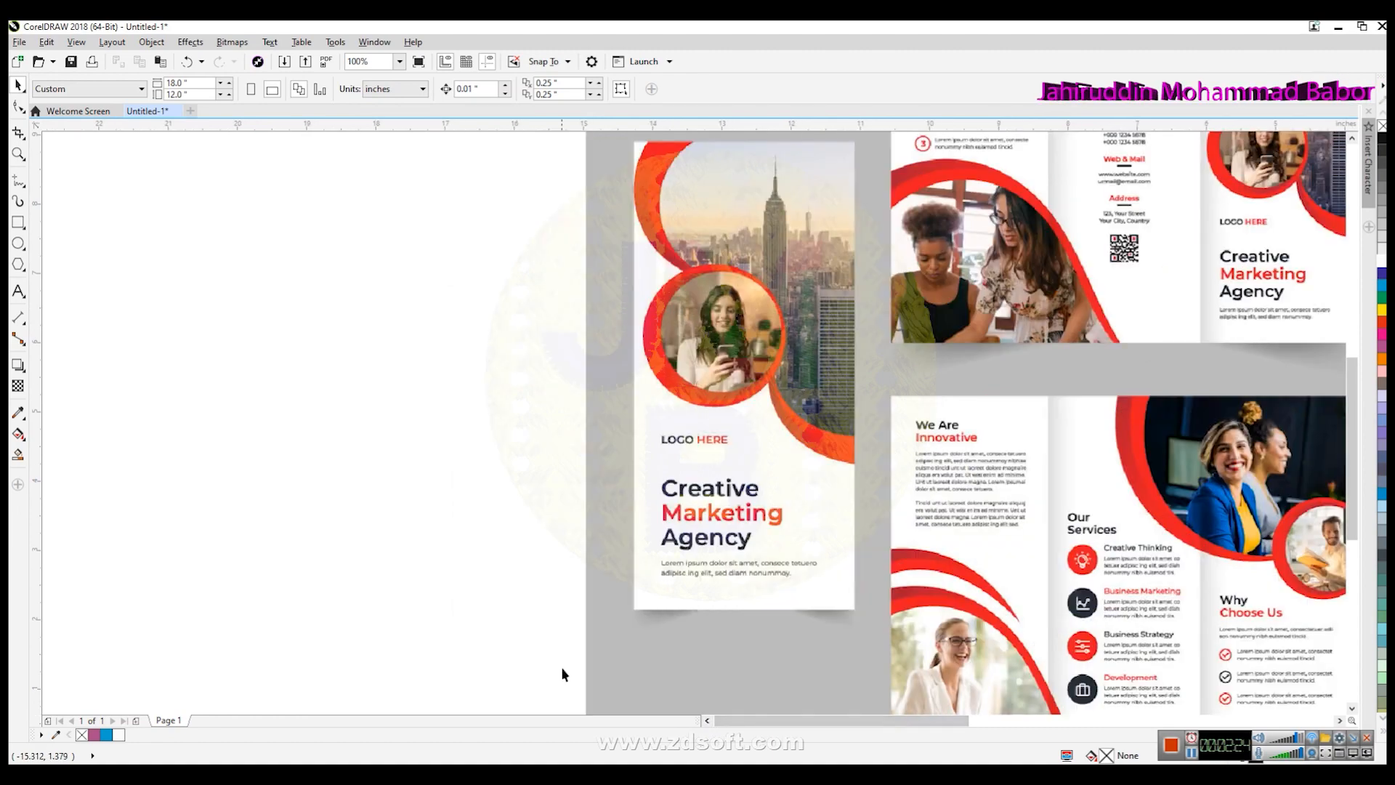
{"action": "mouse_move", "coordinate": [551, 698]}
{"action": "left_click", "coordinate": [480, 694]}
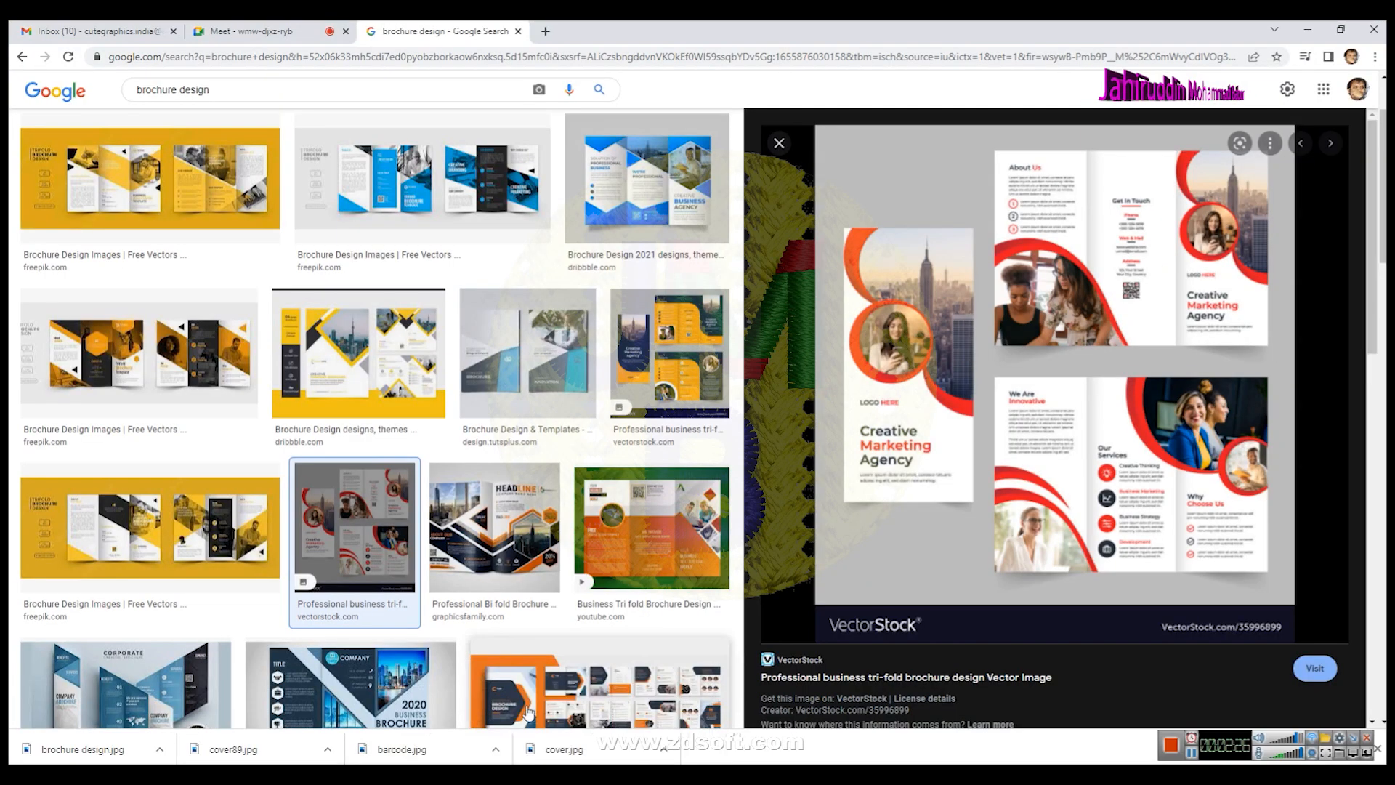
Search Google Images for 'corporate model' and narrow the results to female.
{"action": "triple_click", "coordinate": [216, 86]}
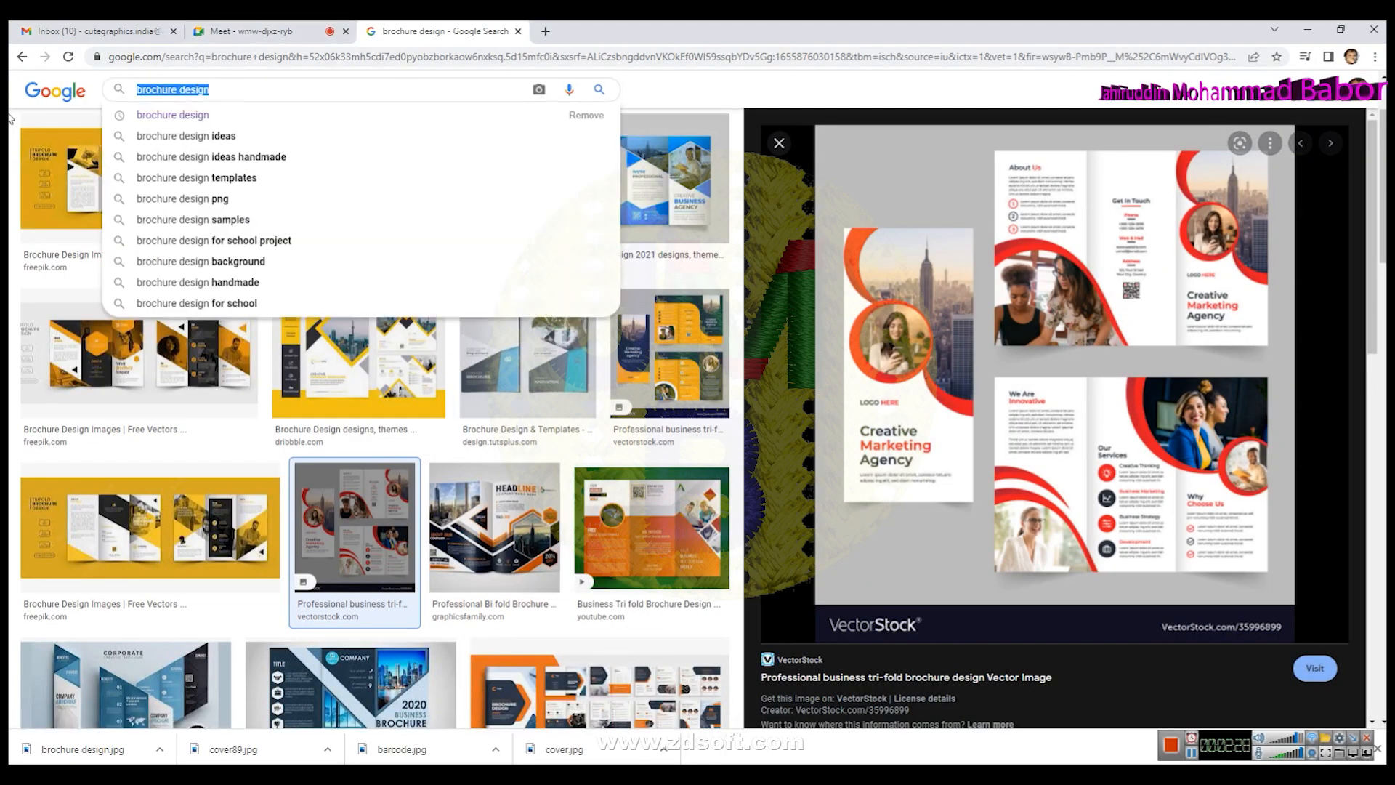
{"action": "type", "text": "corpo"}
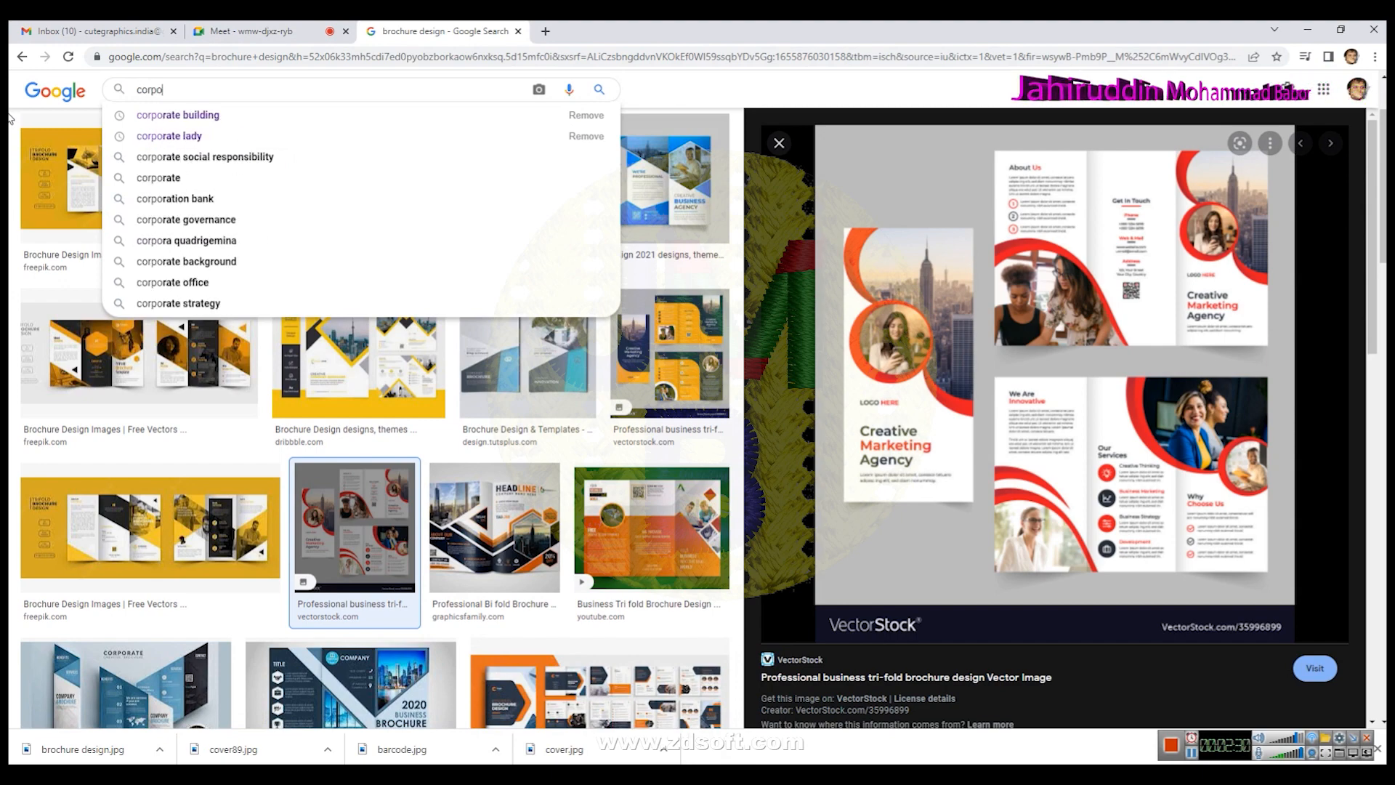
{"action": "type", "text": "rate model"}
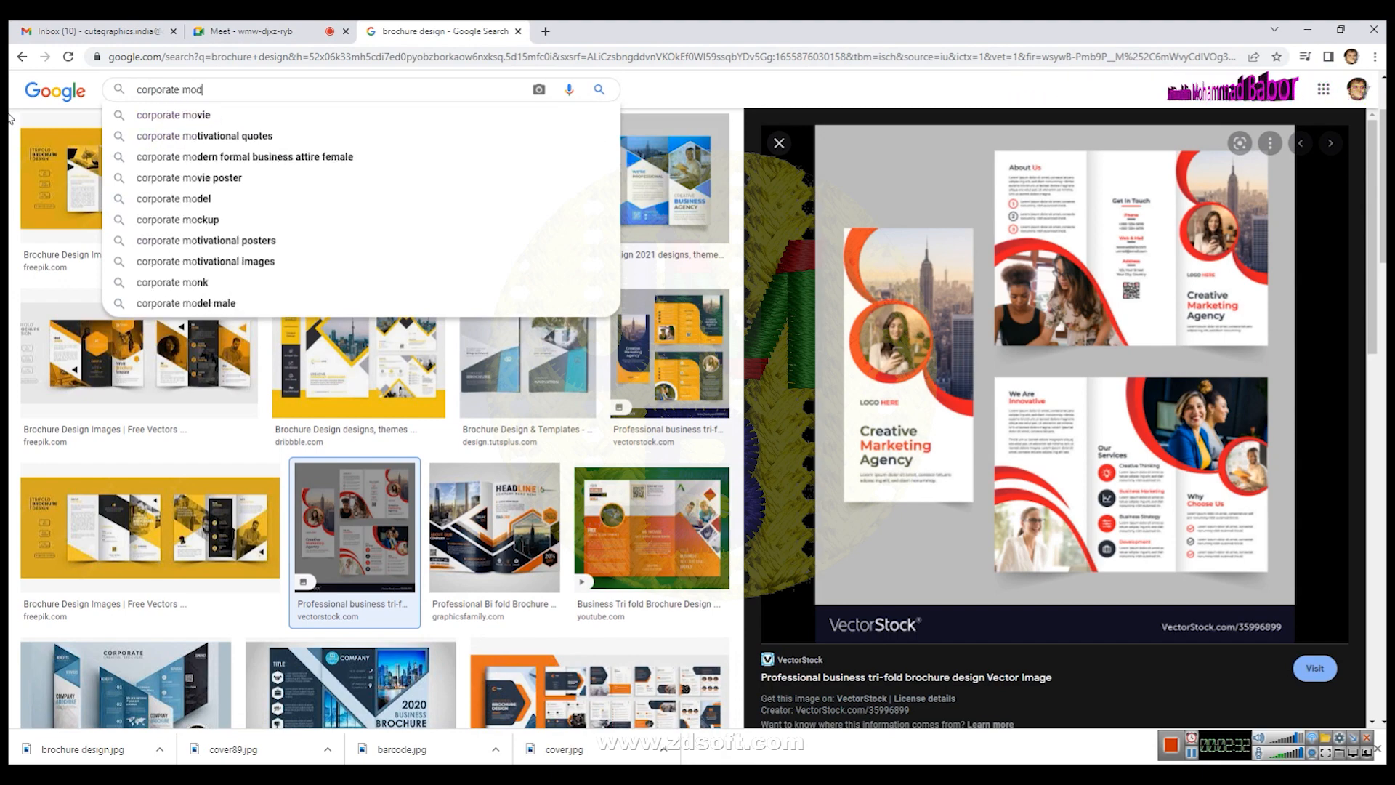
{"action": "key", "text": "Return"}
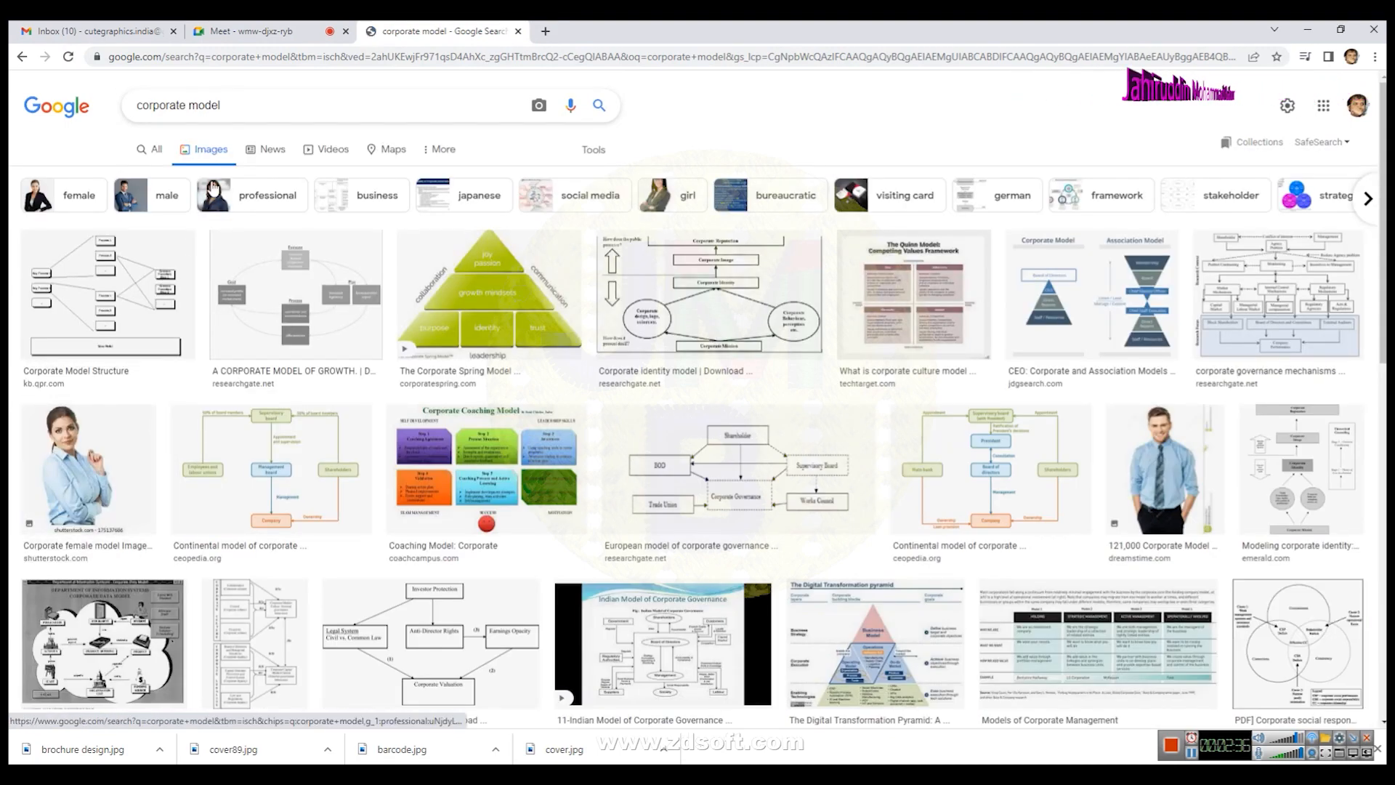
{"action": "left_click", "coordinate": [72, 196]}
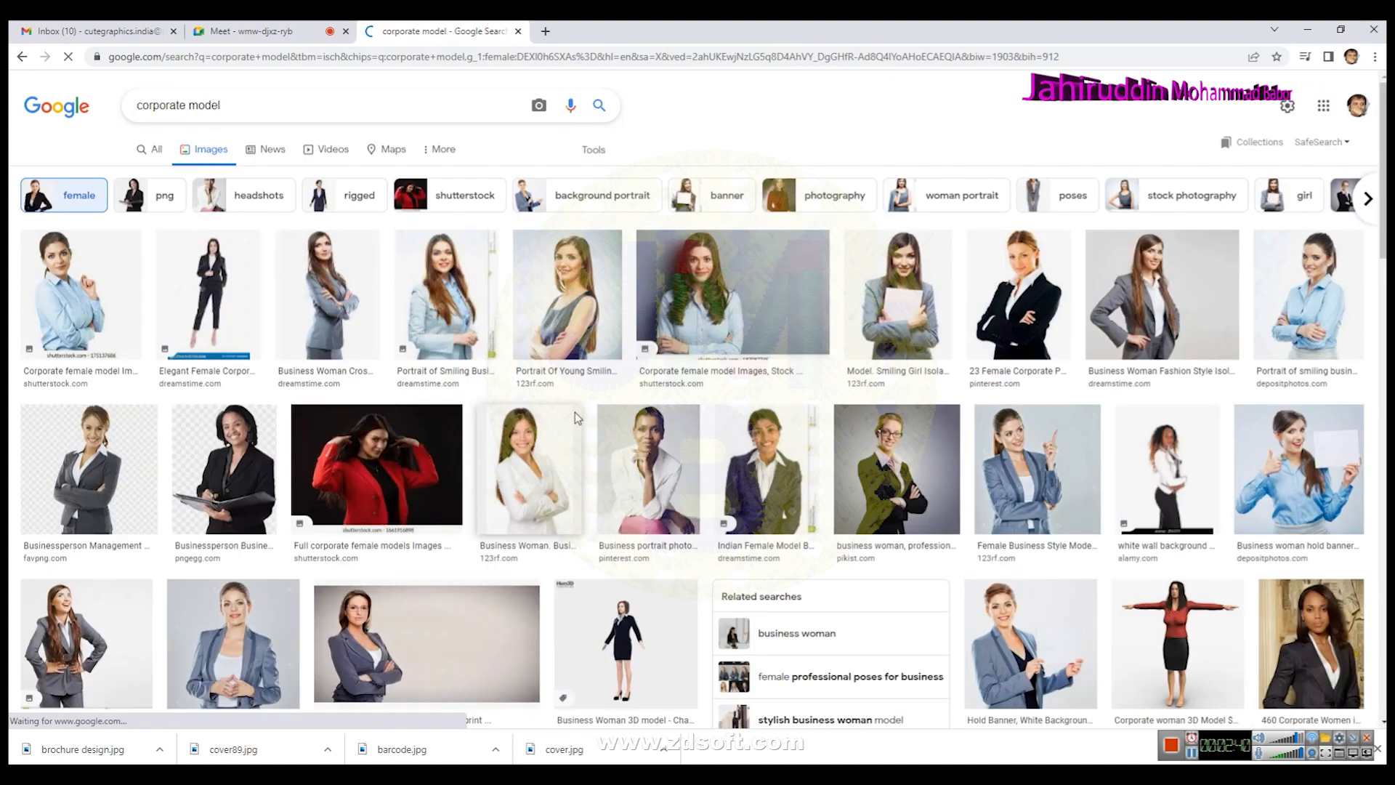
Save the business woman photo to Downloads as co.jpg and return to CorelDRAW.
{"action": "left_click", "coordinate": [905, 467]}
{"action": "right_click", "coordinate": [1046, 300]}
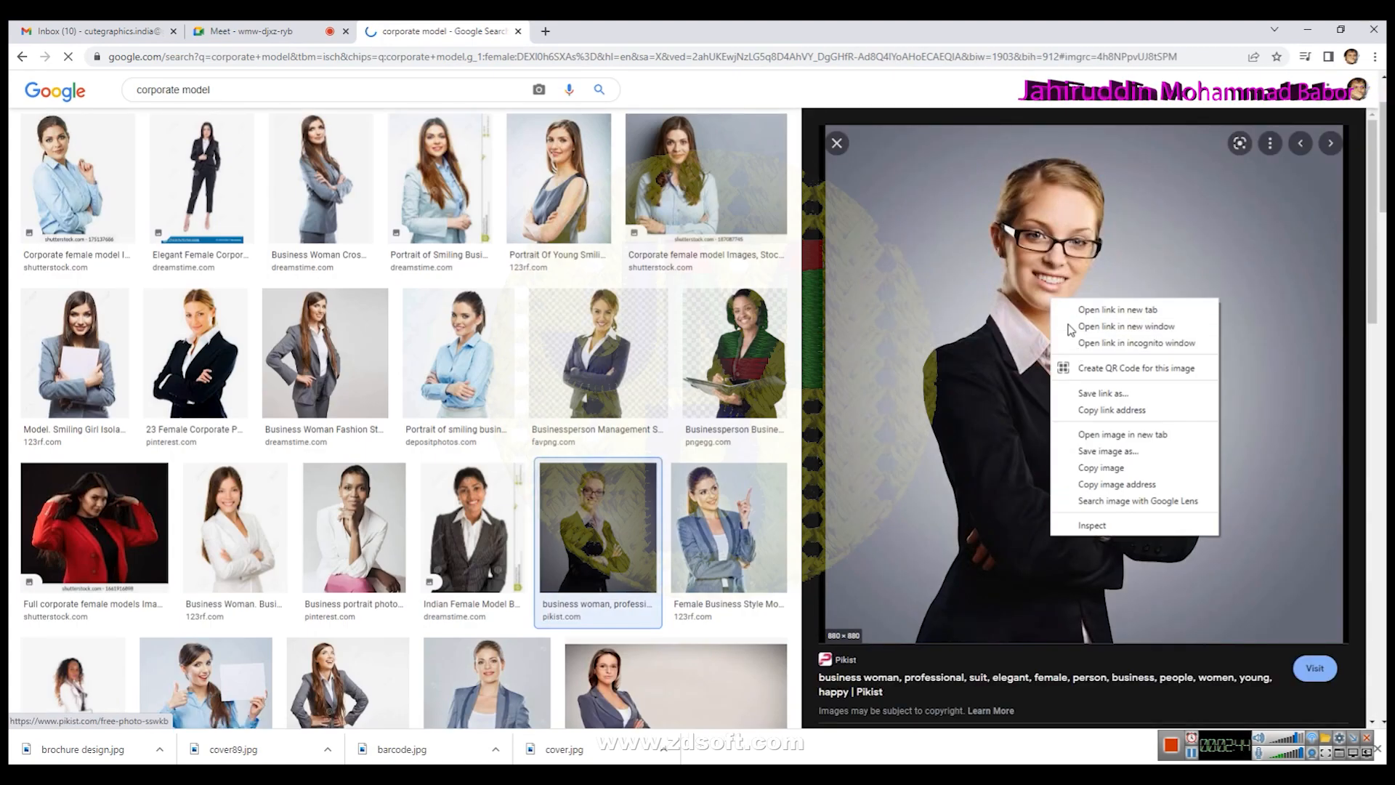
{"action": "left_click", "coordinate": [1088, 457]}
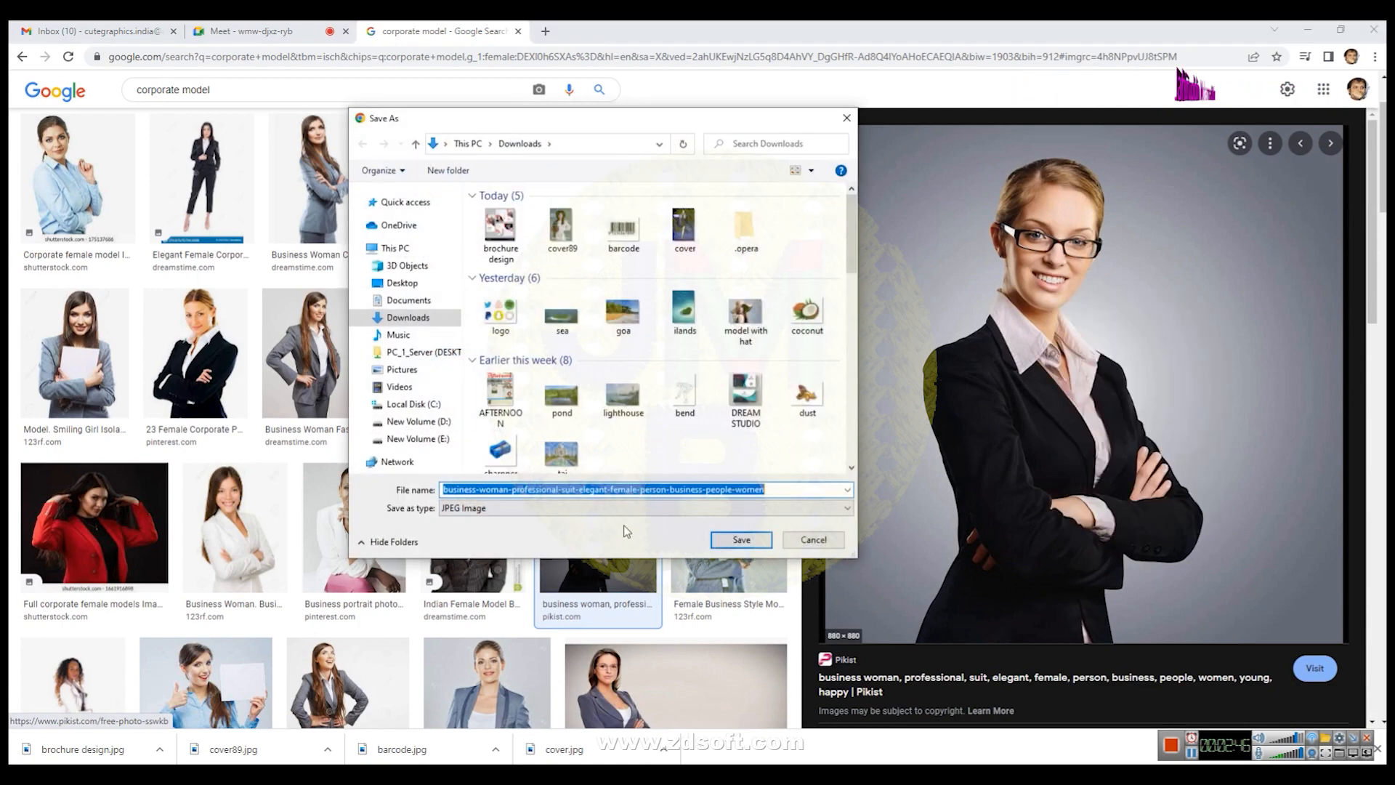
{"action": "type", "text": "co"}
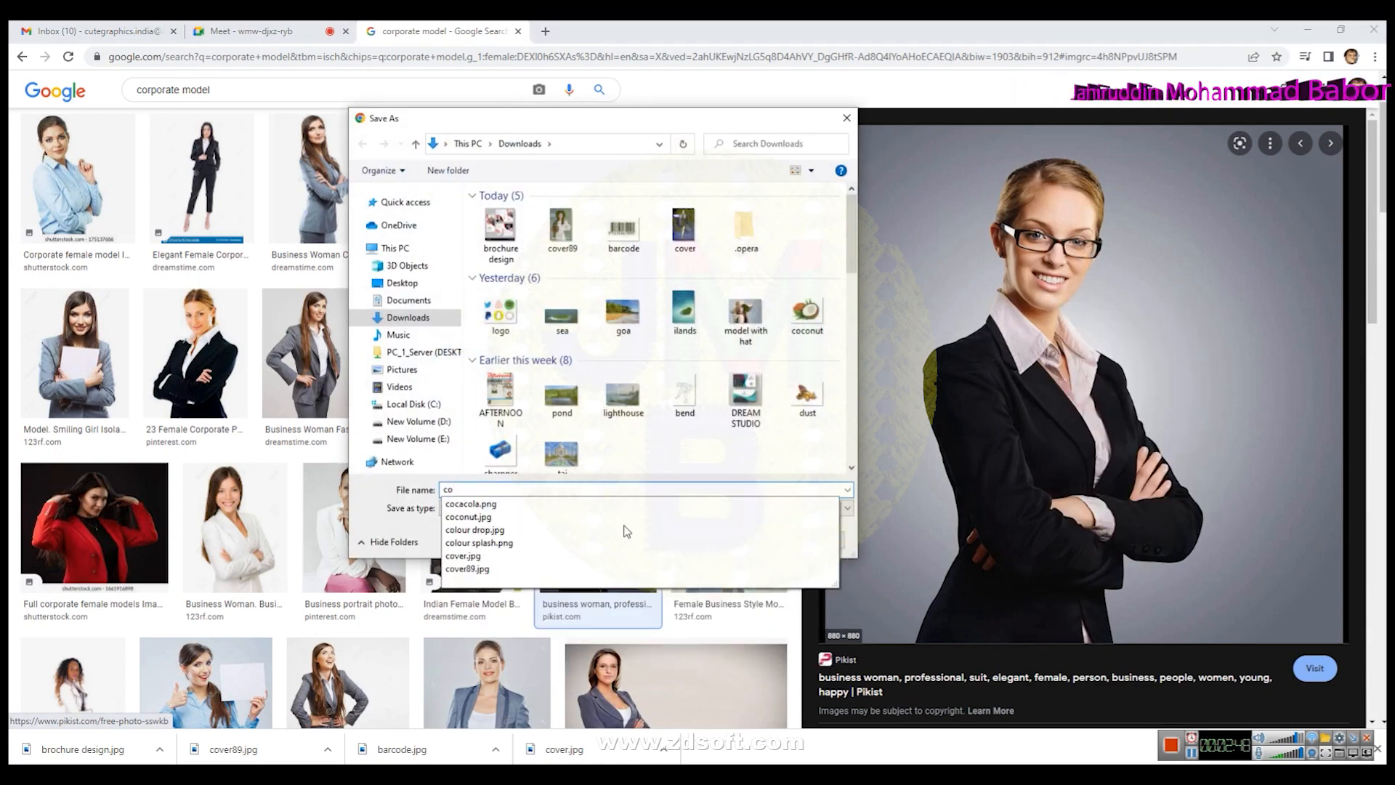
{"action": "key", "text": "Return"}
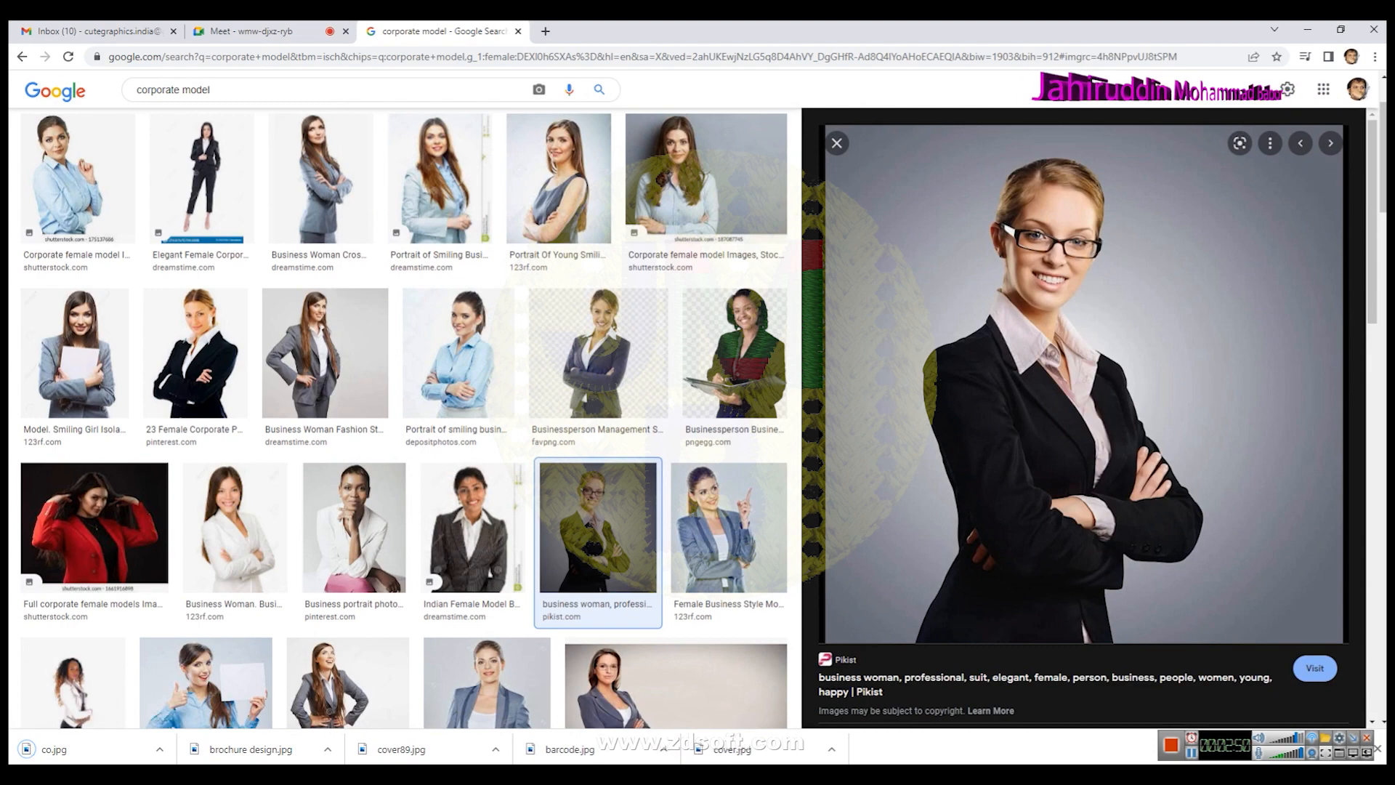
{"action": "key", "text": "alt+Tab"}
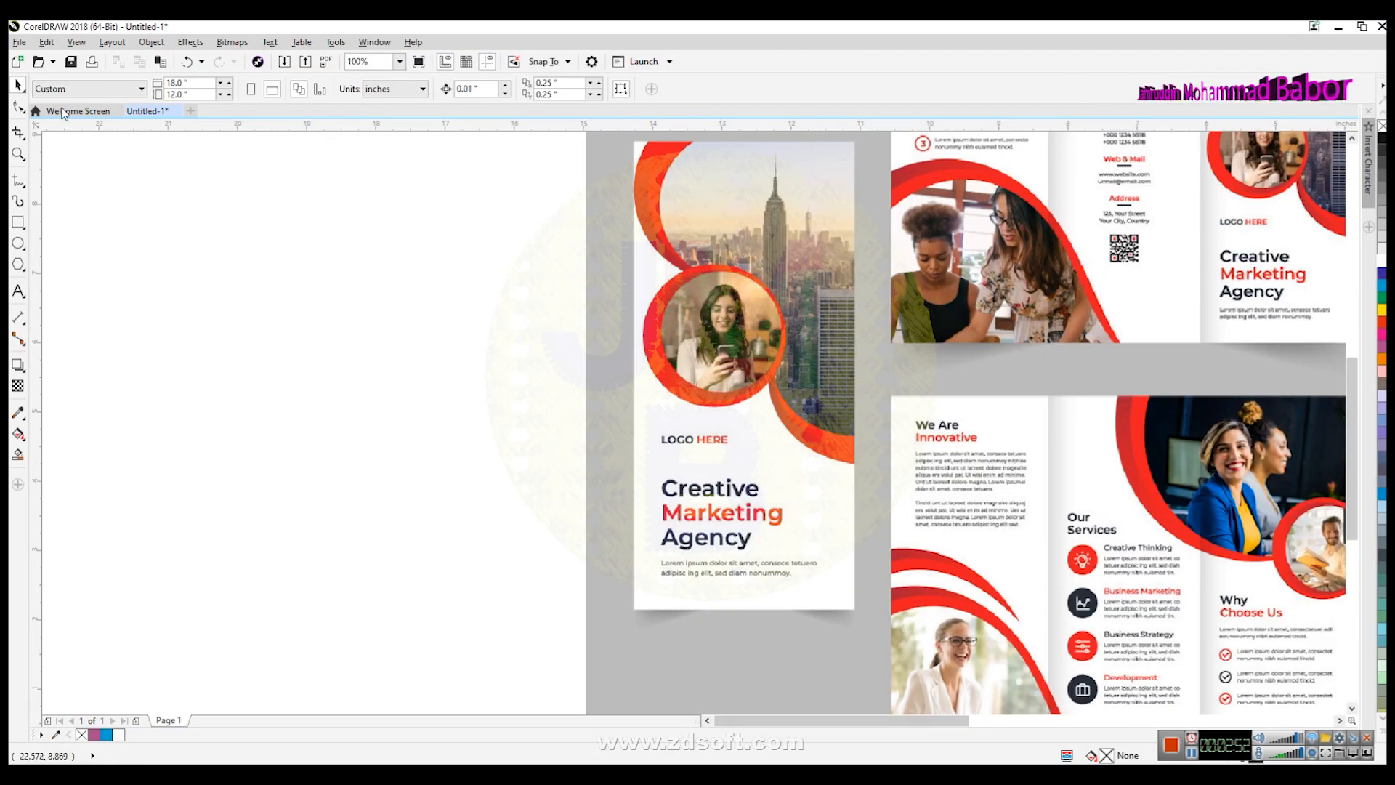
Import co.jpg through File > Import and place it on the canvas beside the brochure reference.
{"action": "left_click", "coordinate": [18, 42]}
{"action": "left_click", "coordinate": [143, 274]}
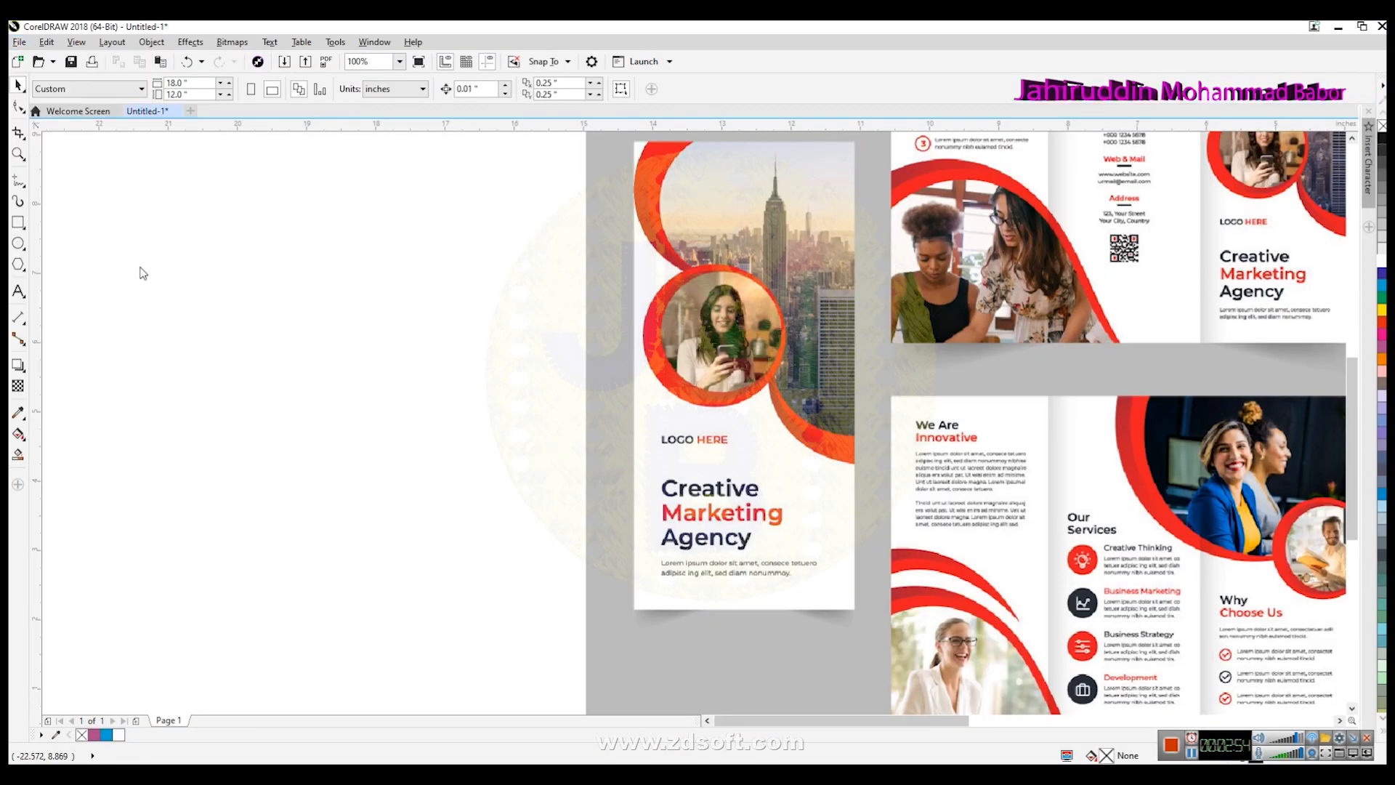
{"action": "left_click", "coordinate": [496, 279]}
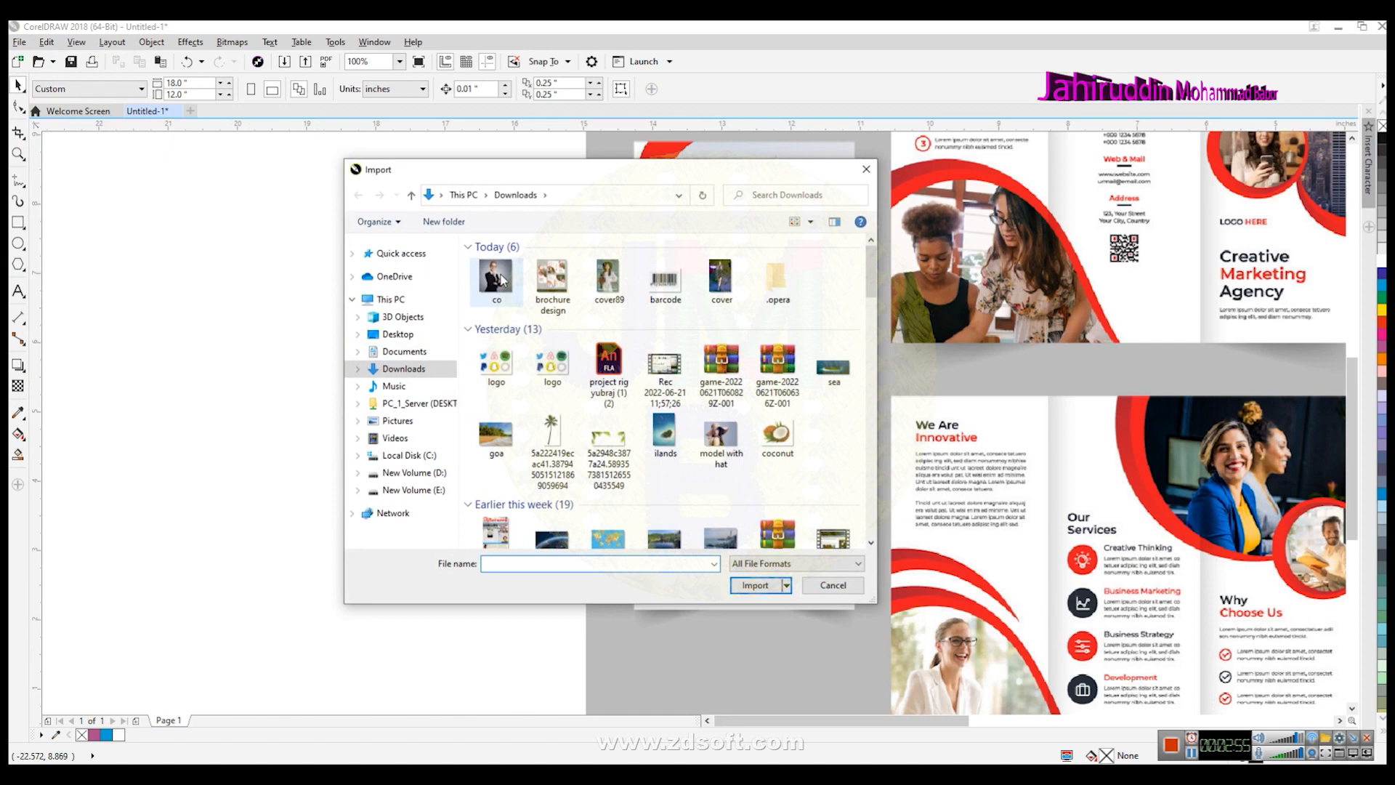
{"action": "left_click", "coordinate": [751, 591]}
{"action": "left_click_drag", "start_coordinate": [260, 214], "coordinate": [597, 551]}
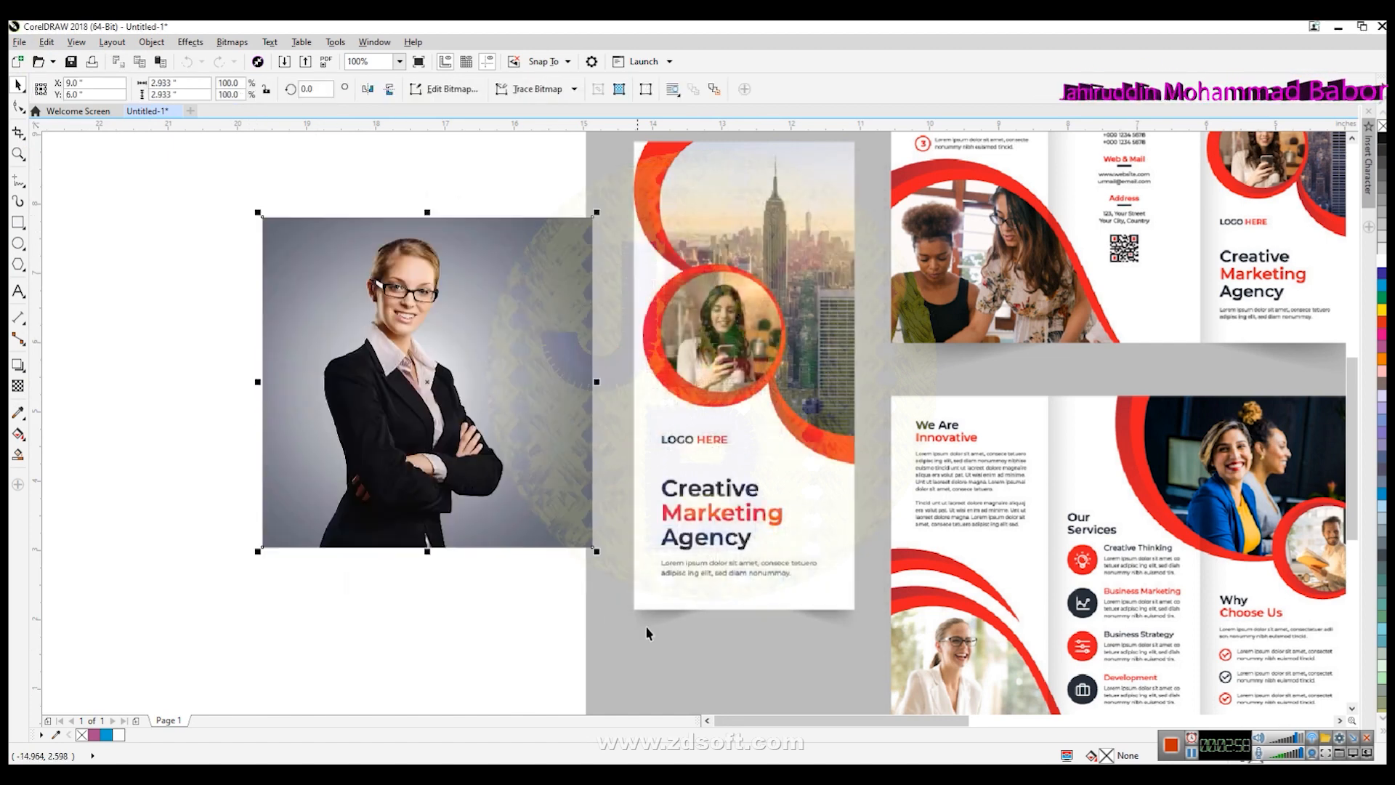
{"action": "left_click_drag", "start_coordinate": [456, 435], "coordinate": [377, 415]}
{"action": "left_click", "coordinate": [661, 490]}
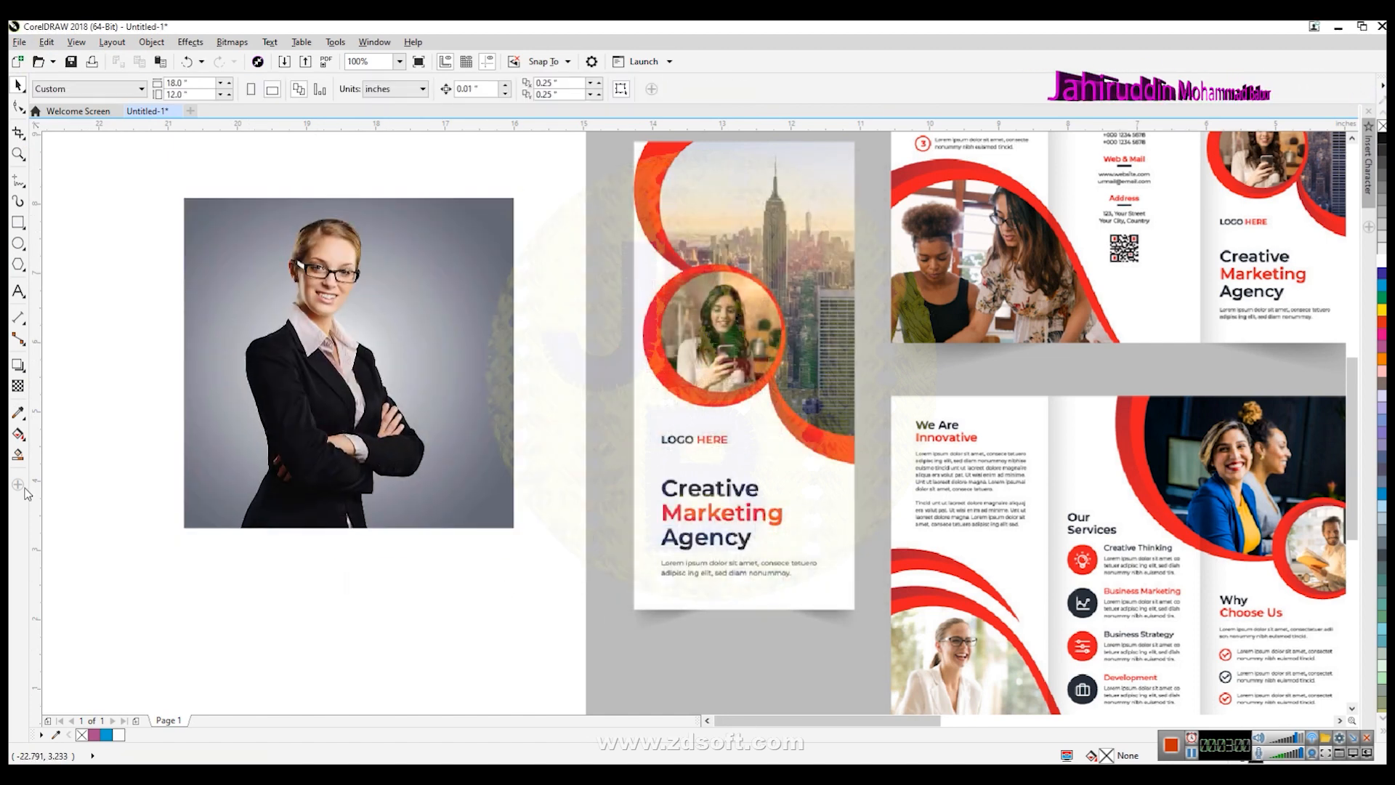
Draw an outer circle below the photo and a smaller concentric inner circle.
{"action": "left_click", "coordinate": [18, 244]}
{"action": "mouse_move", "coordinate": [251, 386]}
{"action": "left_mouse_down"}
{"action": "mouse_move", "coordinate": [412, 601]}
{"action": "mouse_move", "coordinate": [468, 603]}
{"action": "left_mouse_up"}
{"action": "key", "text": "space"}
{"action": "left_click_drag", "start_coordinate": [406, 319], "coordinate": [128, 254]}
{"action": "left_click", "coordinate": [421, 561]}
{"action": "left_click_drag", "start_coordinate": [421, 560], "coordinate": [506, 513]}
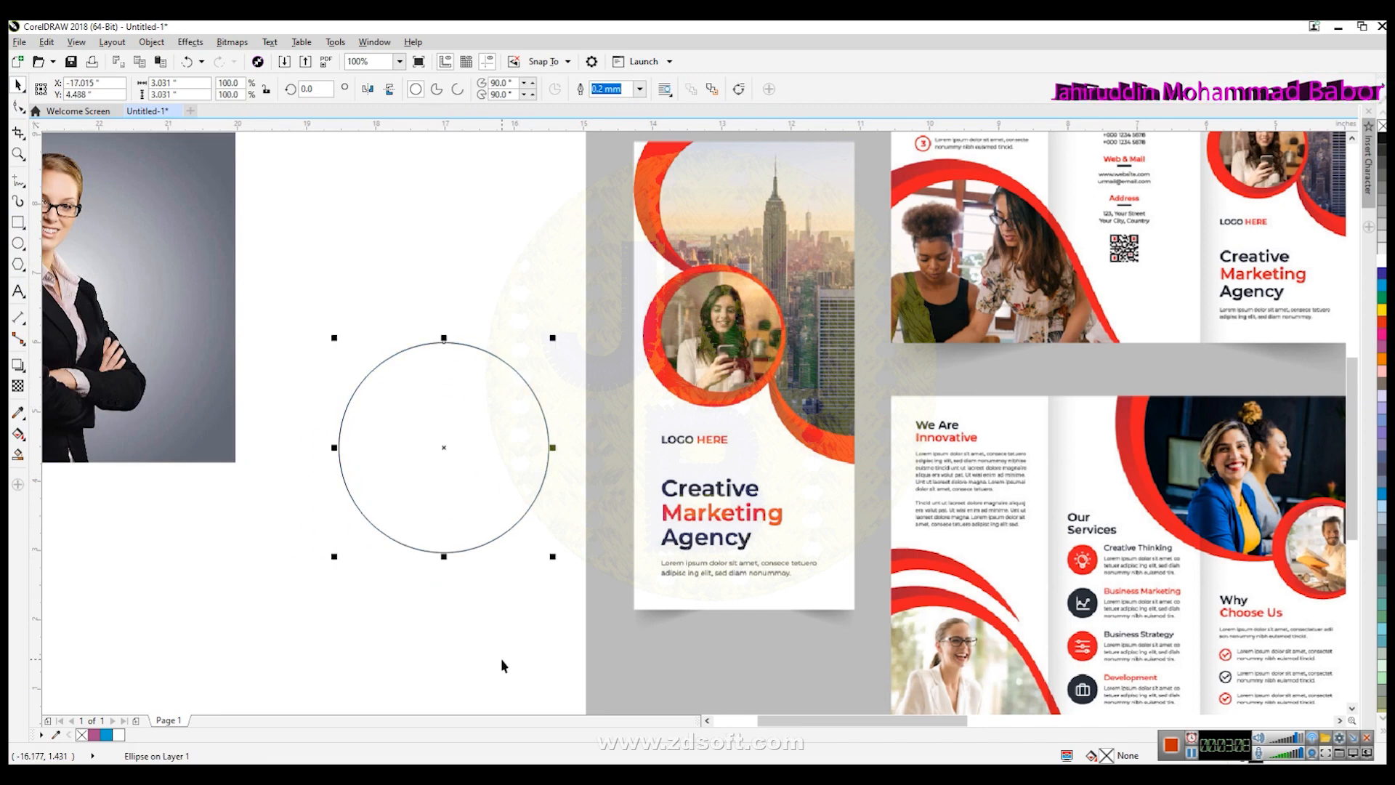
{"action": "left_click_drag", "start_coordinate": [337, 559], "coordinate": [357, 539]}
{"action": "left_click_drag", "start_coordinate": [492, 430], "coordinate": [504, 444]}
{"action": "left_click", "coordinate": [513, 631]}
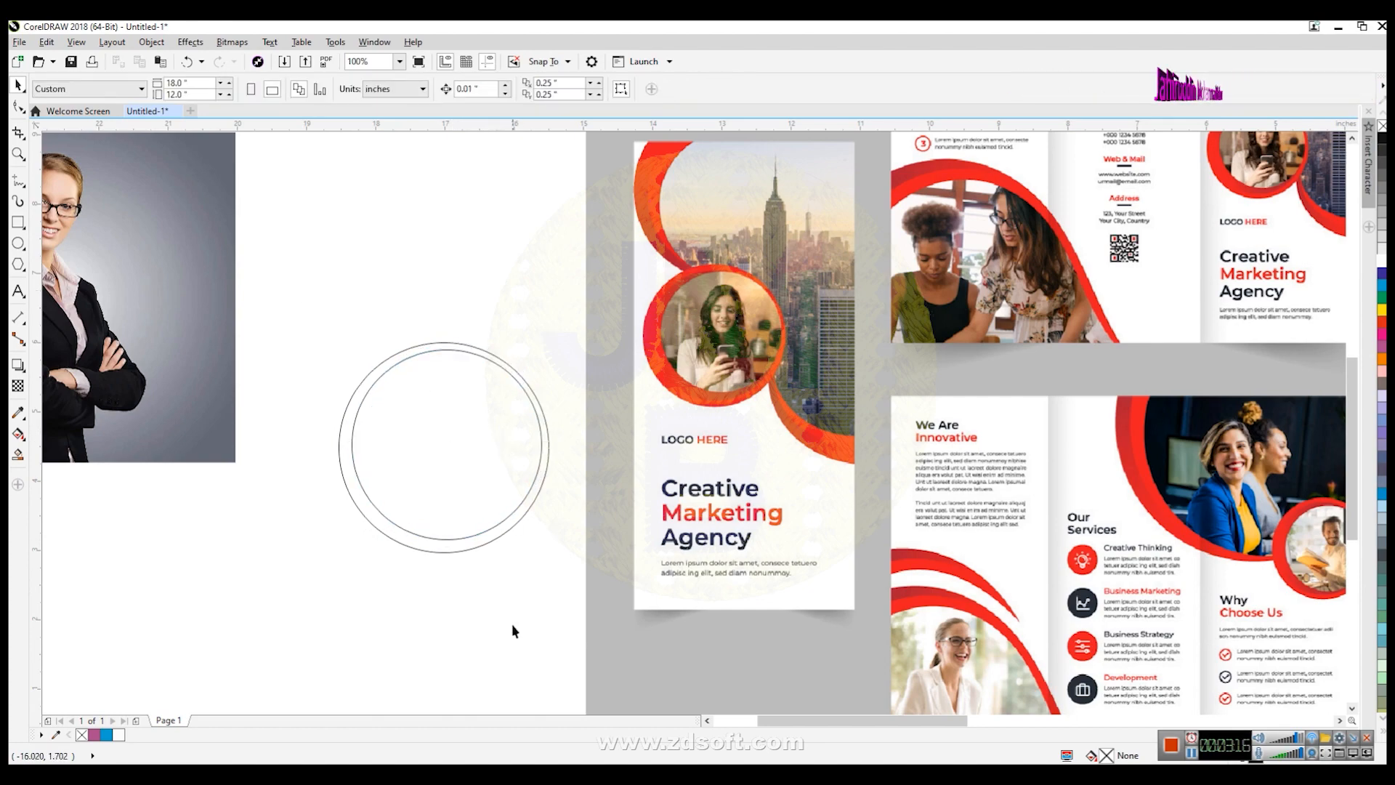
Leave a spare copy of the inner circle below the photo.
{"action": "scroll", "coordinate": [501, 429], "scroll_direction": "up", "scroll_amount": 1}
{"action": "left_click", "coordinate": [511, 414]}
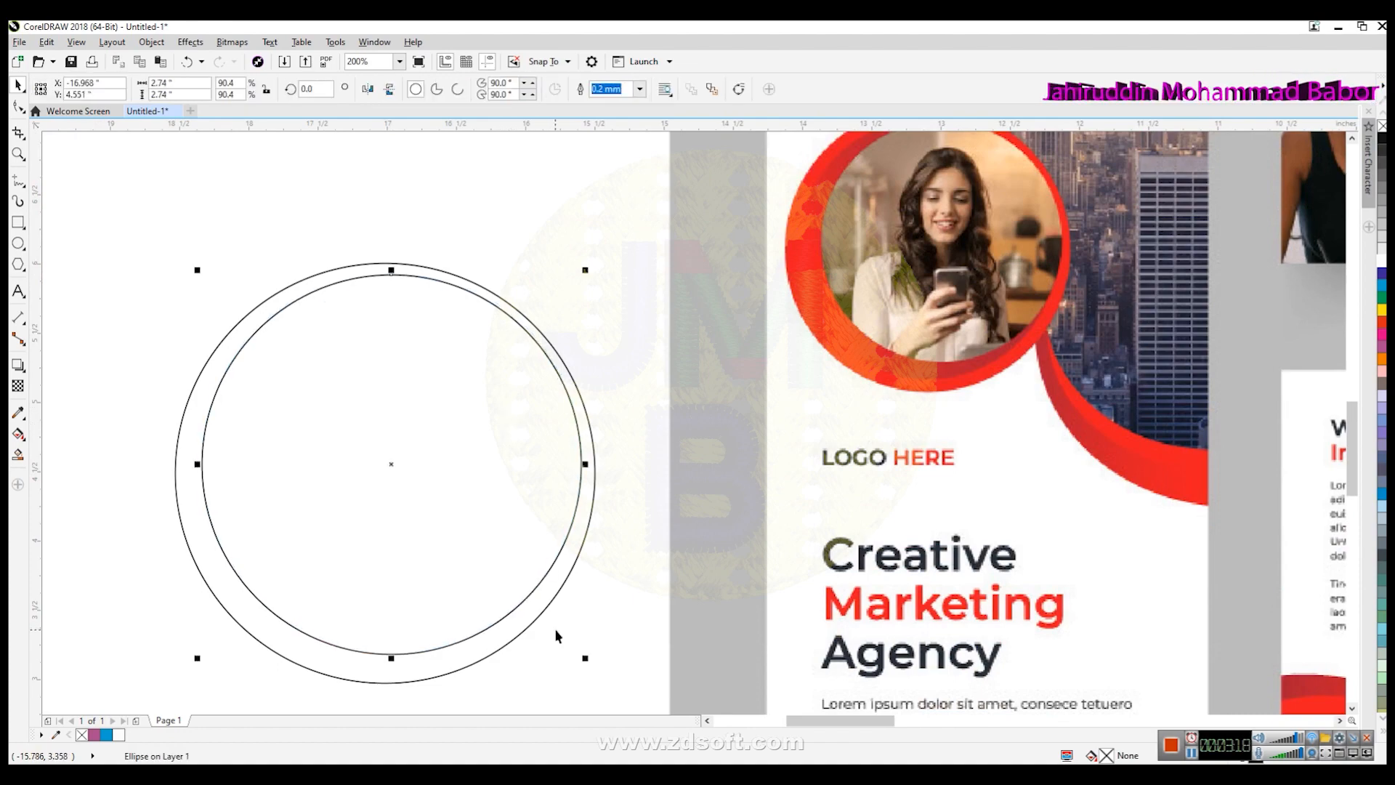
{"action": "scroll", "coordinate": [556, 636], "scroll_direction": "down", "scroll_amount": 2}
{"action": "left_click", "coordinate": [545, 670]}
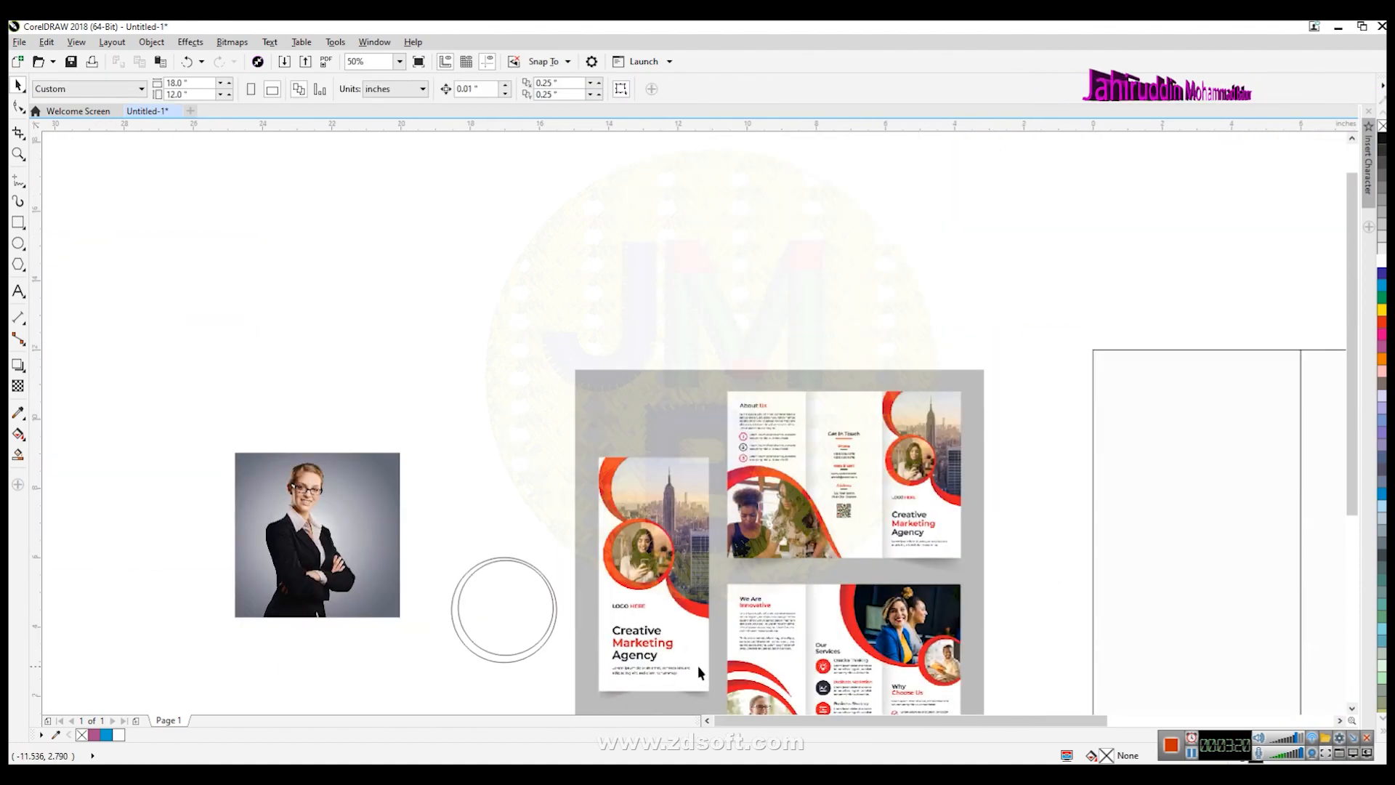
{"action": "left_click", "coordinate": [1353, 707]}
{"action": "left_click", "coordinate": [1352, 708]}
{"action": "left_click", "coordinate": [1353, 707]}
{"action": "left_click", "coordinate": [1352, 708]}
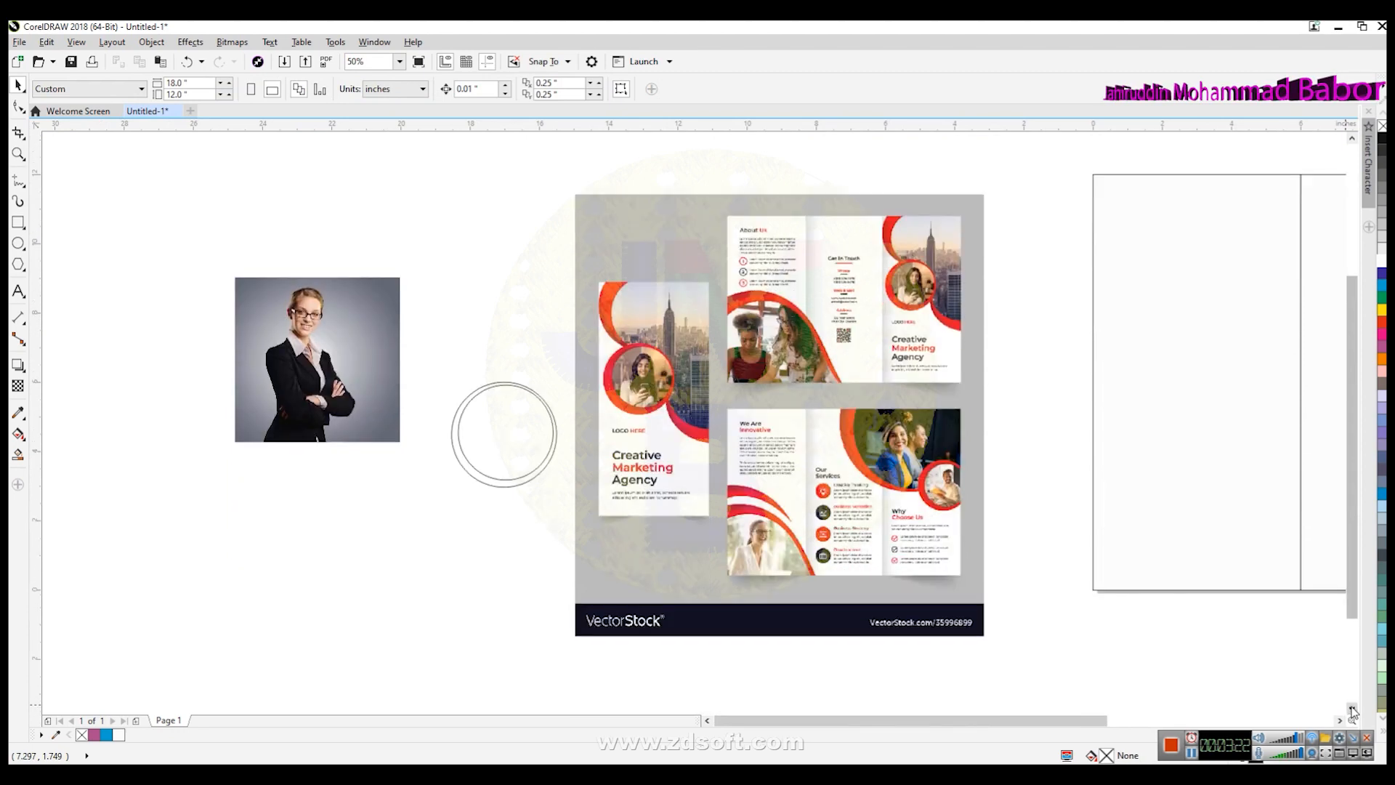
{"action": "left_click_drag", "start_coordinate": [560, 514], "coordinate": [560, 516]}
{"action": "left_click", "coordinate": [434, 268]}
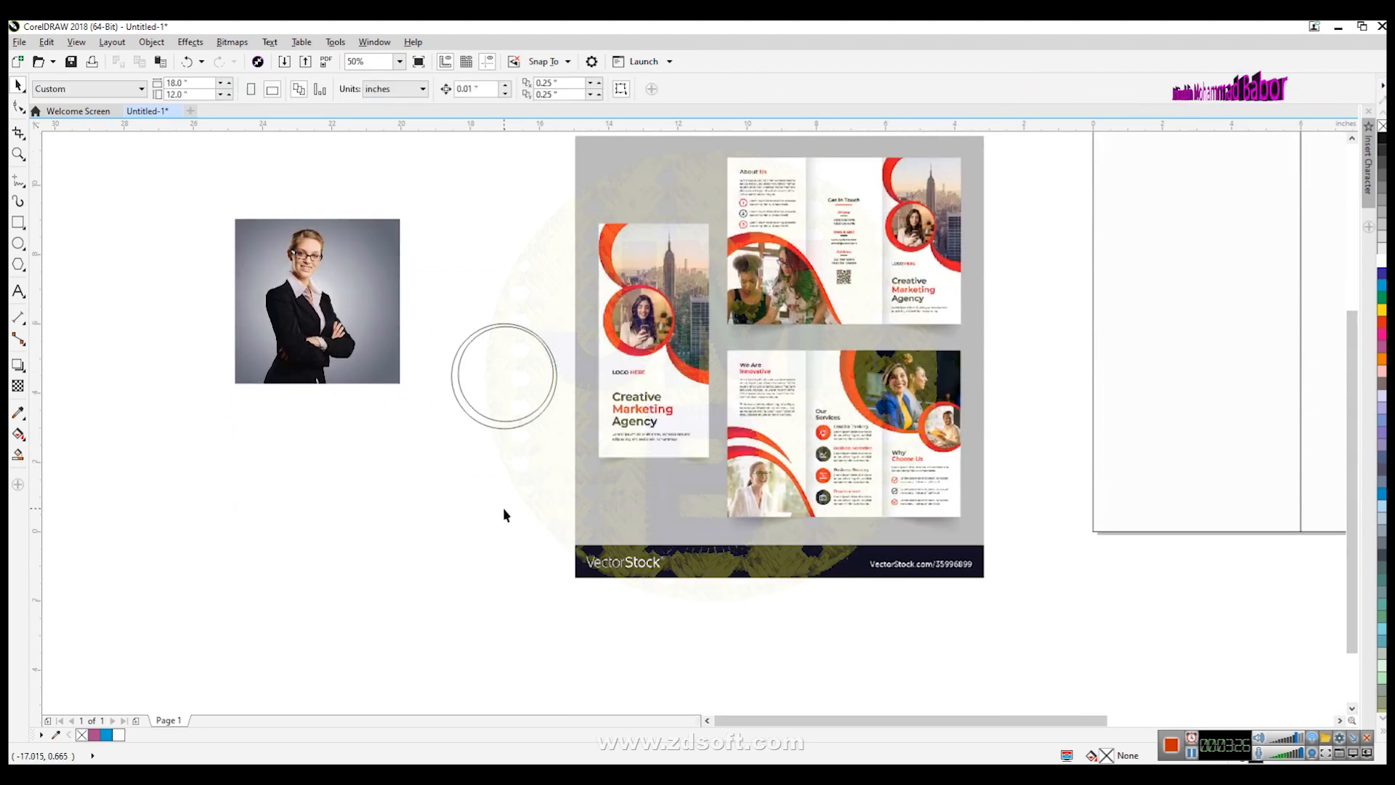
{"action": "left_click", "coordinate": [491, 425]}
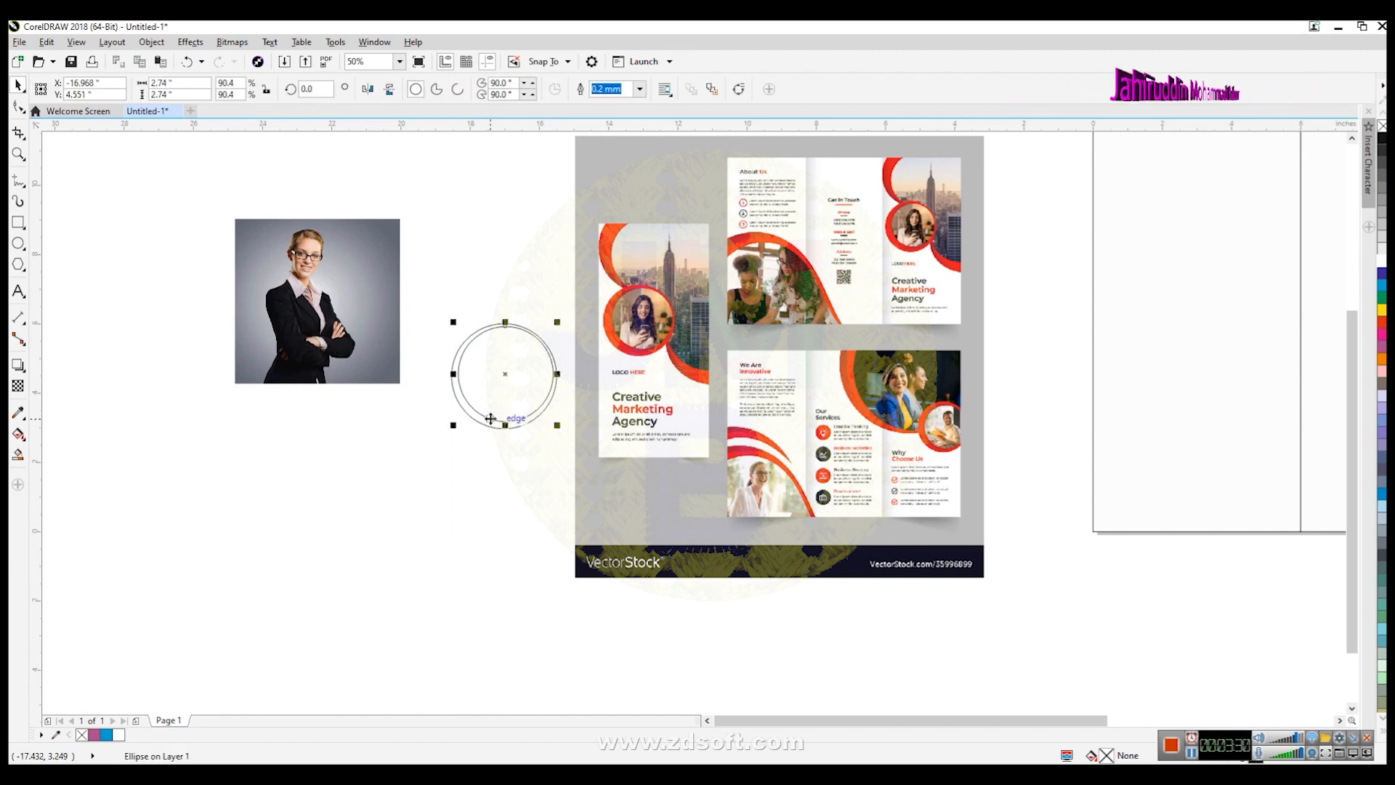
{"action": "left_click_drag", "start_coordinate": [490, 418], "coordinate": [231, 494]}
{"action": "right_click", "coordinate": [231, 494]}
{"action": "left_click", "coordinate": [460, 518]}
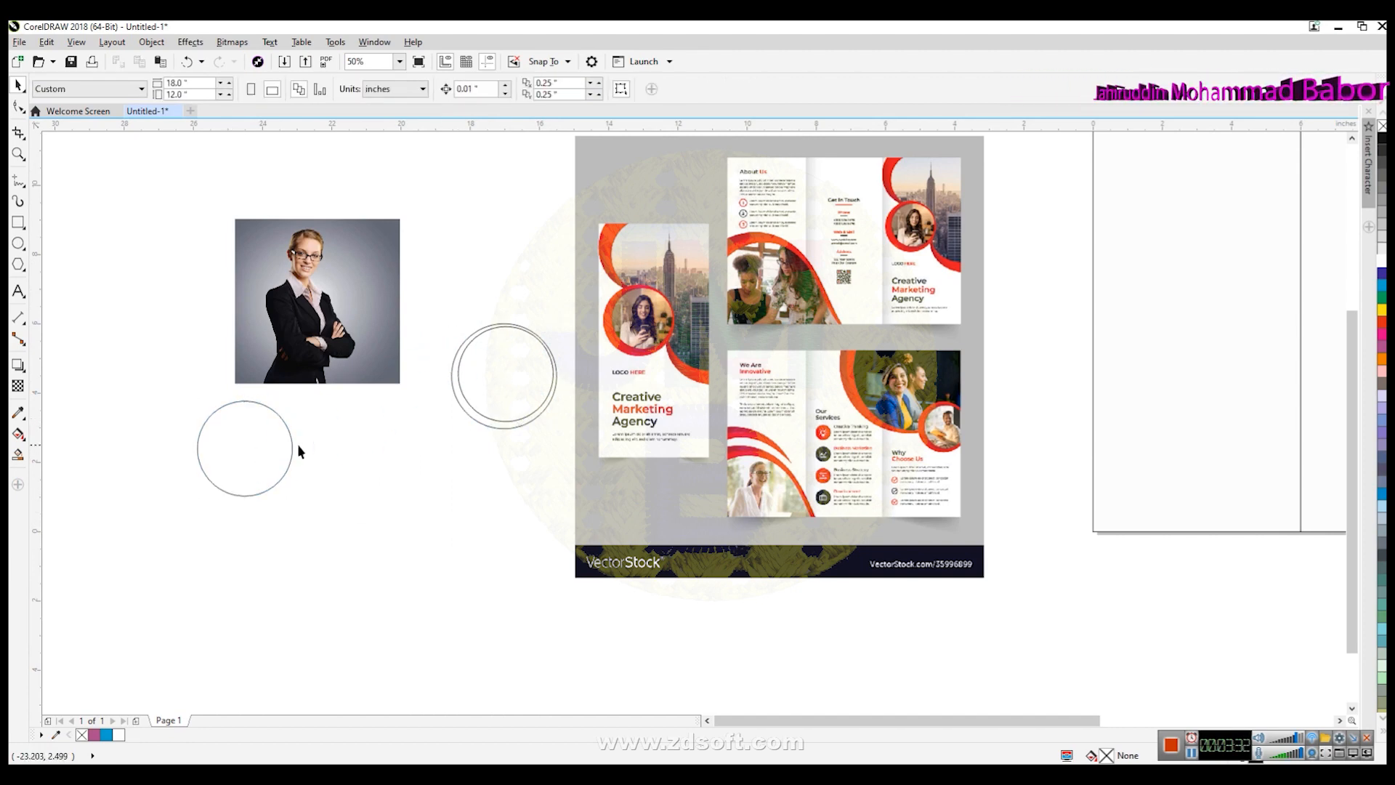
Trim the inner circle from the outer one to form a ring and delete the leftover.
{"action": "left_click_drag", "start_coordinate": [421, 302], "coordinate": [558, 516]}
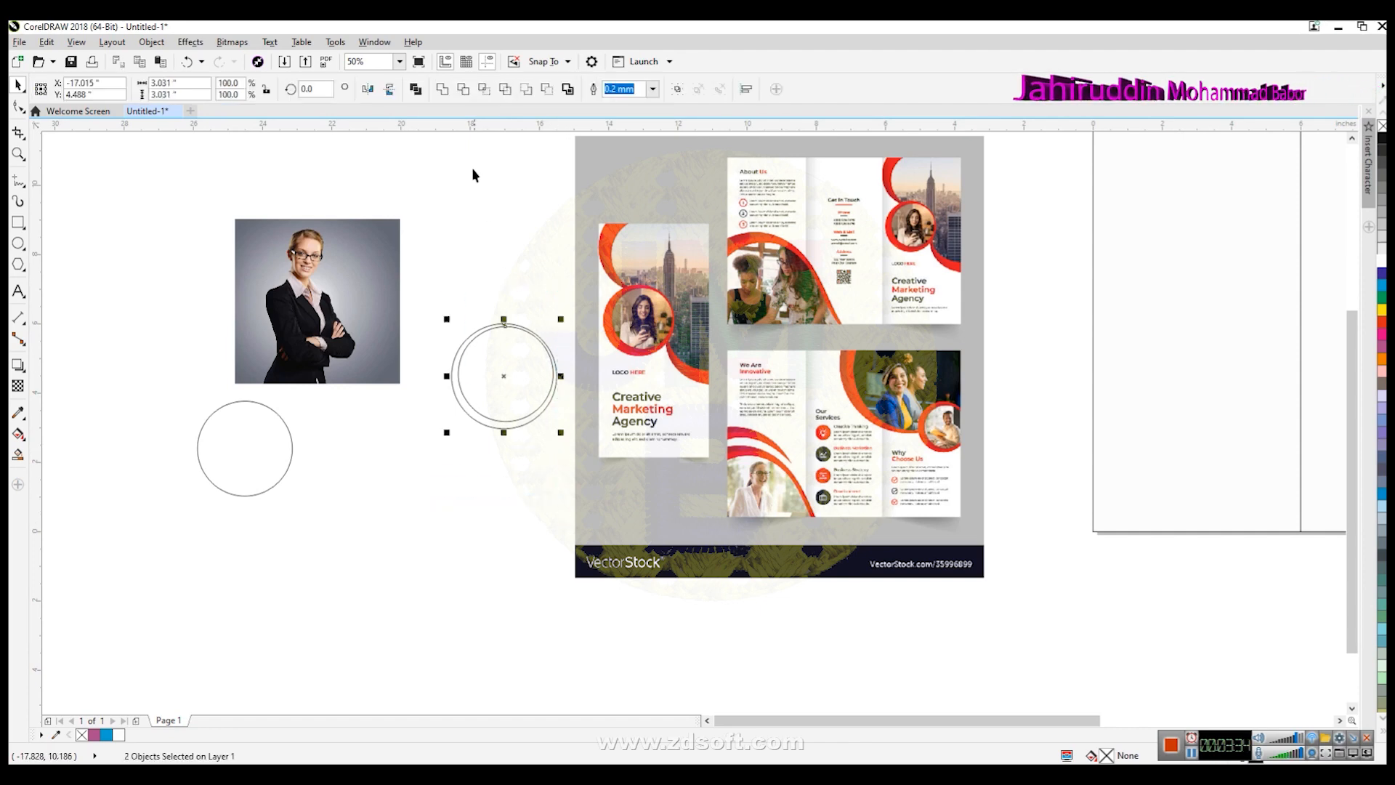
{"action": "left_click", "coordinate": [463, 88]}
{"action": "left_click_drag", "start_coordinate": [507, 365], "coordinate": [379, 476]}
{"action": "key", "text": "Delete"}
{"action": "left_click_drag", "start_coordinate": [499, 419], "coordinate": [495, 404]}
{"action": "scroll", "coordinate": [498, 334], "scroll_direction": "up", "scroll_amount": 2}
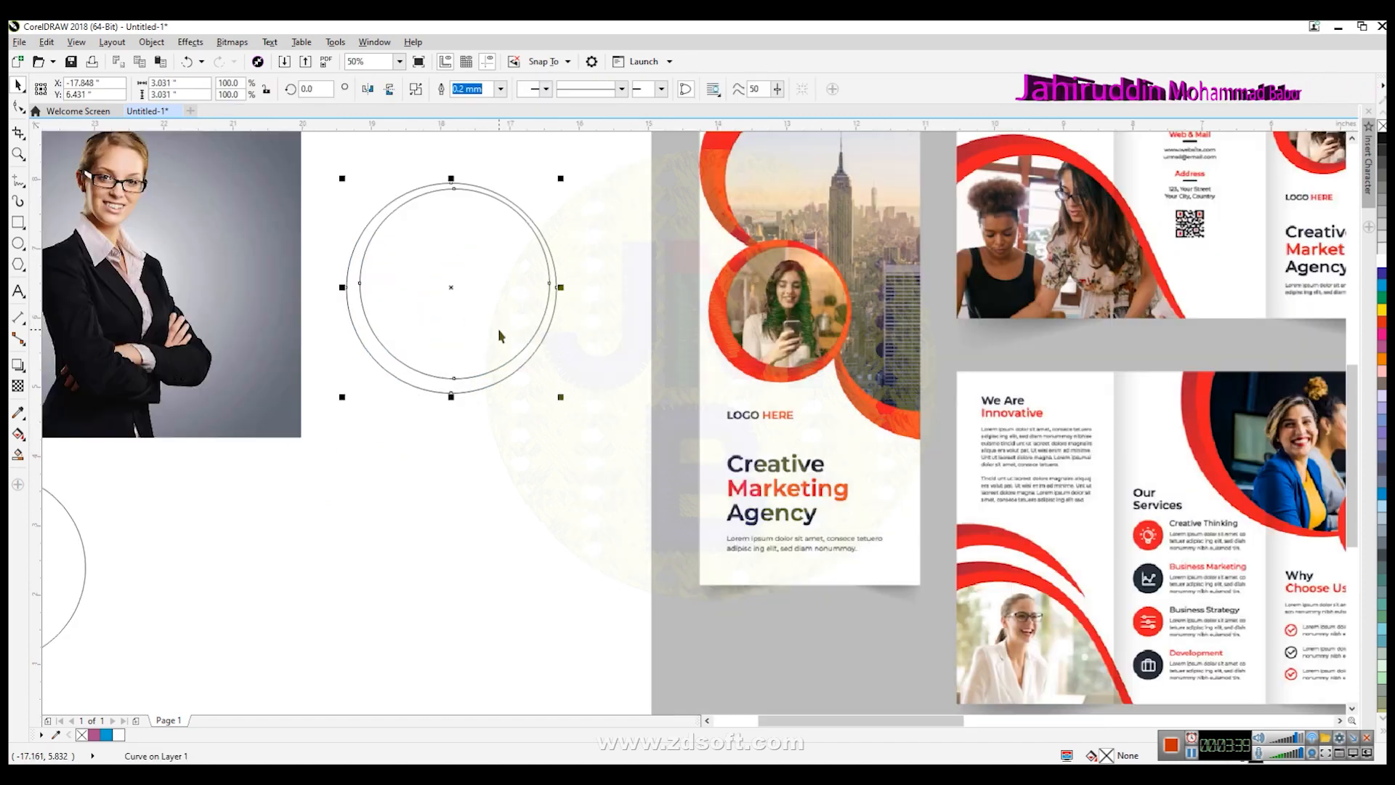
Fill the ring with the red sampled from the reference portrait ring.
{"action": "left_click", "coordinate": [20, 413]}
{"action": "left_click", "coordinate": [73, 411]}
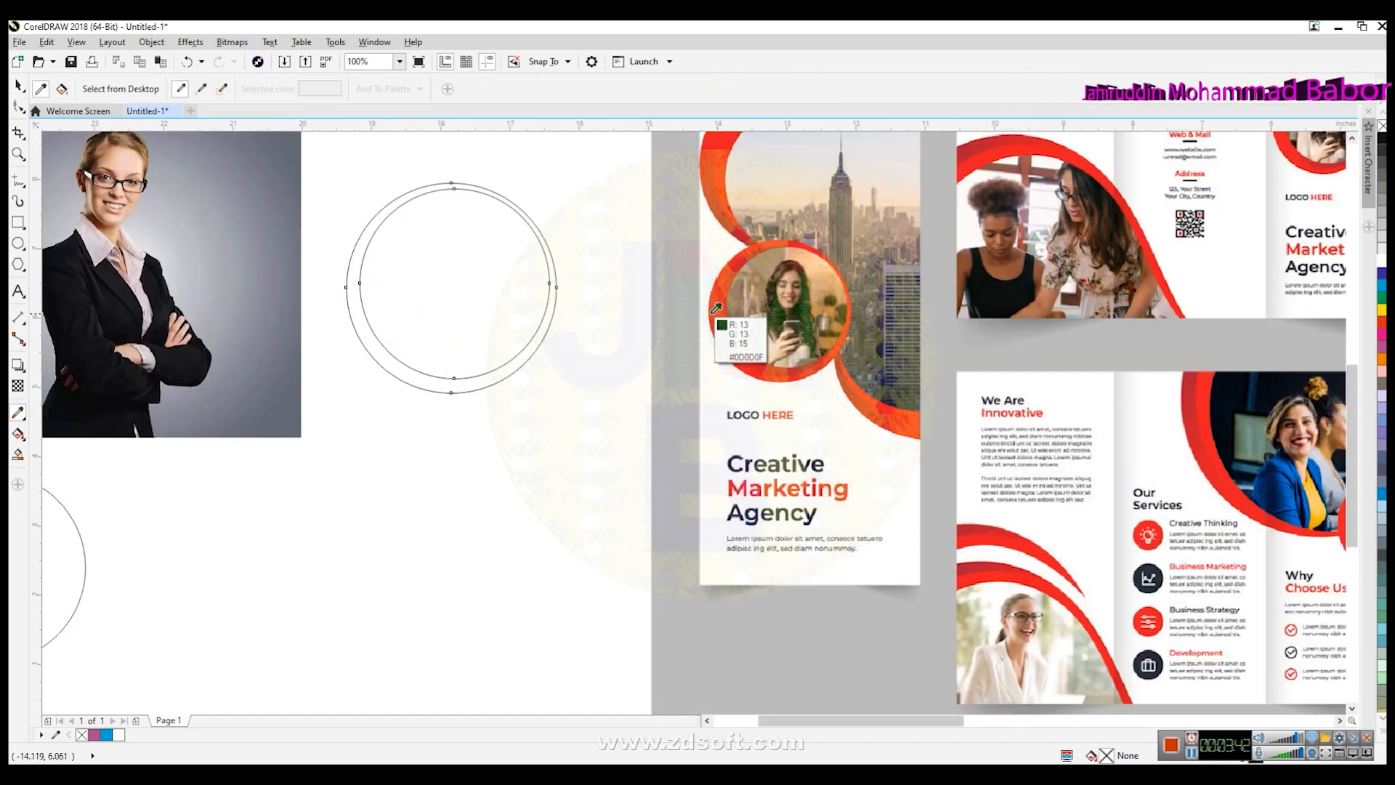
{"action": "left_click", "coordinate": [718, 291]}
{"action": "left_click", "coordinate": [432, 381]}
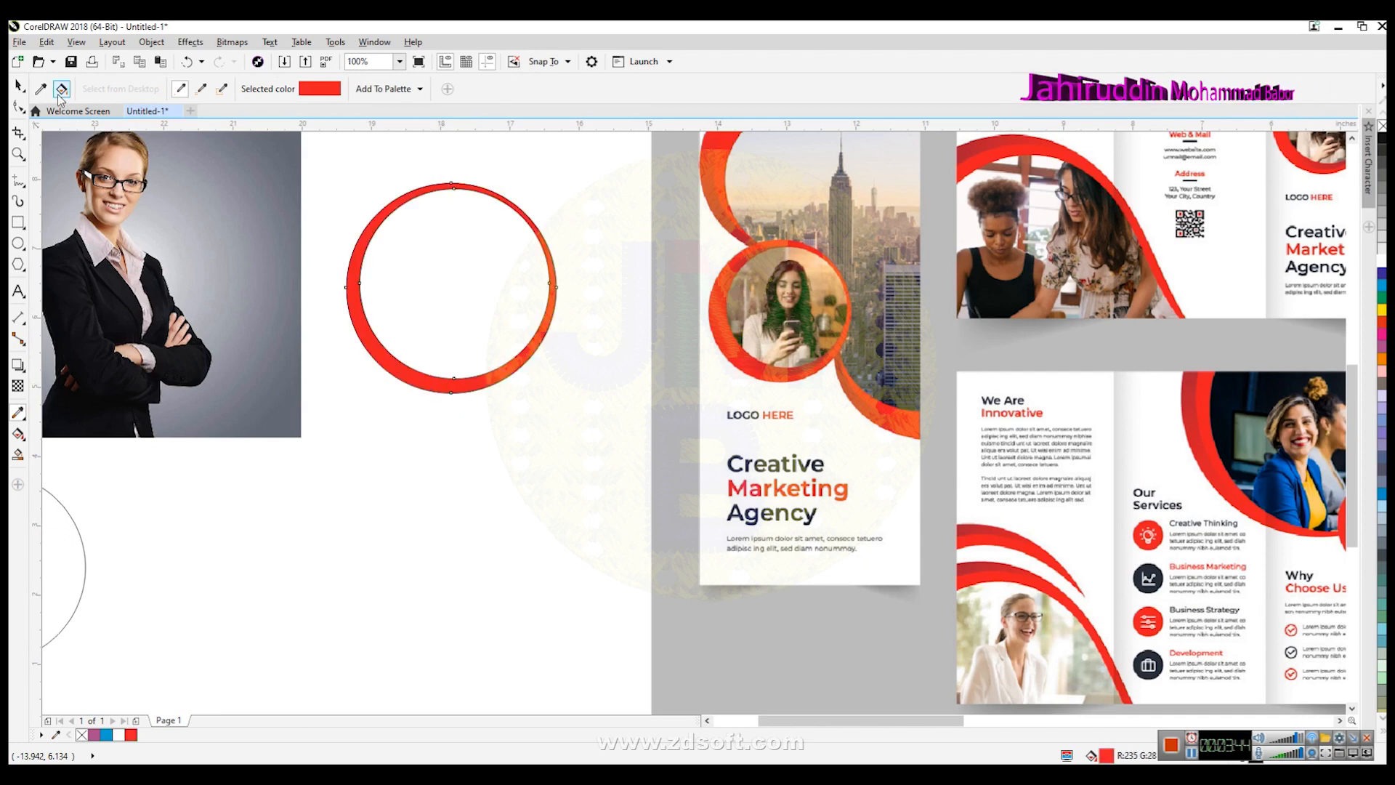
{"action": "left_click", "coordinate": [18, 86]}
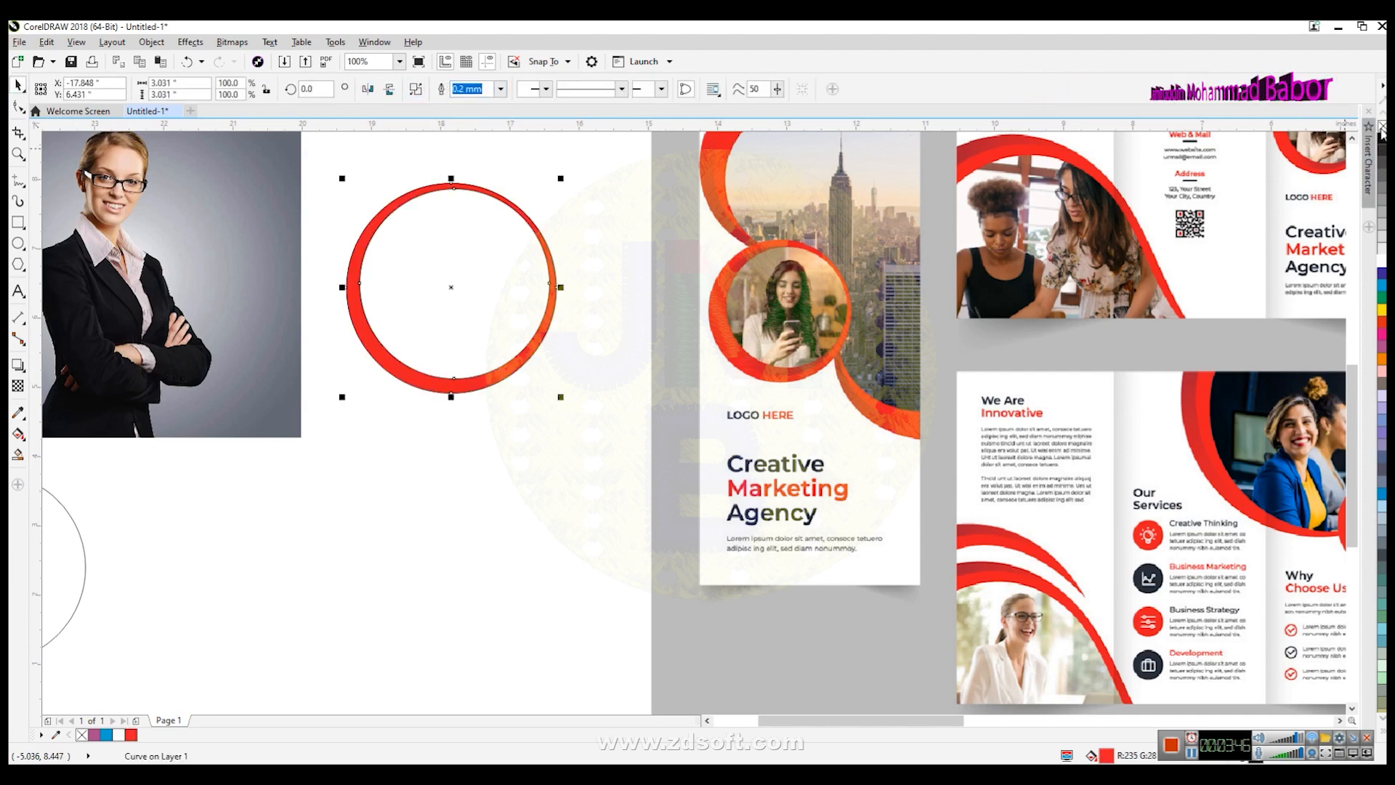
{"action": "left_click", "coordinate": [461, 480]}
{"action": "scroll", "coordinate": [441, 480], "scroll_direction": "down", "scroll_amount": 2}
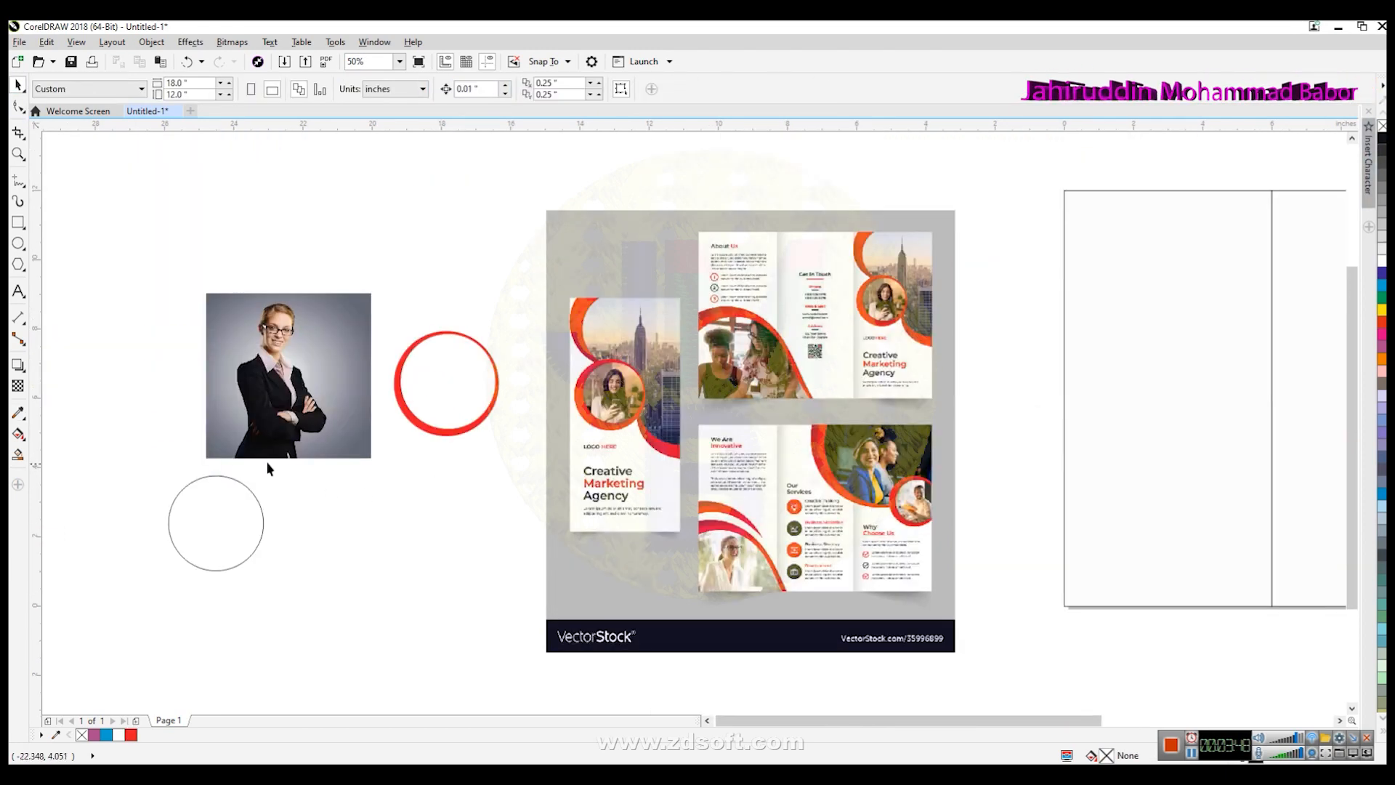
Move the portrait photo up-left, enlarge it, and drag the plain circle under the red ring.
{"action": "left_click_drag", "start_coordinate": [299, 402], "coordinate": [239, 328]}
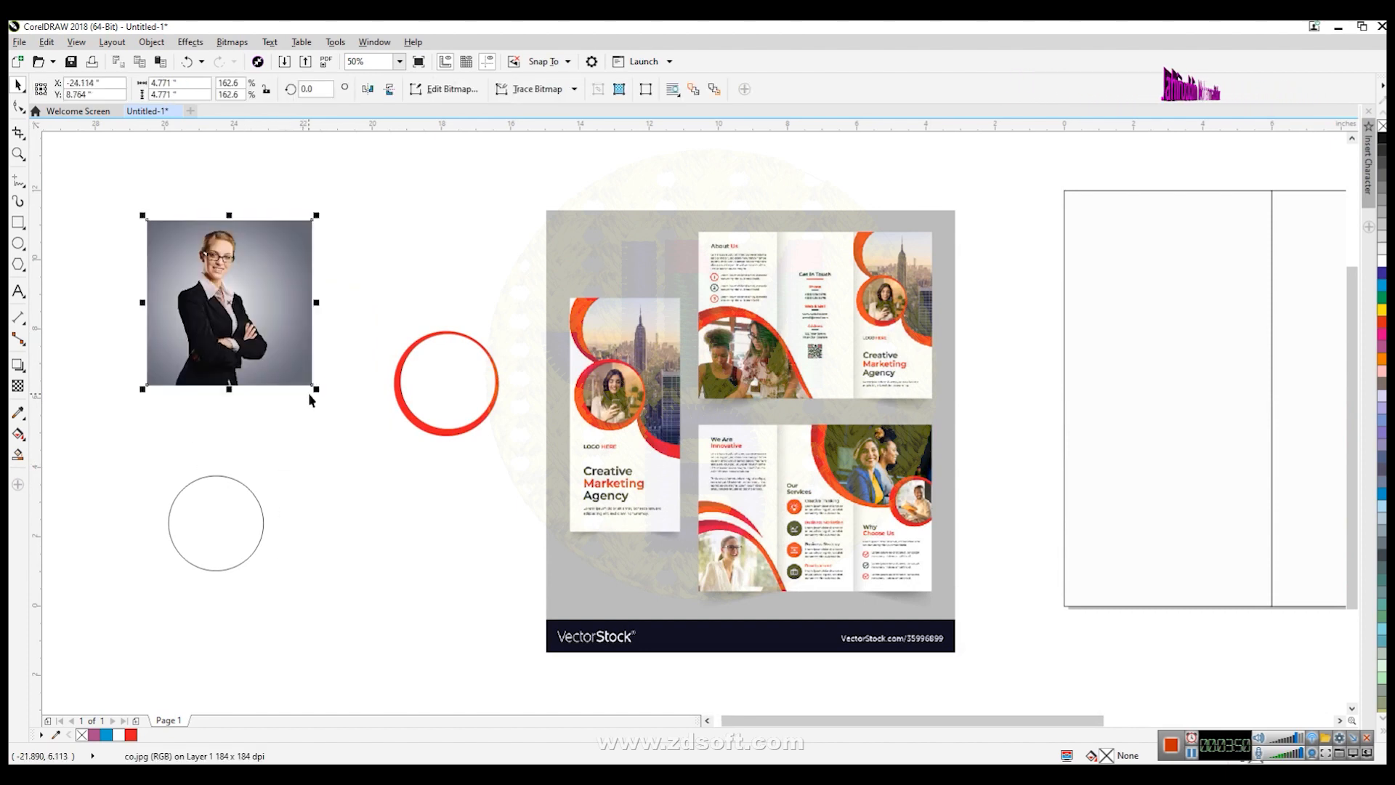
{"action": "left_click_drag", "start_coordinate": [314, 387], "coordinate": [389, 463]}
{"action": "left_click_drag", "start_coordinate": [246, 548], "coordinate": [462, 557]}
Trial-clip the photo into the lower circle and reposition it, then undo the PowerClip.
{"action": "left_click", "coordinate": [249, 325]}
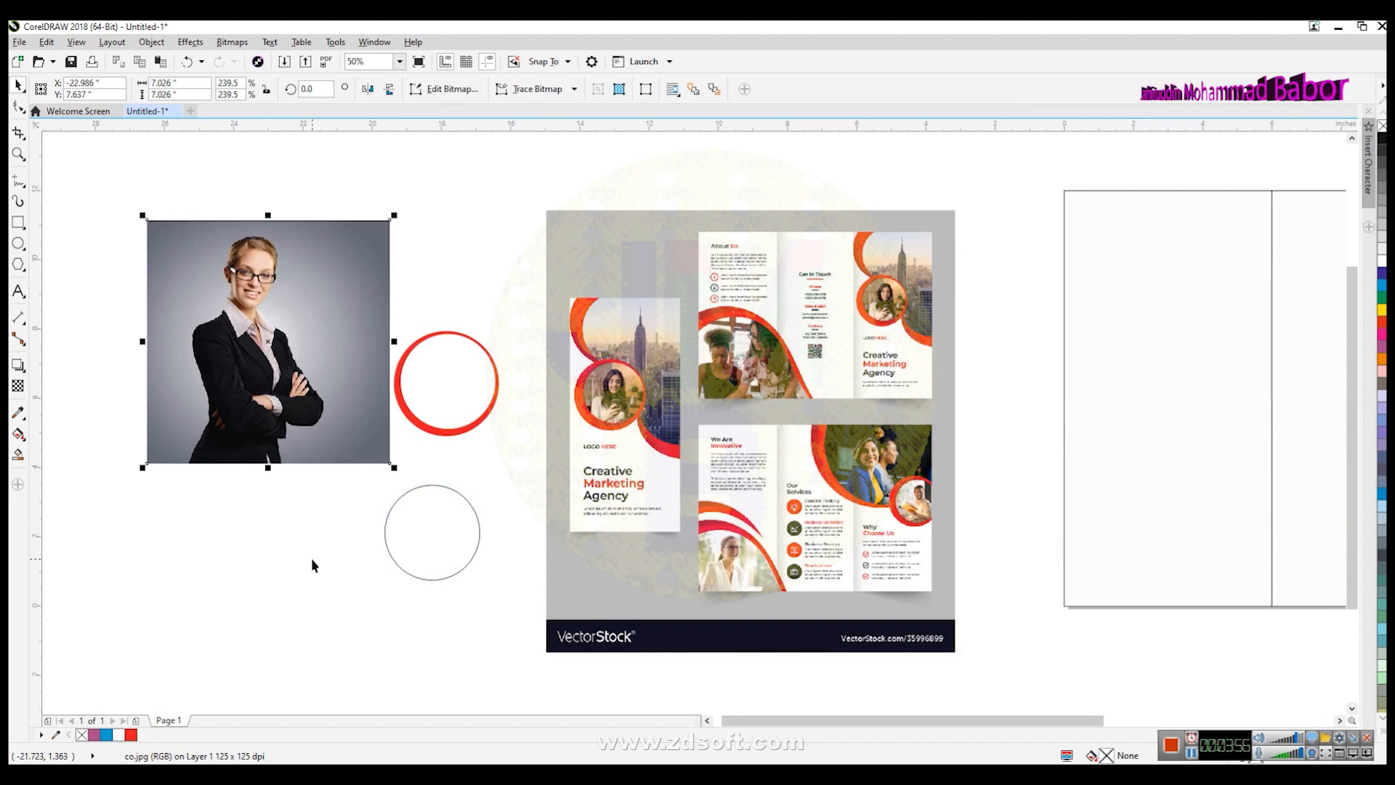
{"action": "left_click", "coordinate": [193, 42]}
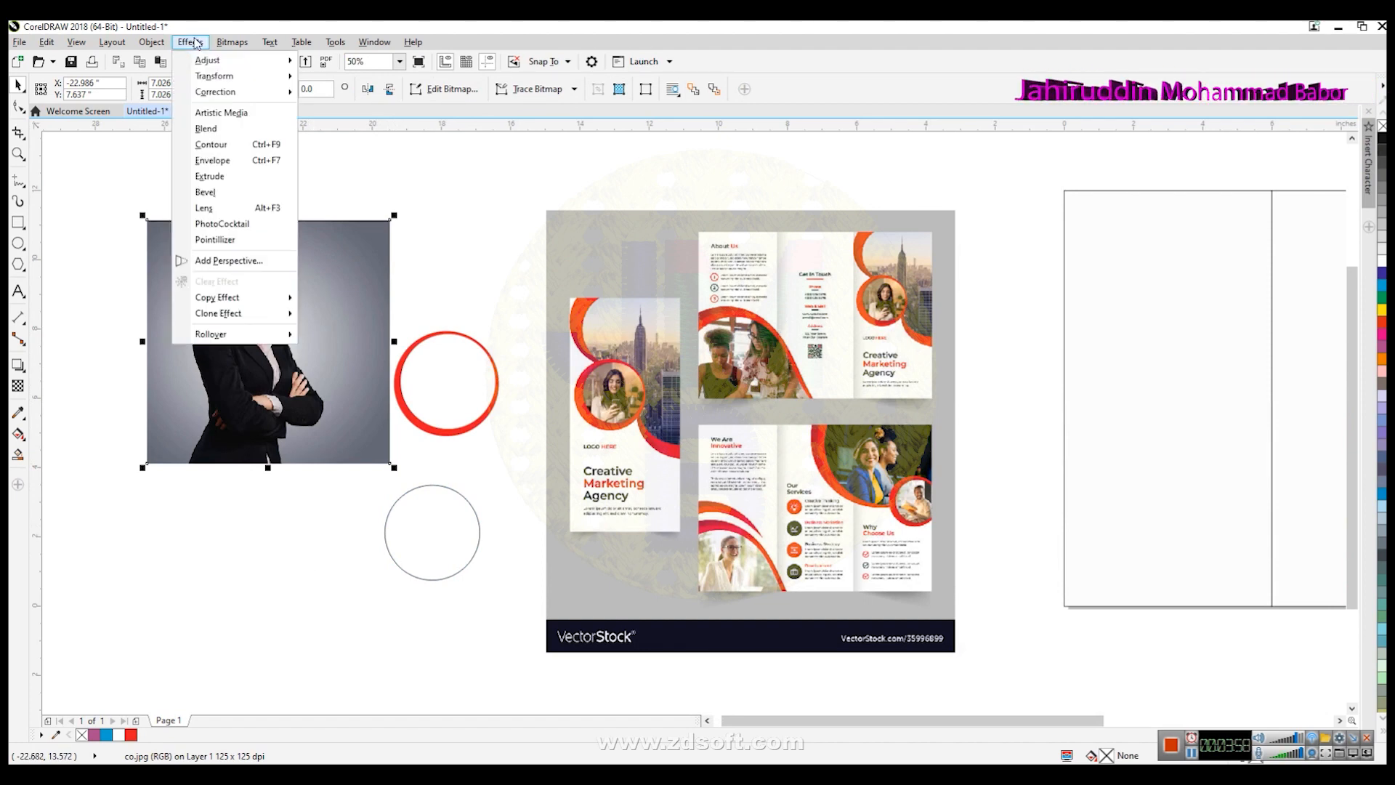
{"action": "mouse_move", "coordinate": [157, 45]}
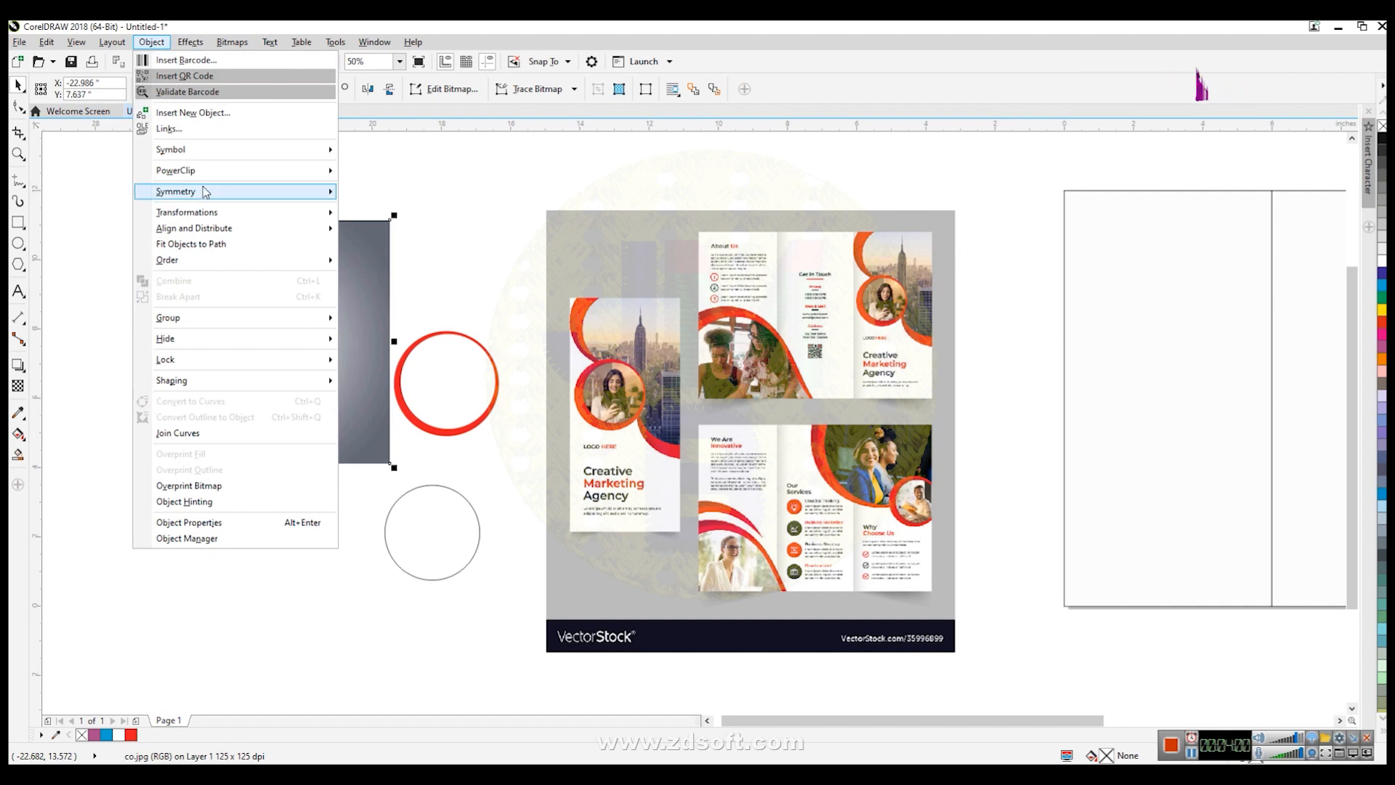
{"action": "mouse_move", "coordinate": [319, 170]}
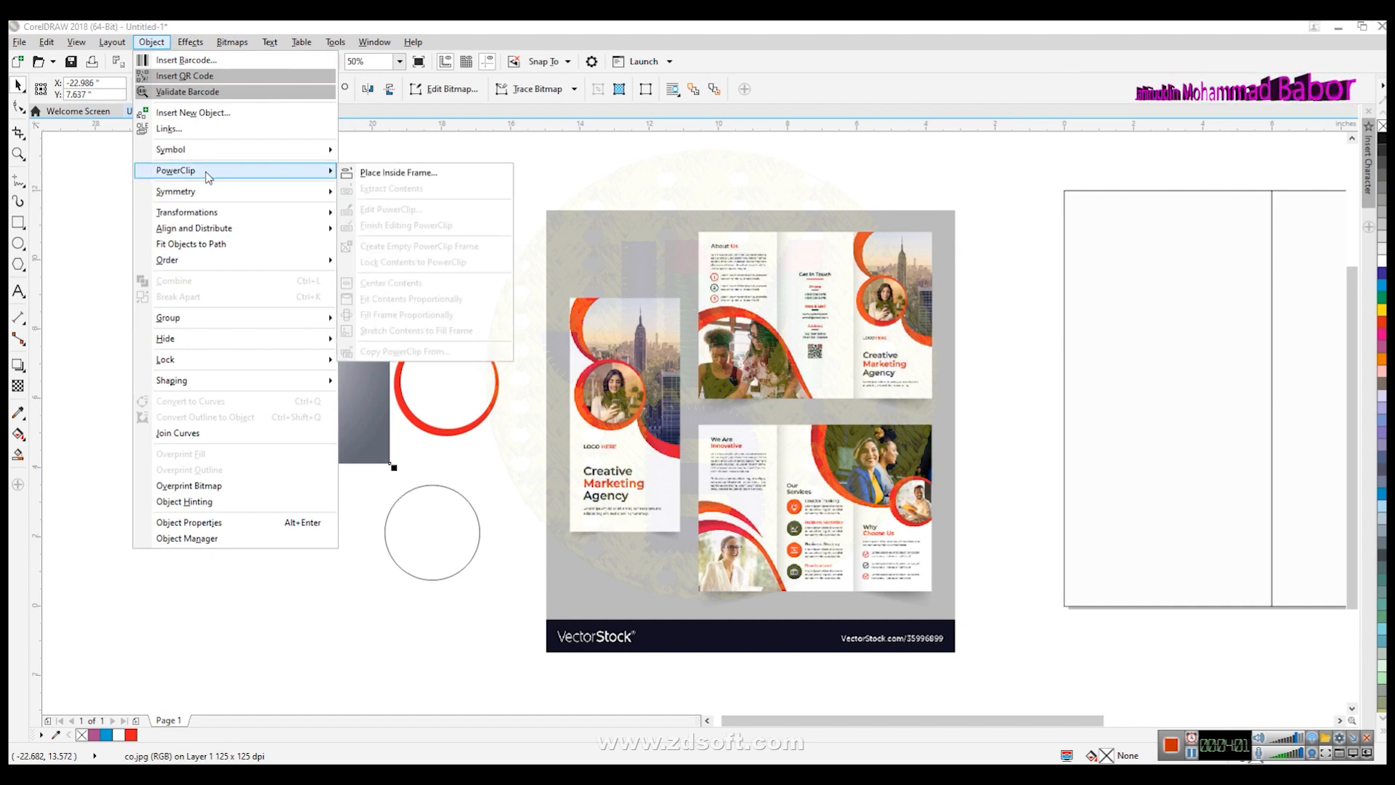
{"action": "left_click", "coordinate": [448, 180]}
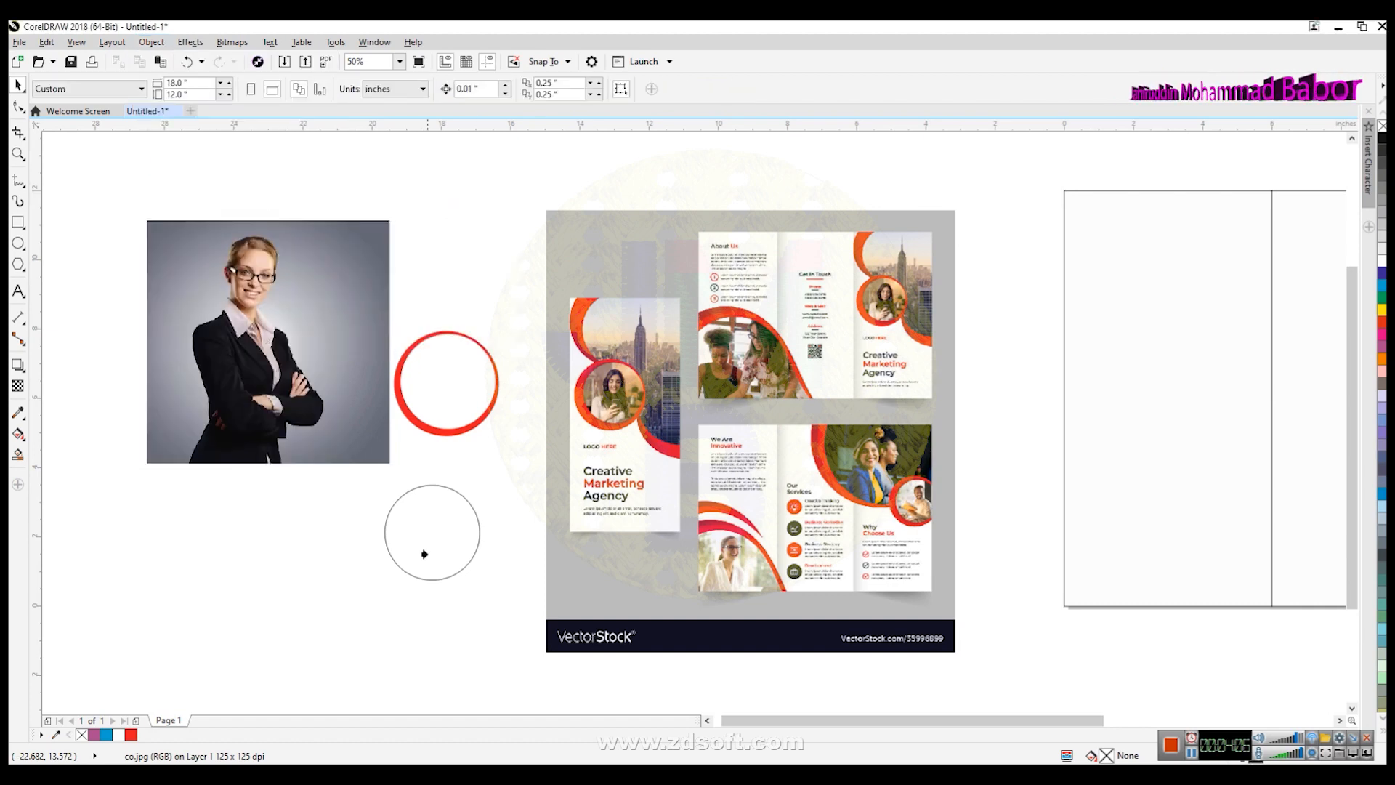
{"action": "left_click", "coordinate": [420, 522]}
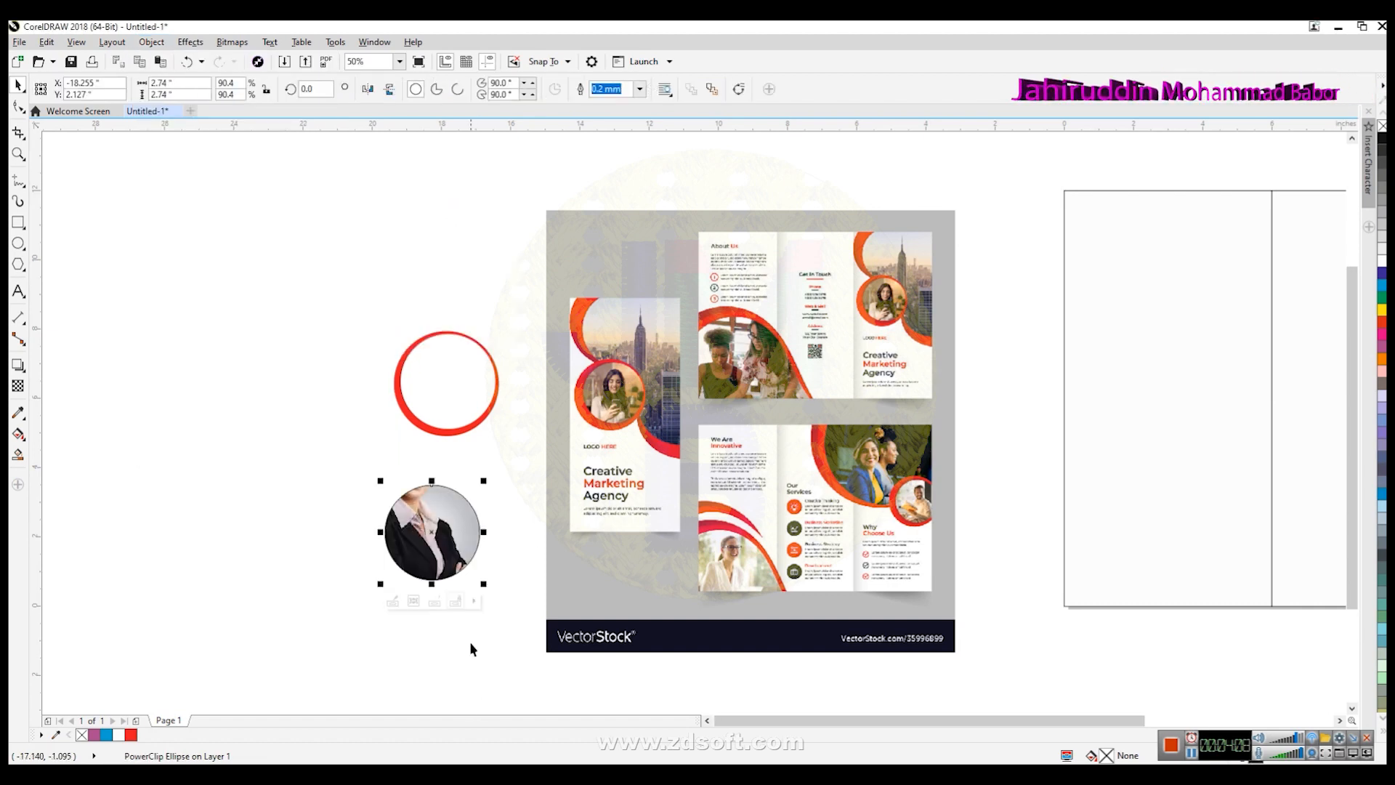
{"action": "double_click", "coordinate": [450, 523]}
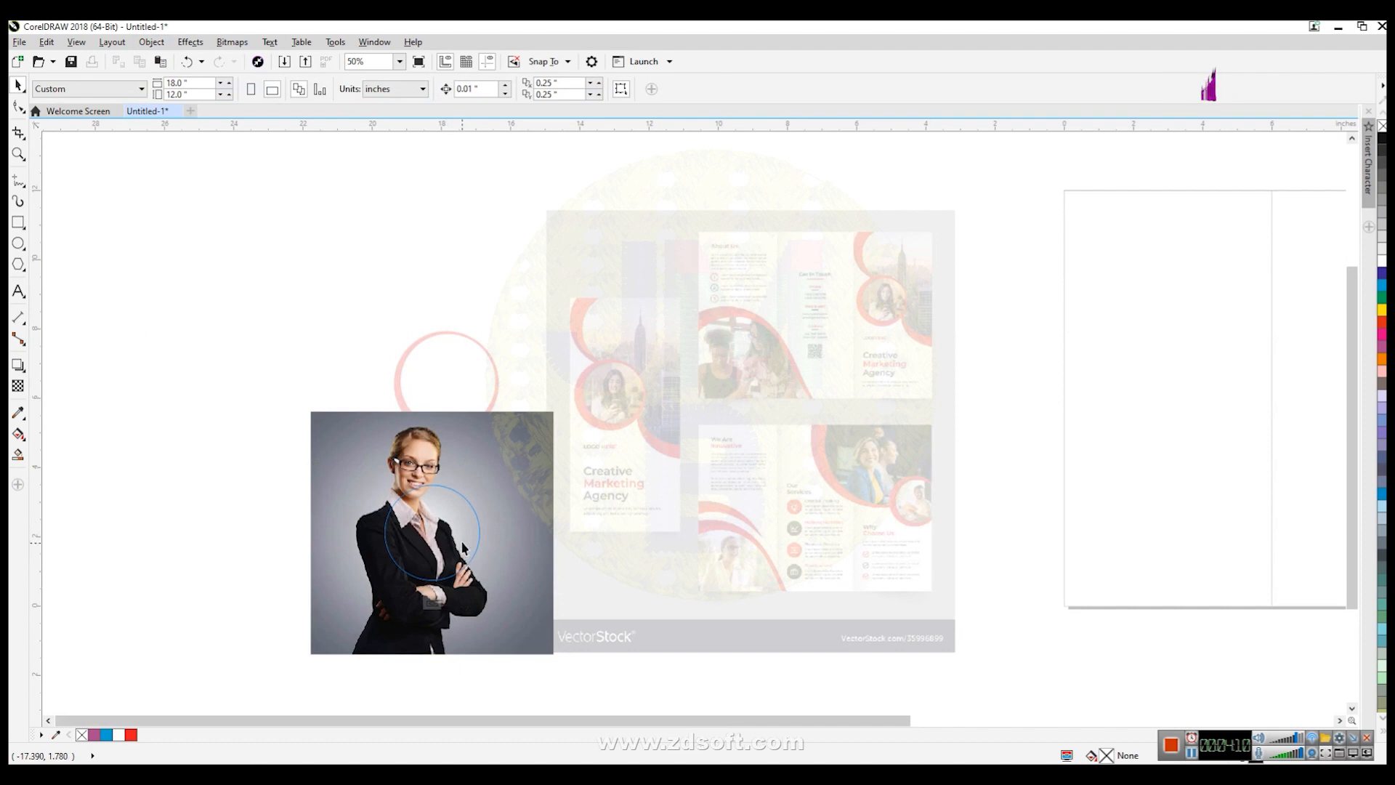
{"action": "left_click_drag", "start_coordinate": [442, 521], "coordinate": [458, 539]}
{"action": "left_click_drag", "start_coordinate": [506, 480], "coordinate": [516, 510]}
{"action": "left_click", "coordinate": [434, 604]}
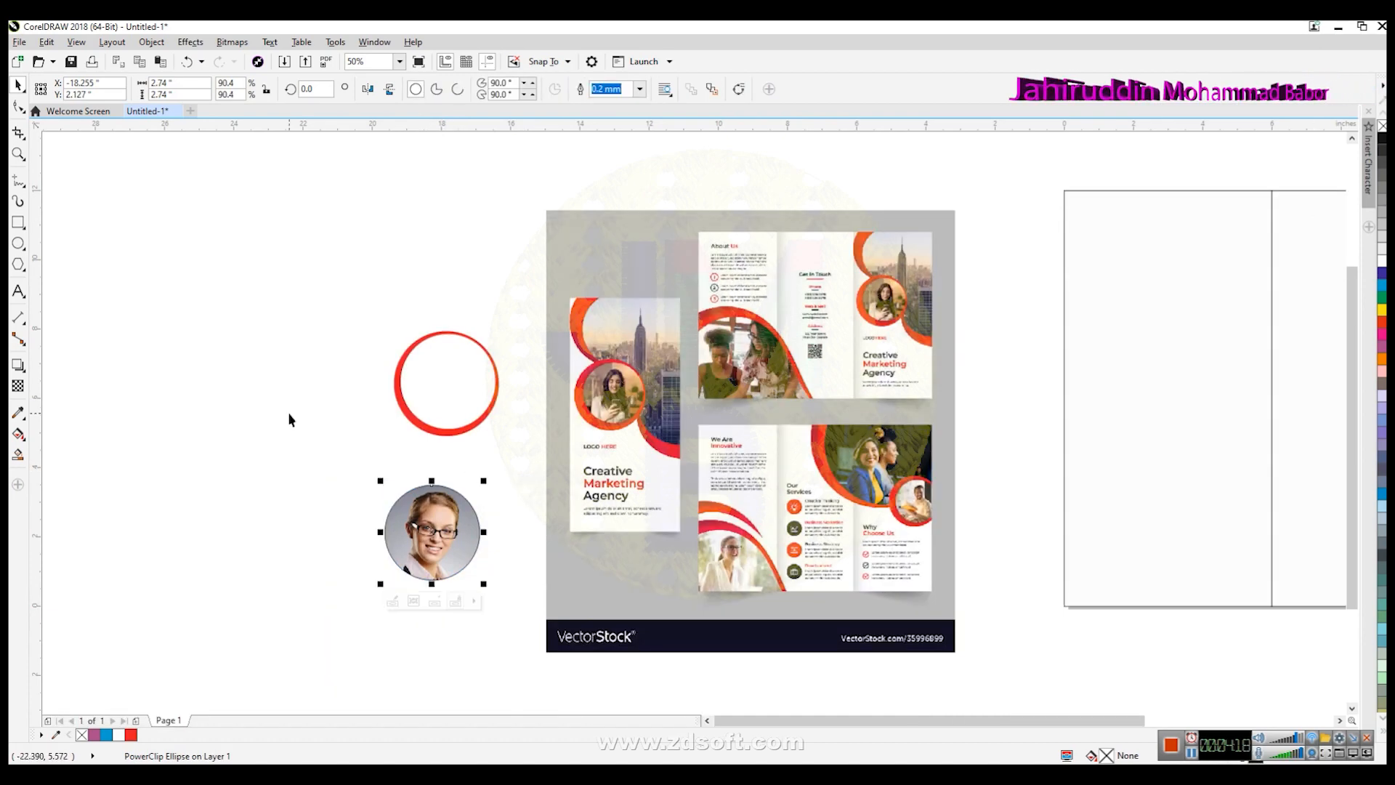
{"action": "key", "text": "ctrl+z"}
{"action": "key", "text": "ctrl+z"}
{"action": "key", "text": "ctrl+z"}
{"action": "key", "text": "ctrl+z"}
PowerClip the portrait photo inside the lower plain circle.
{"action": "left_click", "coordinate": [363, 626]}
{"action": "left_click", "coordinate": [329, 355]}
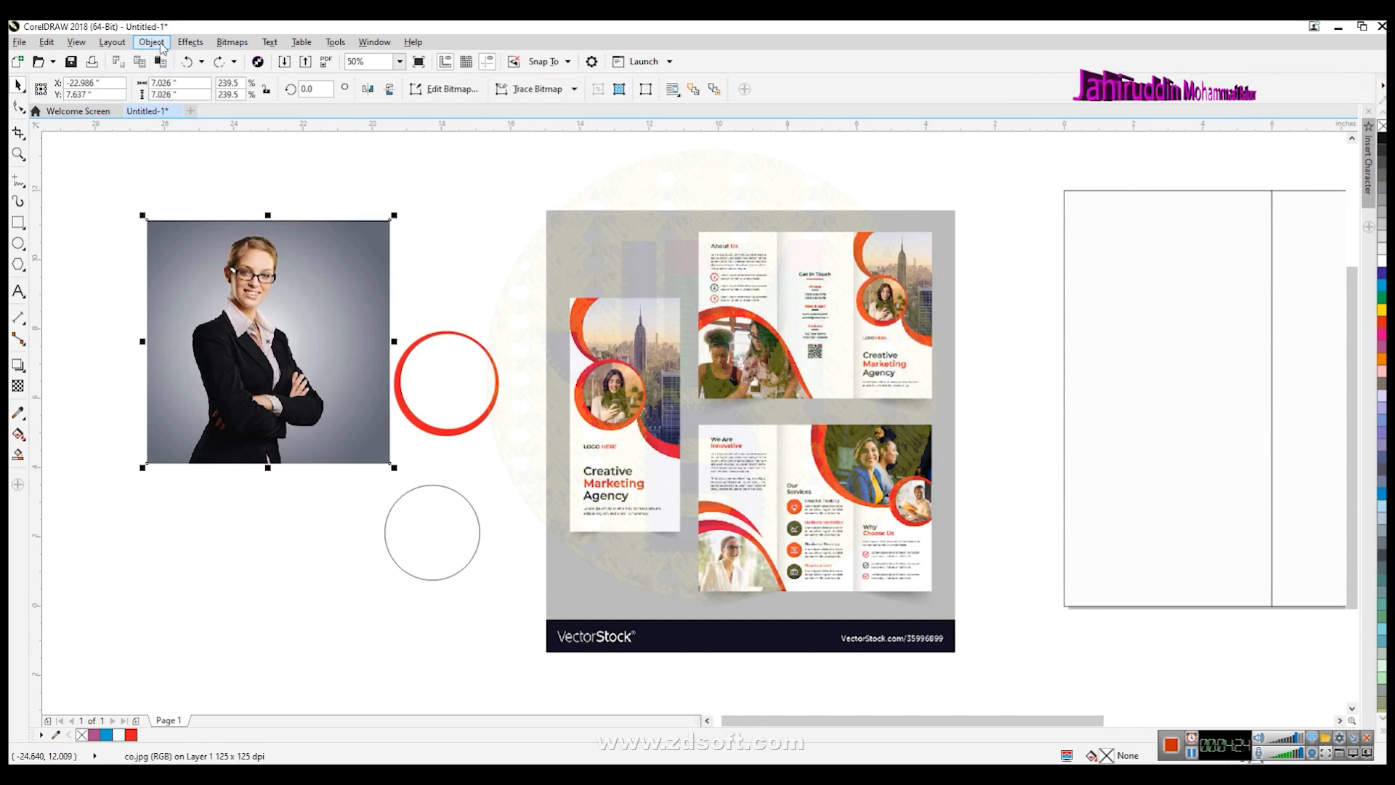
{"action": "left_click", "coordinate": [152, 43]}
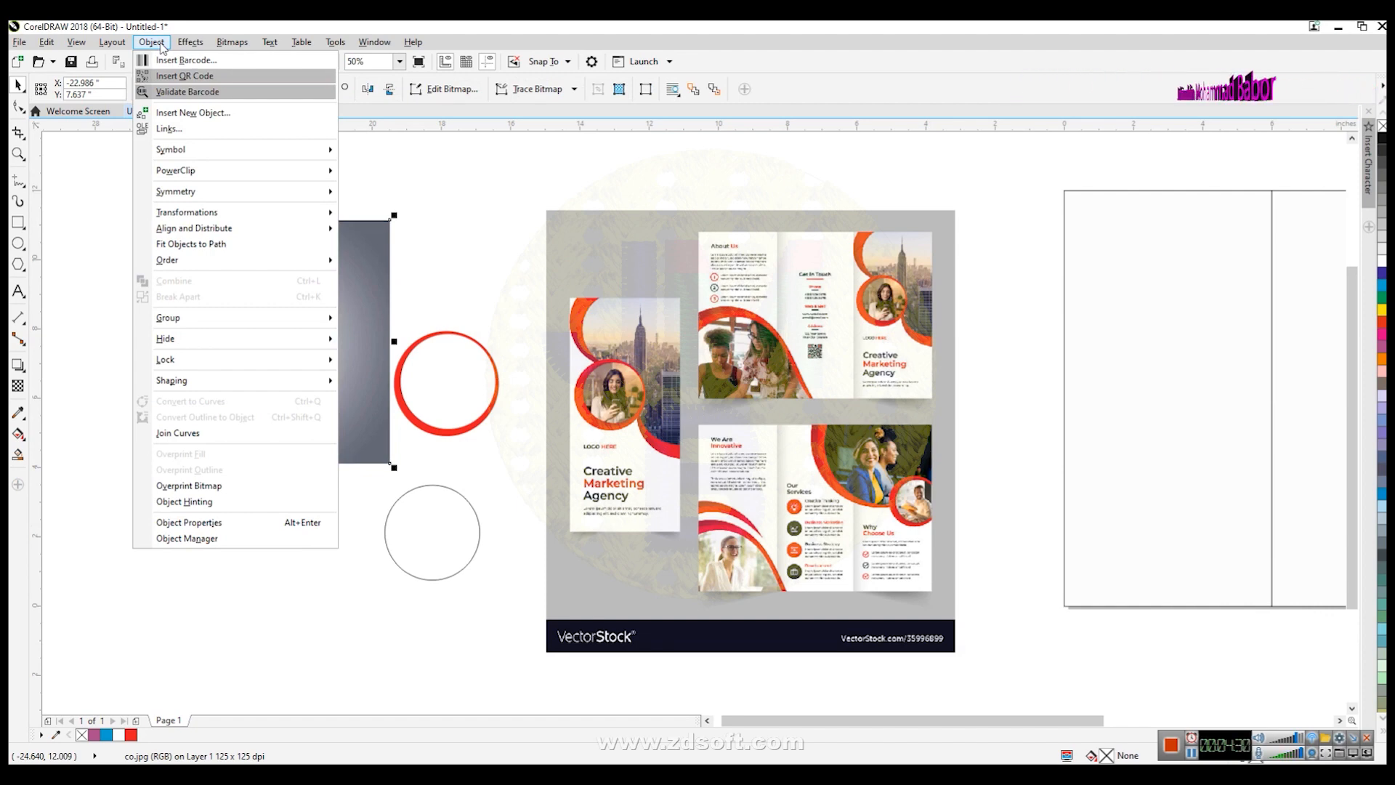
{"action": "mouse_move", "coordinate": [320, 170]}
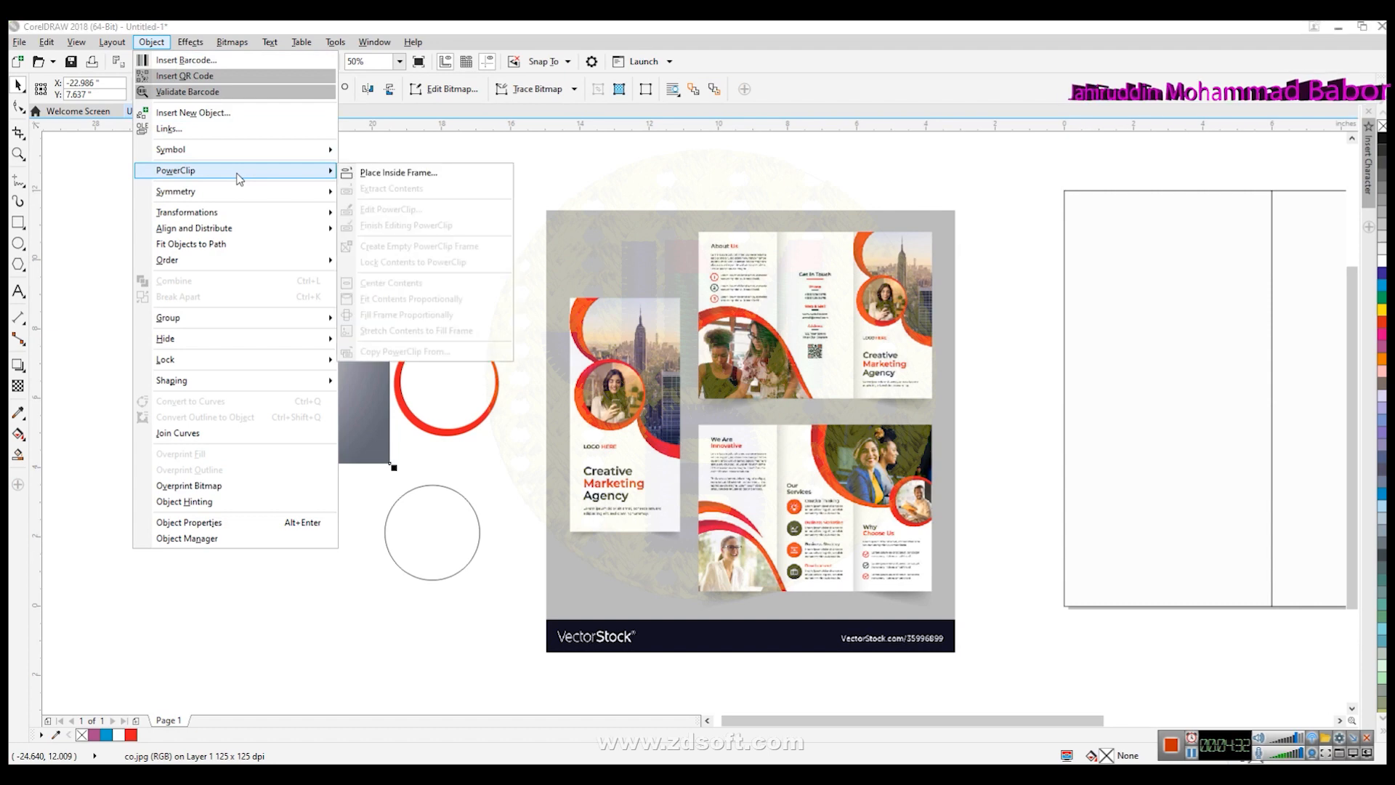
{"action": "left_click", "coordinate": [383, 172]}
{"action": "left_click", "coordinate": [469, 551]}
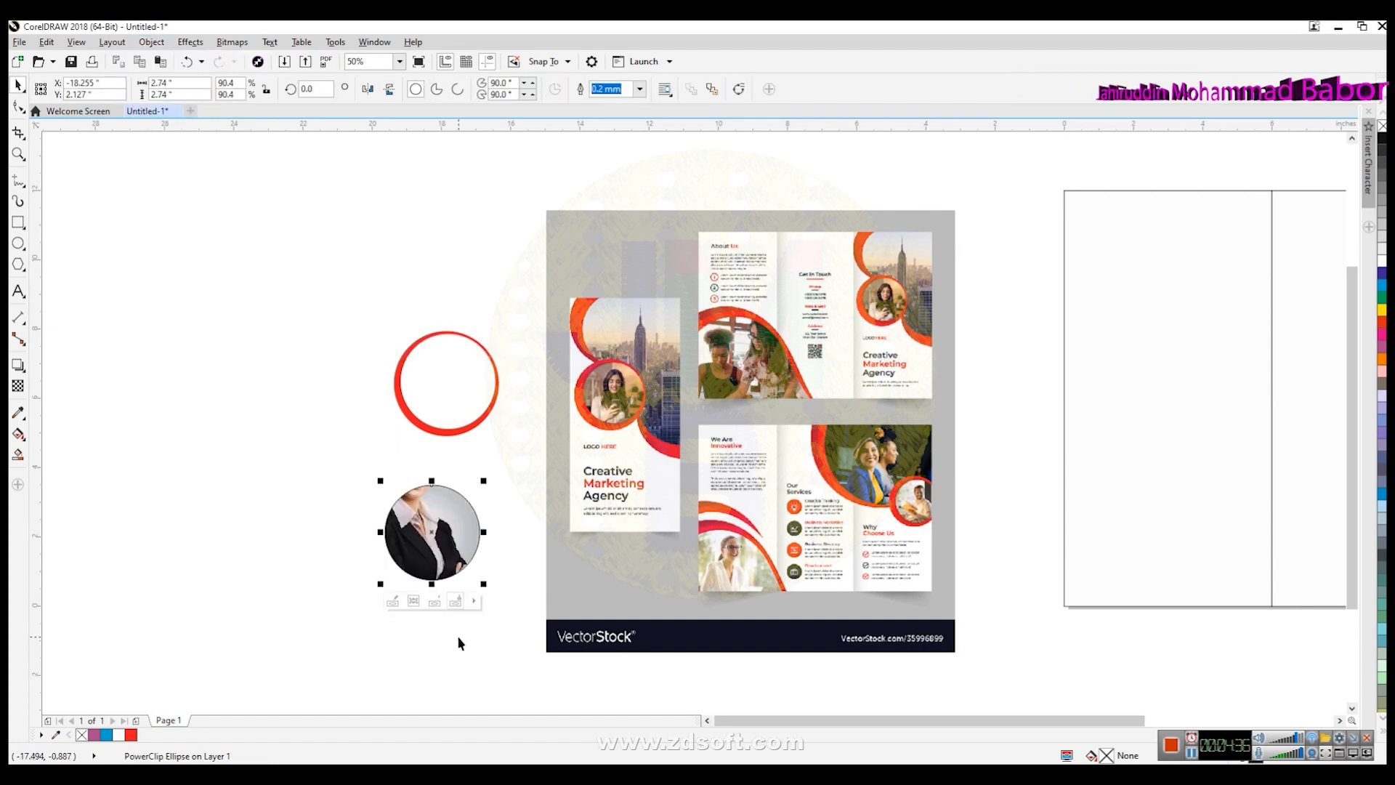
Shift the photo so the woman's face fills the circle, then finish the PowerClip edit.
{"action": "double_click", "coordinate": [447, 536]}
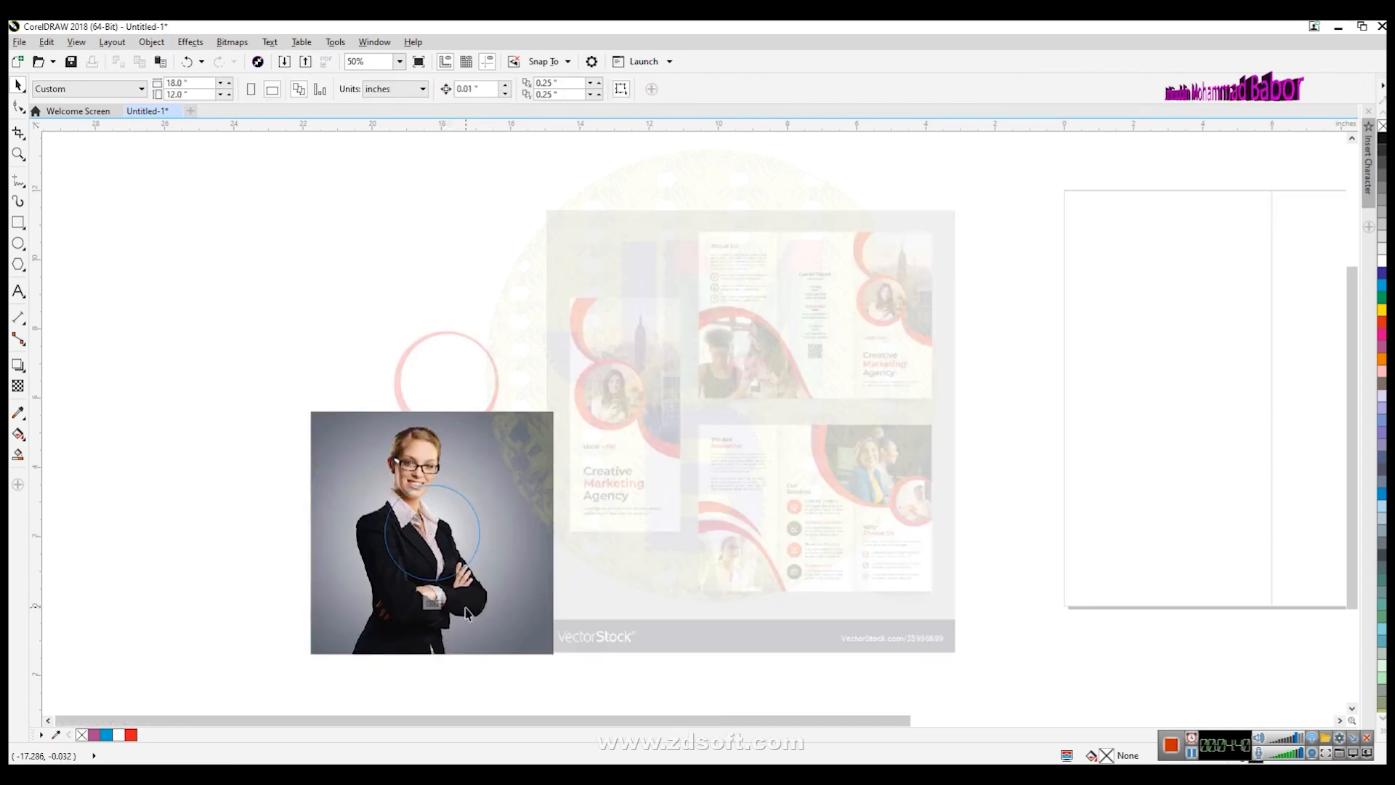
{"action": "mouse_move", "coordinate": [519, 485]}
{"action": "left_mouse_down"}
{"action": "mouse_move", "coordinate": [537, 528]}
{"action": "mouse_move", "coordinate": [533, 486]}
{"action": "left_mouse_up"}
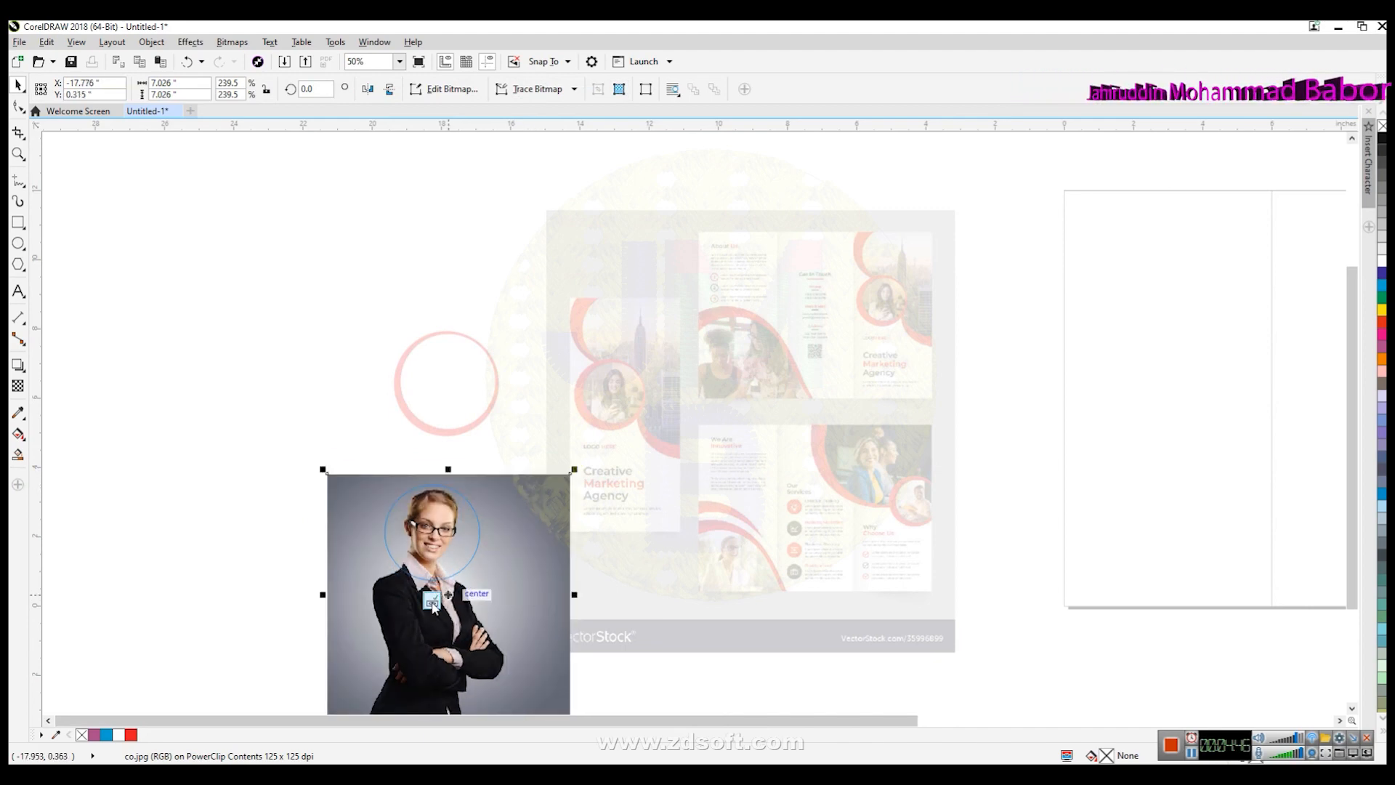
{"action": "left_click", "coordinate": [191, 43]}
{"action": "left_click", "coordinate": [152, 42]}
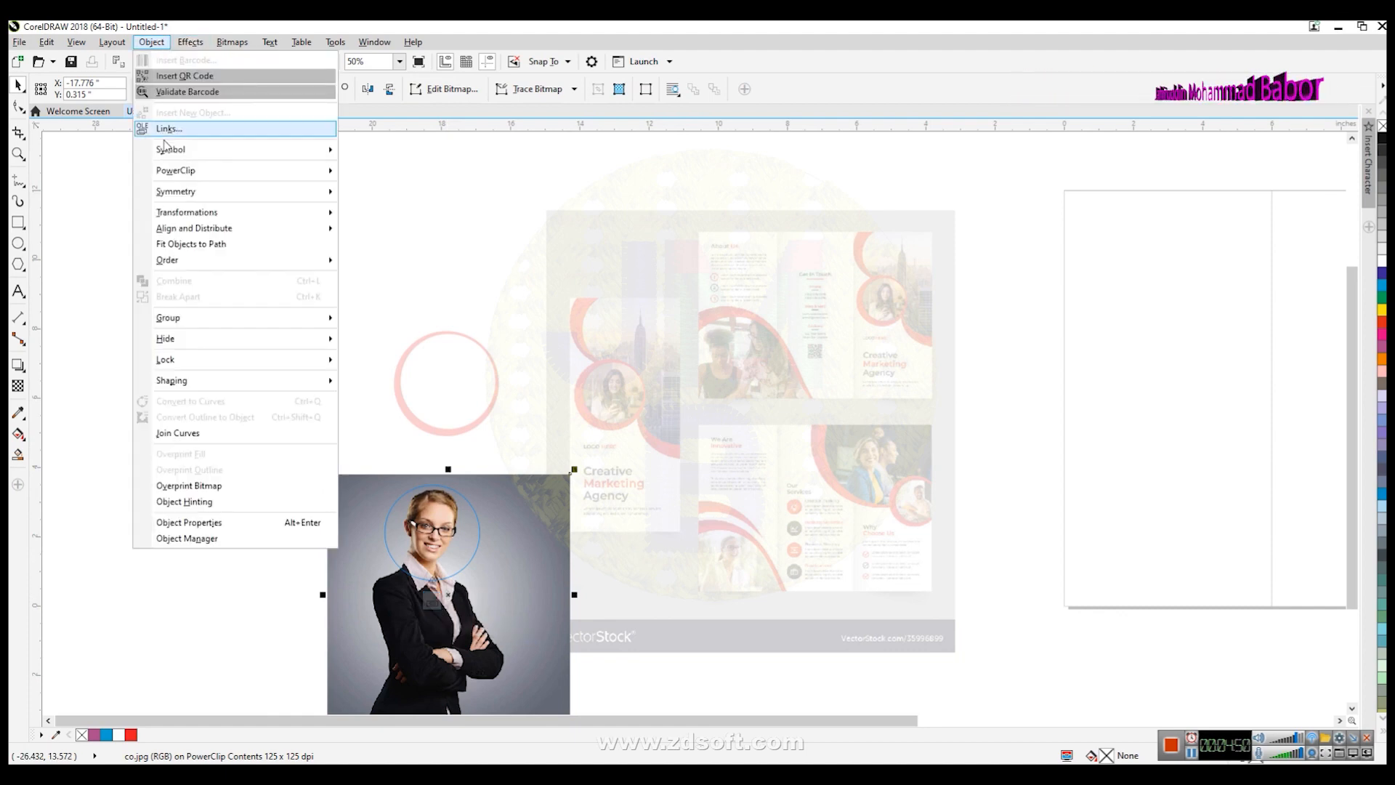
{"action": "mouse_move", "coordinate": [169, 172]}
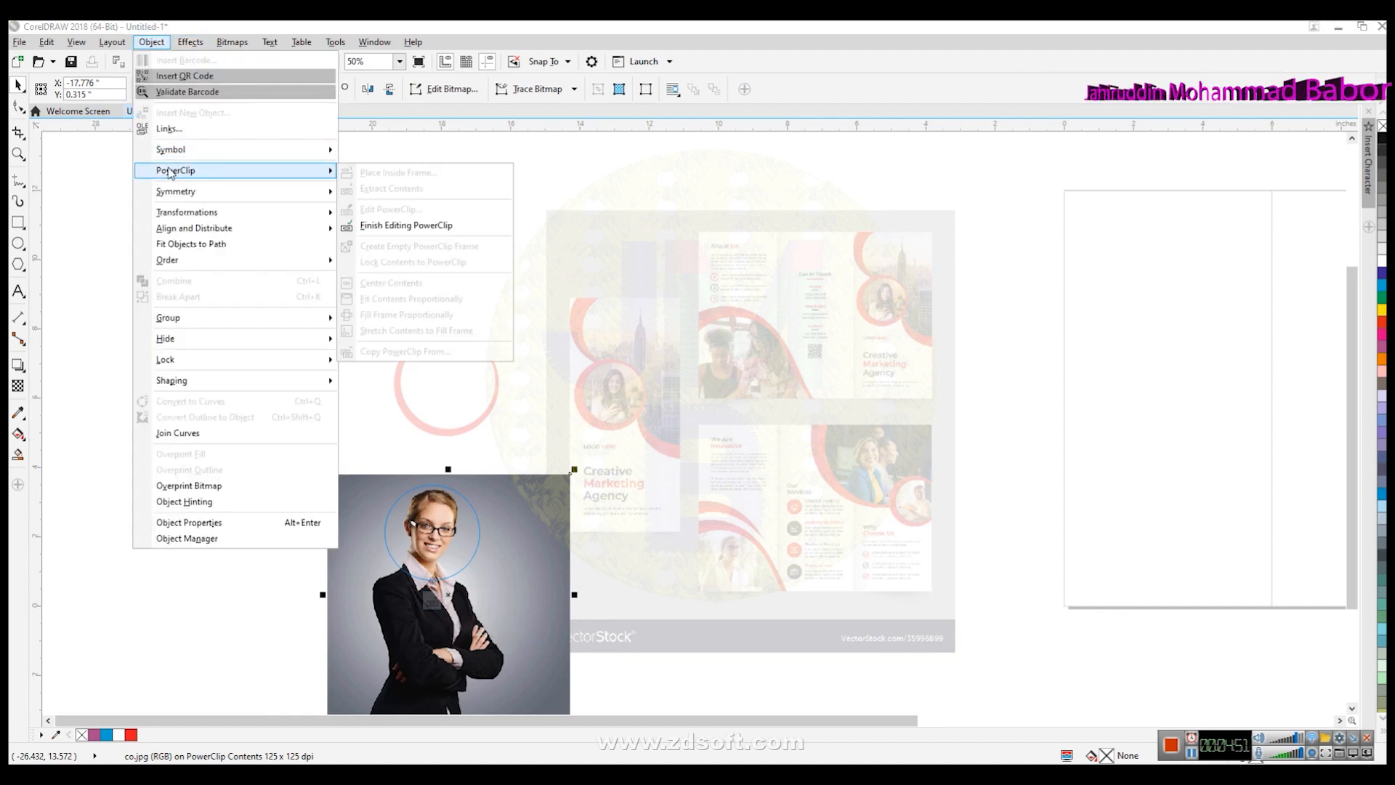
{"action": "left_click", "coordinate": [434, 231]}
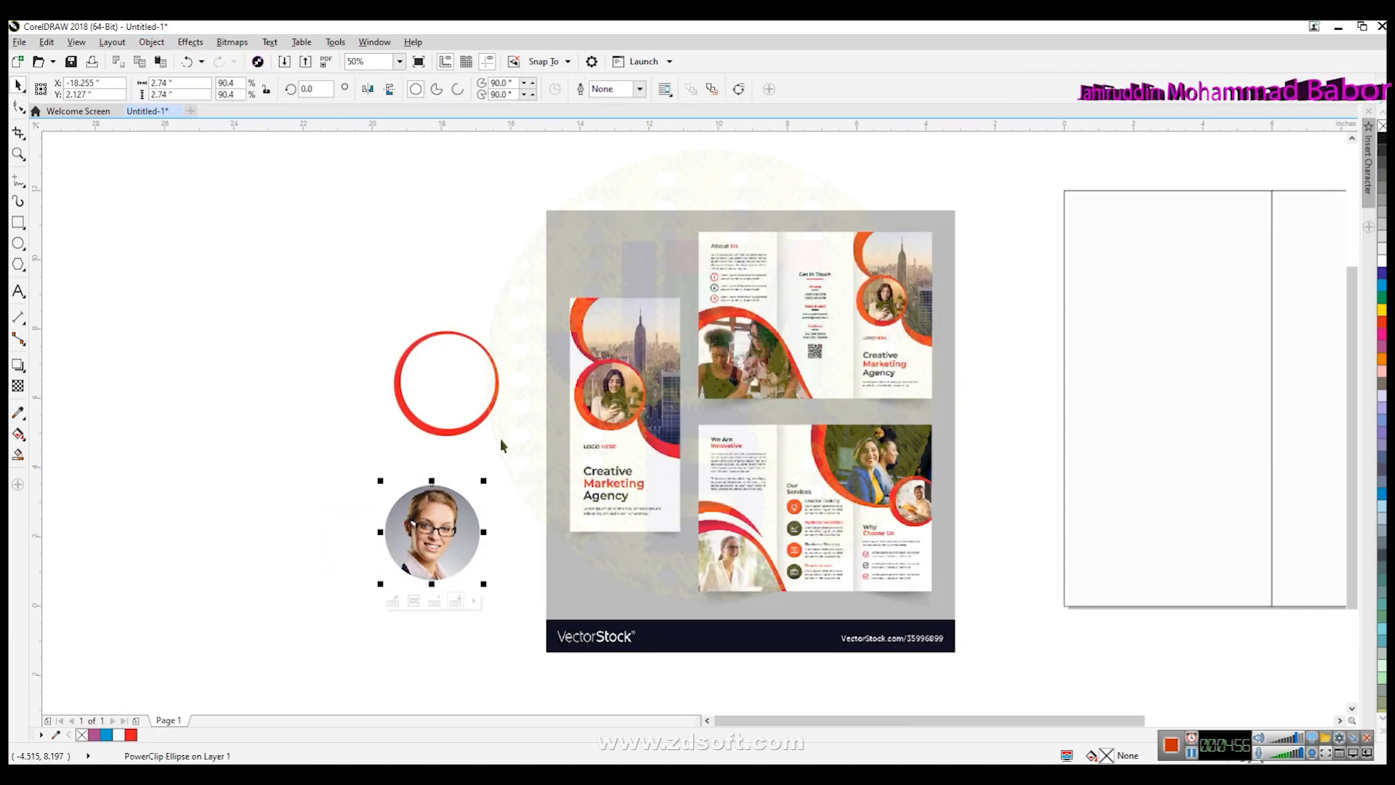
Centre the photo circle within the red ring using align C and E.
{"action": "left_click_drag", "start_coordinate": [314, 281], "coordinate": [507, 648]}
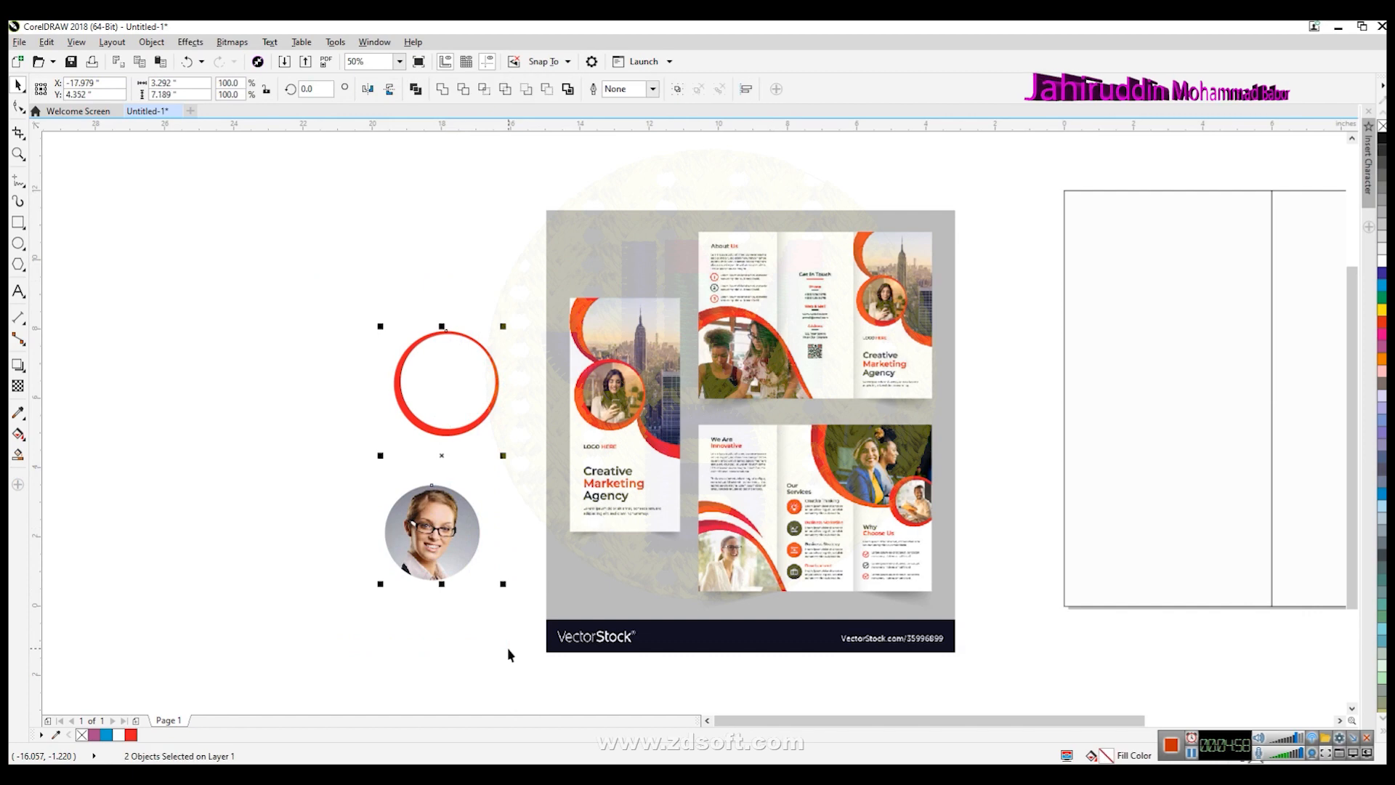
{"action": "key", "text": "c"}
{"action": "key", "text": "e"}
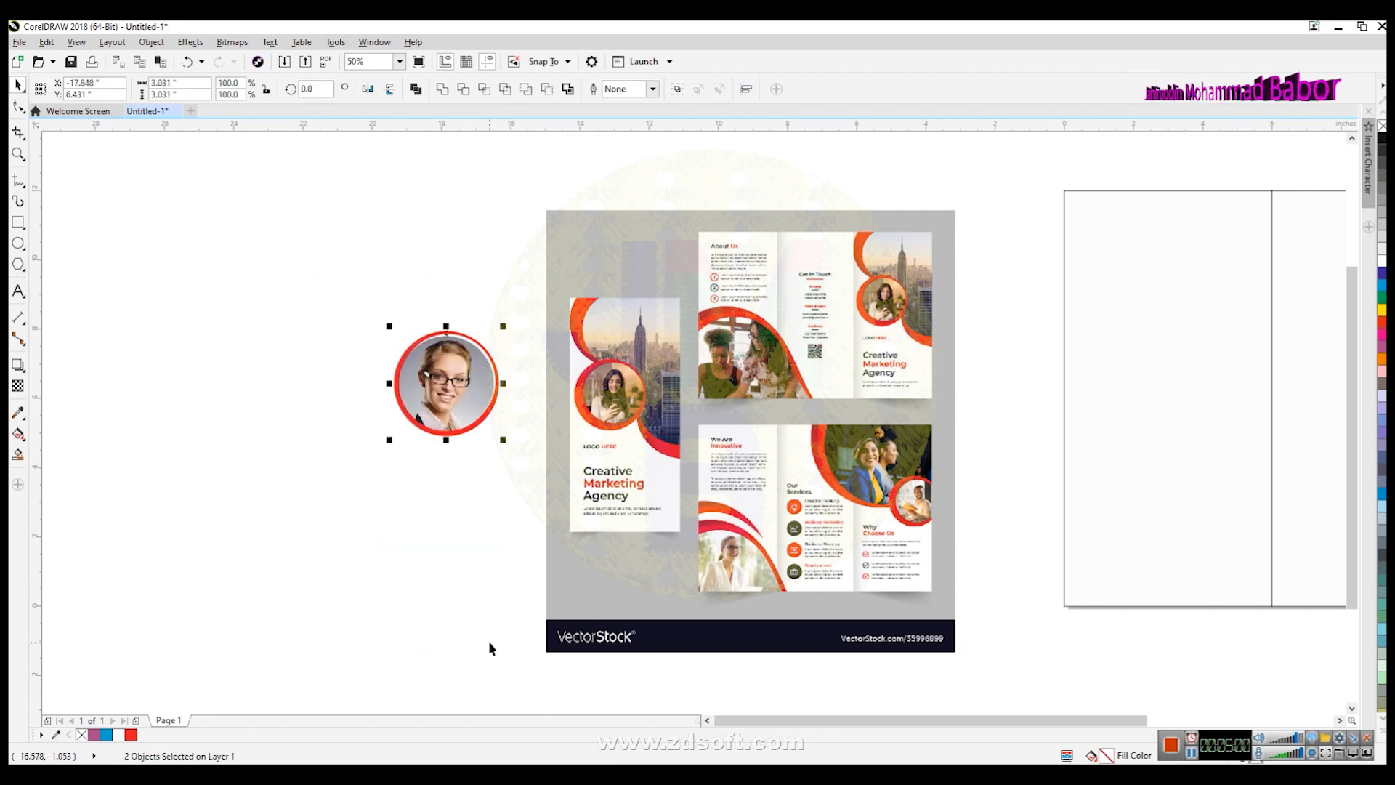
{"action": "left_click", "coordinate": [488, 641]}
{"action": "scroll", "coordinate": [461, 364], "scroll_direction": "up", "scroll_amount": 4}
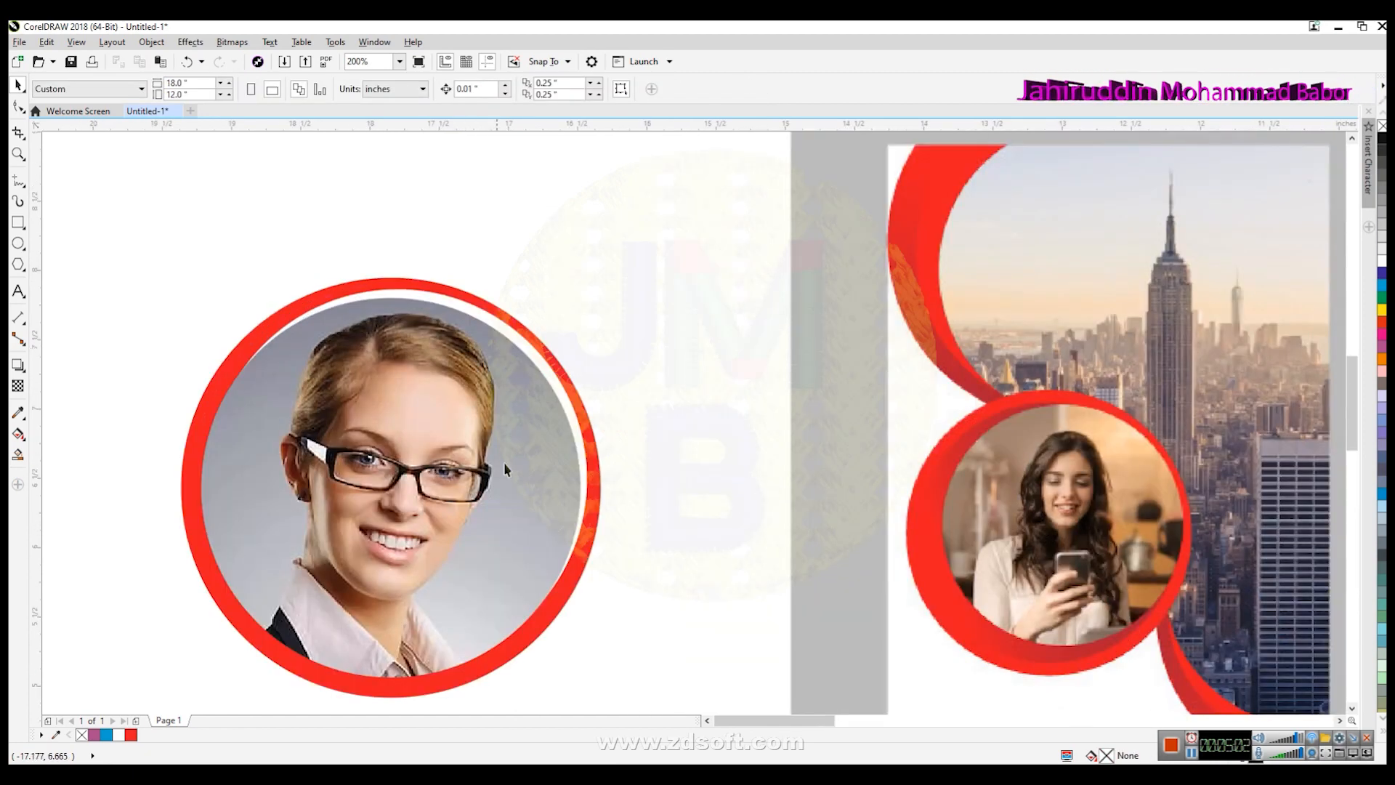
Nudge and slightly shrink the red ring so it fits around the photo.
{"action": "left_click", "coordinate": [594, 513]}
{"action": "left_click_drag", "start_coordinate": [593, 516], "coordinate": [593, 525]}
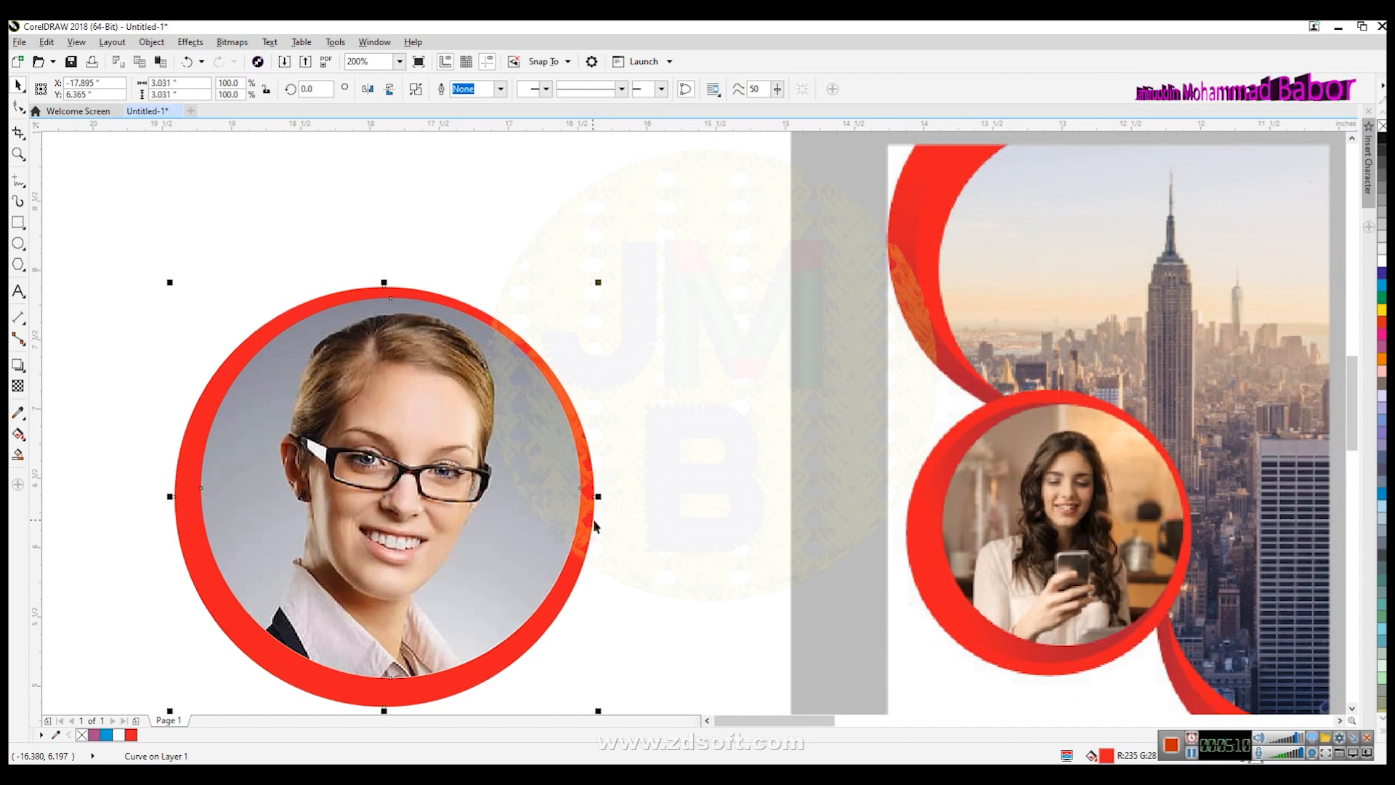
{"action": "key", "text": "Down"}
{"action": "key", "text": "Left"}
{"action": "key", "text": "Up"}
{"action": "left_click_drag", "start_coordinate": [601, 282], "coordinate": [596, 285]}
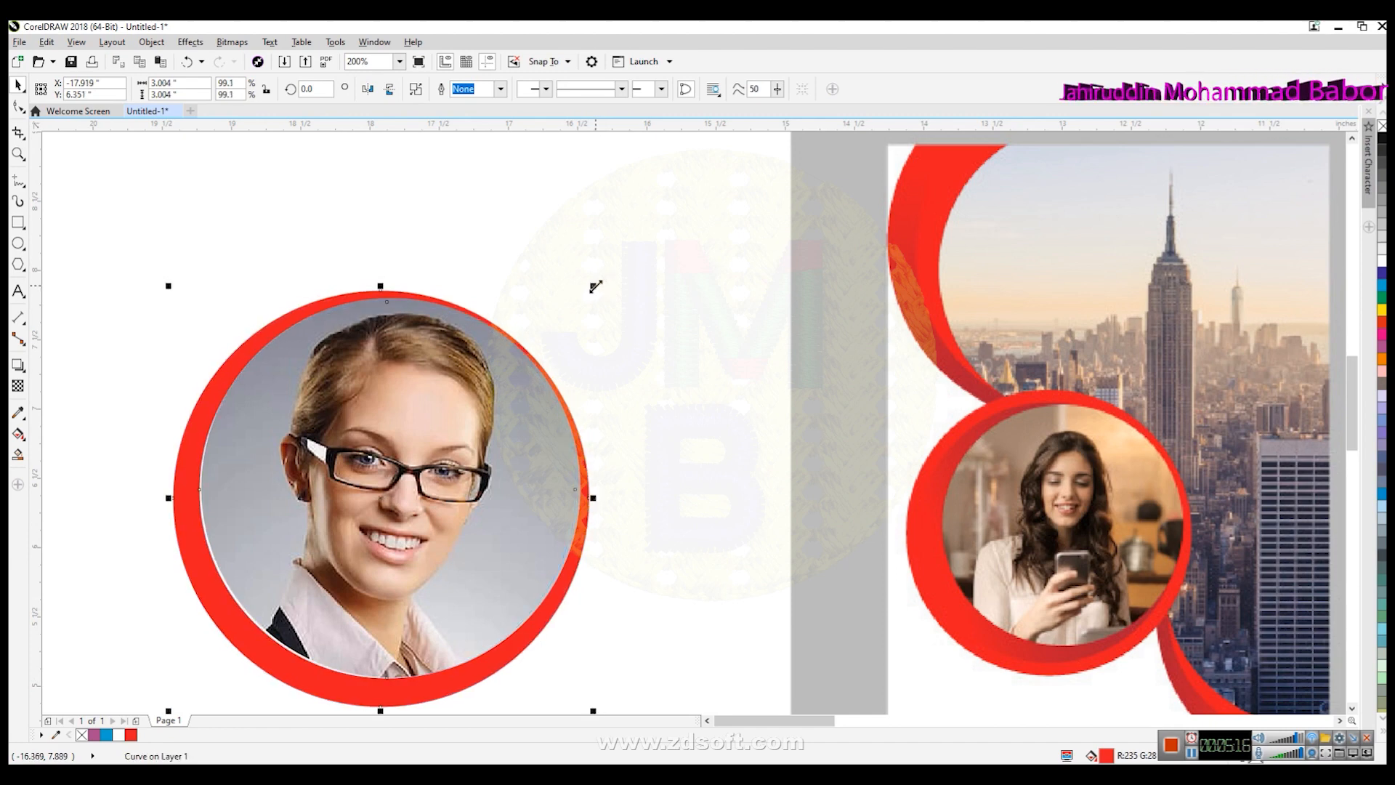
{"action": "key", "text": "Up"}
{"action": "key", "text": "Up"}
{"action": "key", "text": "Up"}
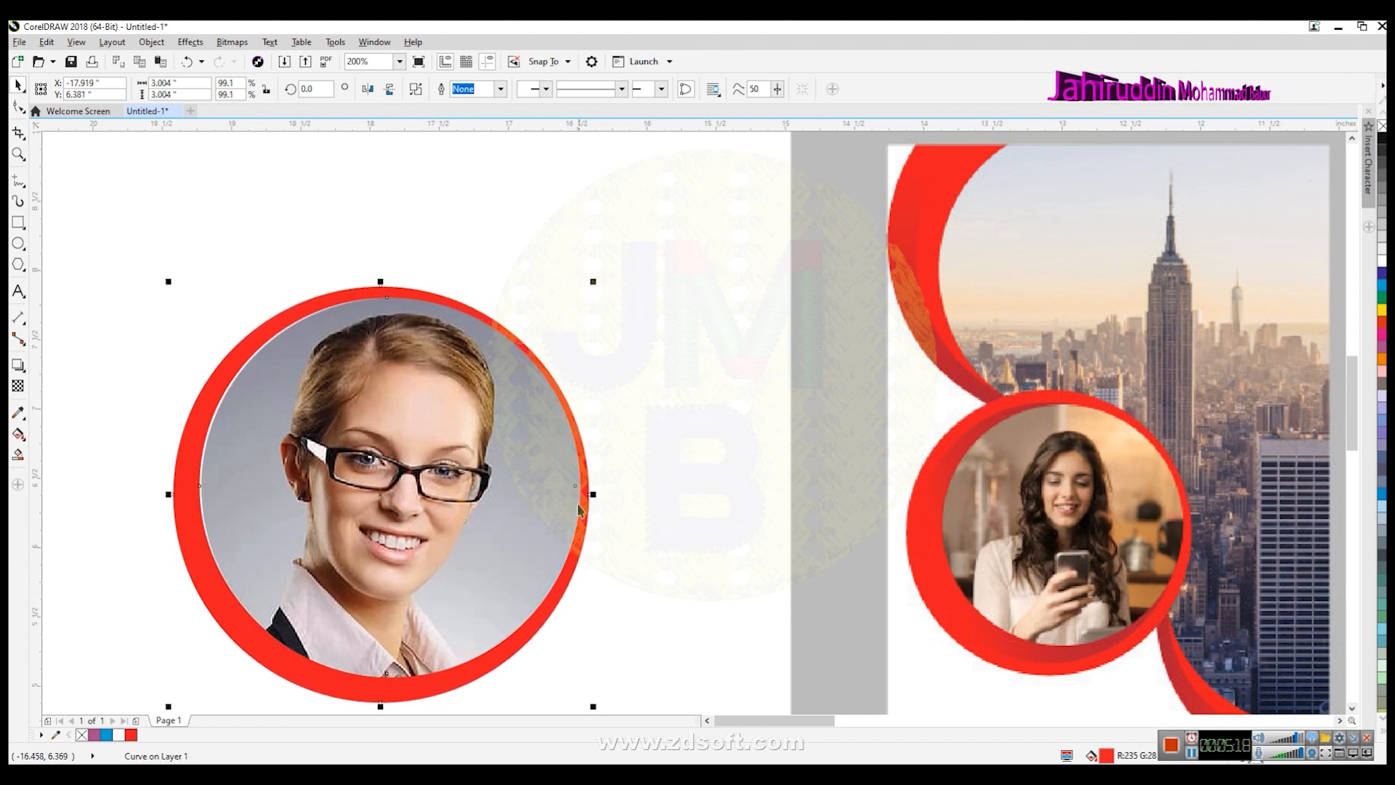
Bring the red ring to the front of the page.
{"action": "right_click", "coordinate": [588, 508]}
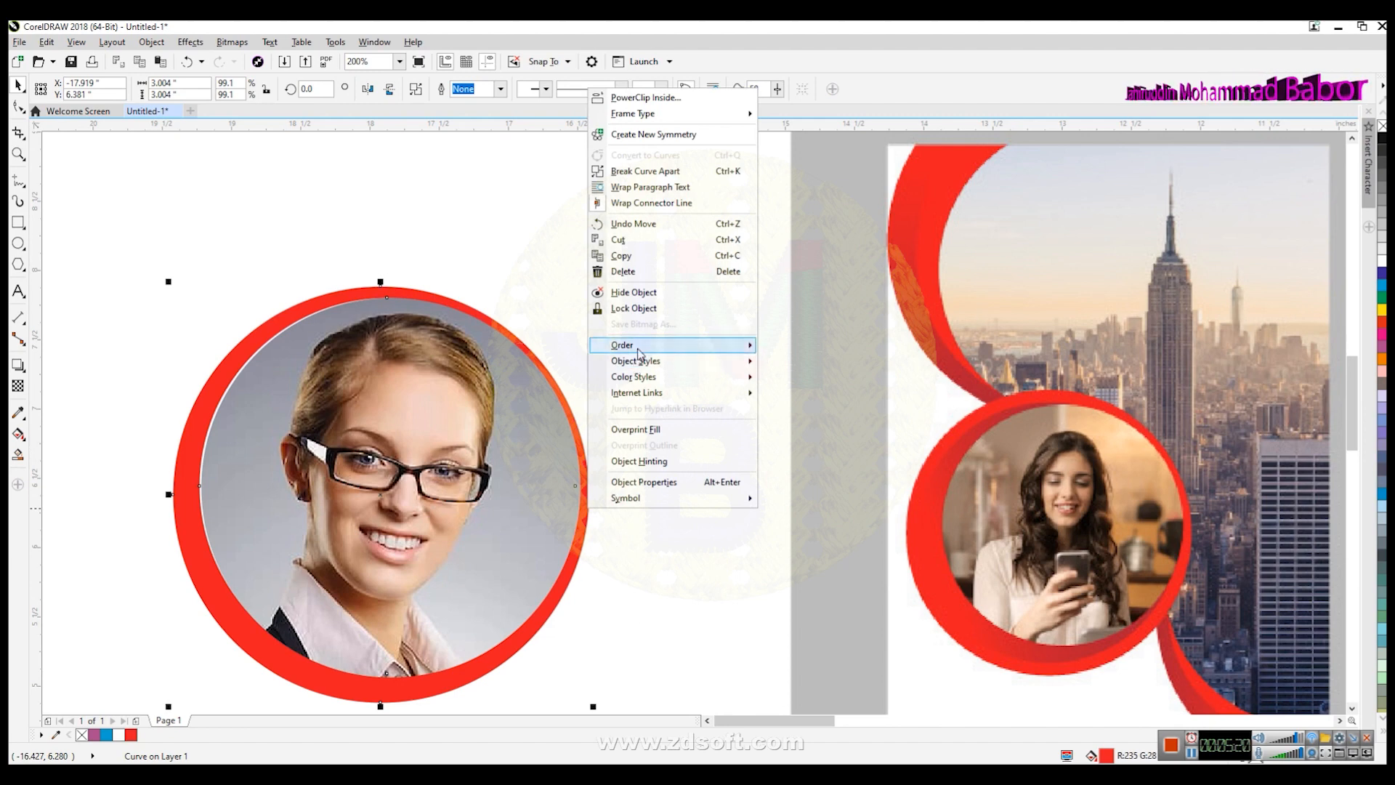
{"action": "mouse_move", "coordinate": [639, 351]}
{"action": "left_click", "coordinate": [784, 352]}
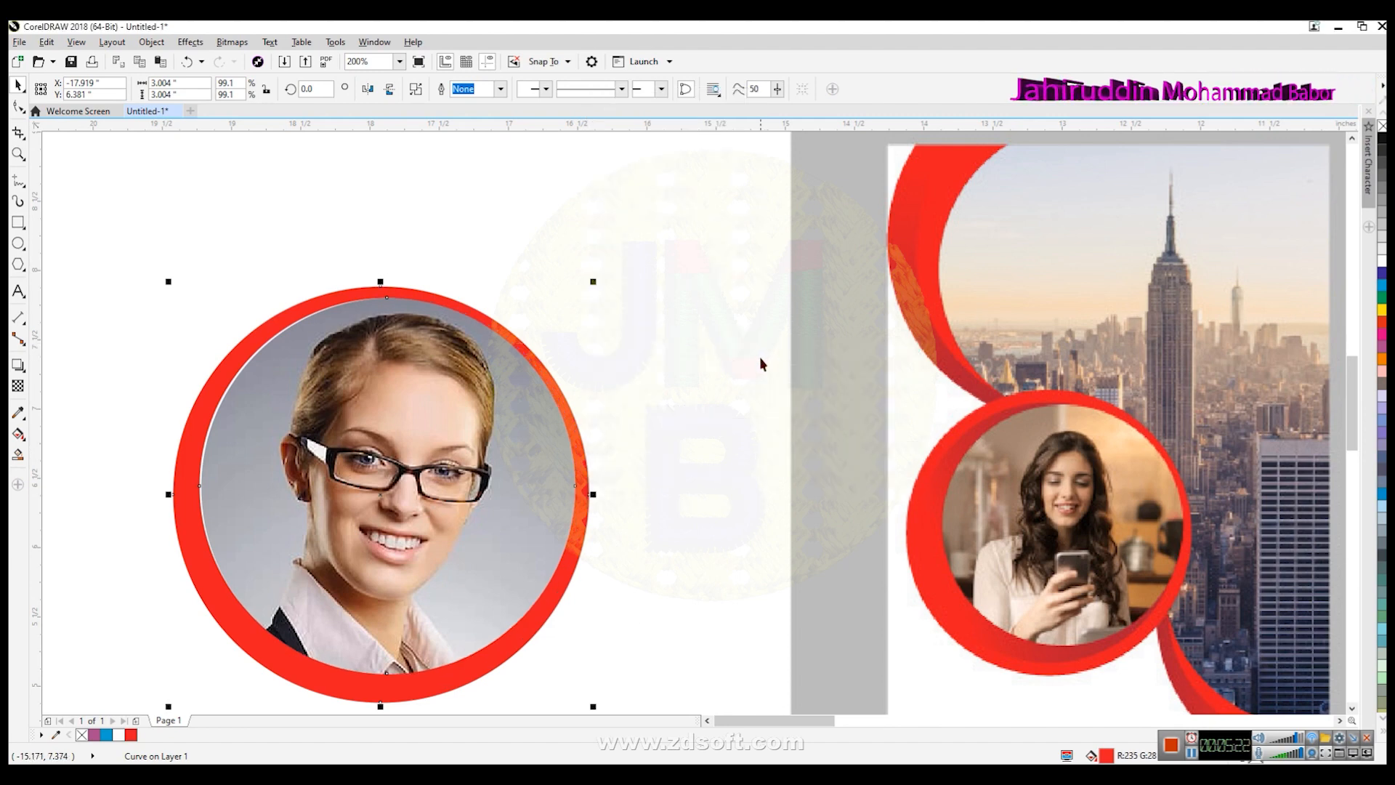
{"action": "left_click_drag", "start_coordinate": [170, 494], "coordinate": [175, 496]}
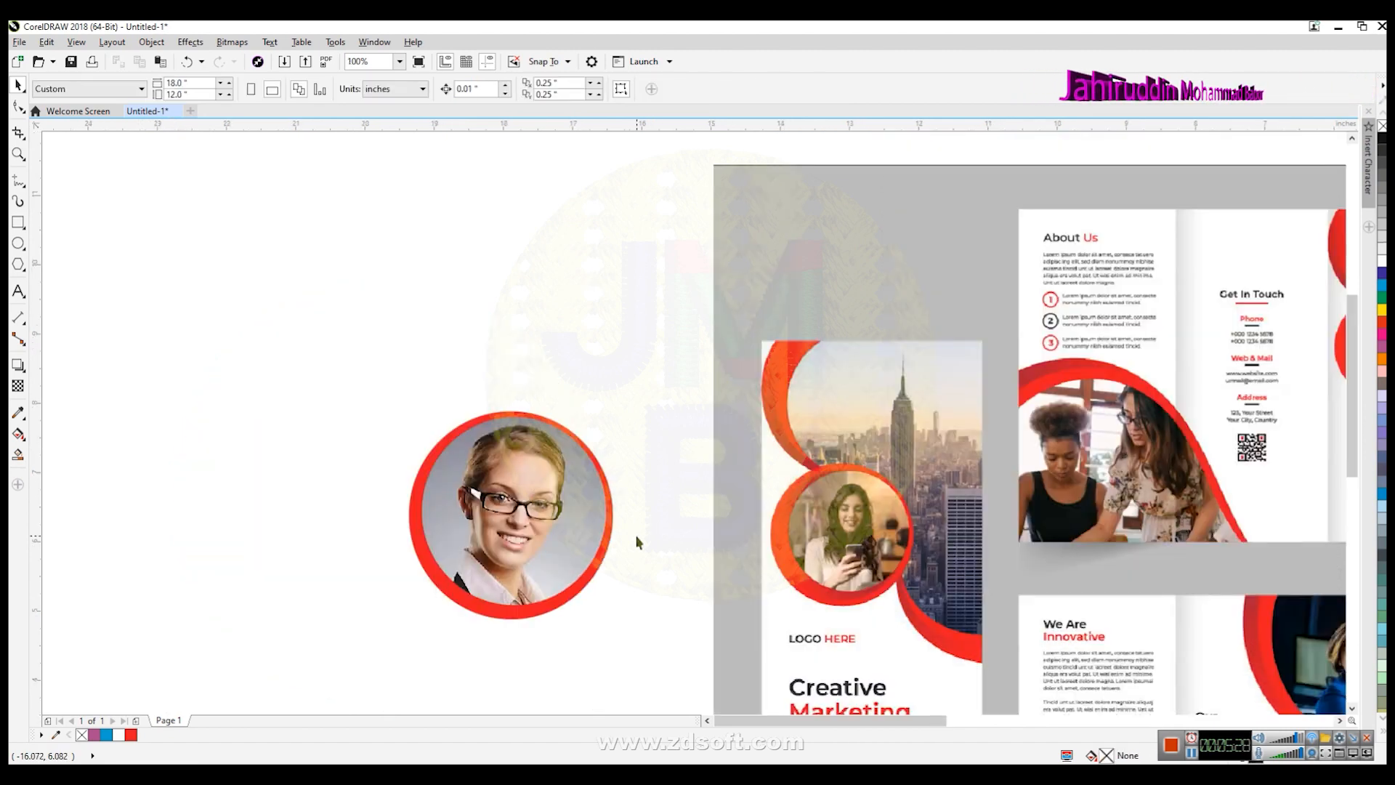
Group the ring and portrait with Ctrl+G and move the group up and left.
{"action": "left_click_drag", "start_coordinate": [642, 693], "coordinate": [644, 672]}
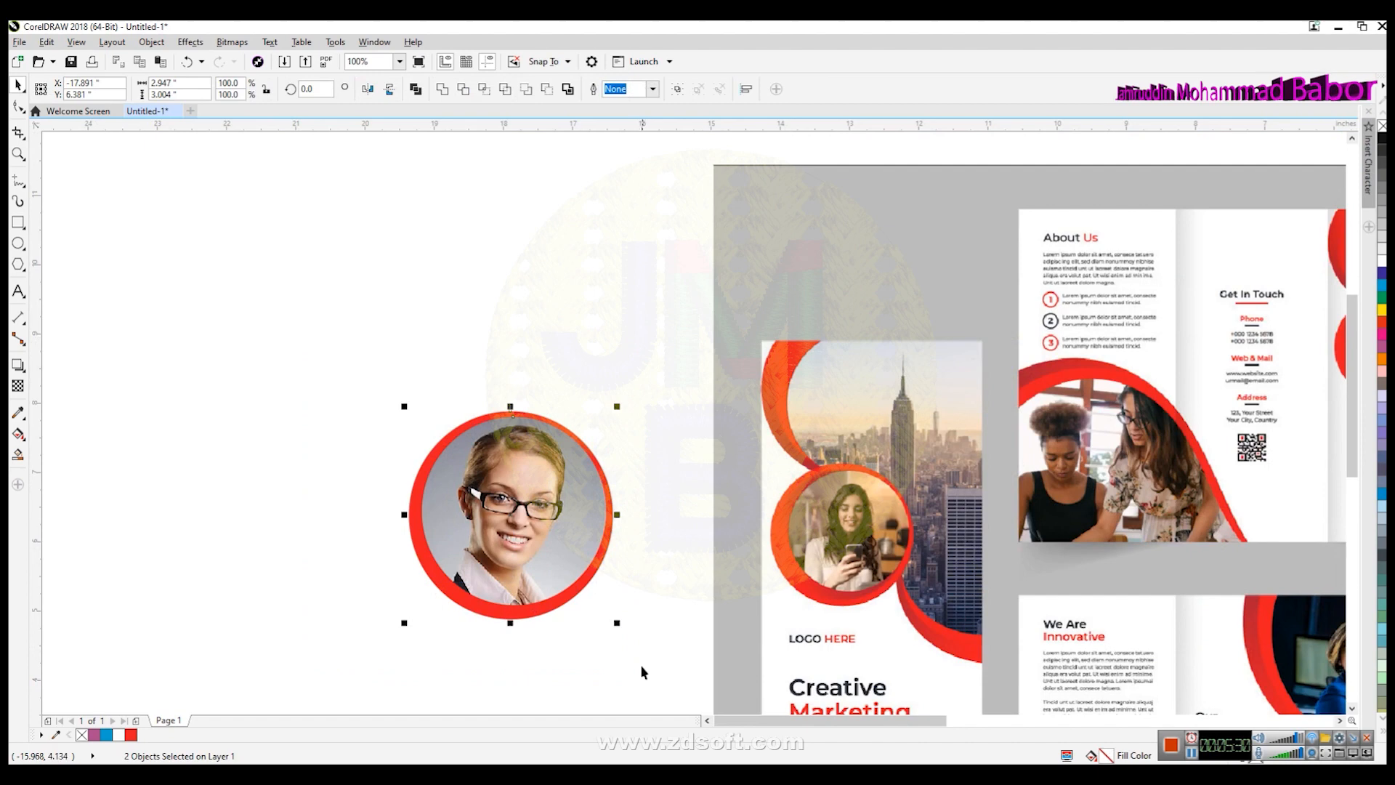
{"action": "key", "text": "ctrl+g"}
{"action": "left_click_drag", "start_coordinate": [592, 515], "coordinate": [470, 401]}
{"action": "left_click", "coordinate": [536, 530]}
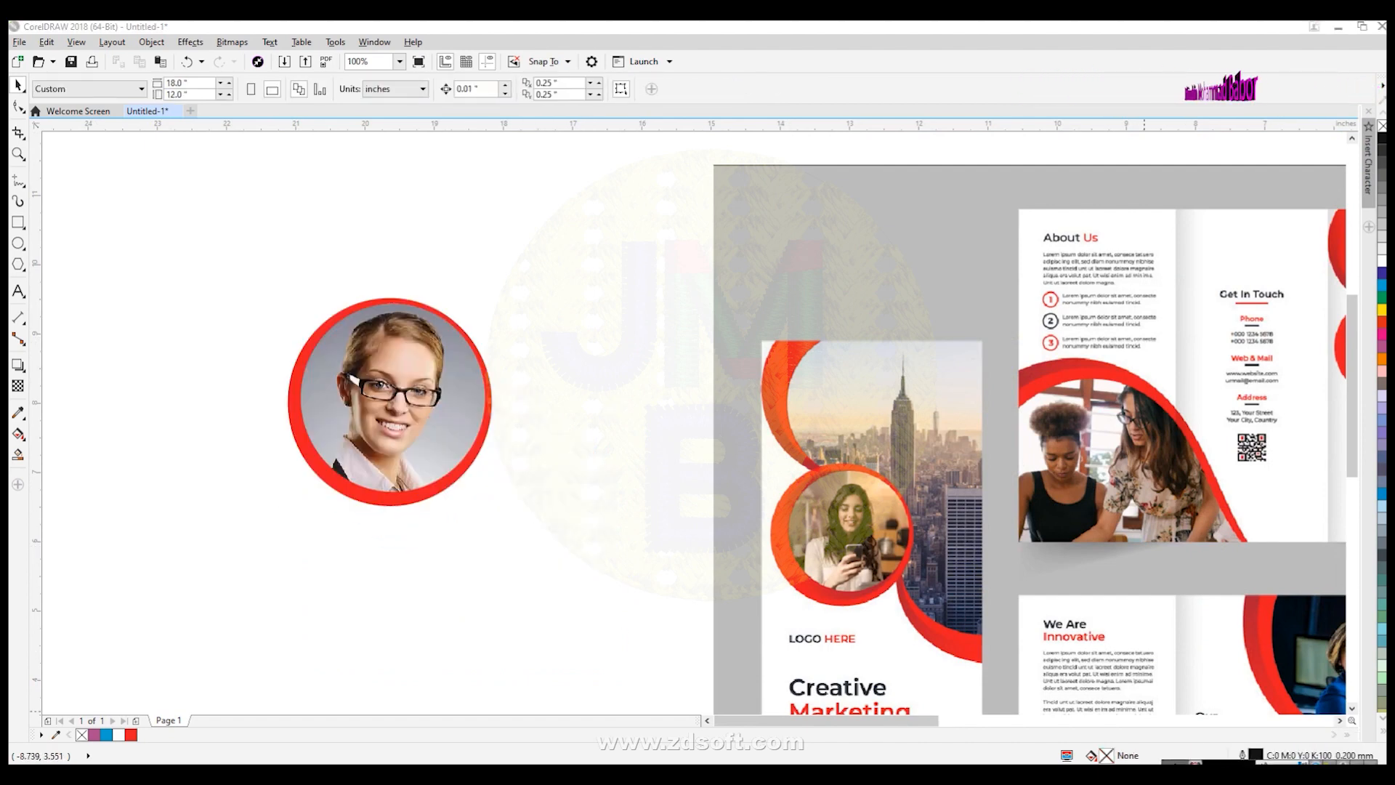
{"action": "left_click", "coordinate": [1340, 721]}
{"action": "left_click", "coordinate": [1339, 720]}
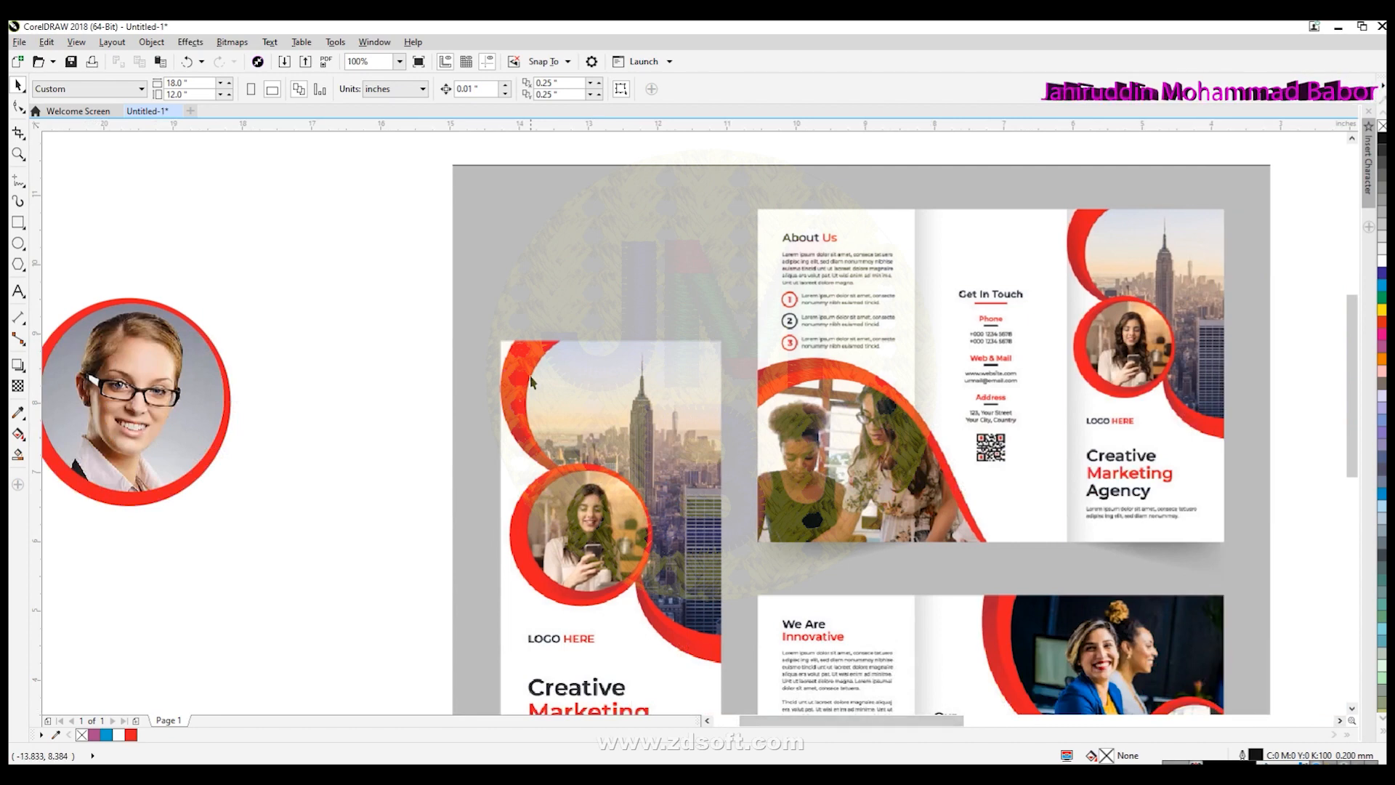
{"action": "scroll", "coordinate": [544, 503], "scroll_direction": "up", "scroll_amount": 1}
Draw a rectangle over the left red arc and convert it to curves.
{"action": "left_click", "coordinate": [18, 221]}
{"action": "left_click_drag", "start_coordinate": [429, 278], "coordinate": [624, 616]}
{"action": "key", "text": "ctrl+q"}
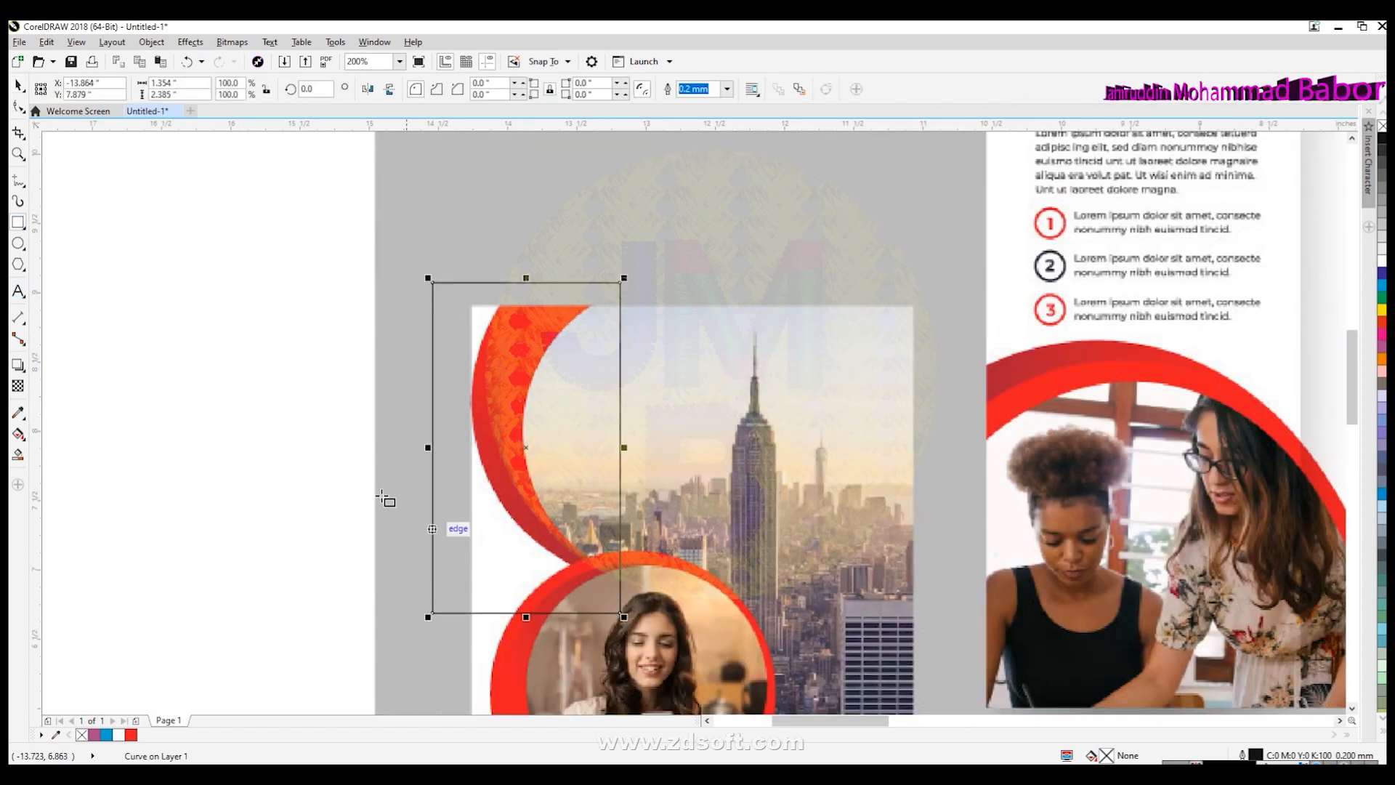
Move the four nodes onto the arc's top corner, top edge and lower tip.
{"action": "key", "text": "F10"}
{"action": "scroll", "coordinate": [435, 284], "scroll_direction": "up", "scroll_amount": 1}
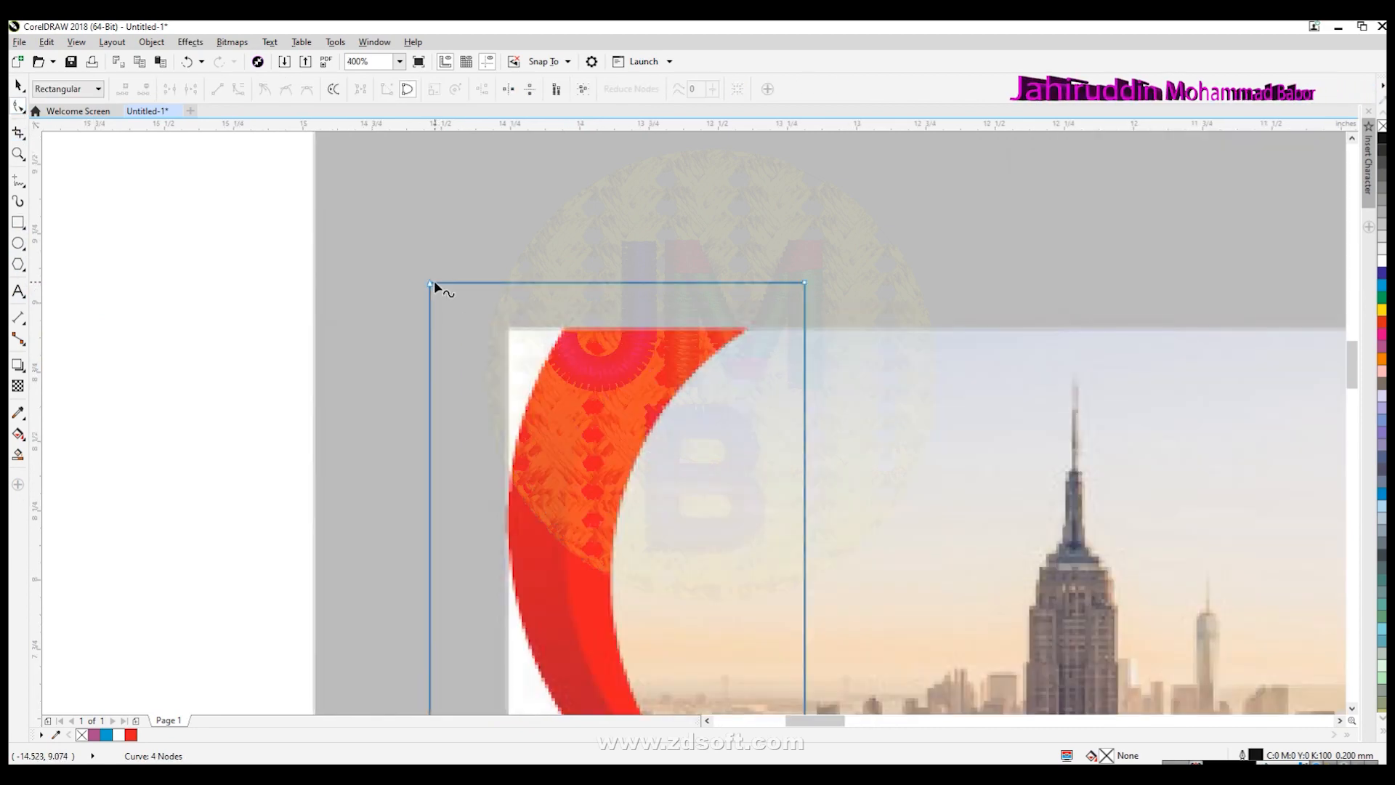
{"action": "left_click_drag", "start_coordinate": [430, 286], "coordinate": [564, 331]}
{"action": "left_click_drag", "start_coordinate": [806, 287], "coordinate": [741, 331]}
{"action": "scroll", "coordinate": [1014, 486], "scroll_direction": "down", "scroll_amount": 2}
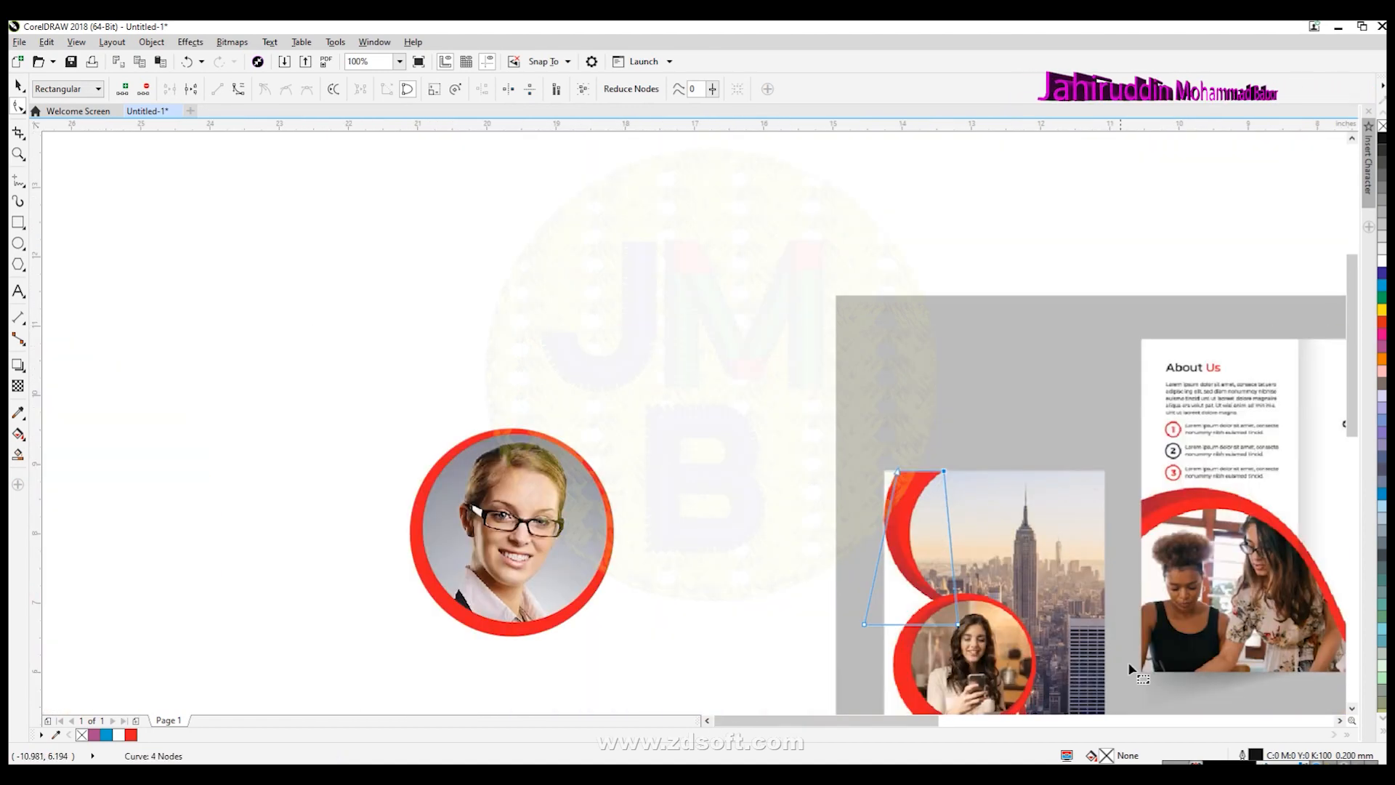
{"action": "left_click", "coordinate": [1352, 709]}
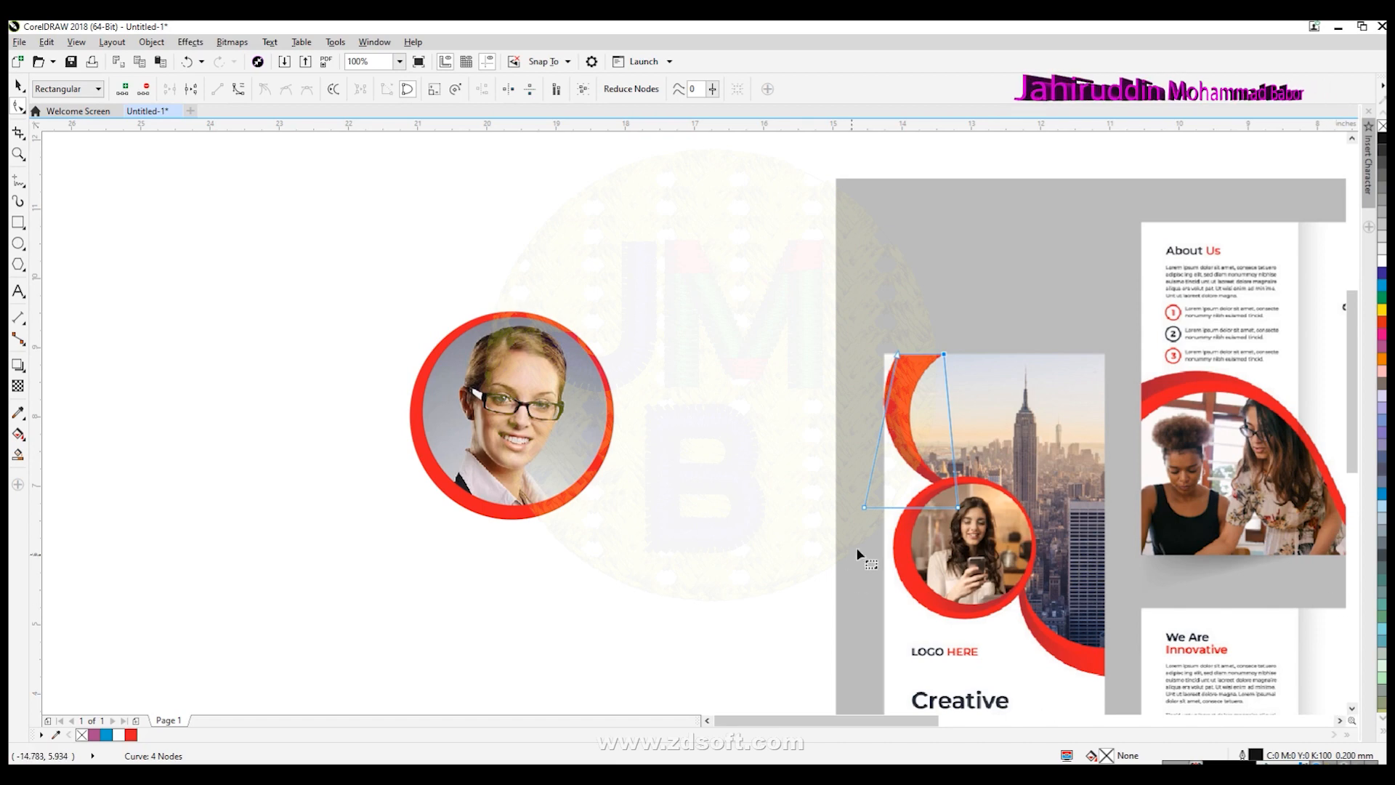
{"action": "scroll", "coordinate": [958, 507], "scroll_direction": "up", "scroll_amount": 2}
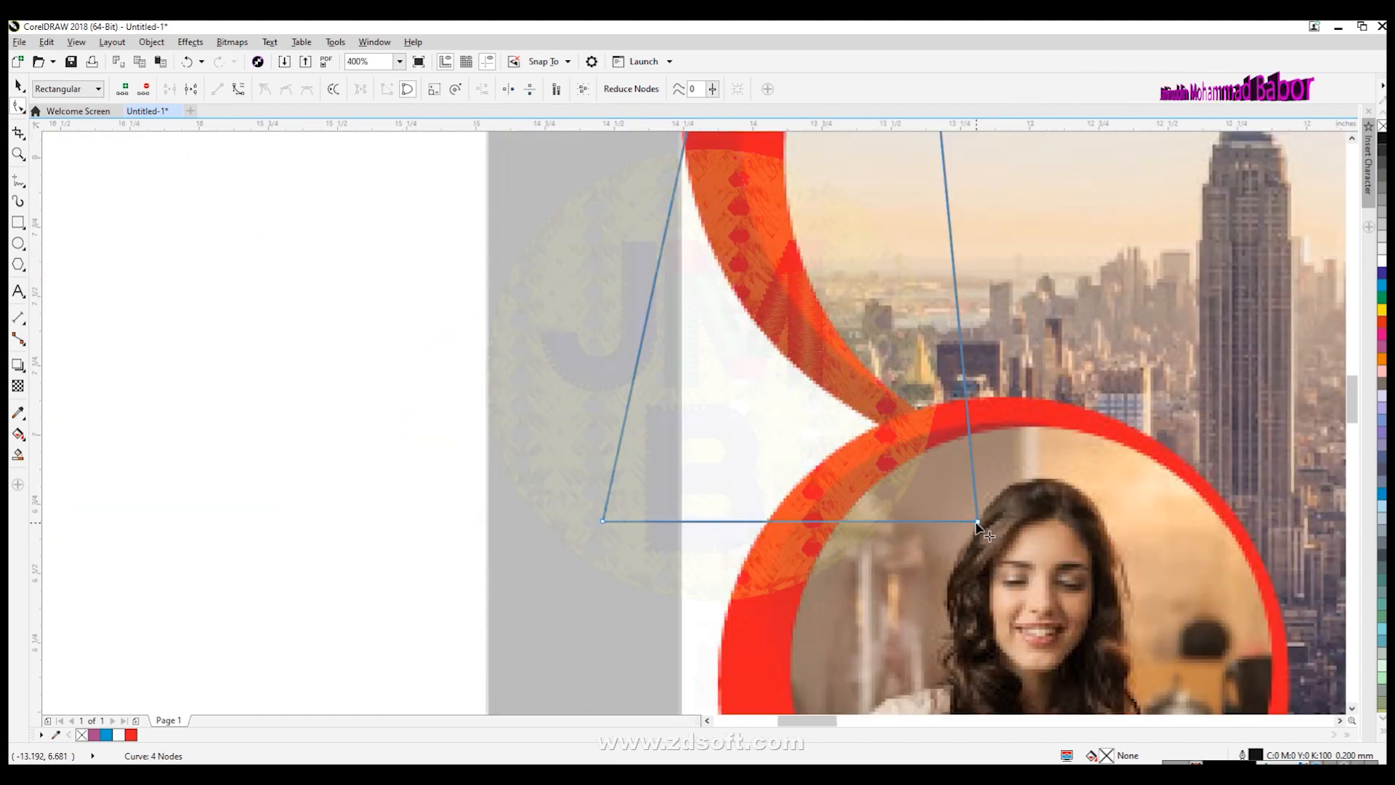
{"action": "left_click_drag", "start_coordinate": [978, 521], "coordinate": [917, 413]}
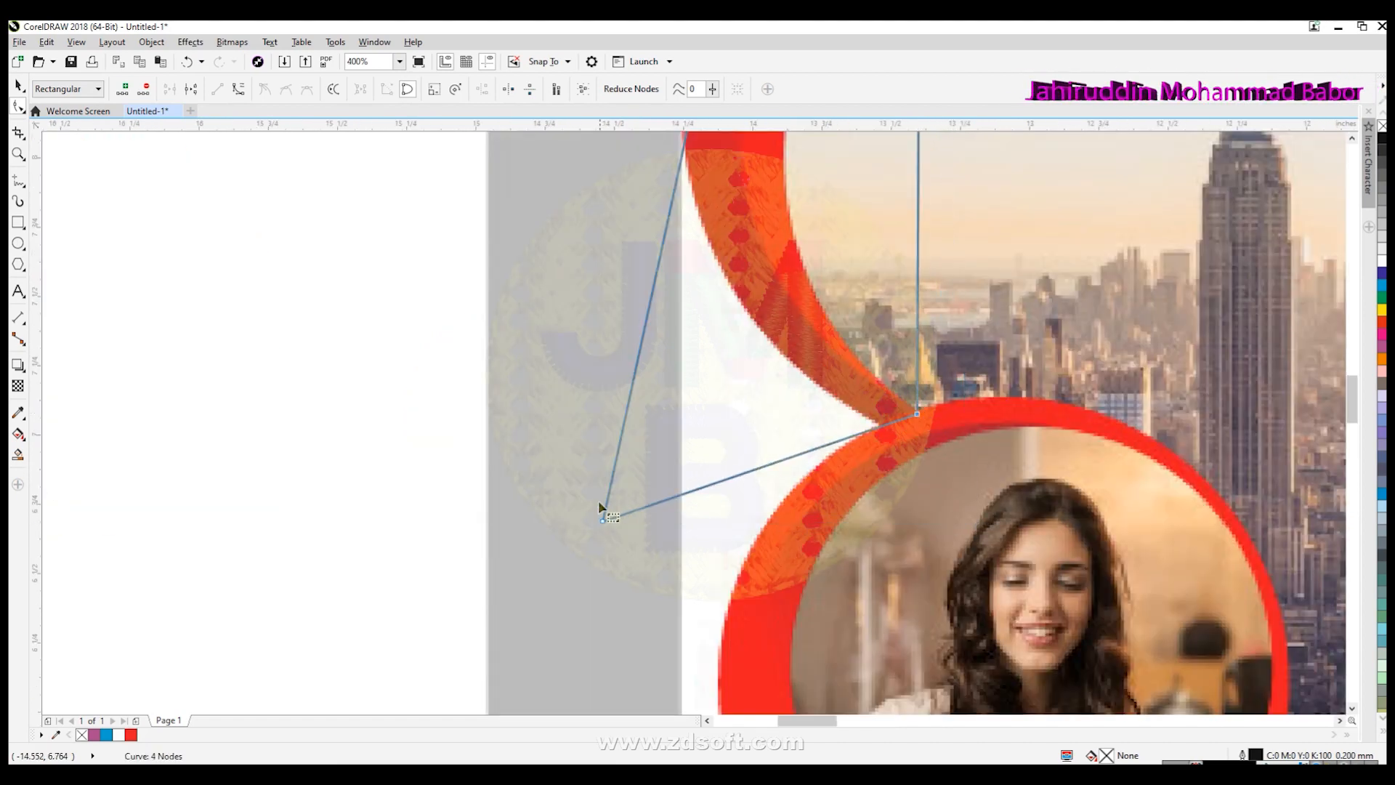
{"action": "left_click_drag", "start_coordinate": [603, 522], "coordinate": [887, 425]}
{"action": "scroll", "coordinate": [876, 279], "scroll_direction": "down", "scroll_amount": 1}
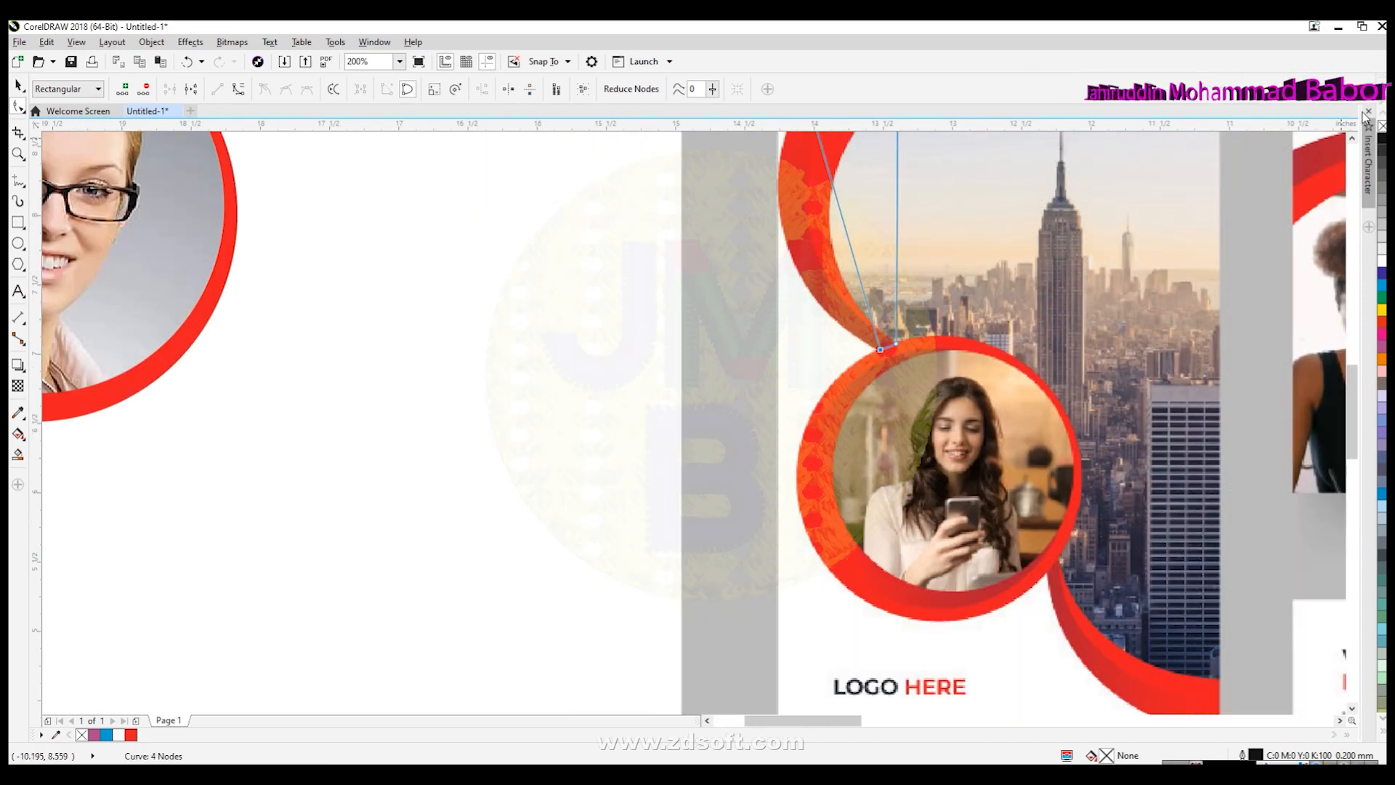
{"action": "scroll", "coordinate": [1353, 138], "scroll_direction": "up", "scroll_amount": 2}
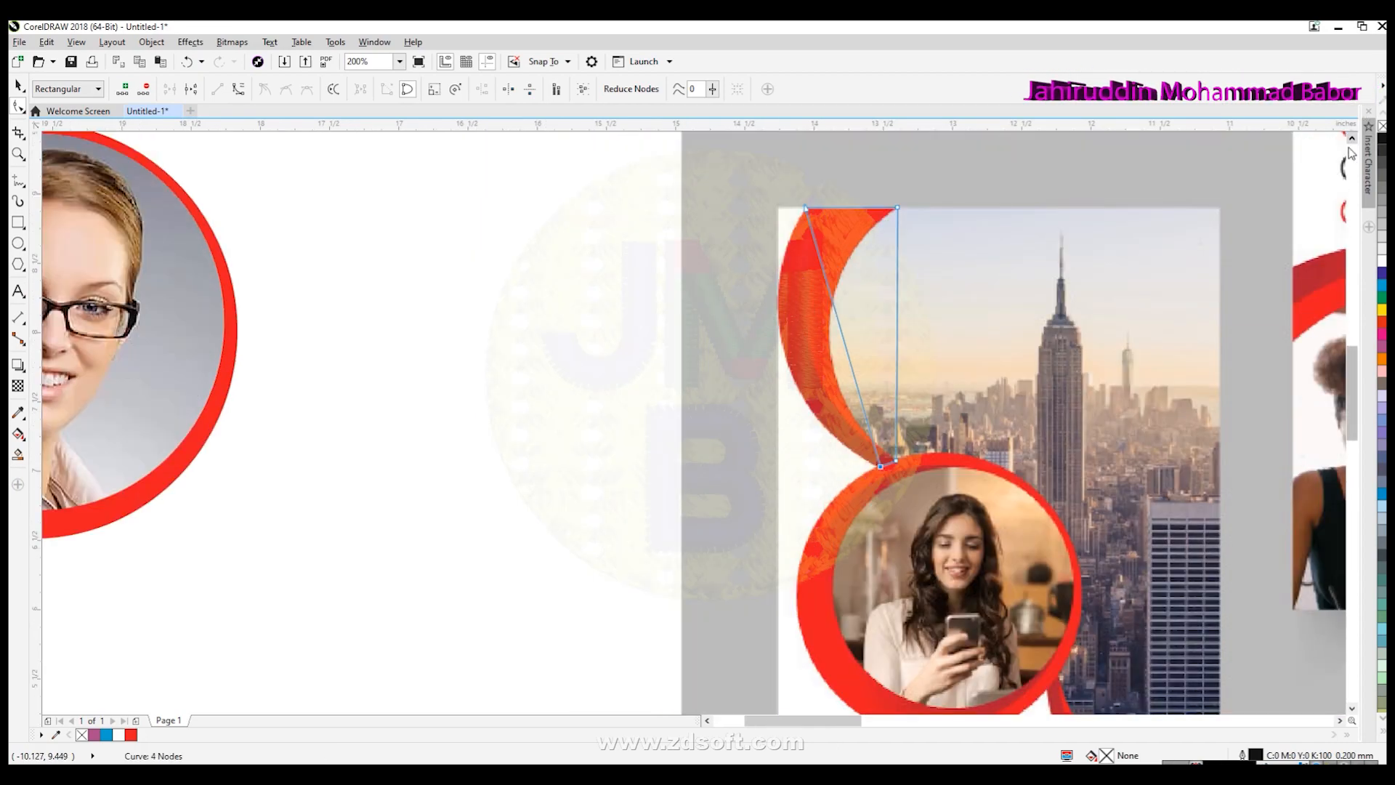
Convert both sides to curves and bend them to the arc's outer and inner edges.
{"action": "left_click", "coordinate": [836, 311]}
{"action": "left_click", "coordinate": [240, 89]}
{"action": "left_click_drag", "start_coordinate": [859, 389], "coordinate": [750, 407]}
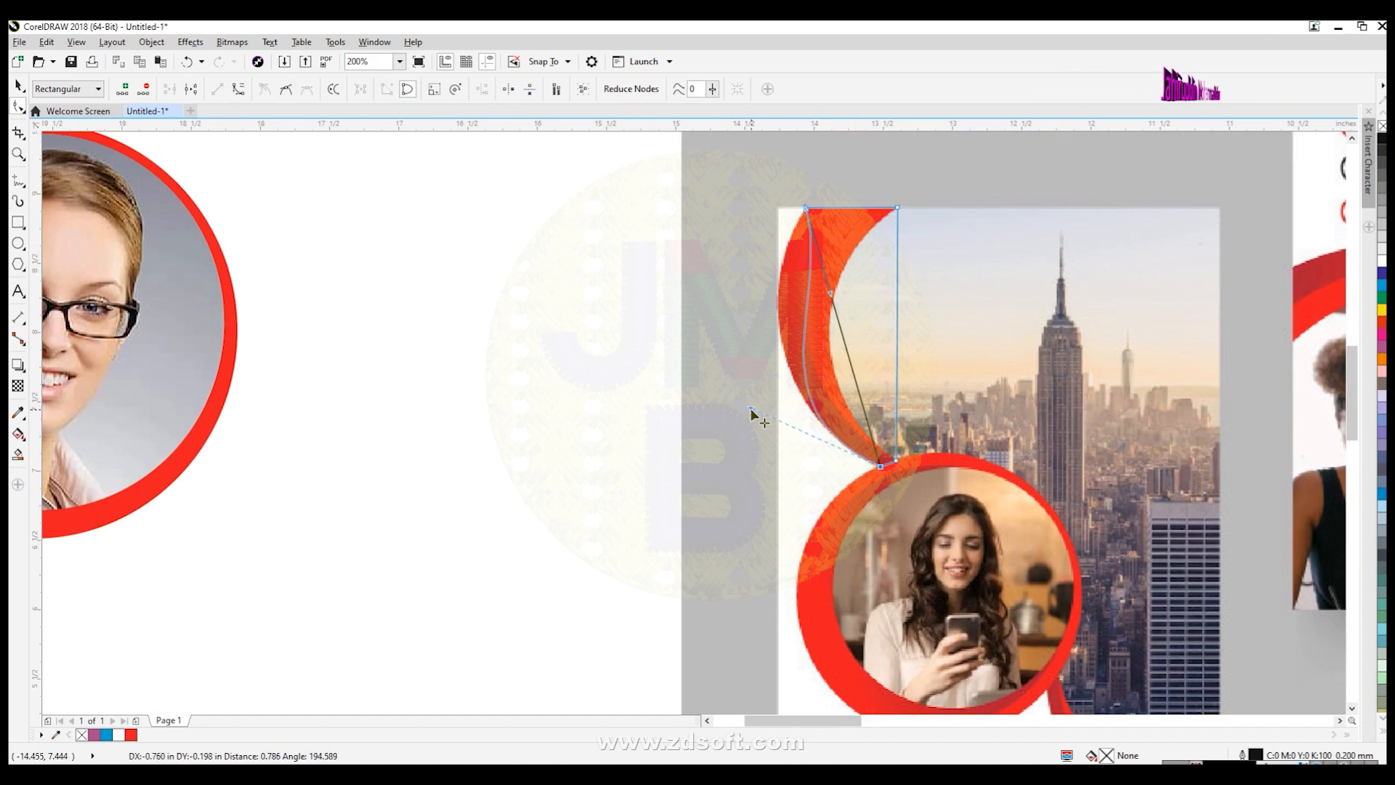
{"action": "left_click_drag", "start_coordinate": [834, 297], "coordinate": [767, 249]}
{"action": "left_click", "coordinate": [898, 309]}
{"action": "left_click", "coordinate": [239, 89]}
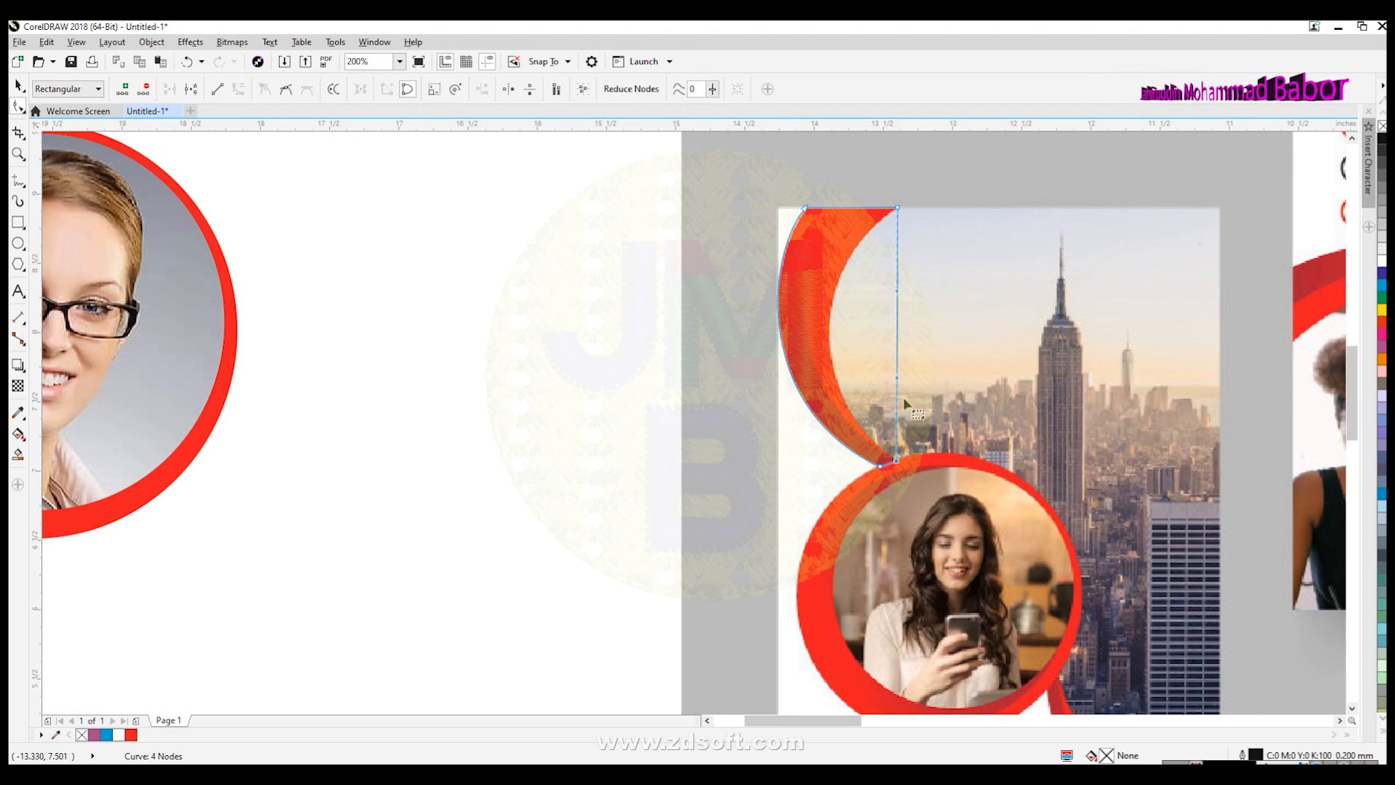
{"action": "left_click_drag", "start_coordinate": [899, 382], "coordinate": [820, 350]}
{"action": "left_click_drag", "start_coordinate": [898, 292], "coordinate": [842, 233]}
Return to node editing and select the crescent's top-left node.
{"action": "key", "text": "space"}
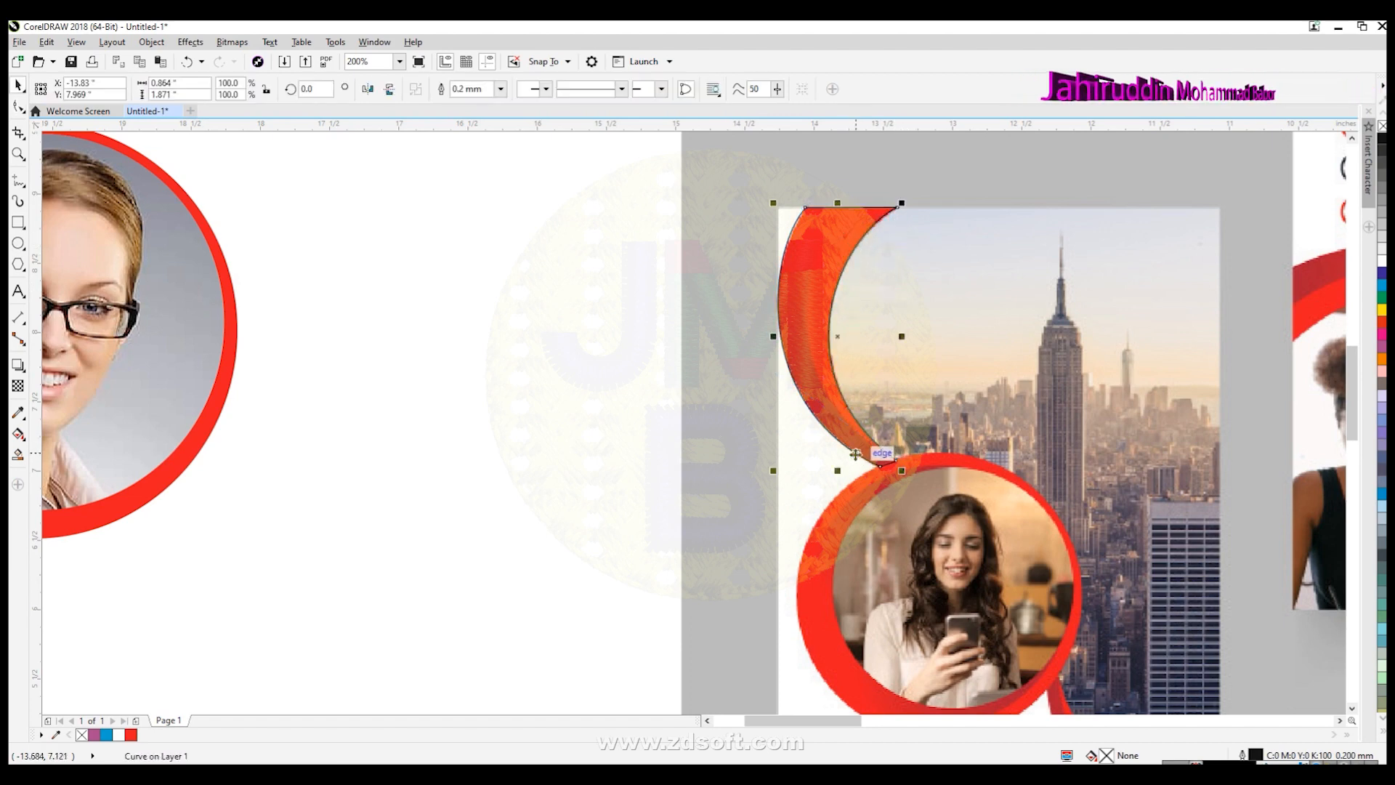
{"action": "scroll", "coordinate": [789, 229], "scroll_direction": "up", "scroll_amount": 1}
{"action": "scroll", "coordinate": [789, 229], "scroll_direction": "down", "scroll_amount": 1}
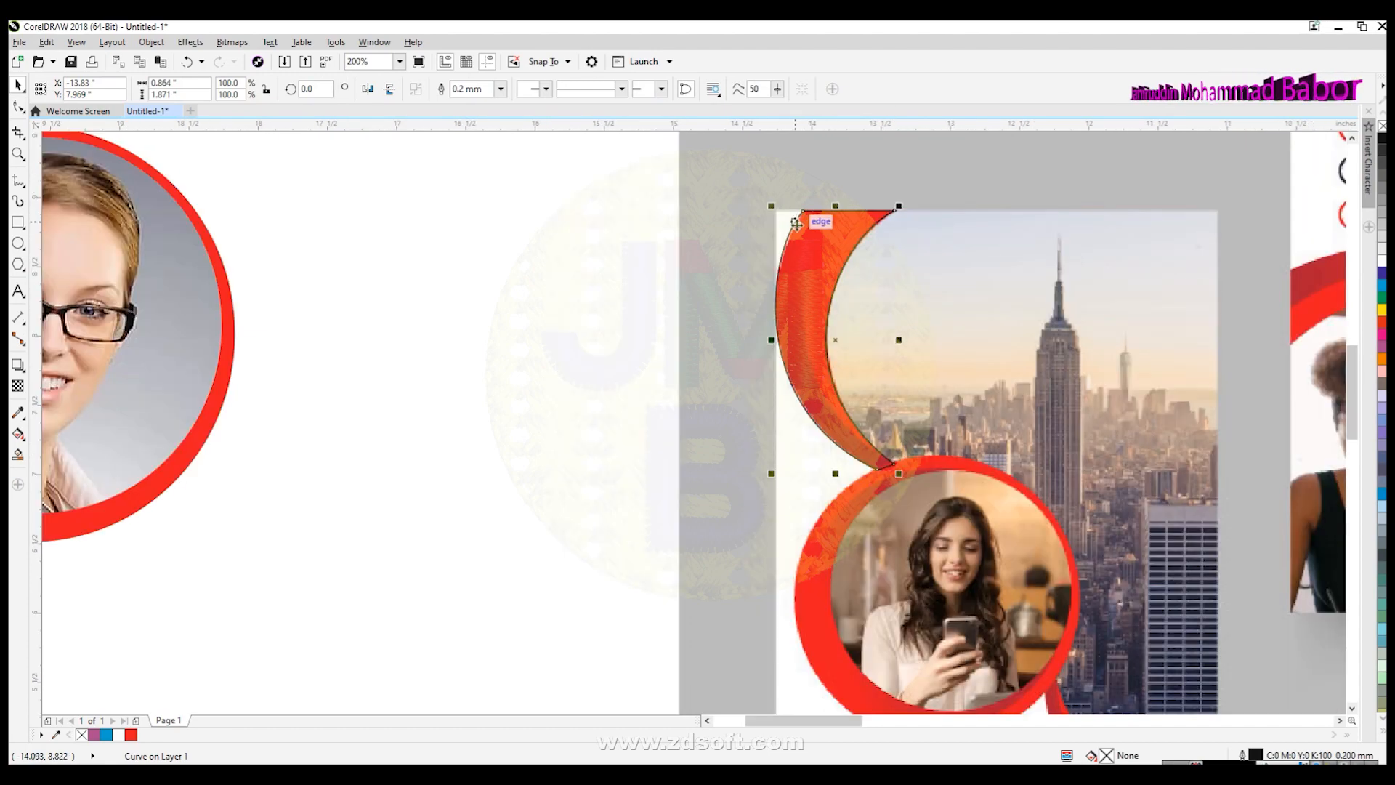
{"action": "scroll", "coordinate": [789, 229], "scroll_direction": "up", "scroll_amount": 1}
{"action": "left_click", "coordinate": [20, 107]}
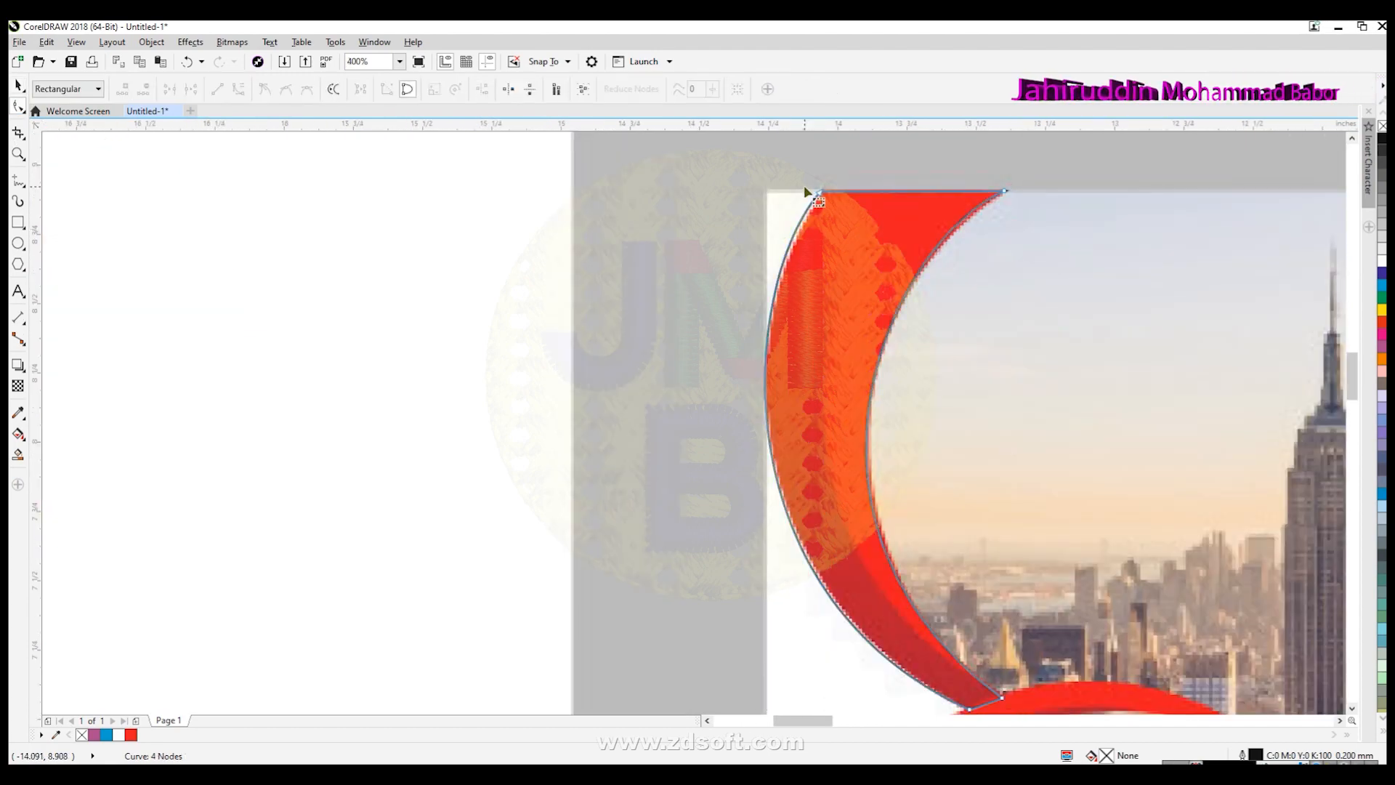
{"action": "left_click_drag", "start_coordinate": [854, 211], "coordinate": [805, 208]}
{"action": "scroll", "coordinate": [862, 208], "scroll_direction": "up", "scroll_amount": 1}
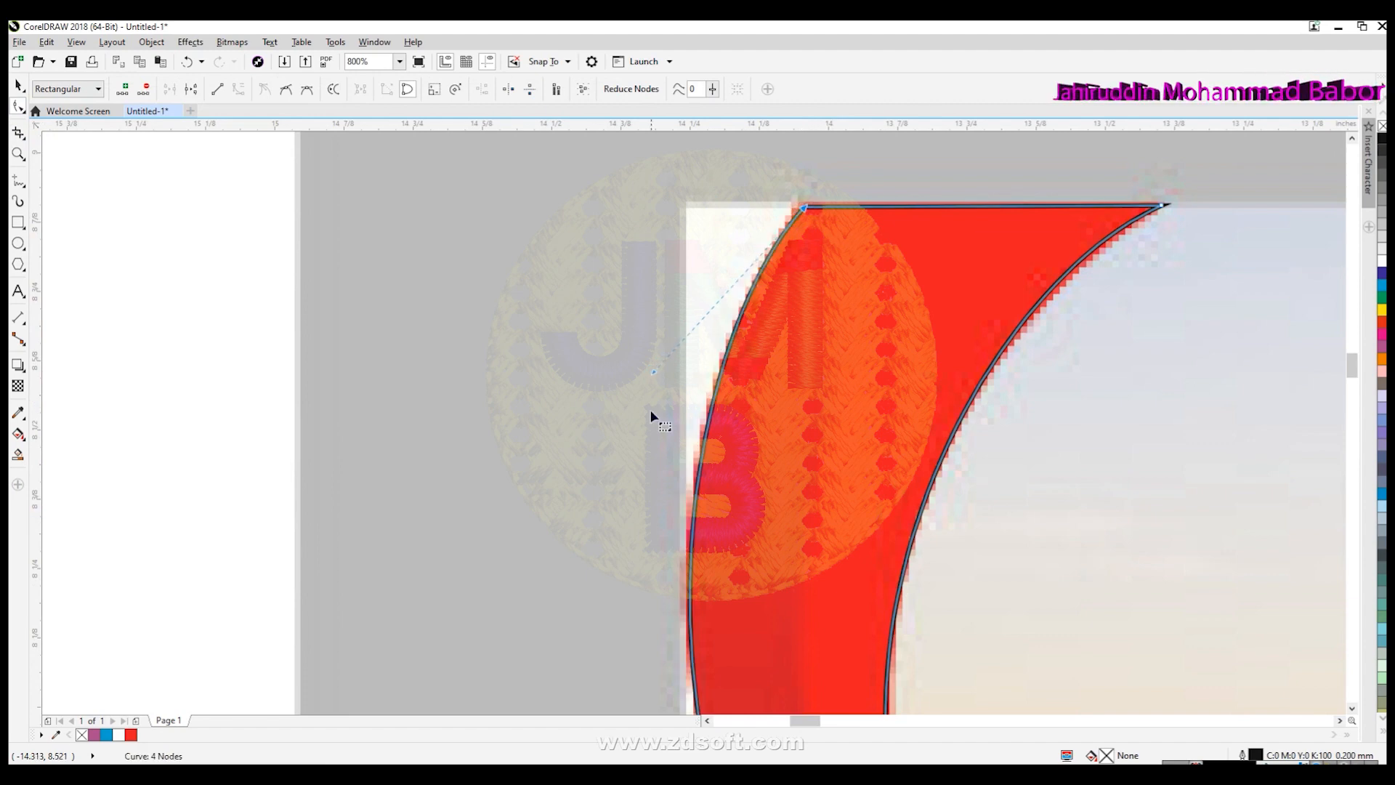
{"action": "scroll", "coordinate": [653, 376], "scroll_direction": "down", "scroll_amount": 1}
{"action": "scroll", "coordinate": [651, 380], "scroll_direction": "down", "scroll_amount": 1}
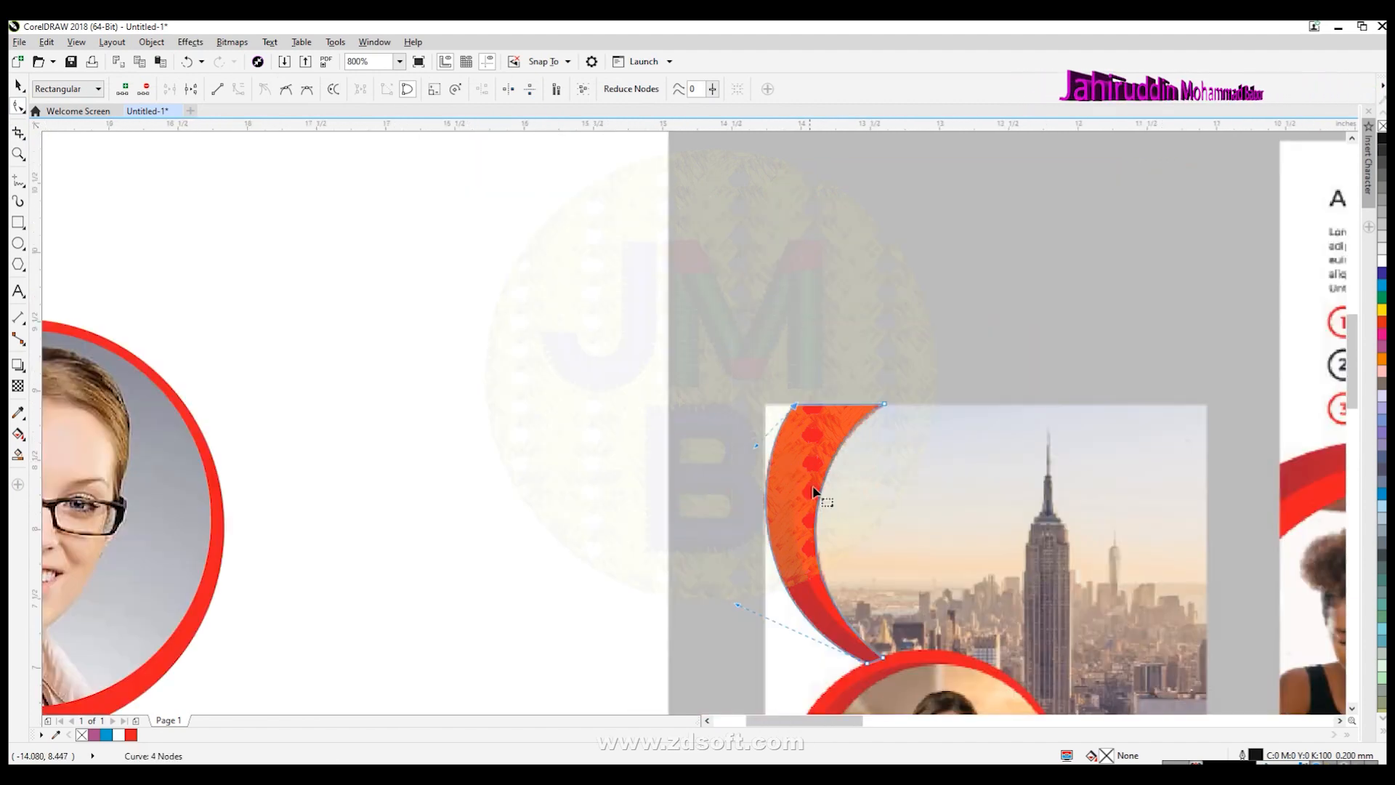
{"action": "scroll", "coordinate": [61, 179], "scroll_direction": "down", "scroll_amount": 2}
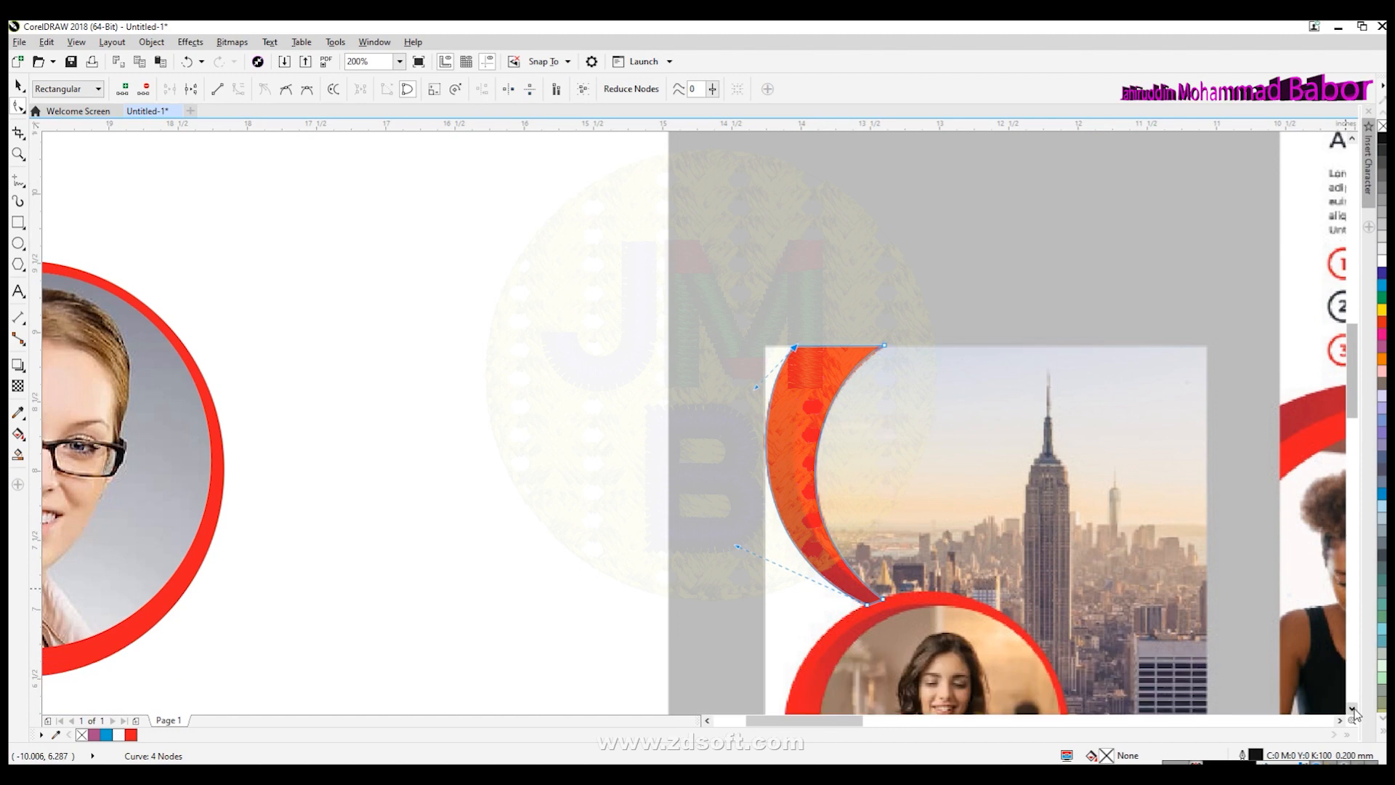
Shift the reference image away from the traced crescent.
{"action": "left_click", "coordinate": [18, 88]}
{"action": "left_click", "coordinate": [533, 367]}
{"action": "left_click_drag", "start_coordinate": [840, 496], "coordinate": [915, 495]}
{"action": "key", "text": "Escape"}
Move the crescent beside the portrait and fill it with red sampled from the reference arc.
{"action": "left_click", "coordinate": [777, 468]}
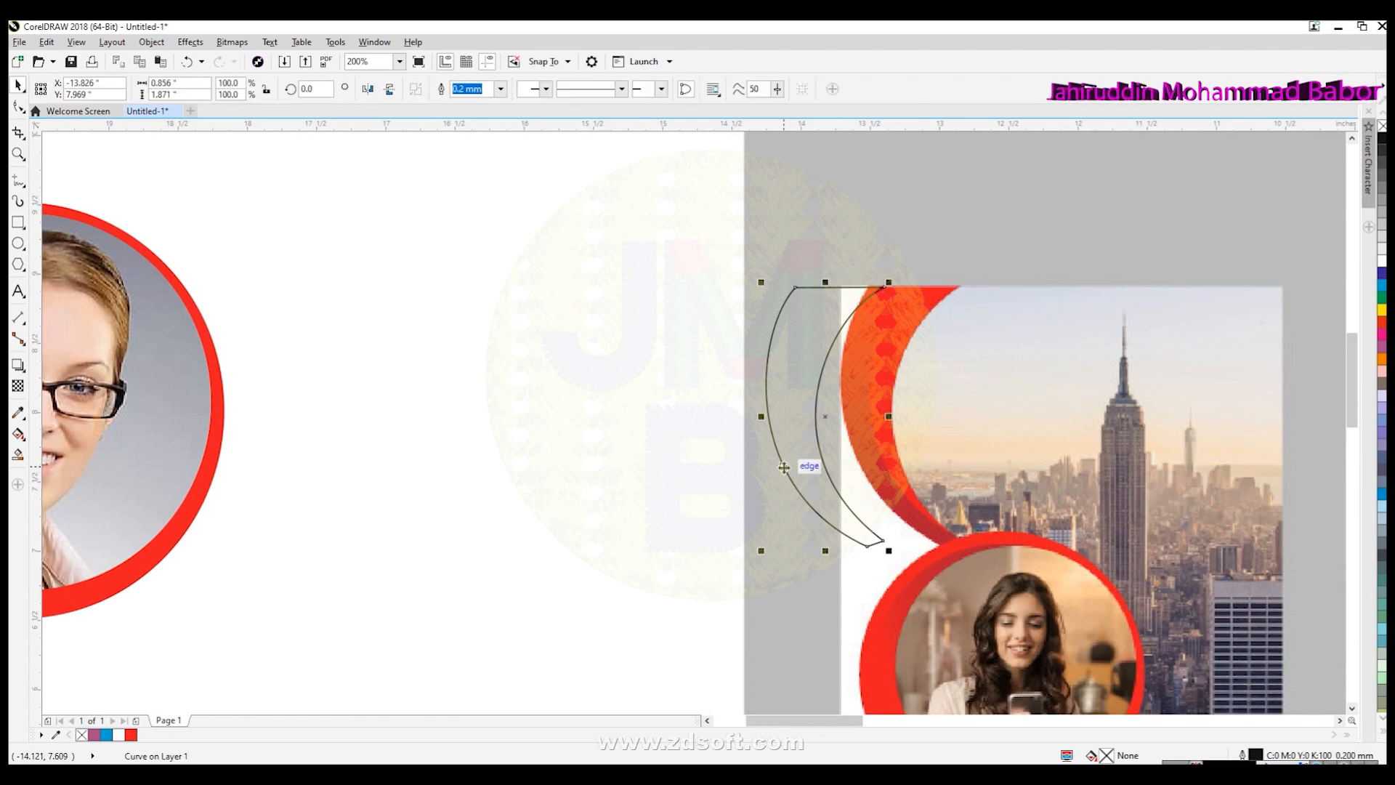
{"action": "left_click_drag", "start_coordinate": [777, 454], "coordinate": [484, 421]}
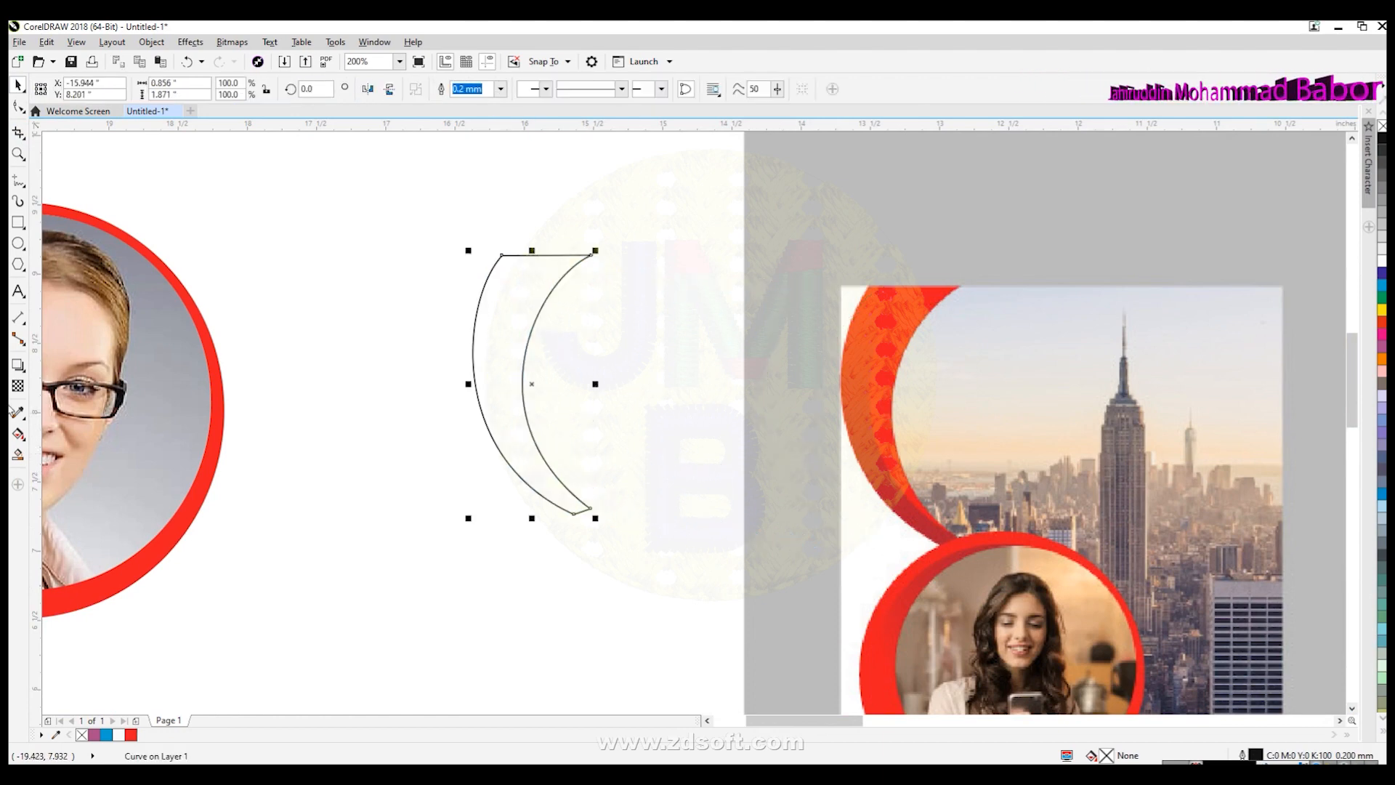
{"action": "left_click", "coordinate": [18, 413]}
{"action": "left_click", "coordinate": [894, 389]}
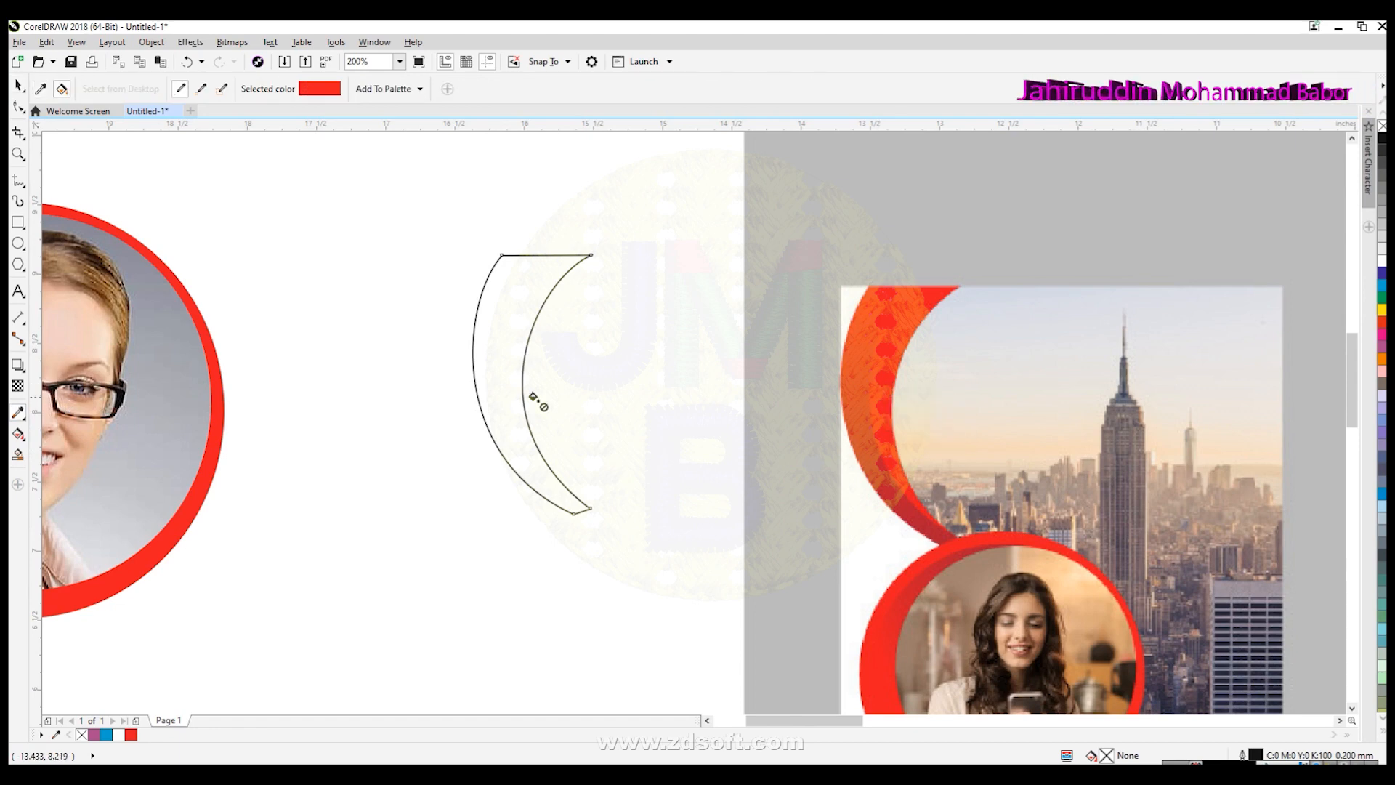
{"action": "left_click", "coordinate": [487, 363]}
{"action": "scroll", "coordinate": [654, 426], "scroll_direction": "down", "scroll_amount": 3}
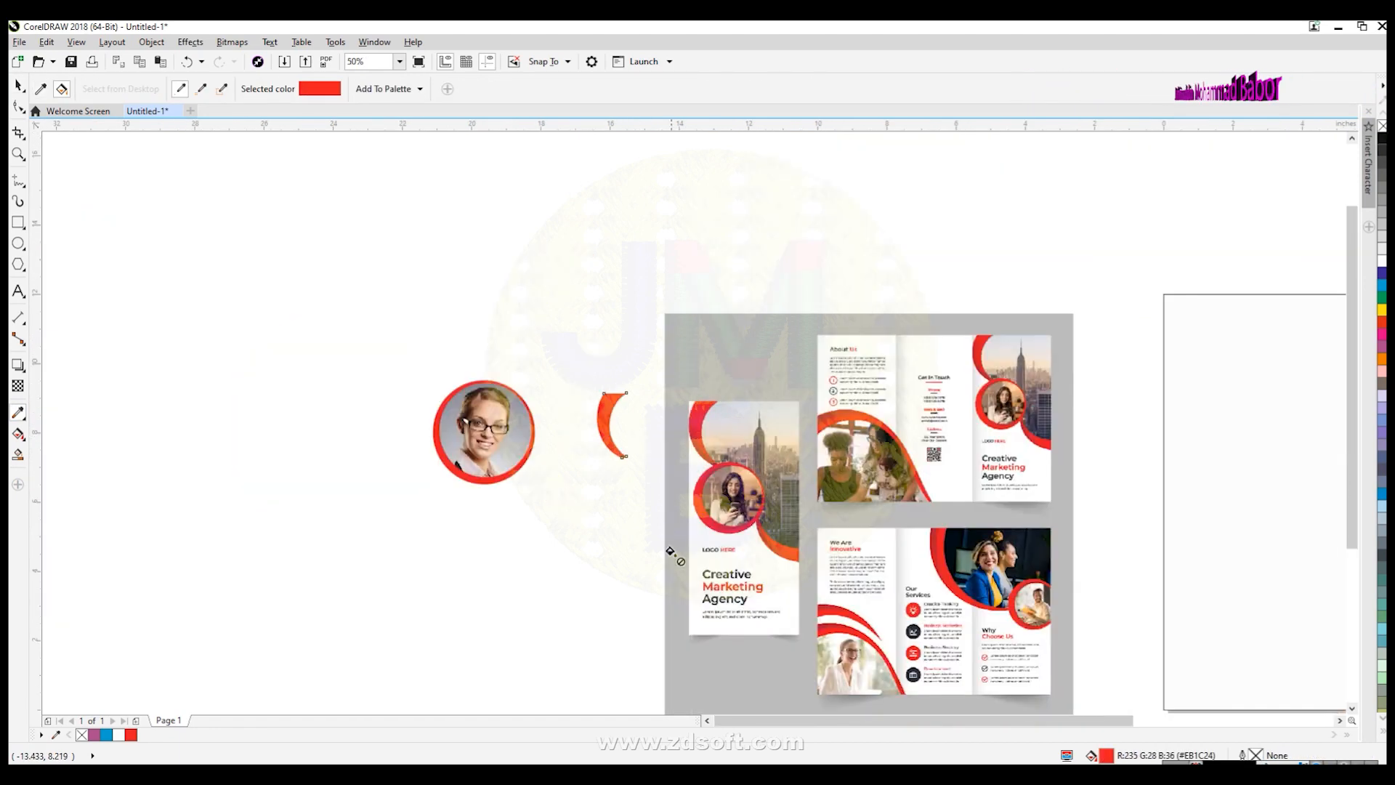
{"action": "left_click", "coordinate": [18, 87]}
Place the red crescent just above the portrait ring and drop a copy beside the portrait.
{"action": "left_click", "coordinate": [398, 518]}
{"action": "scroll", "coordinate": [776, 586], "scroll_direction": "up", "scroll_amount": 4}
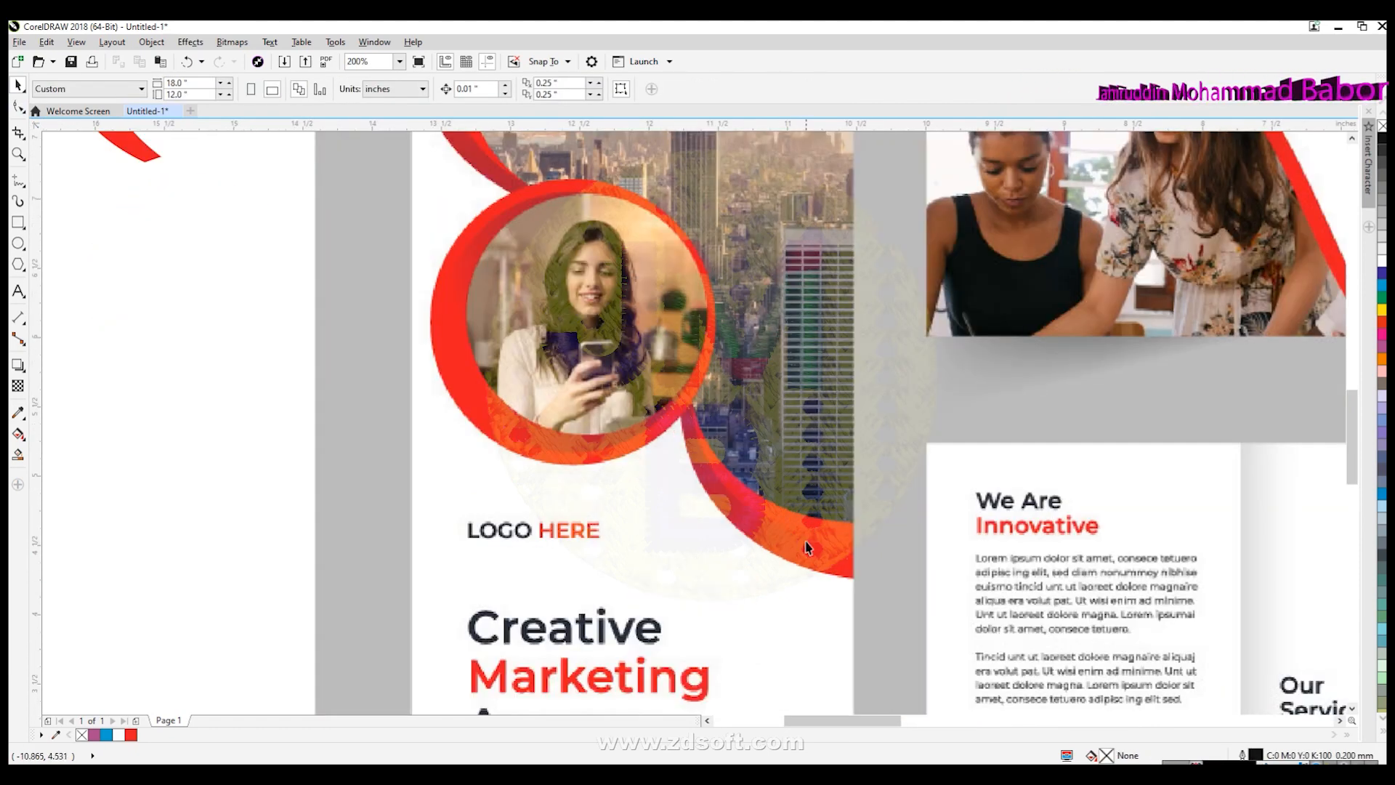
{"action": "scroll", "coordinate": [807, 545], "scroll_direction": "down", "scroll_amount": 4}
{"action": "left_click_drag", "start_coordinate": [421, 388], "coordinate": [272, 293]}
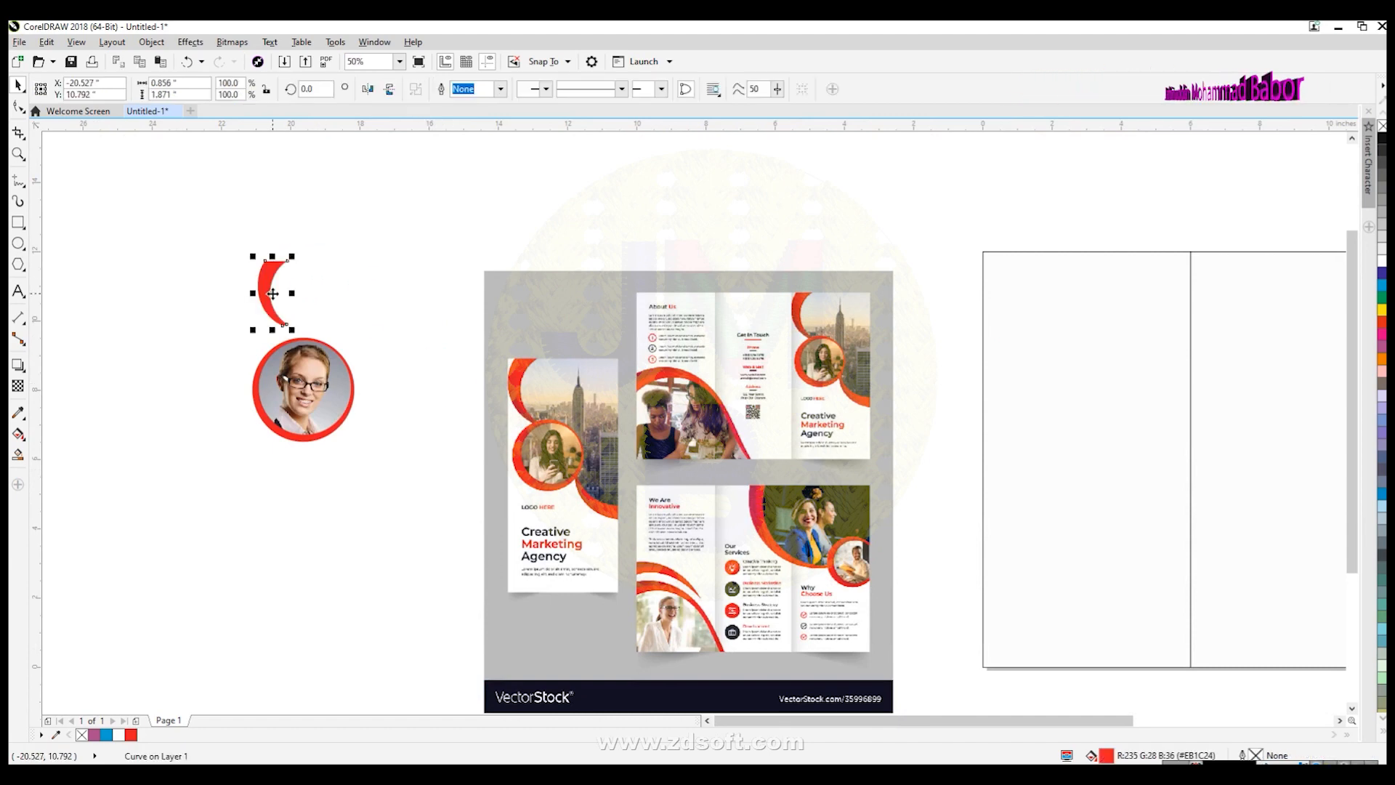
{"action": "scroll", "coordinate": [282, 278], "scroll_direction": "up", "scroll_amount": 2}
{"action": "left_click_drag", "start_coordinate": [273, 368], "coordinate": [264, 406]}
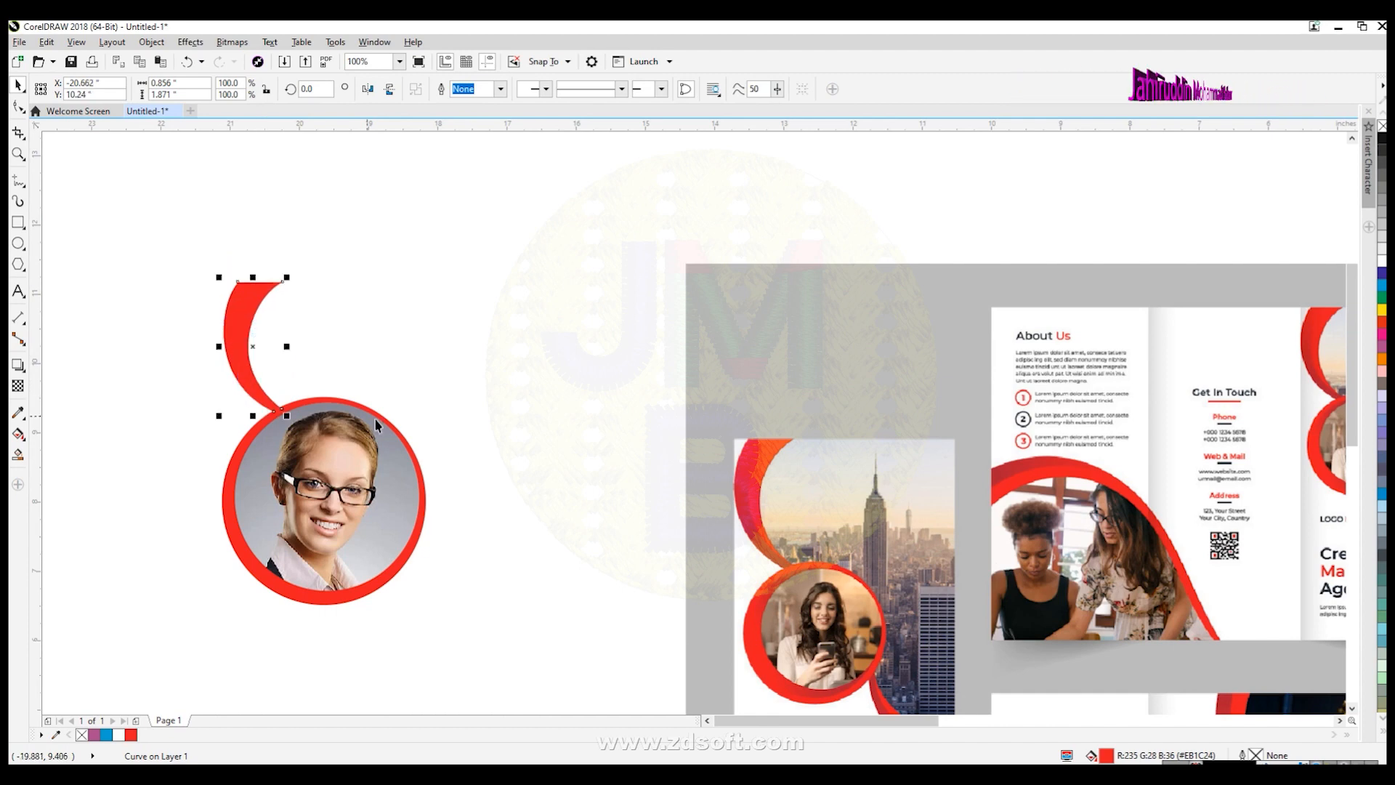
{"action": "scroll", "coordinate": [414, 458], "scroll_direction": "down", "scroll_amount": 2}
{"action": "scroll", "coordinate": [445, 415], "scroll_direction": "up", "scroll_amount": 1}
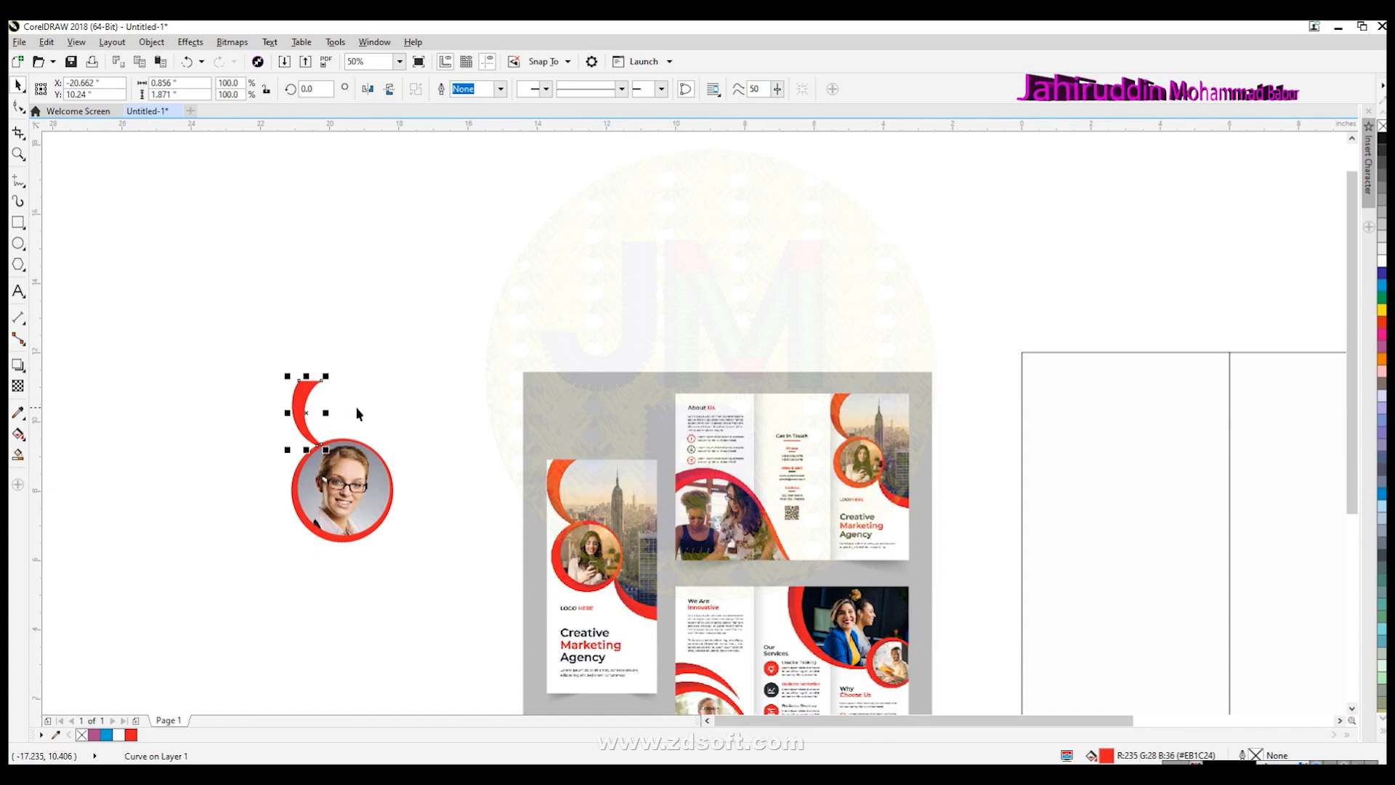
{"action": "left_click_drag", "start_coordinate": [299, 411], "coordinate": [492, 515]}
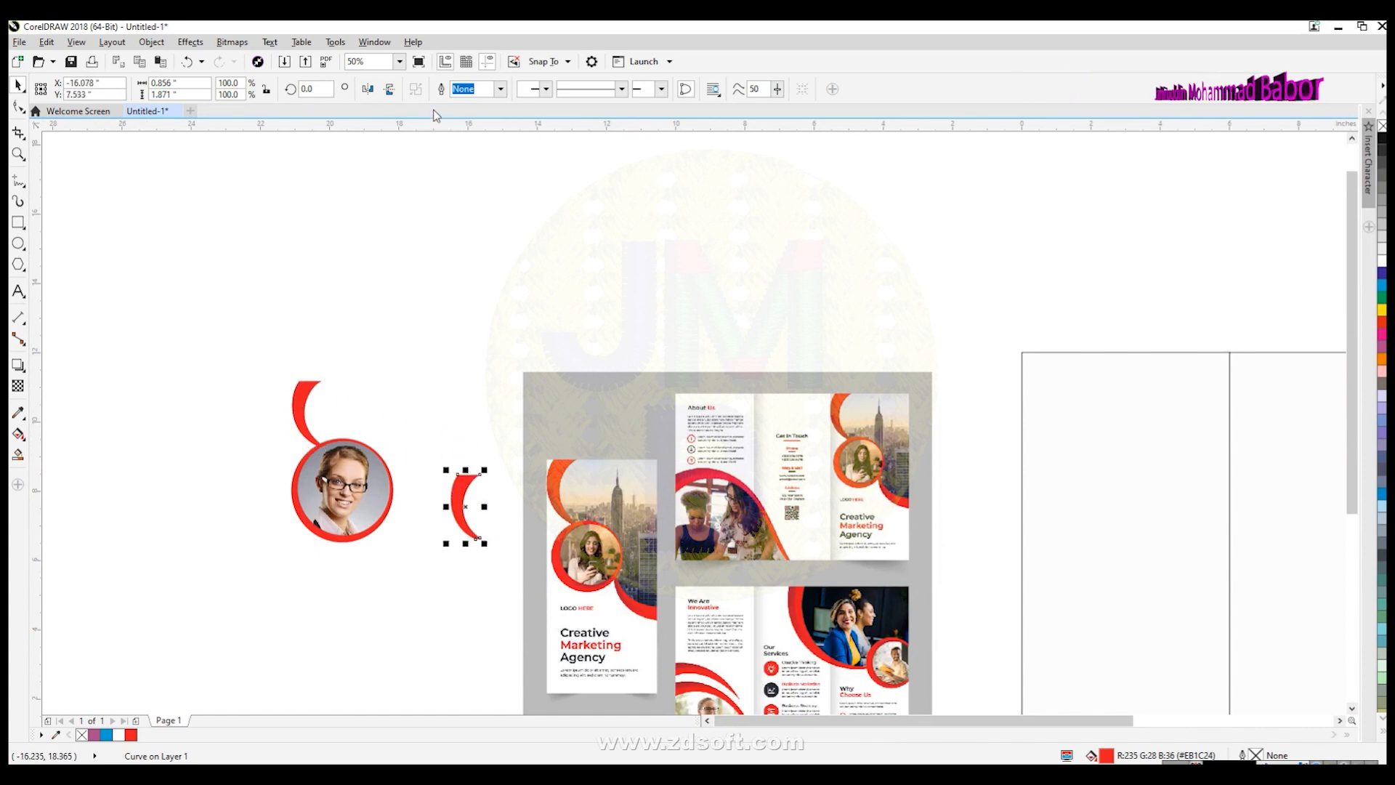
Mirror the copied arc horizontally and vertically until it faces the right way.
{"action": "left_click", "coordinate": [389, 88]}
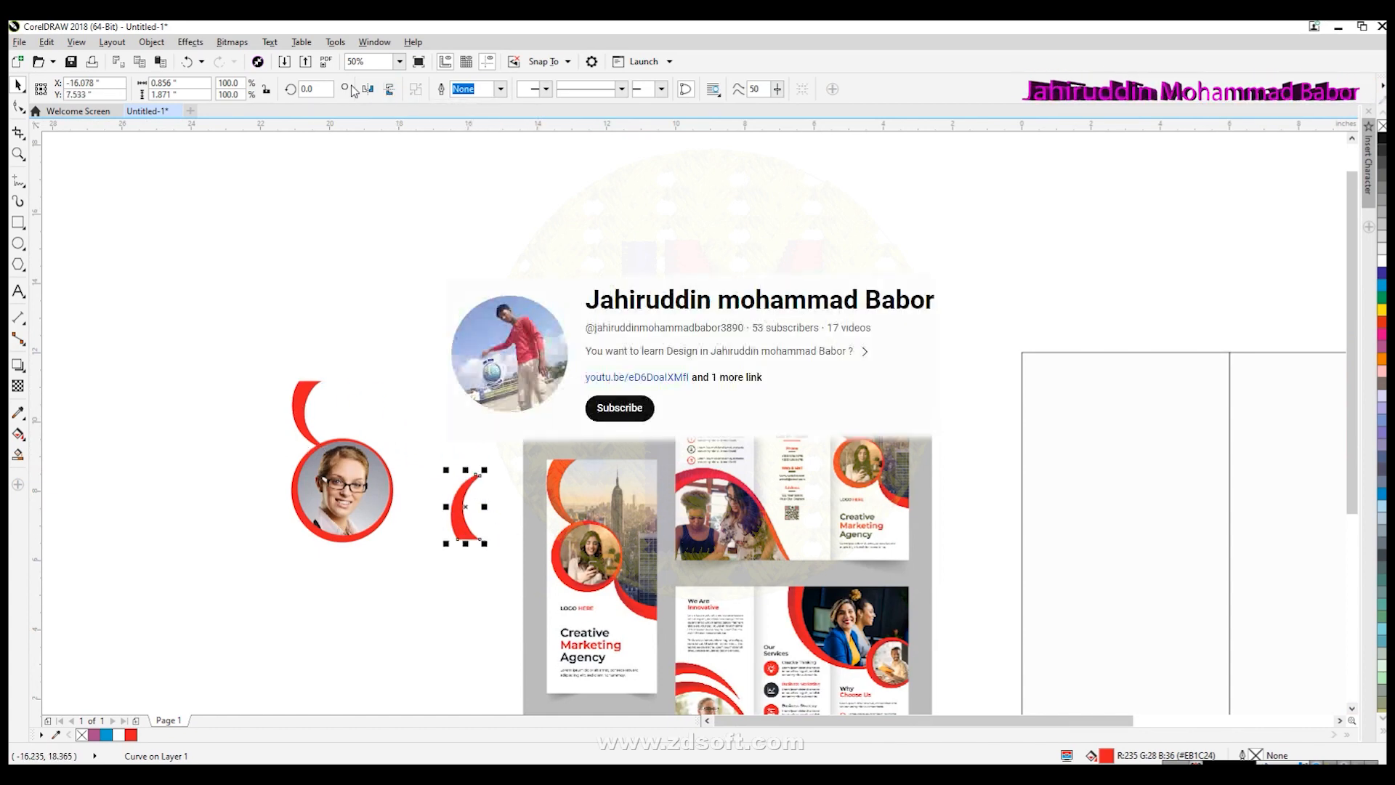
{"action": "left_click", "coordinate": [362, 87]}
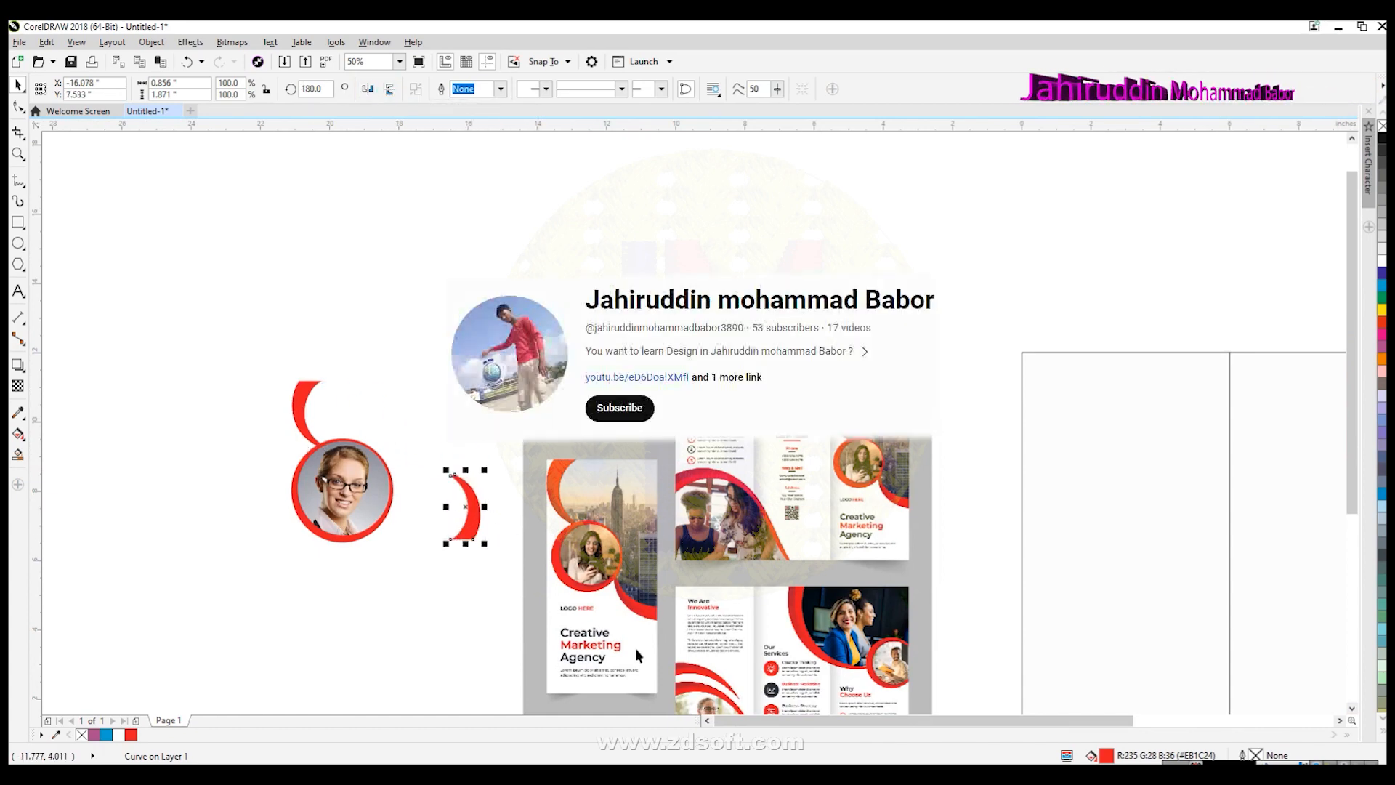
{"action": "left_click", "coordinate": [390, 90]}
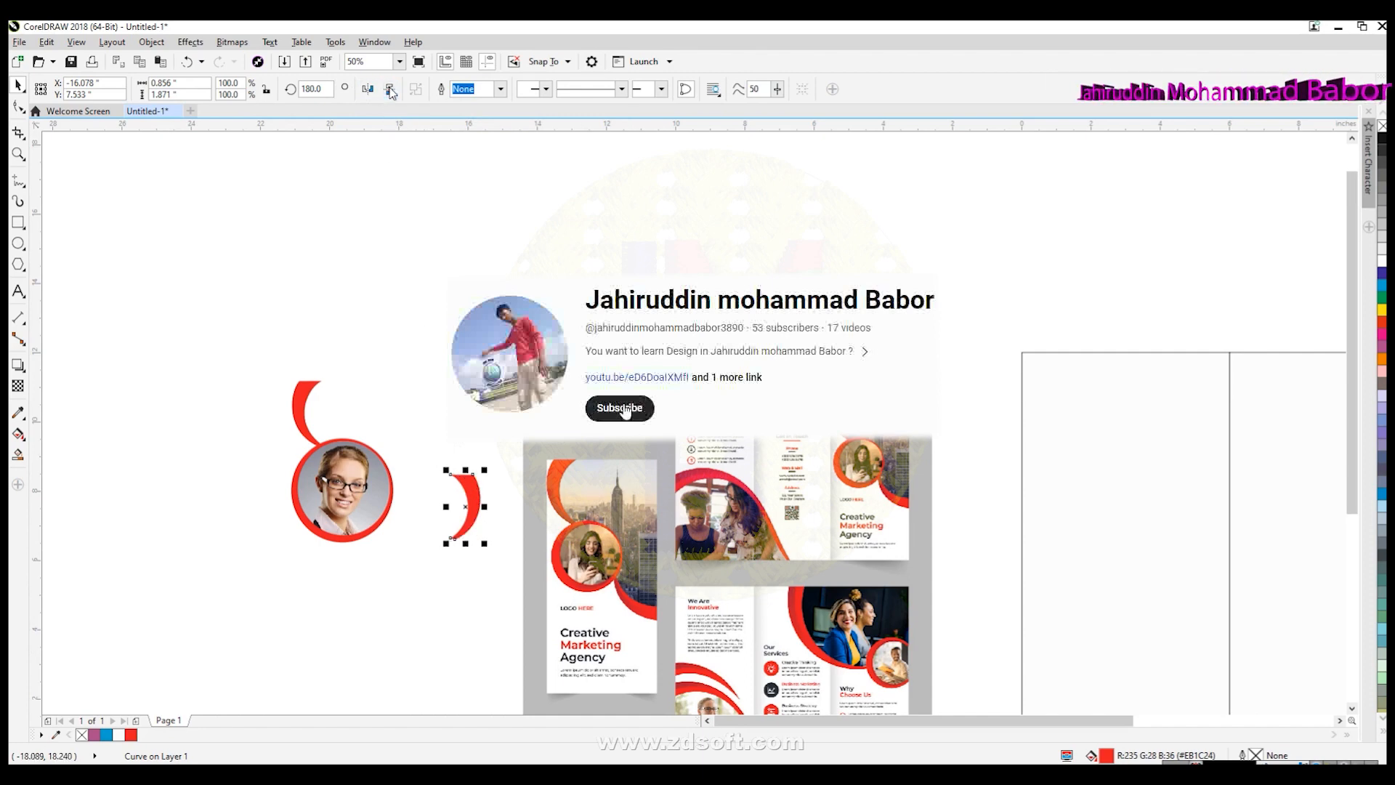
{"action": "left_click", "coordinate": [364, 90]}
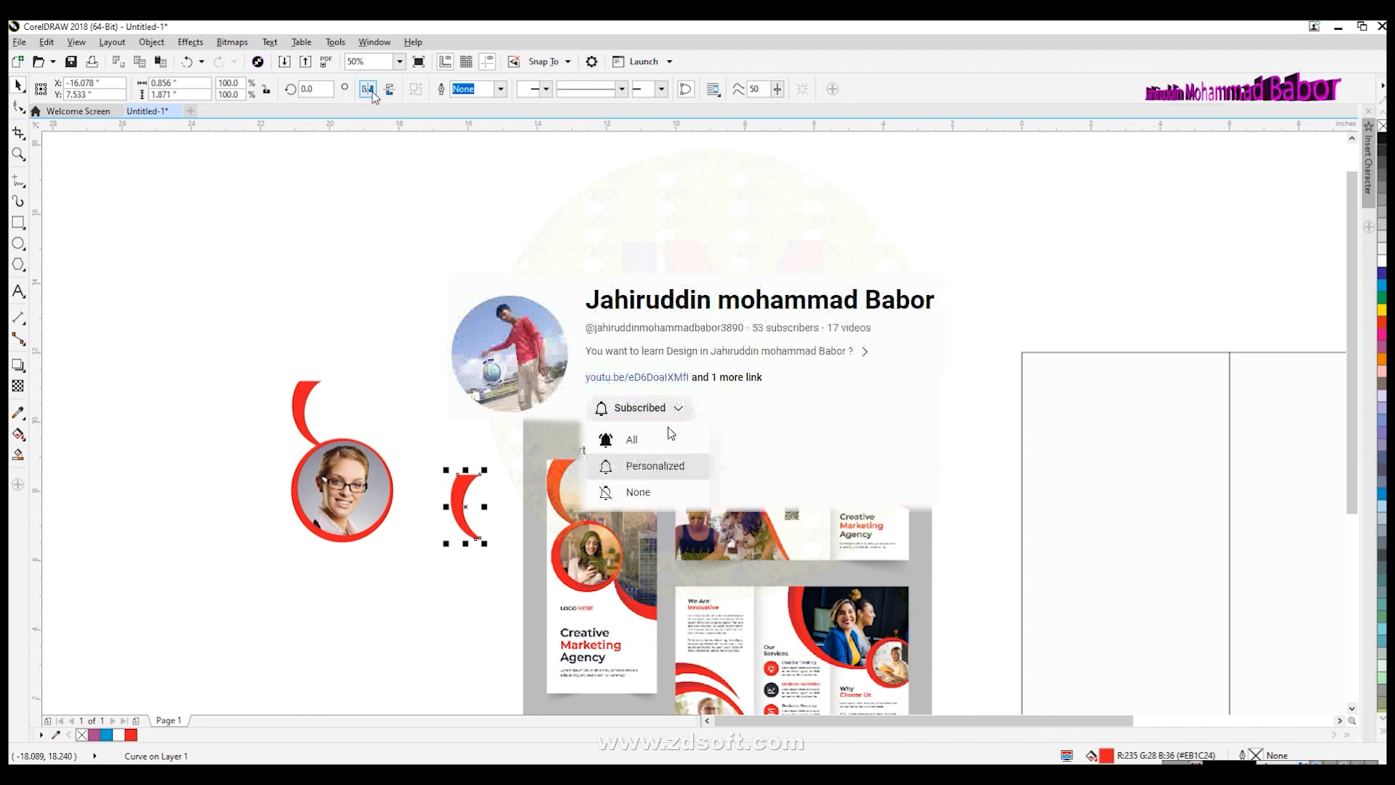
{"action": "left_click", "coordinate": [390, 90]}
{"action": "left_click", "coordinate": [390, 94]}
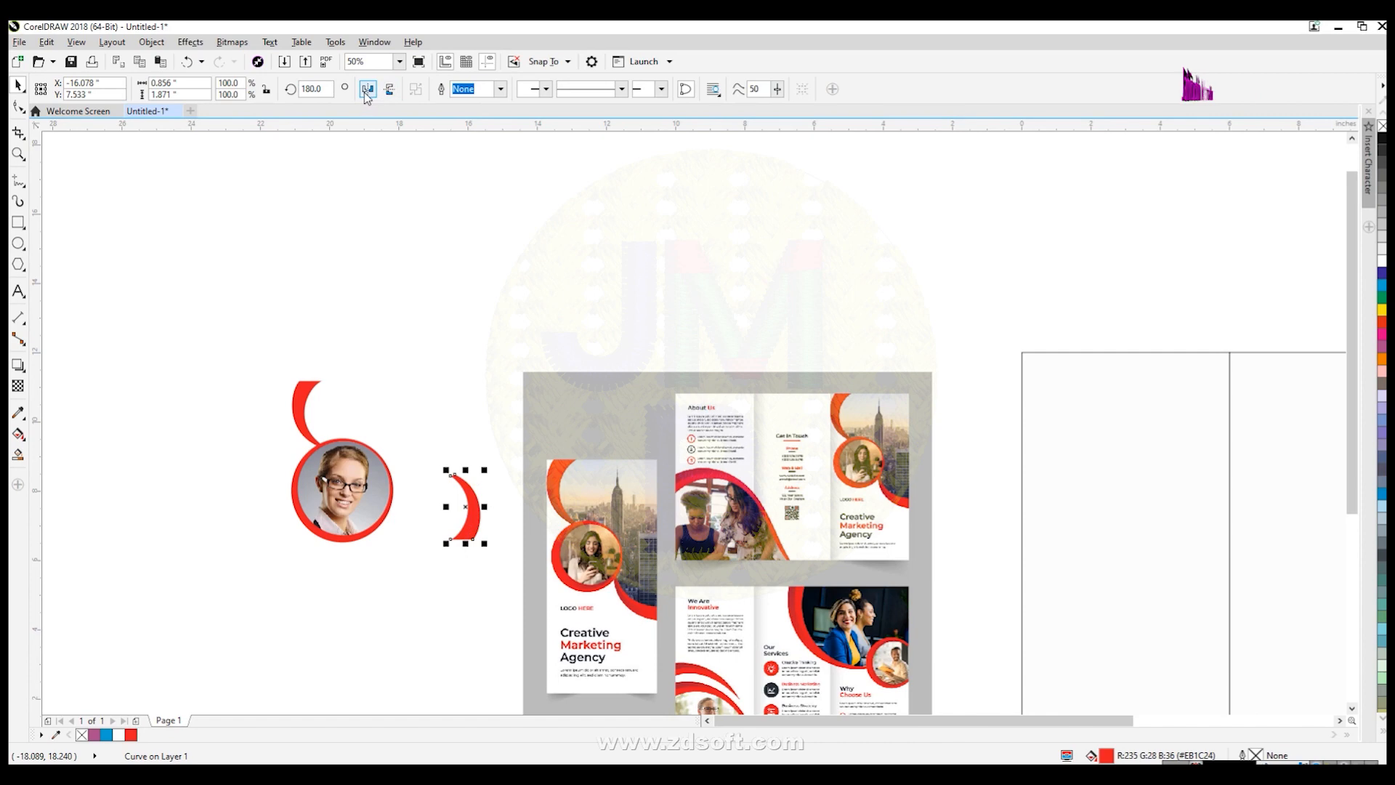
{"action": "left_click", "coordinate": [364, 94]}
Rotate the arc to 90° and move it below the portrait's red ring.
{"action": "left_click", "coordinate": [309, 89]}
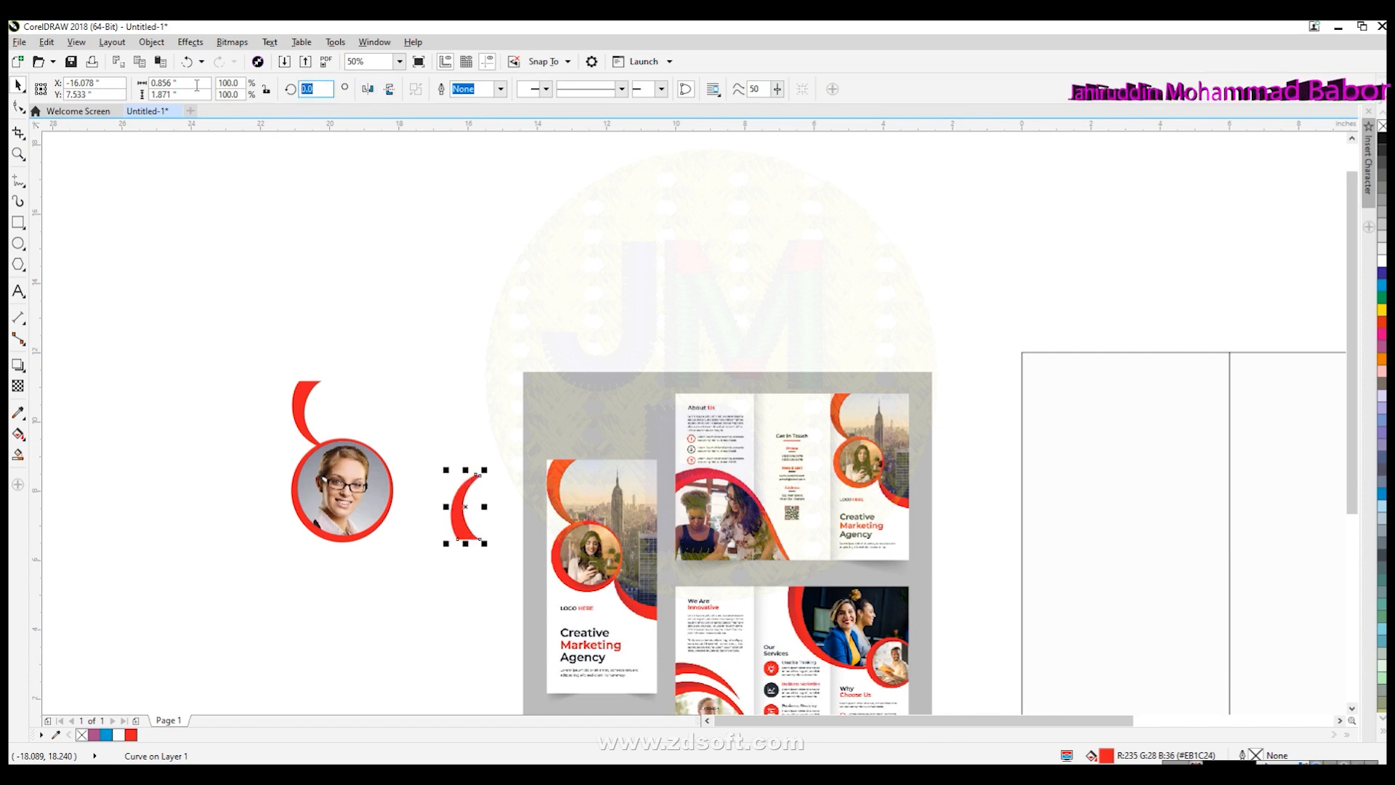
{"action": "type", "text": "90"}
{"action": "key", "text": "Return"}
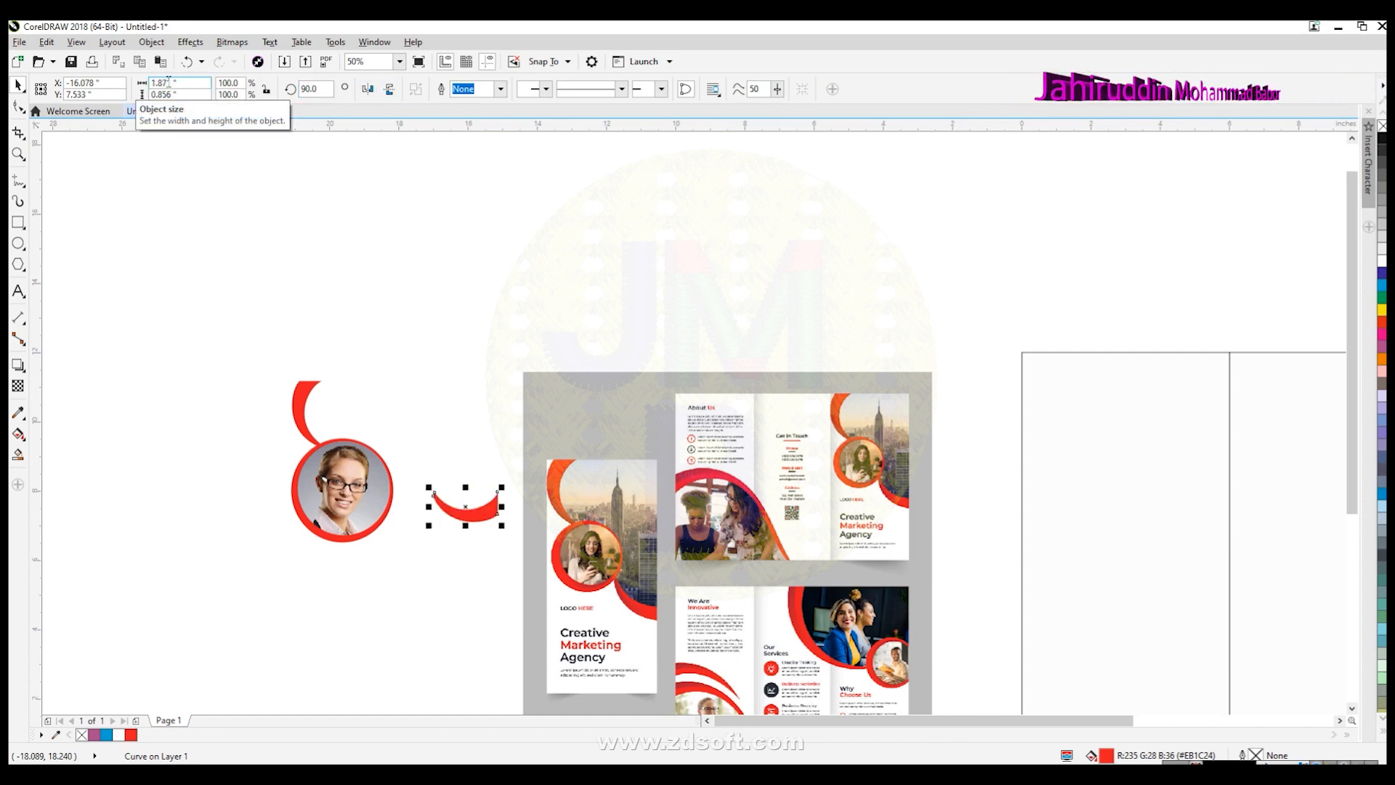
{"action": "left_click", "coordinate": [473, 616]}
{"action": "scroll", "coordinate": [412, 544], "scroll_direction": "up", "scroll_amount": 2}
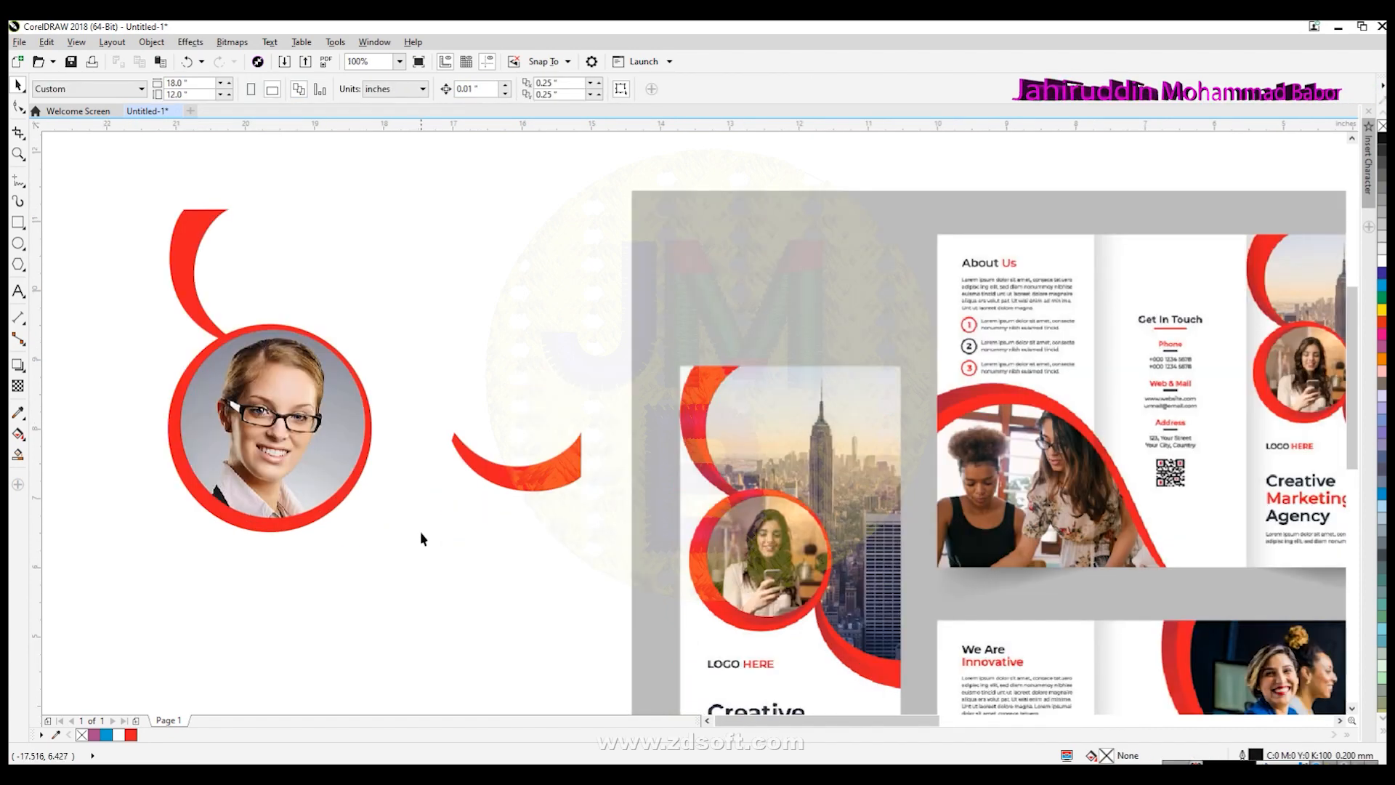
{"action": "left_click_drag", "start_coordinate": [513, 484], "coordinate": [403, 551]}
{"action": "left_click", "coordinate": [545, 586]}
{"action": "scroll", "coordinate": [545, 586], "scroll_direction": "down", "scroll_amount": 4}
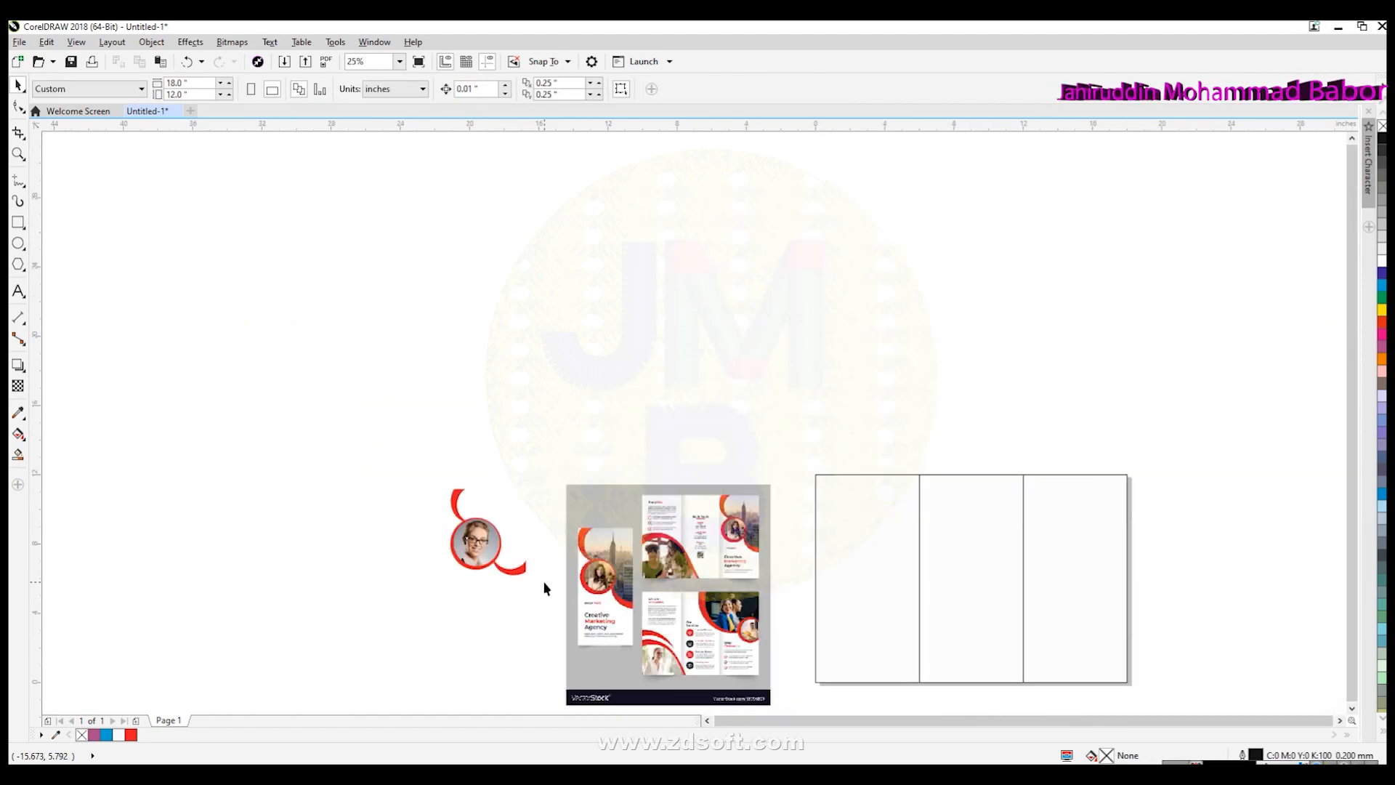
{"action": "scroll", "coordinate": [545, 587], "scroll_direction": "up", "scroll_amount": 1}
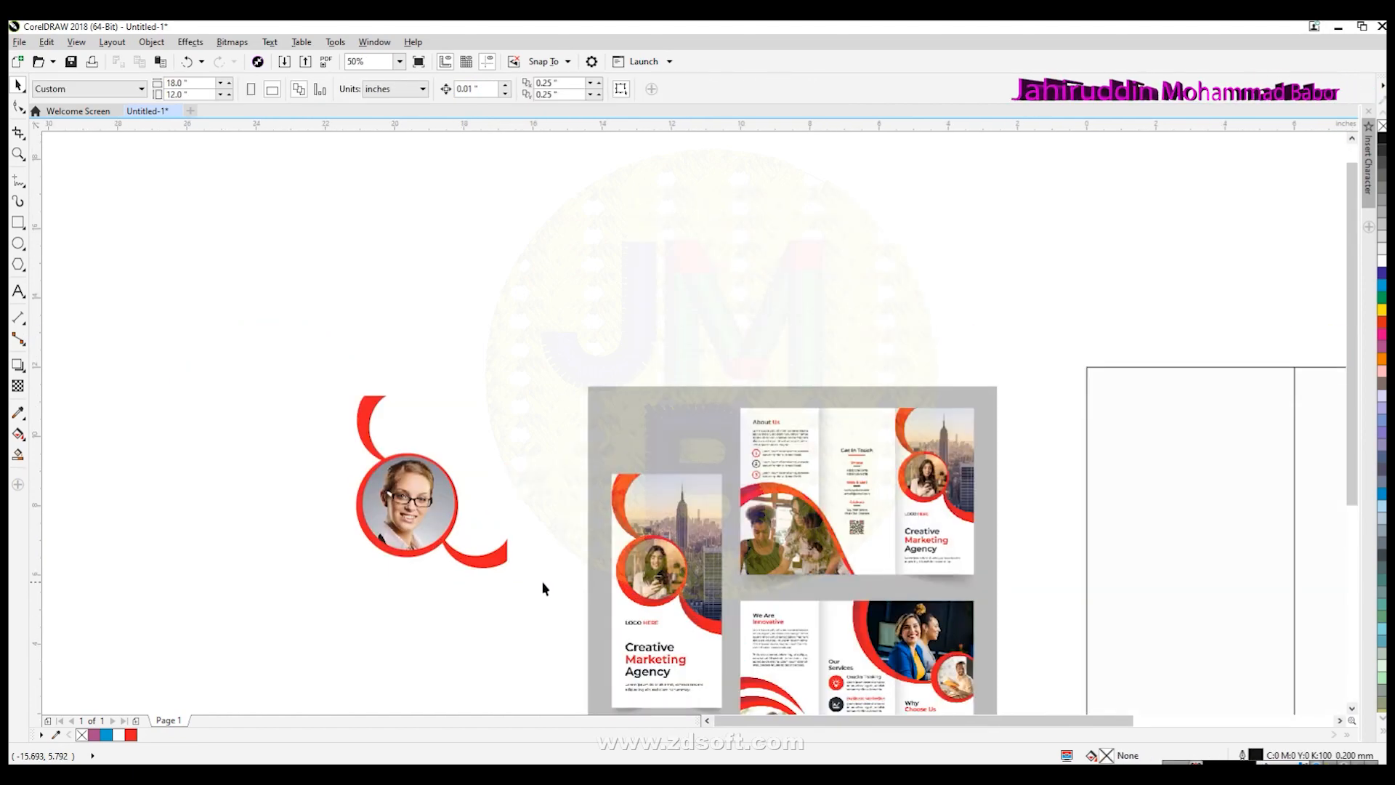
Pivot the arc on its left end to about 71° so it joins the ring's lower right.
{"action": "left_click", "coordinate": [499, 565]}
{"action": "scroll", "coordinate": [500, 570], "scroll_direction": "up", "scroll_amount": 1}
{"action": "left_click", "coordinate": [484, 572]}
{"action": "left_click_drag", "start_coordinate": [450, 540], "coordinate": [386, 509]}
{"action": "left_click_drag", "start_coordinate": [518, 574], "coordinate": [500, 621]}
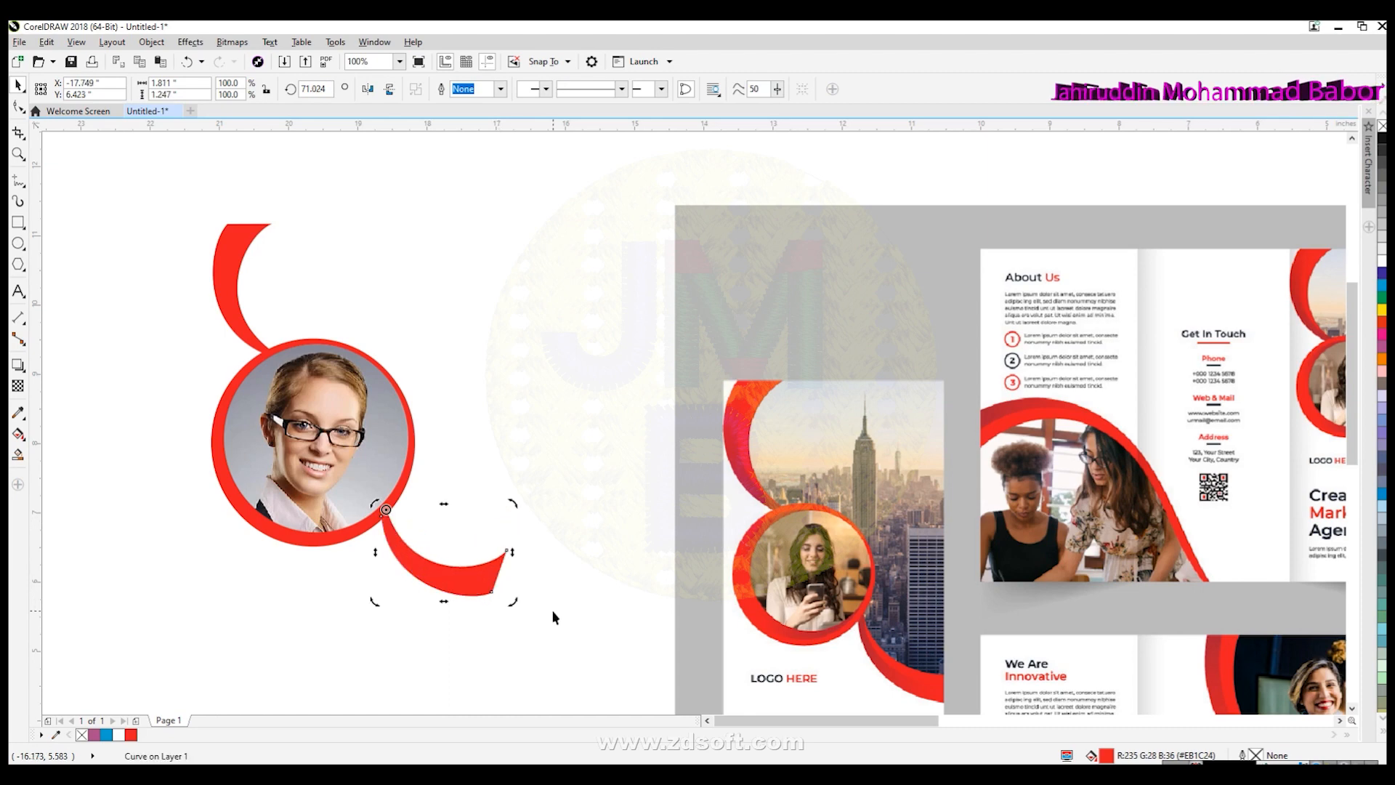
{"action": "scroll", "coordinate": [495, 605], "scroll_direction": "up", "scroll_amount": 2}
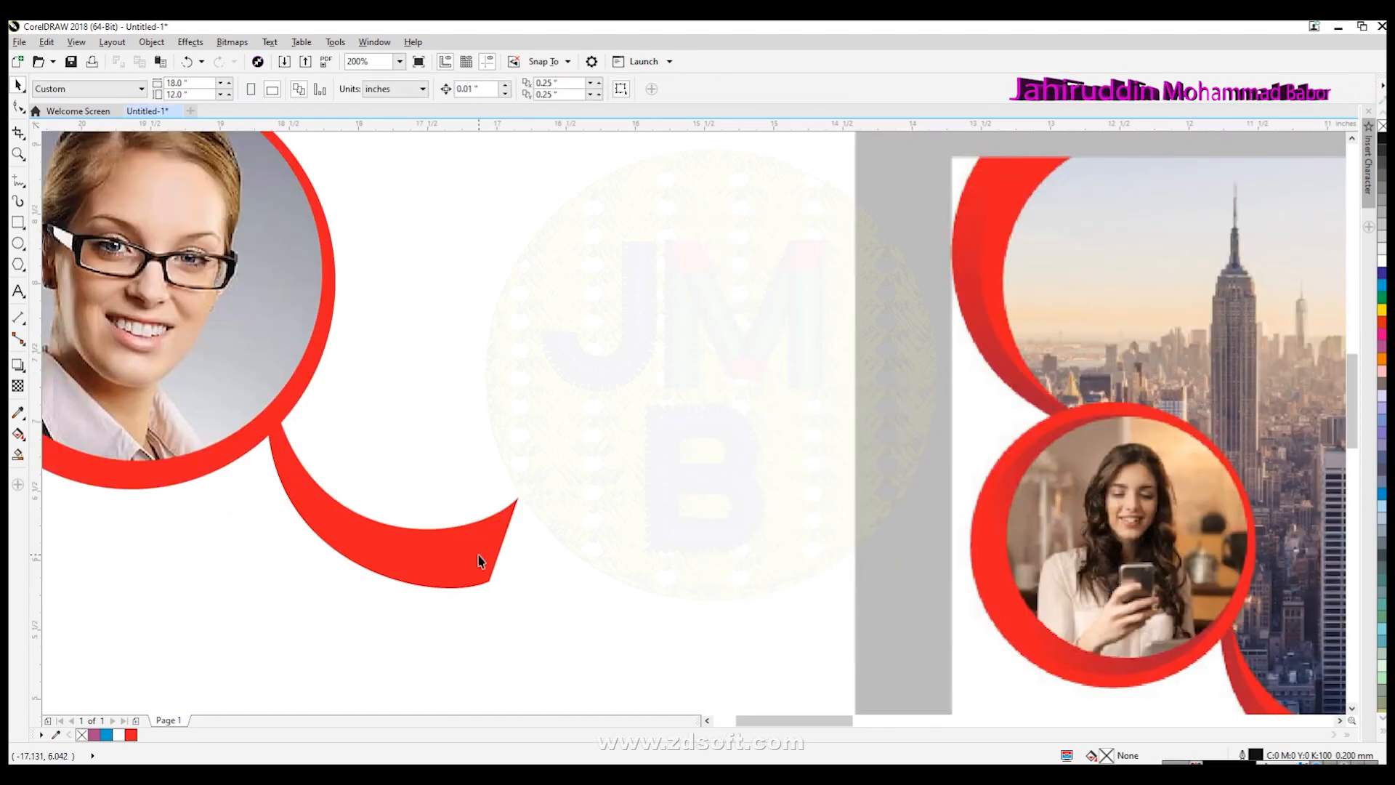
{"action": "left_click", "coordinate": [21, 111]}
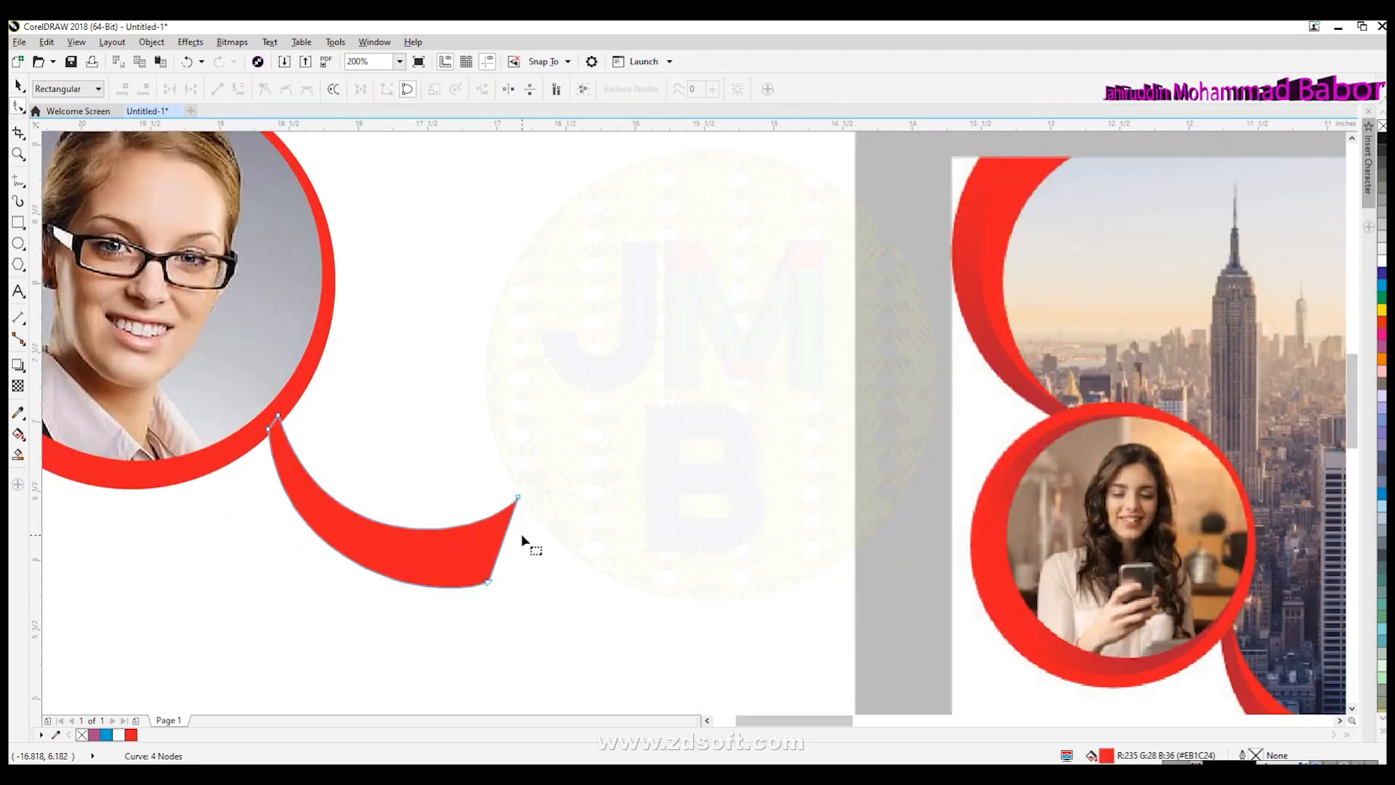
Pull the lower swoosh's top-right corner node leftward, then nudge it slightly further left.
{"action": "scroll", "coordinate": [521, 534], "scroll_direction": "up", "scroll_amount": 2}
{"action": "left_click_drag", "start_coordinate": [514, 461], "coordinate": [470, 462]}
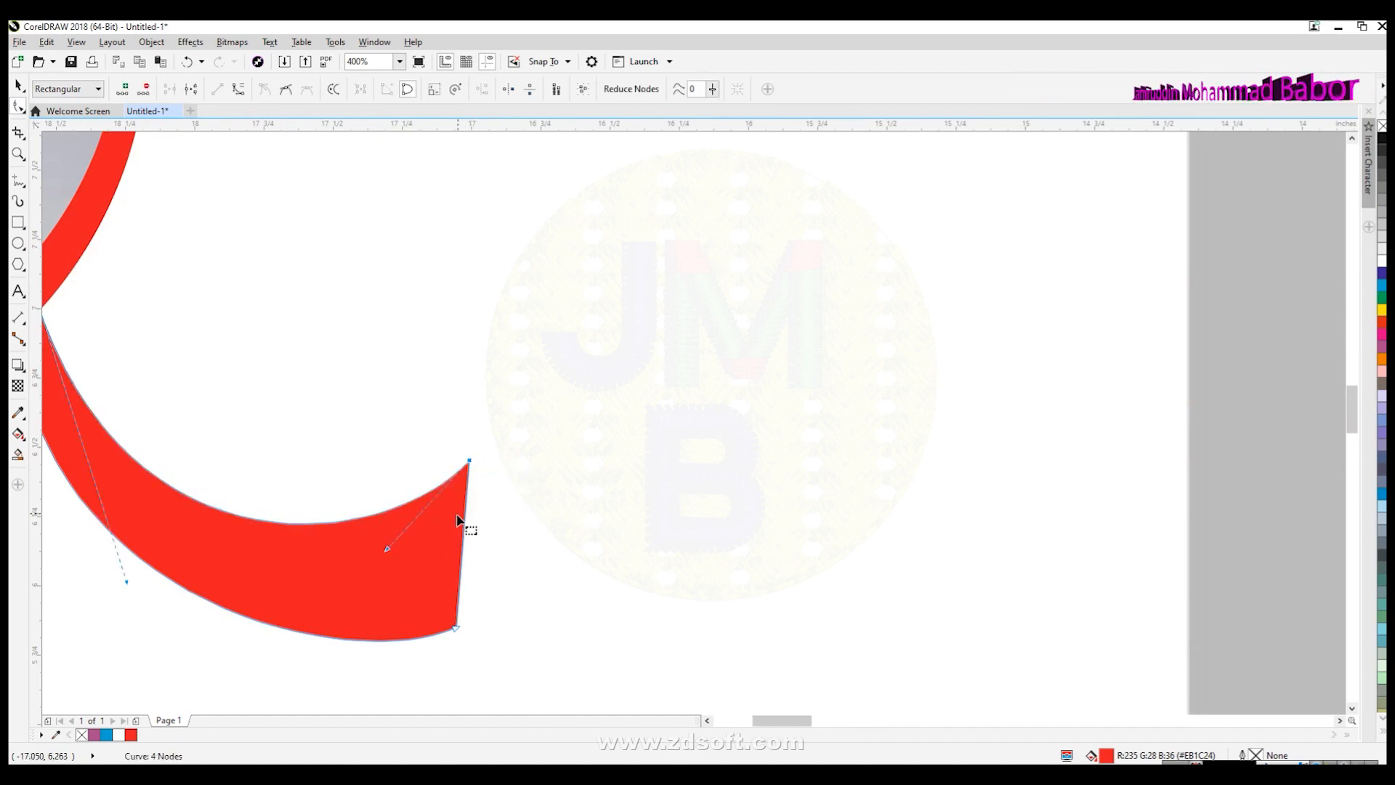
{"action": "left_click", "coordinate": [1353, 709]}
{"action": "left_click", "coordinate": [1353, 708]}
{"action": "scroll", "coordinate": [486, 567], "scroll_direction": "up", "scroll_amount": 1}
{"action": "scroll", "coordinate": [404, 254], "scroll_direction": "down", "scroll_amount": 1}
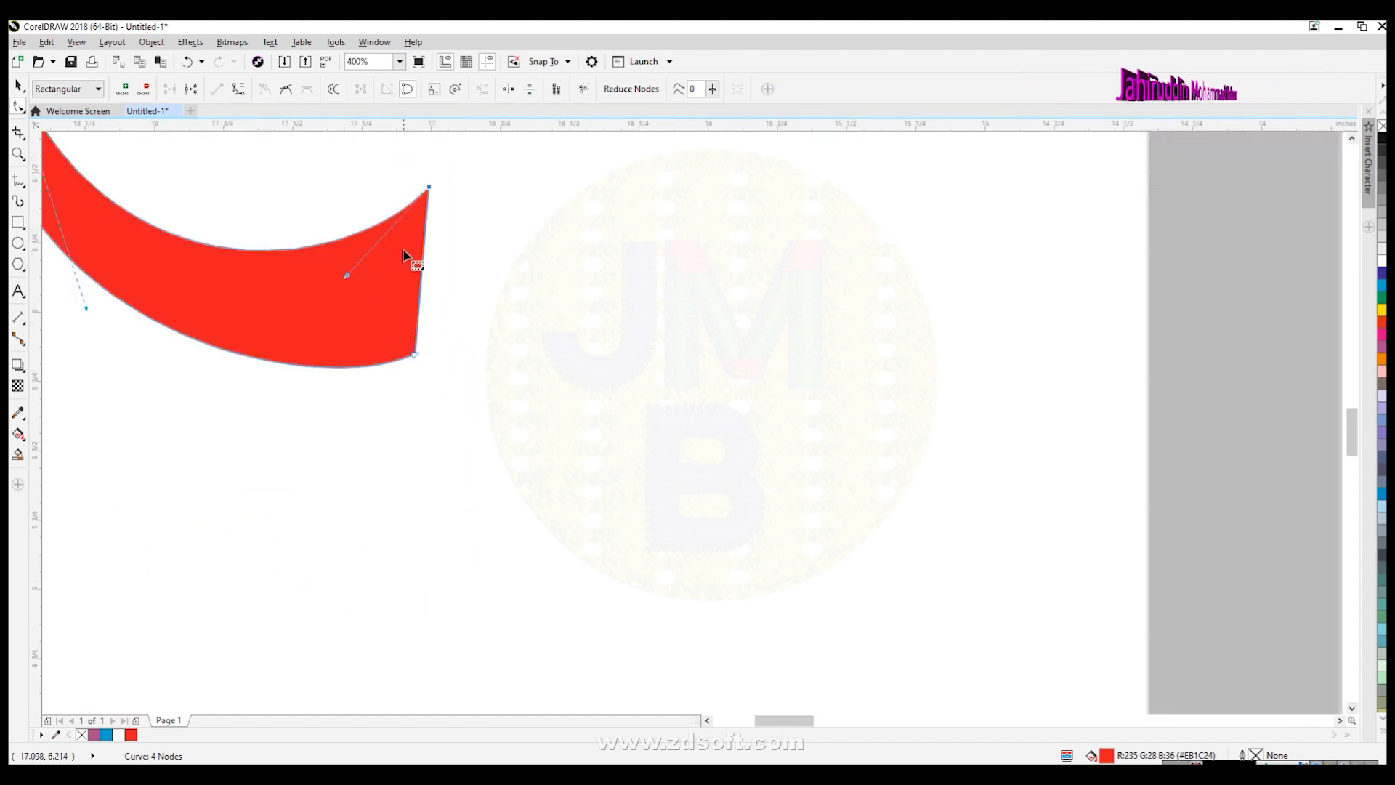
{"action": "left_click_drag", "start_coordinate": [429, 190], "coordinate": [423, 192]}
{"action": "scroll", "coordinate": [424, 386], "scroll_direction": "down", "scroll_amount": 5}
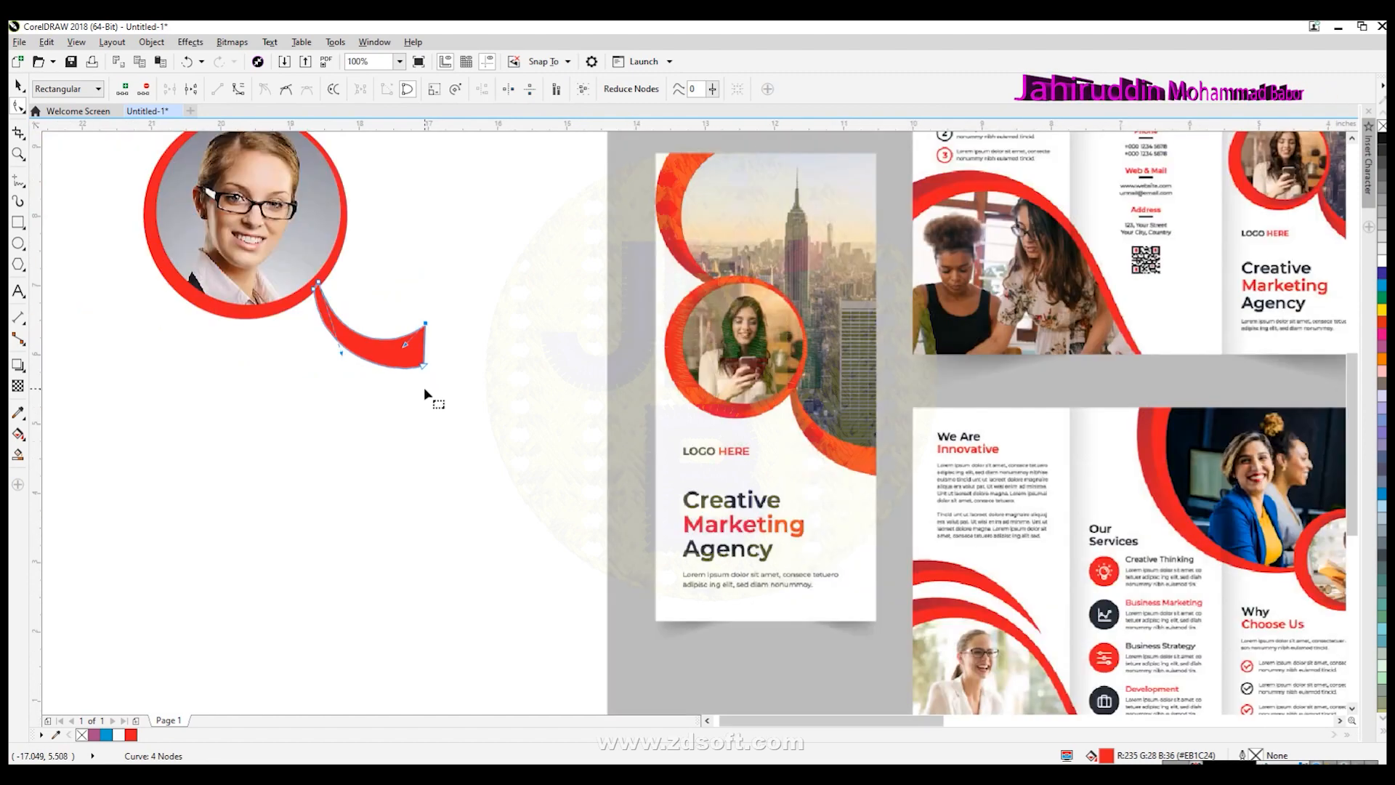
{"action": "key", "text": "space"}
Shift the bottom-right and top-right nodes slightly right for a nearly vertical cut, then deselect.
{"action": "scroll", "coordinate": [426, 402], "scroll_direction": "up", "scroll_amount": 3}
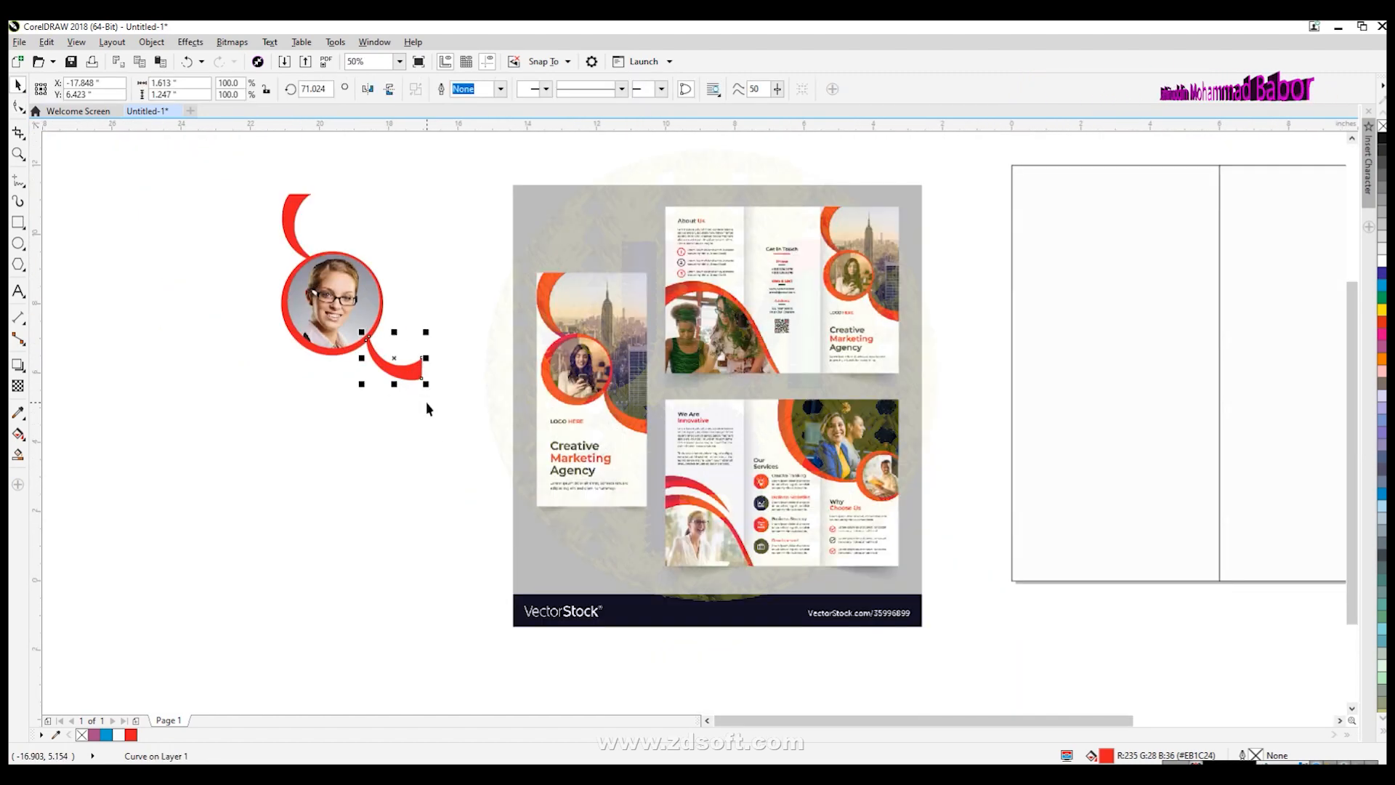
{"action": "left_click", "coordinate": [19, 108]}
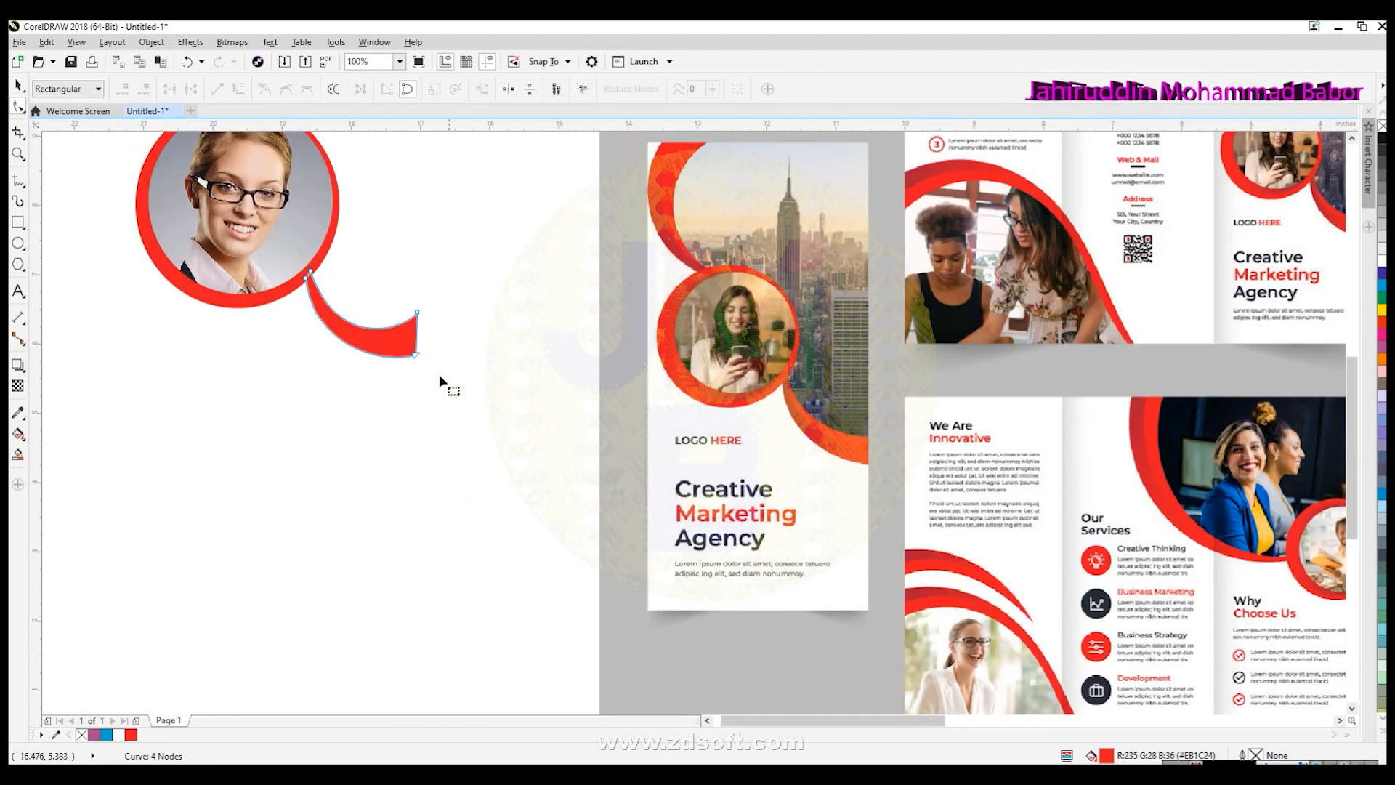
{"action": "scroll", "coordinate": [421, 352], "scroll_direction": "up", "scroll_amount": 3}
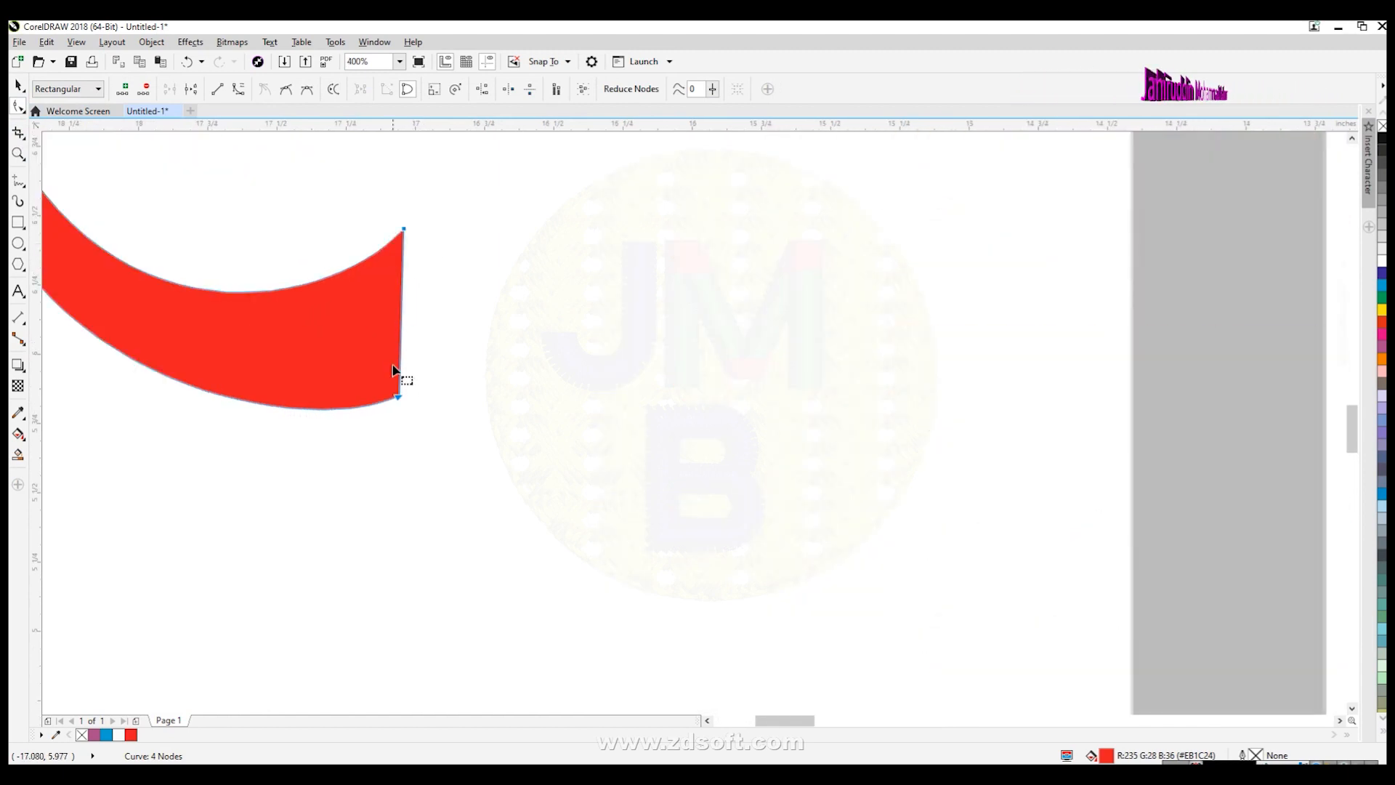
{"action": "left_click_drag", "start_coordinate": [404, 400], "coordinate": [472, 398]}
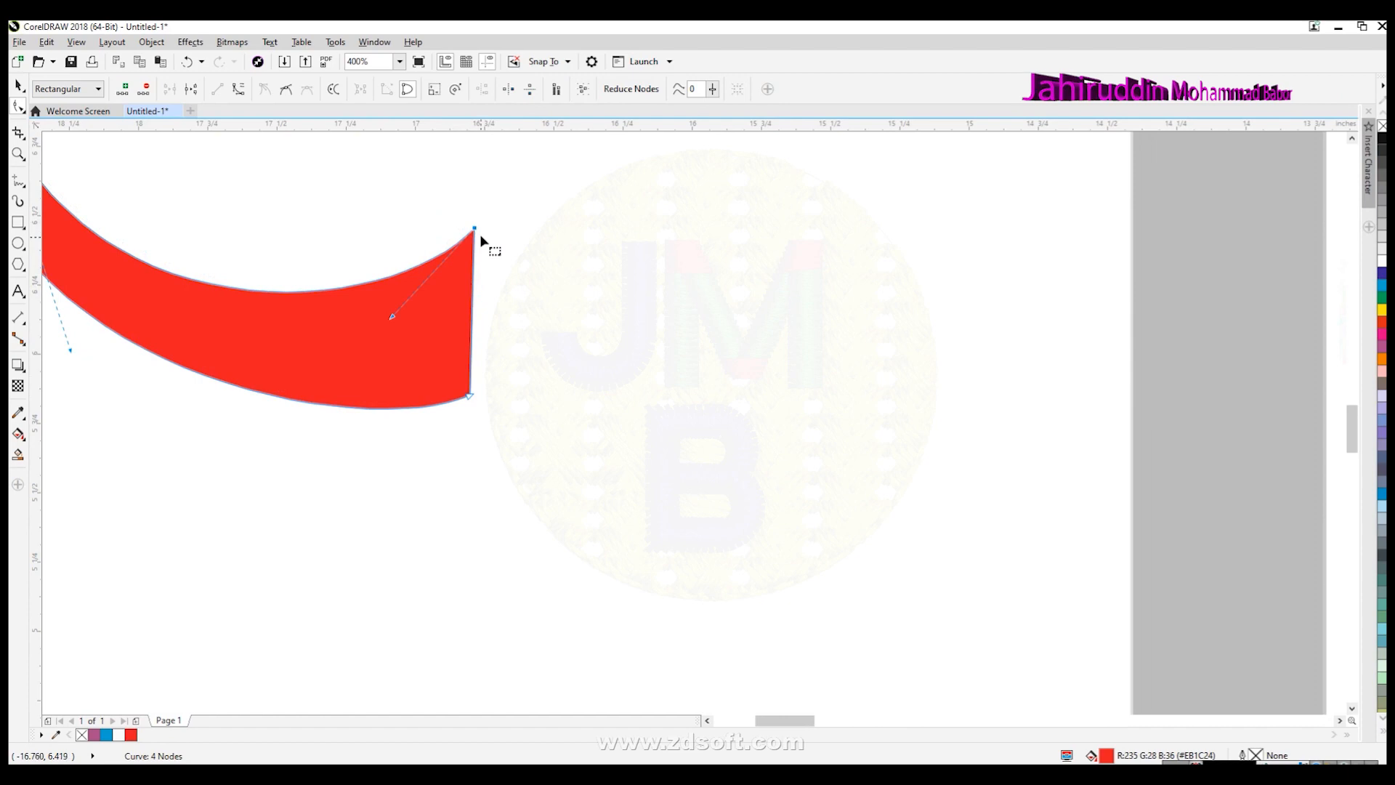
{"action": "left_click", "coordinate": [473, 229]}
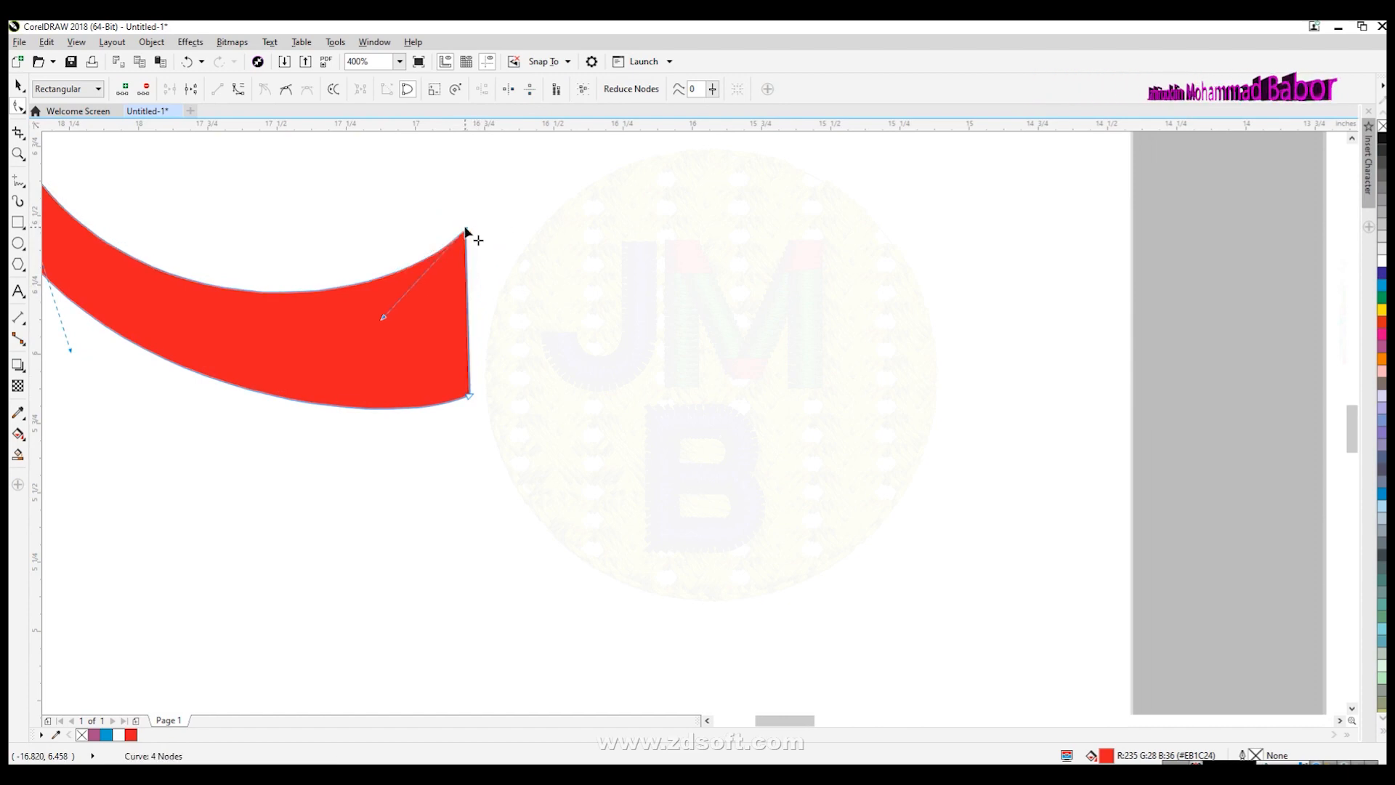
{"action": "scroll", "coordinate": [465, 232], "scroll_direction": "up", "scroll_amount": 2}
{"action": "left_click_drag", "start_coordinate": [464, 231], "coordinate": [471, 232]}
{"action": "key", "text": "space"}
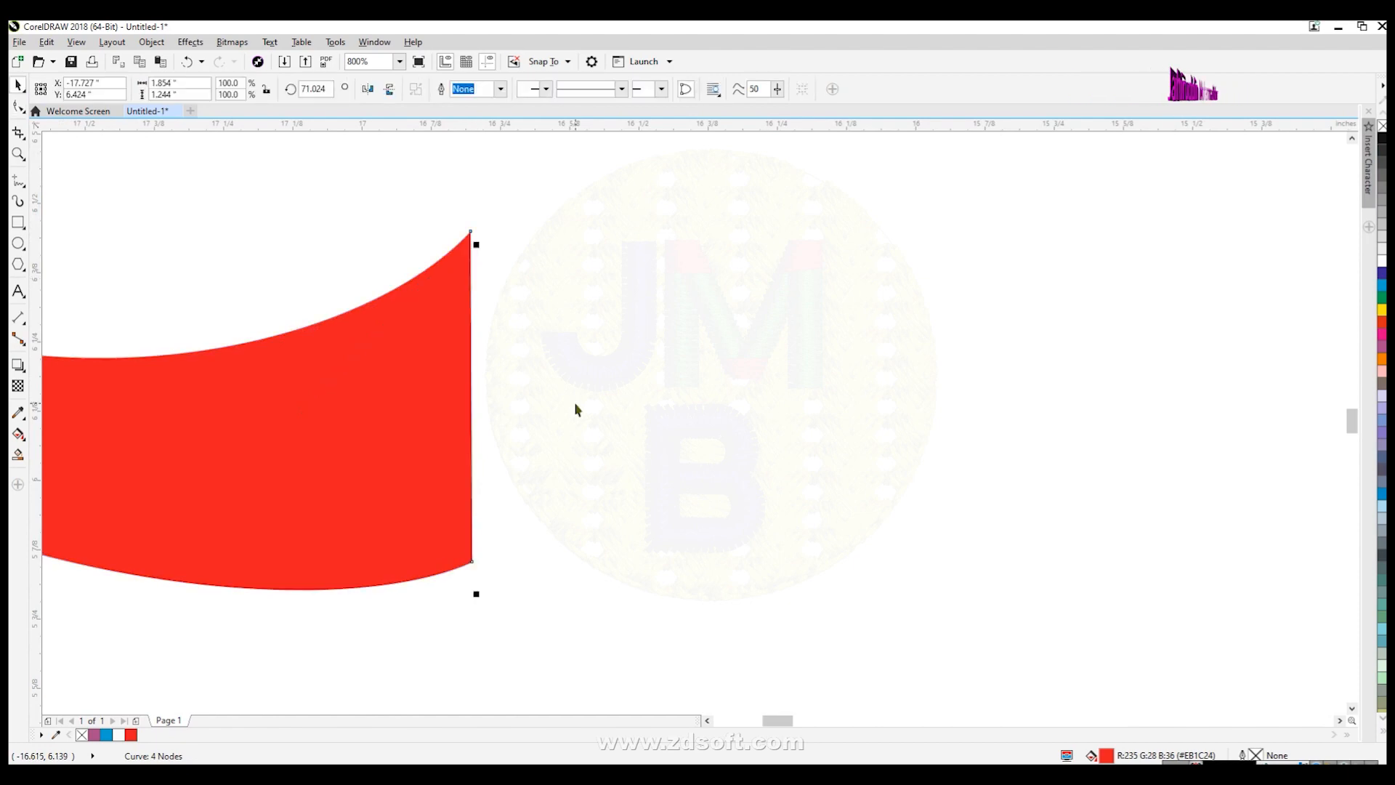
{"action": "scroll", "coordinate": [574, 402], "scroll_direction": "down", "scroll_amount": 5}
{"action": "left_click", "coordinate": [367, 174]}
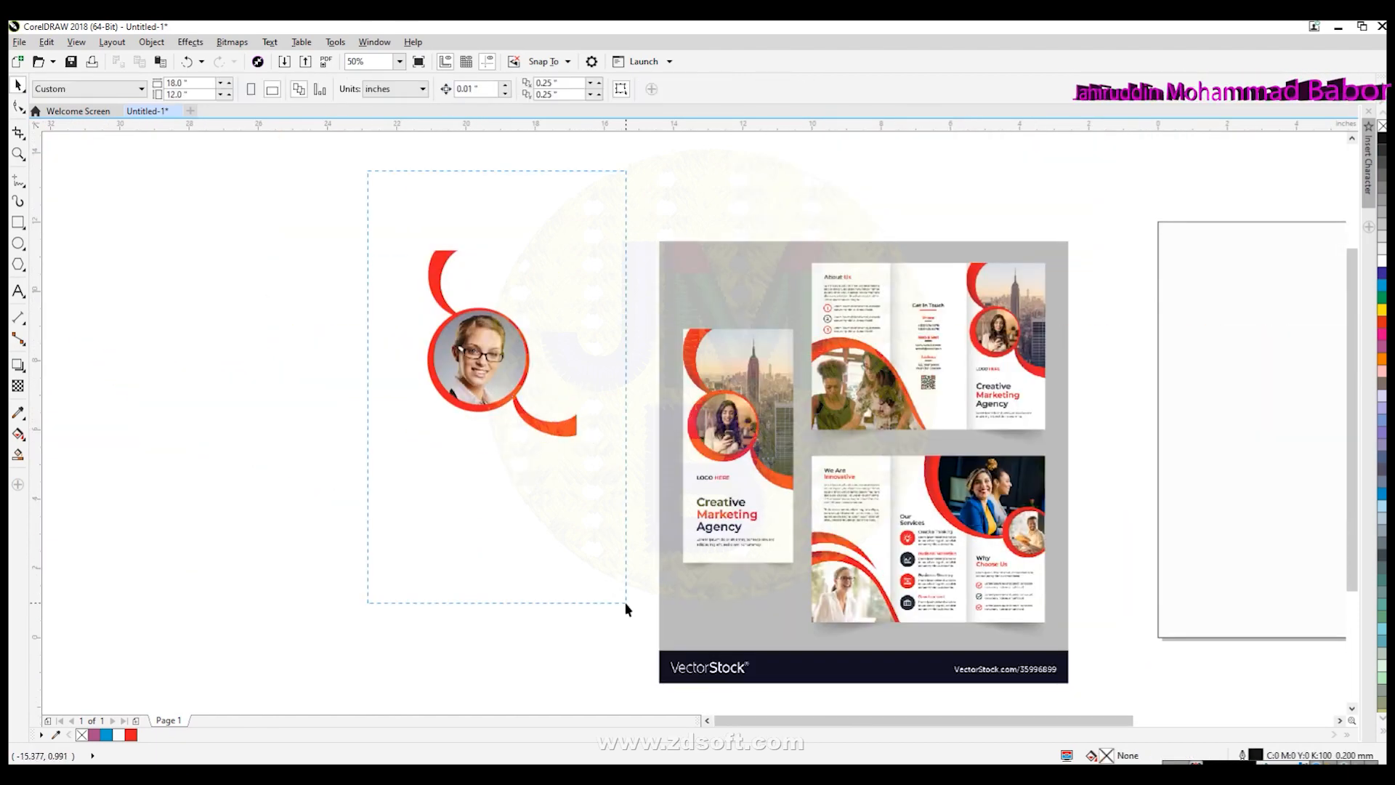
Move the portrait and both red swooshes into the page's top-left corner, enlarged to the first panel's edge.
{"action": "left_click_drag", "start_coordinate": [626, 603], "coordinate": [626, 603]}
{"action": "left_click", "coordinate": [564, 515]}
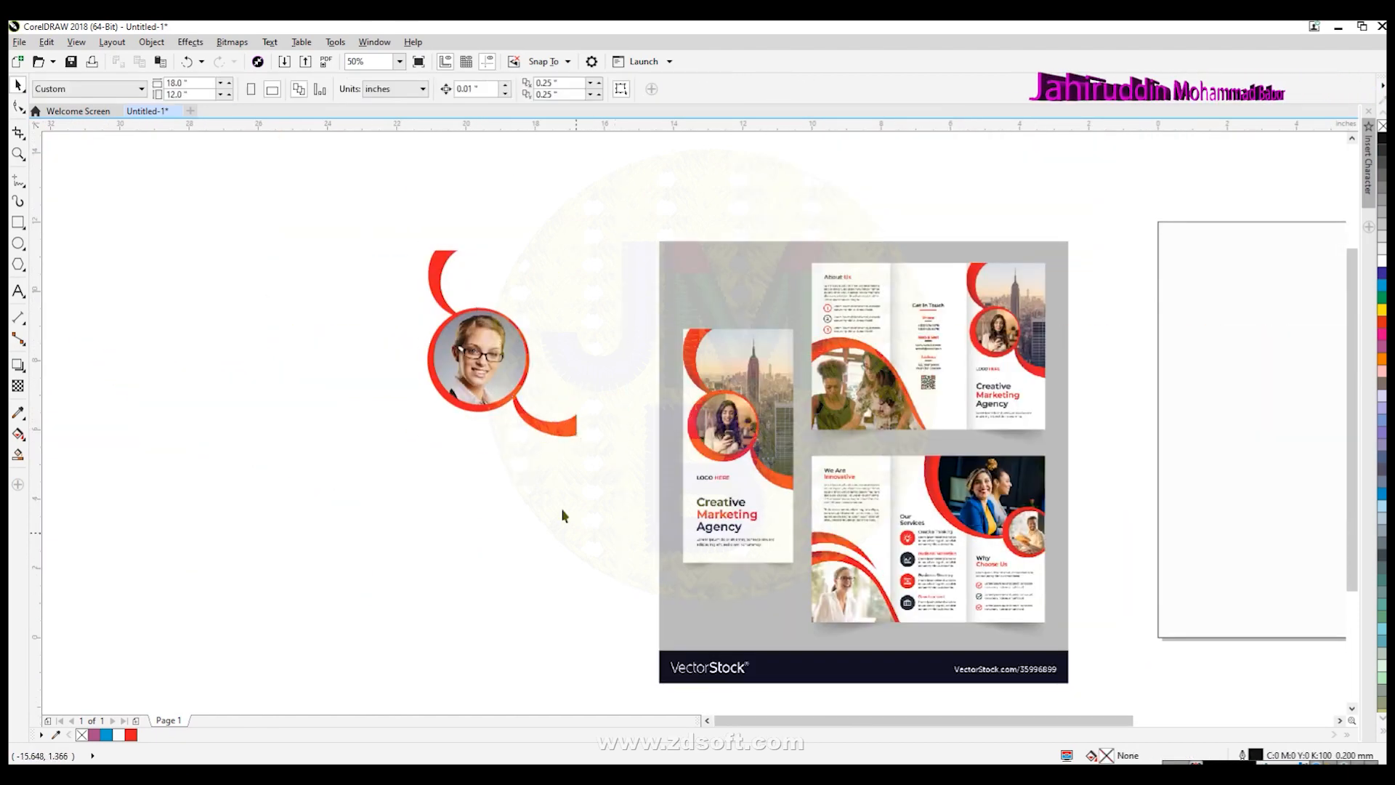
{"action": "left_click_drag", "start_coordinate": [500, 385], "coordinate": [1273, 428]}
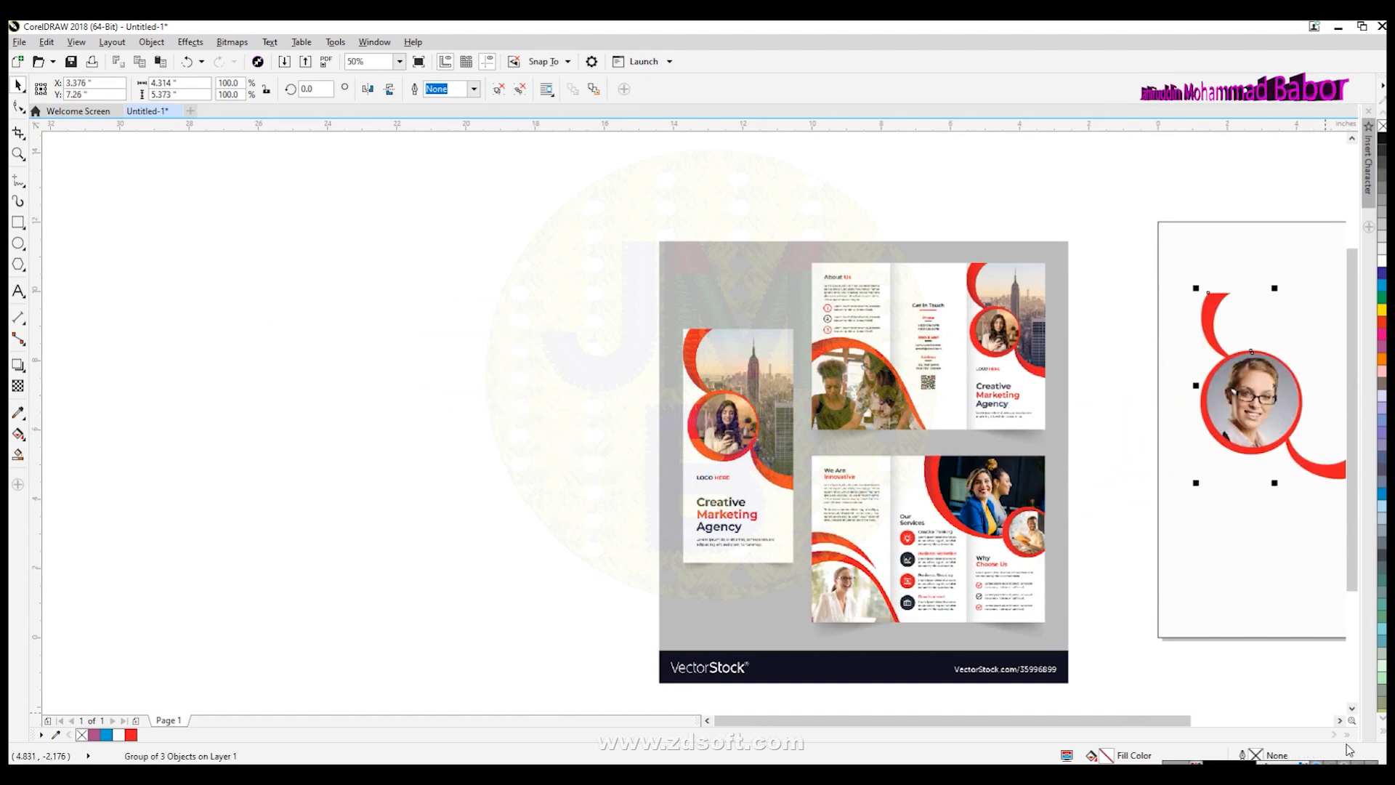
{"action": "left_click", "coordinate": [1339, 721]}
{"action": "left_click_drag", "start_coordinate": [975, 397], "coordinate": [955, 326]}
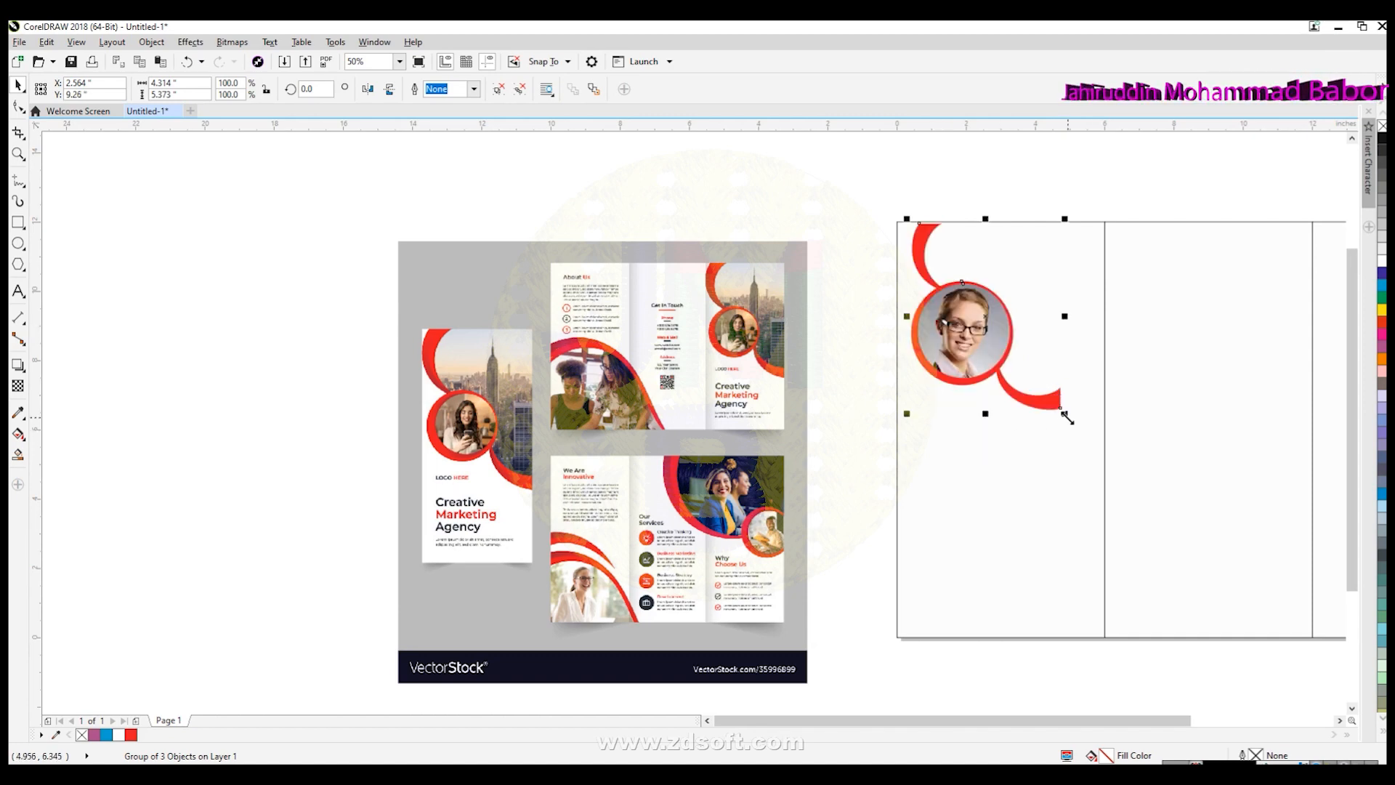
{"action": "left_click_drag", "start_coordinate": [1065, 413], "coordinate": [1109, 487]}
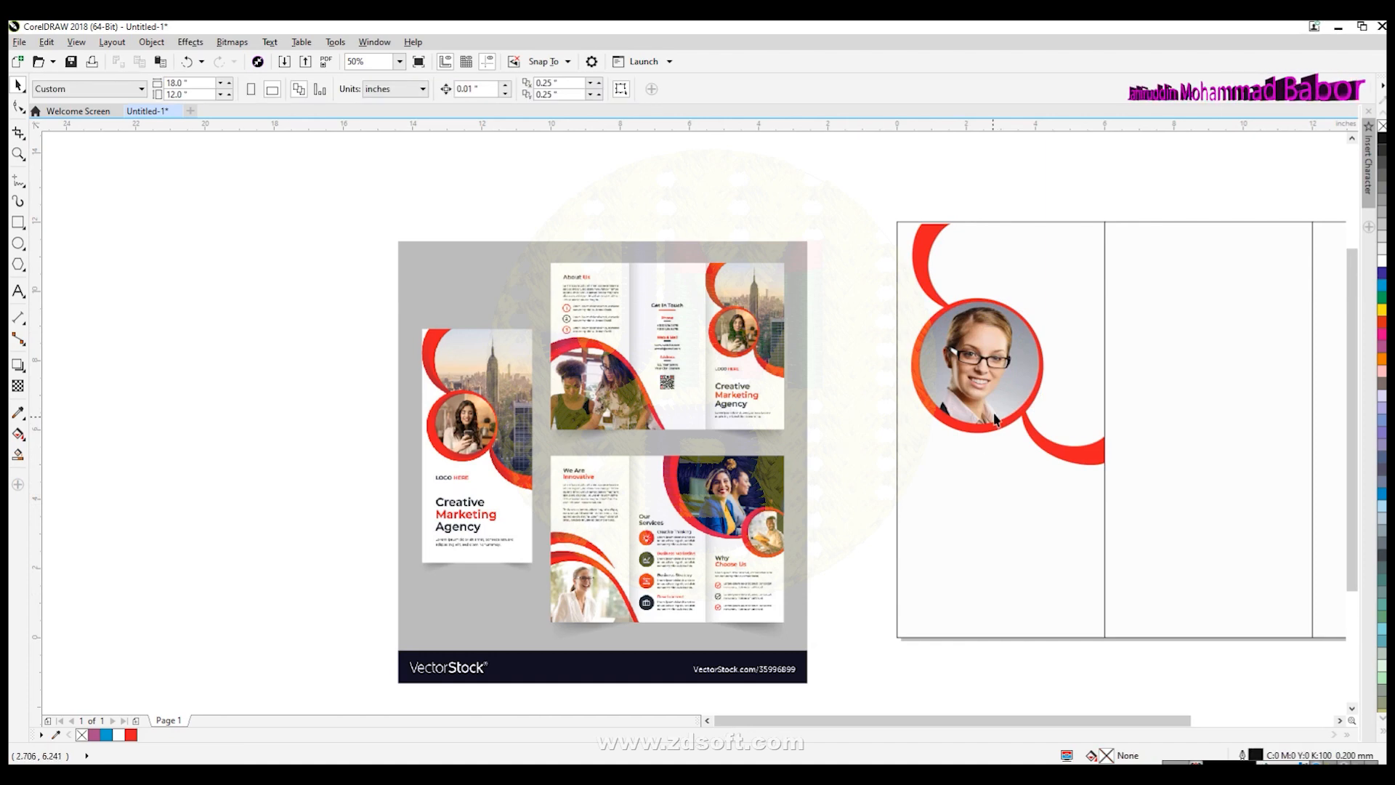
Deselect the portrait group and zoom out to show the whole page and reference brochure.
{"action": "scroll", "coordinate": [909, 190], "scroll_direction": "up", "scroll_amount": 2}
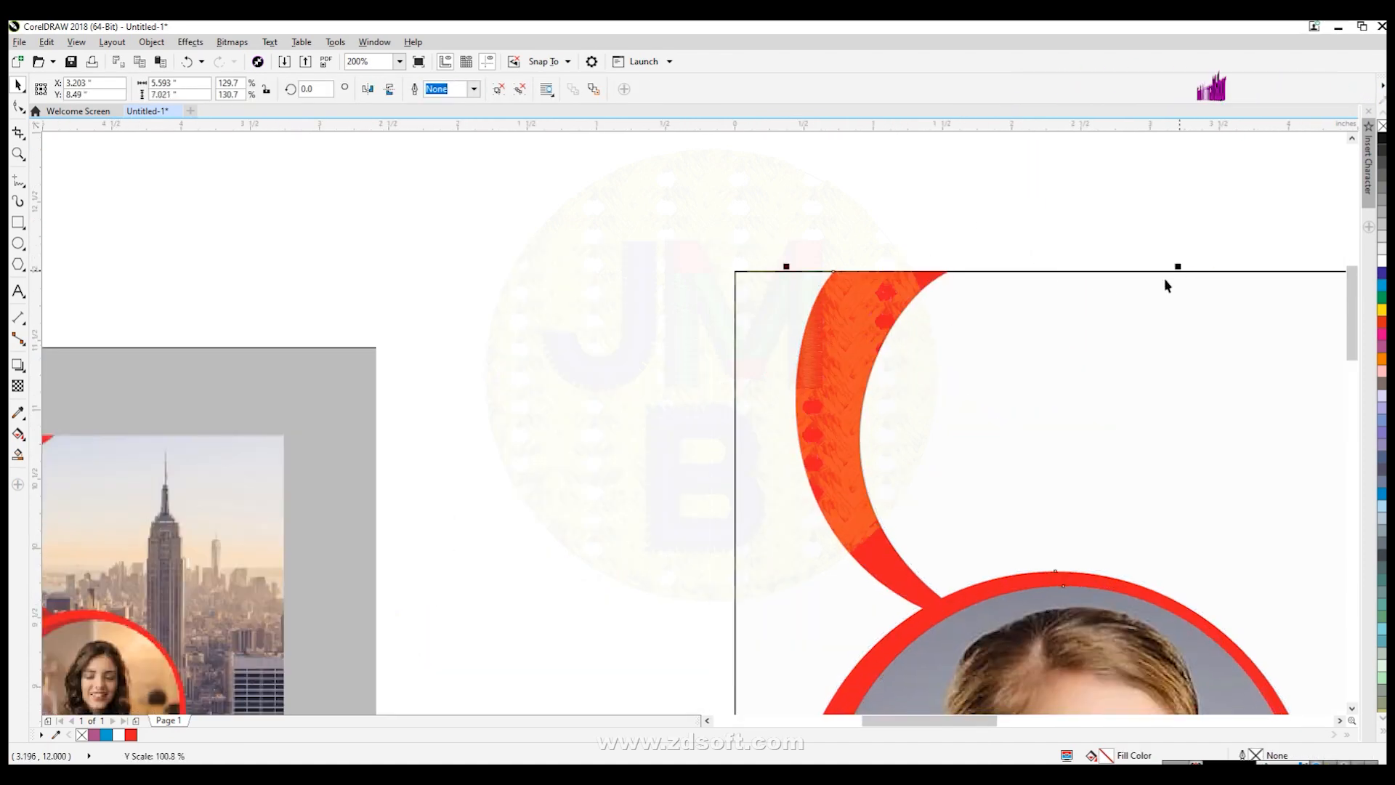
{"action": "left_click", "coordinate": [542, 504]}
{"action": "scroll", "coordinate": [1076, 603], "scroll_direction": "down", "scroll_amount": 2}
{"action": "scroll", "coordinate": [1292, 667], "scroll_direction": "down", "scroll_amount": 1}
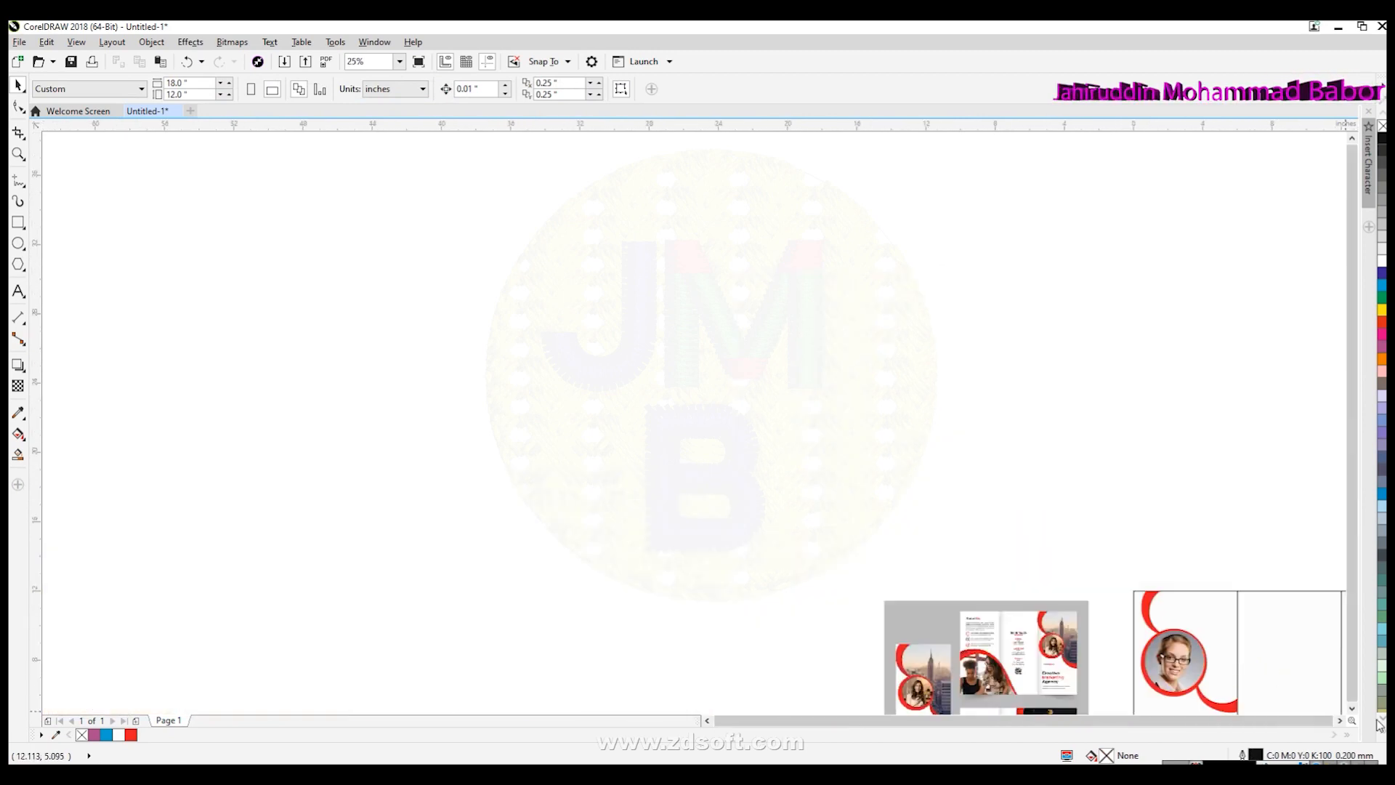
{"action": "left_click", "coordinate": [1352, 709]}
{"action": "left_click", "coordinate": [1351, 708]}
{"action": "left_click", "coordinate": [1351, 708]}
{"action": "left_click", "coordinate": [1339, 721]}
{"action": "left_click", "coordinate": [1340, 721]}
{"action": "left_click", "coordinate": [1340, 721]}
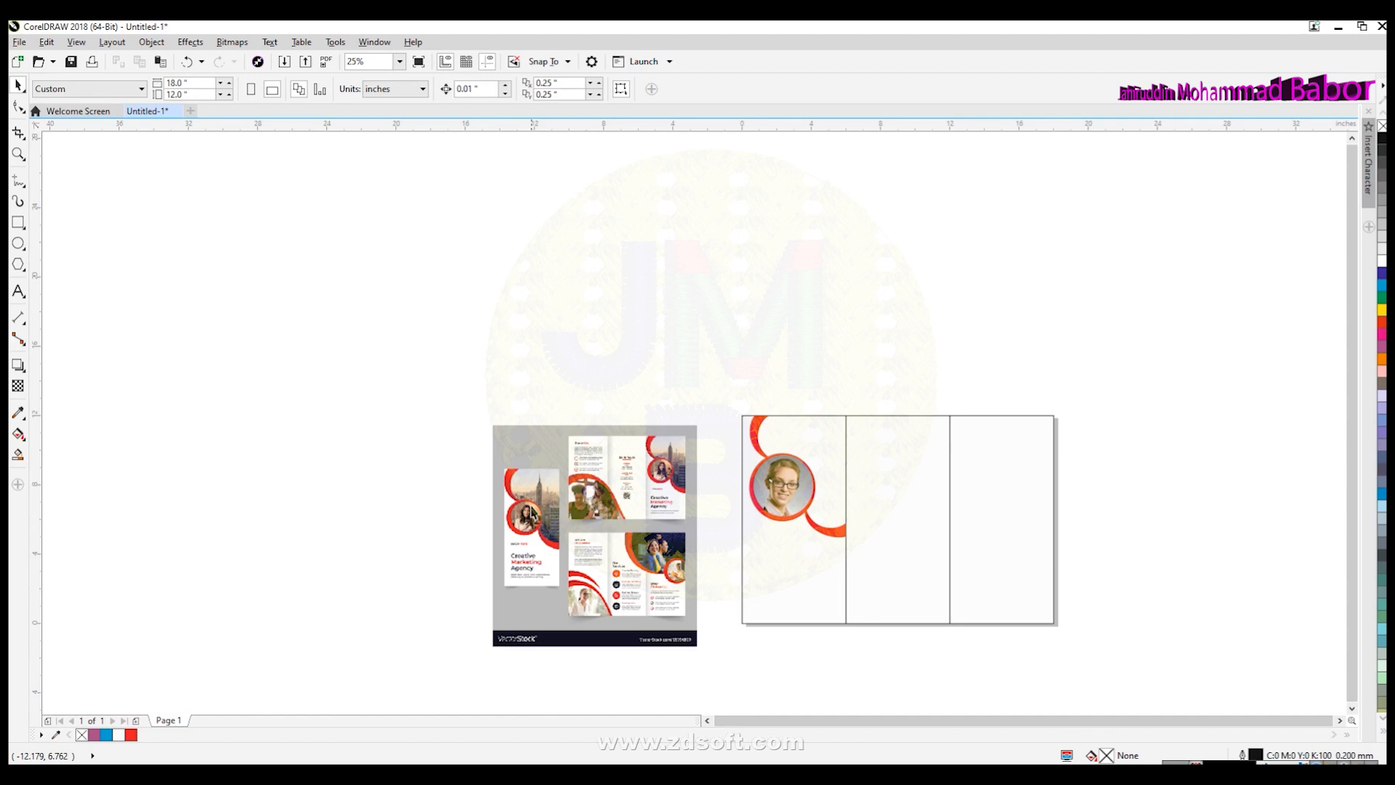
In Chrome, replace 'model' with 'building' in the Google Images query and run the search.
{"action": "mouse_move", "coordinate": [559, 774]}
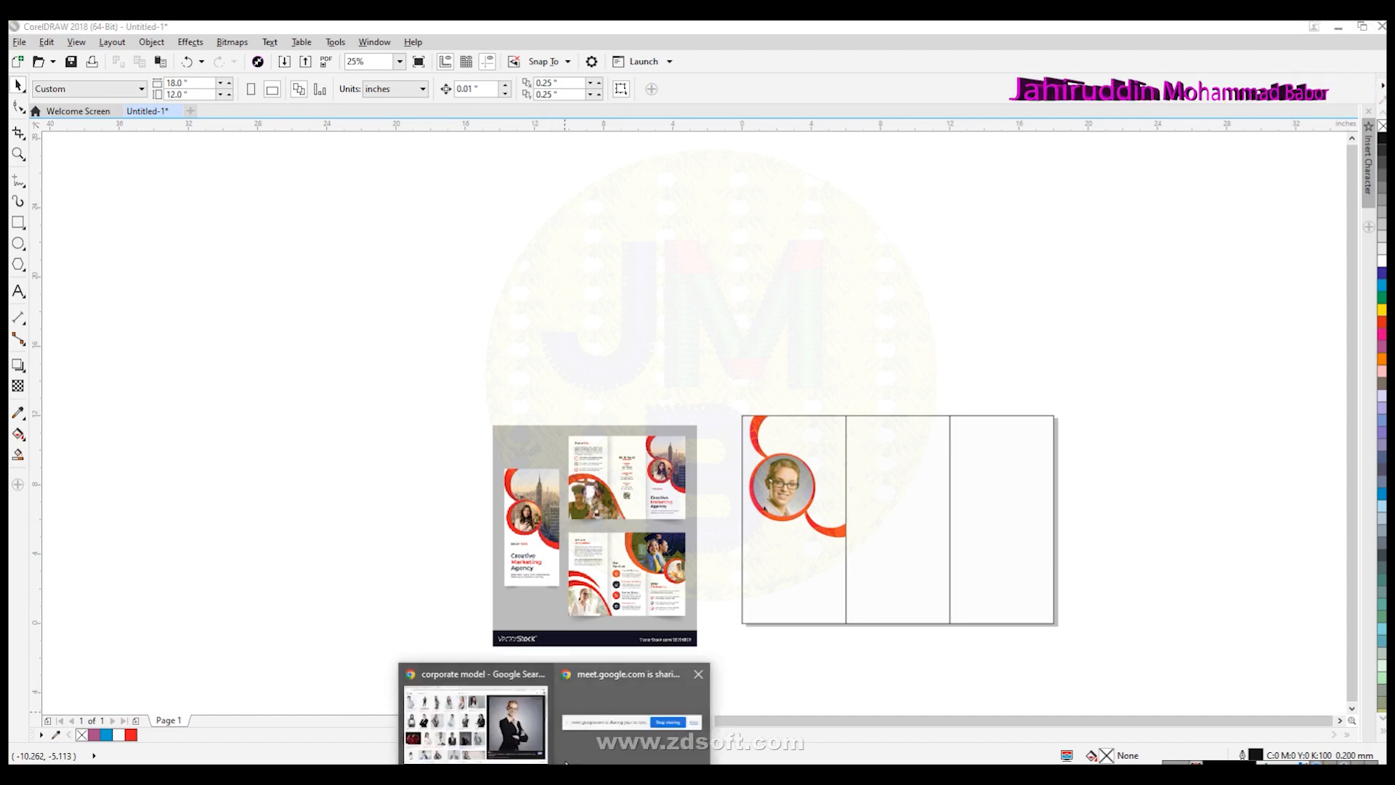
{"action": "left_click", "coordinate": [636, 726]}
{"action": "left_click_drag", "start_coordinate": [222, 90], "coordinate": [189, 99]}
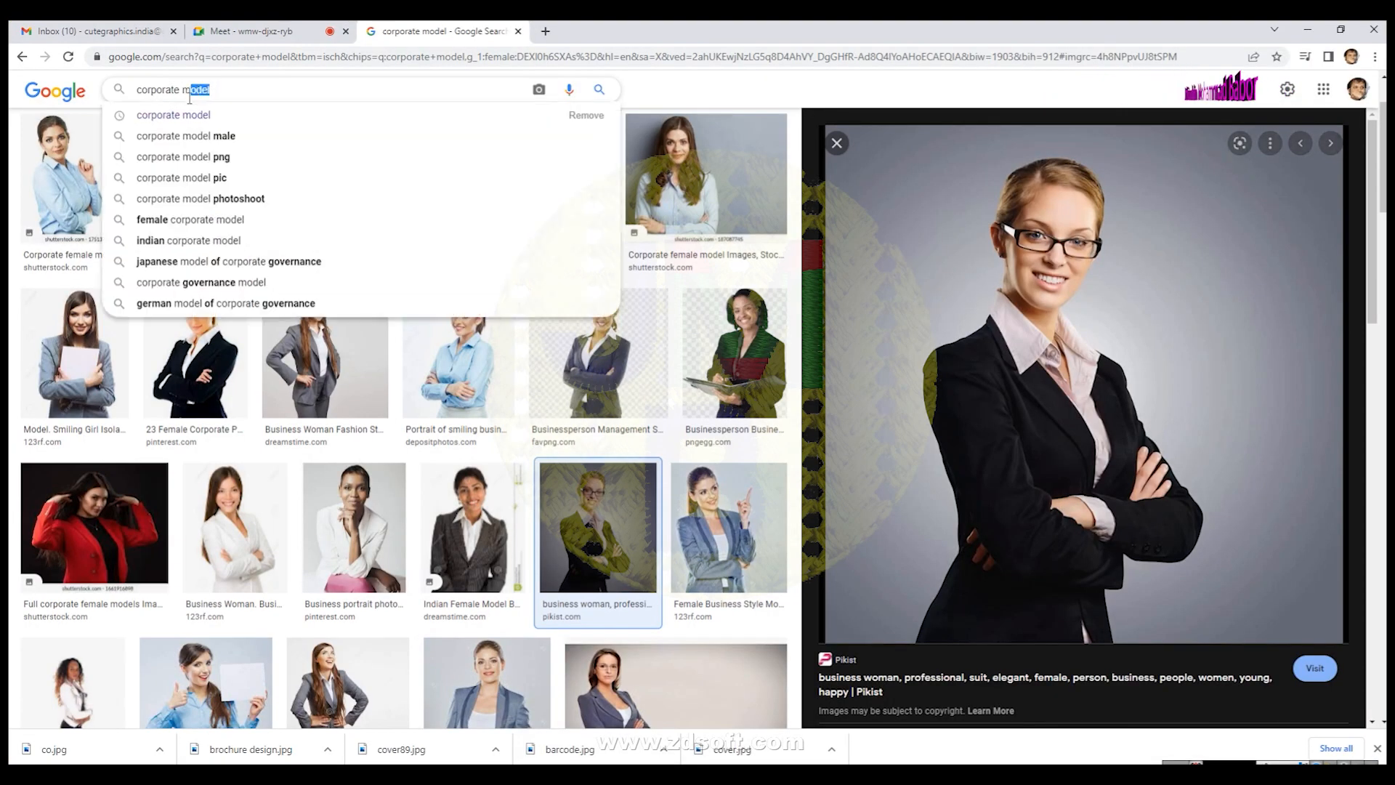
{"action": "type", "text": "buil"}
{"action": "type", "text": "ding"}
{"action": "key", "text": "Return"}
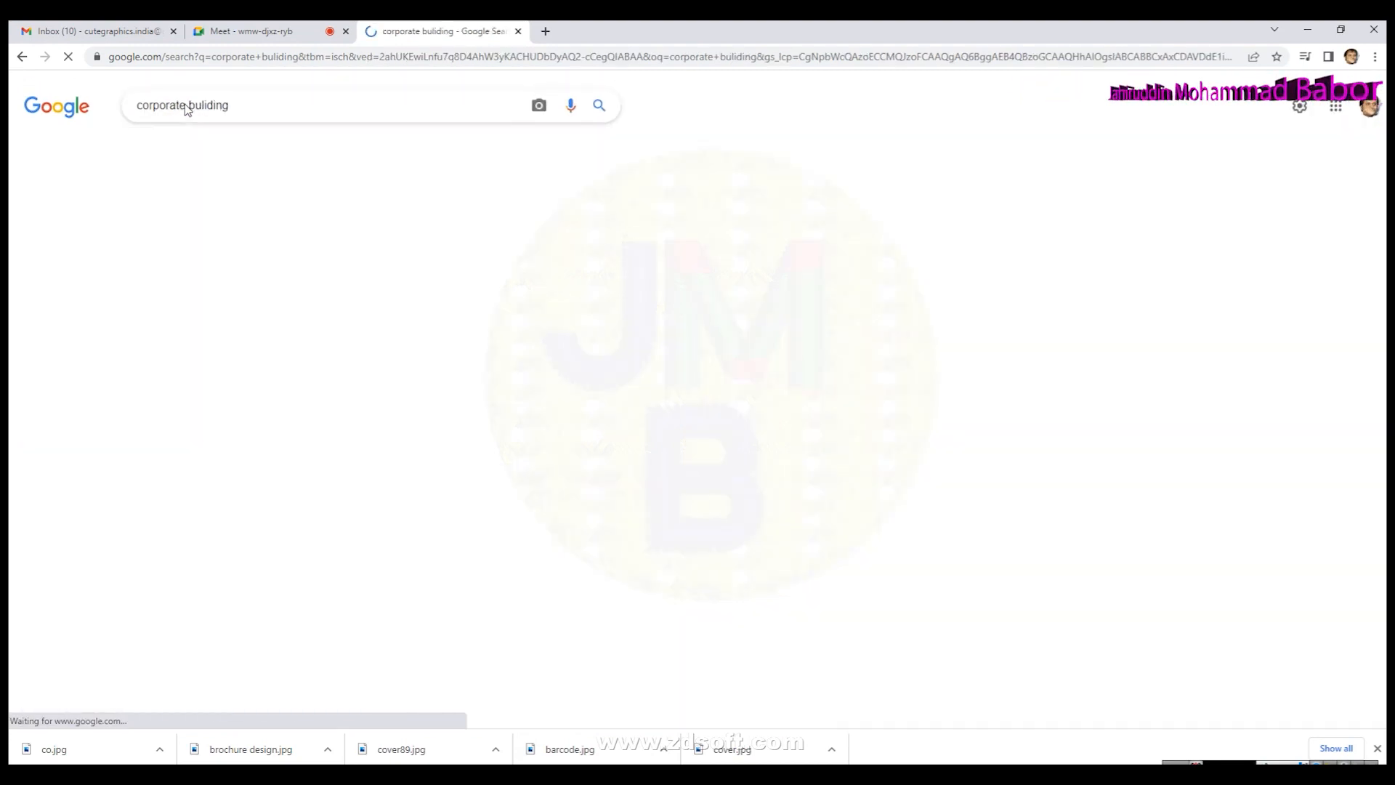
Save the glass tower photo as building.jpg and return to CorelDRAW.
{"action": "scroll", "coordinate": [740, 604], "scroll_direction": "down", "scroll_amount": 3}
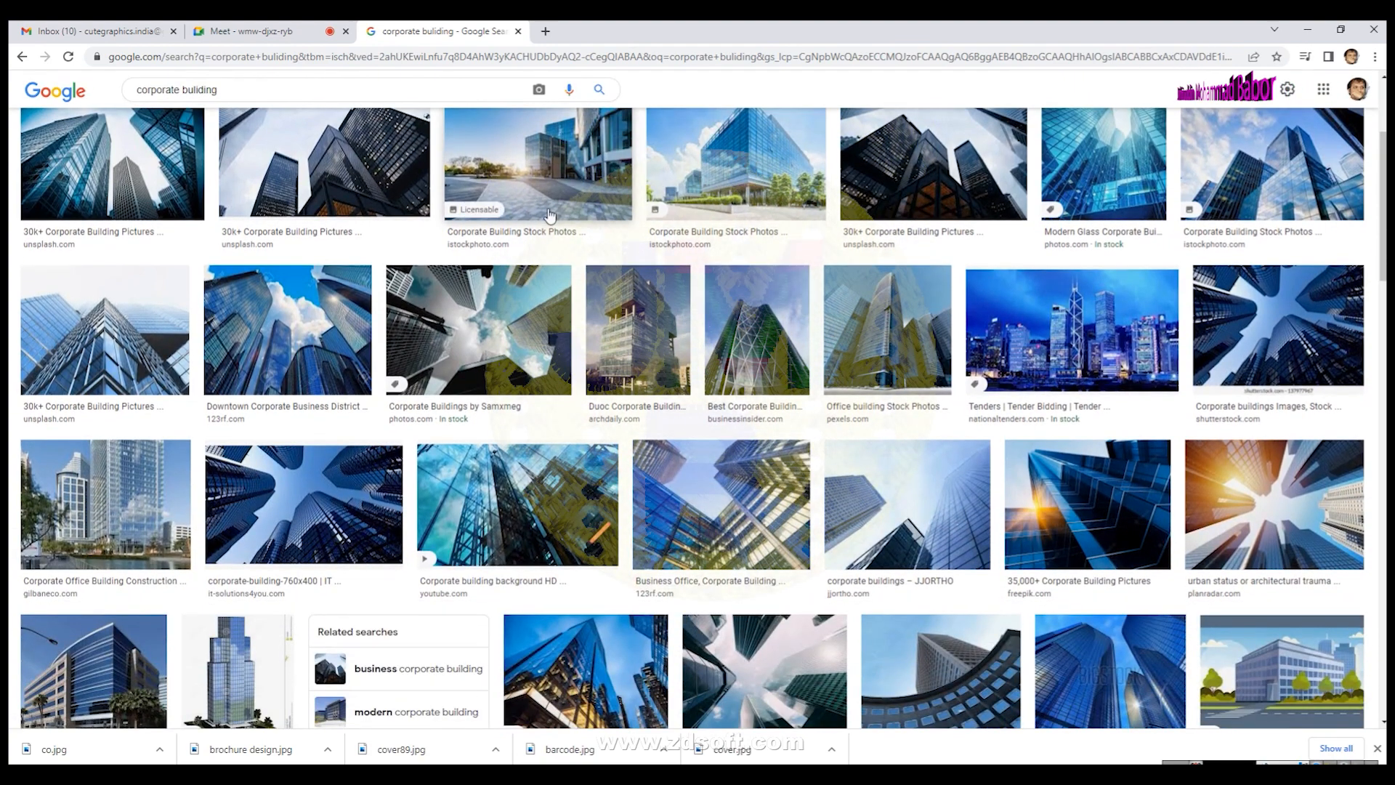
{"action": "left_click", "coordinate": [552, 175]}
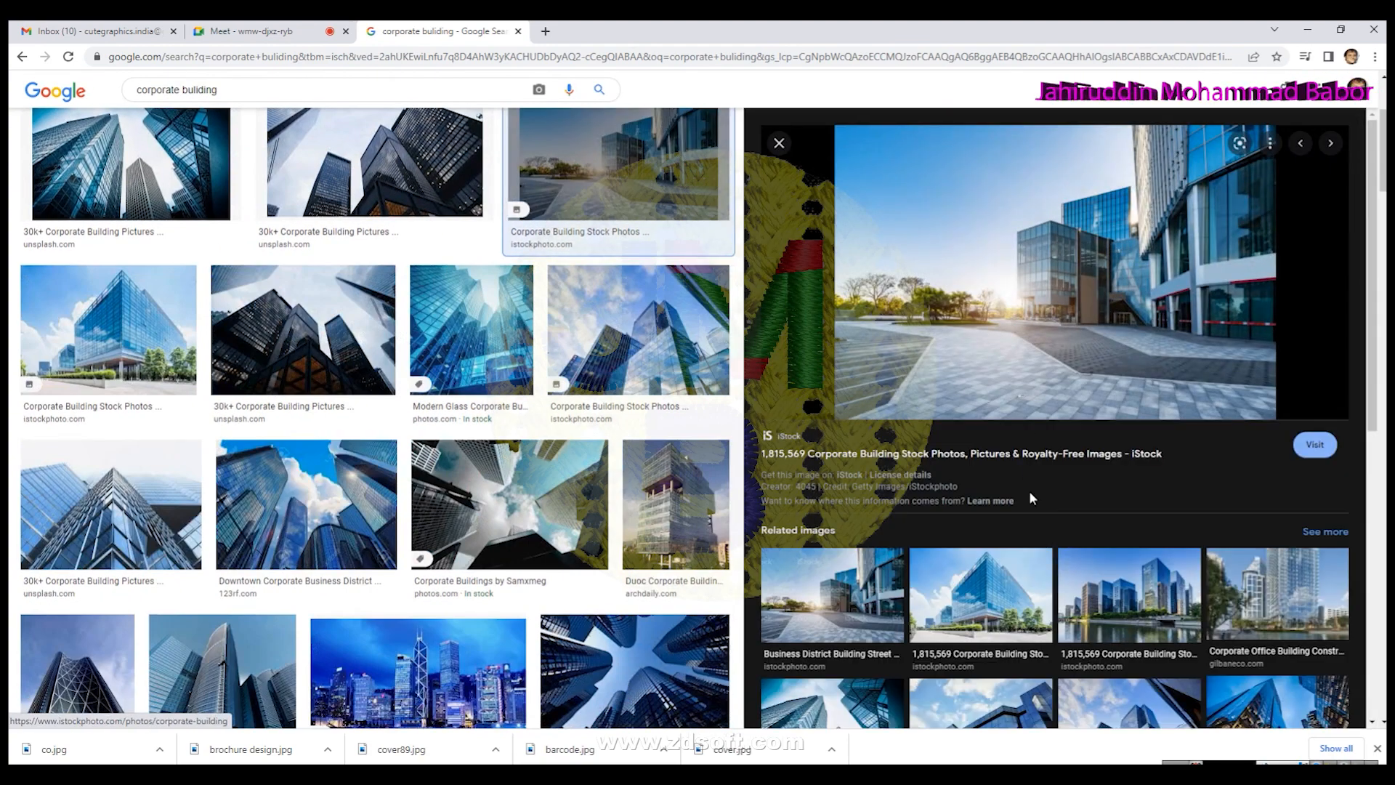
{"action": "scroll", "coordinate": [1030, 491], "scroll_direction": "up", "scroll_amount": 1}
{"action": "scroll", "coordinate": [559, 592], "scroll_direction": "down", "scroll_amount": 6}
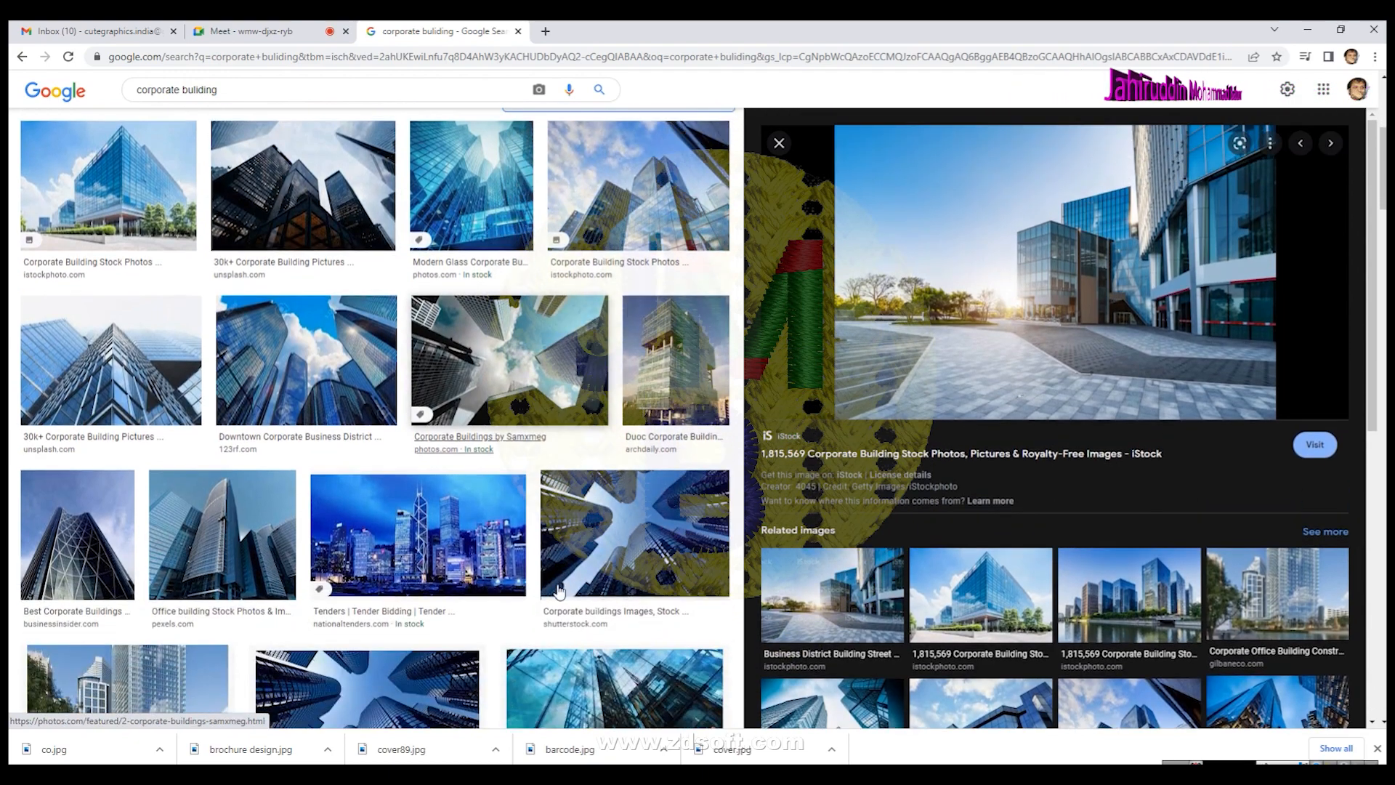
{"action": "scroll", "coordinate": [559, 592], "scroll_direction": "down", "scroll_amount": 5}
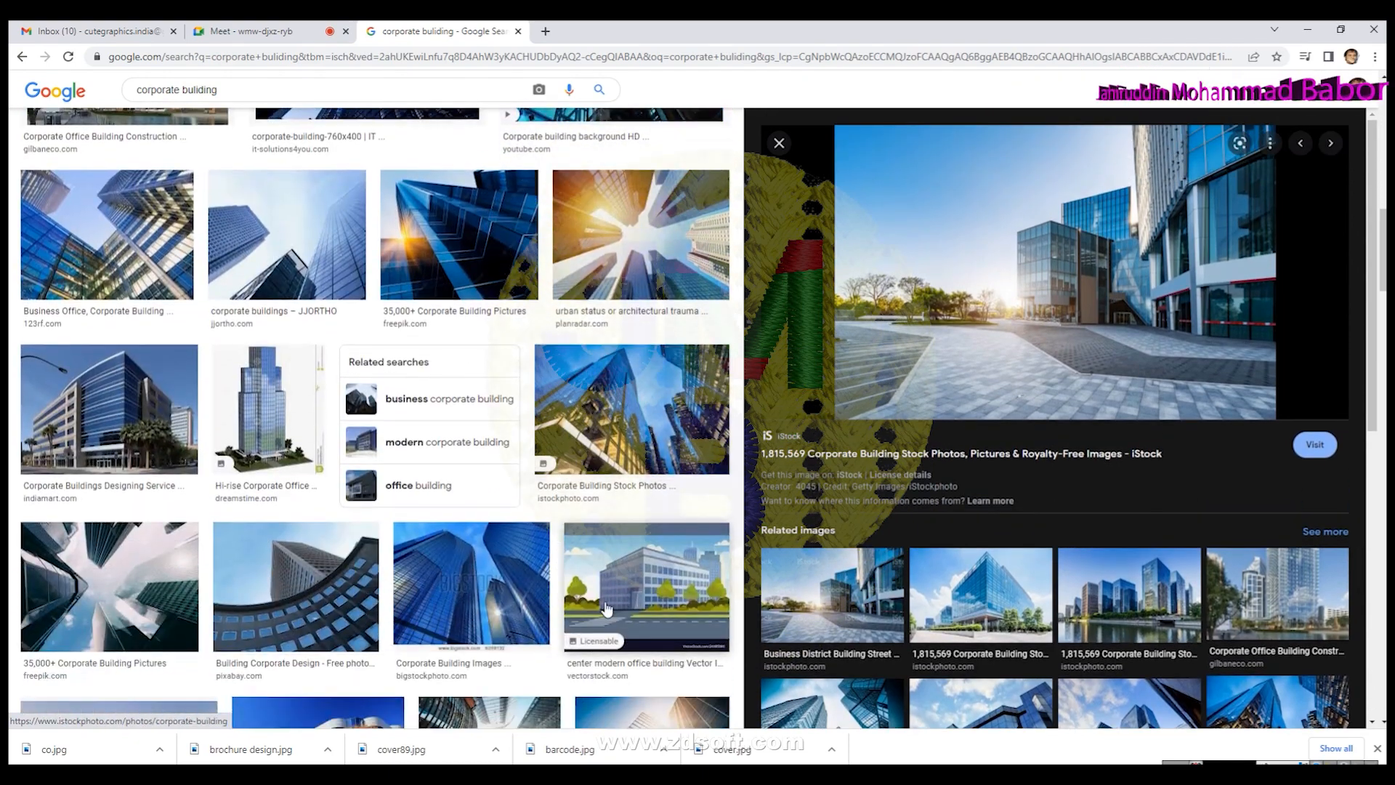
{"action": "left_click", "coordinate": [636, 455]}
{"action": "right_click", "coordinate": [1081, 264]}
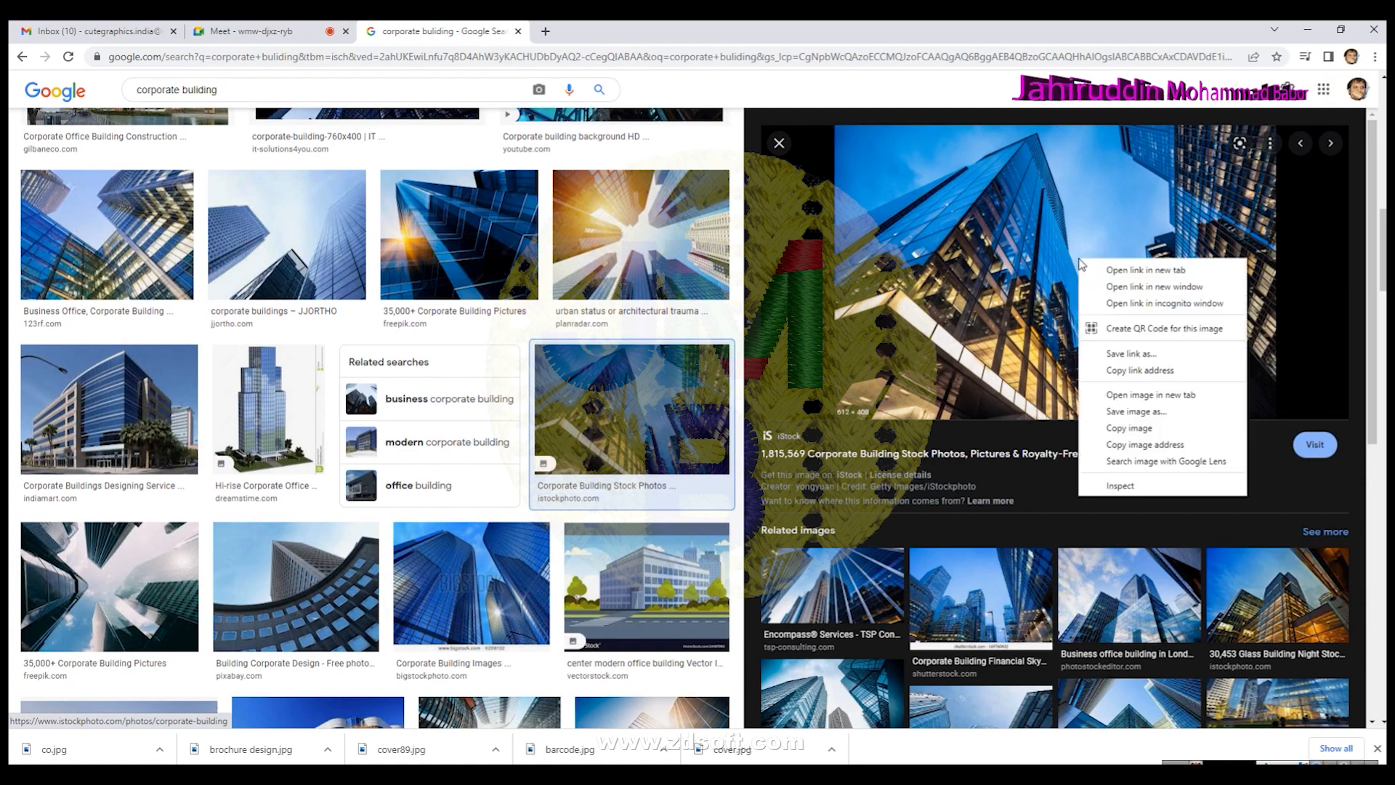
{"action": "left_click", "coordinate": [1134, 413]}
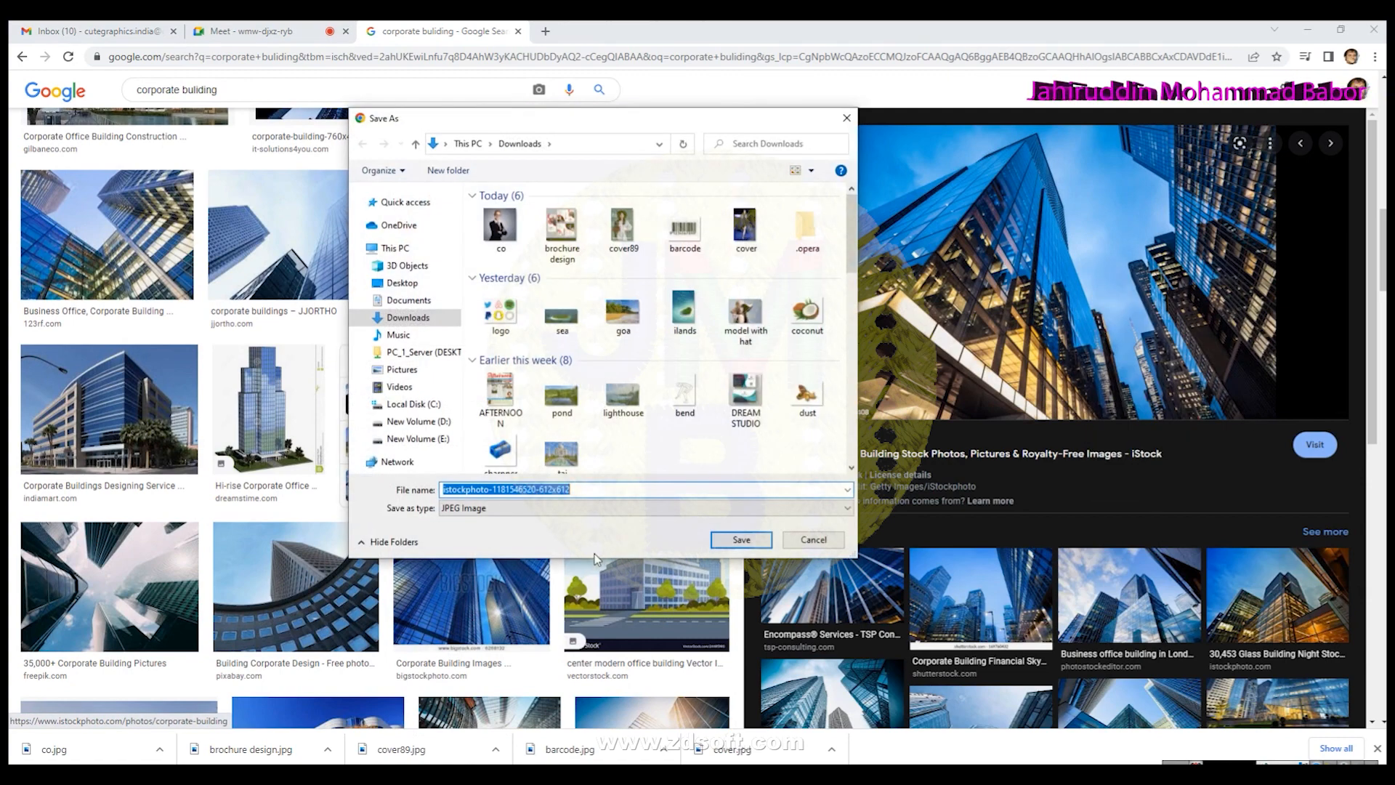
{"action": "type", "text": "building"}
{"action": "key", "text": "Return"}
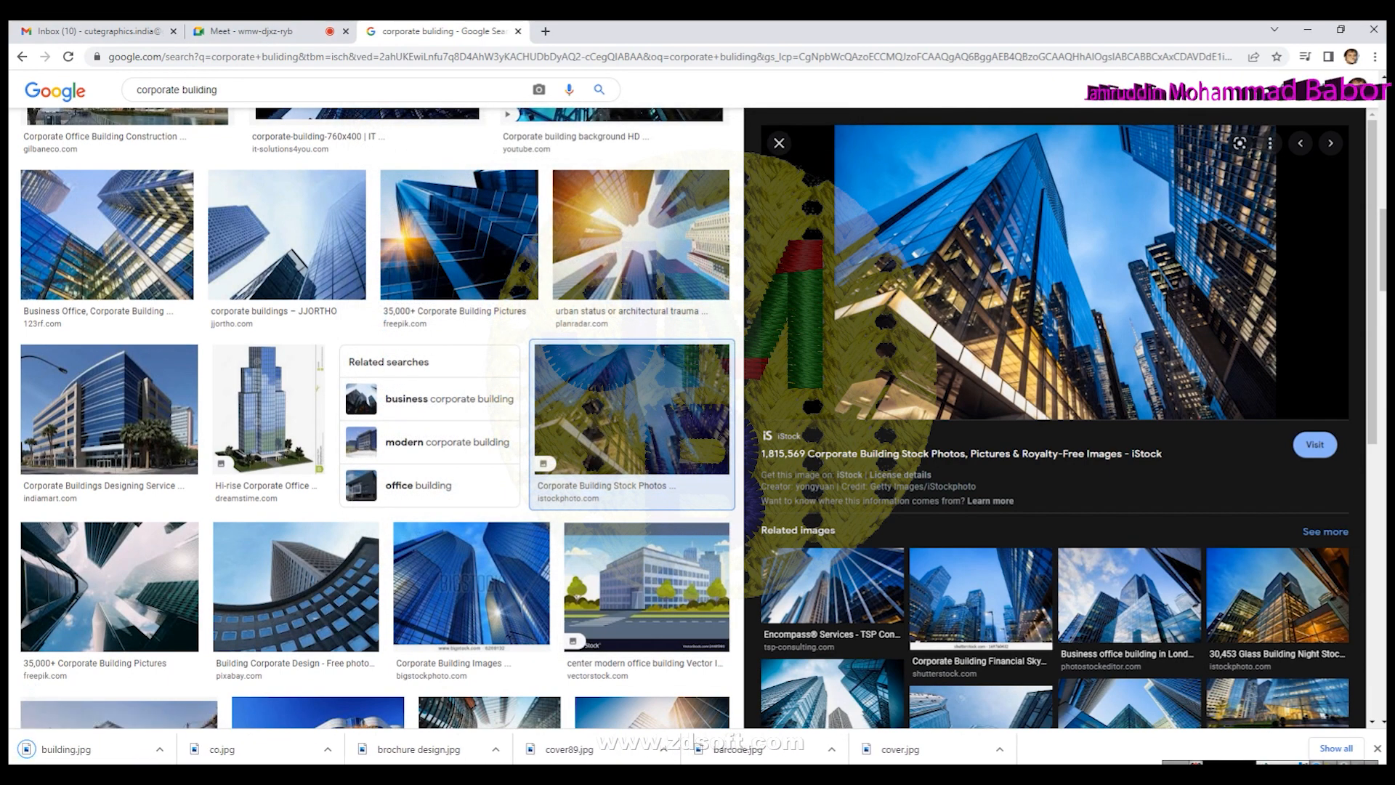
{"action": "key", "text": "alt+Tab"}
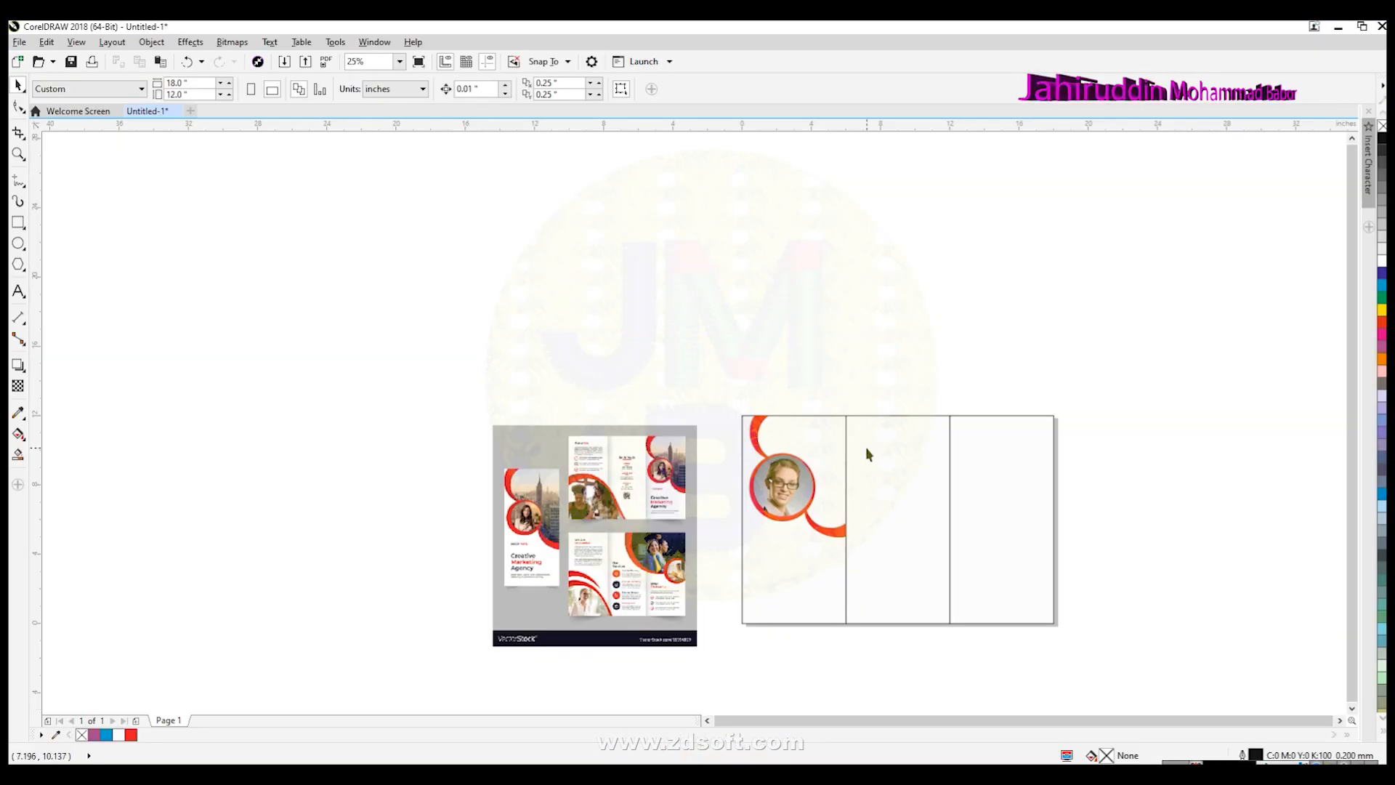
Draw a rectangle over the left panel, convert it to curves, and move its bottom-left node into the portrait.
{"action": "scroll", "coordinate": [867, 450], "scroll_direction": "up", "scroll_amount": 2}
{"action": "left_click", "coordinate": [18, 223]}
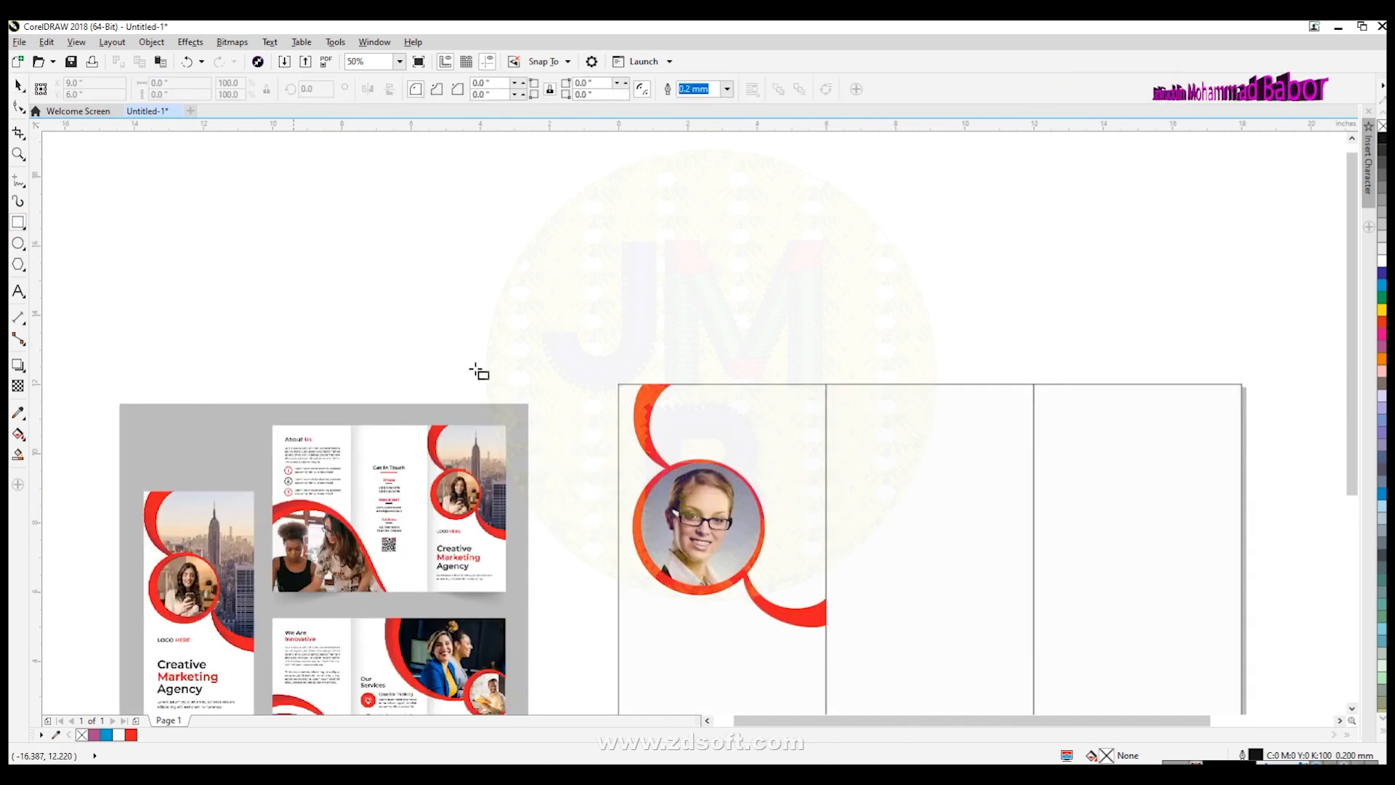
{"action": "left_click_drag", "start_coordinate": [641, 387], "coordinate": [828, 629]}
{"action": "key", "text": "ctrl+q"}
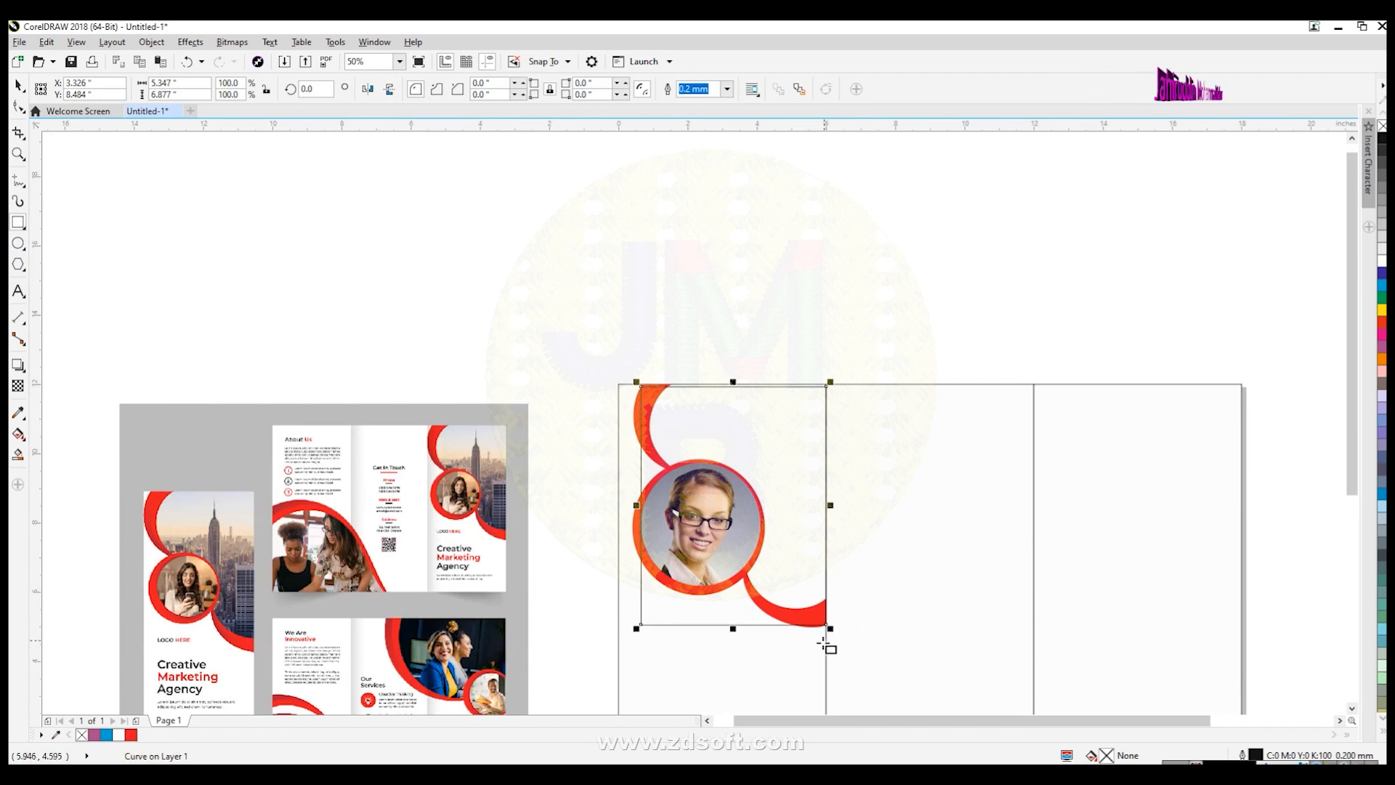
{"action": "left_click", "coordinate": [18, 106]}
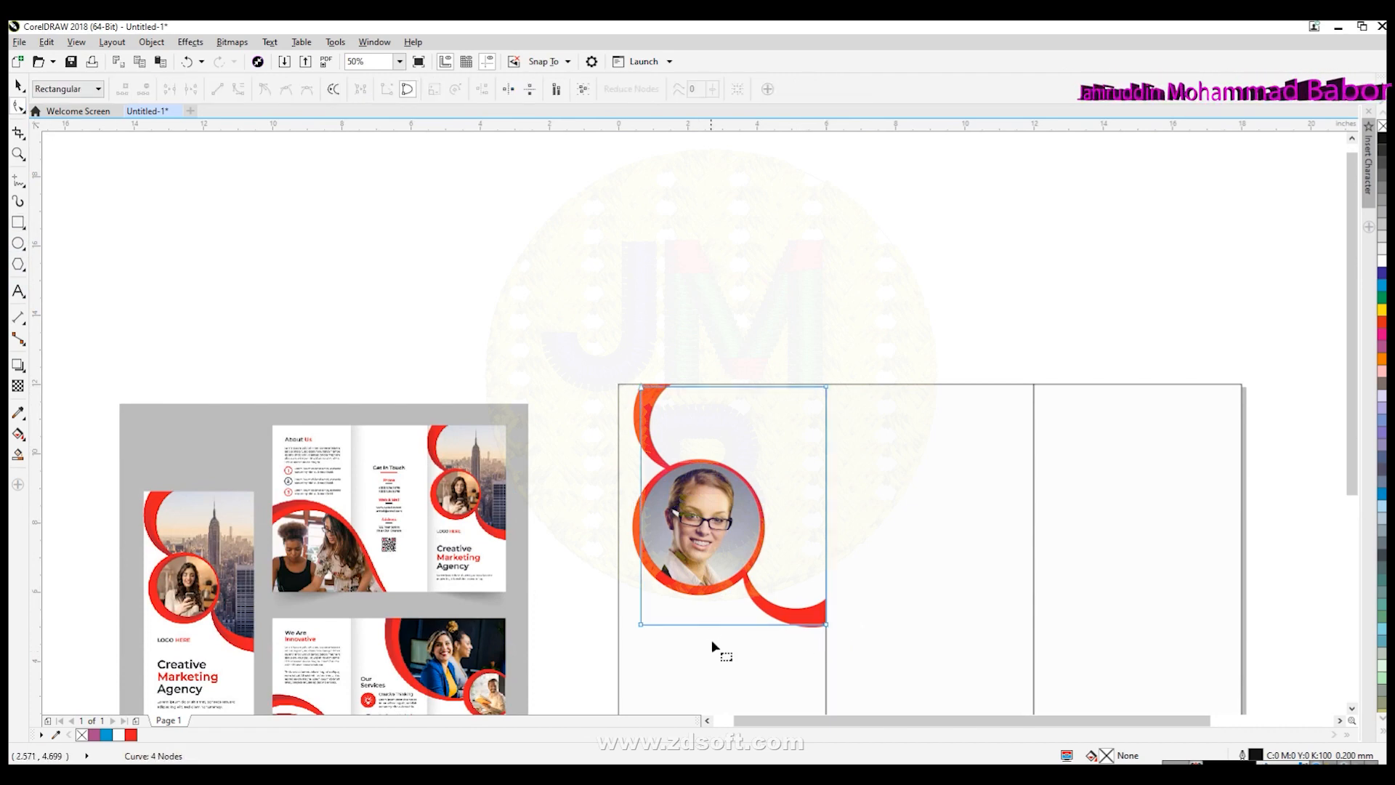
{"action": "scroll", "coordinate": [725, 617], "scroll_direction": "up", "scroll_amount": 2}
{"action": "left_click_drag", "start_coordinate": [561, 640], "coordinate": [673, 519]}
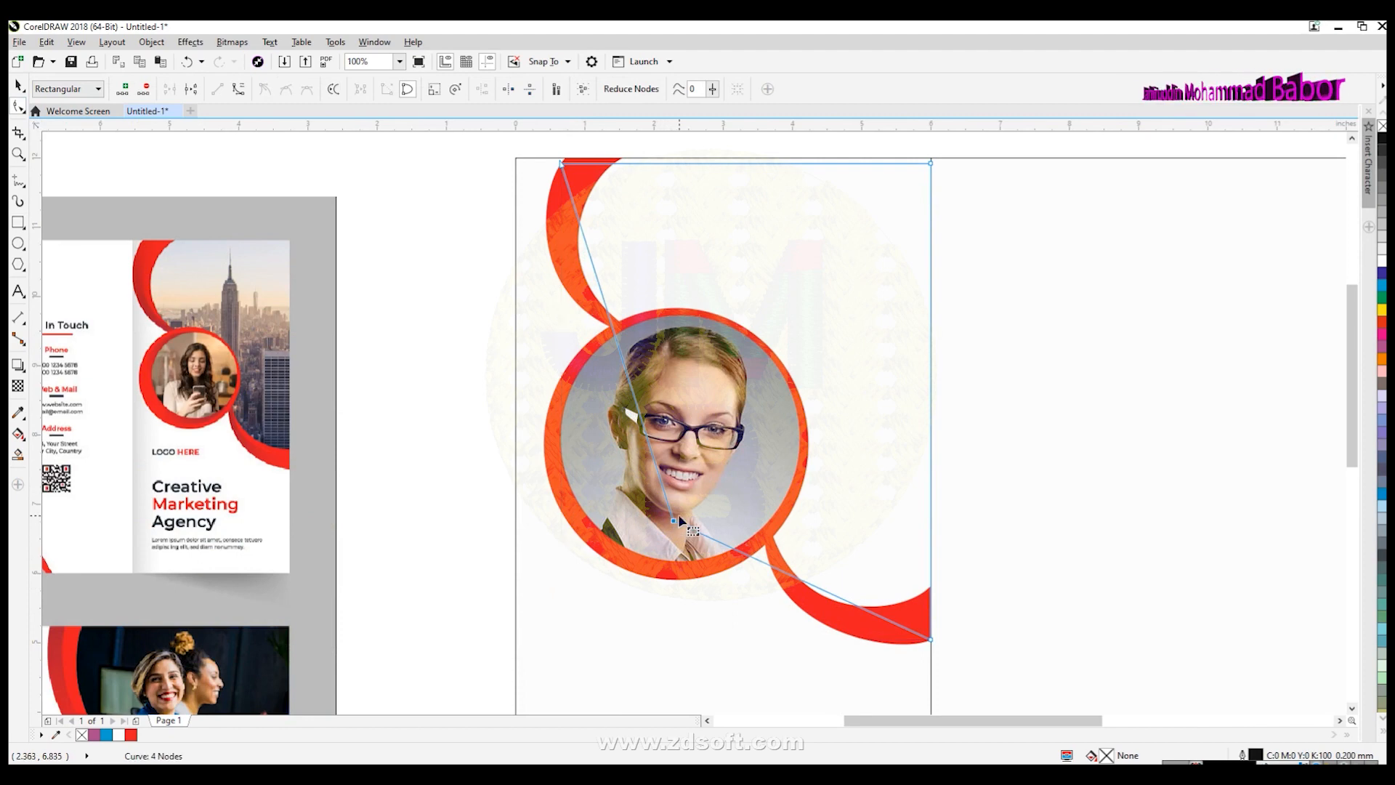
Snap the top-left and top-right nodes to the page edge and raise the lower node to the crescent's end.
{"action": "left_click", "coordinate": [1351, 139]}
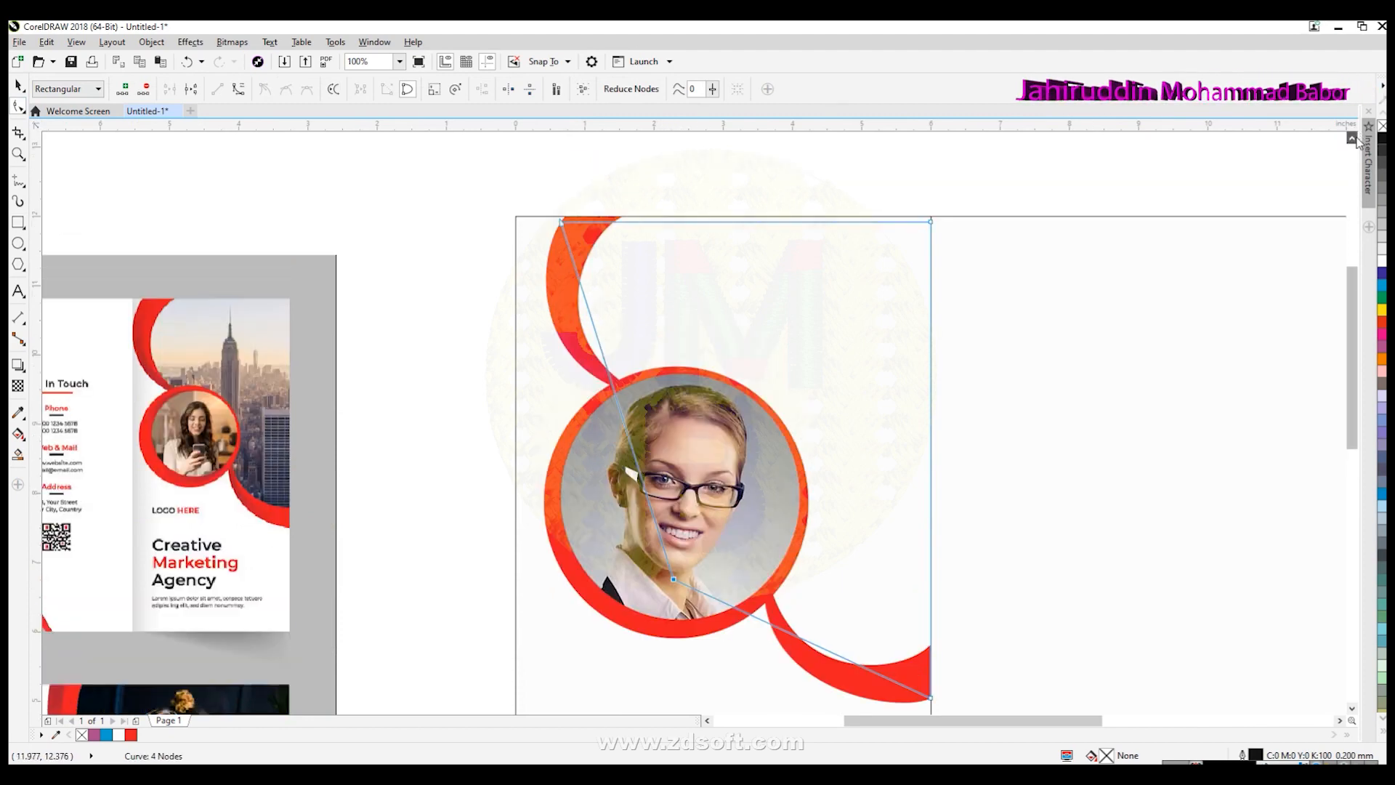
{"action": "left_click", "coordinate": [1352, 138]}
{"action": "scroll", "coordinate": [571, 260], "scroll_direction": "up", "scroll_amount": 1}
{"action": "left_click_drag", "start_coordinate": [550, 298], "coordinate": [547, 290]}
{"action": "left_click_drag", "start_coordinate": [1292, 300], "coordinate": [1293, 290]}
{"action": "scroll", "coordinate": [1053, 552], "scroll_direction": "down", "scroll_amount": 2}
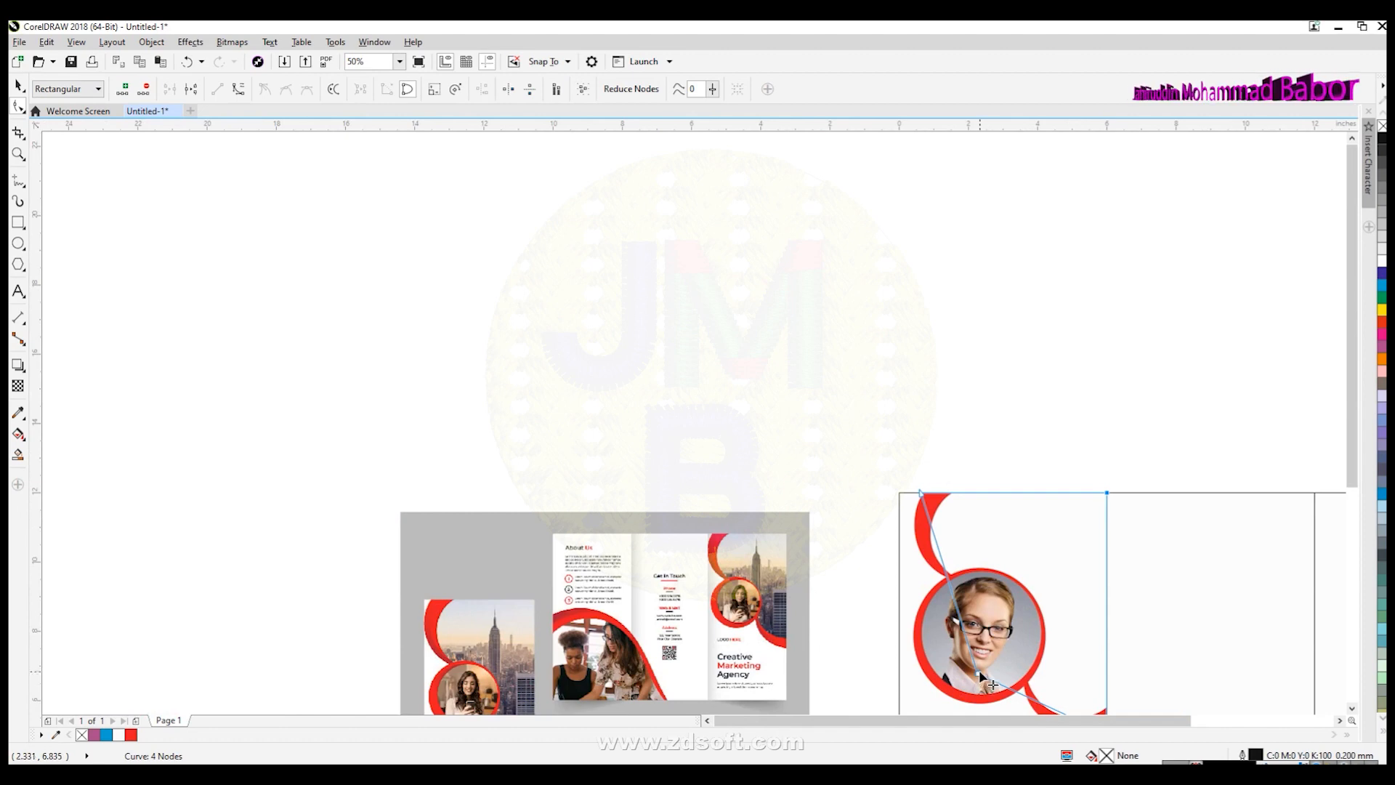
{"action": "left_click_drag", "start_coordinate": [979, 670], "coordinate": [987, 635]}
Convert the straight segment to a curve and bend it along the red crescent.
{"action": "scroll", "coordinate": [989, 640], "scroll_direction": "up", "scroll_amount": 1}
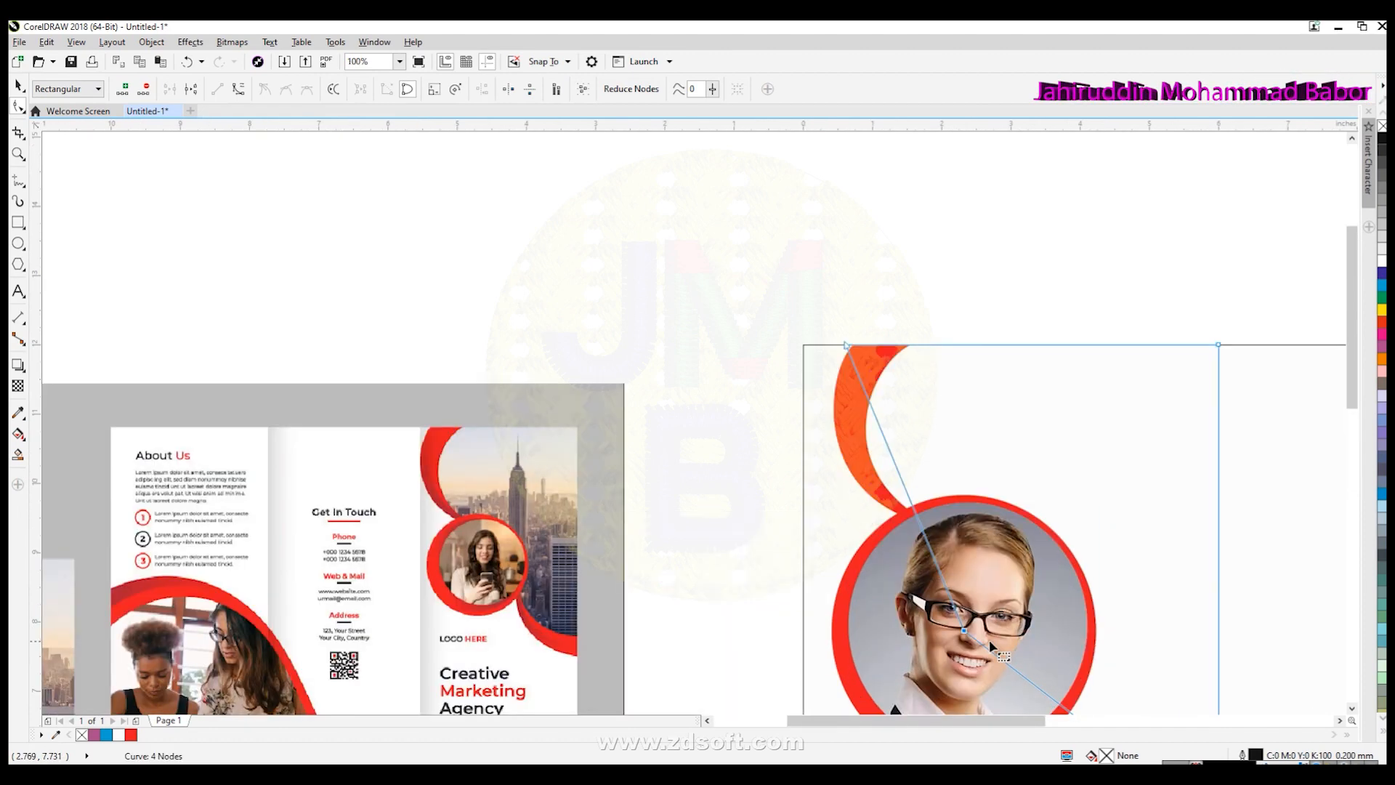
{"action": "left_click", "coordinate": [910, 500]}
{"action": "left_click", "coordinate": [237, 89]}
{"action": "left_click_drag", "start_coordinate": [930, 542], "coordinate": [850, 475]}
{"action": "left_click_drag", "start_coordinate": [973, 633], "coordinate": [969, 566]}
{"action": "left_click_drag", "start_coordinate": [938, 519], "coordinate": [881, 524]}
{"action": "scroll", "coordinate": [866, 338], "scroll_direction": "up", "scroll_amount": 2}
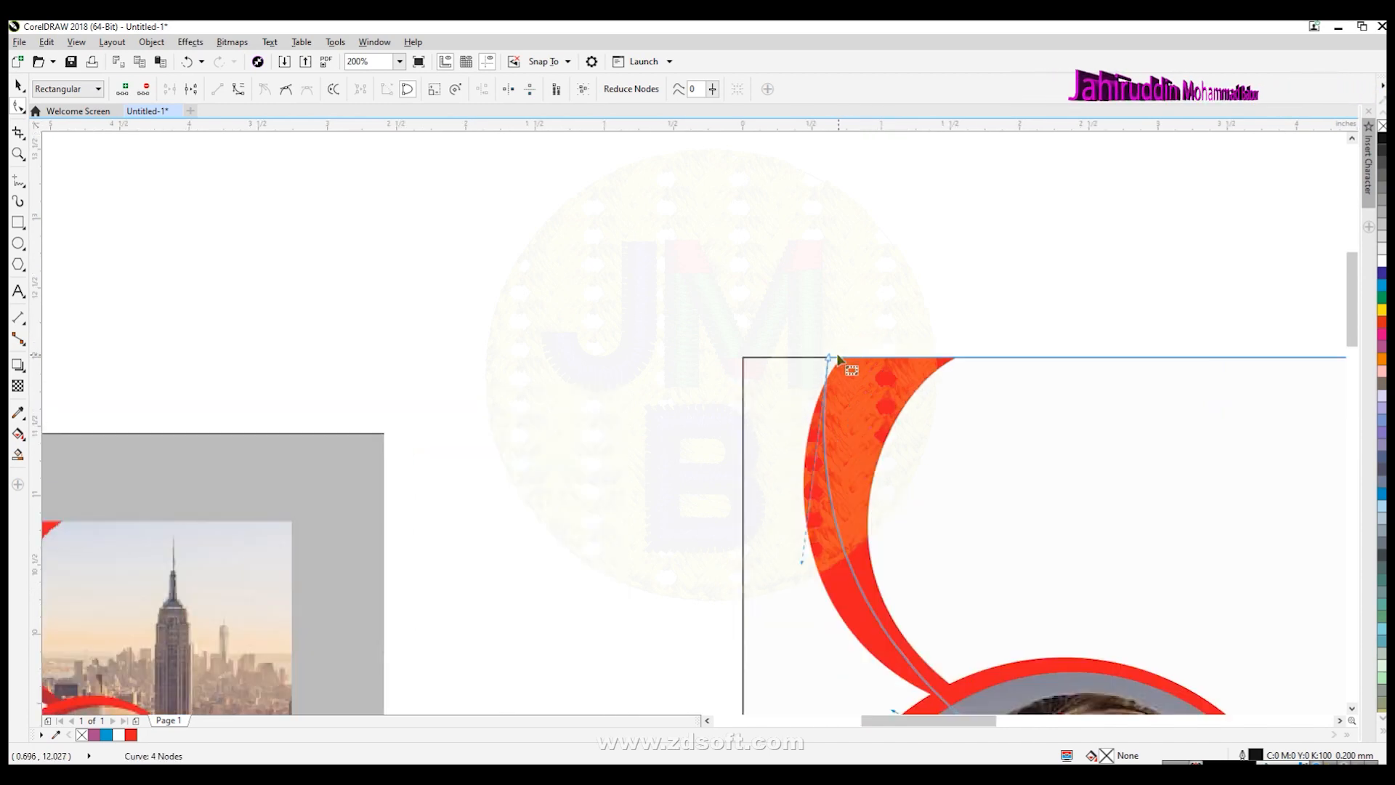
Move the top node to the crescent's top and adjust the handle so the edge fits the crescent.
{"action": "left_click_drag", "start_coordinate": [831, 359], "coordinate": [854, 363]}
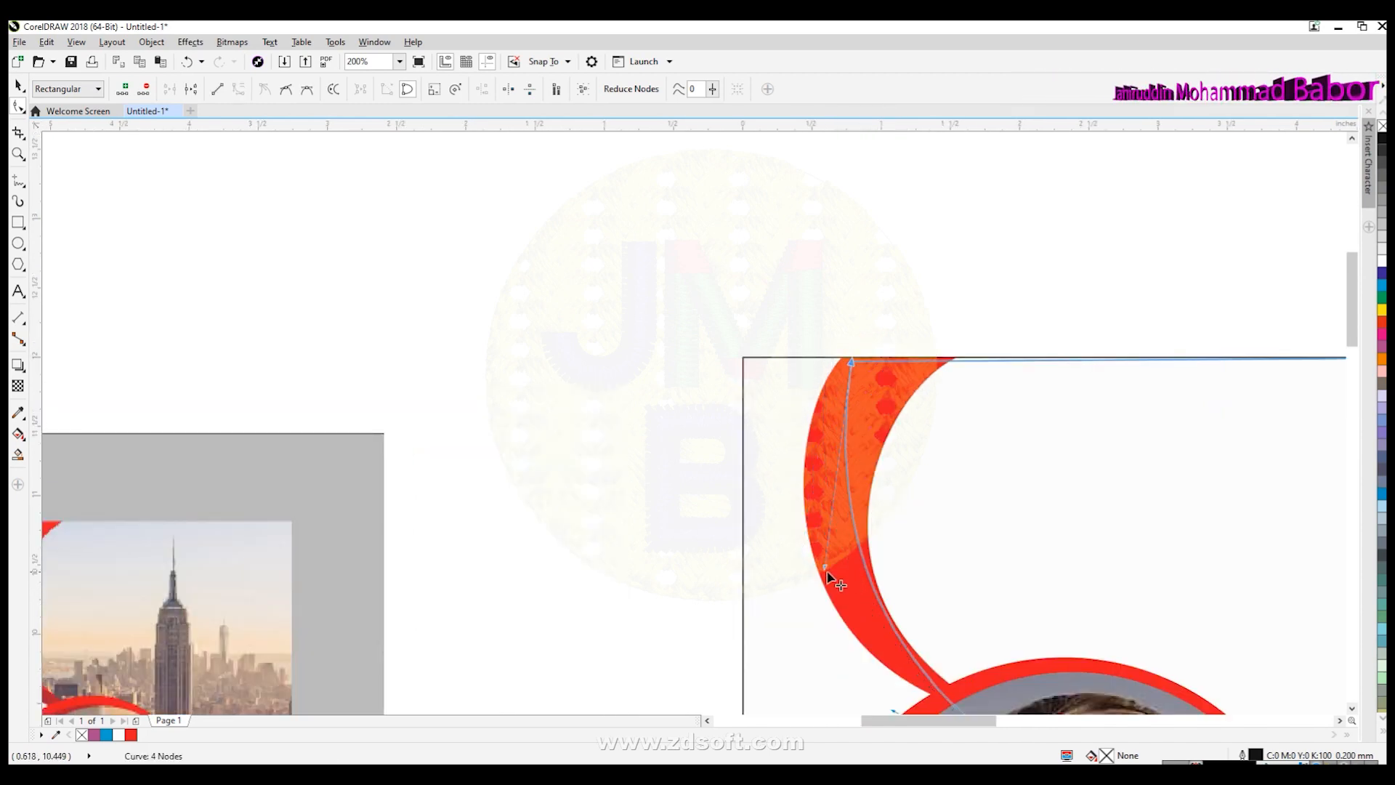
{"action": "left_click_drag", "start_coordinate": [825, 574], "coordinate": [800, 569]}
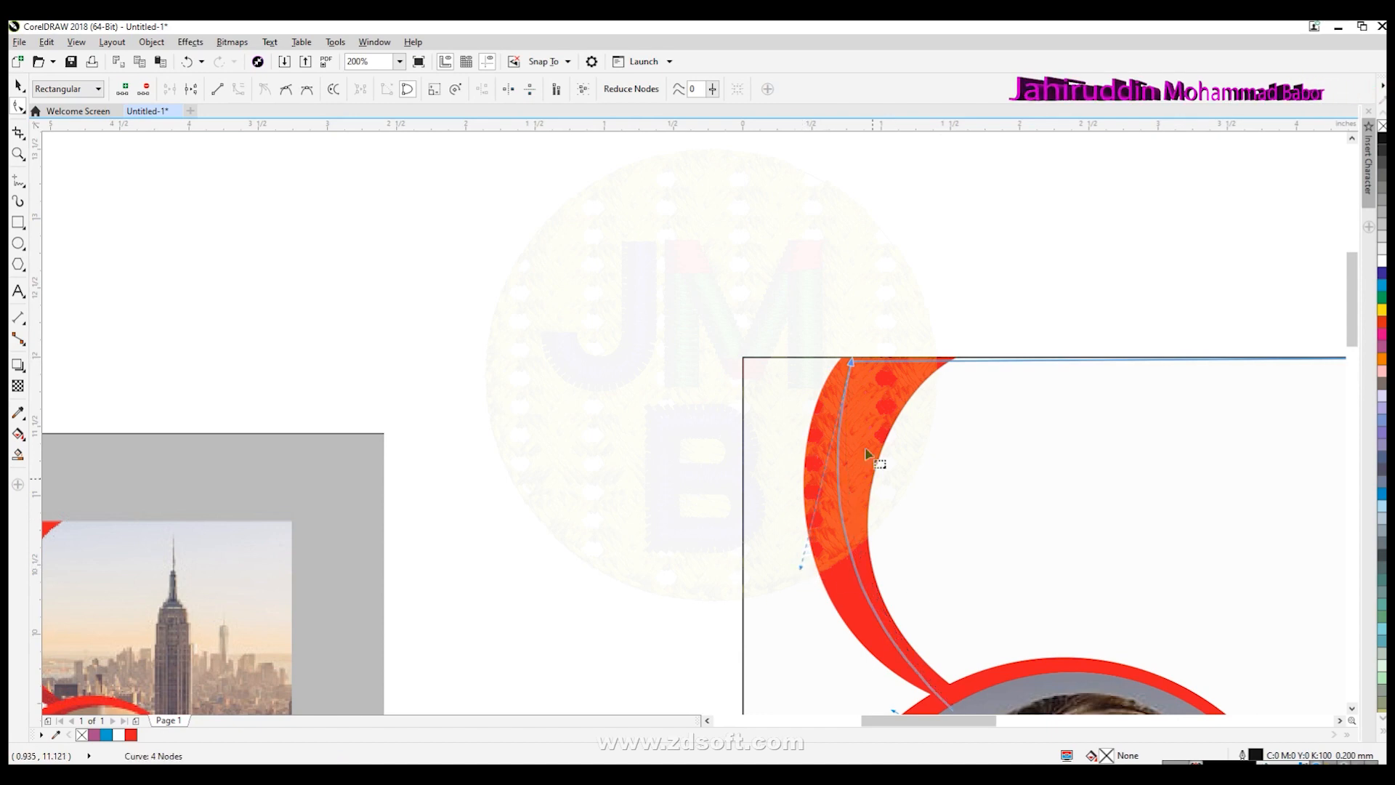
{"action": "scroll", "coordinate": [854, 358], "scroll_direction": "up", "scroll_amount": 2}
{"action": "left_click_drag", "start_coordinate": [854, 381], "coordinate": [860, 378]}
{"action": "scroll", "coordinate": [1141, 466], "scroll_direction": "down", "scroll_amount": 3}
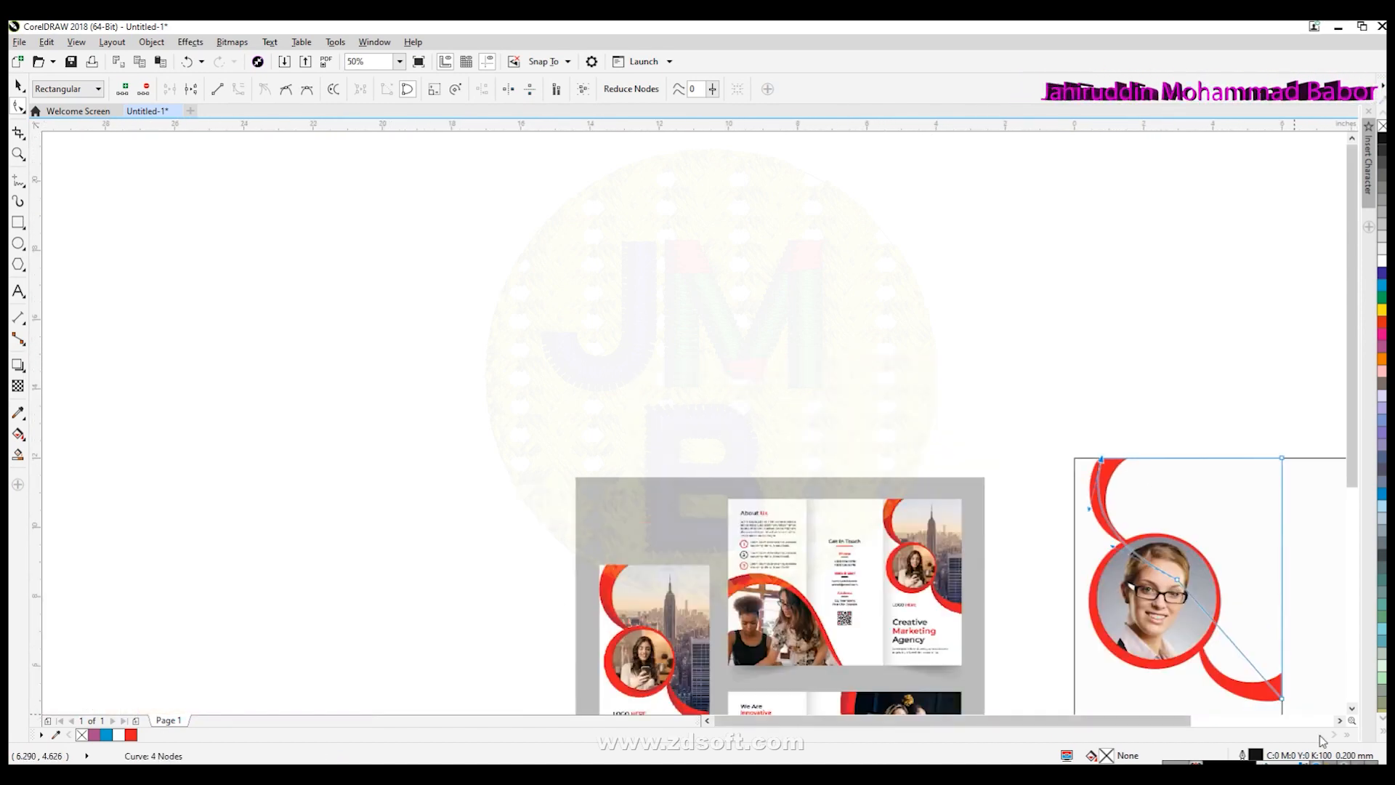
{"action": "left_click", "coordinate": [1352, 709]}
{"action": "left_click", "coordinate": [1352, 708]}
{"action": "left_click", "coordinate": [1339, 721]}
{"action": "left_click", "coordinate": [1339, 720]}
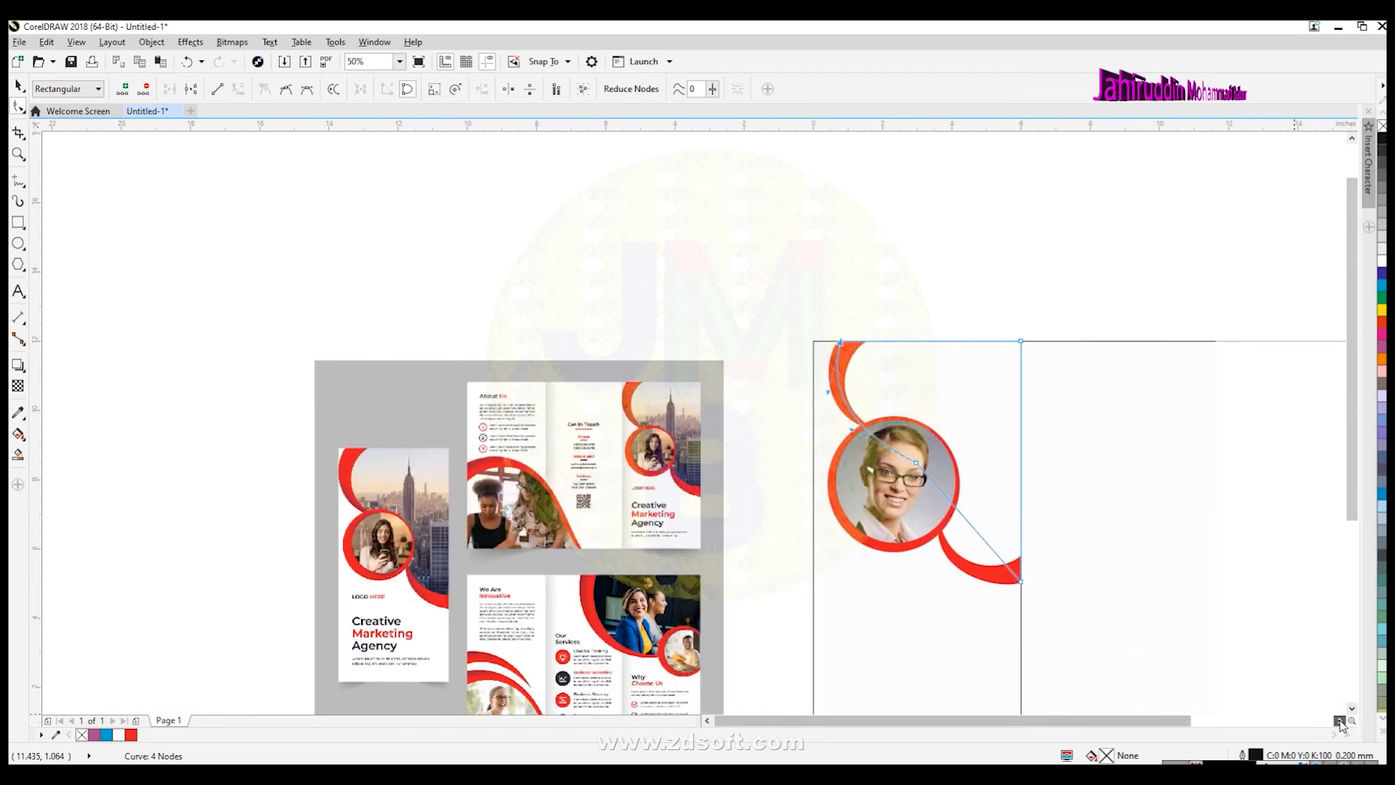
{"action": "scroll", "coordinate": [1038, 619], "scroll_direction": "up", "scroll_amount": 1}
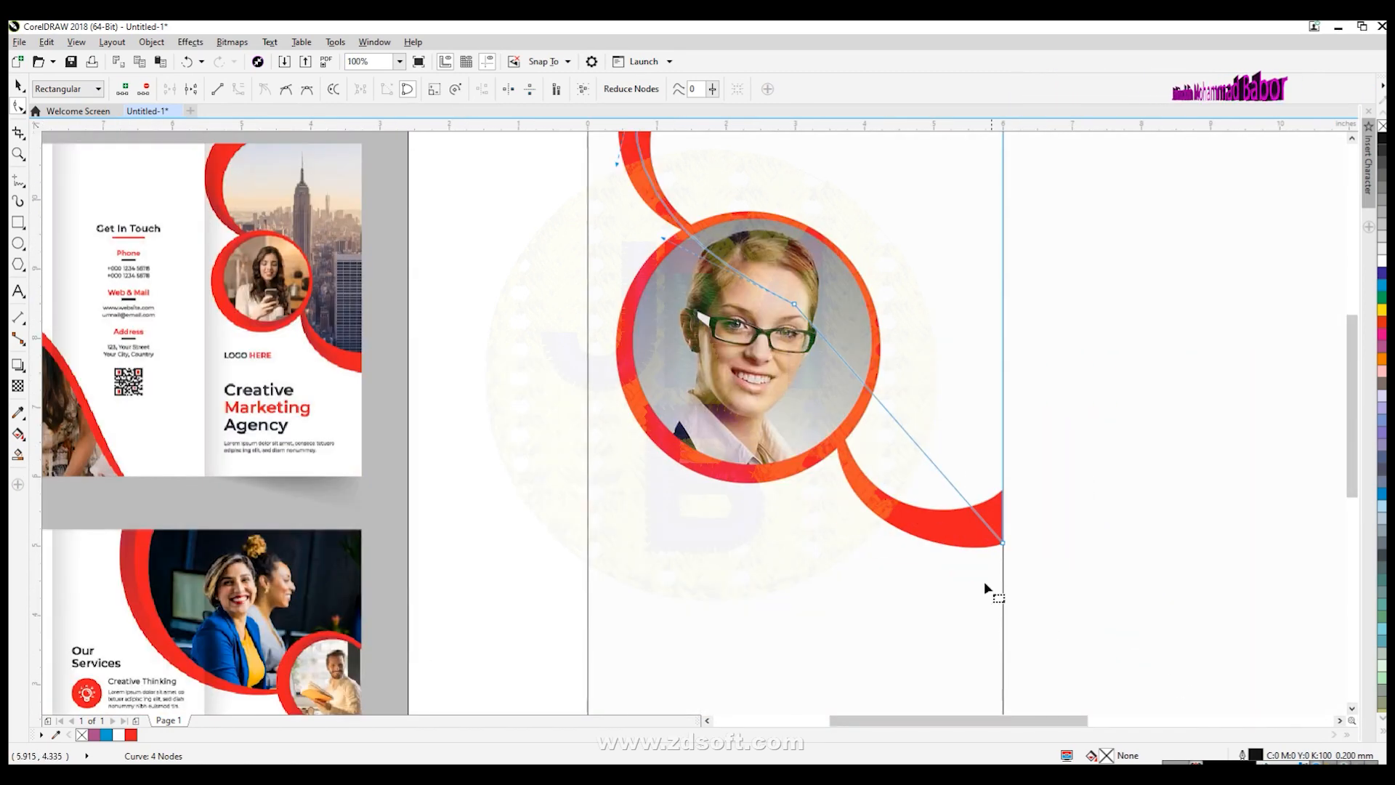
Convert the outer segment to a curve and bend the lower edge to sweep round the ring.
{"action": "left_click", "coordinate": [871, 392]}
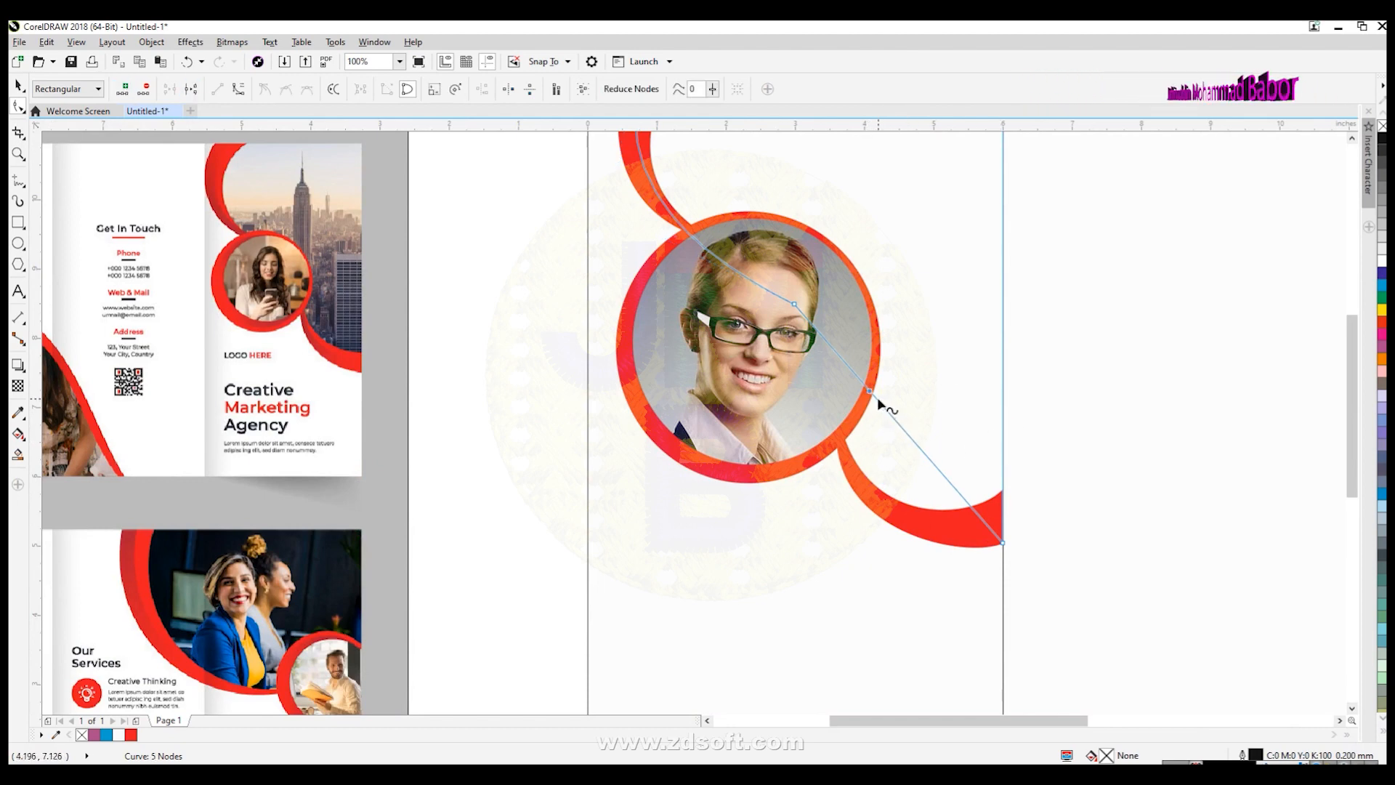
{"action": "left_click_drag", "start_coordinate": [871, 393], "coordinate": [843, 443]}
{"action": "scroll", "coordinate": [942, 525], "scroll_direction": "up", "scroll_amount": 1}
{"action": "left_click", "coordinate": [922, 468]}
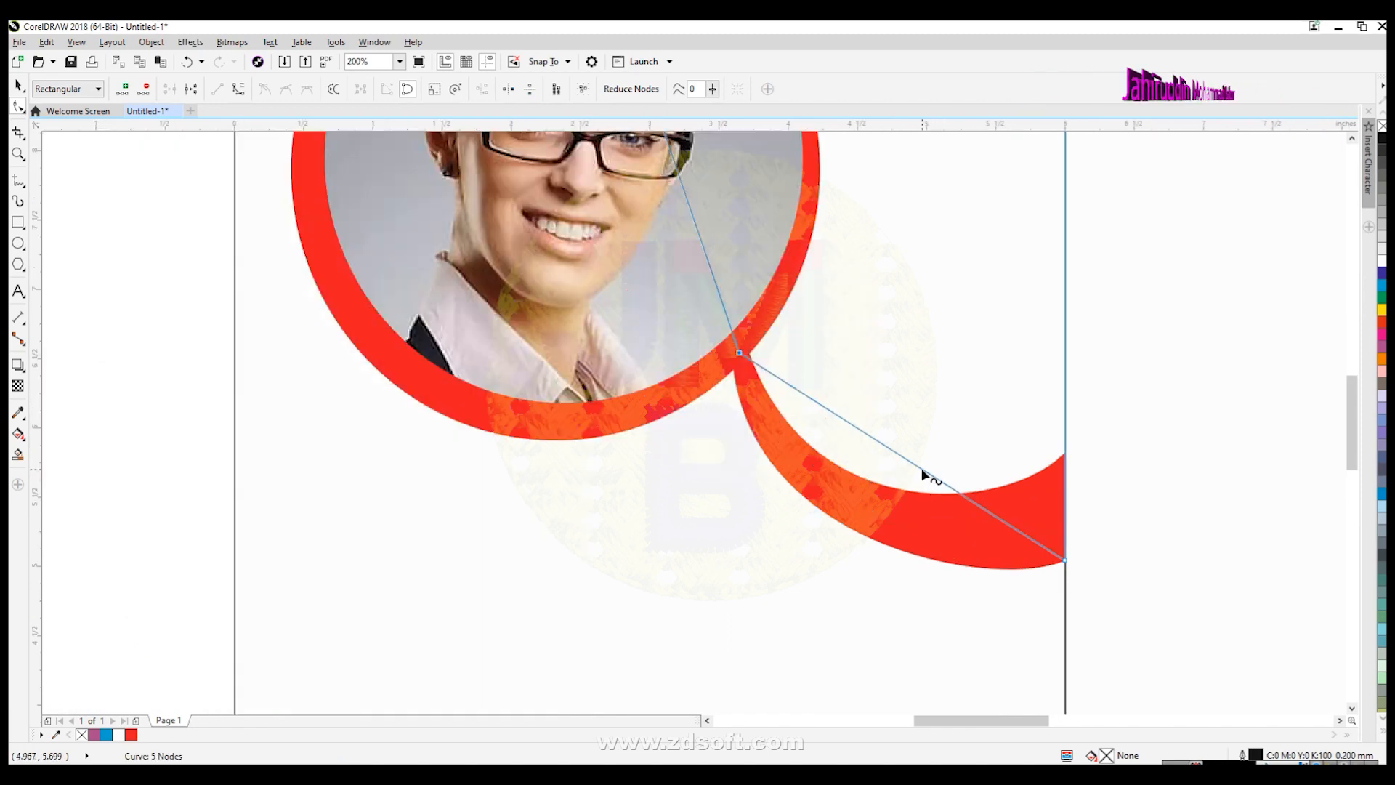
{"action": "left_click", "coordinate": [238, 89]}
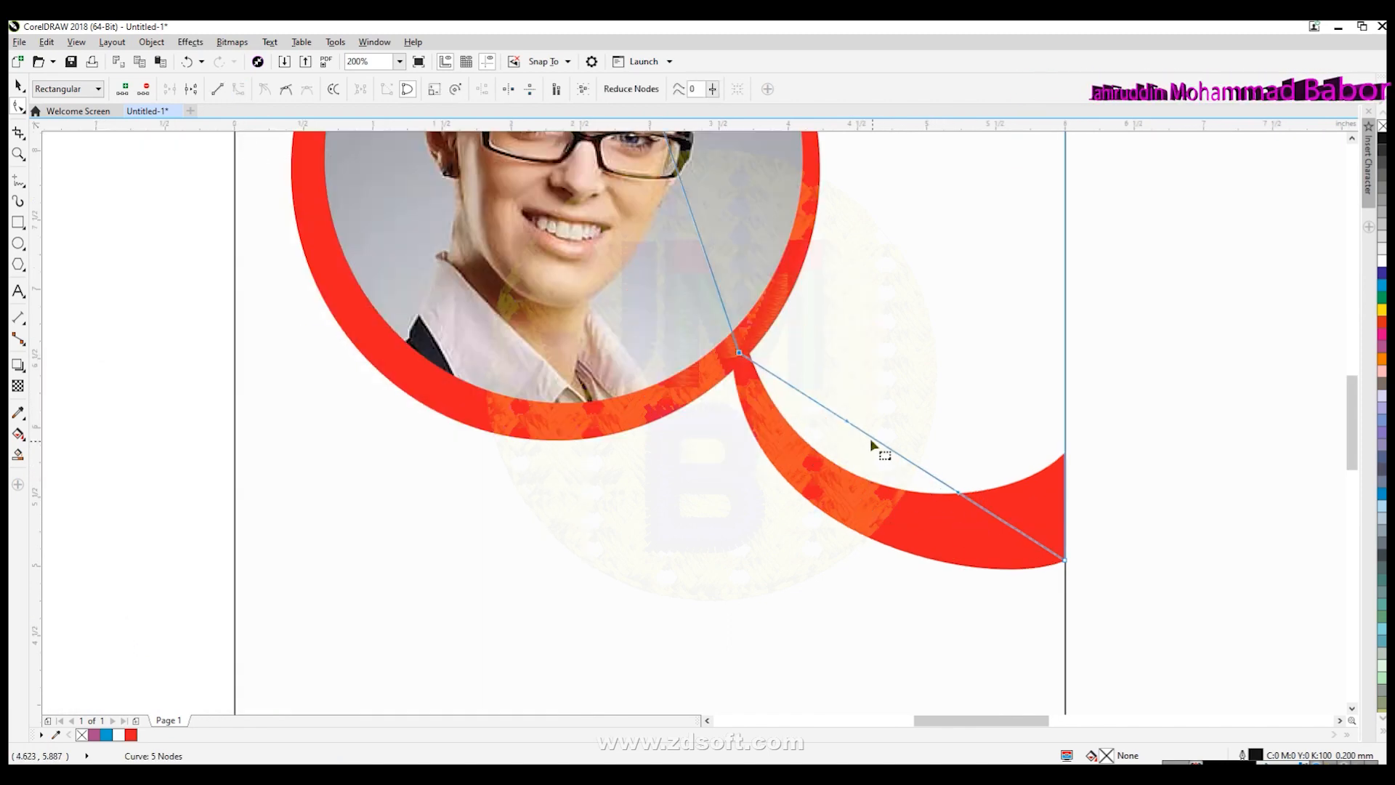
{"action": "left_click_drag", "start_coordinate": [851, 429], "coordinate": [837, 505]}
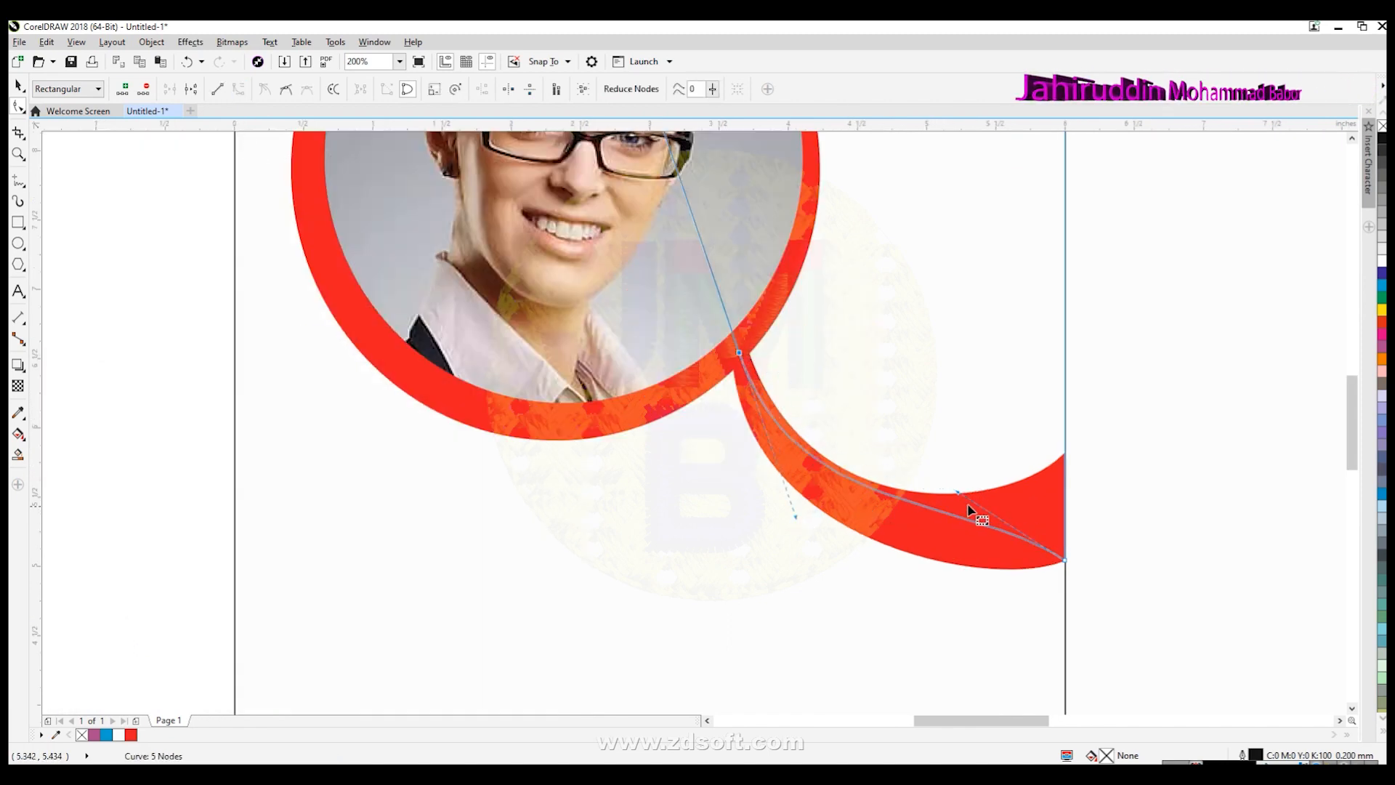
{"action": "left_click_drag", "start_coordinate": [958, 494], "coordinate": [935, 545]}
{"action": "scroll", "coordinate": [935, 545], "scroll_direction": "down", "scroll_amount": 2}
{"action": "key", "text": "space"}
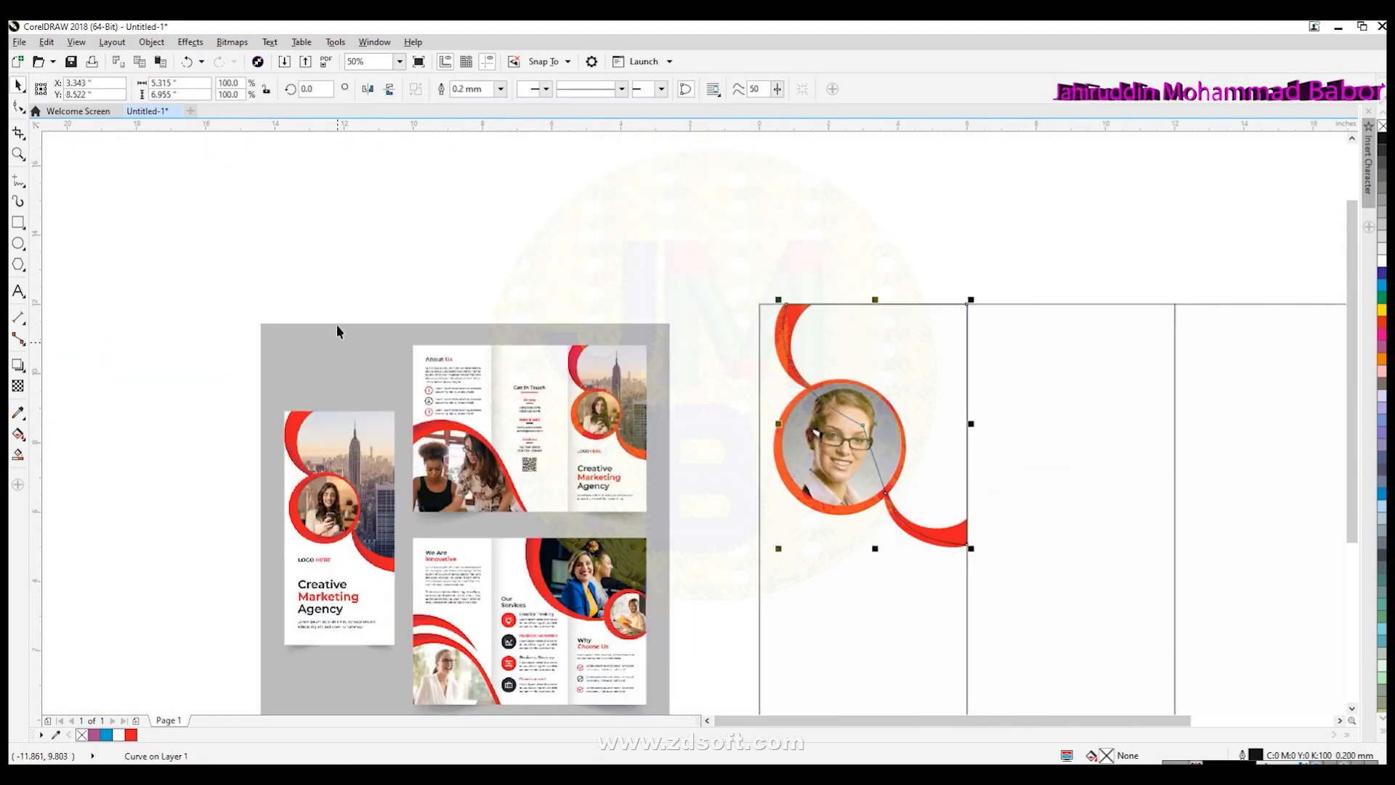
Import building.jpg onto the canvas and move the reference brochure image further left.
{"action": "left_click", "coordinate": [136, 233]}
{"action": "left_click", "coordinate": [18, 41]}
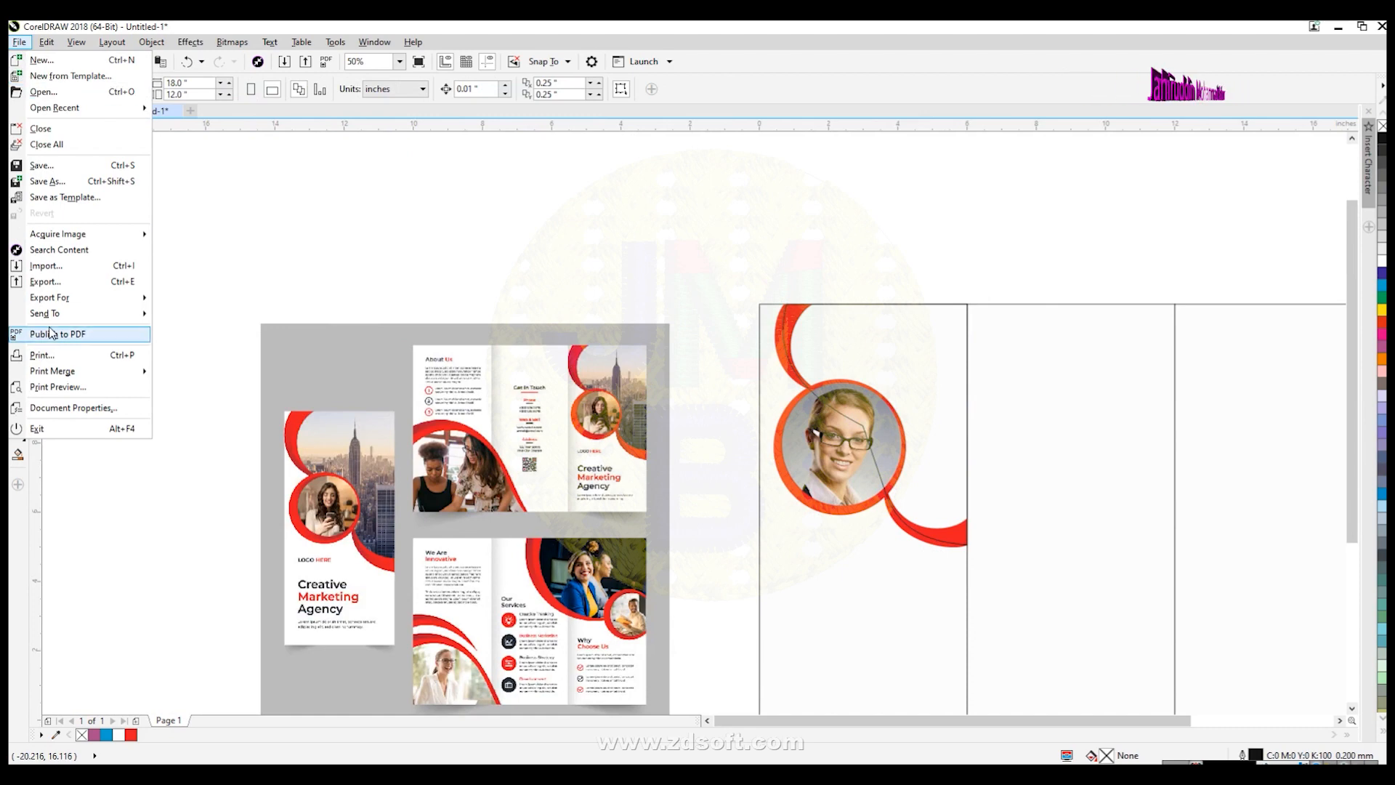
{"action": "left_click", "coordinate": [49, 266]}
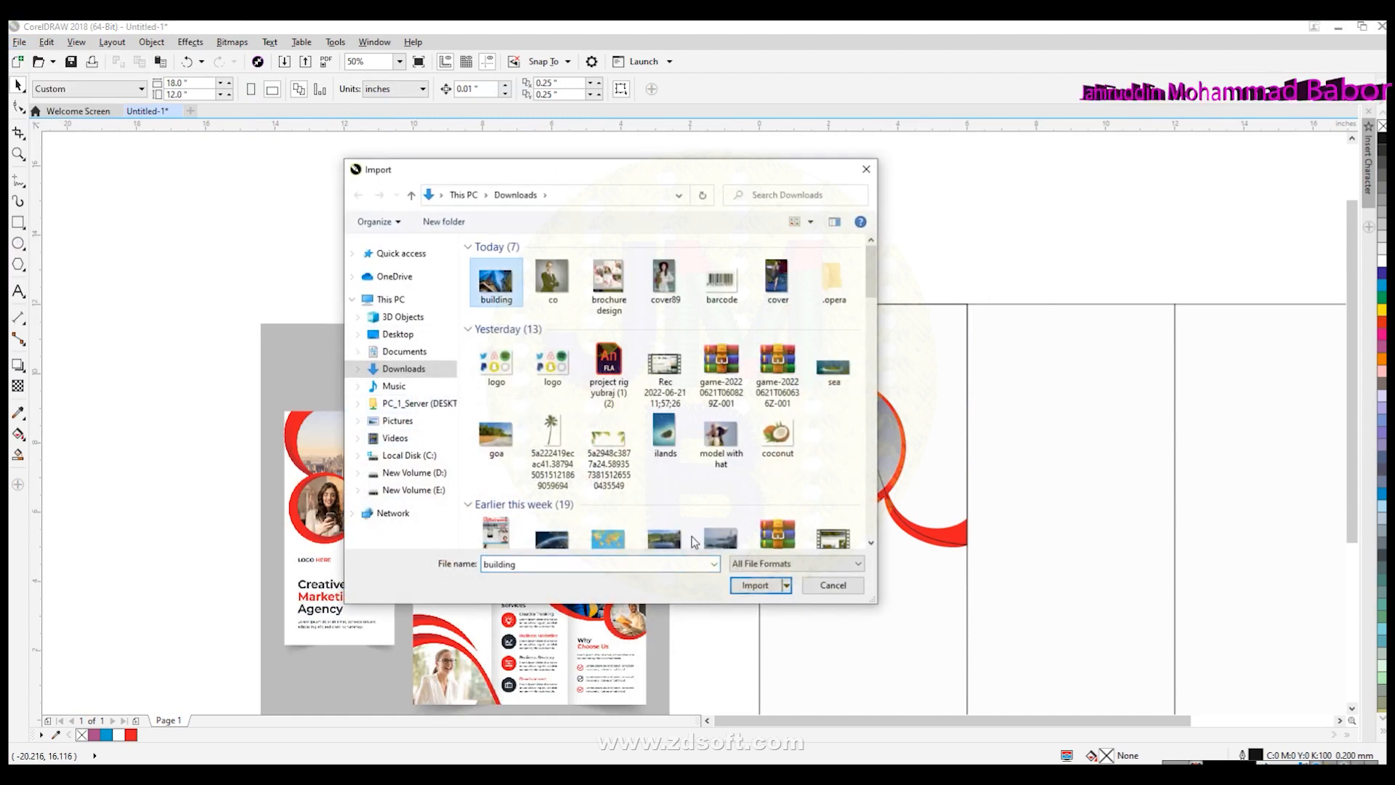
{"action": "left_click", "coordinate": [755, 585]}
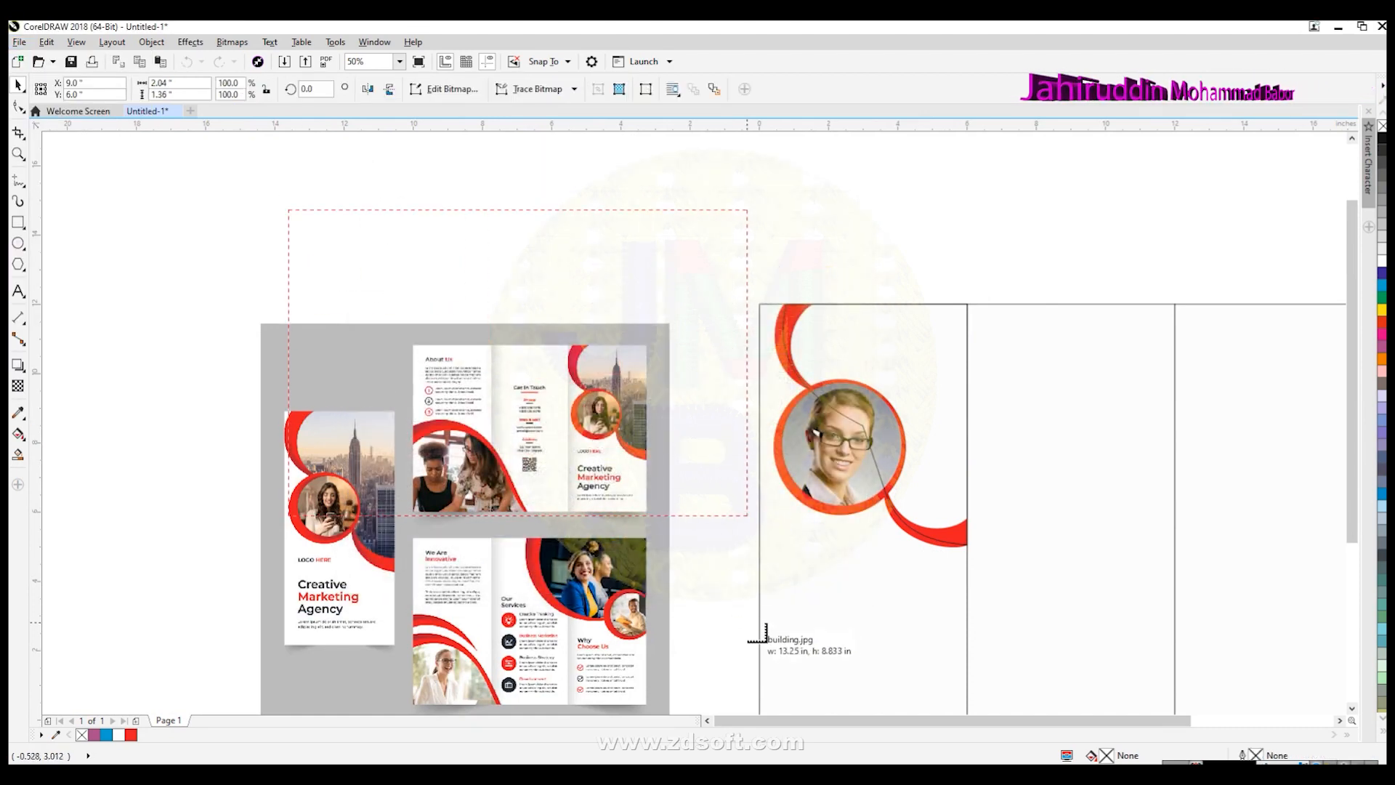
{"action": "left_click_drag", "start_coordinate": [748, 623], "coordinate": [750, 624]}
{"action": "left_click_drag", "start_coordinate": [594, 622], "coordinate": [162, 537]}
{"action": "left_click_drag", "start_coordinate": [632, 446], "coordinate": [623, 508]}
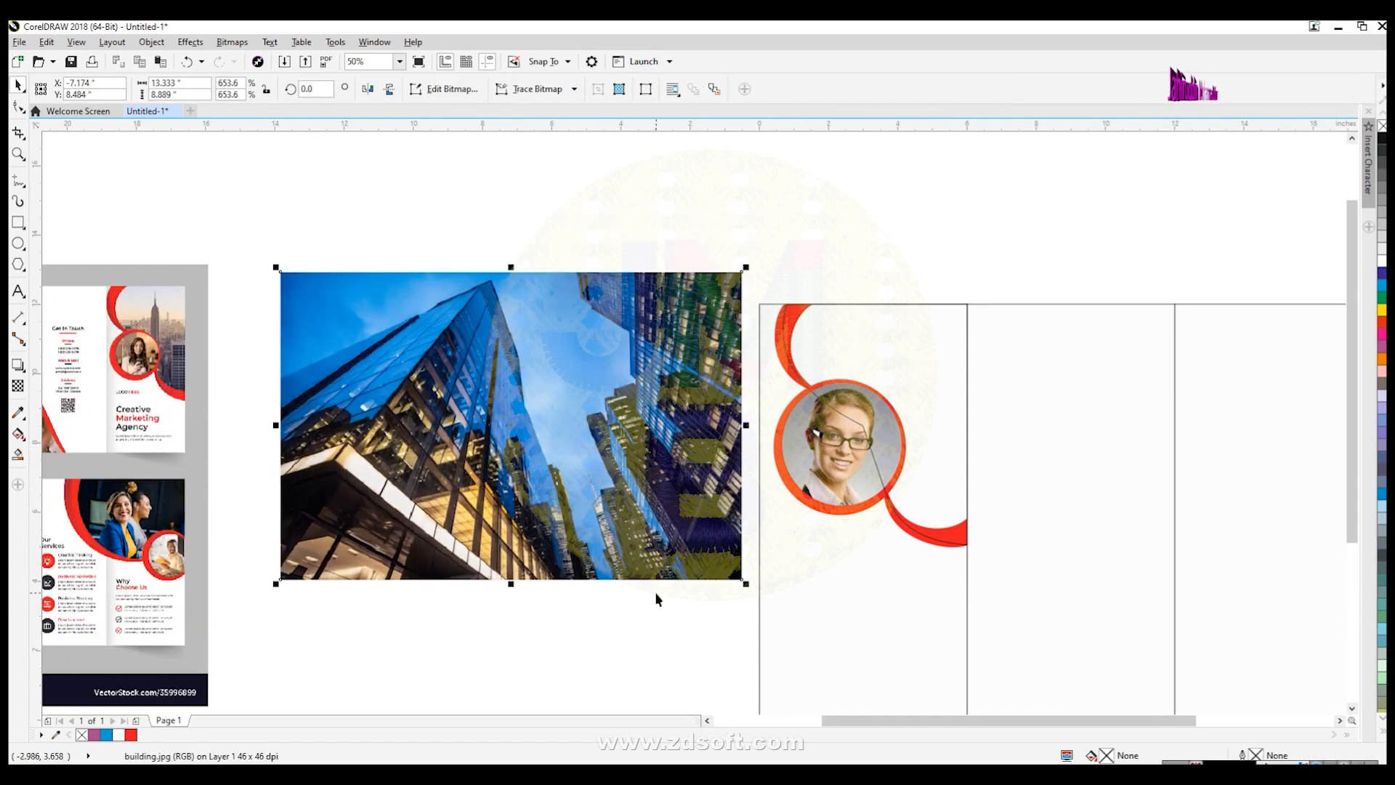
PowerClip the building photo inside the red curved shape and enter its contents for editing.
{"action": "left_click", "coordinate": [151, 41]}
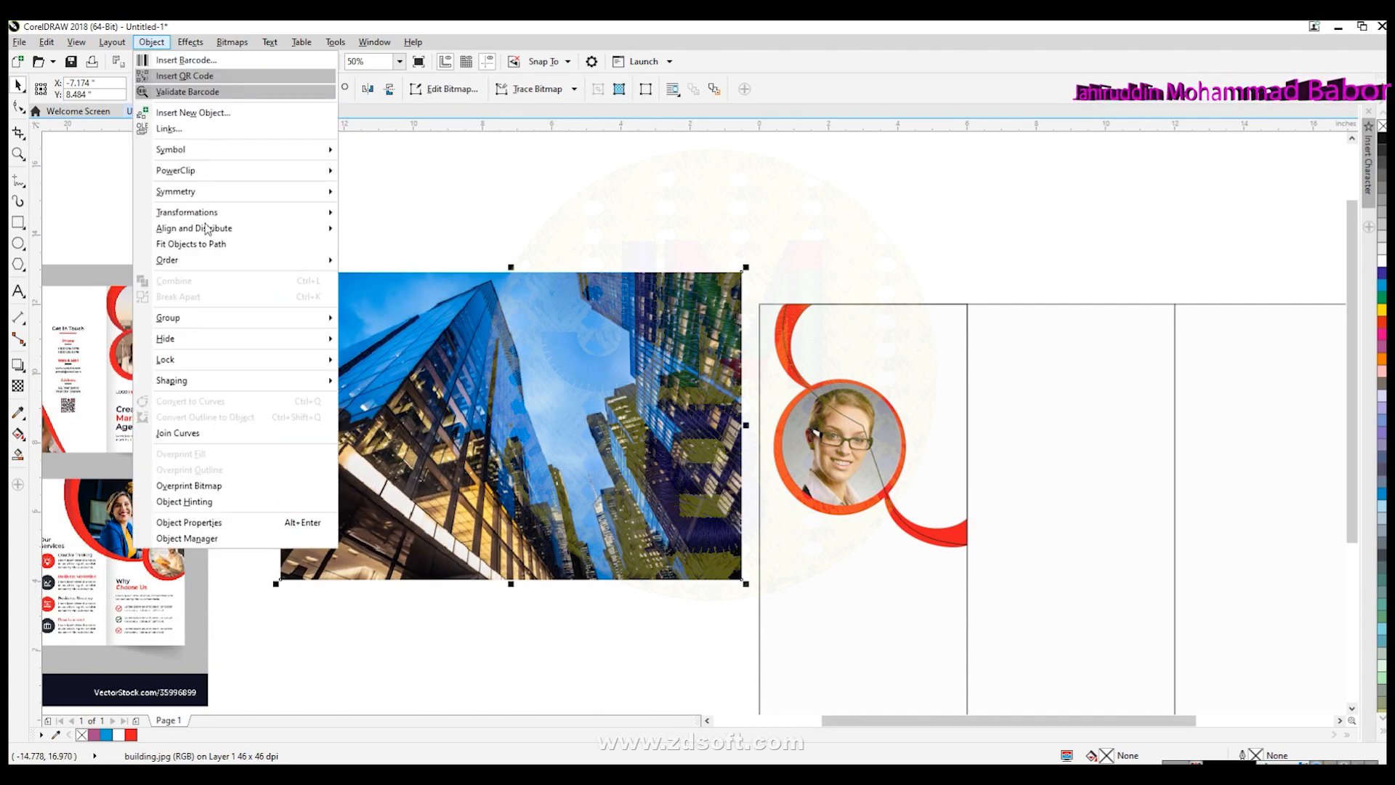
{"action": "mouse_move", "coordinate": [202, 171]}
{"action": "left_click", "coordinate": [418, 174]}
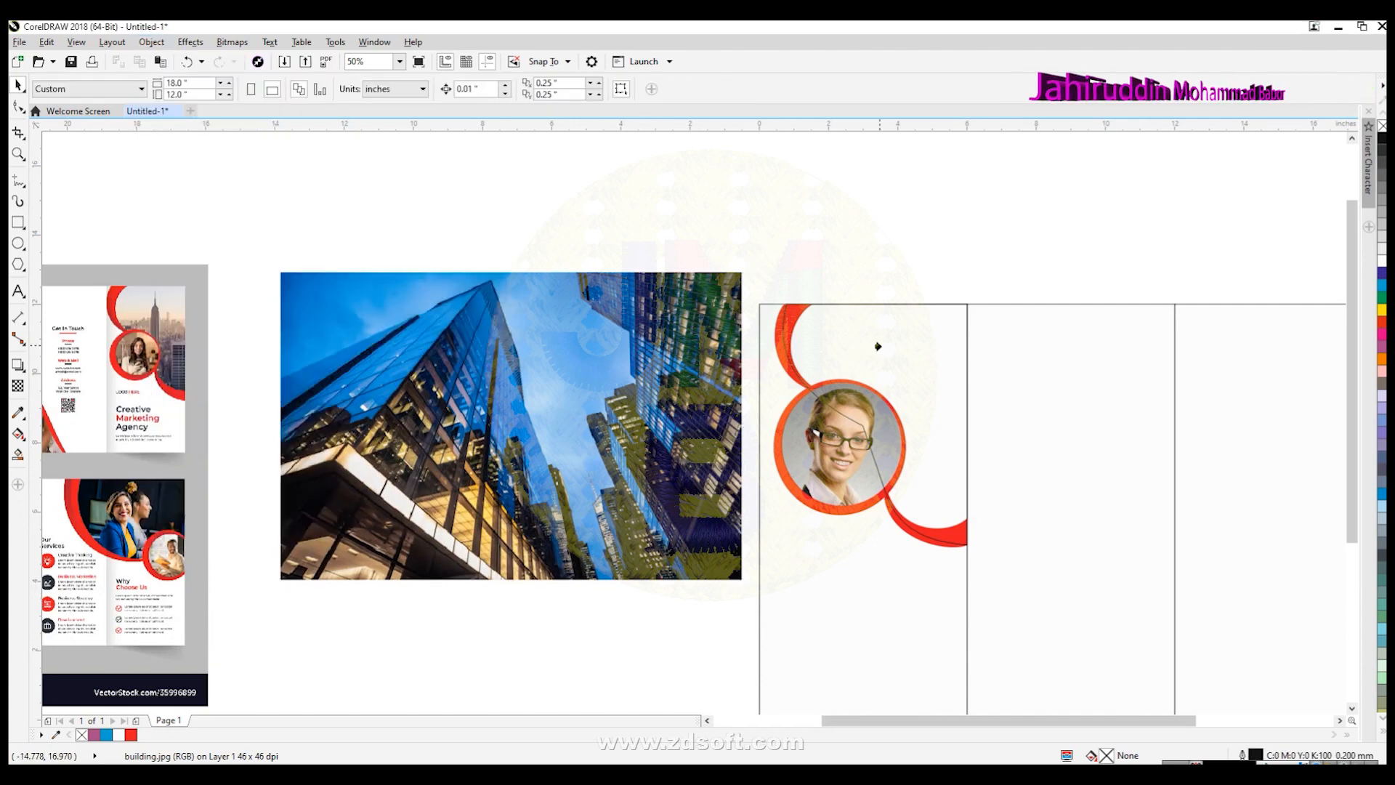
{"action": "left_click", "coordinate": [878, 347]}
{"action": "double_click", "coordinate": [914, 385]}
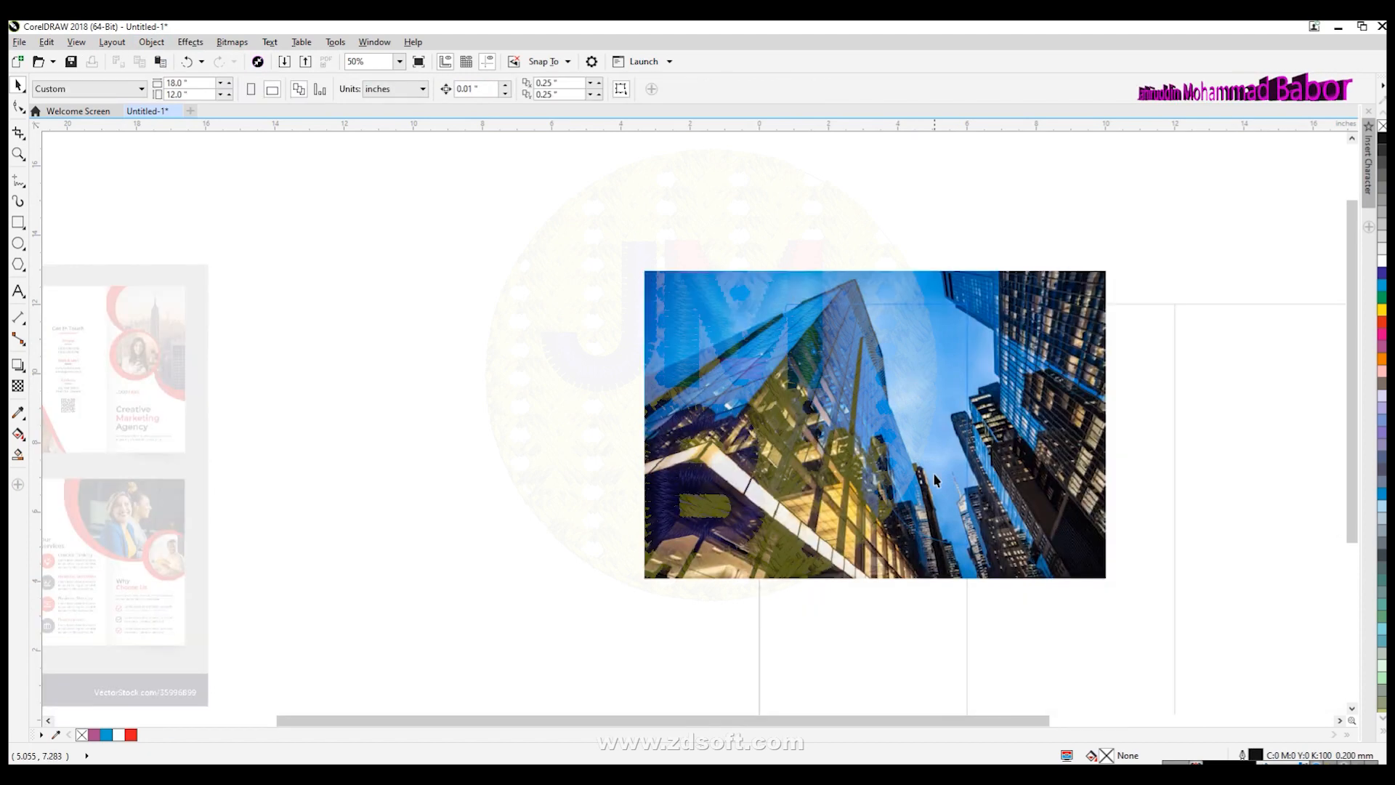
Move the photo right and up within the frame and shrink it to about 520%.
{"action": "left_click", "coordinate": [1064, 530]}
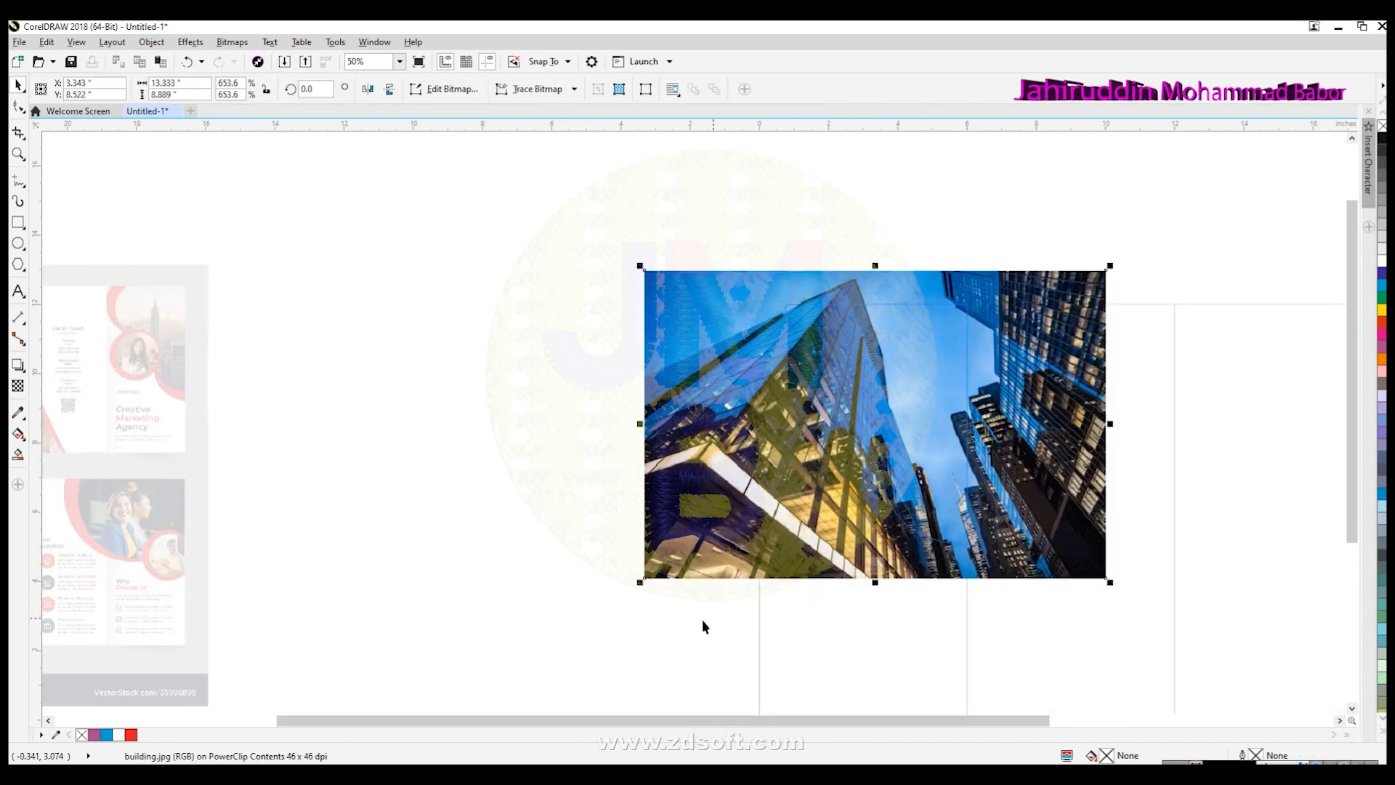
{"action": "left_click_drag", "start_coordinate": [974, 537], "coordinate": [1038, 522]}
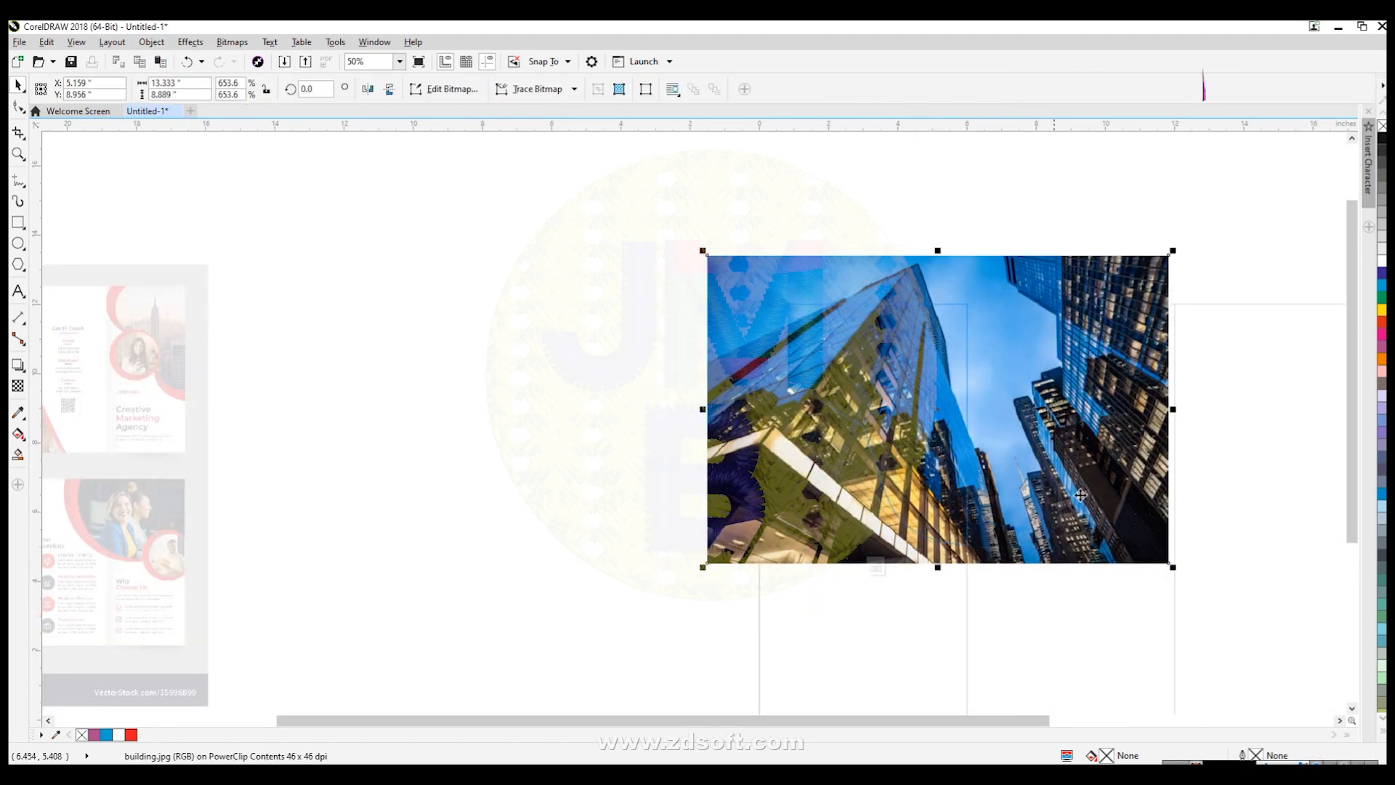
{"action": "left_click_drag", "start_coordinate": [1173, 252], "coordinate": [1075, 319]}
{"action": "left_click_drag", "start_coordinate": [949, 371], "coordinate": [937, 351]}
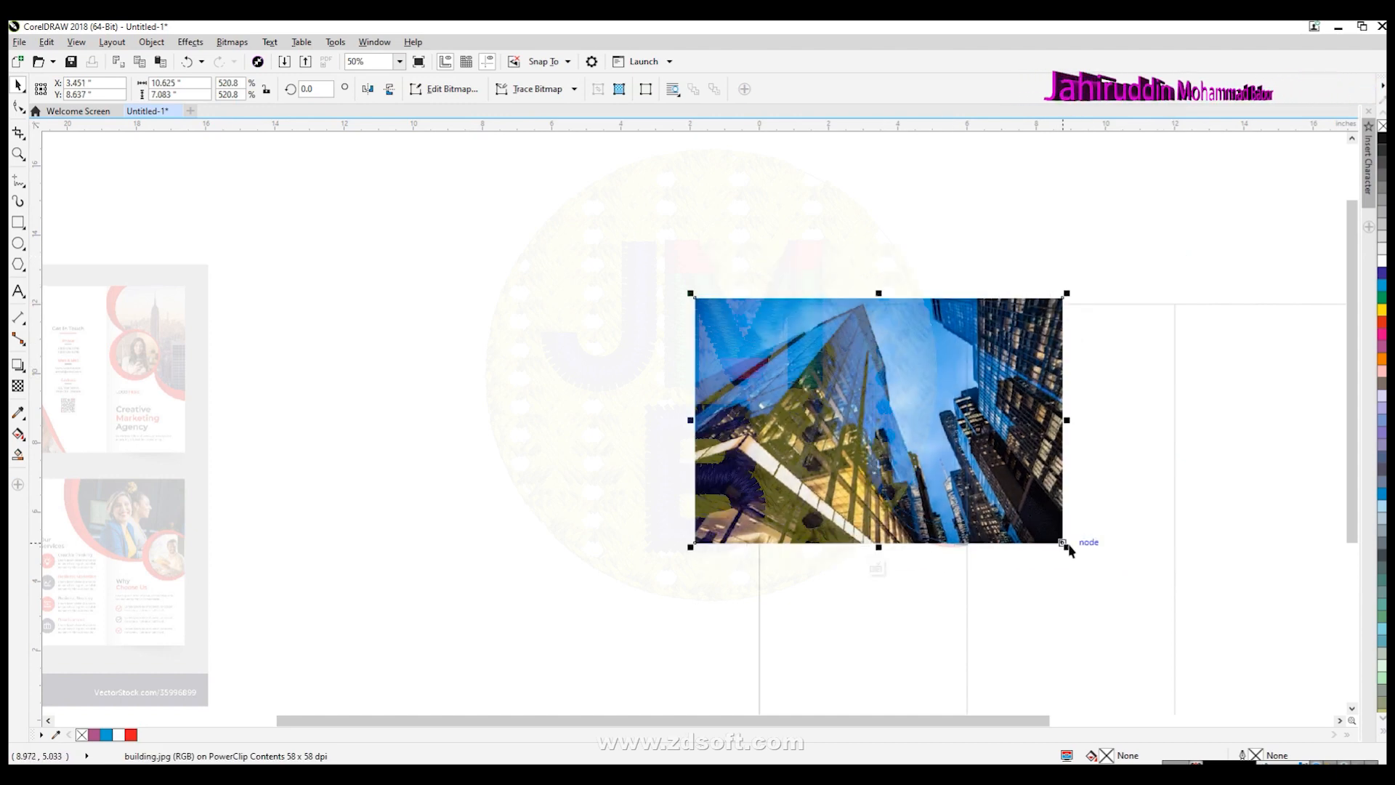
{"action": "left_click_drag", "start_coordinate": [1067, 548], "coordinate": [996, 504]}
{"action": "scroll", "coordinate": [1006, 455], "scroll_direction": "up", "scroll_amount": 1}
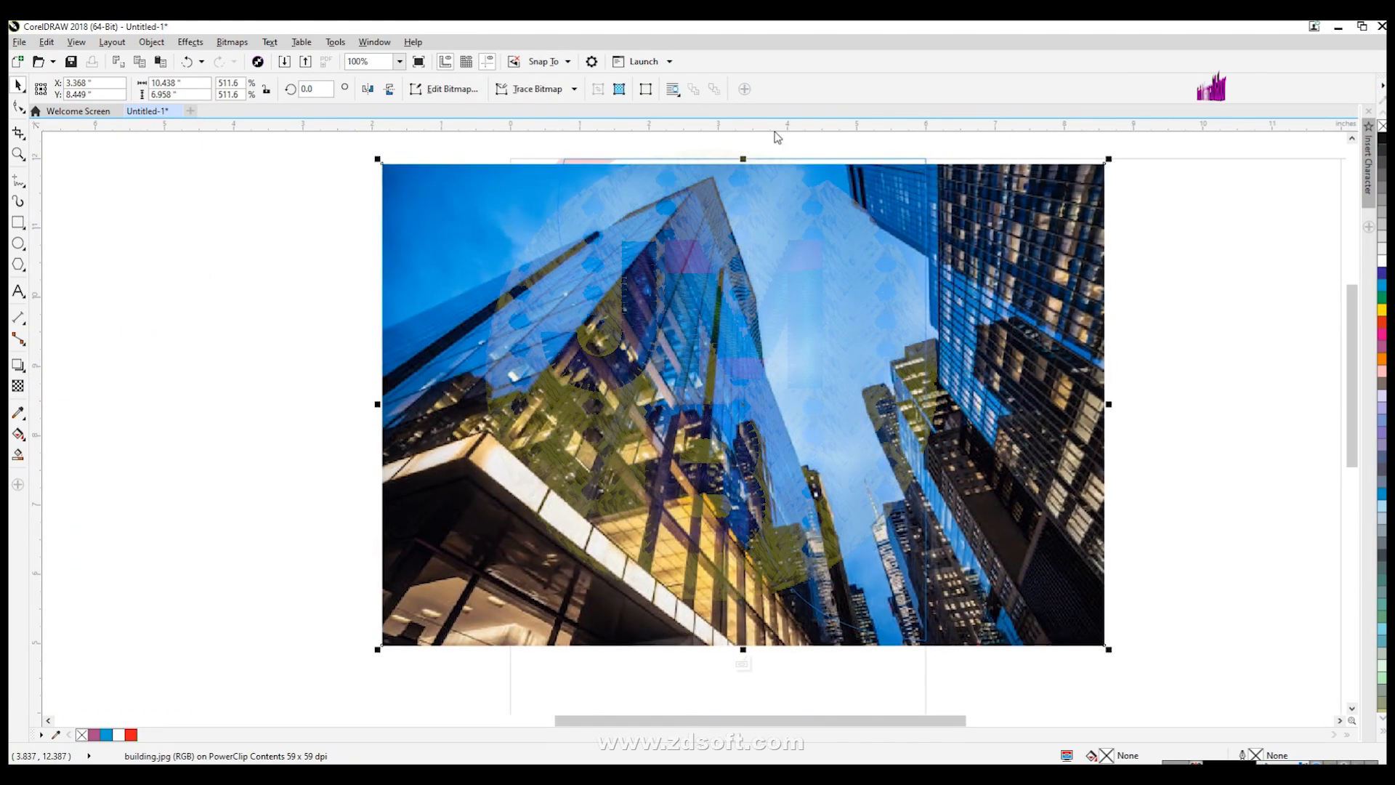
Stretch the photo's top edge, scale it to about 89.5%, nudge it into place, and finish editing.
{"action": "left_click_drag", "start_coordinate": [745, 158], "coordinate": [744, 144]}
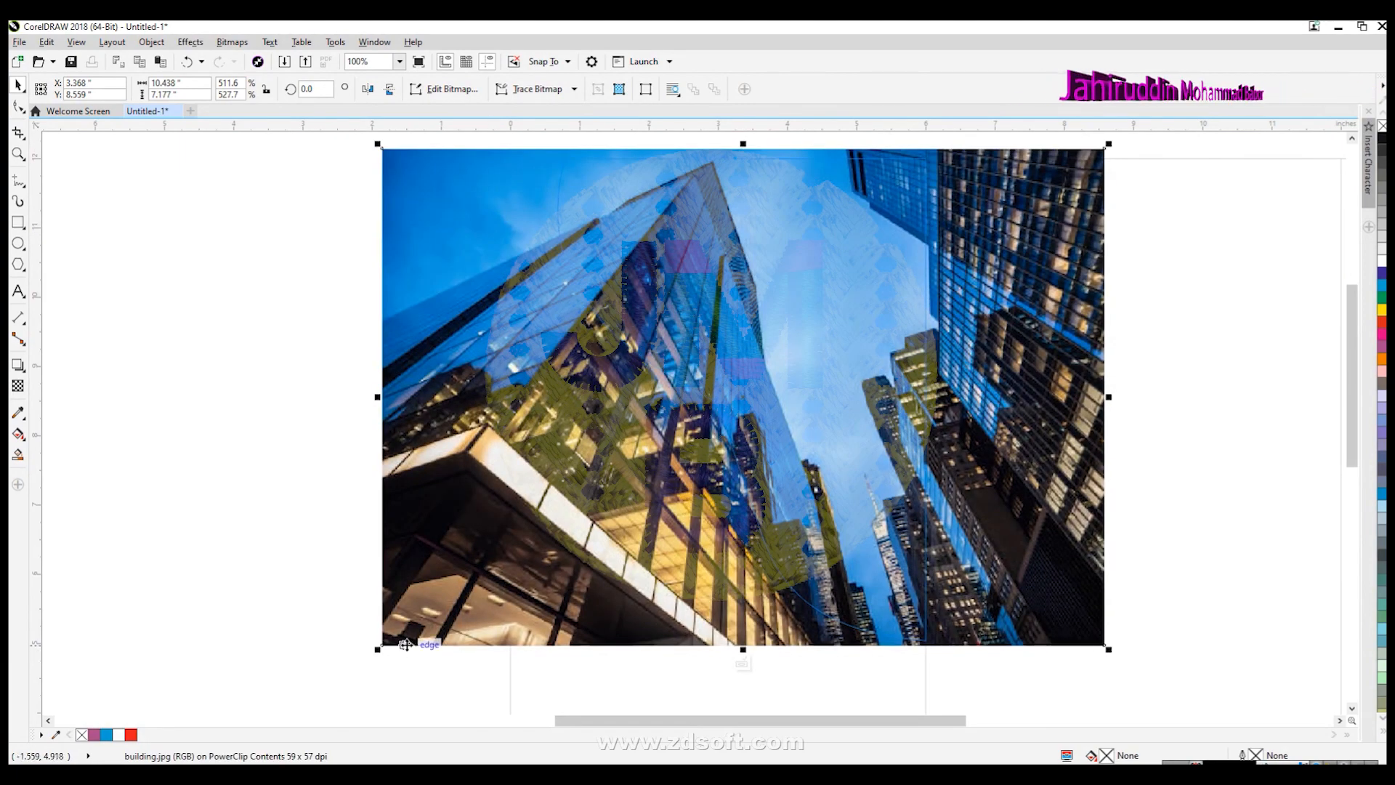
{"action": "left_click_drag", "start_coordinate": [377, 649], "coordinate": [459, 634]}
{"action": "scroll", "coordinate": [825, 511], "scroll_direction": "down", "scroll_amount": 2}
{"action": "mouse_move", "coordinate": [960, 556]}
{"action": "left_mouse_down"}
{"action": "mouse_move", "coordinate": [954, 594]}
{"action": "mouse_move", "coordinate": [944, 564]}
{"action": "left_mouse_up"}
{"action": "scroll", "coordinate": [905, 621], "scroll_direction": "up", "scroll_amount": 2}
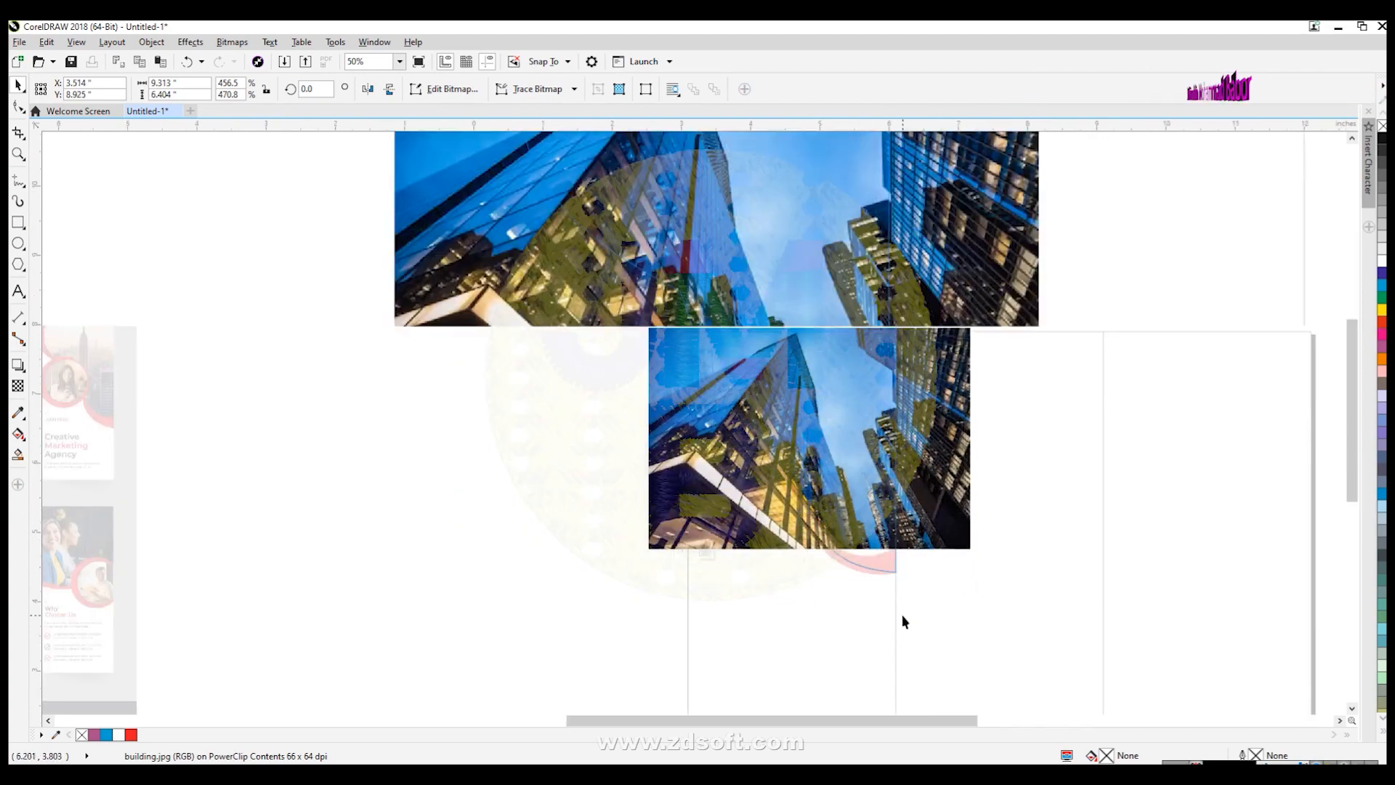
{"action": "left_click_drag", "start_coordinate": [1043, 489], "coordinate": [1120, 584]}
{"action": "scroll", "coordinate": [1121, 590], "scroll_direction": "down", "scroll_amount": 2}
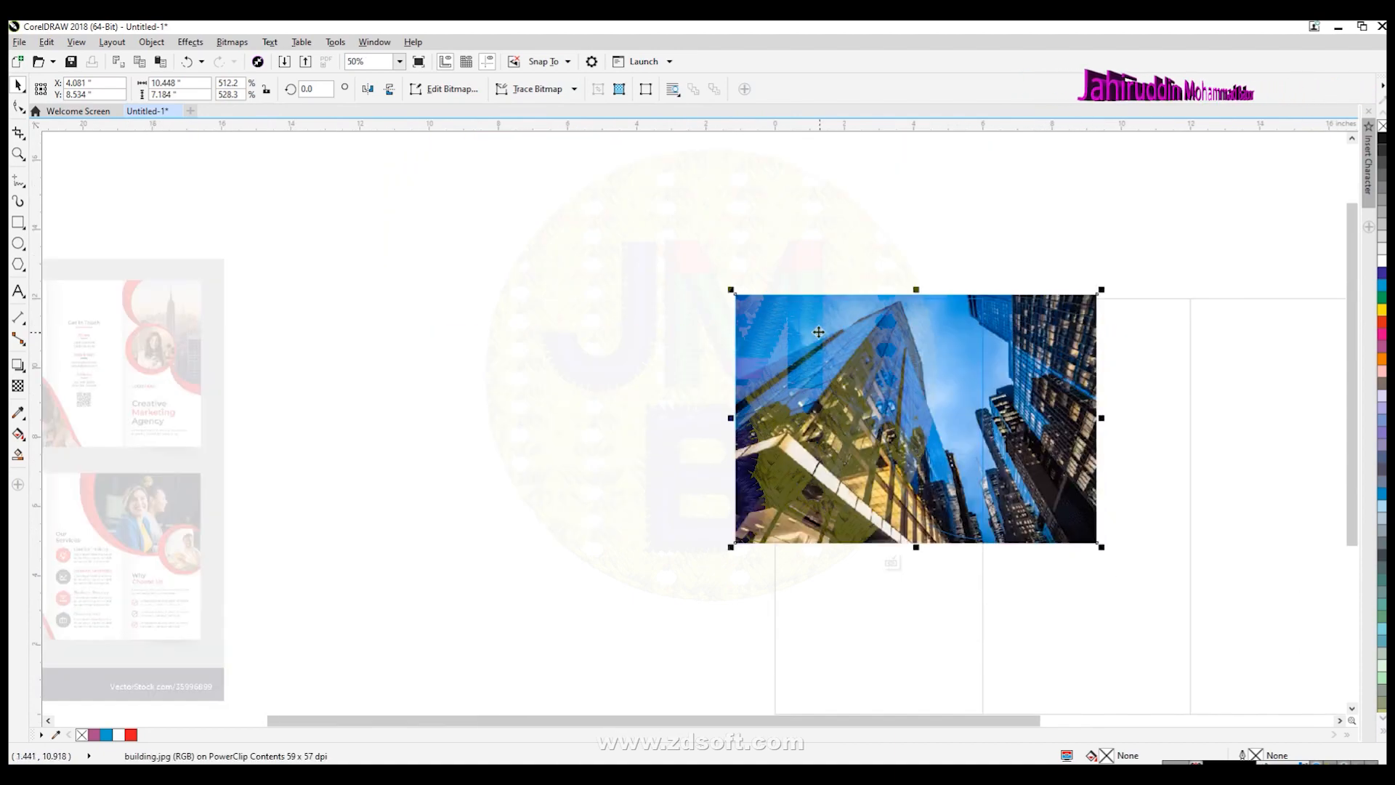
{"action": "left_click", "coordinate": [893, 563]}
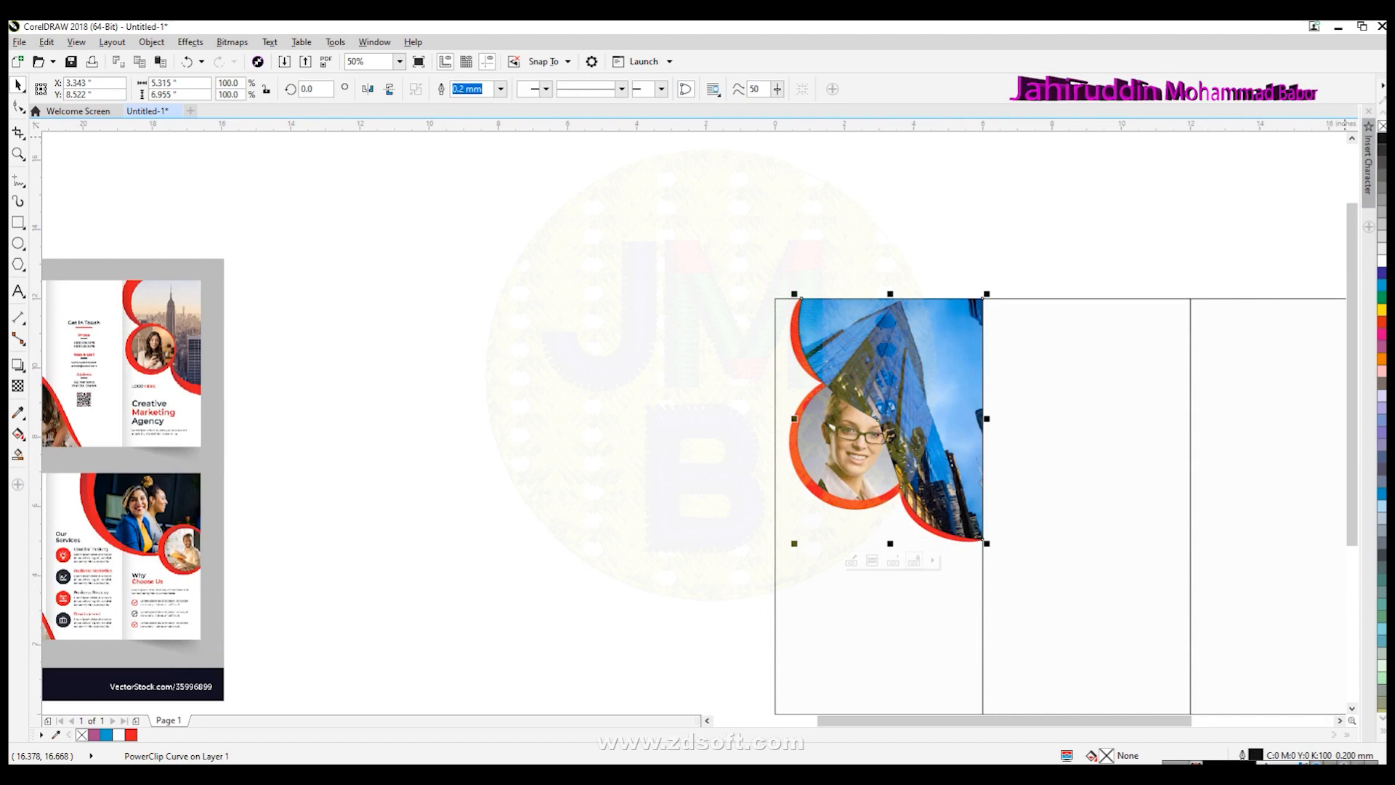
Move the portrait ring group to the front of the page so it sits above the building photo.
{"action": "left_click", "coordinate": [842, 439]}
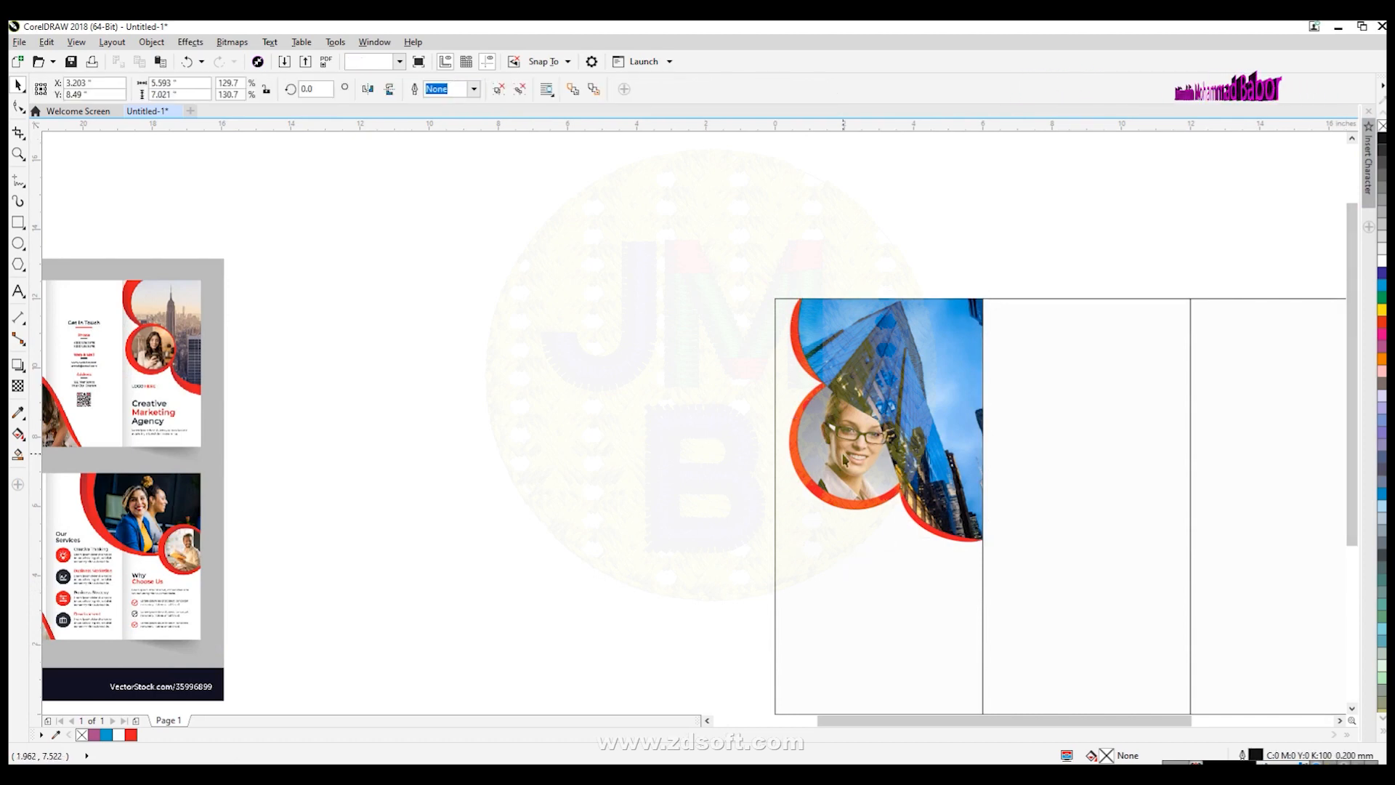
{"action": "right_click", "coordinate": [842, 439]}
{"action": "left_click", "coordinate": [719, 400]}
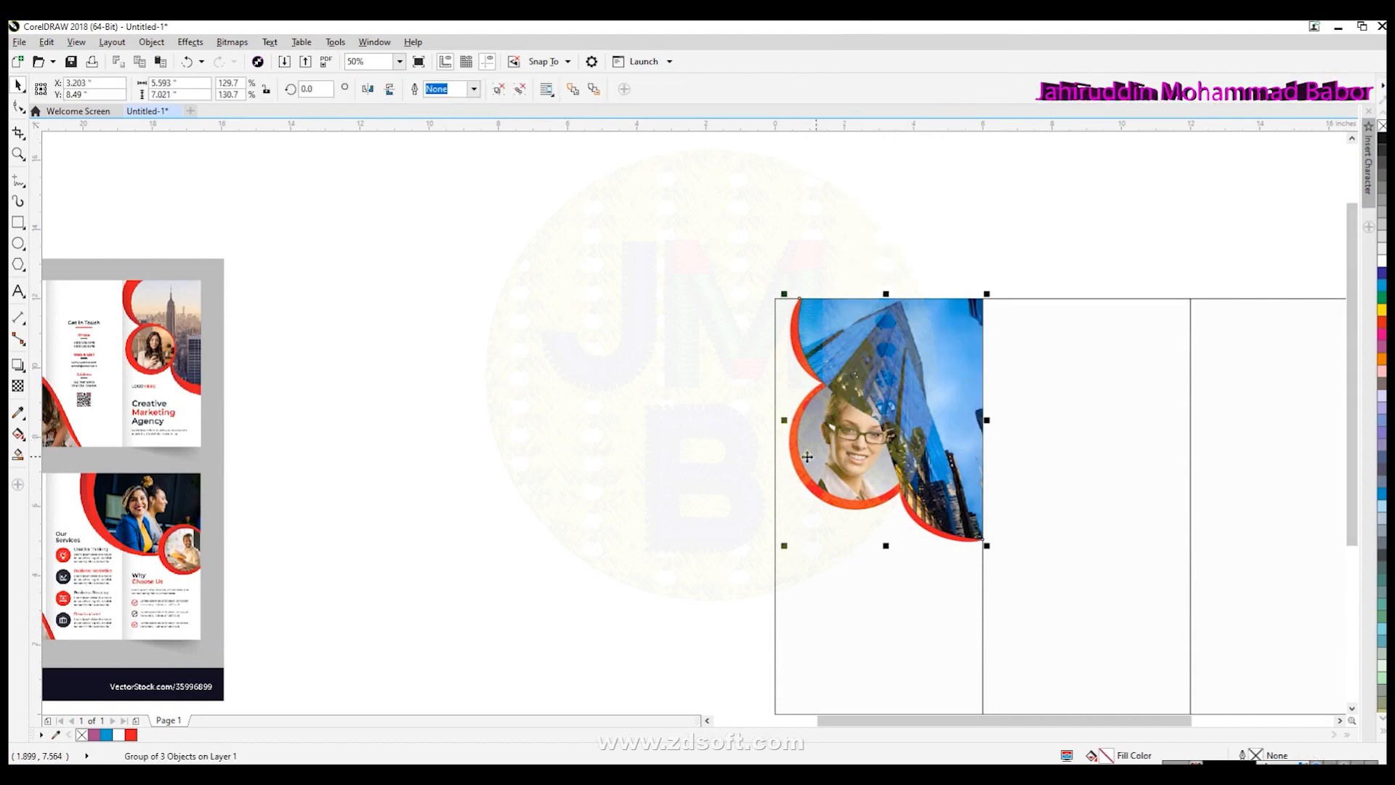
{"action": "key", "text": "Escape"}
{"action": "left_click", "coordinate": [833, 435]}
{"action": "right_click", "coordinate": [835, 431]}
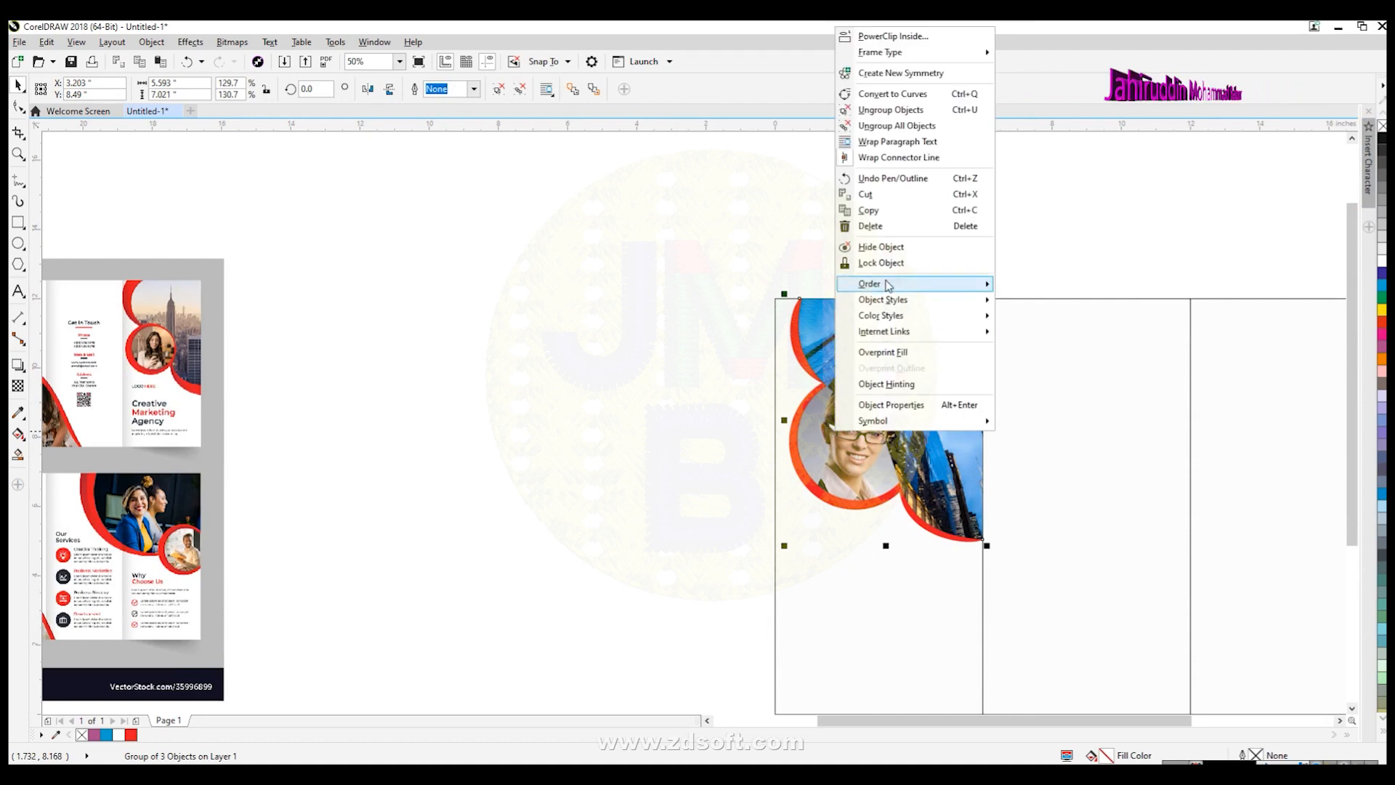
{"action": "left_click", "coordinate": [1040, 276]}
{"action": "scroll", "coordinate": [974, 455], "scroll_direction": "down", "scroll_amount": 2}
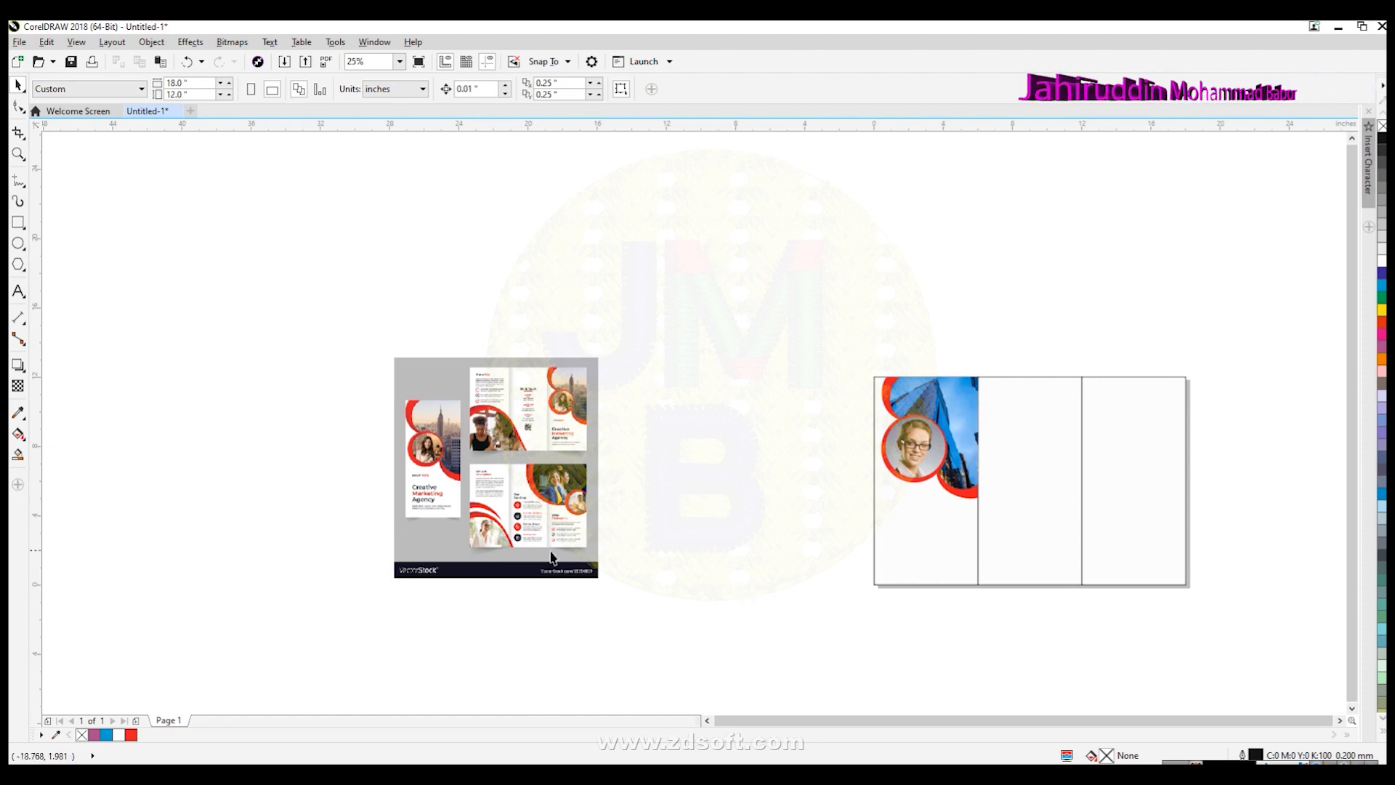
{"action": "scroll", "coordinate": [560, 565], "scroll_direction": "up", "scroll_amount": 3}
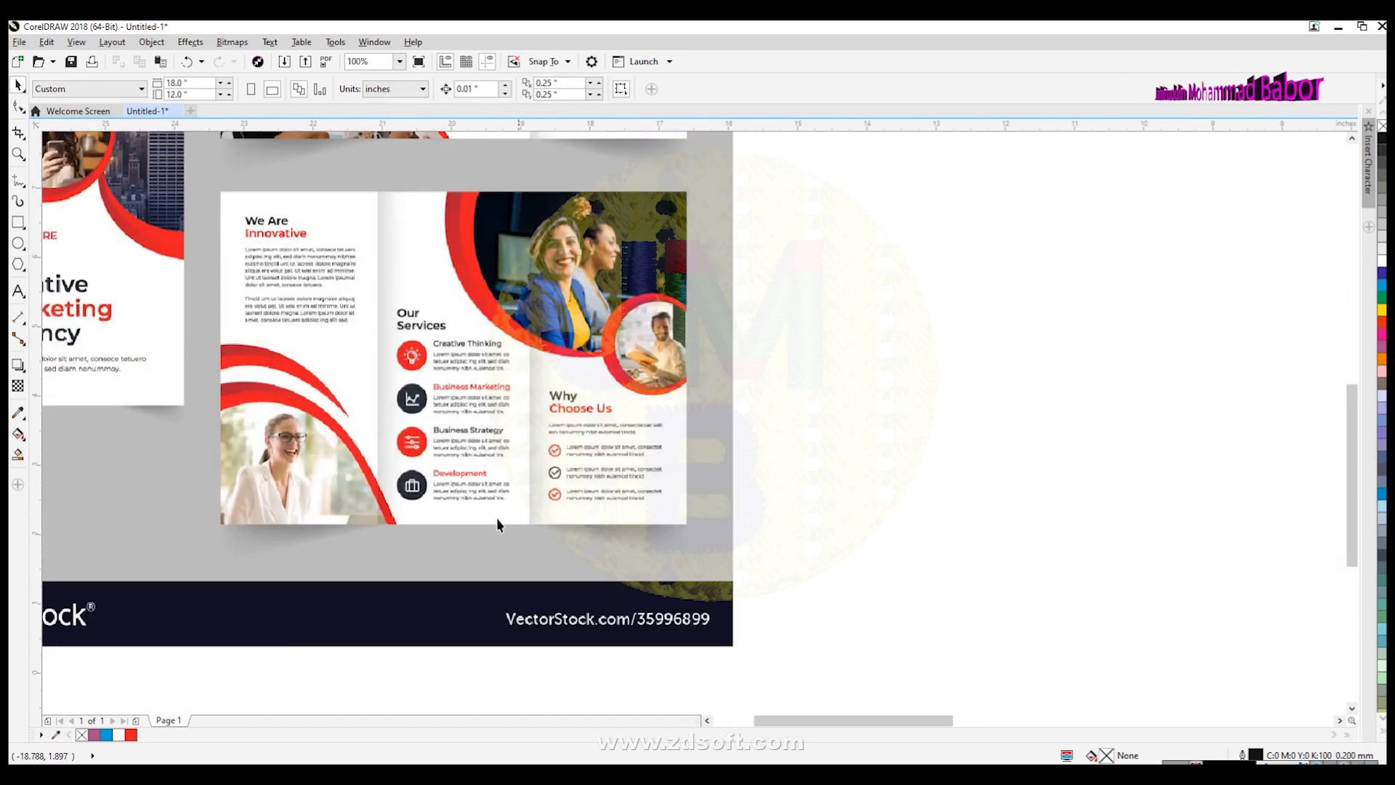
{"action": "scroll", "coordinate": [511, 479], "scroll_direction": "down", "scroll_amount": 4}
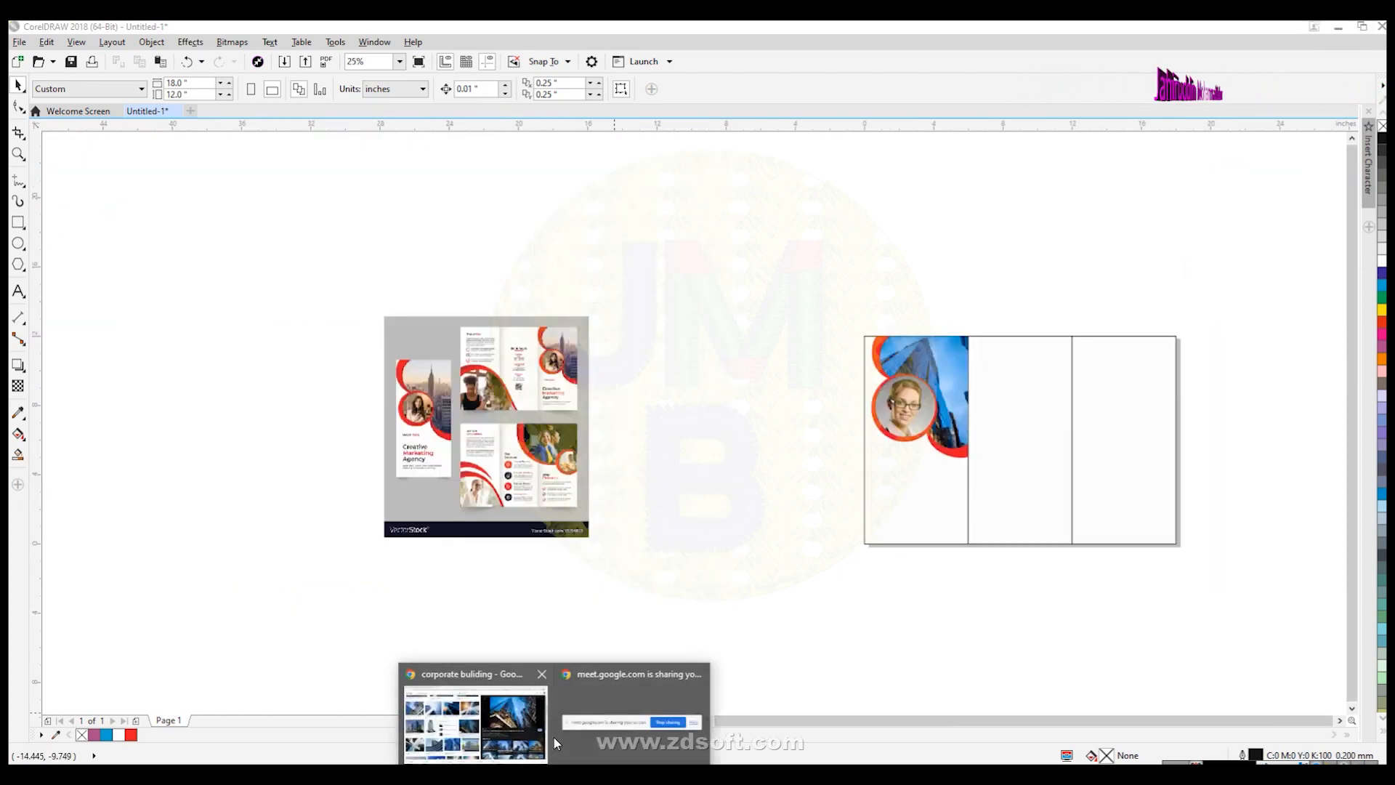
In Chrome, search for lorem ipsum and open the lipsum.com result.
{"action": "left_click", "coordinate": [534, 731]}
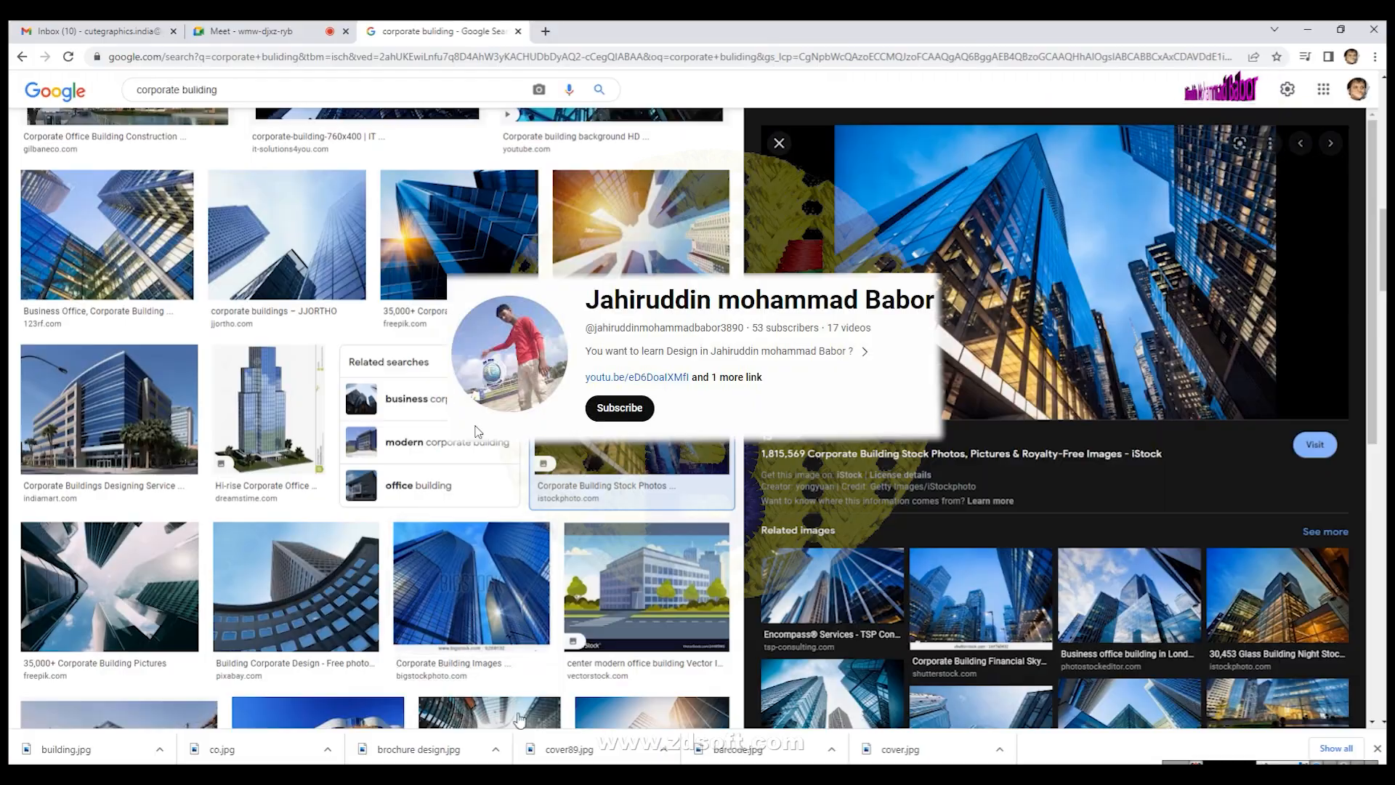
{"action": "left_click", "coordinate": [545, 31]}
{"action": "left_click", "coordinate": [518, 31]}
{"action": "left_click", "coordinate": [430, 56]}
{"action": "key", "text": "BackSpace"}
{"action": "type", "text": "google.com/?h=52x06k33mh5cdi7ed0pyobzborkaow6nxksq,5d15mfc0i"}
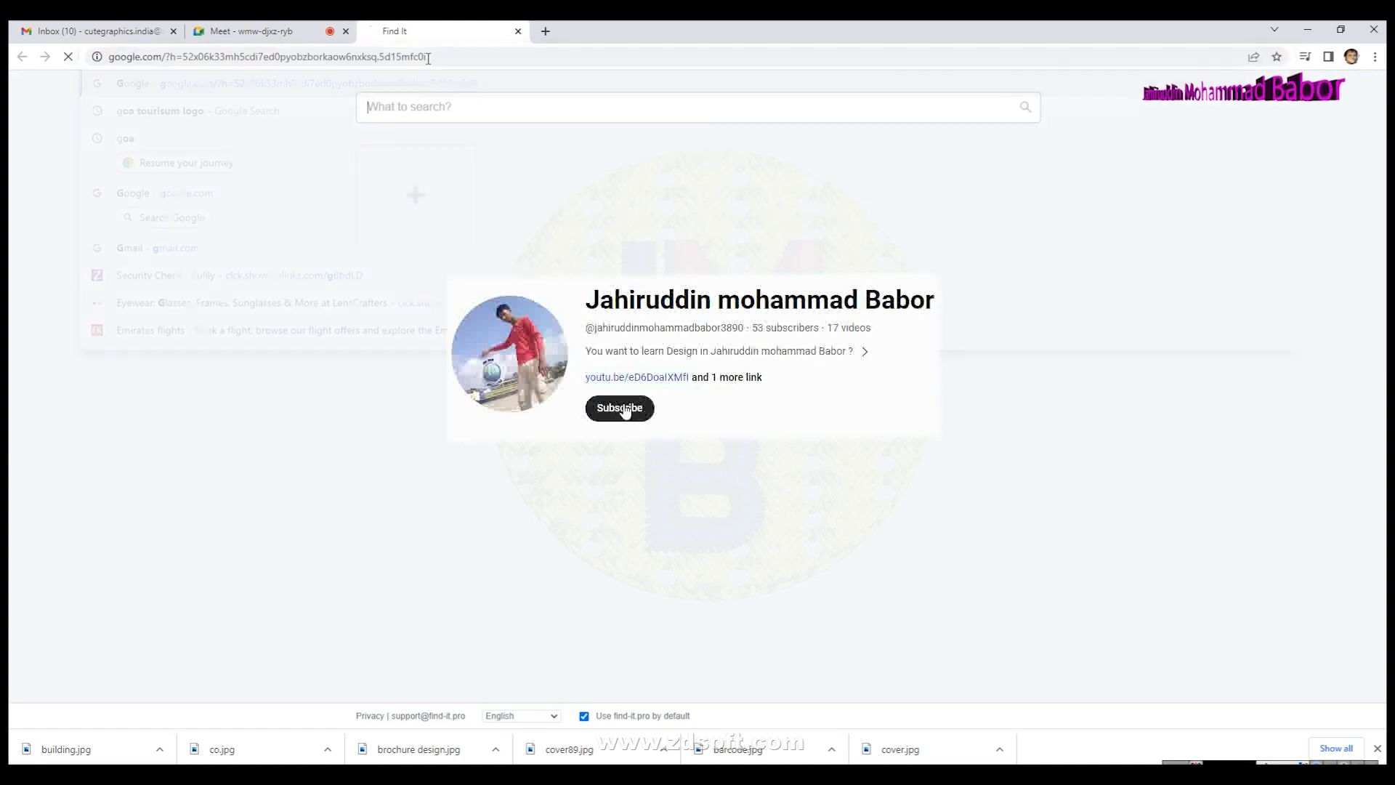
{"action": "key", "text": "Return"}
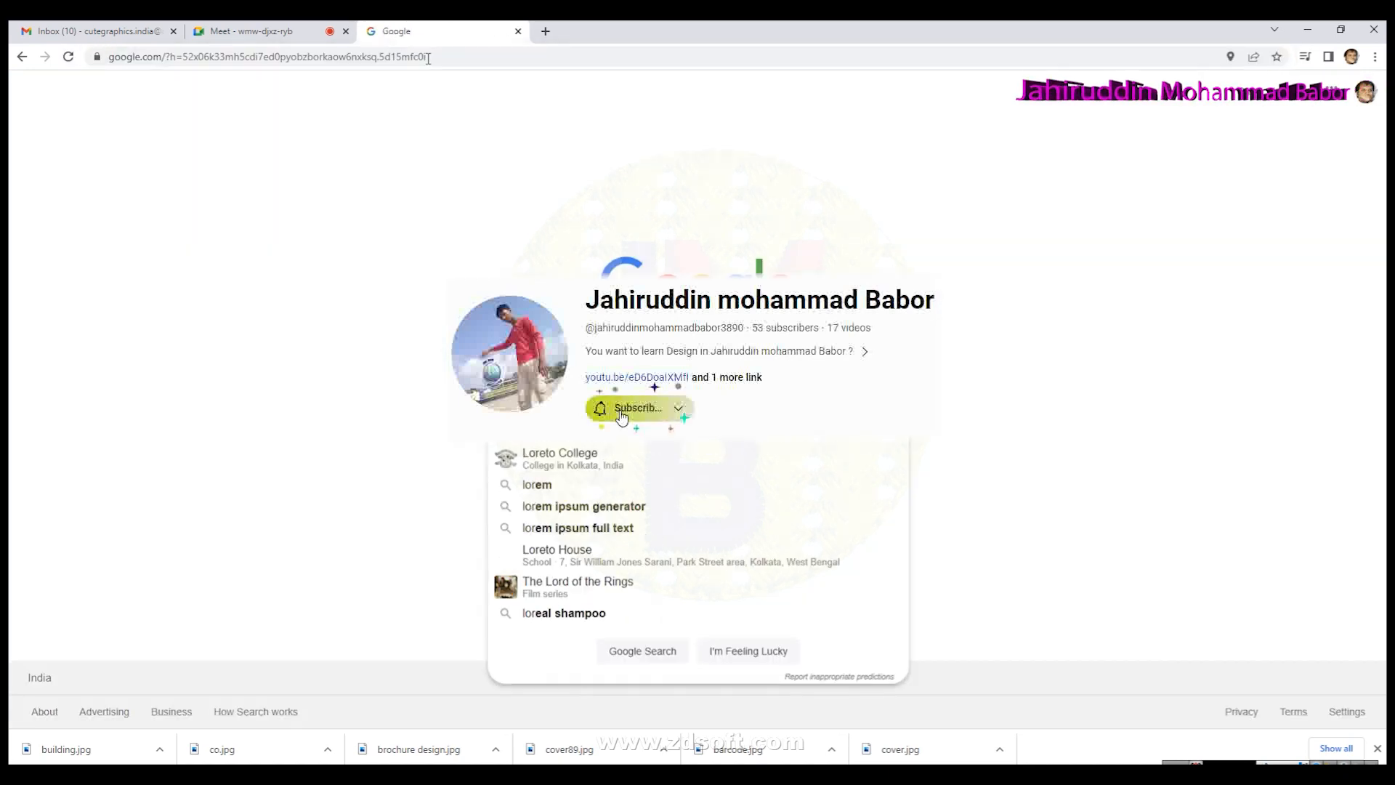
{"action": "left_click", "coordinate": [537, 431]}
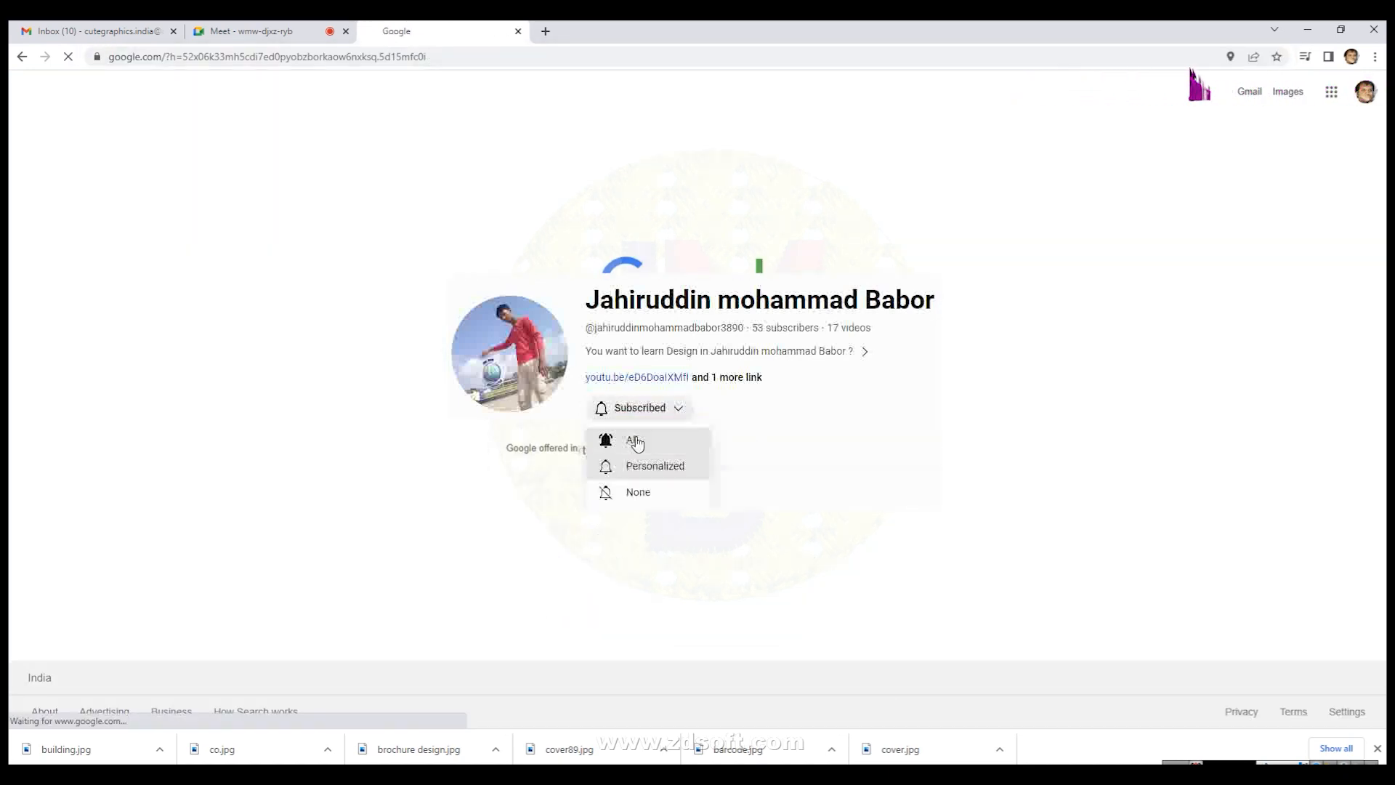
{"action": "left_click", "coordinate": [240, 231]}
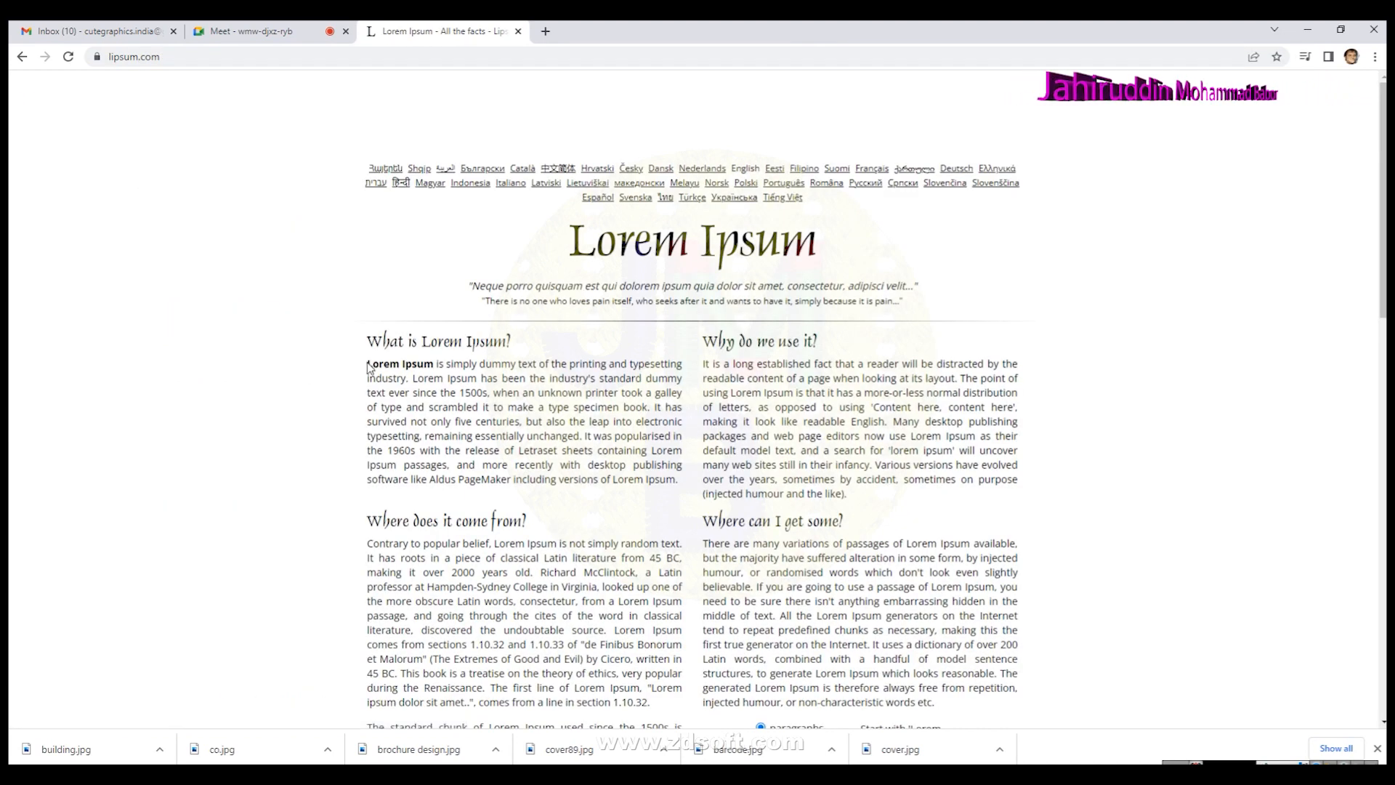
Copy the first Lorem Ipsum paragraph and return to CorelDRAW.
{"action": "left_click_drag", "start_coordinate": [369, 364], "coordinate": [632, 411]}
{"action": "right_click", "coordinate": [578, 374]}
{"action": "left_click", "coordinate": [595, 378]}
{"action": "key", "text": "alt+Tab"}
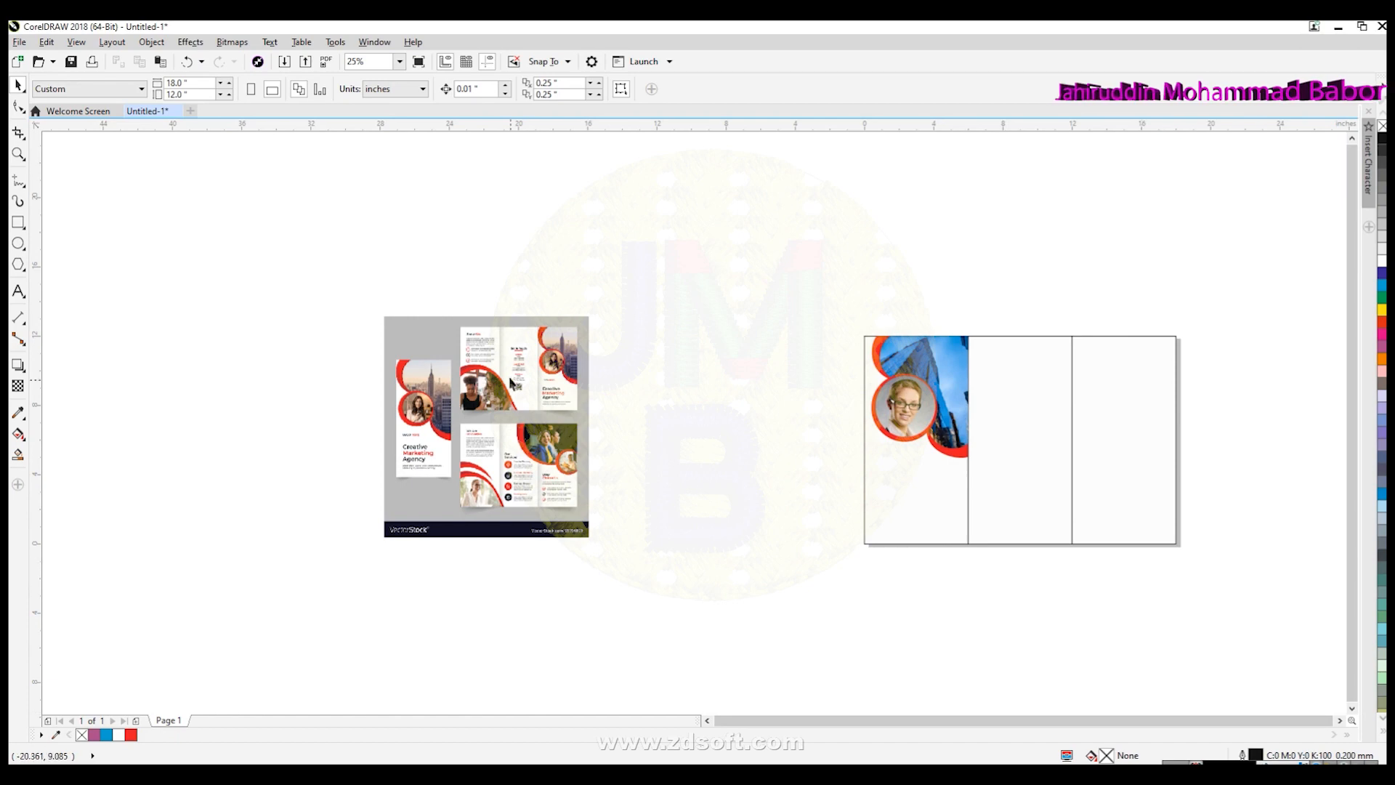
Draw a paragraph text frame in the middle panel and fill it with Lorem ipsum placeholder text.
{"action": "scroll", "coordinate": [507, 367], "scroll_direction": "up", "scroll_amount": 3}
{"action": "scroll", "coordinate": [756, 472], "scroll_direction": "down", "scroll_amount": 3}
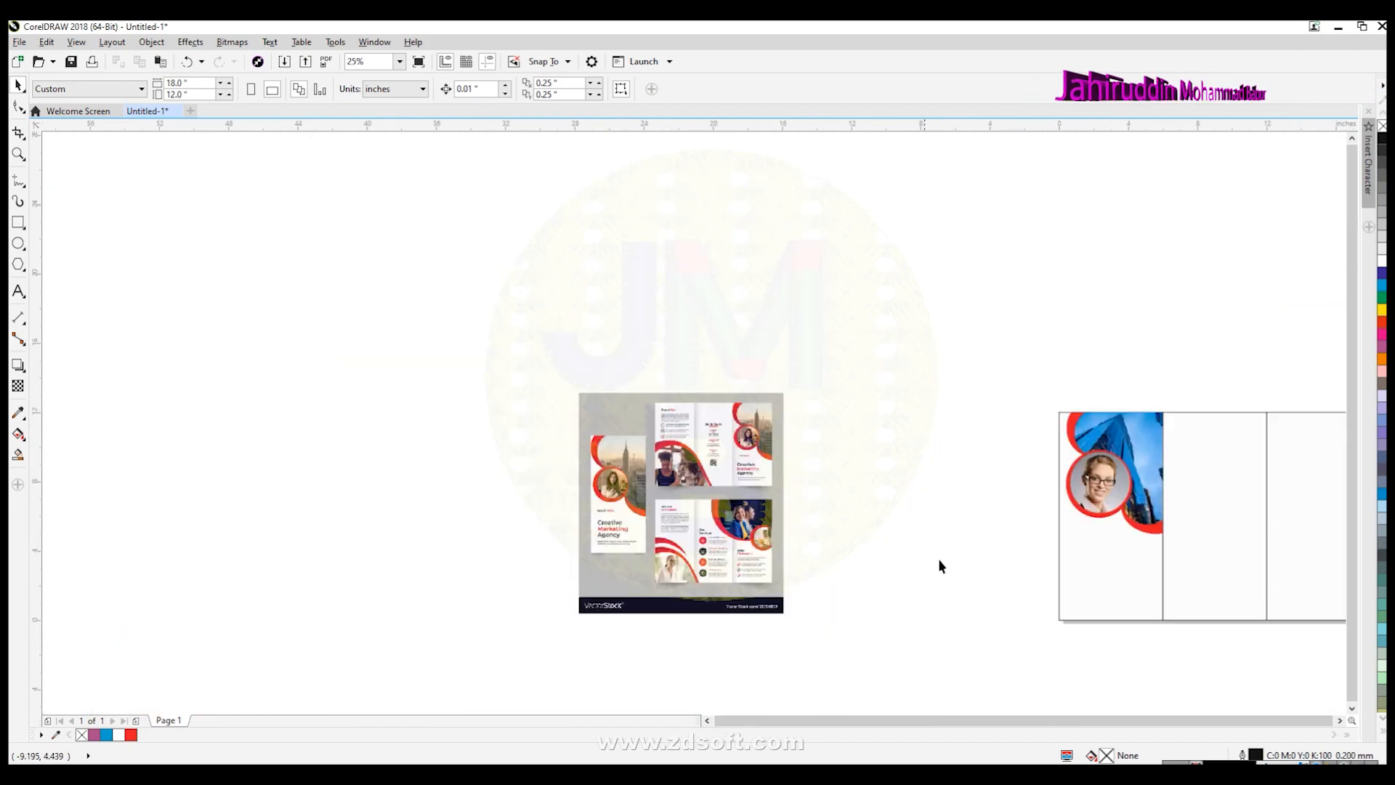
{"action": "scroll", "coordinate": [1294, 720], "scroll_direction": "right", "scroll_amount": 5}
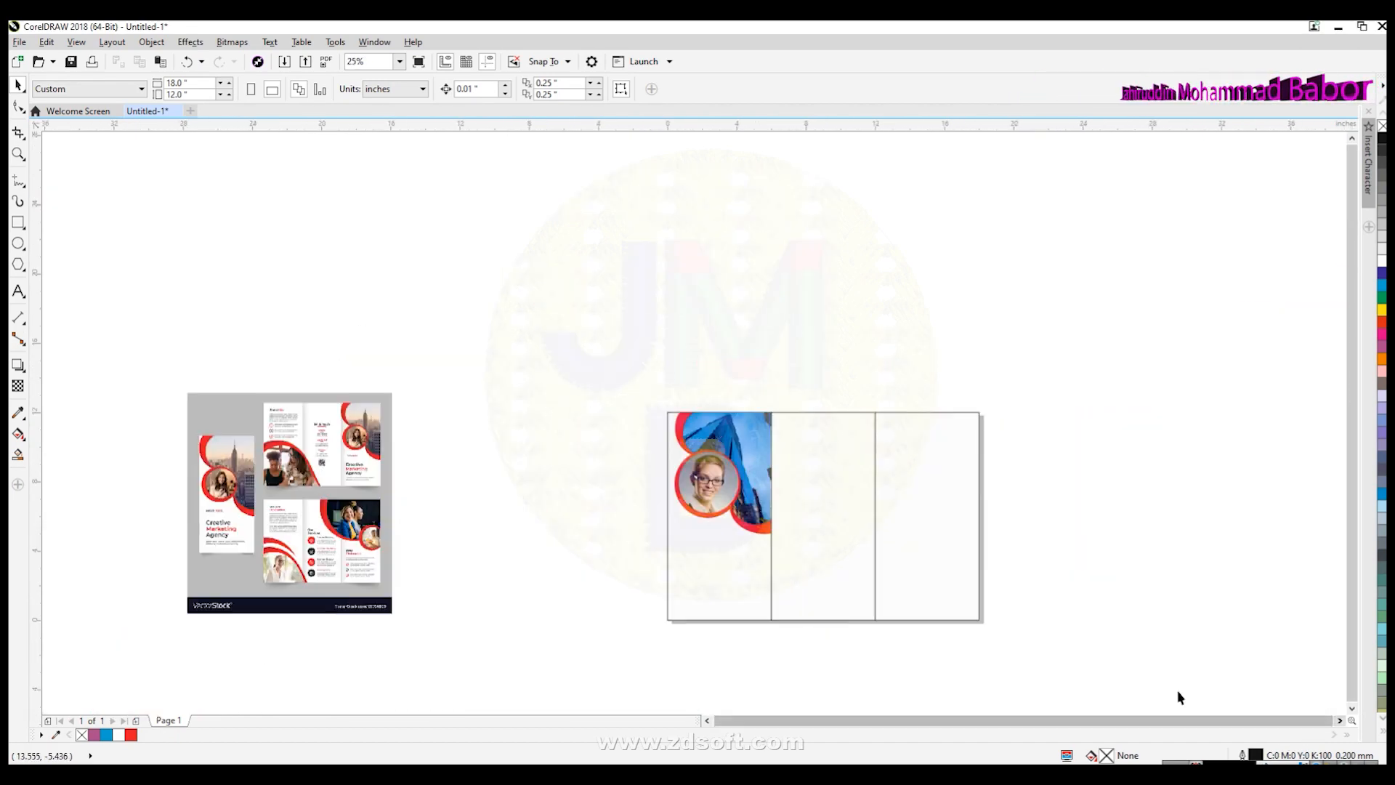
{"action": "left_click", "coordinate": [18, 291]}
{"action": "scroll", "coordinate": [791, 568], "scroll_direction": "up", "scroll_amount": 1}
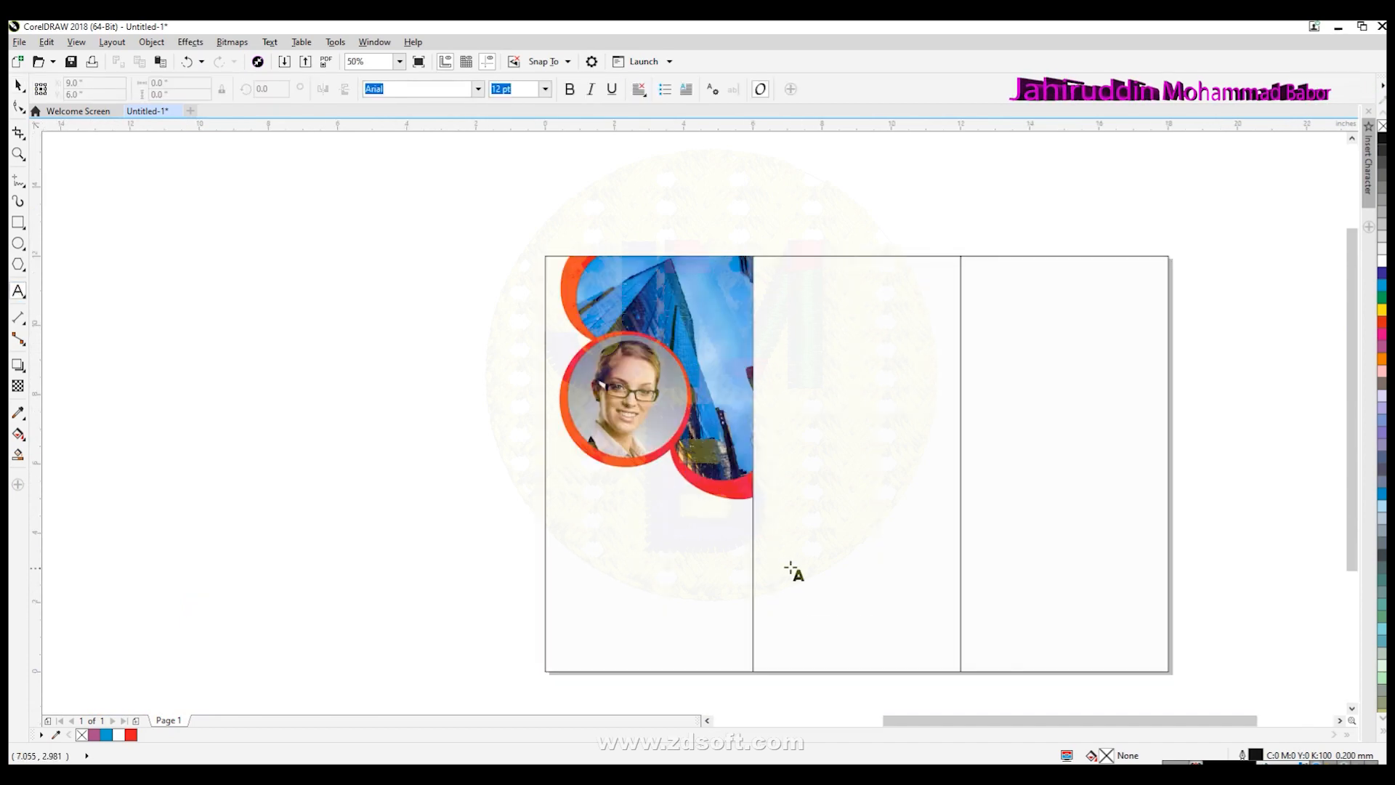
{"action": "left_click_drag", "start_coordinate": [769, 274], "coordinate": [951, 518]}
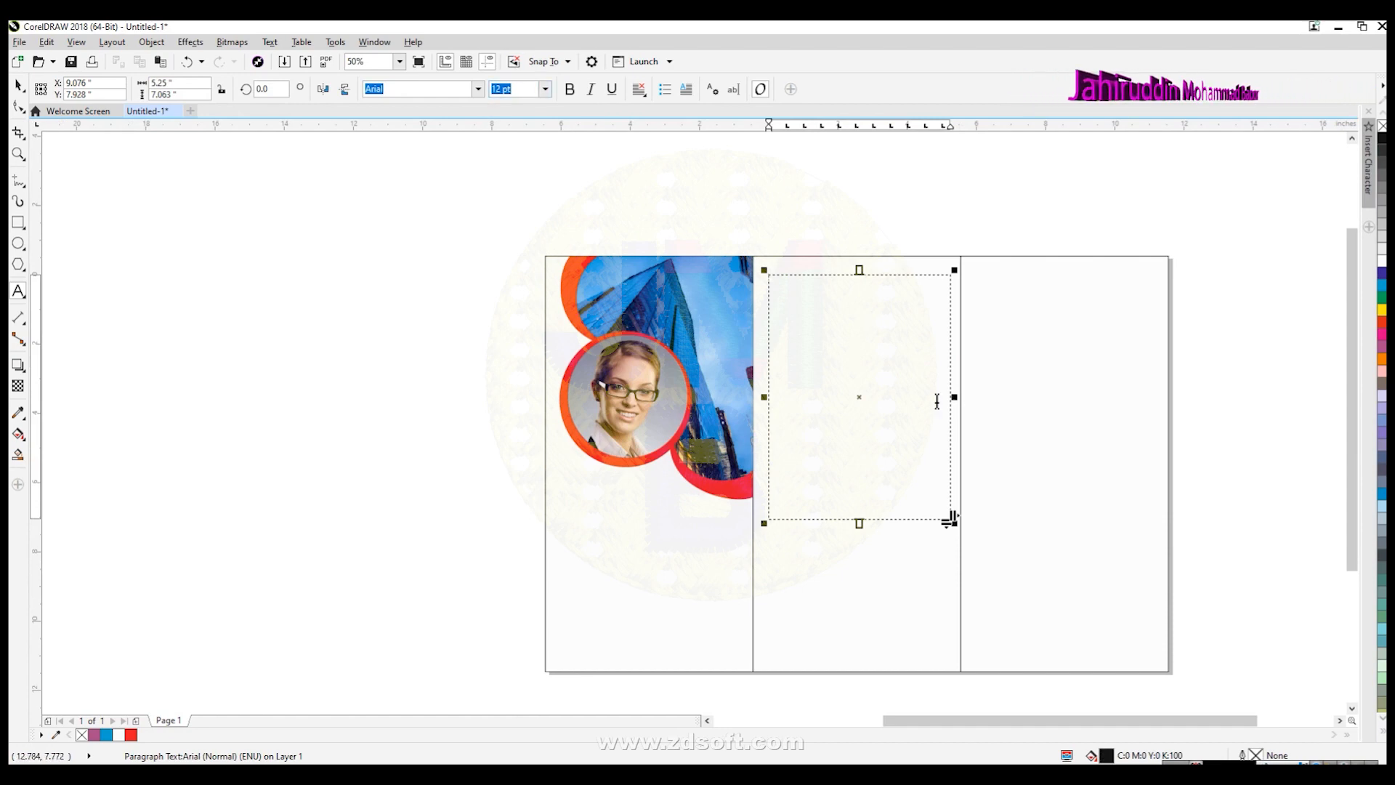
{"action": "right_click", "coordinate": [837, 329]}
{"action": "left_click", "coordinate": [884, 416]}
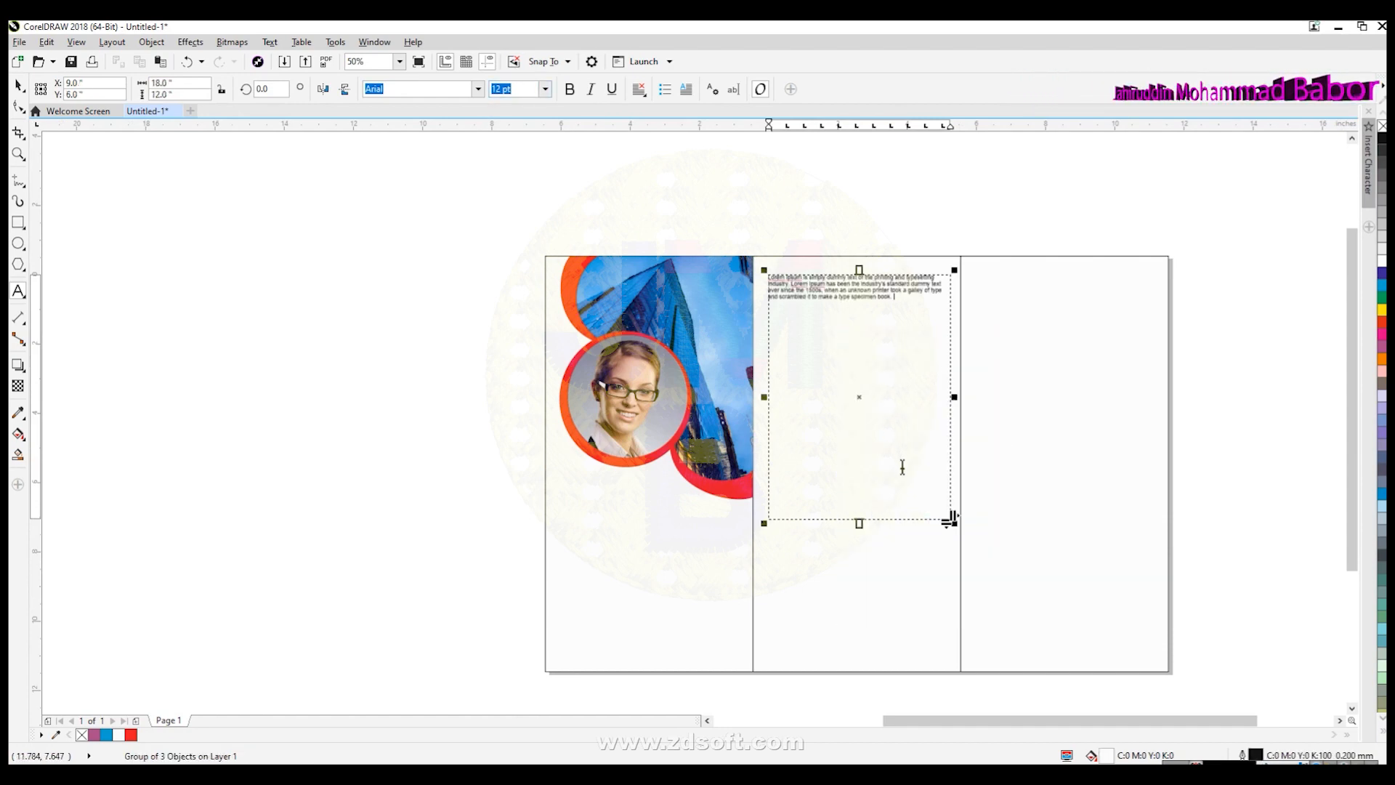
Set the placeholder text to 18 pt and deselect the frame.
{"action": "left_click_drag", "start_coordinate": [896, 296], "coordinate": [768, 276]}
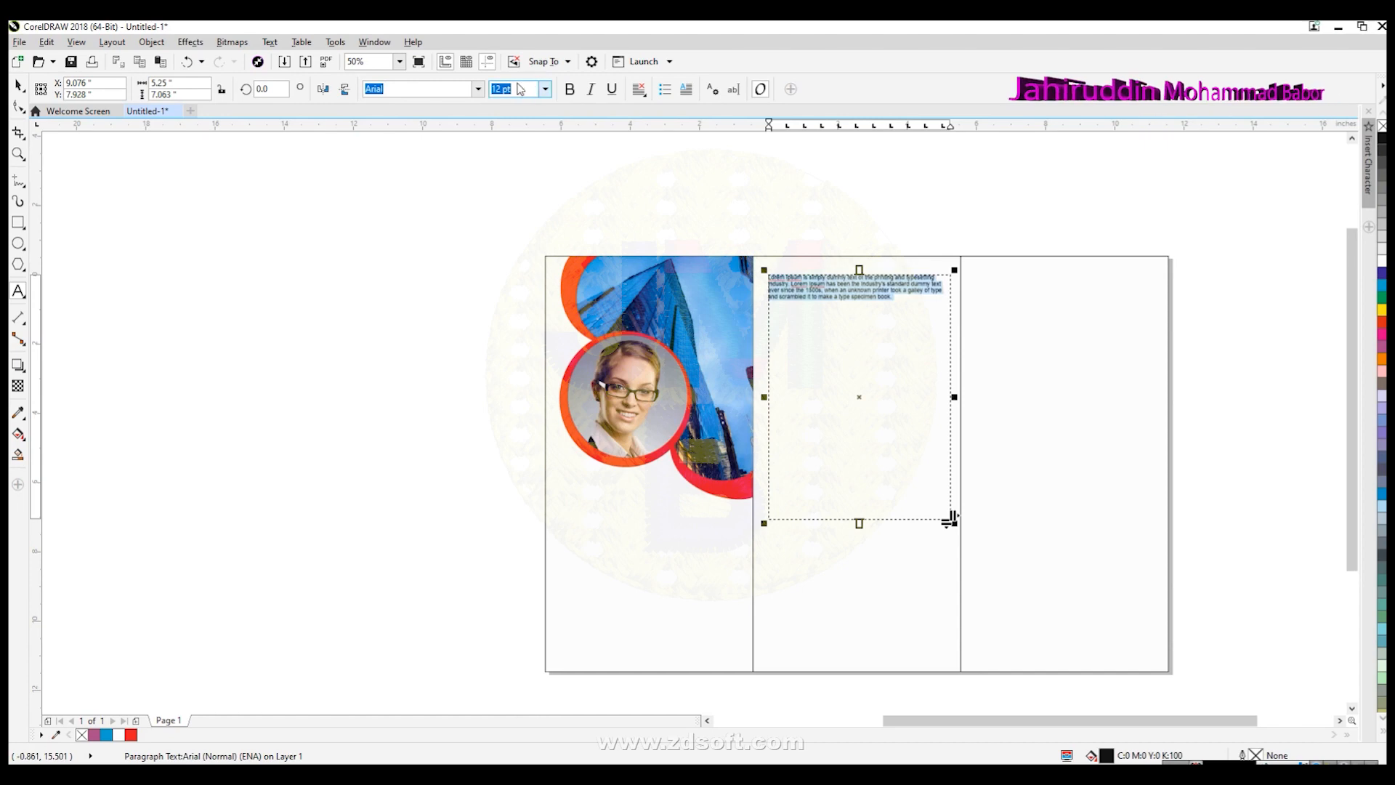
{"action": "left_click", "coordinate": [546, 88]}
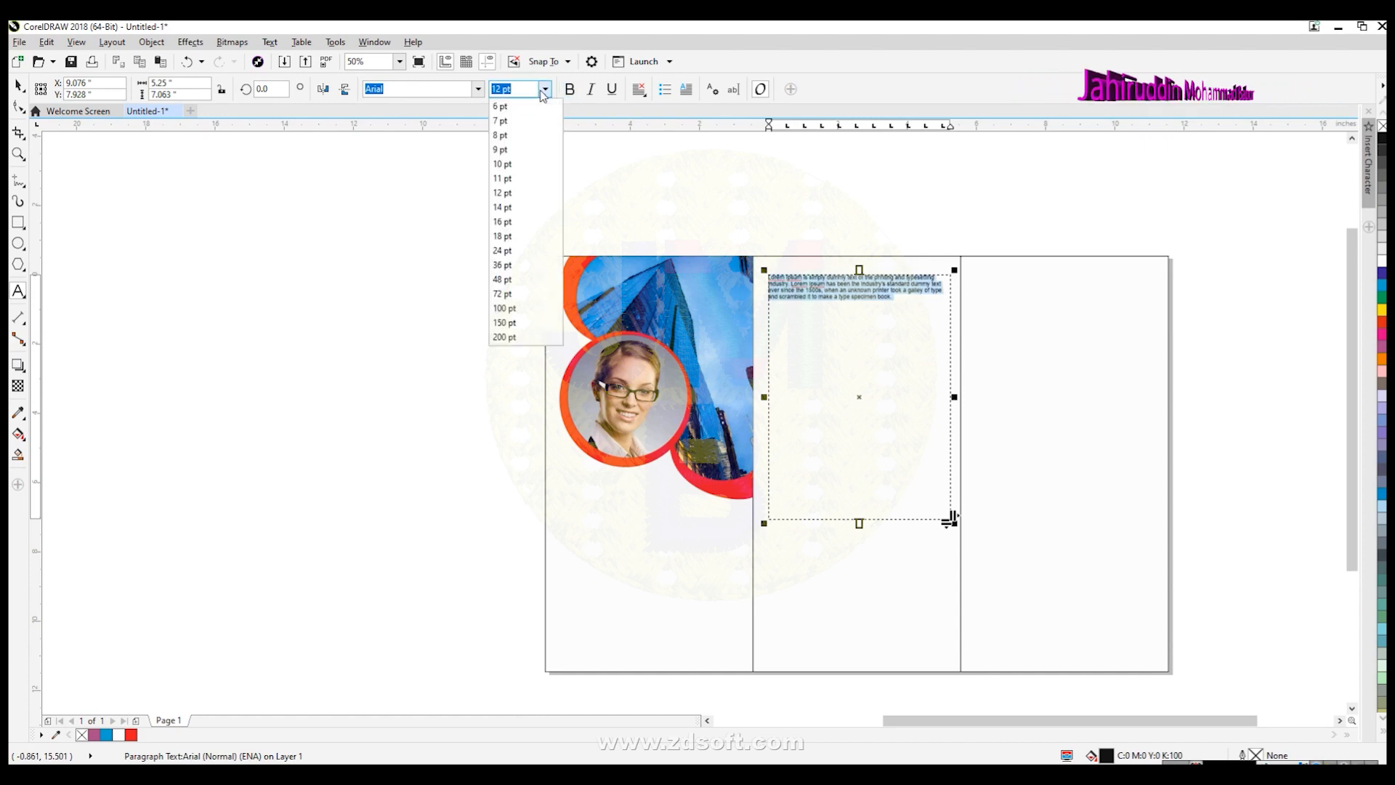
{"action": "left_click", "coordinate": [517, 236]}
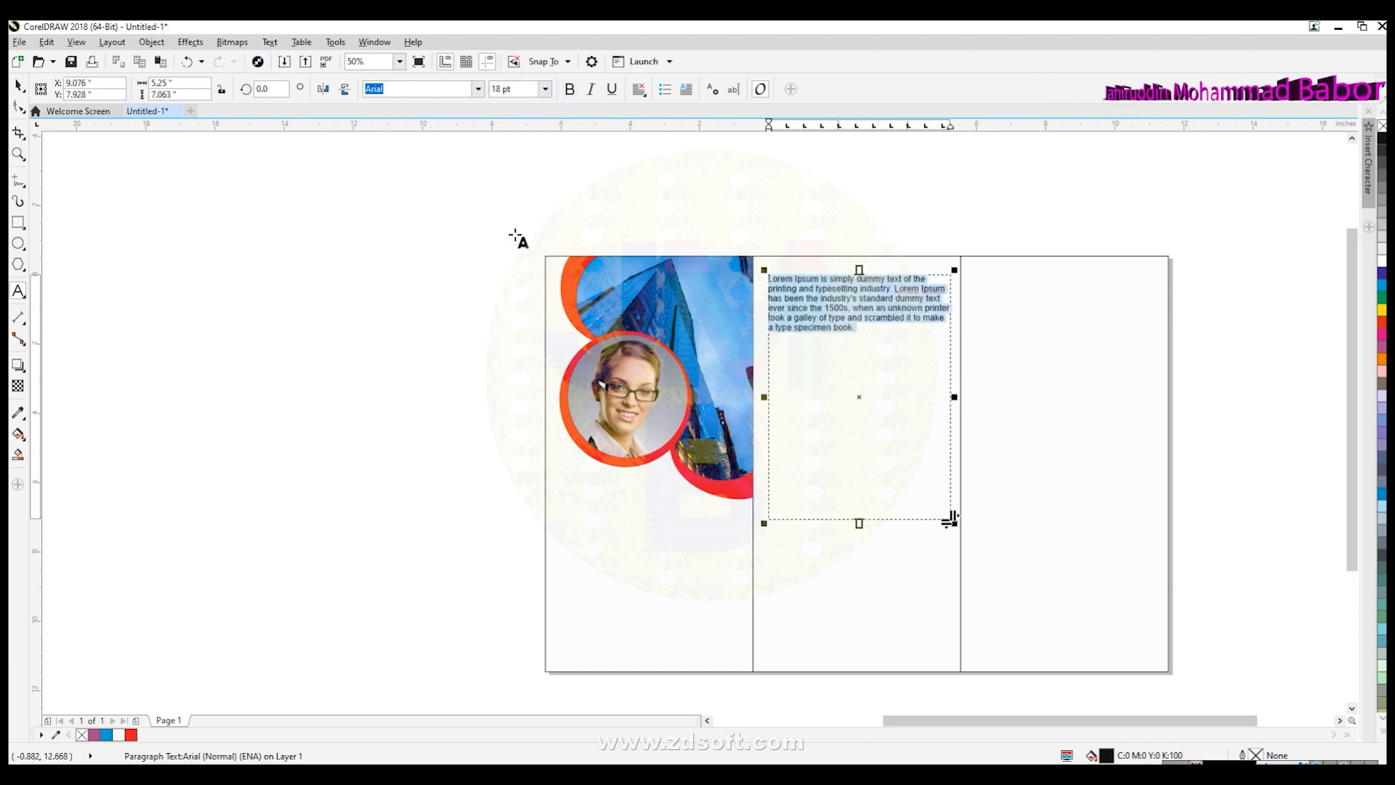
{"action": "left_click", "coordinate": [18, 86]}
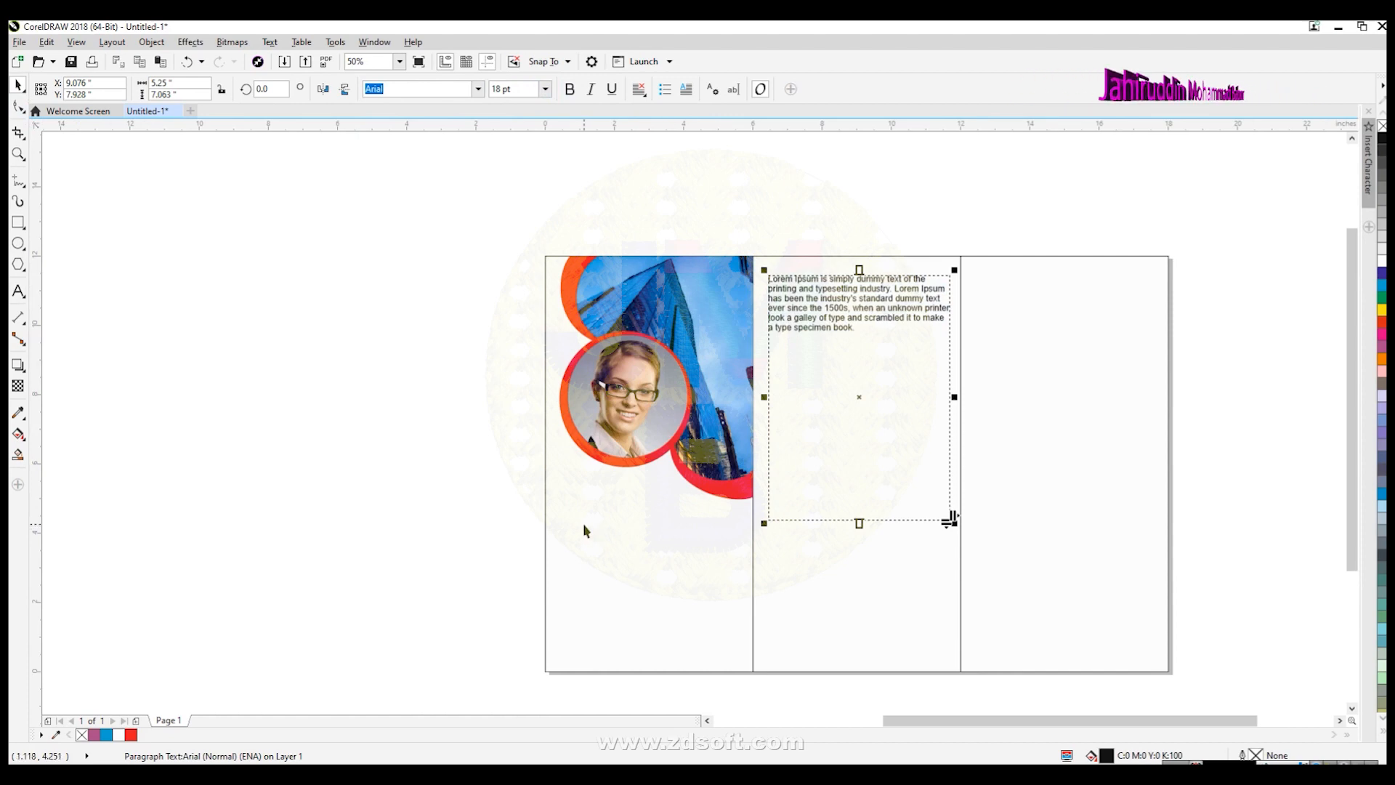
{"action": "left_click", "coordinate": [606, 466]}
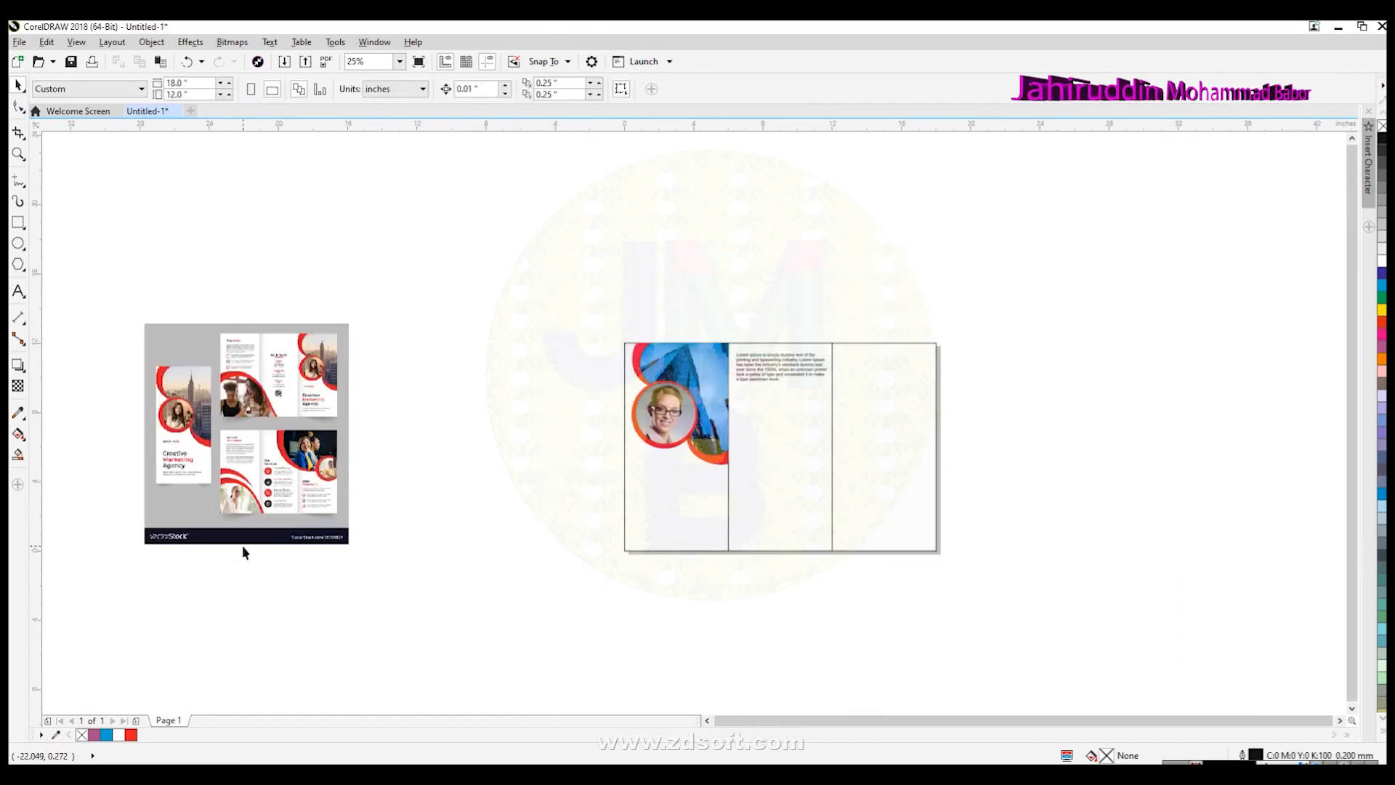
Bring the Lorem Ipsum browser window back to the front.
{"action": "scroll", "coordinate": [242, 545], "scroll_direction": "up", "scroll_amount": 6}
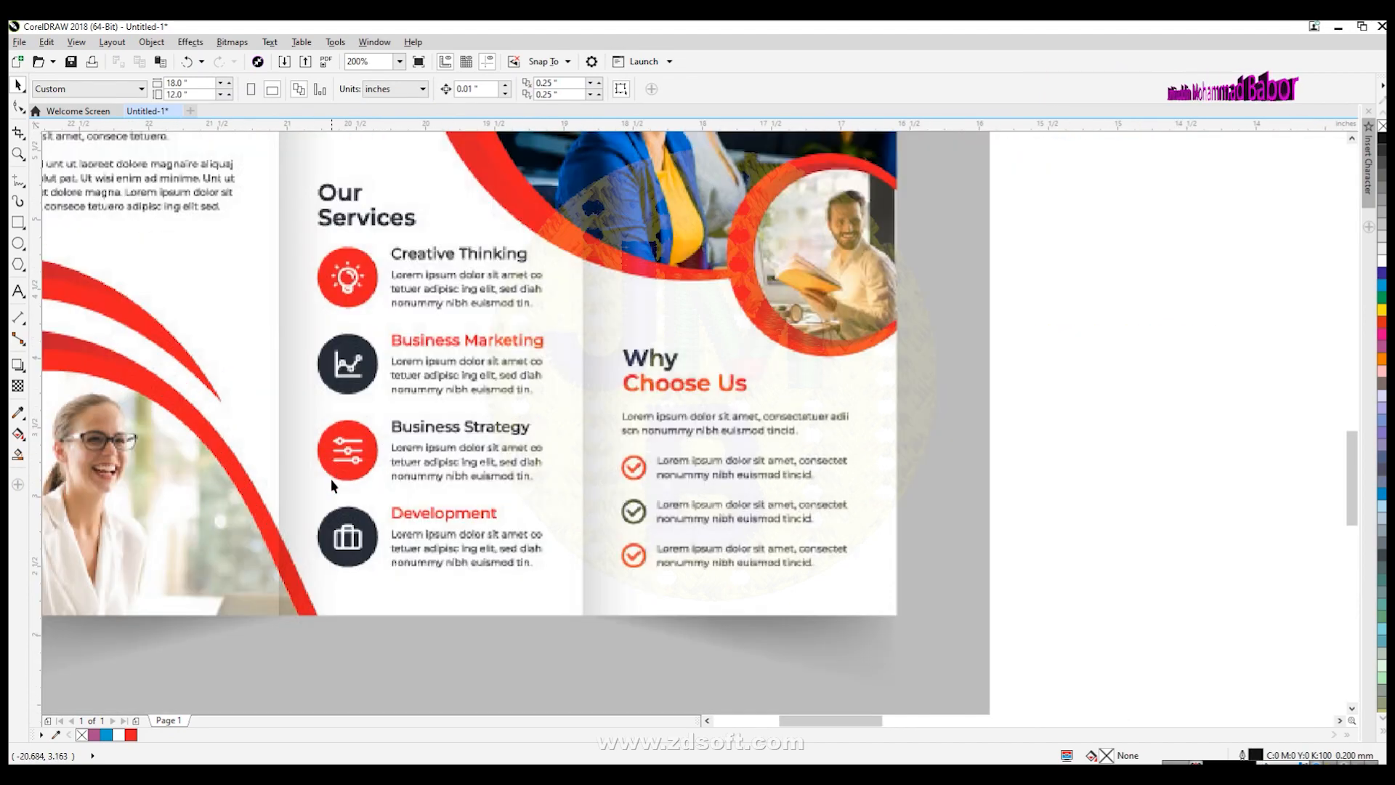
{"action": "scroll", "coordinate": [342, 515], "scroll_direction": "down", "scroll_amount": 2}
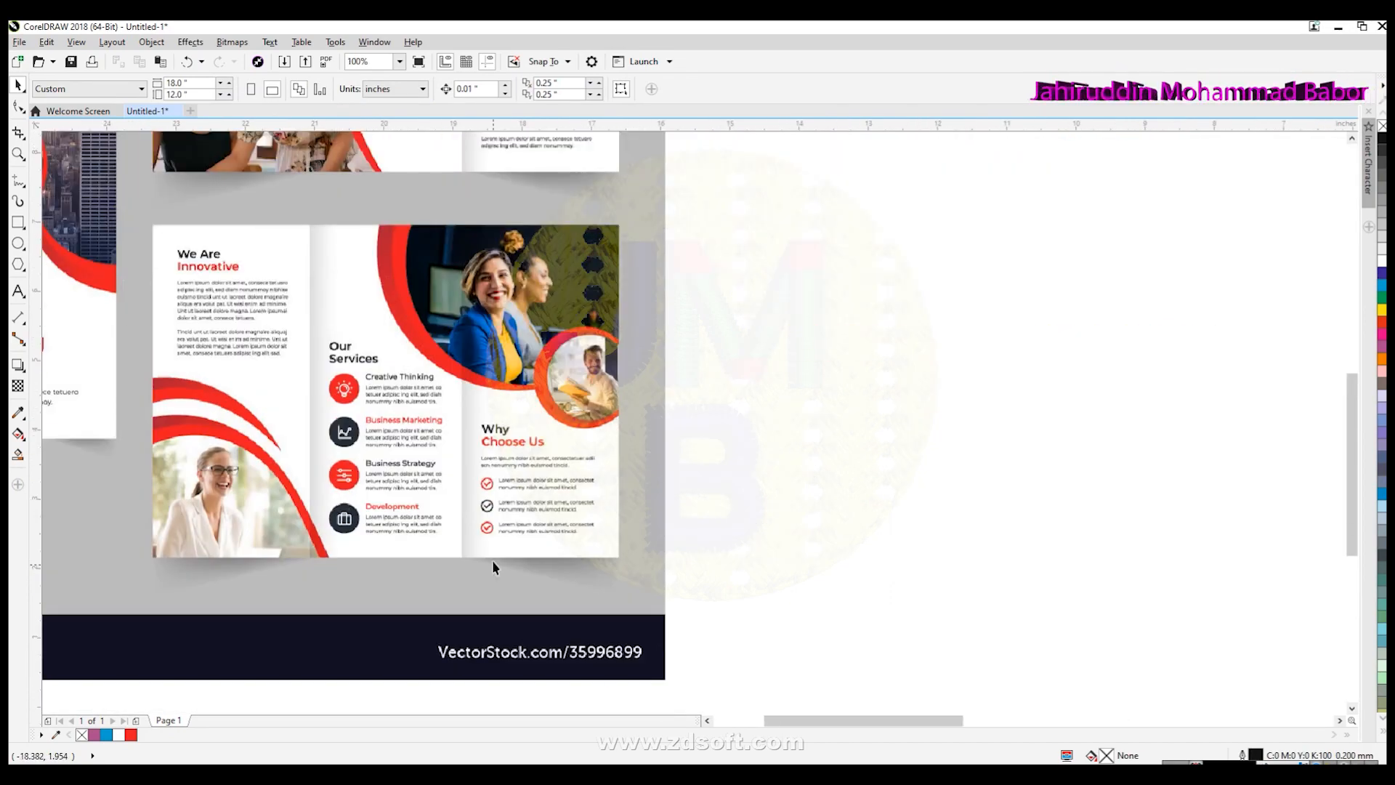
{"action": "scroll", "coordinate": [491, 563], "scroll_direction": "up", "scroll_amount": 2}
{"action": "scroll", "coordinate": [483, 542], "scroll_direction": "down", "scroll_amount": 5}
{"action": "scroll", "coordinate": [408, 254], "scroll_direction": "up", "scroll_amount": 2}
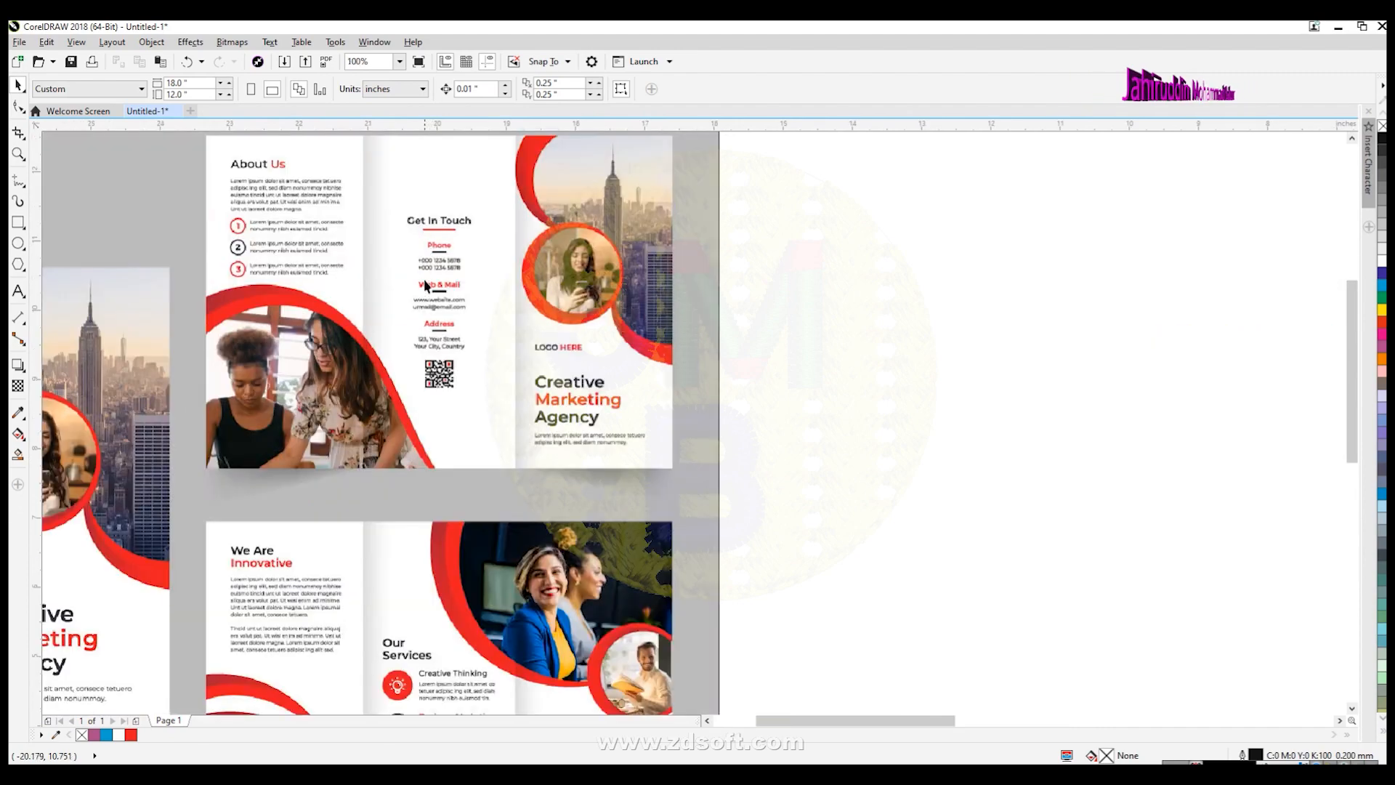
{"action": "scroll", "coordinate": [436, 414], "scroll_direction": "up", "scroll_amount": 2}
{"action": "mouse_move", "coordinate": [560, 760]}
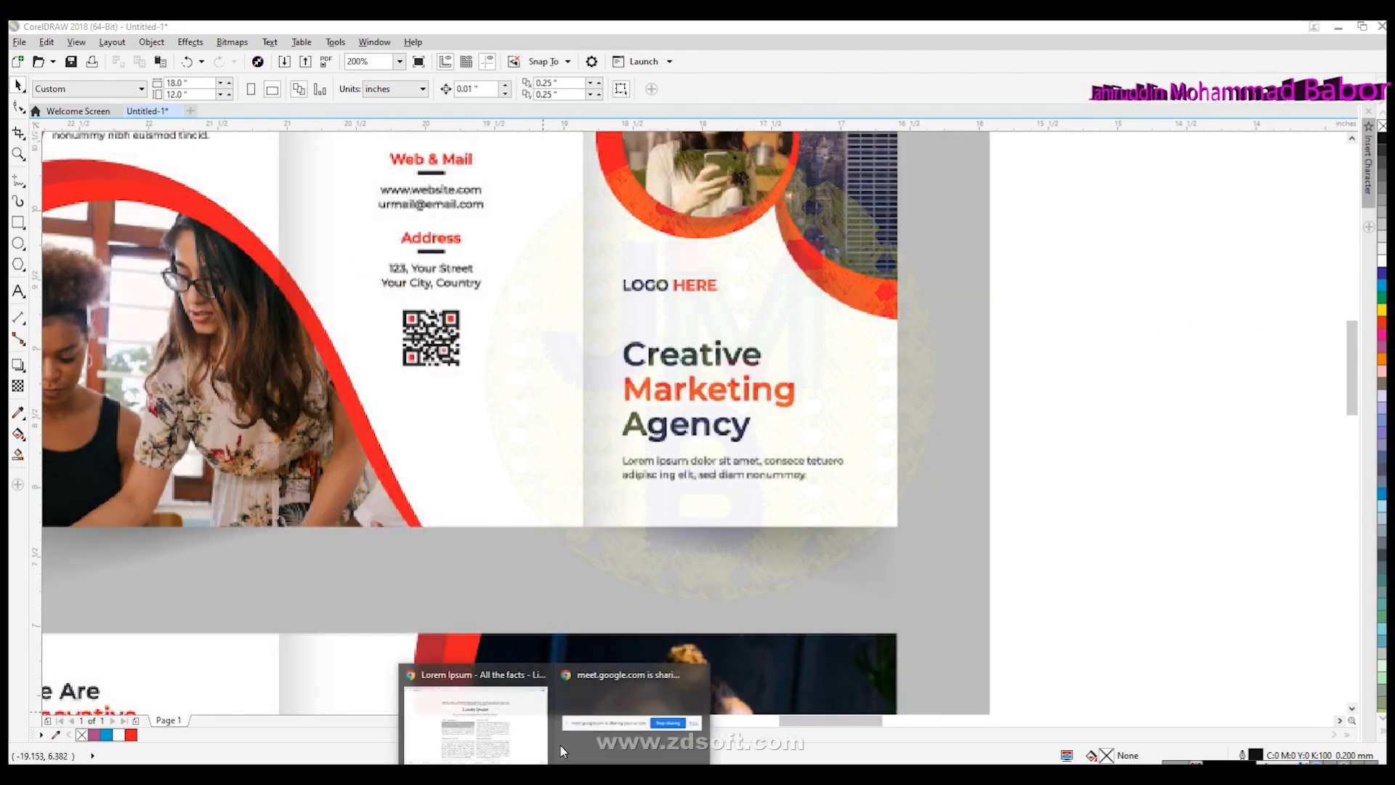
{"action": "left_click", "coordinate": [525, 716]}
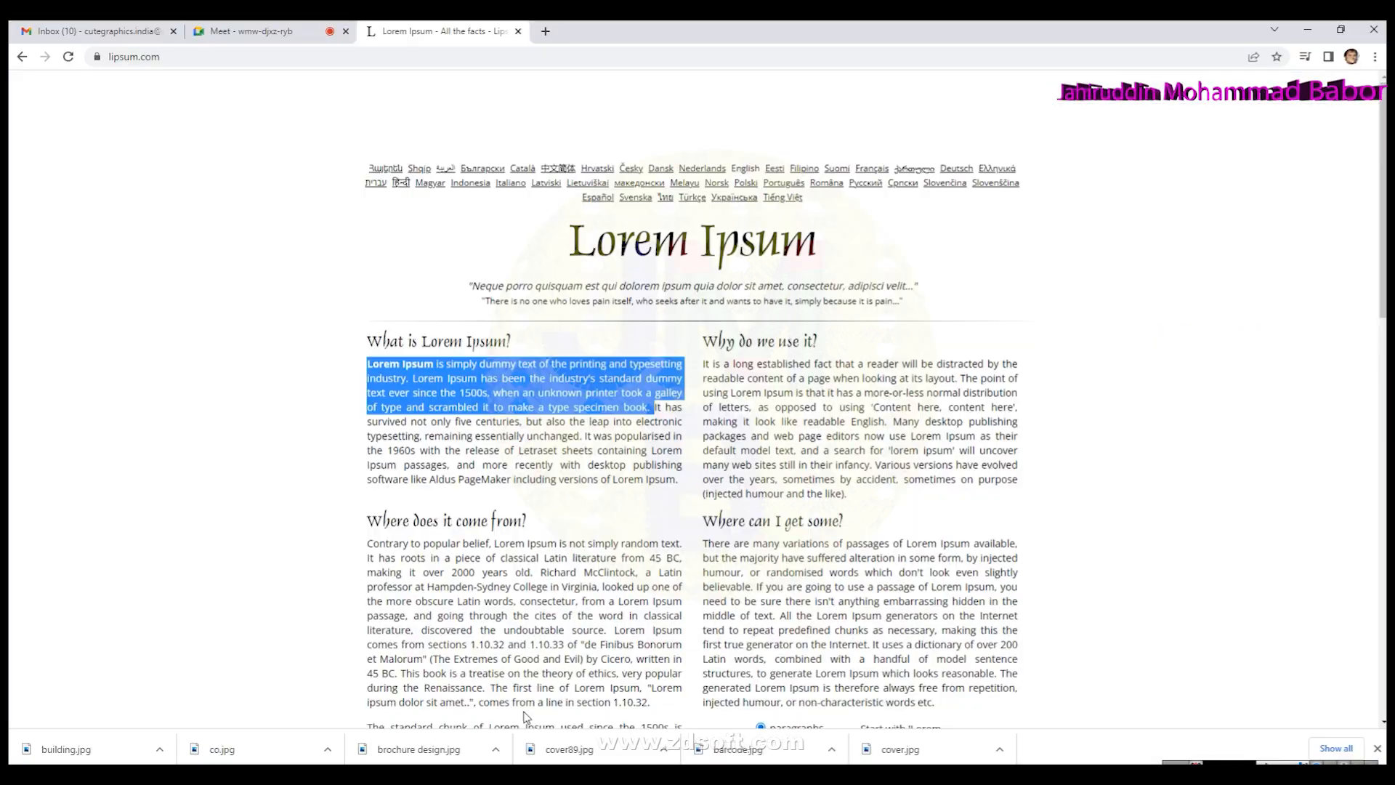
Search Google for 'qr code' in a new browser tab.
{"action": "left_click", "coordinate": [546, 32]}
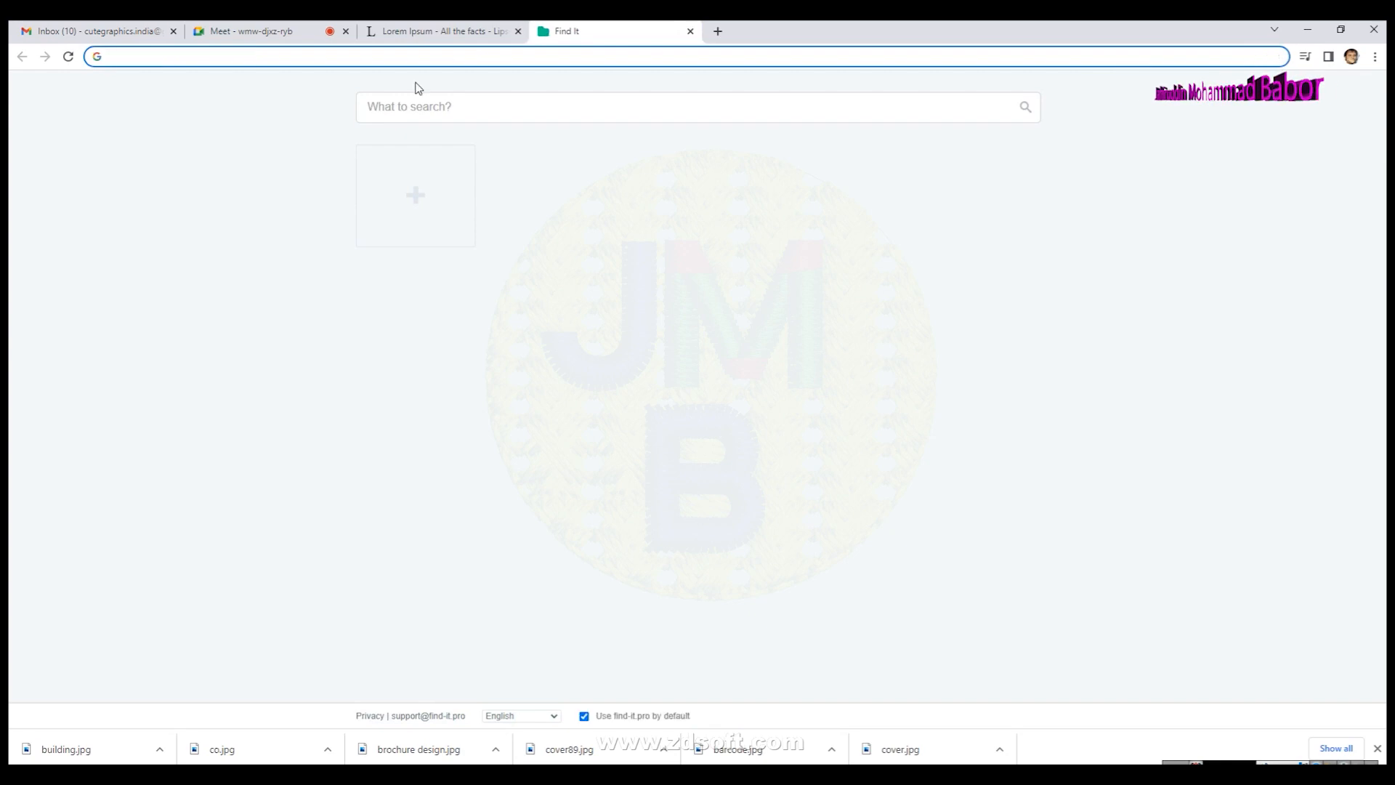
{"action": "type", "text": "g"}
{"action": "key", "text": "Return"}
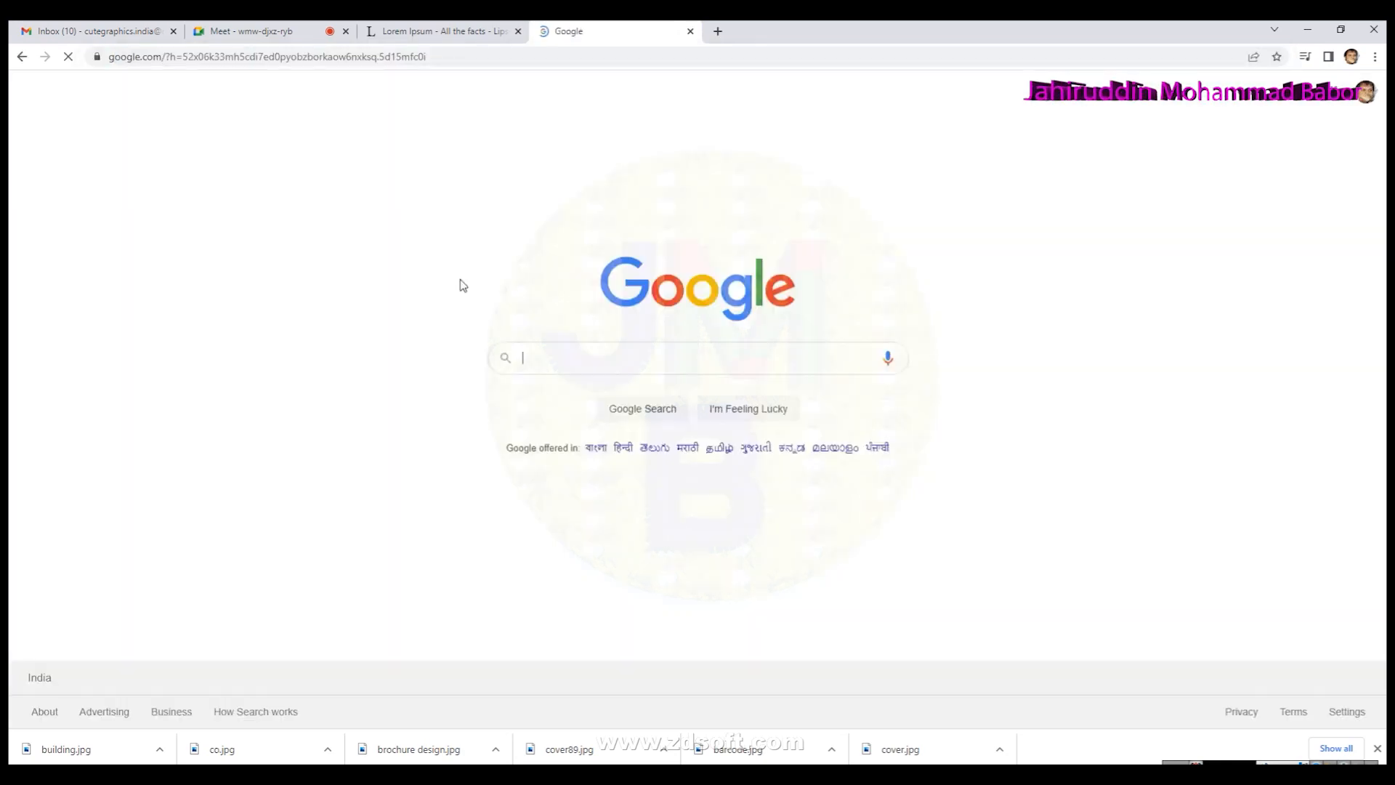
{"action": "type", "text": "qr c"}
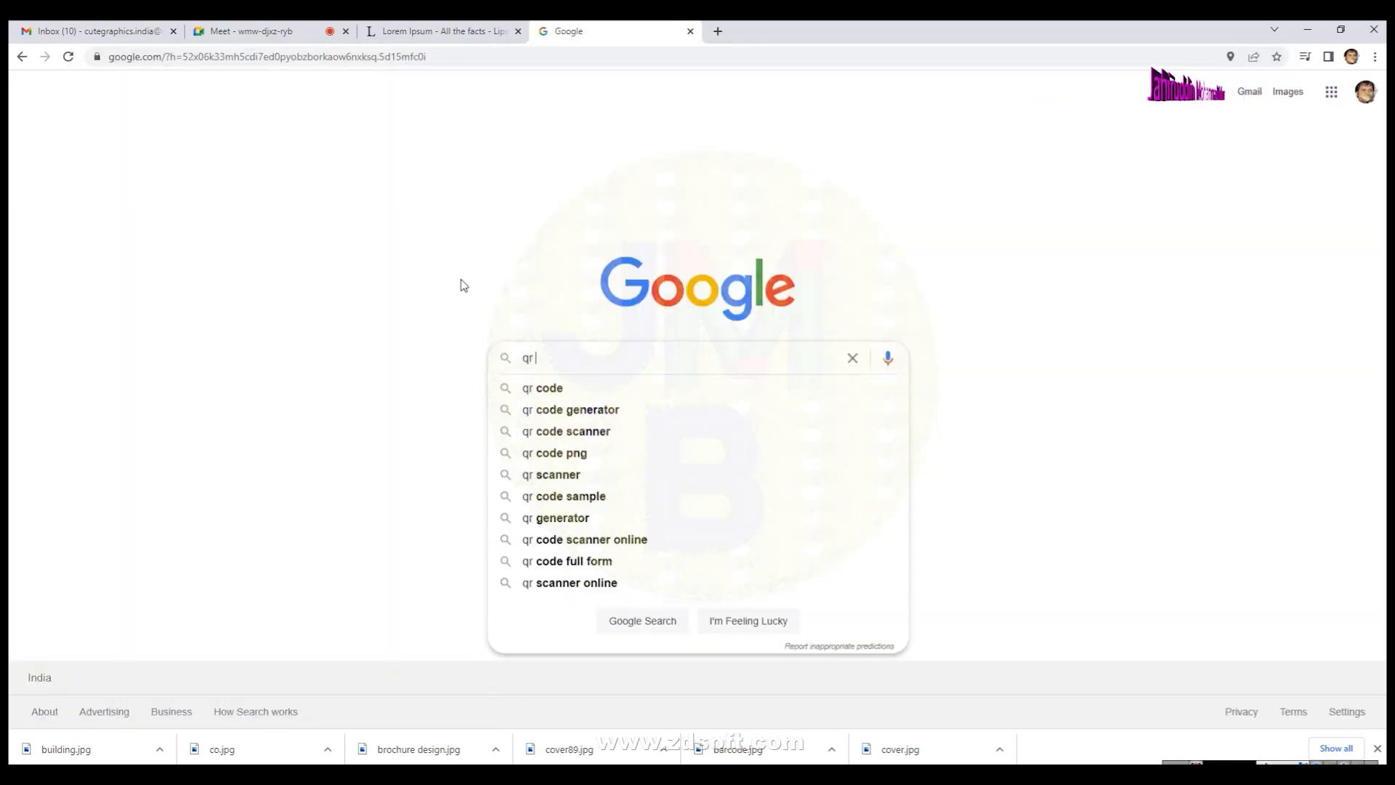
{"action": "type", "text": "ode"}
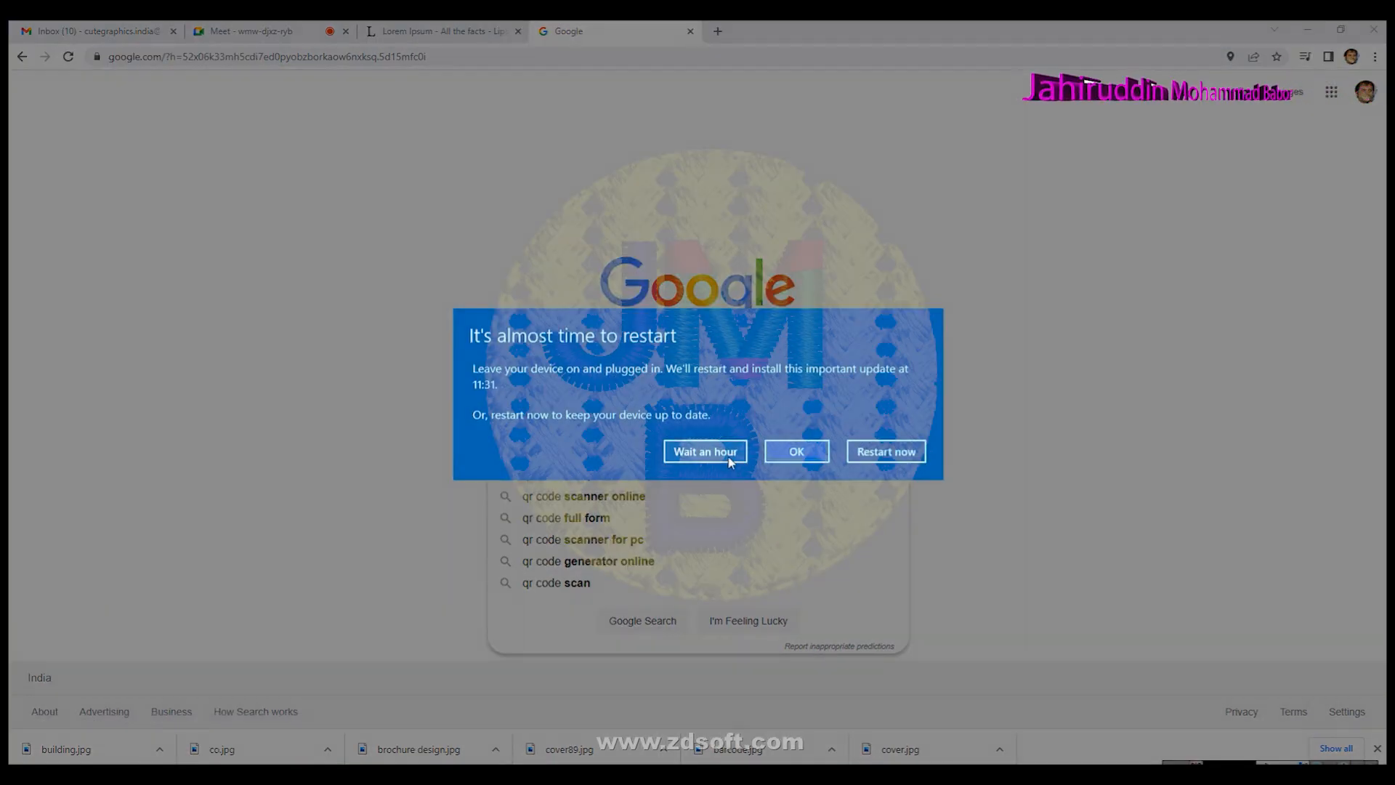
{"action": "left_click", "coordinate": [708, 452]}
{"action": "left_click", "coordinate": [548, 390]}
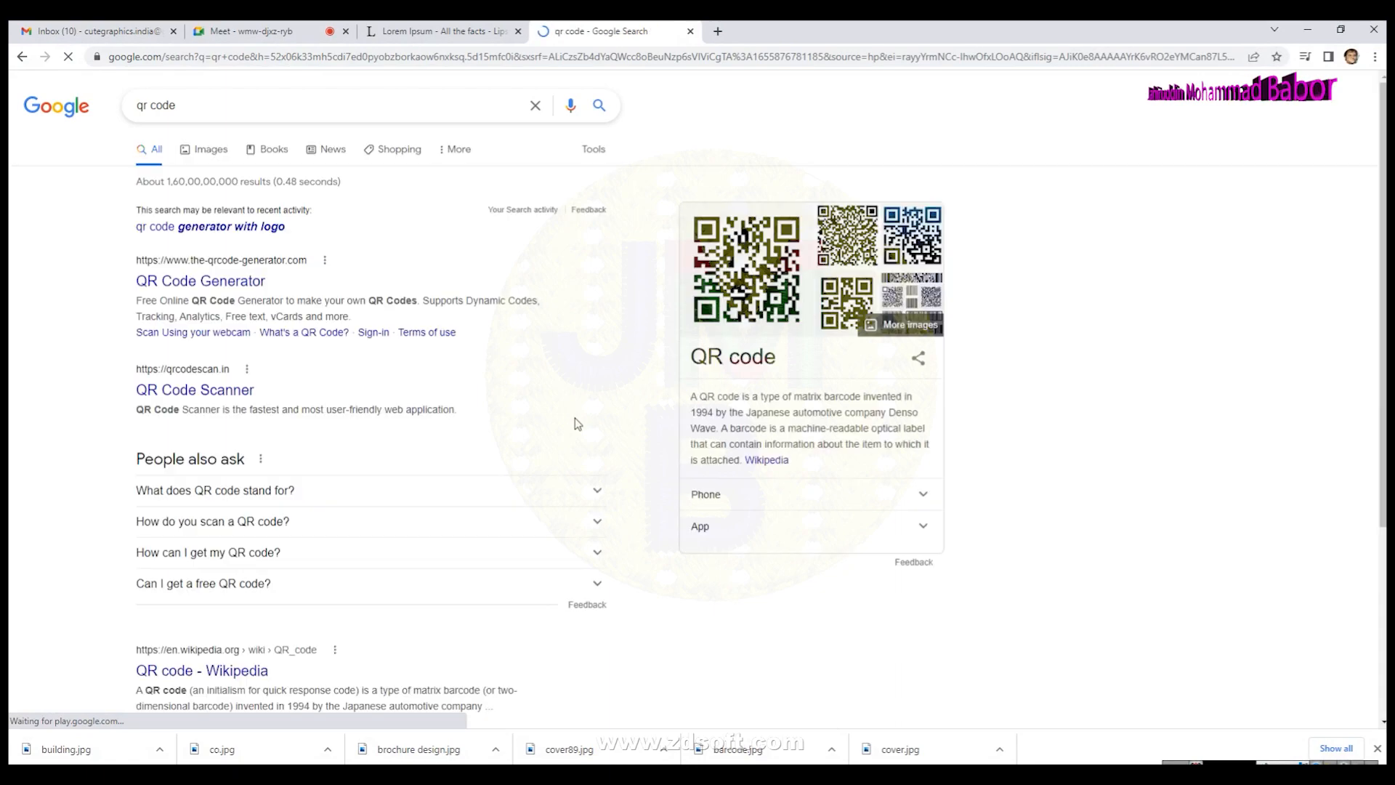
Save the HelloTech QR code image from Image results to Downloads as 'qr code'.
{"action": "left_click", "coordinate": [209, 149]}
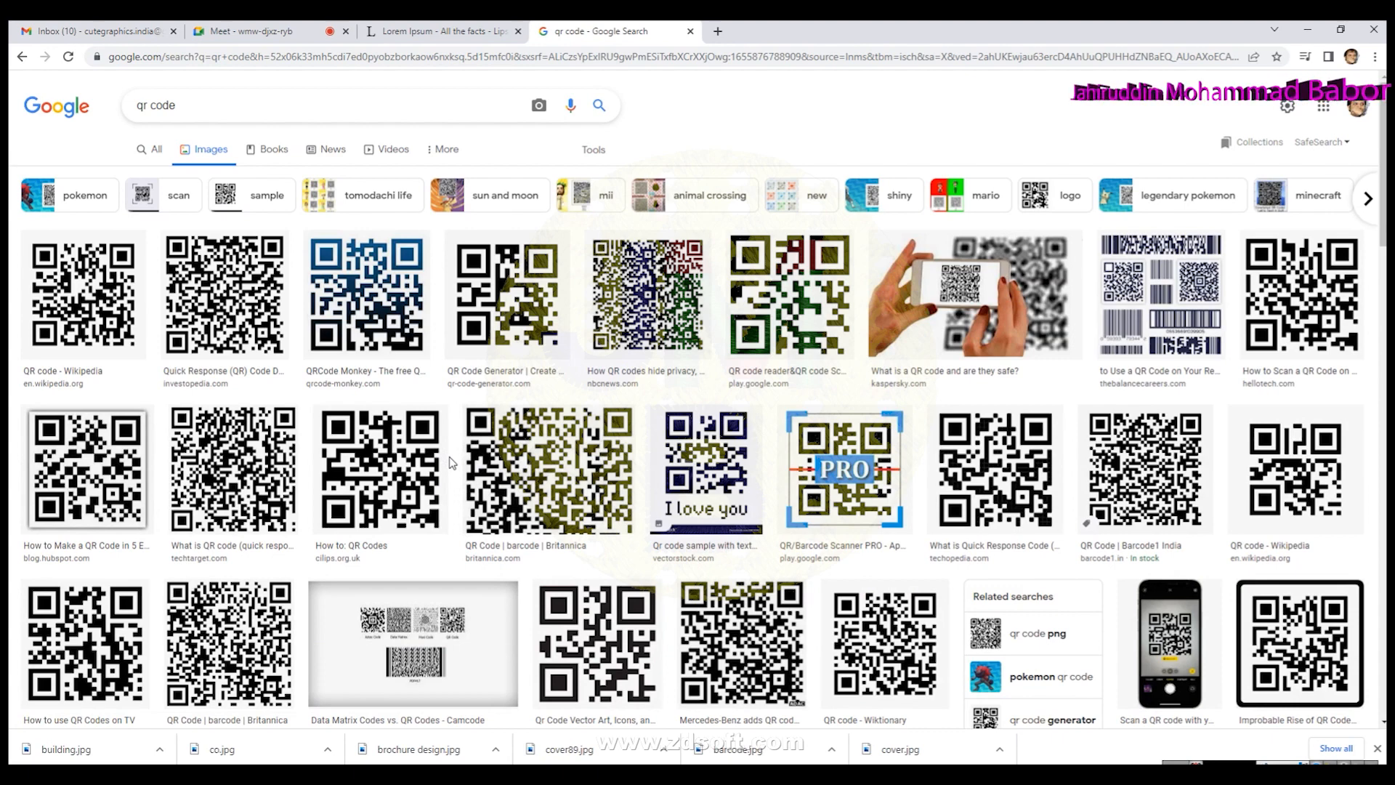
{"action": "scroll", "coordinate": [449, 456], "scroll_direction": "down", "scroll_amount": 1}
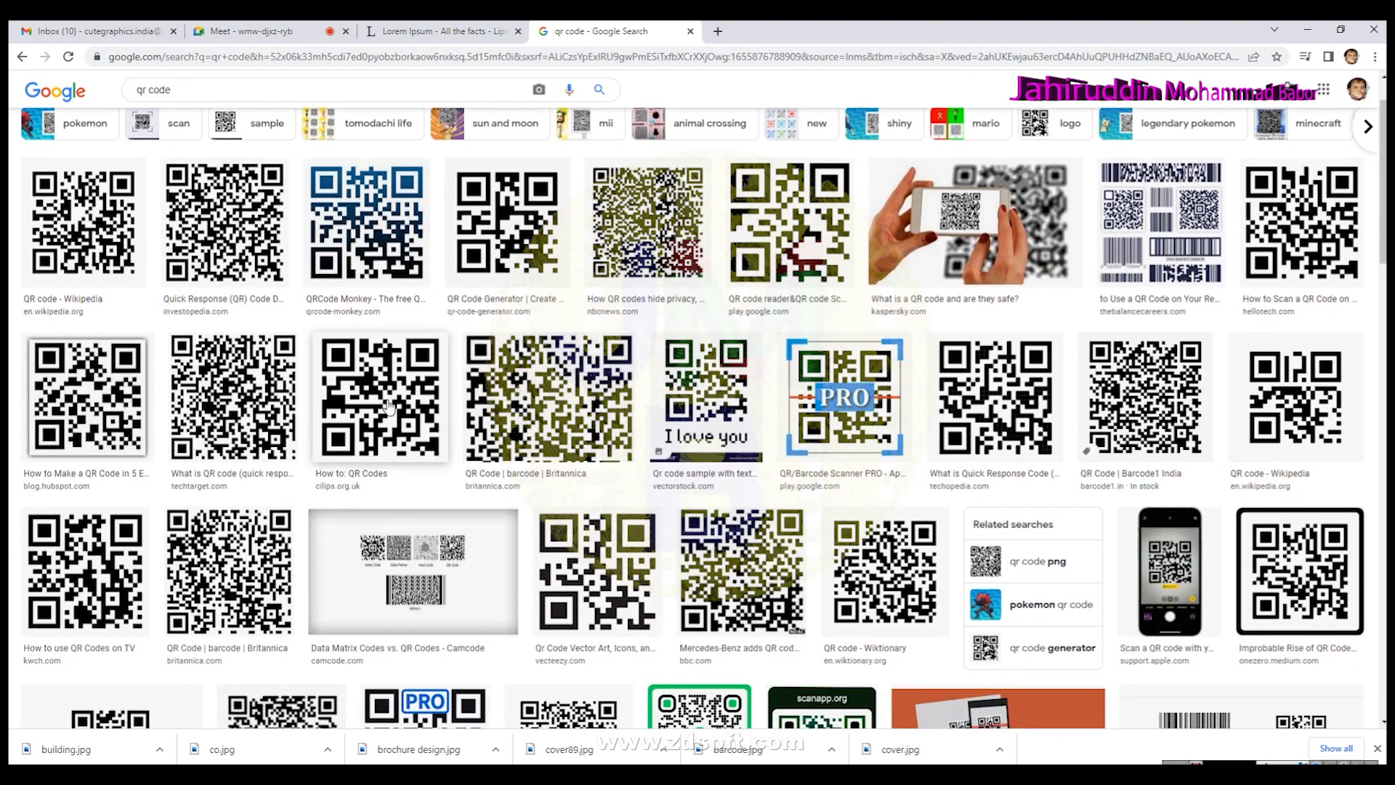
{"action": "left_click", "coordinate": [100, 250]}
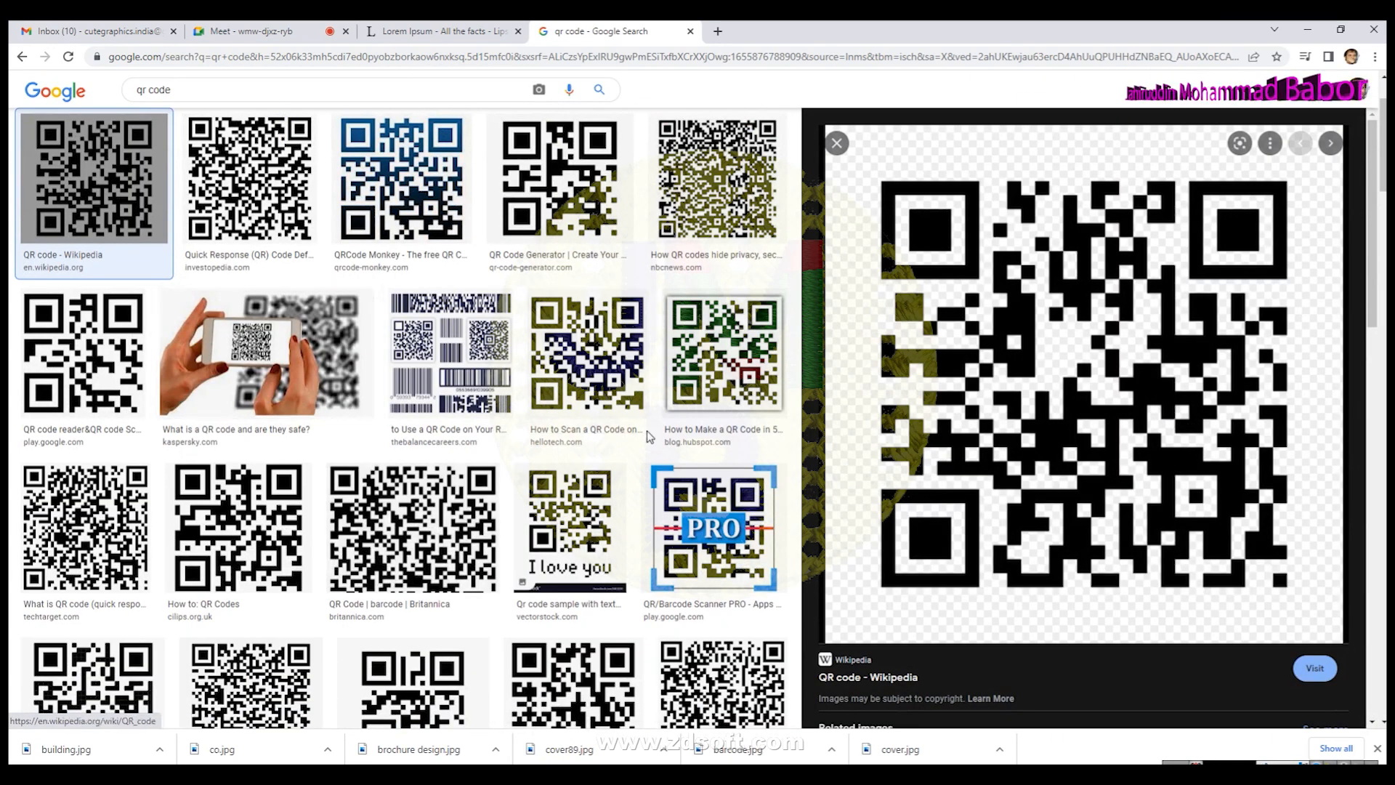
{"action": "left_click", "coordinate": [600, 369]}
{"action": "right_click", "coordinate": [1102, 326]}
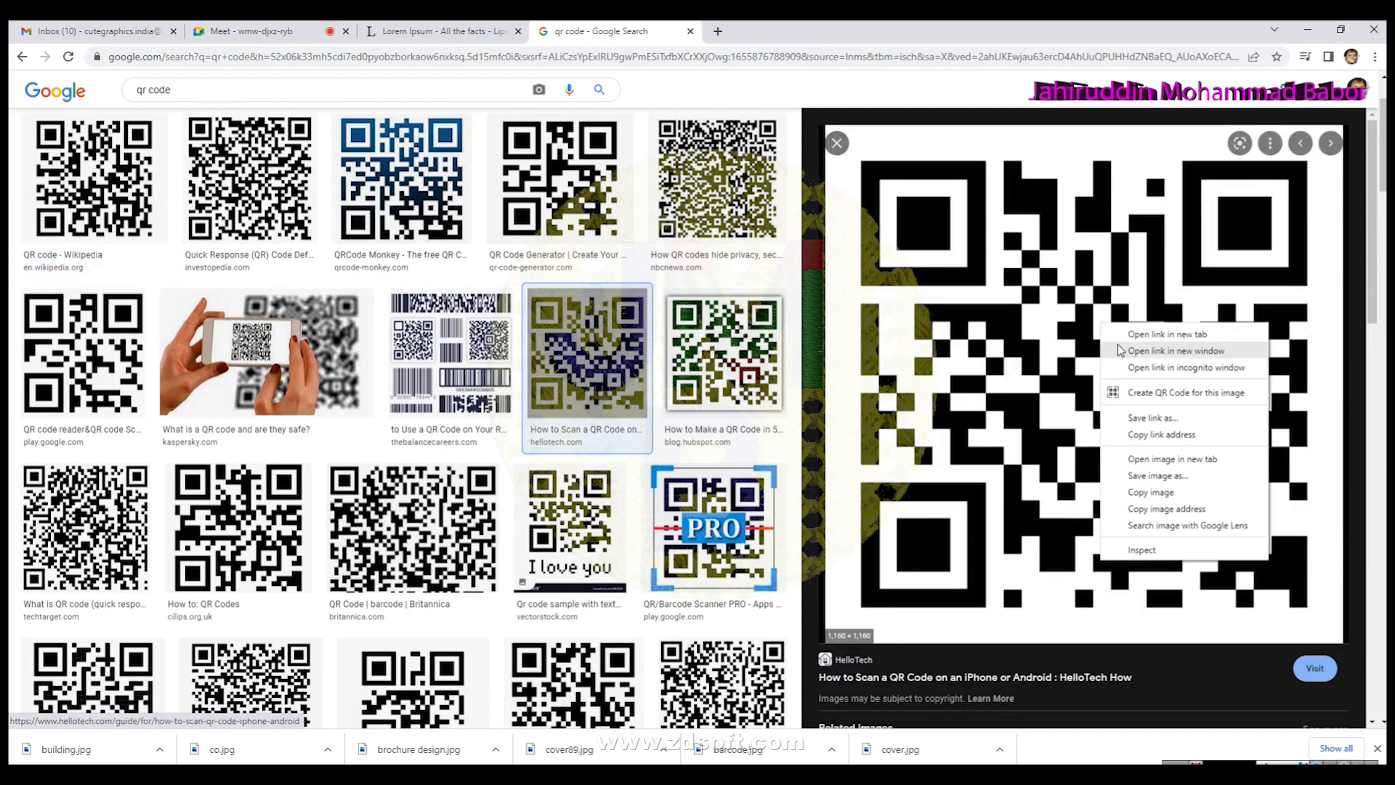
{"action": "left_click", "coordinate": [1158, 475]}
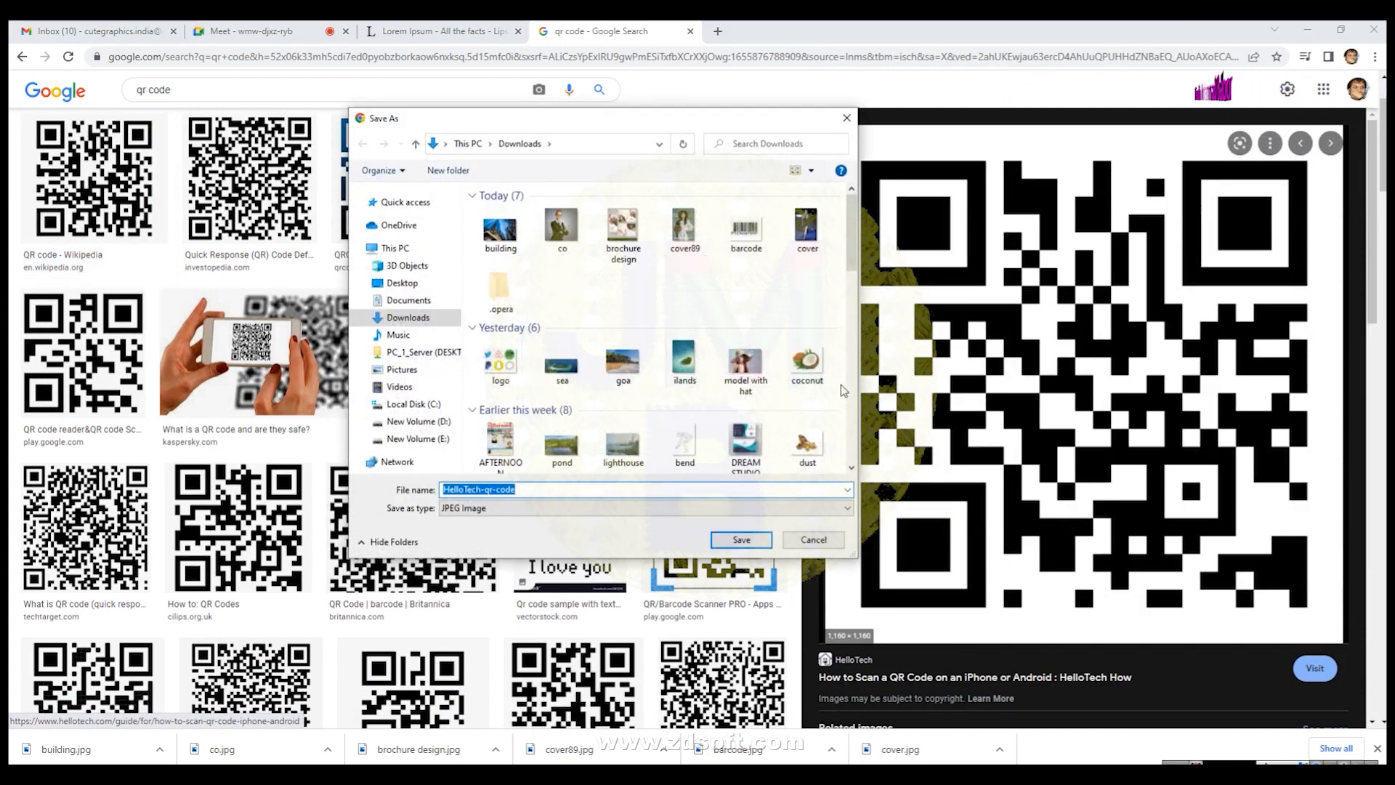
{"action": "type", "text": "qr"}
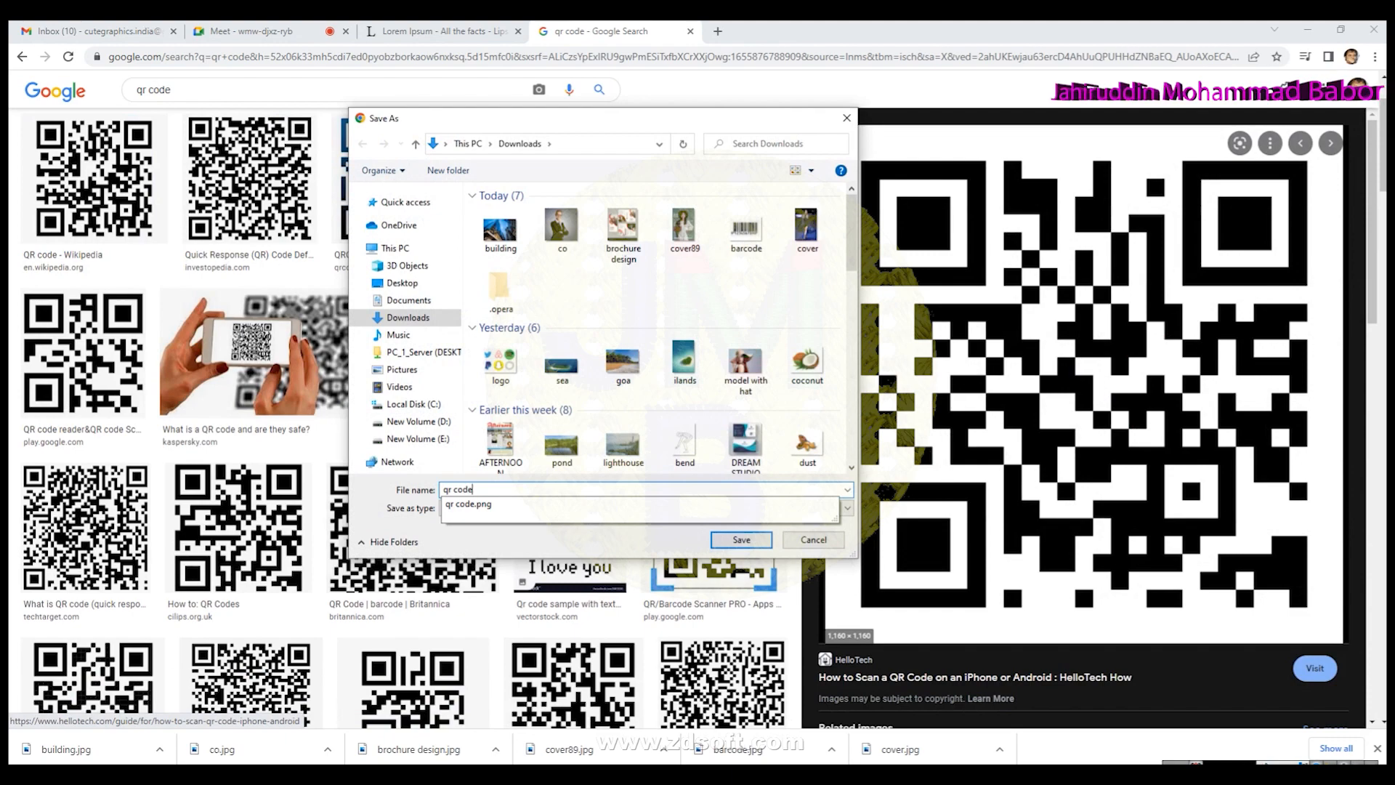
{"action": "key", "text": "Return"}
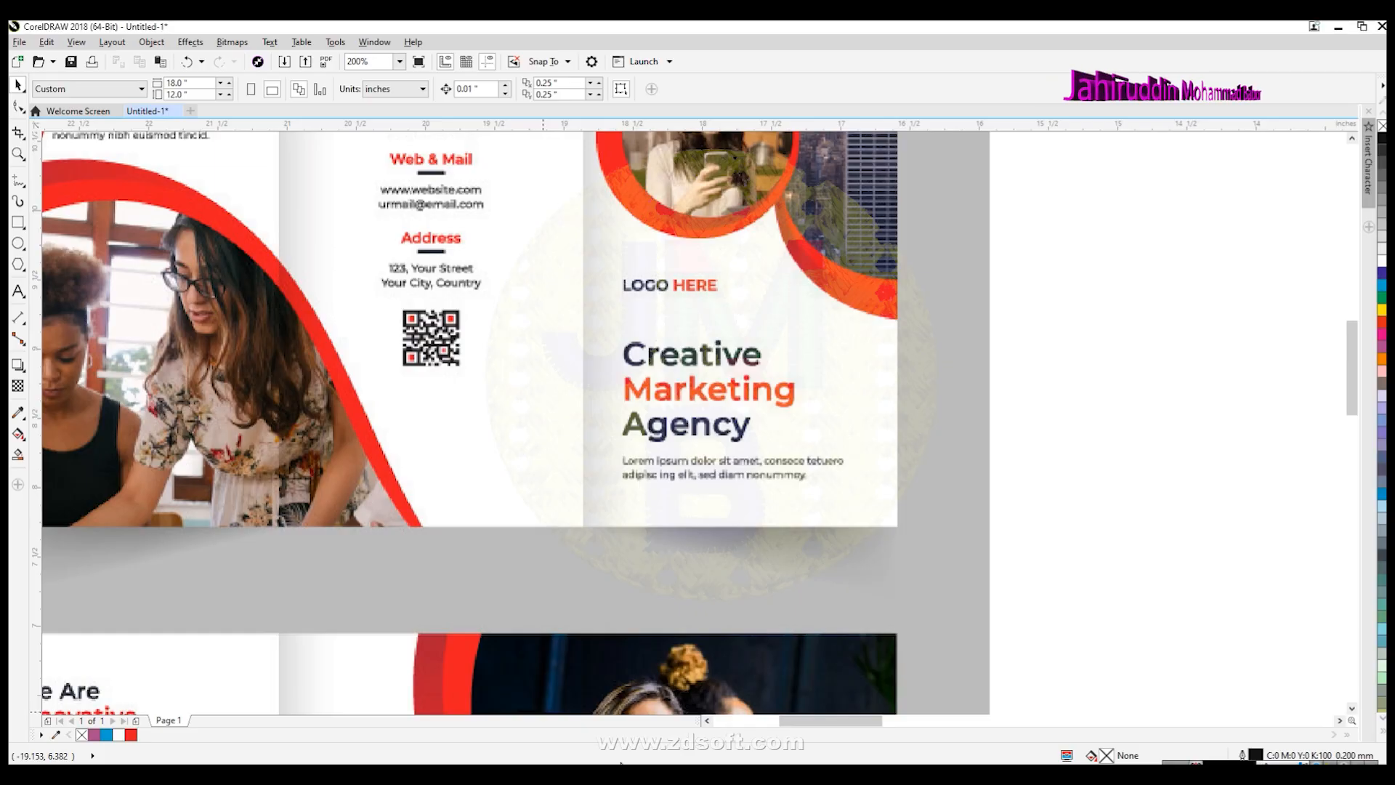
Import the qr code image and place it at the bottom of the middle panel.
{"action": "scroll", "coordinate": [732, 664], "scroll_direction": "down", "scroll_amount": 4}
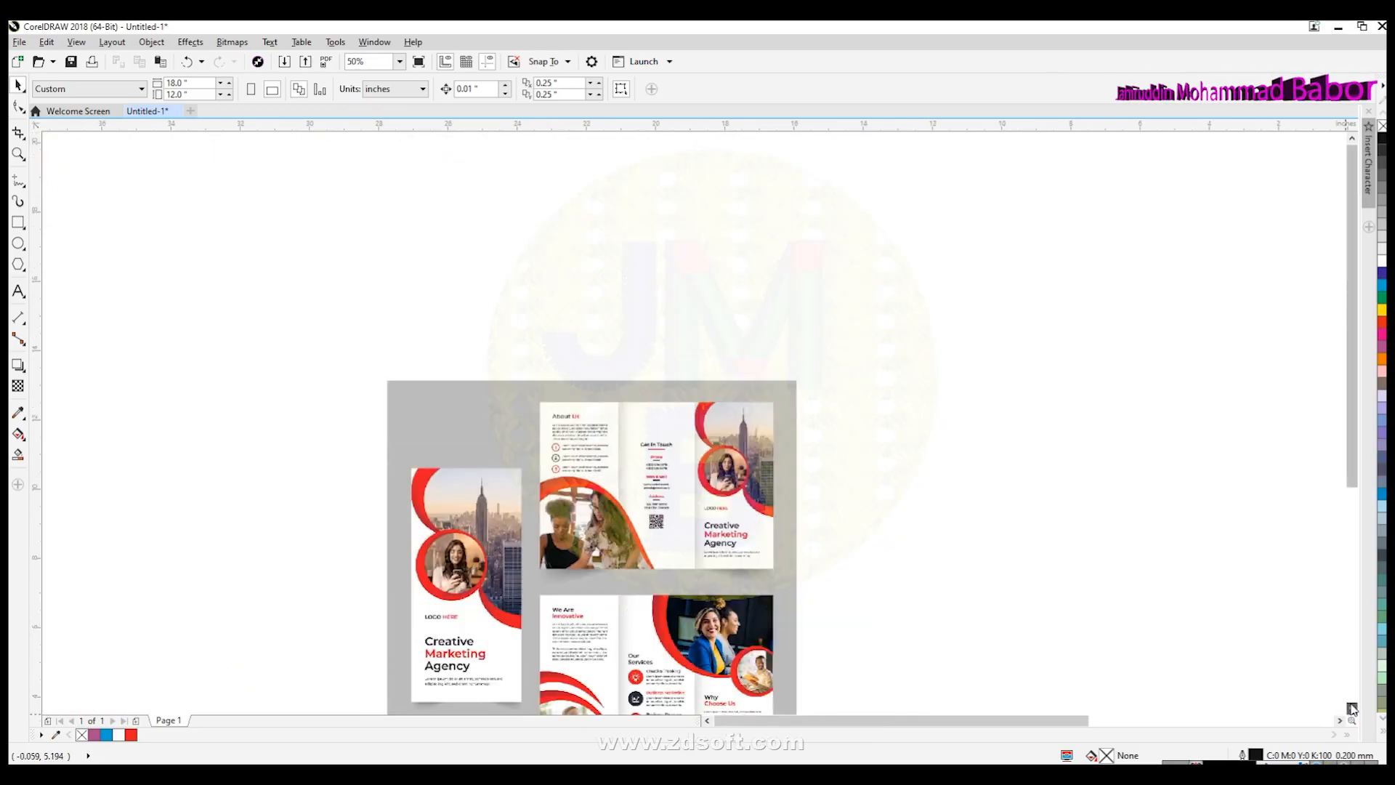
{"action": "scroll", "coordinate": [1353, 709], "scroll_direction": "down", "scroll_amount": 5}
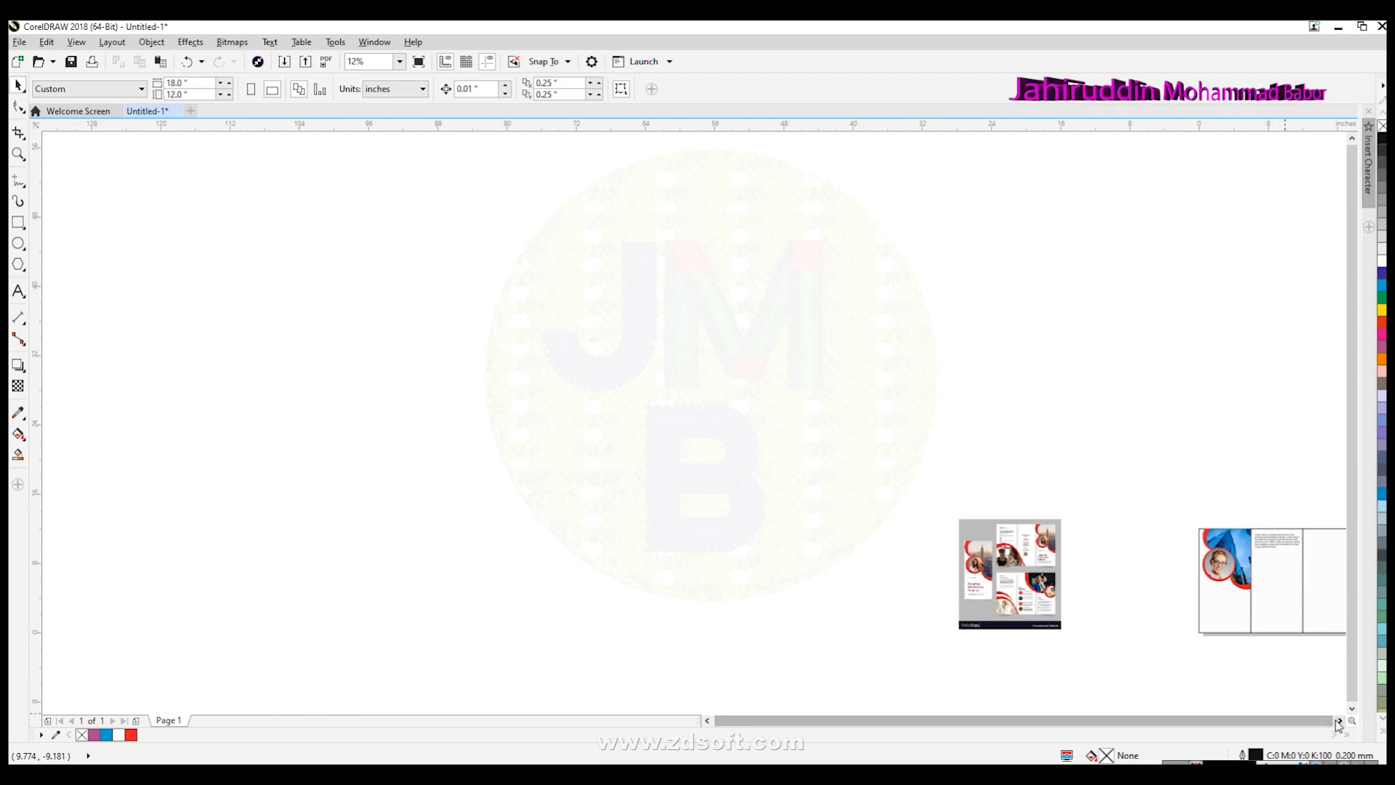
{"action": "left_click", "coordinate": [1340, 720]}
{"action": "scroll", "coordinate": [1096, 616], "scroll_direction": "up", "scroll_amount": 1}
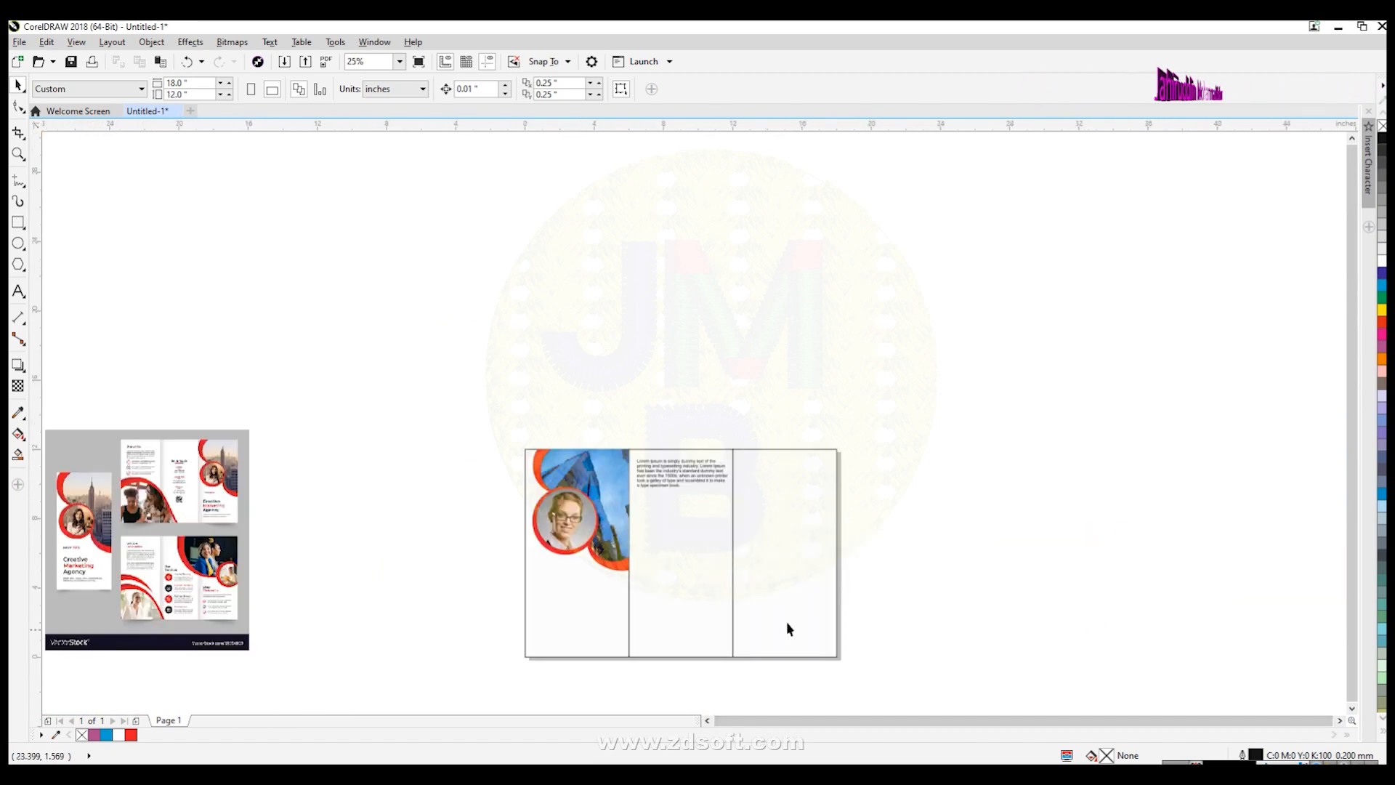
{"action": "left_click", "coordinate": [19, 41]}
{"action": "left_click", "coordinate": [93, 268]}
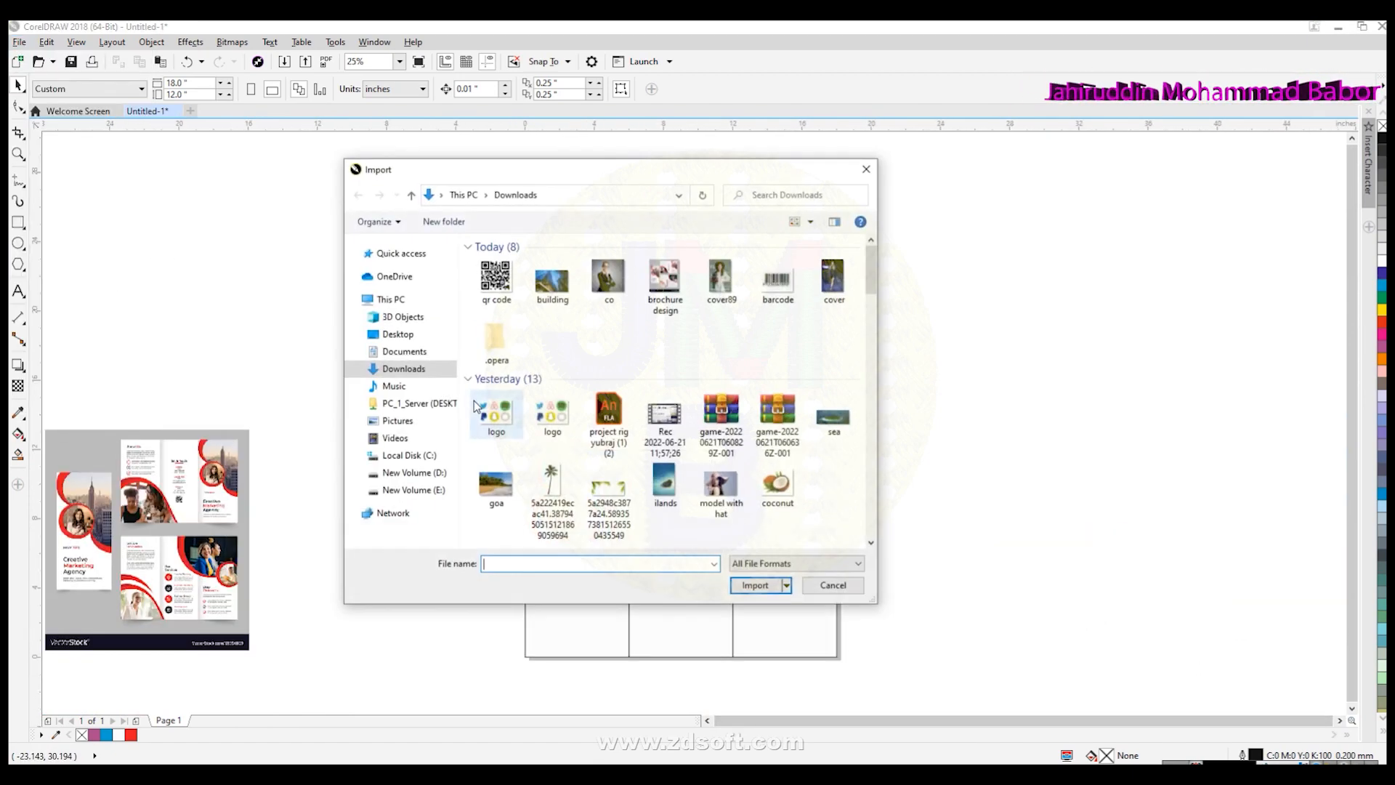
{"action": "left_click", "coordinate": [495, 277]}
{"action": "left_click", "coordinate": [755, 585]}
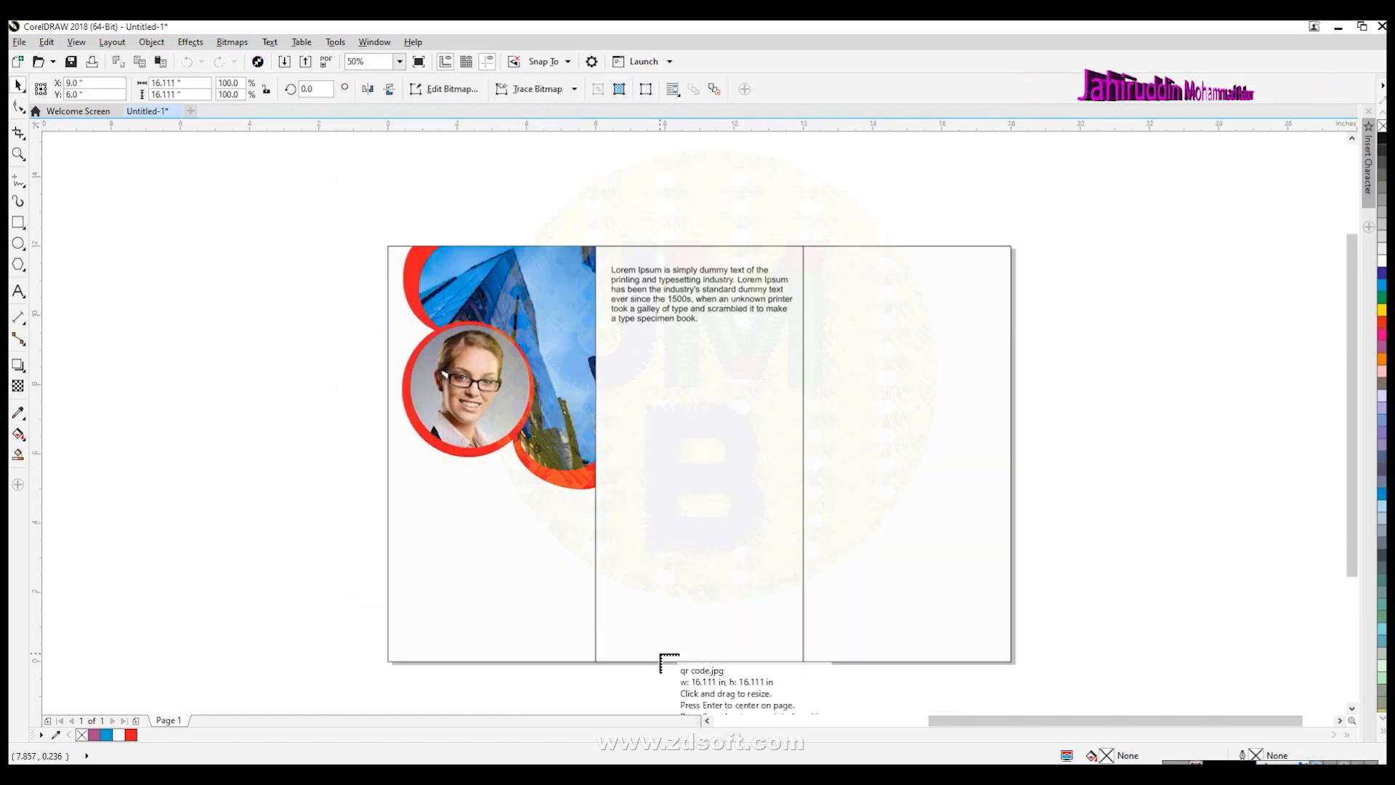
{"action": "left_click_drag", "start_coordinate": [607, 593], "coordinate": [658, 644]}
Move the reference brochure image beside the page.
{"action": "left_click", "coordinate": [799, 657]}
{"action": "scroll", "coordinate": [800, 658], "scroll_direction": "down", "scroll_amount": 2}
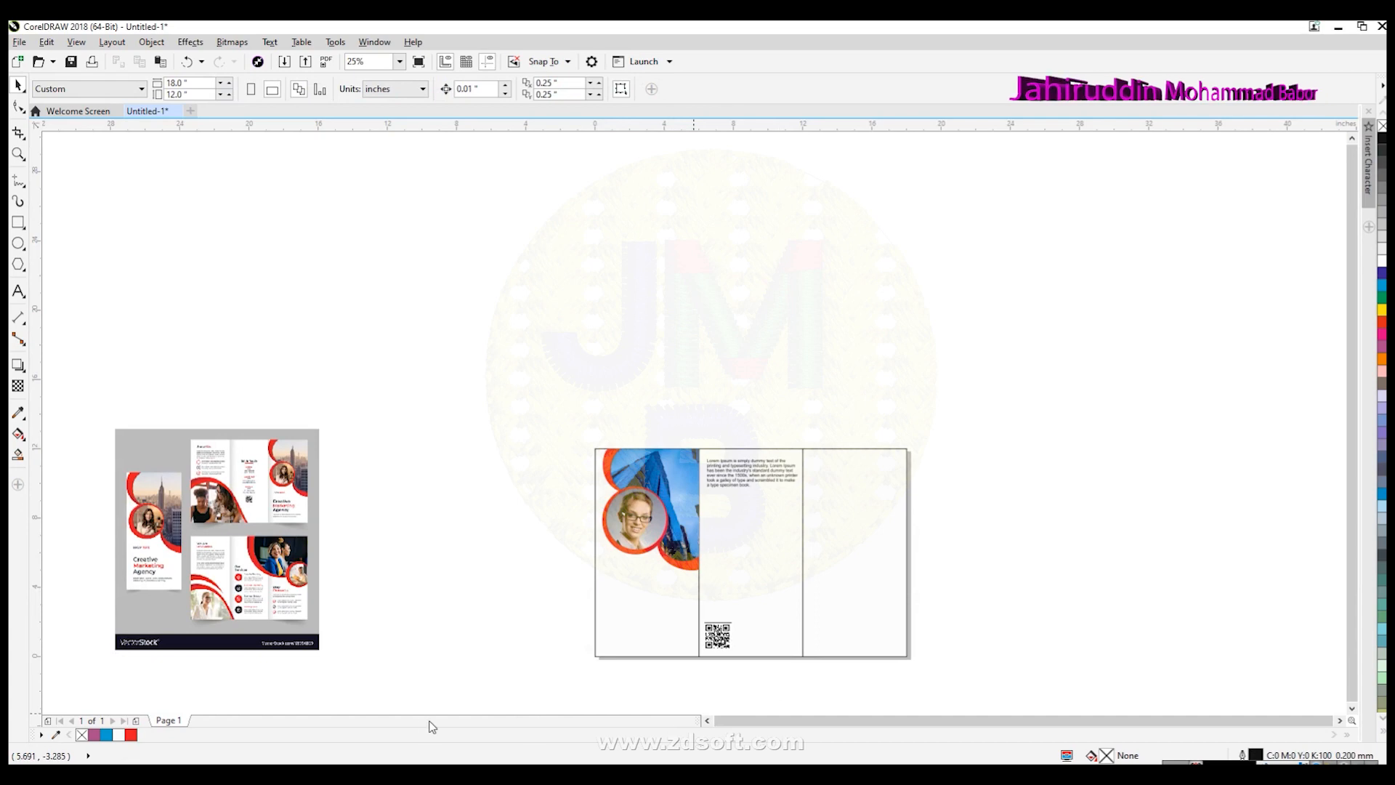
{"action": "left_click_drag", "start_coordinate": [279, 567], "coordinate": [497, 571]}
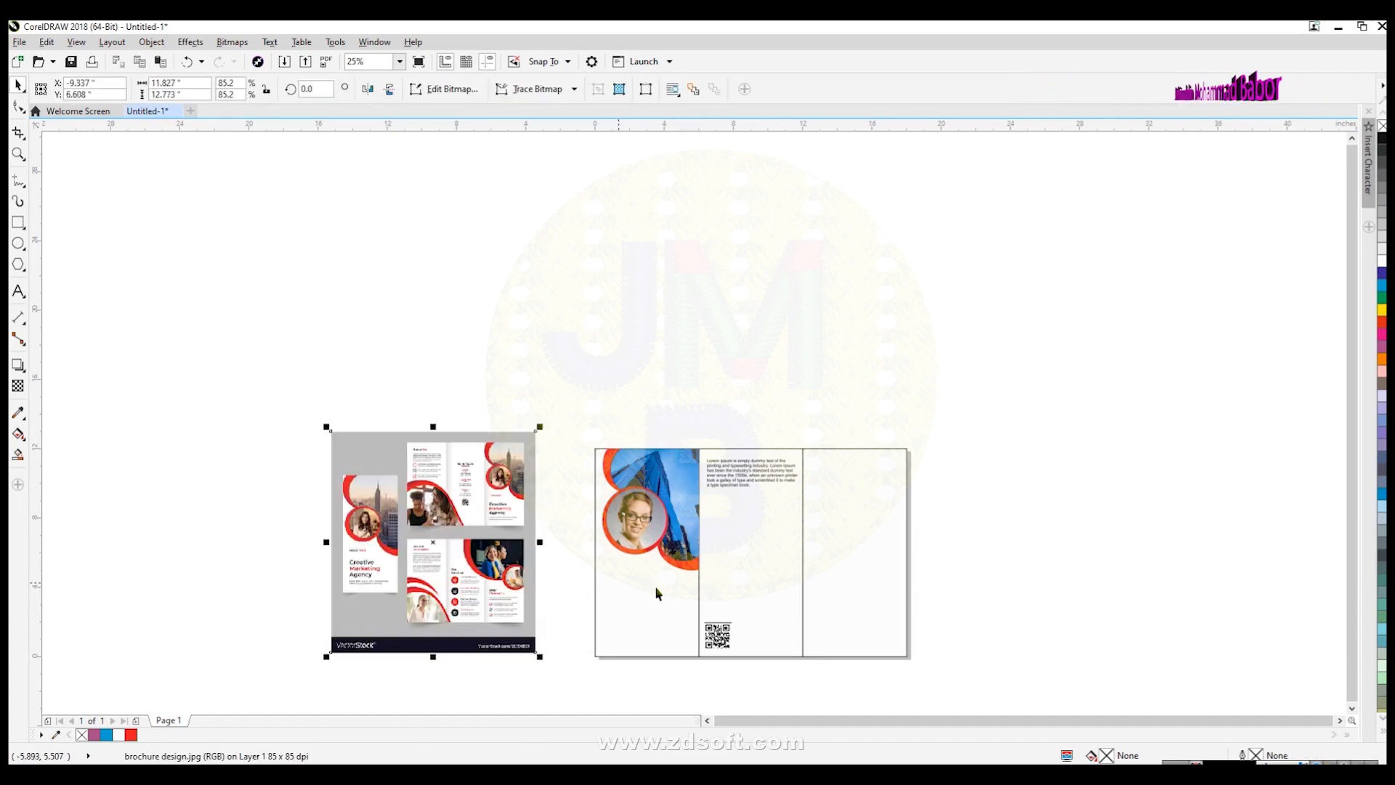
{"action": "left_click", "coordinate": [1350, 705]}
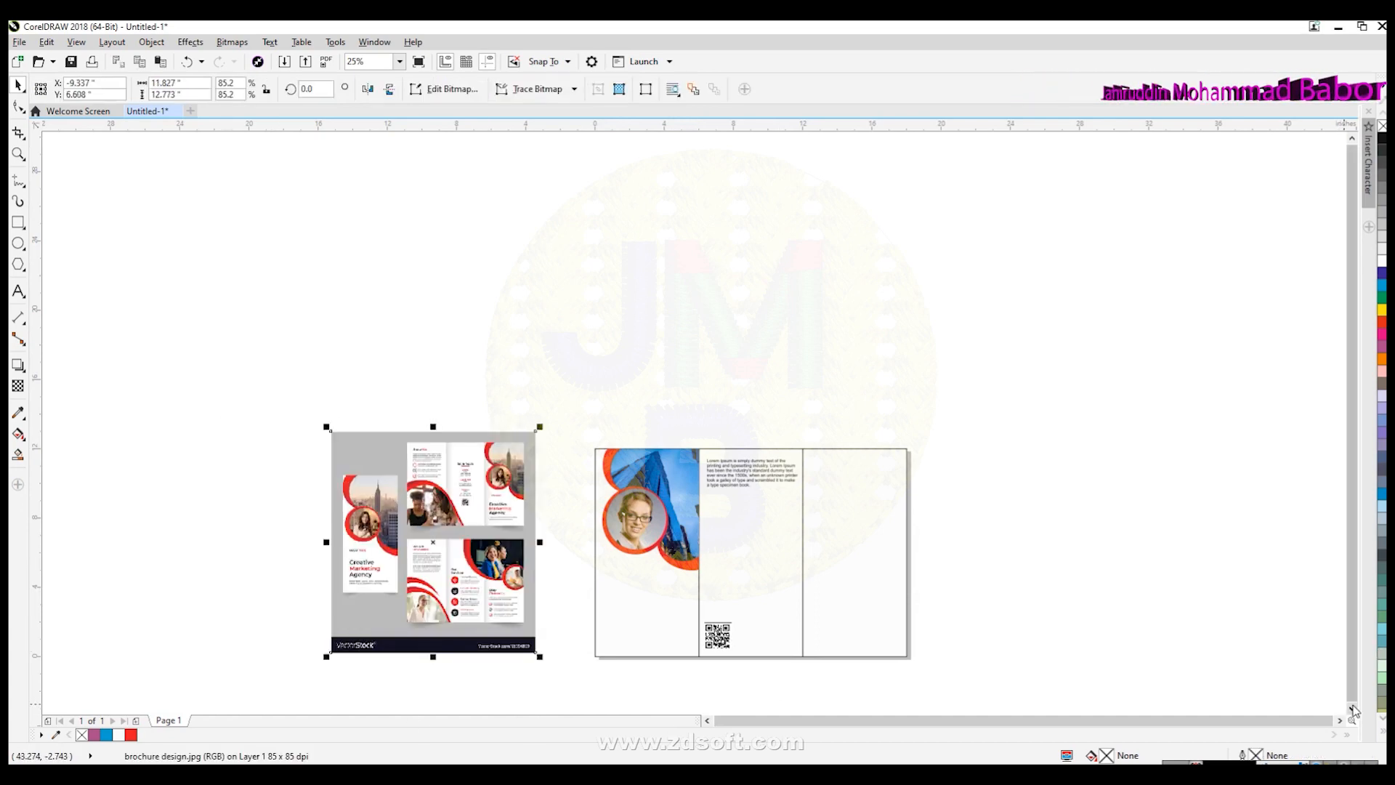
{"action": "left_click", "coordinate": [557, 607]}
{"action": "scroll", "coordinate": [489, 516], "scroll_direction": "up", "scroll_amount": 2}
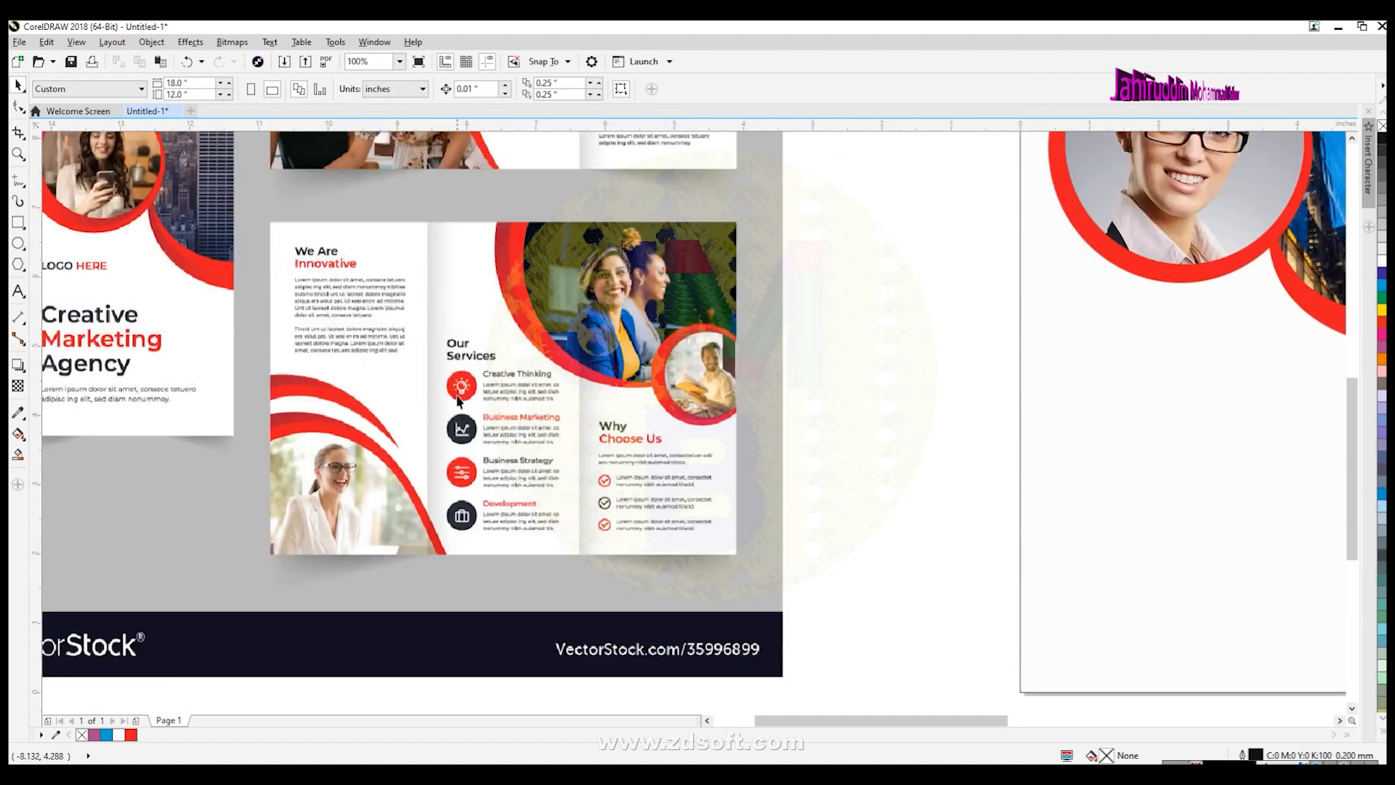
{"action": "scroll", "coordinate": [456, 463], "scroll_direction": "up", "scroll_amount": 1}
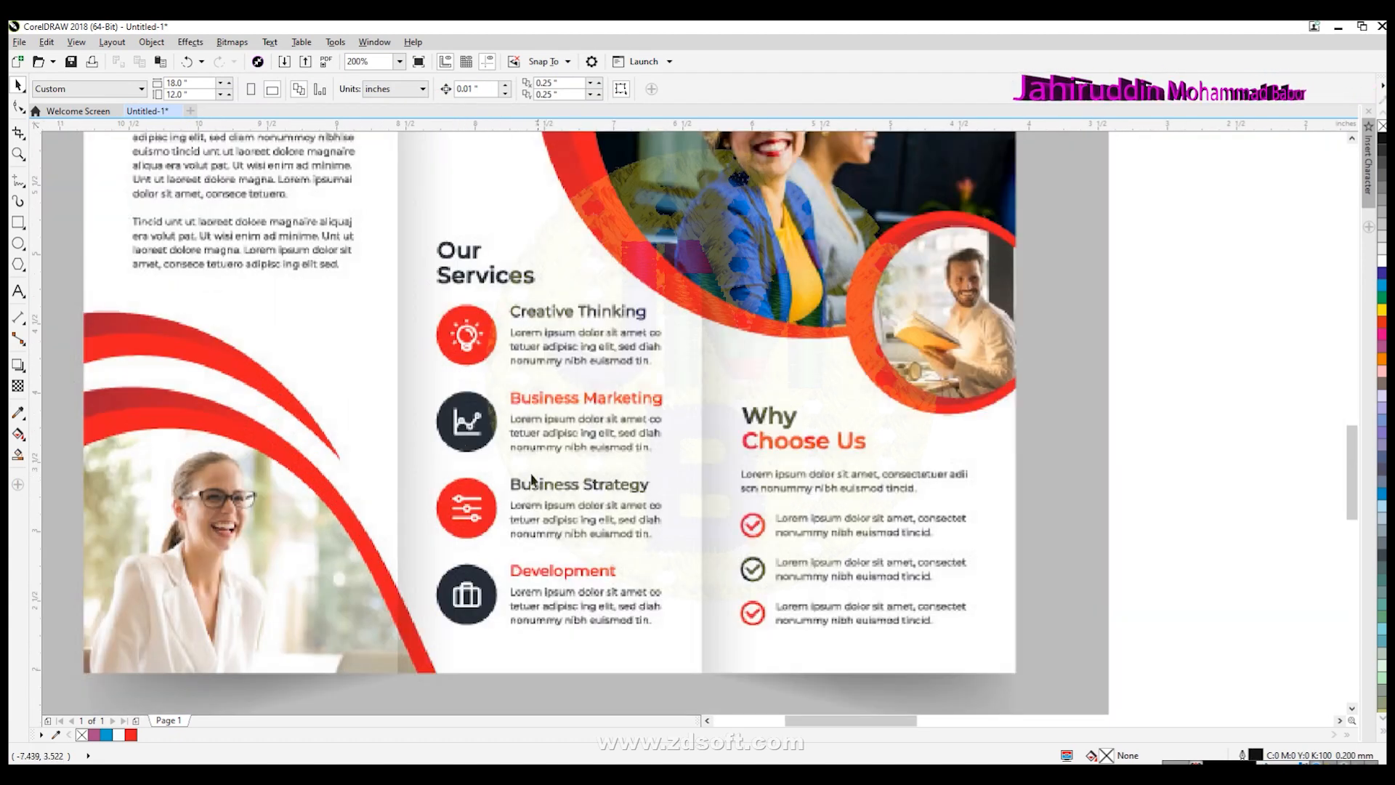
{"action": "left_click", "coordinate": [555, 763]}
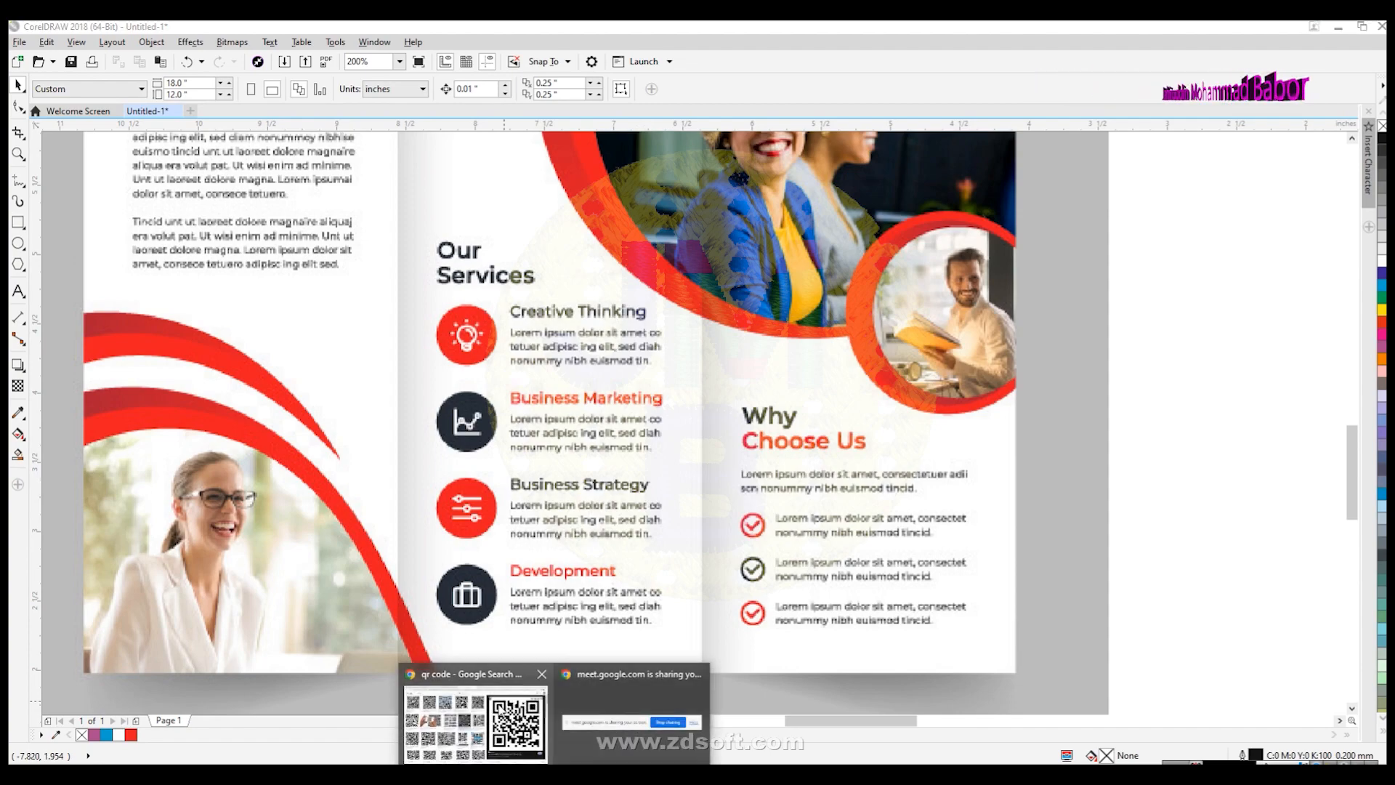
Replace the image search with 'creative thinking icon'.
{"action": "left_click", "coordinate": [478, 714]}
{"action": "triple_click", "coordinate": [181, 89]}
{"action": "type", "text": "creati"}
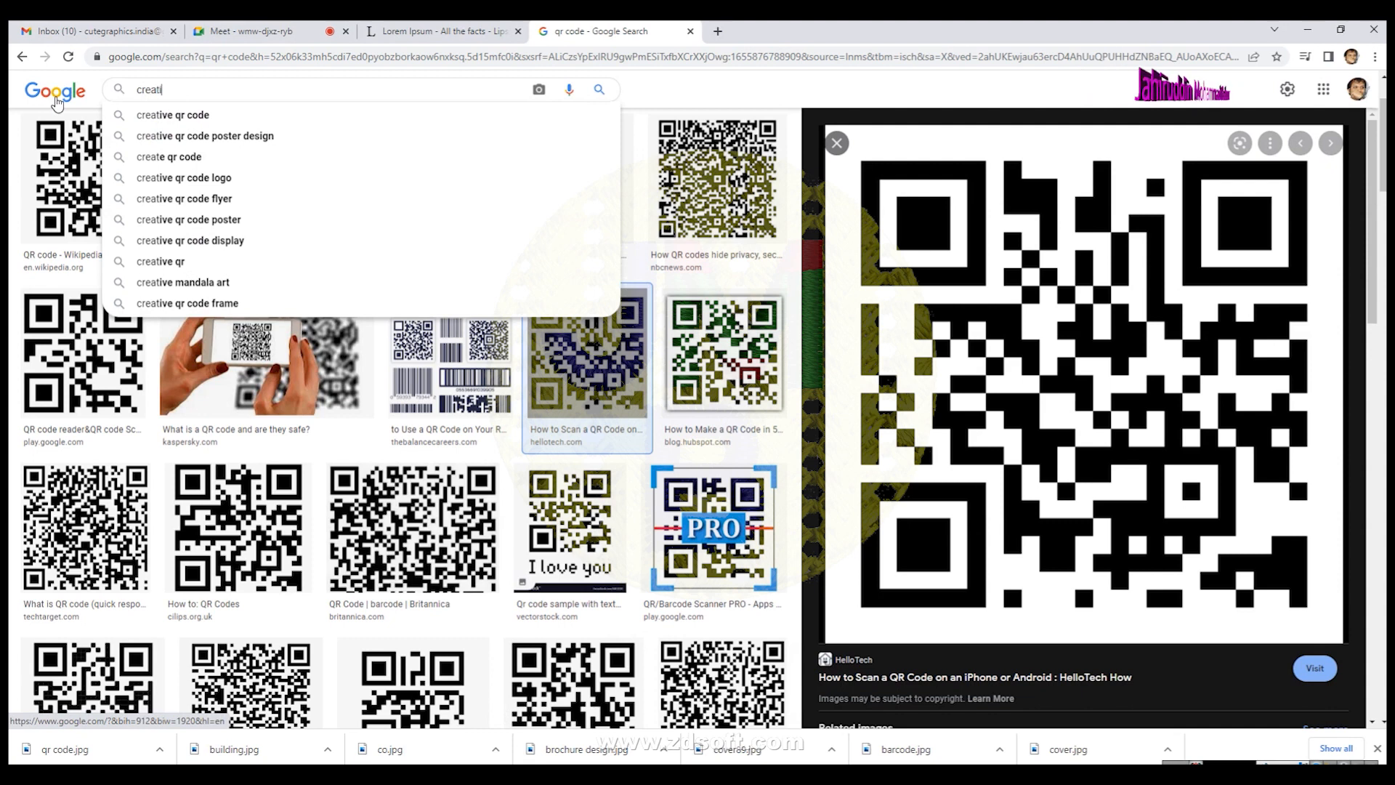
{"action": "type", "text": "ve thin"}
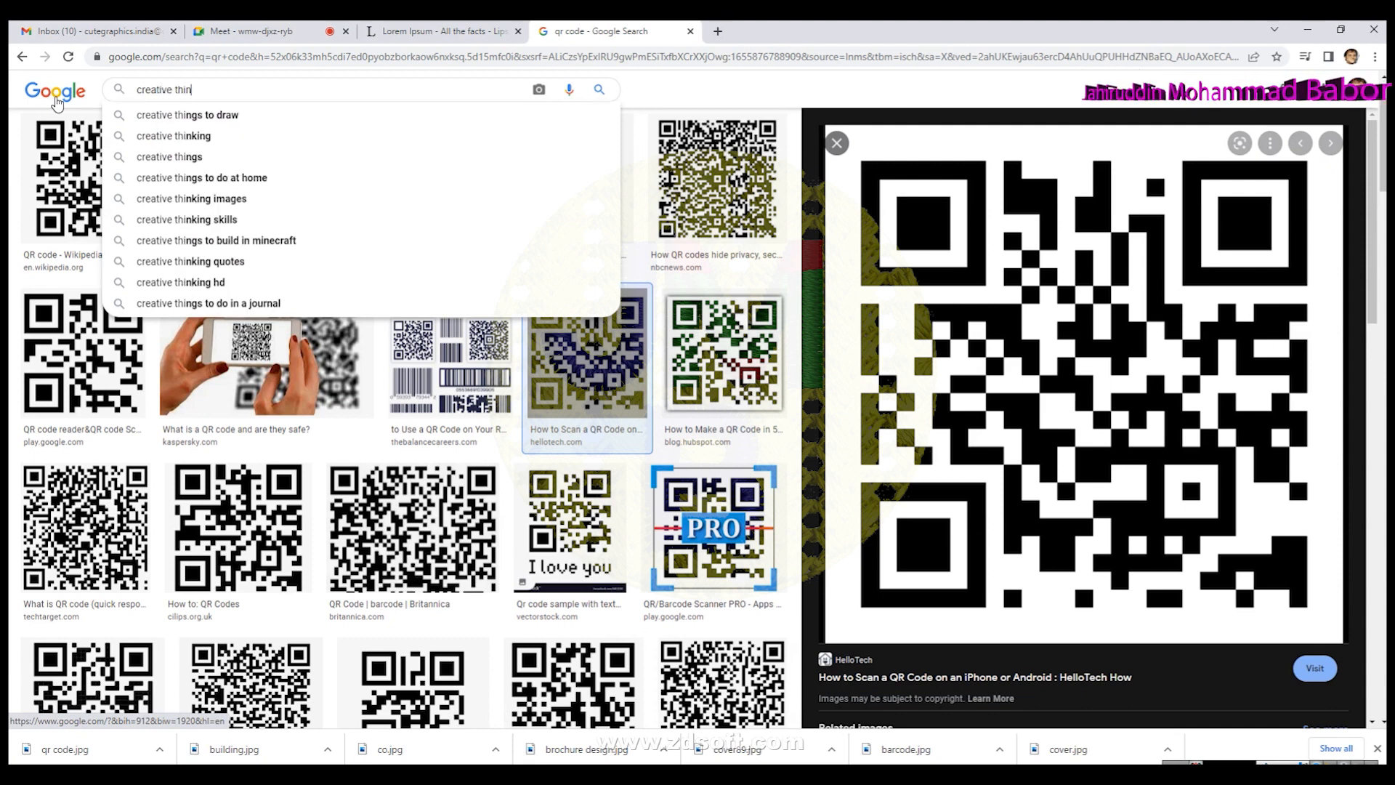
{"action": "type", "text": "kin"}
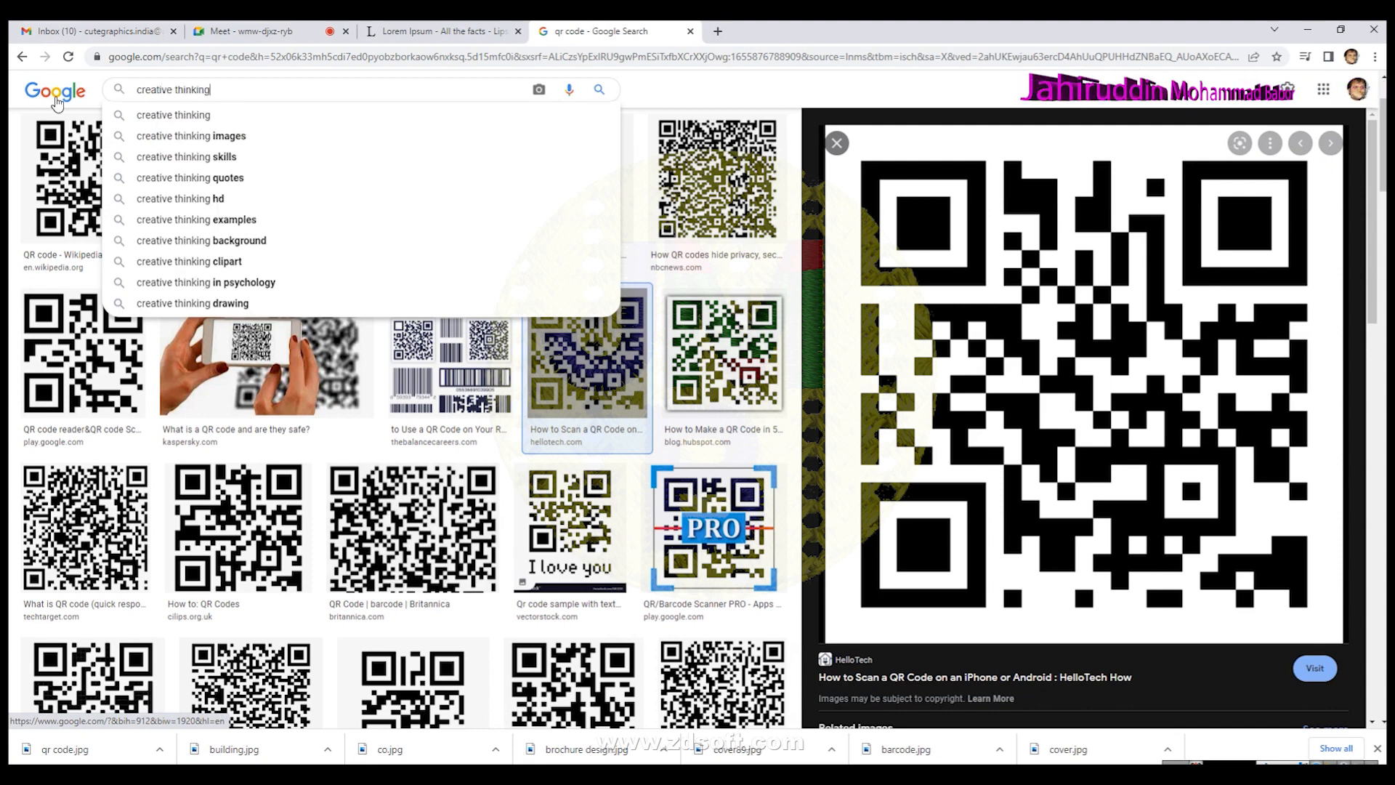
{"action": "type", "text": "g "}
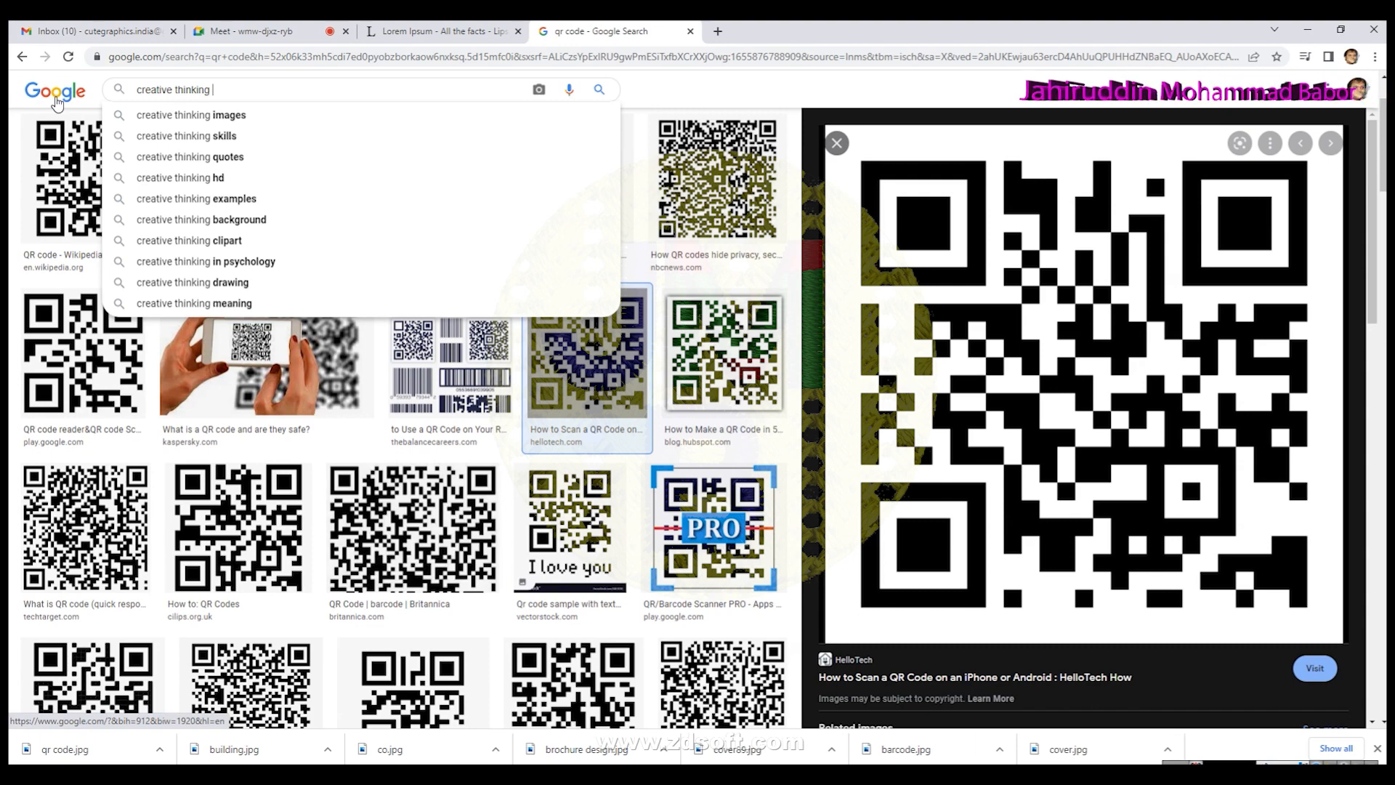
{"action": "type", "text": "ic"}
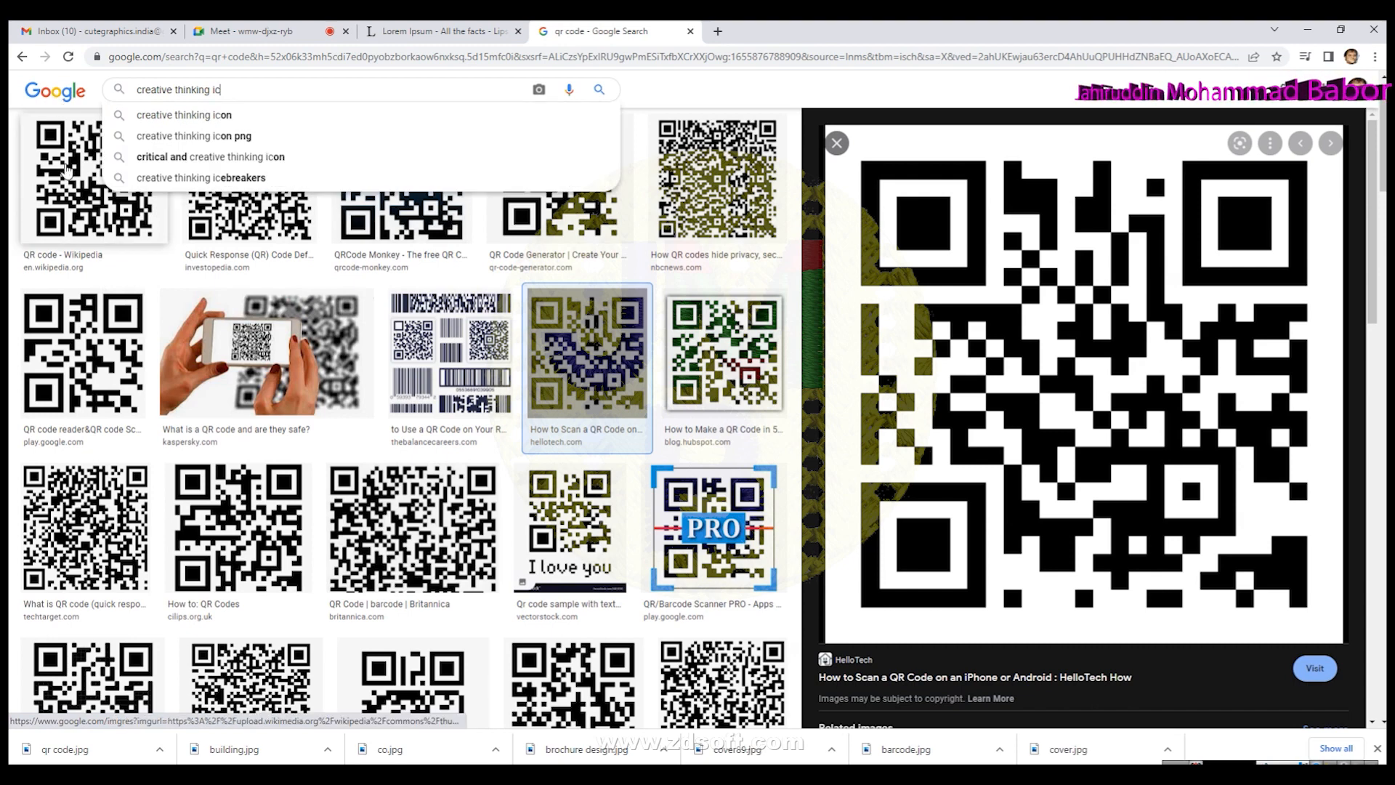
{"action": "left_click", "coordinate": [211, 115]}
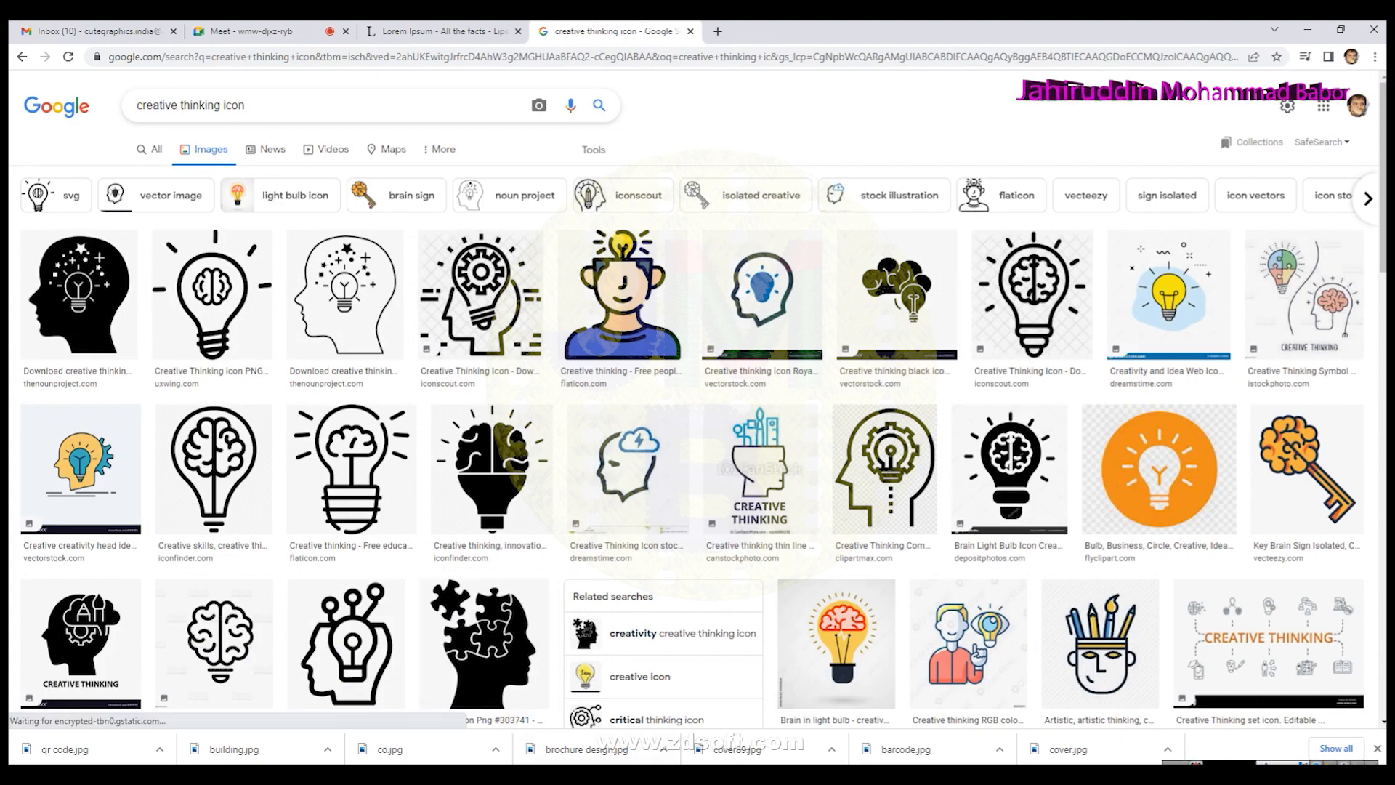
Save the lightbulb-with-brain icon to Downloads as icon.png.
{"action": "key", "text": "alt+Tab"}
{"action": "mouse_move", "coordinate": [534, 756]}
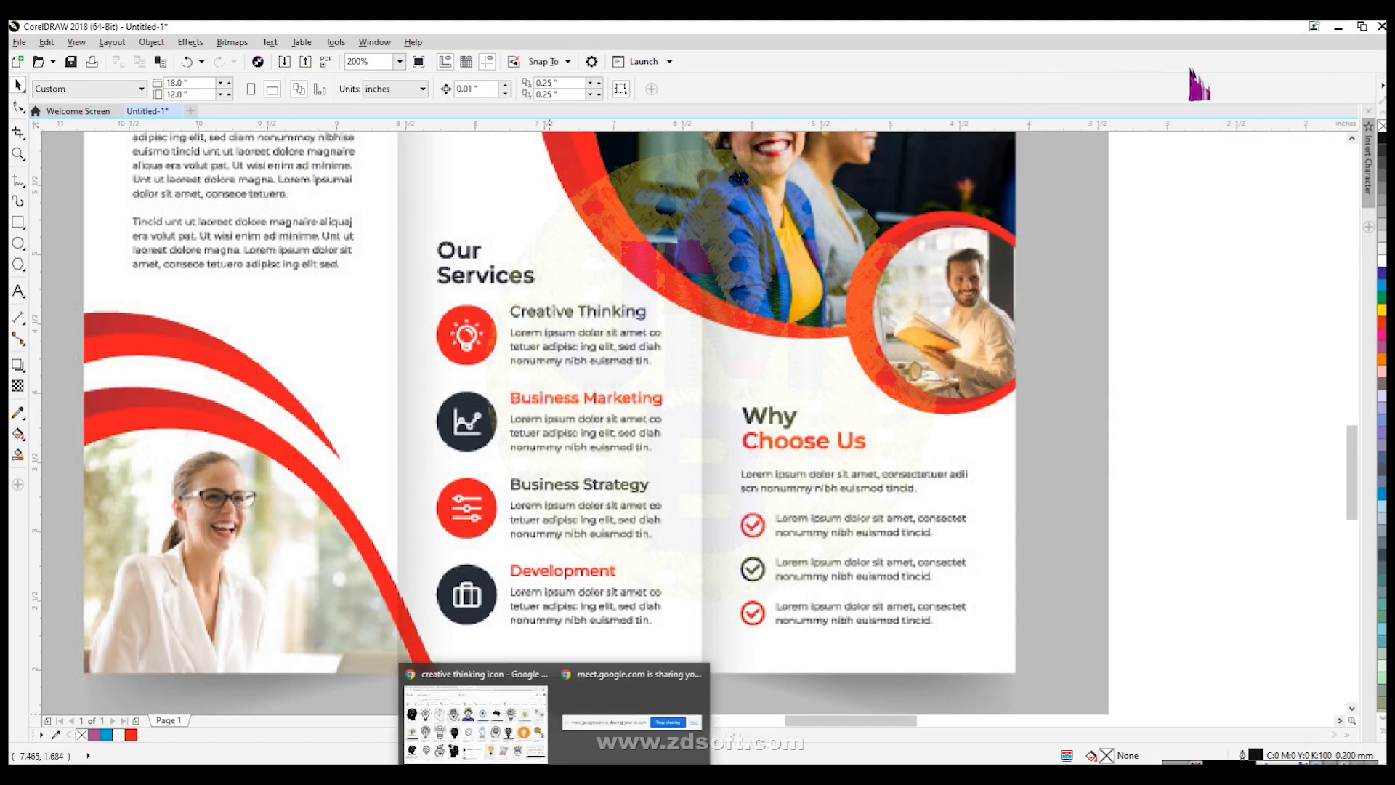
{"action": "left_click", "coordinate": [513, 712]}
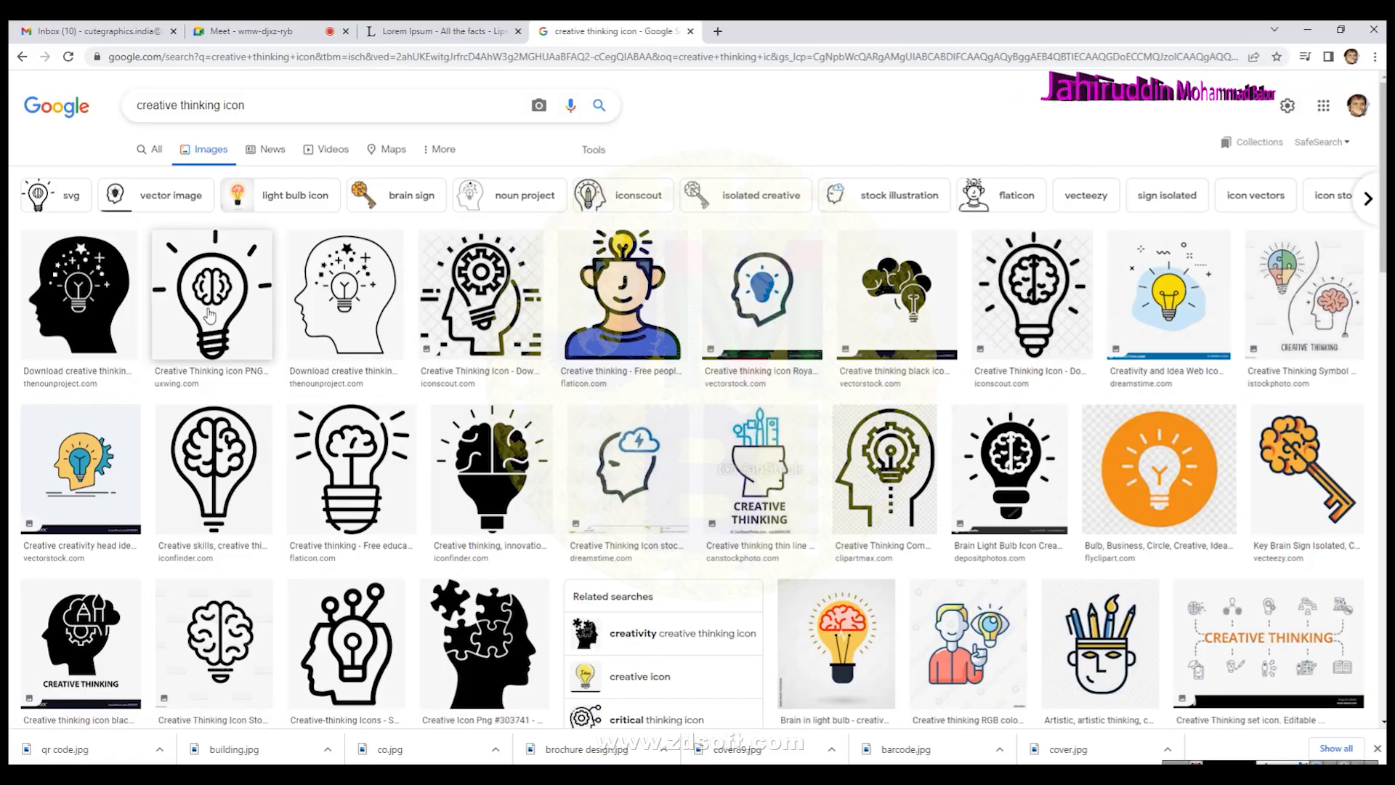
{"action": "left_click", "coordinate": [214, 320]}
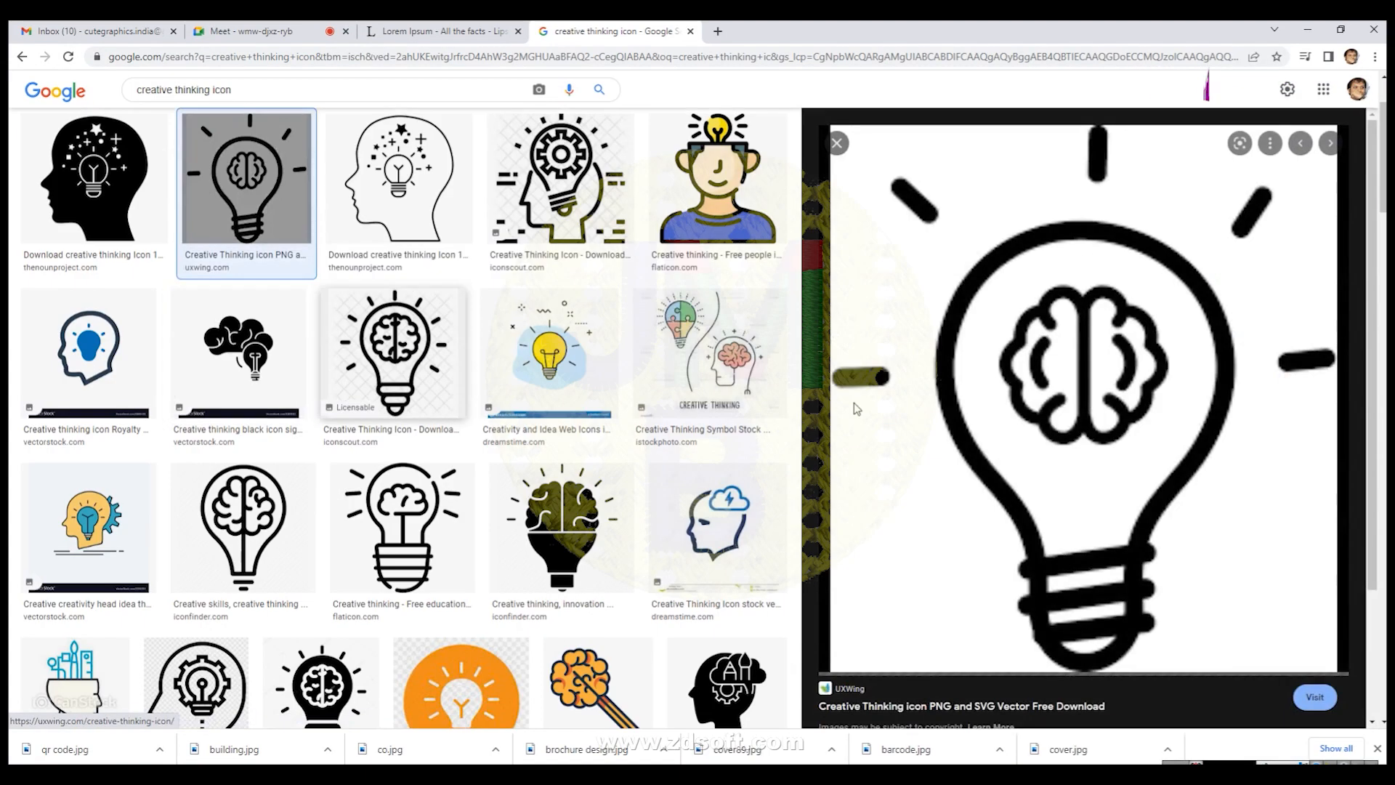
{"action": "right_click", "coordinate": [916, 277]}
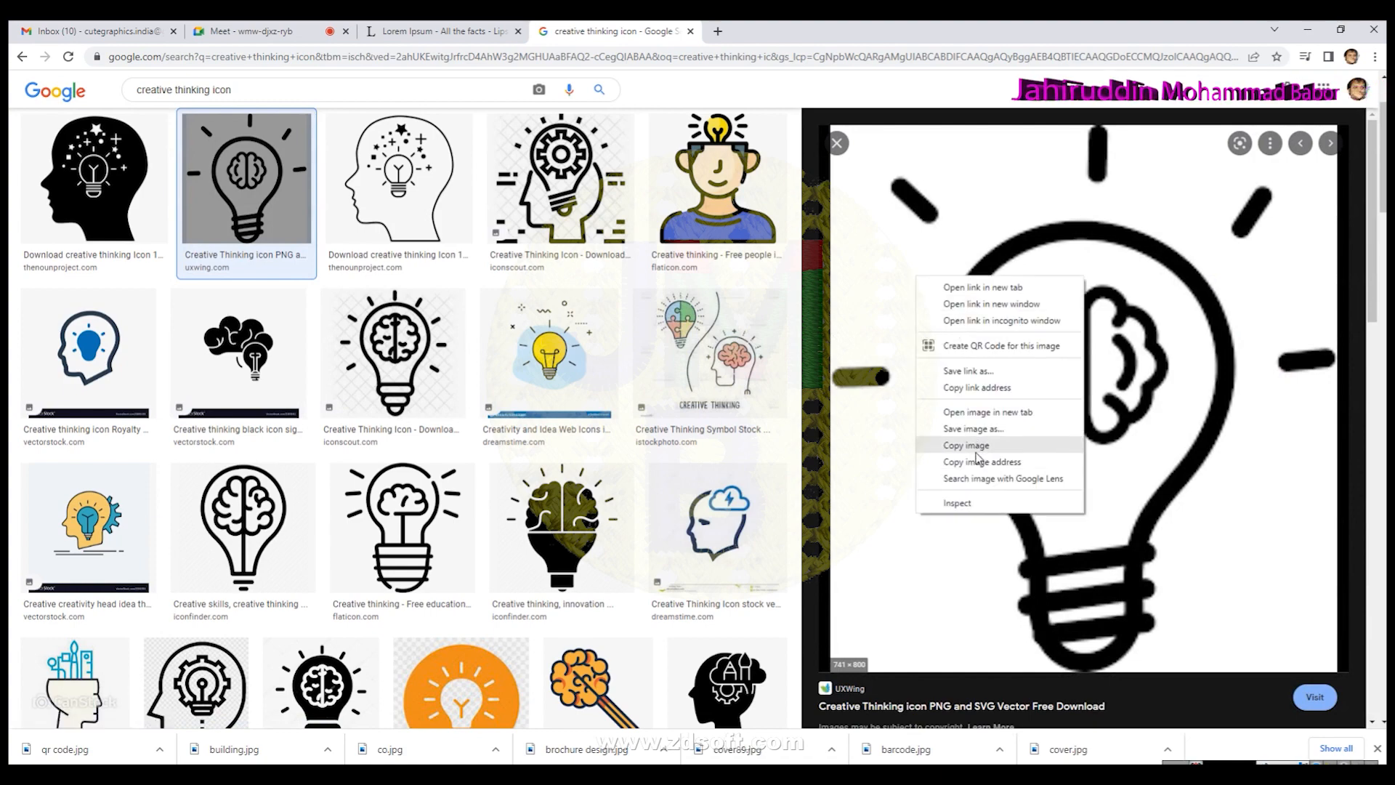
{"action": "left_click", "coordinate": [974, 429]}
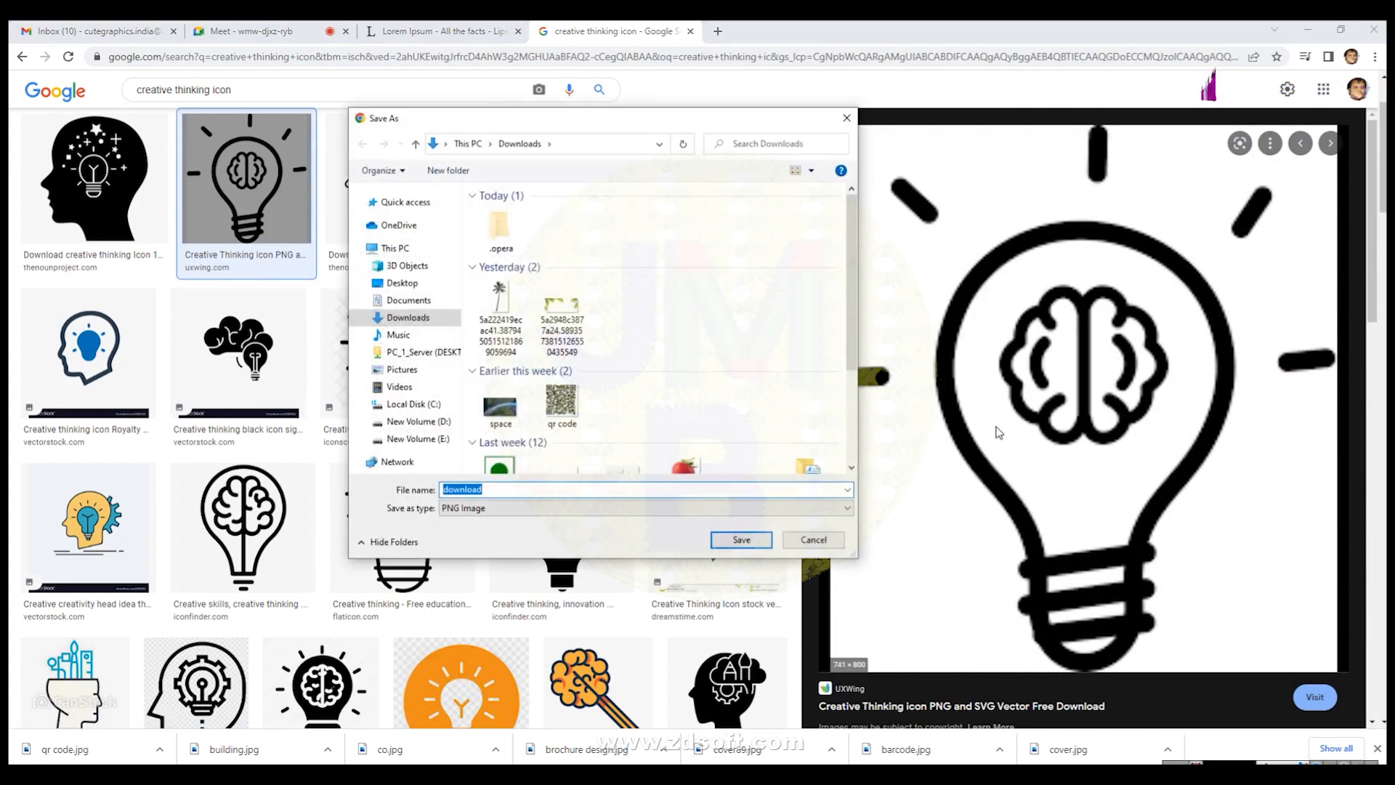
{"action": "type", "text": "icon"}
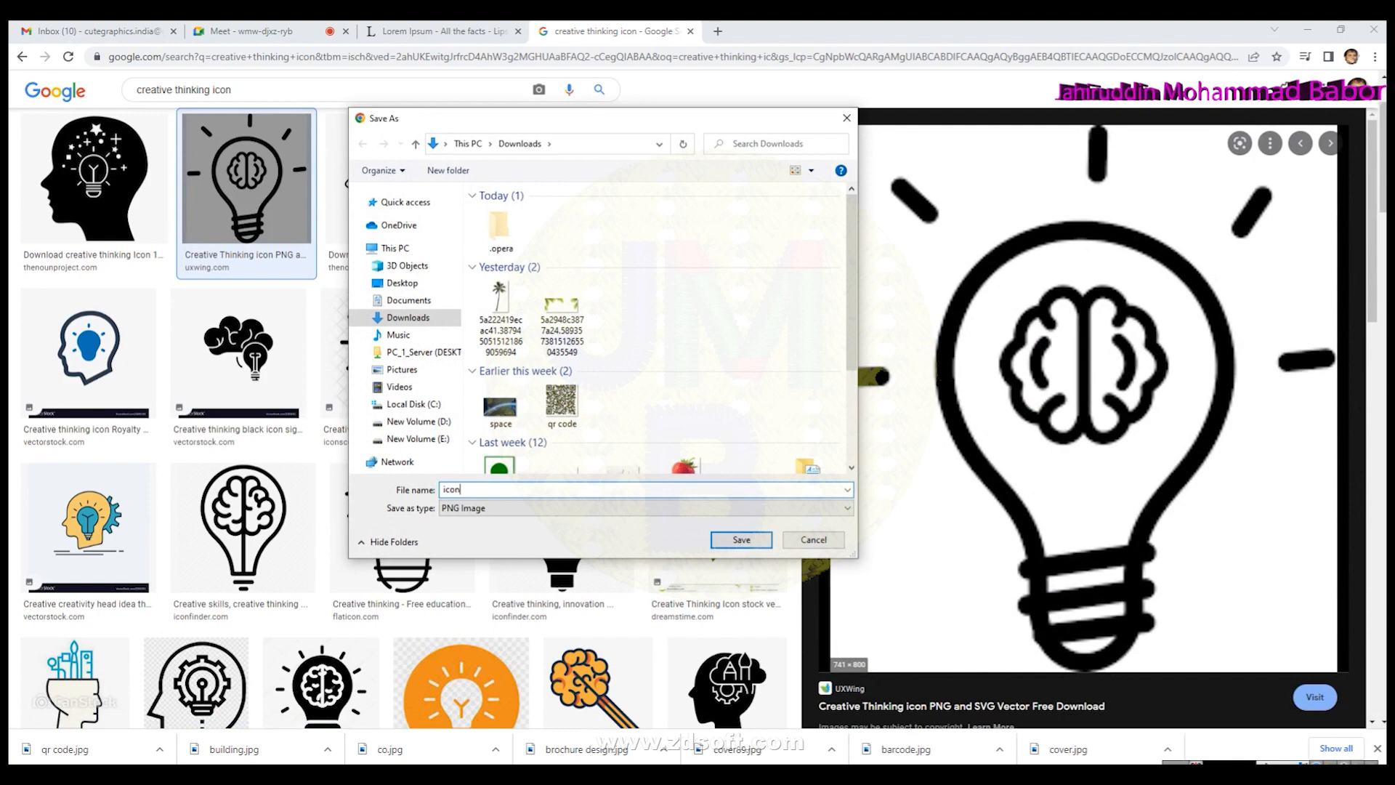
{"action": "key", "text": "Return"}
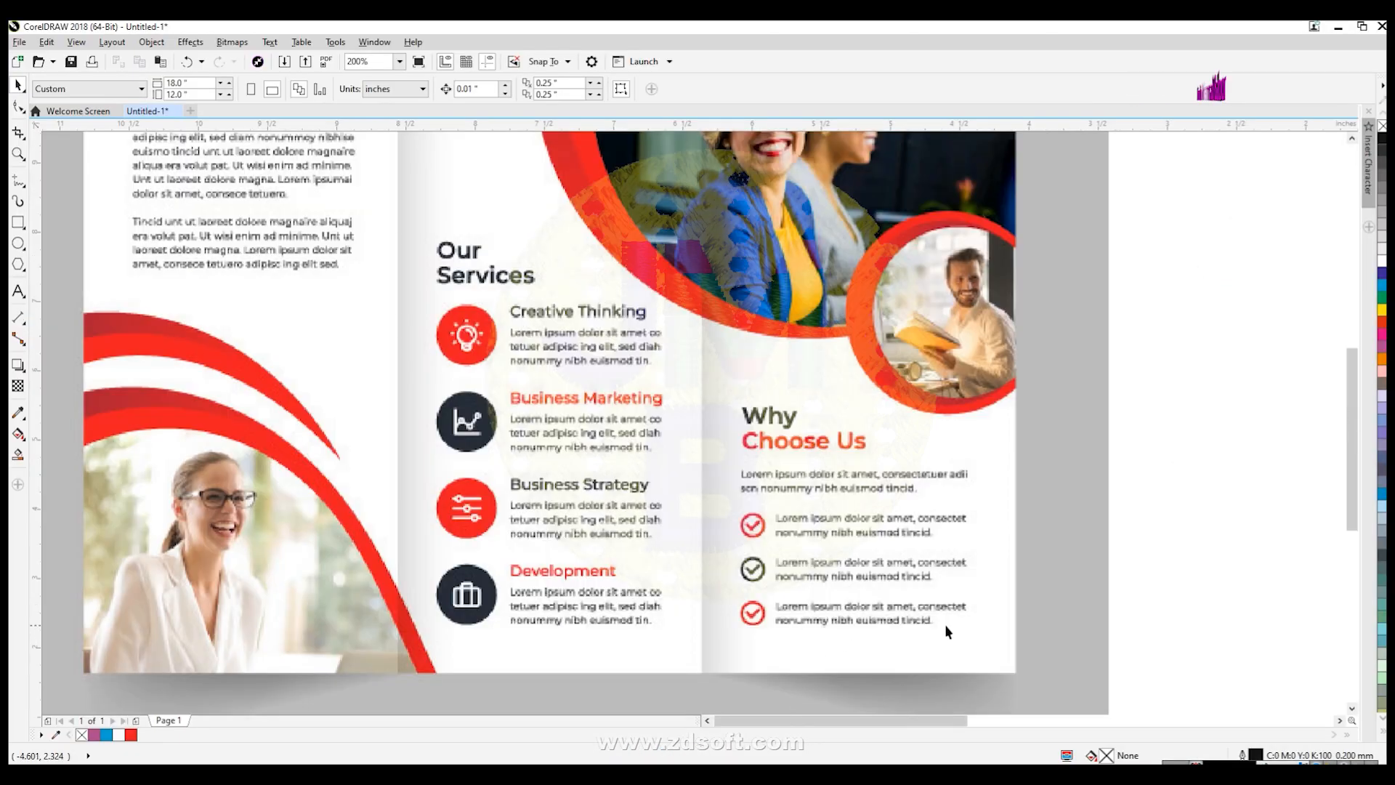
{"action": "scroll", "coordinate": [944, 625], "scroll_direction": "down", "scroll_amount": 4}
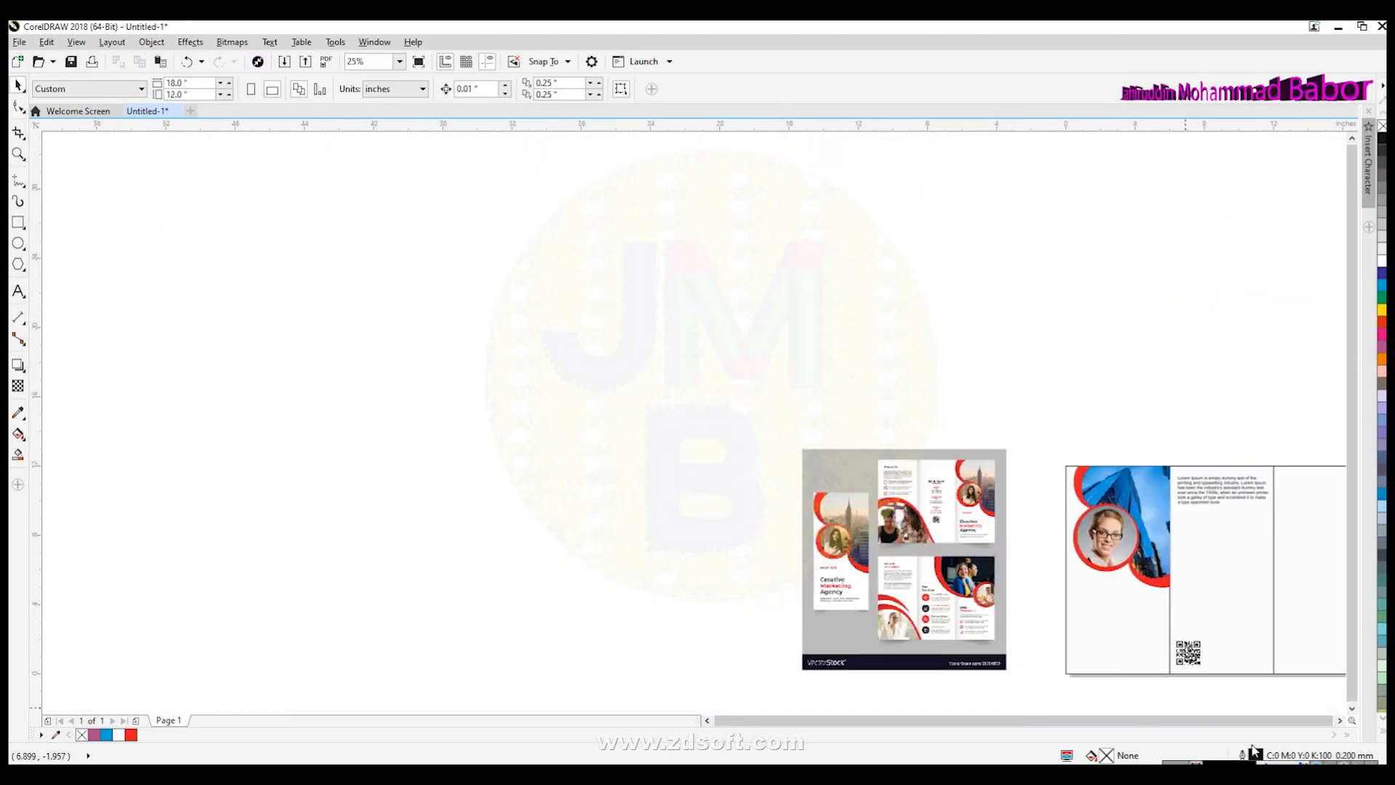
Import icon.png and place it as a small box over the reference's services photo.
{"action": "left_click", "coordinate": [1340, 721]}
{"action": "left_click", "coordinate": [1351, 708]}
{"action": "left_click", "coordinate": [1352, 708]}
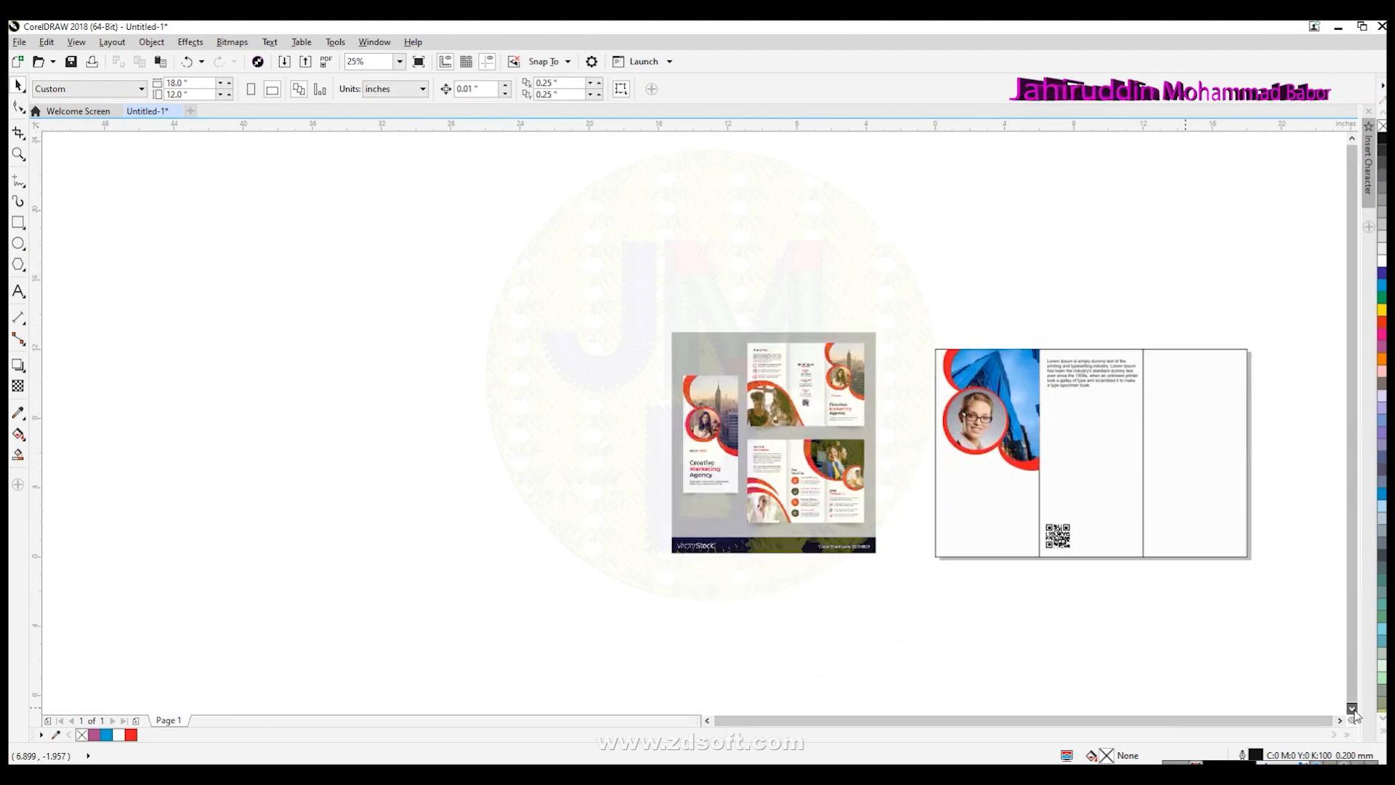
{"action": "scroll", "coordinate": [884, 494], "scroll_direction": "up", "scroll_amount": 1}
{"action": "left_click", "coordinate": [19, 41]}
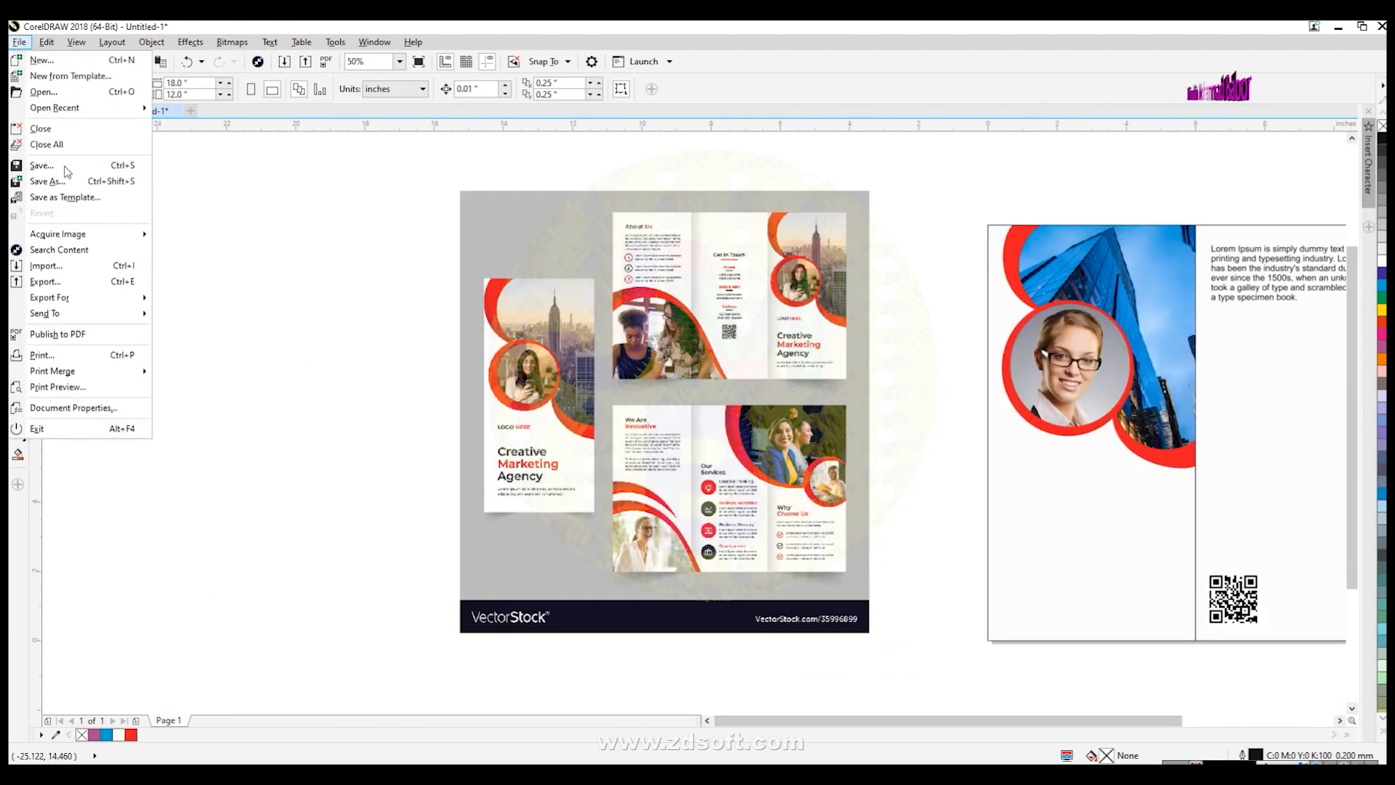
{"action": "left_click", "coordinate": [69, 267]}
{"action": "left_click", "coordinate": [496, 280]}
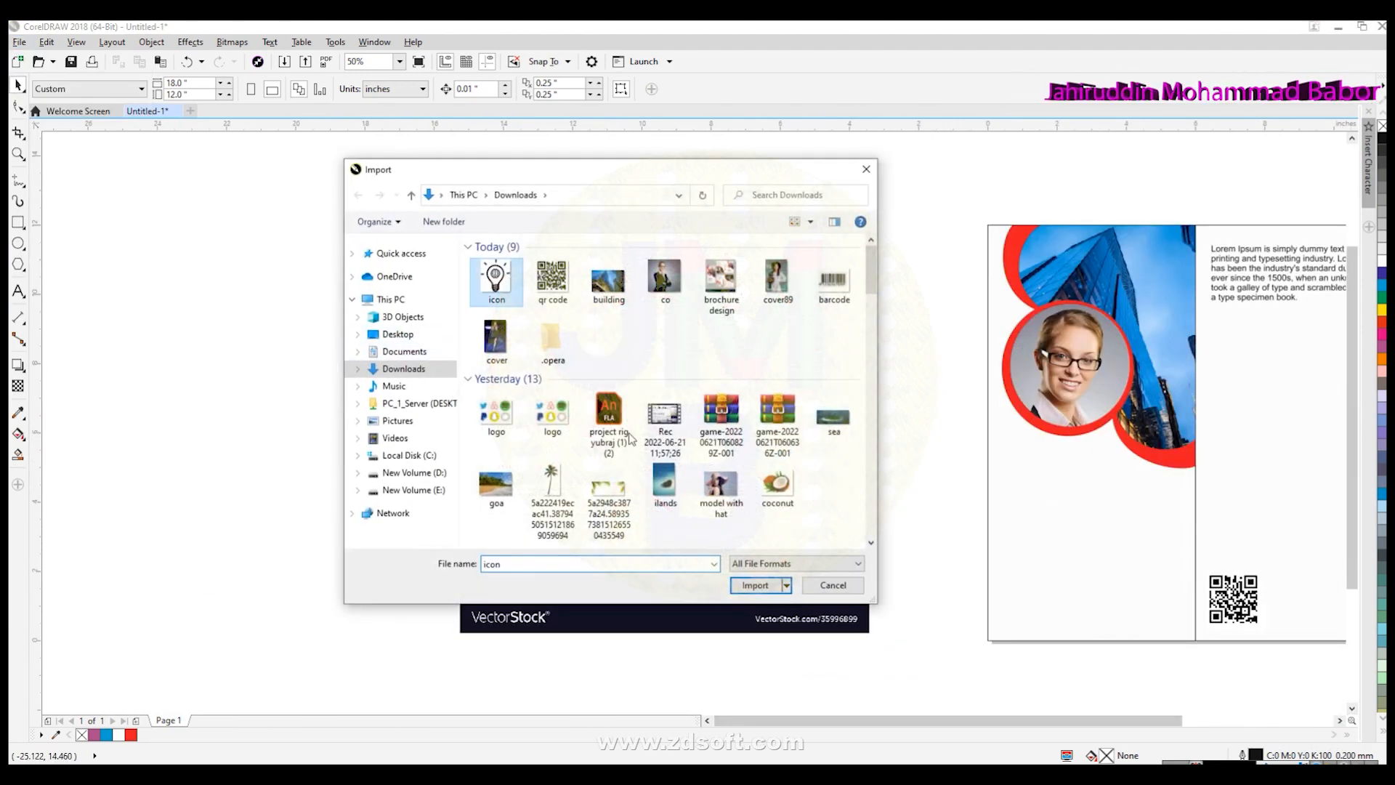
{"action": "left_click", "coordinate": [754, 585]}
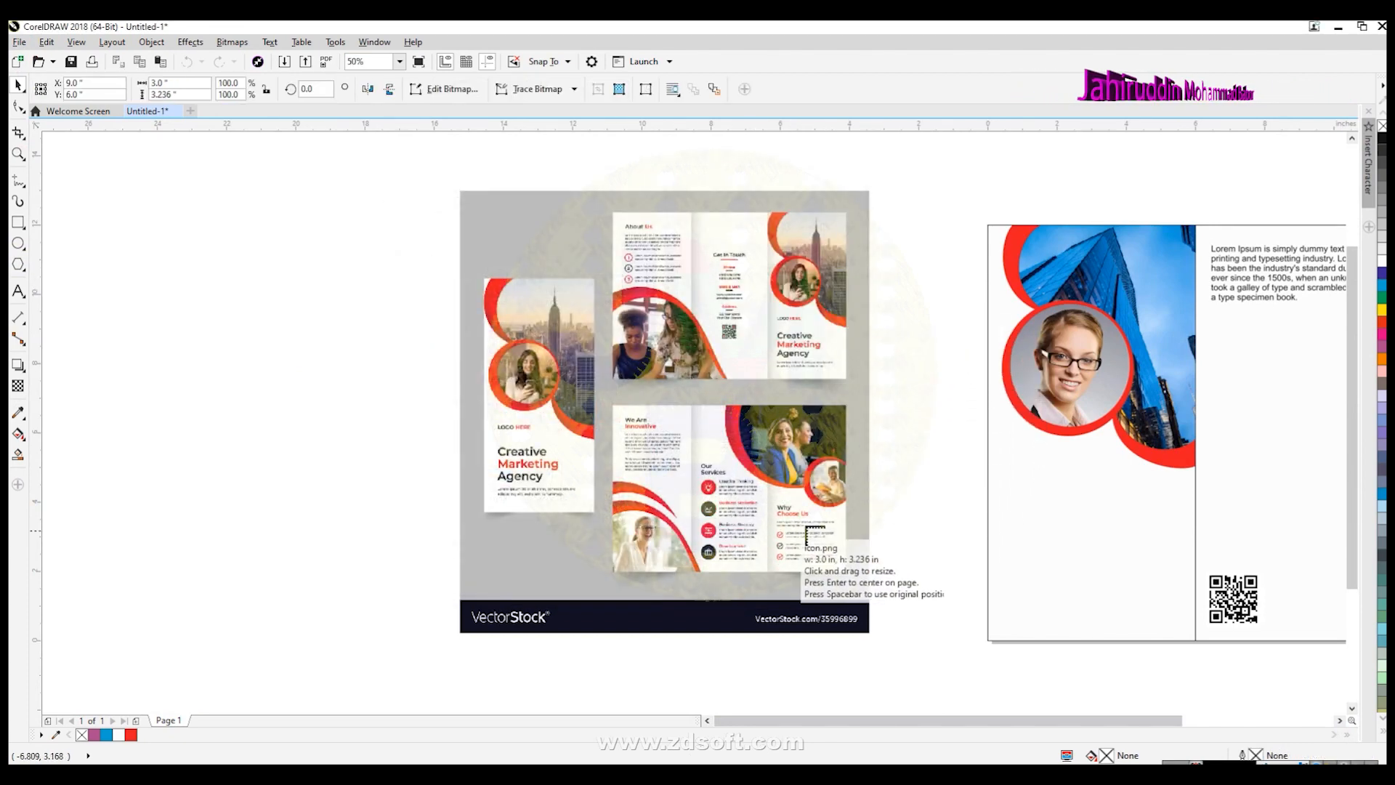
{"action": "left_click_drag", "start_coordinate": [782, 419], "coordinate": [829, 494]}
{"action": "left_click", "coordinate": [903, 507]}
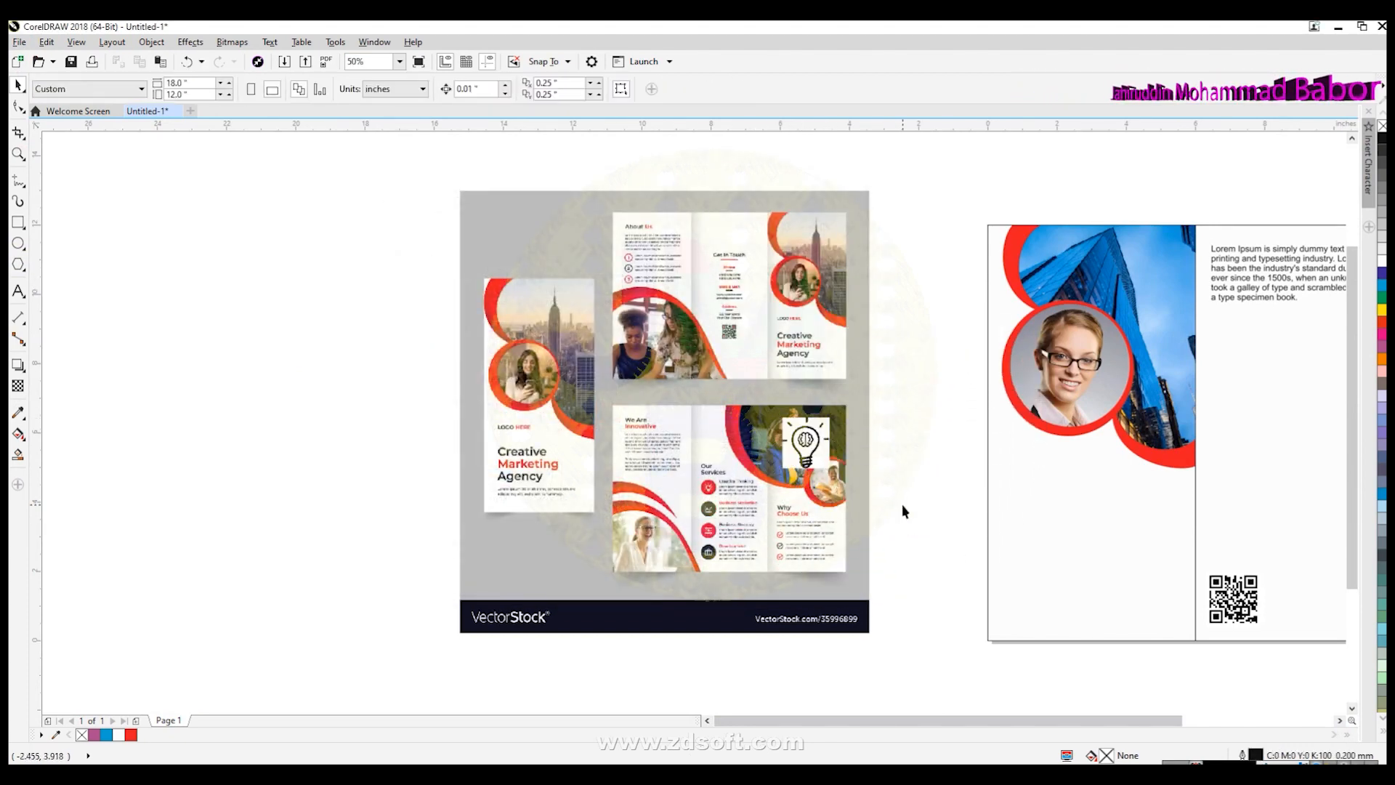
{"action": "scroll", "coordinate": [872, 468], "scroll_direction": "up", "scroll_amount": 1}
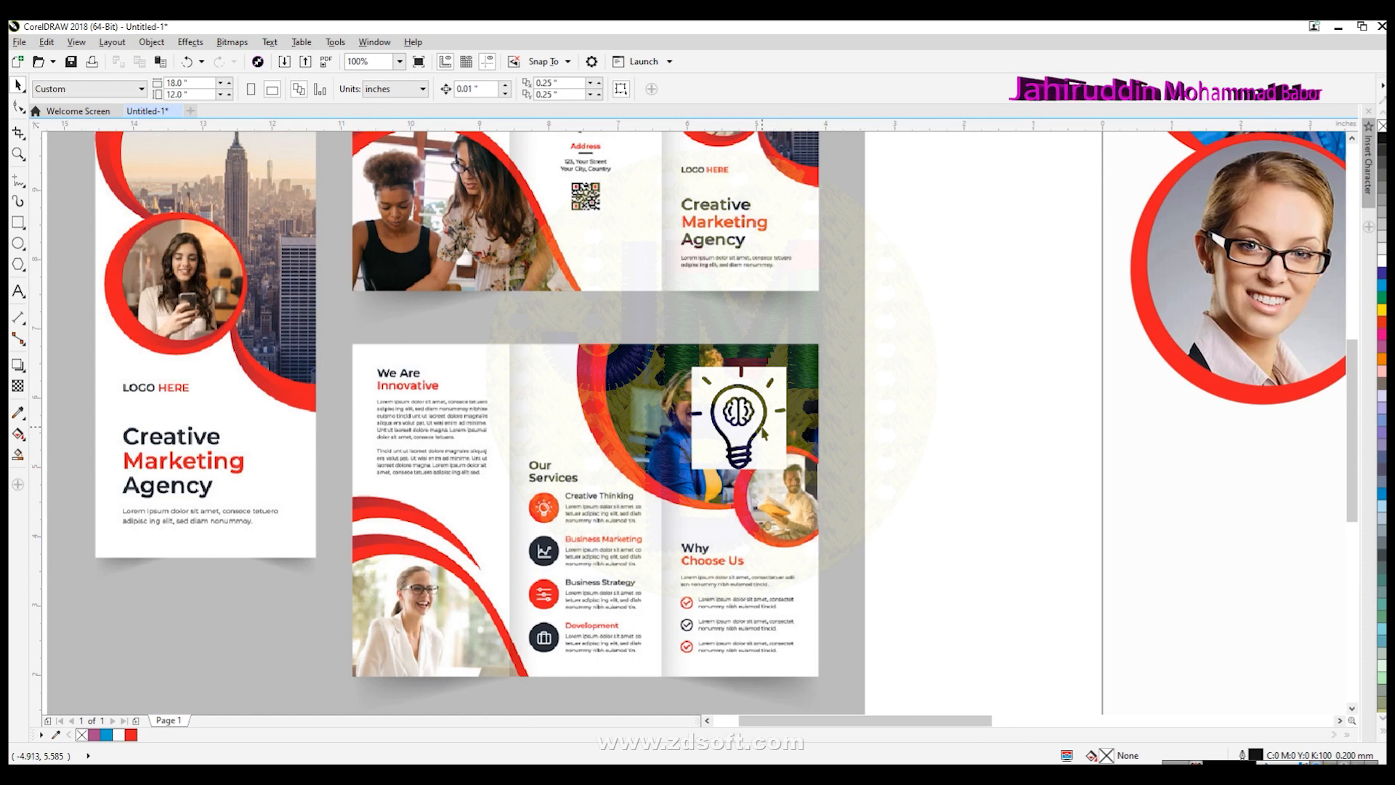
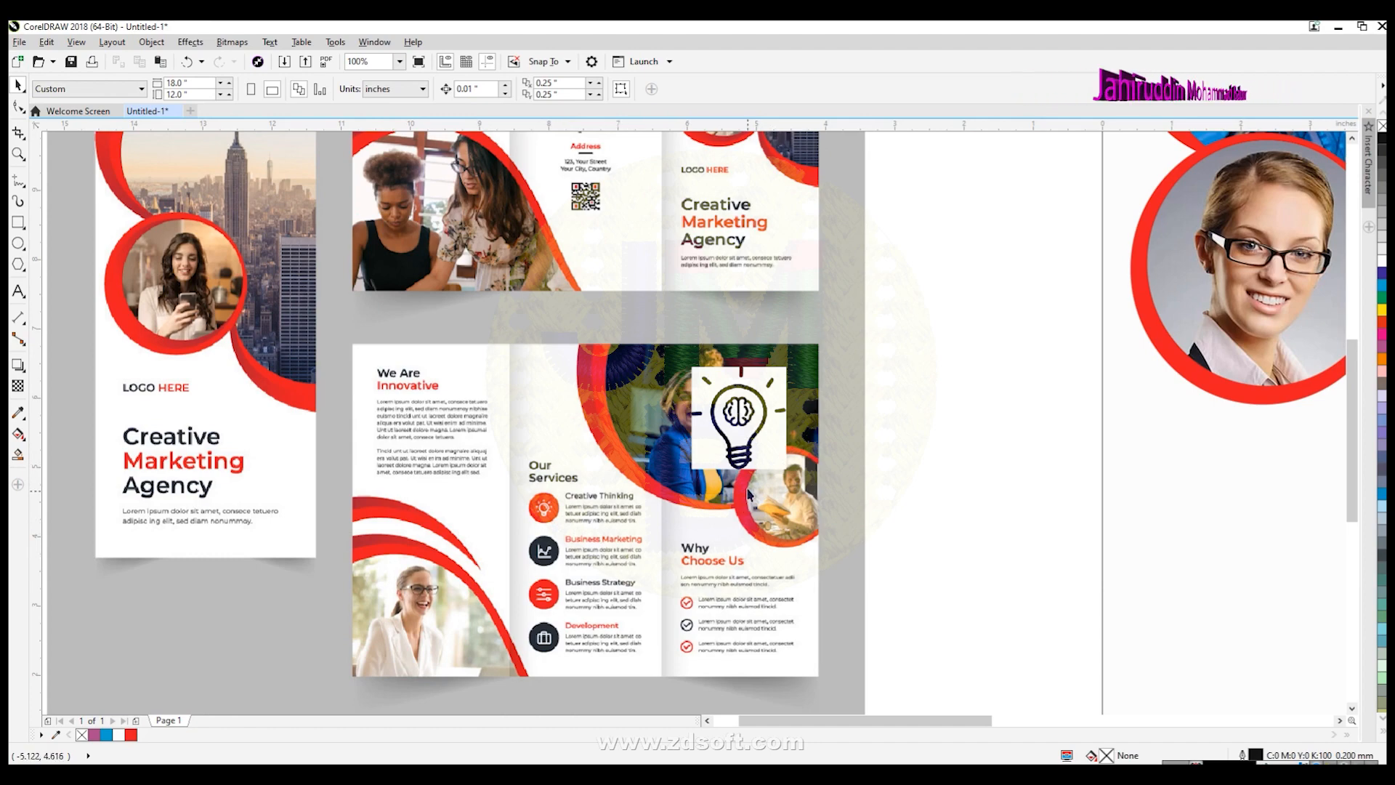
Select the icon.png lightbulb bitmap and bring up the Bitmaps menu's tracing commands.
{"action": "left_click", "coordinate": [746, 452]}
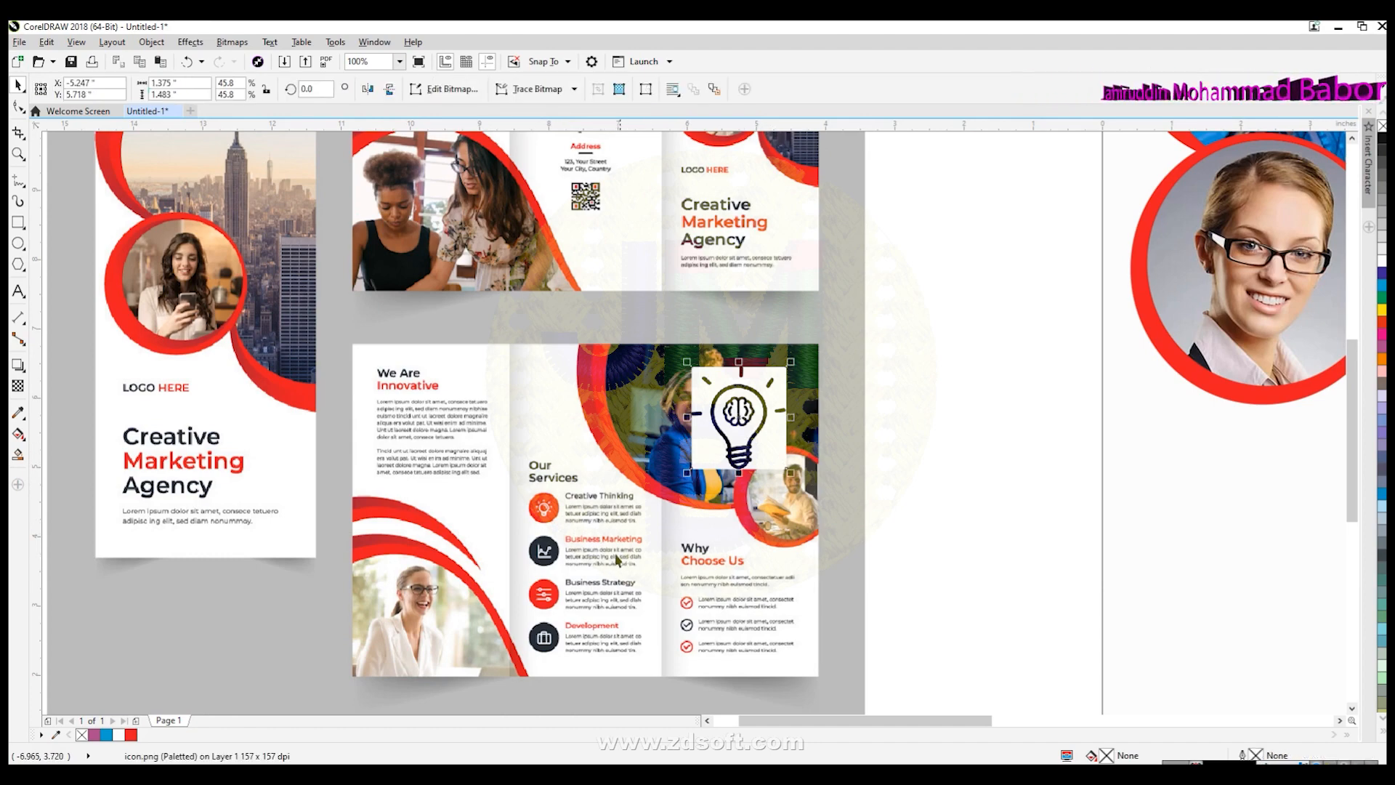
{"action": "scroll", "coordinate": [604, 559], "scroll_direction": "up", "scroll_amount": 2}
{"action": "scroll", "coordinate": [532, 561], "scroll_direction": "down", "scroll_amount": 2}
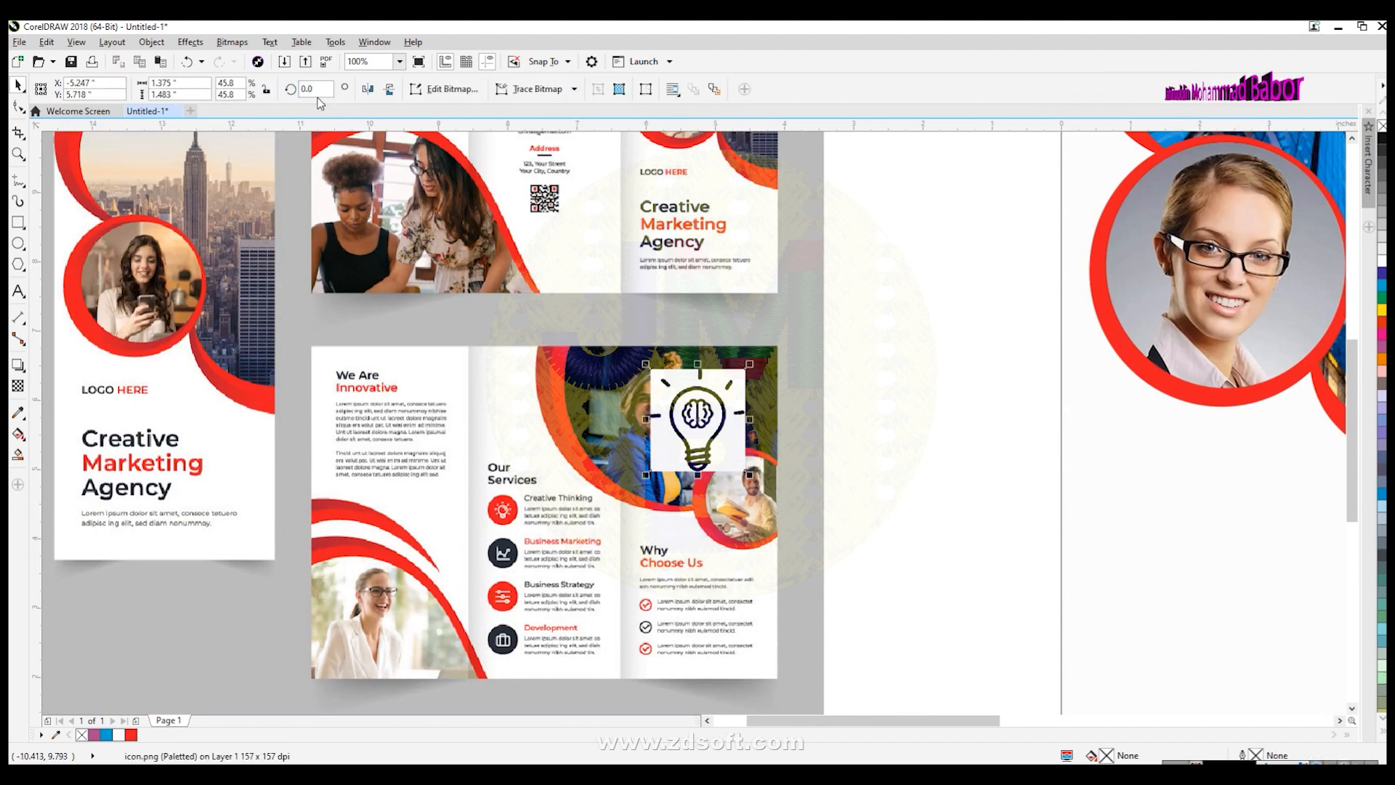
{"action": "left_click", "coordinate": [231, 42]}
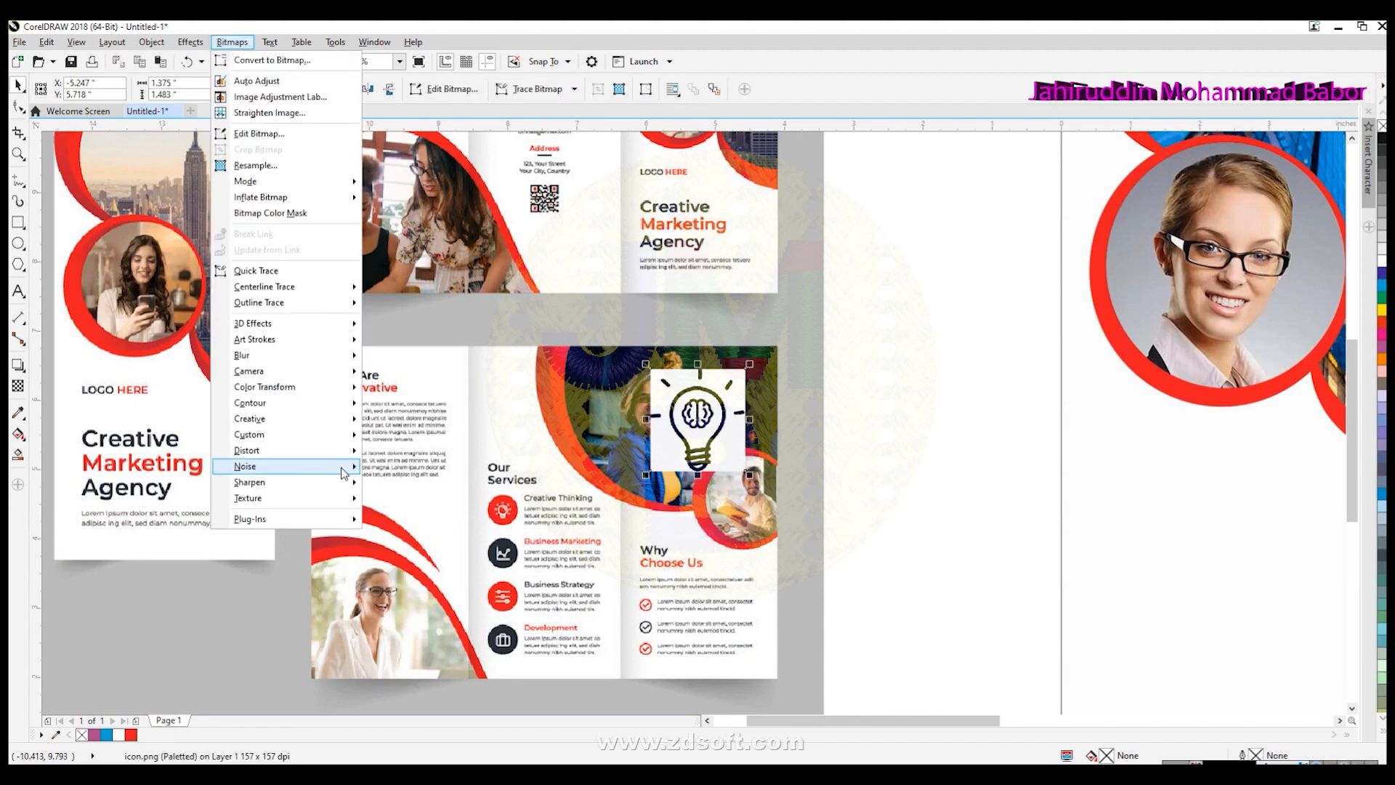
Quick Trace the lightbulb bitmap and drag the traced vector copy off the original.
{"action": "left_click", "coordinate": [294, 281]}
{"action": "left_click_drag", "start_coordinate": [697, 444], "coordinate": [572, 488]}
{"action": "scroll", "coordinate": [686, 447], "scroll_direction": "up", "scroll_amount": 4}
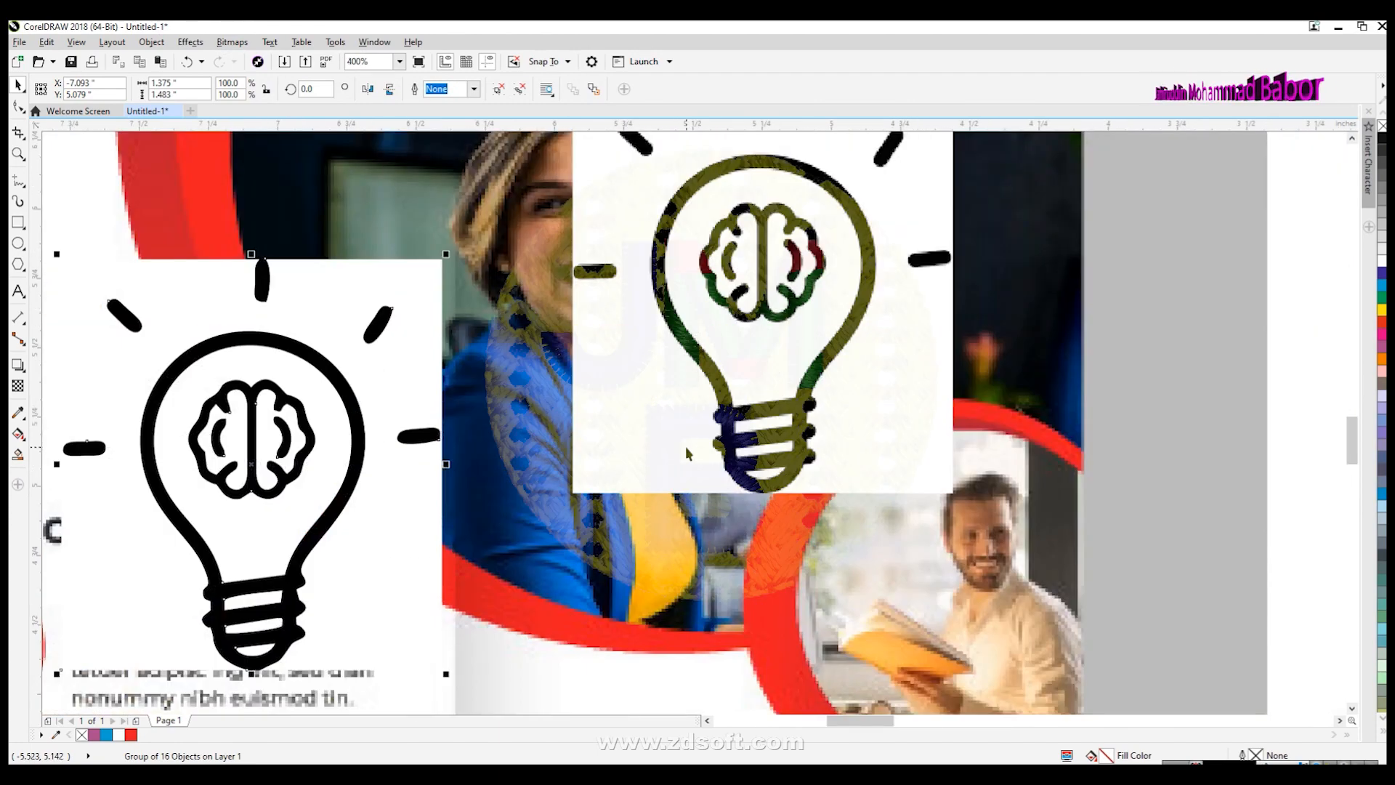
{"action": "left_click_drag", "start_coordinate": [332, 468], "coordinate": [423, 426]}
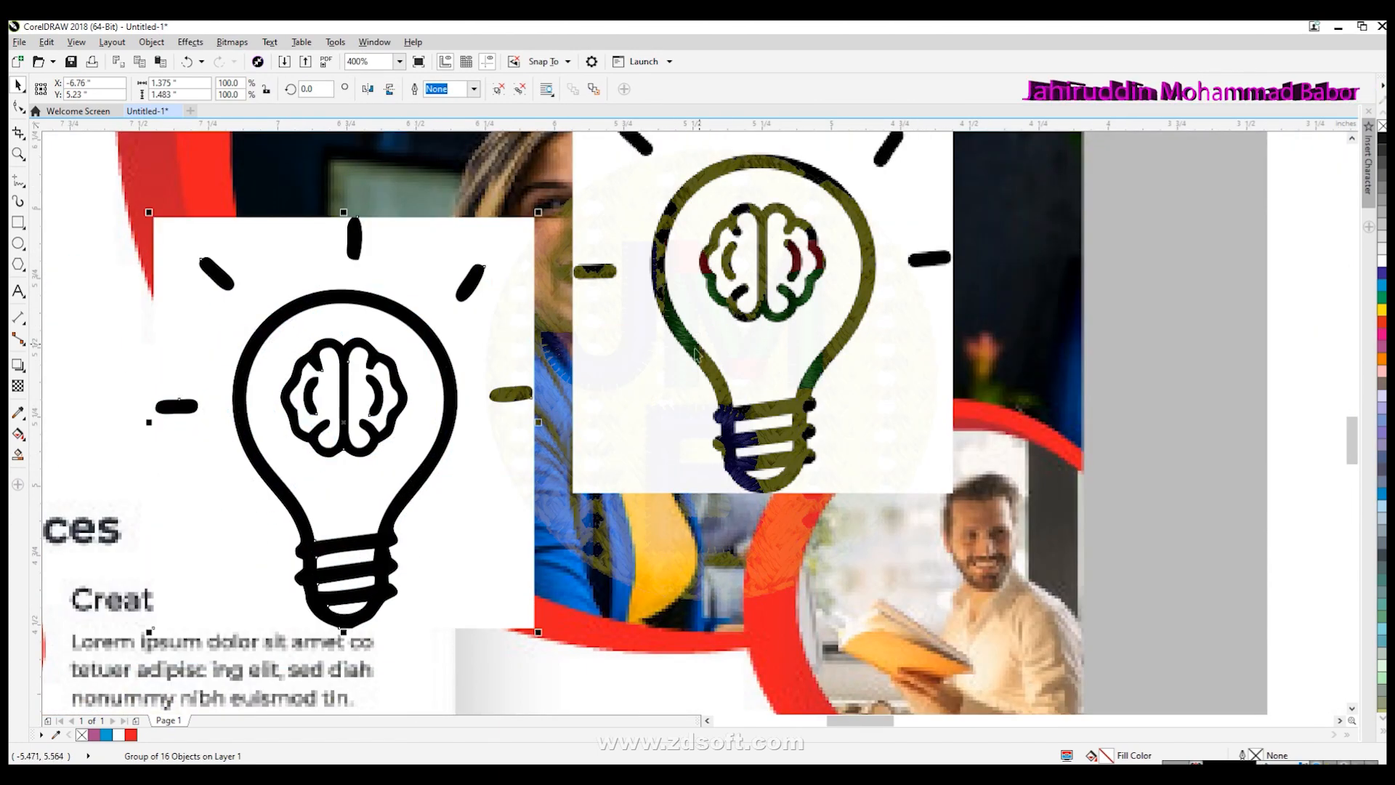
{"action": "left_click_drag", "start_coordinate": [418, 499], "coordinate": [445, 457]}
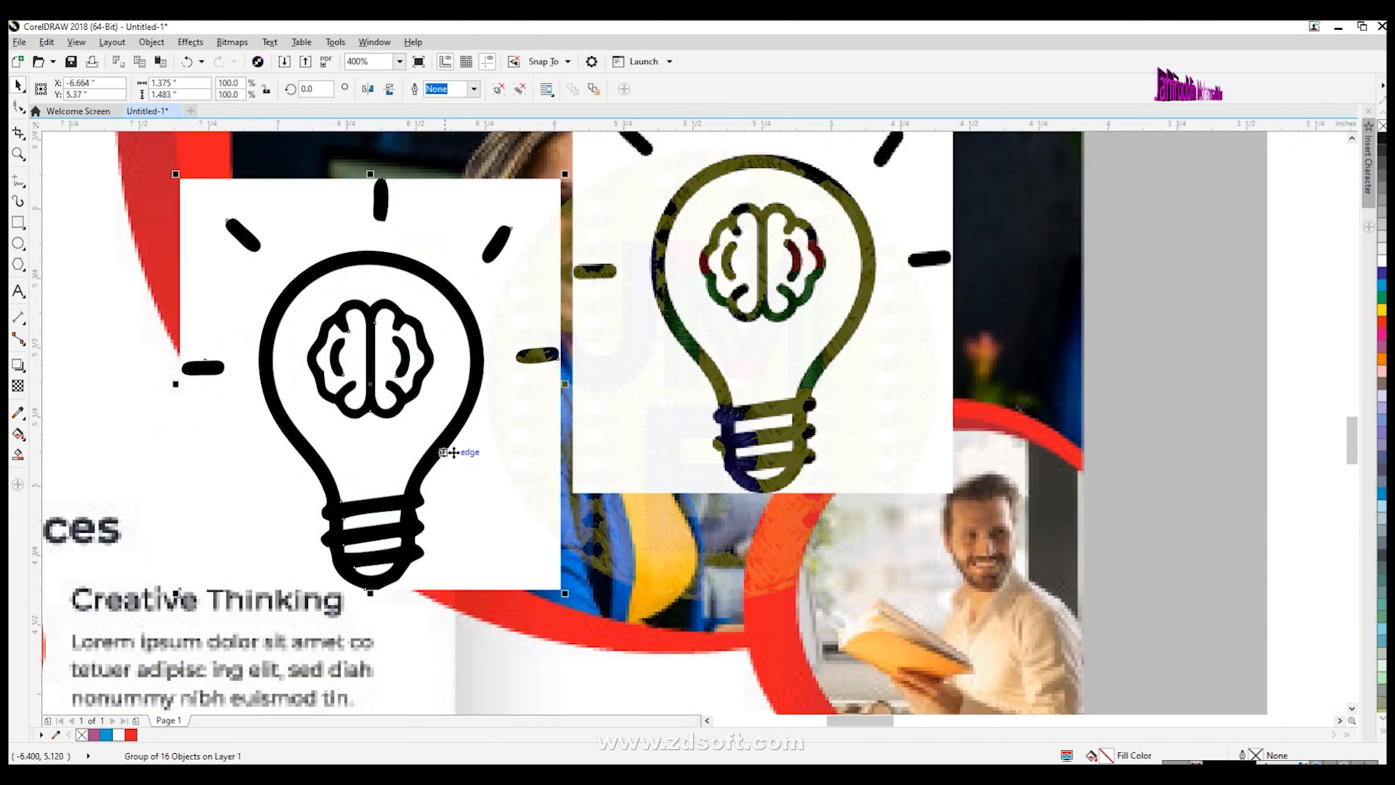
{"action": "scroll", "coordinate": [654, 518], "scroll_direction": "down", "scroll_amount": 3}
{"action": "left_click_drag", "start_coordinate": [593, 553], "coordinate": [550, 524]}
Delete the original icon.png bitmap and move the traced lightbulb into its place.
{"action": "left_click", "coordinate": [552, 527]}
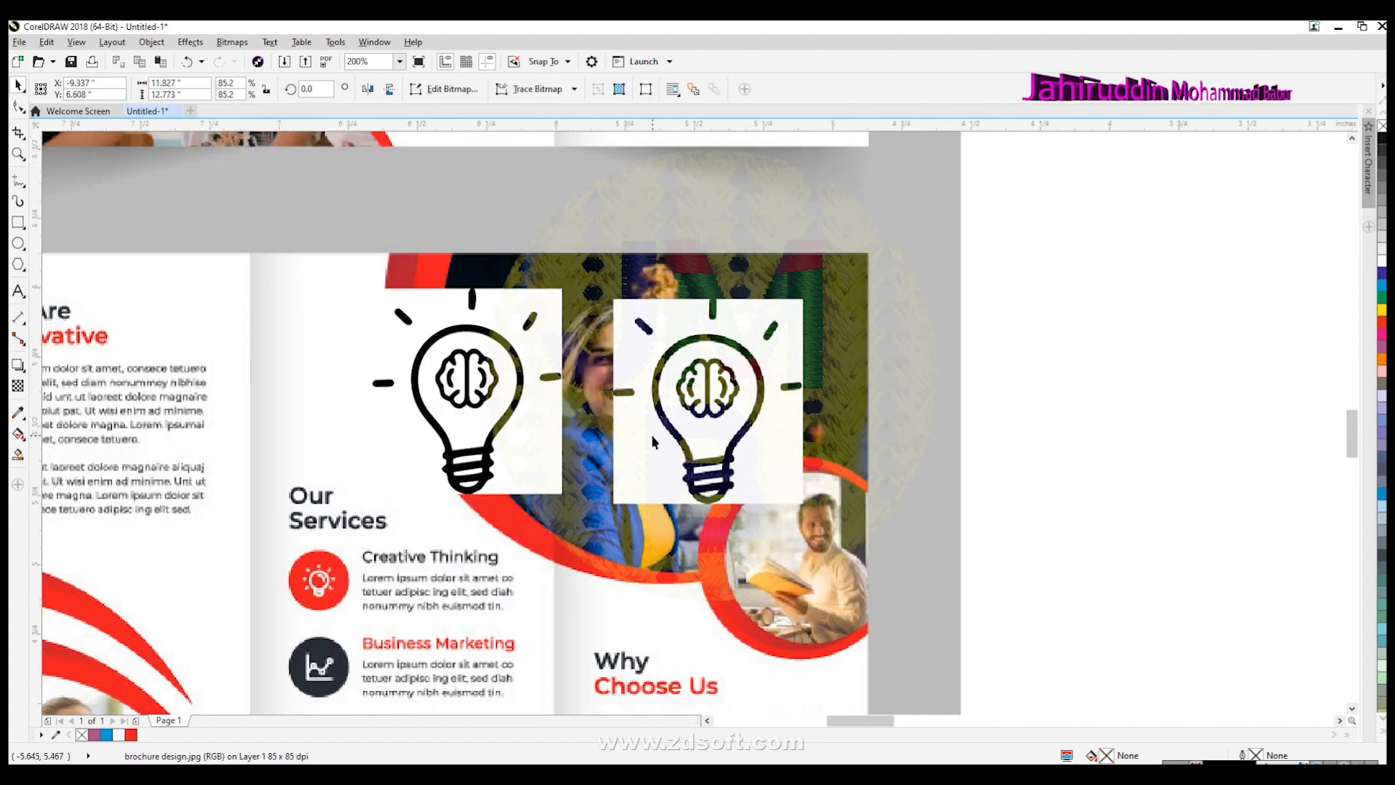
{"action": "scroll", "coordinate": [654, 436], "scroll_direction": "up", "scroll_amount": 2}
{"action": "scroll", "coordinate": [604, 487], "scroll_direction": "down", "scroll_amount": 2}
{"action": "left_click", "coordinate": [640, 468]}
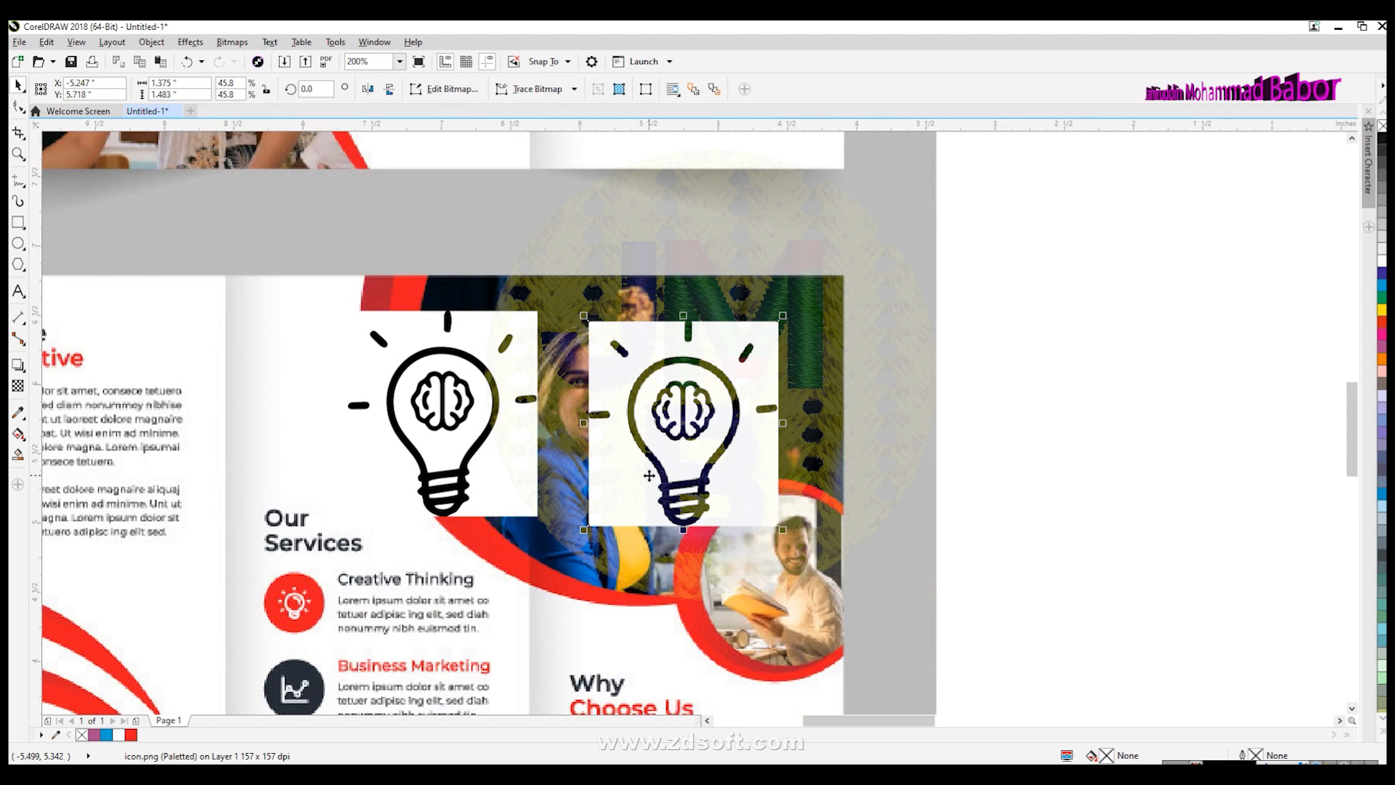
{"action": "key", "text": "Delete"}
{"action": "left_click_drag", "start_coordinate": [458, 458], "coordinate": [687, 458]}
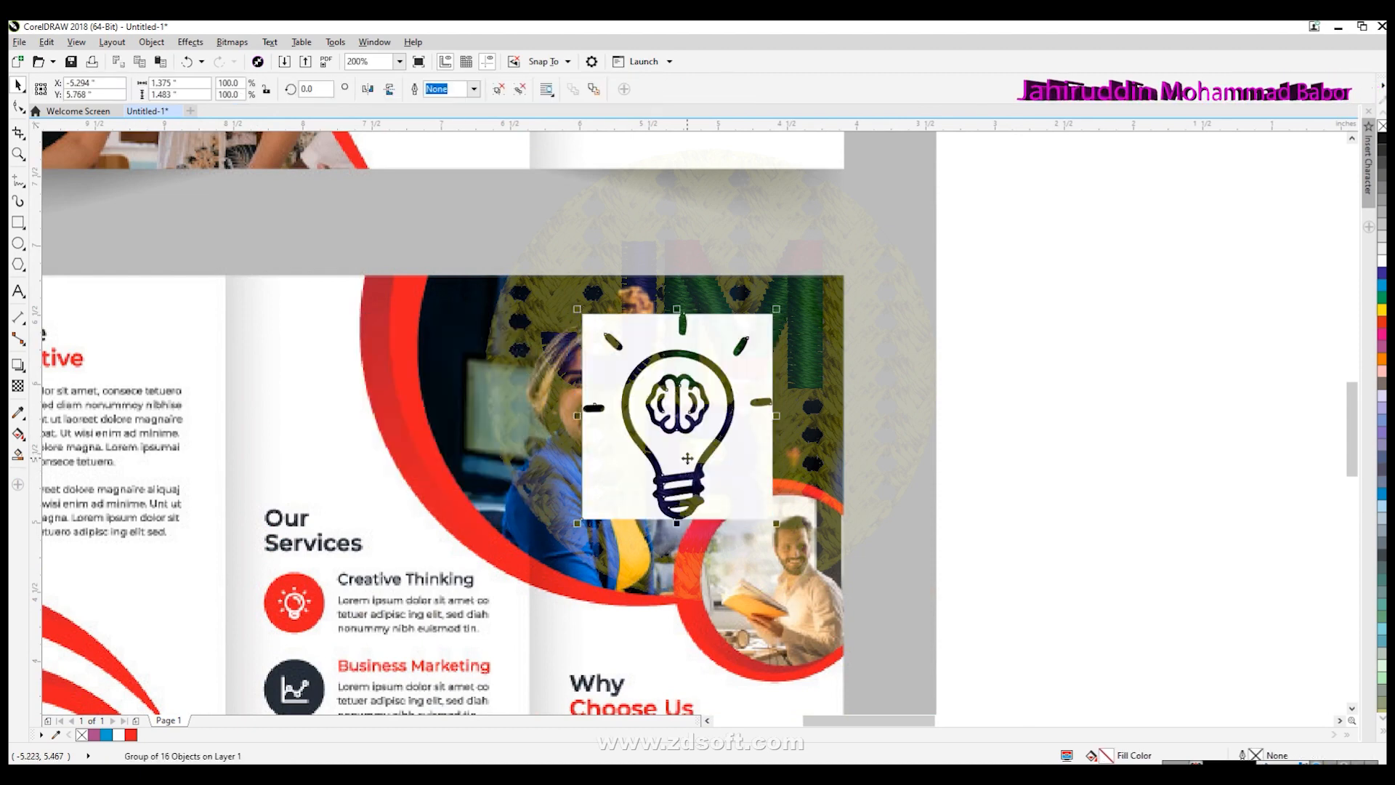
Browse the Object and Bitmaps menus and shift the traced lightbulb group to the right.
{"action": "left_click", "coordinate": [155, 44]}
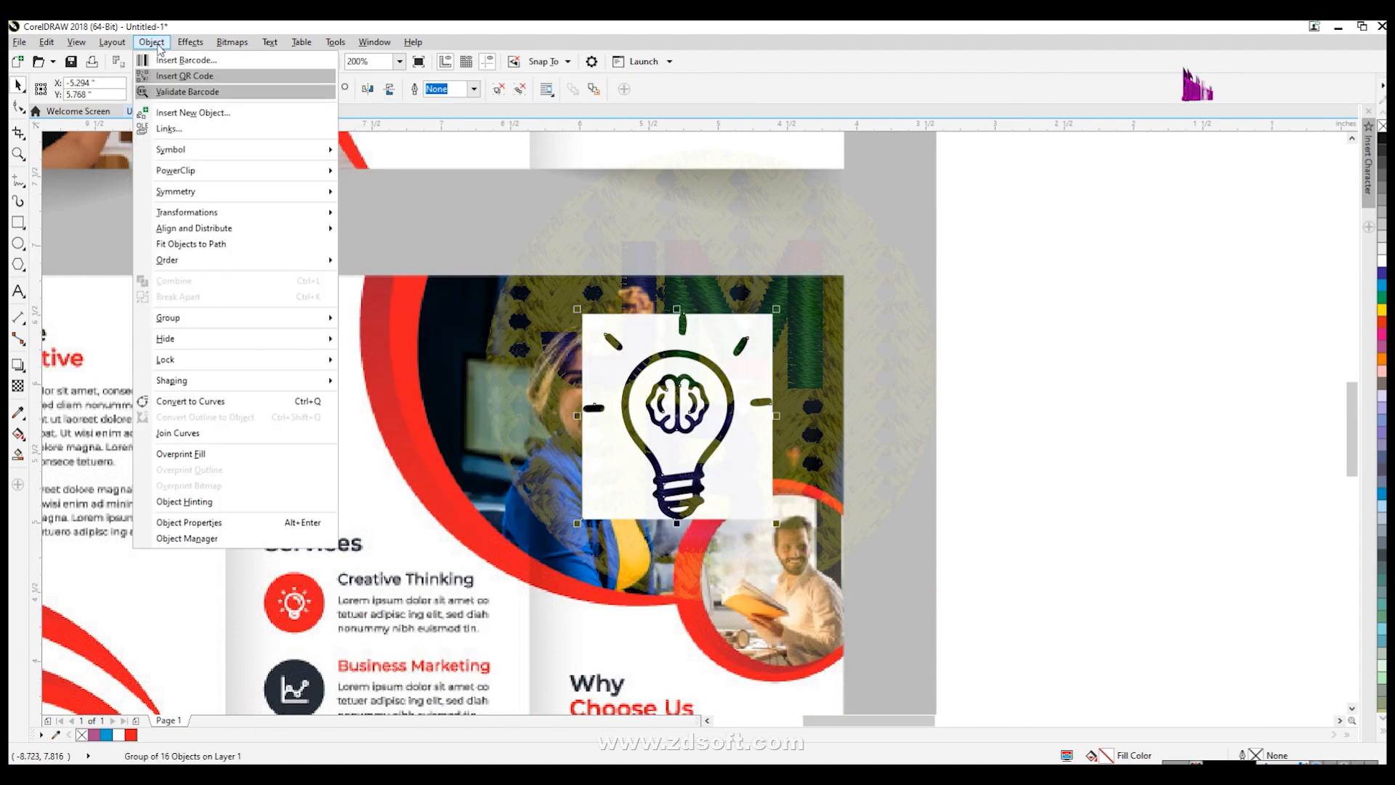
{"action": "left_click", "coordinate": [1028, 479]}
{"action": "left_click", "coordinate": [945, 530]}
{"action": "left_click_drag", "start_coordinate": [731, 455], "coordinate": [750, 464]}
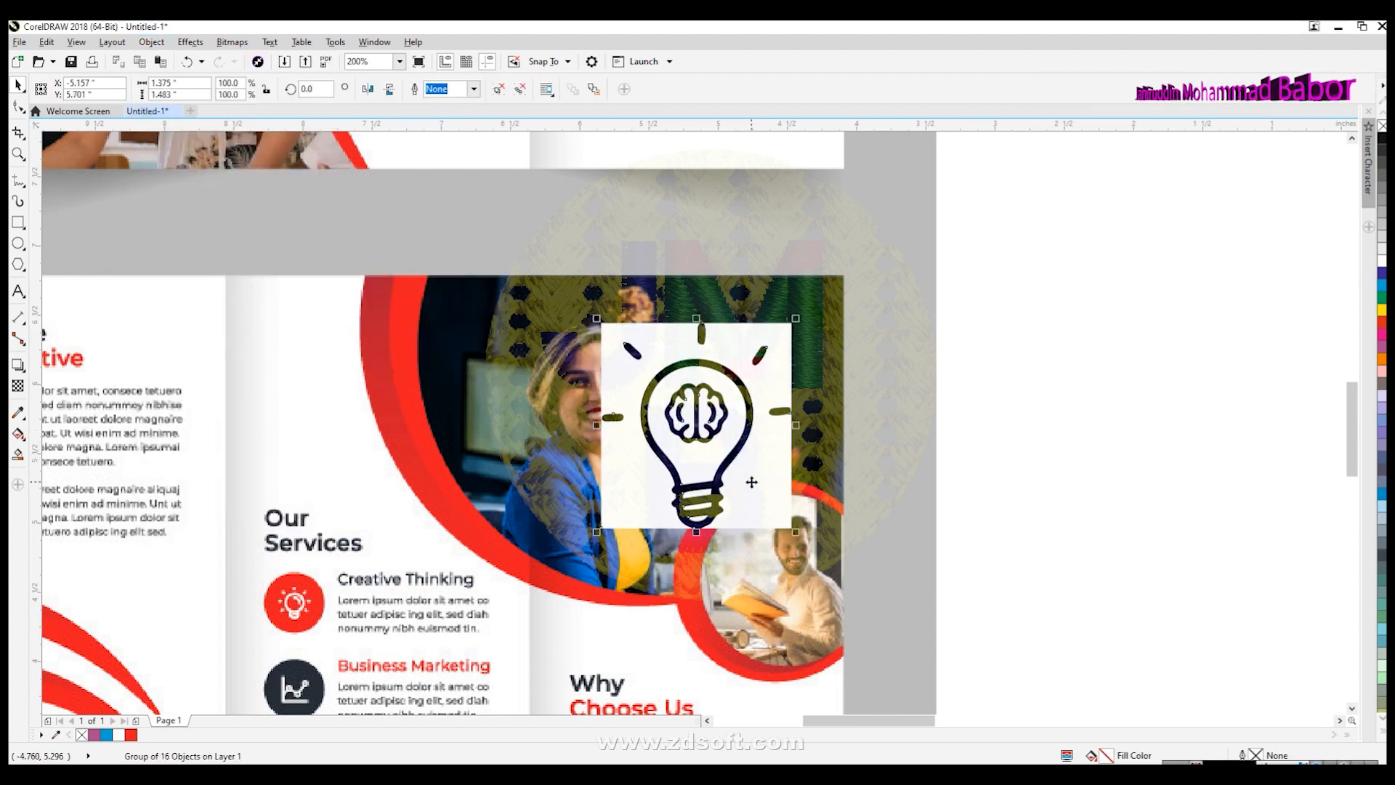
{"action": "left_click", "coordinate": [229, 42]}
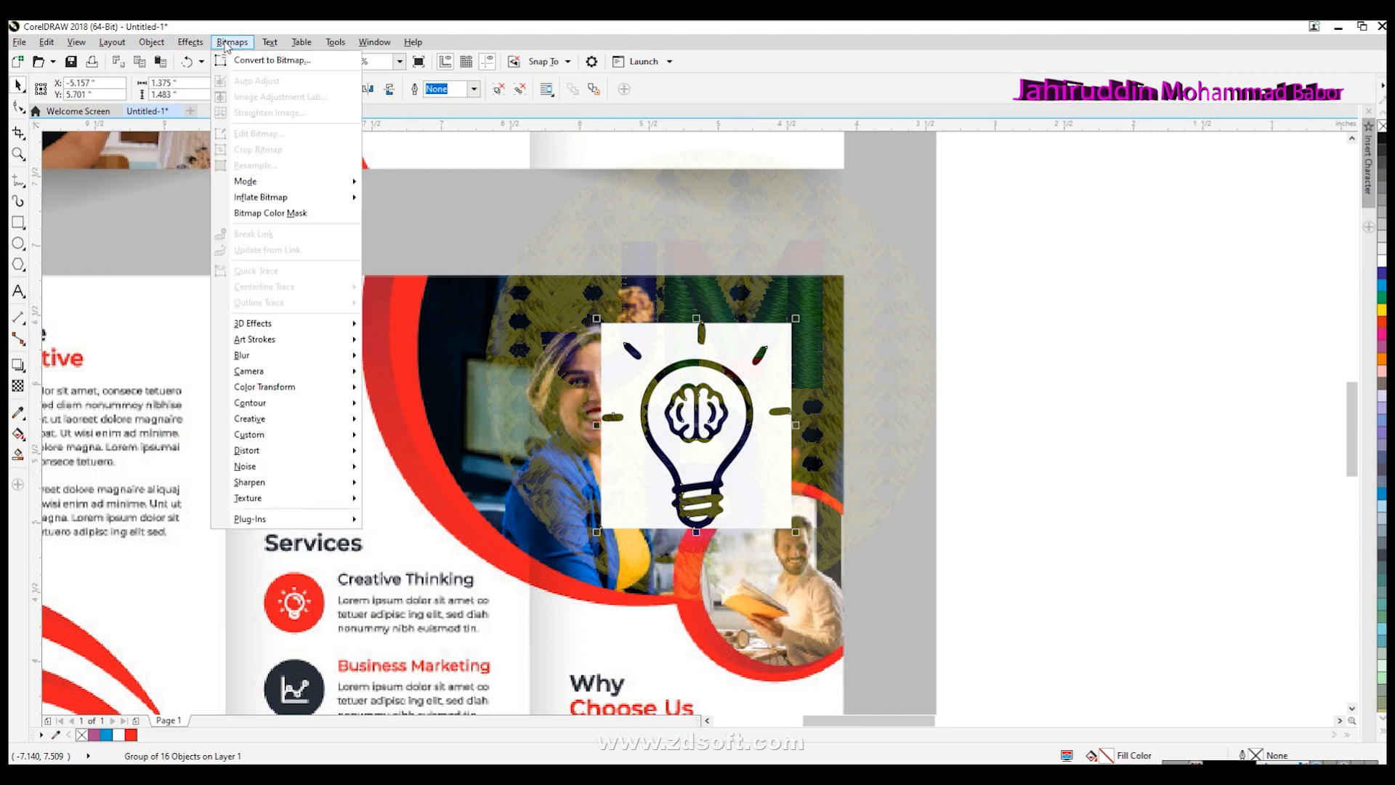
{"action": "mouse_move", "coordinate": [157, 48]}
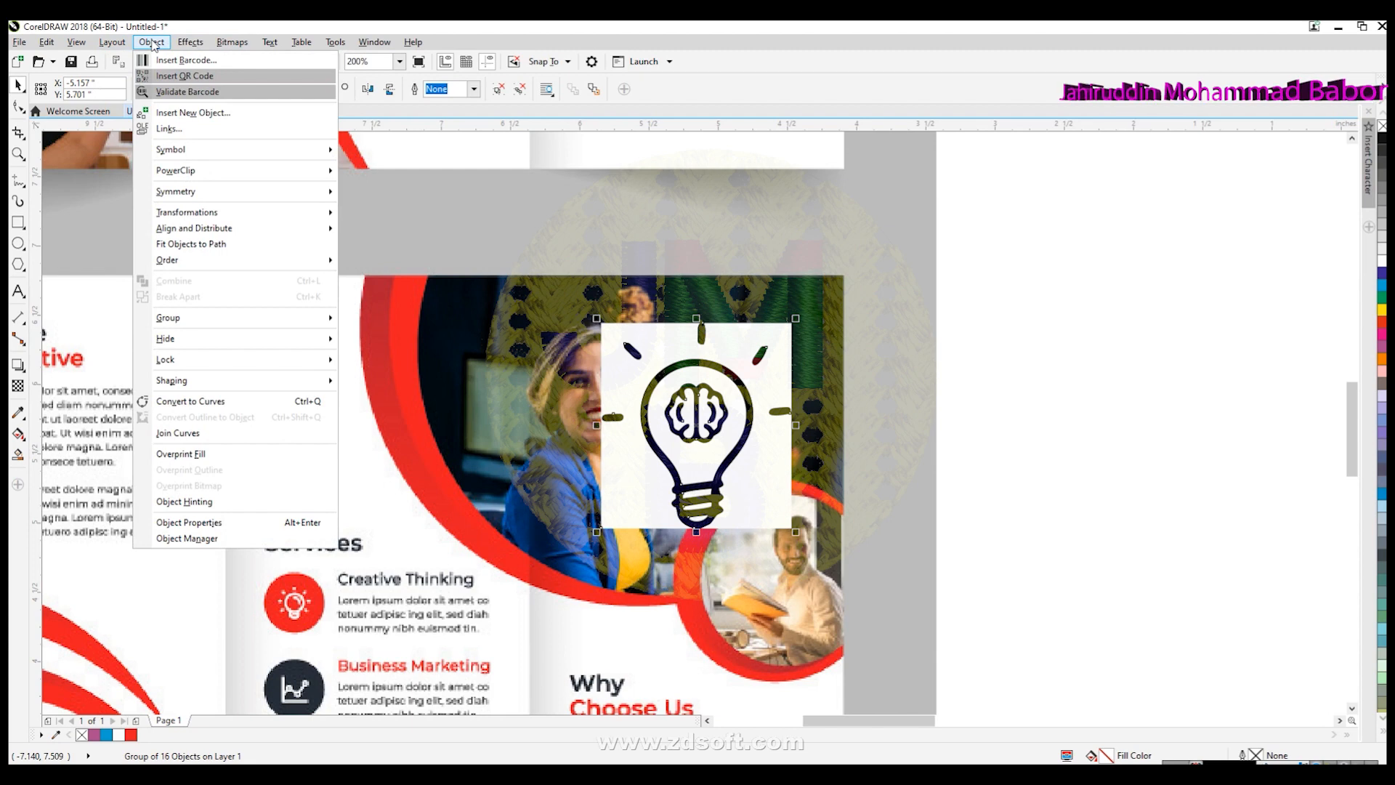
{"action": "left_click", "coordinate": [945, 447]}
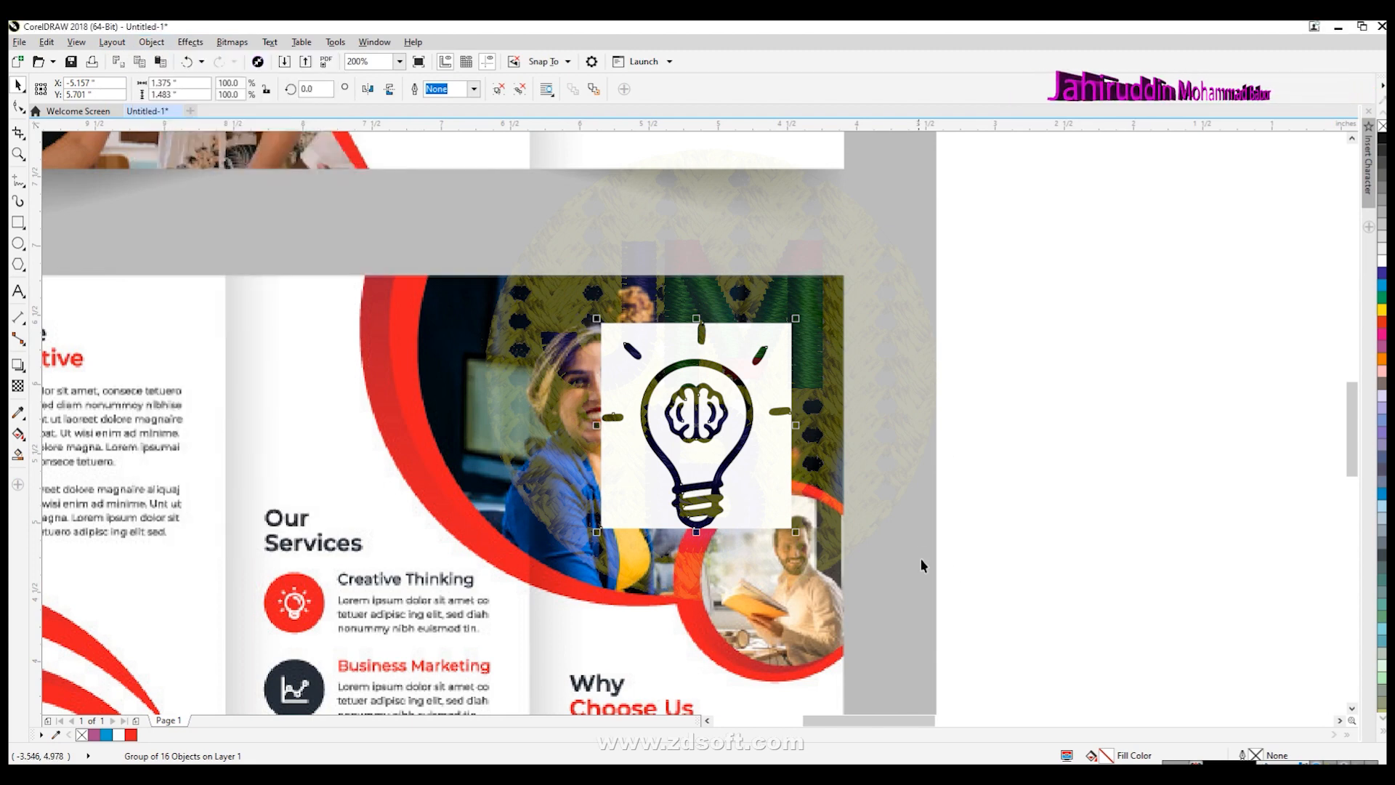
{"action": "left_click_drag", "start_coordinate": [767, 489], "coordinate": [1094, 528]}
Move the 16-object lightbulb group back into place, reselect it, and open the Object menu.
{"action": "left_click_drag", "start_coordinate": [1199, 629], "coordinate": [890, 291]}
{"action": "left_click_drag", "start_coordinate": [1023, 487], "coordinate": [766, 455]}
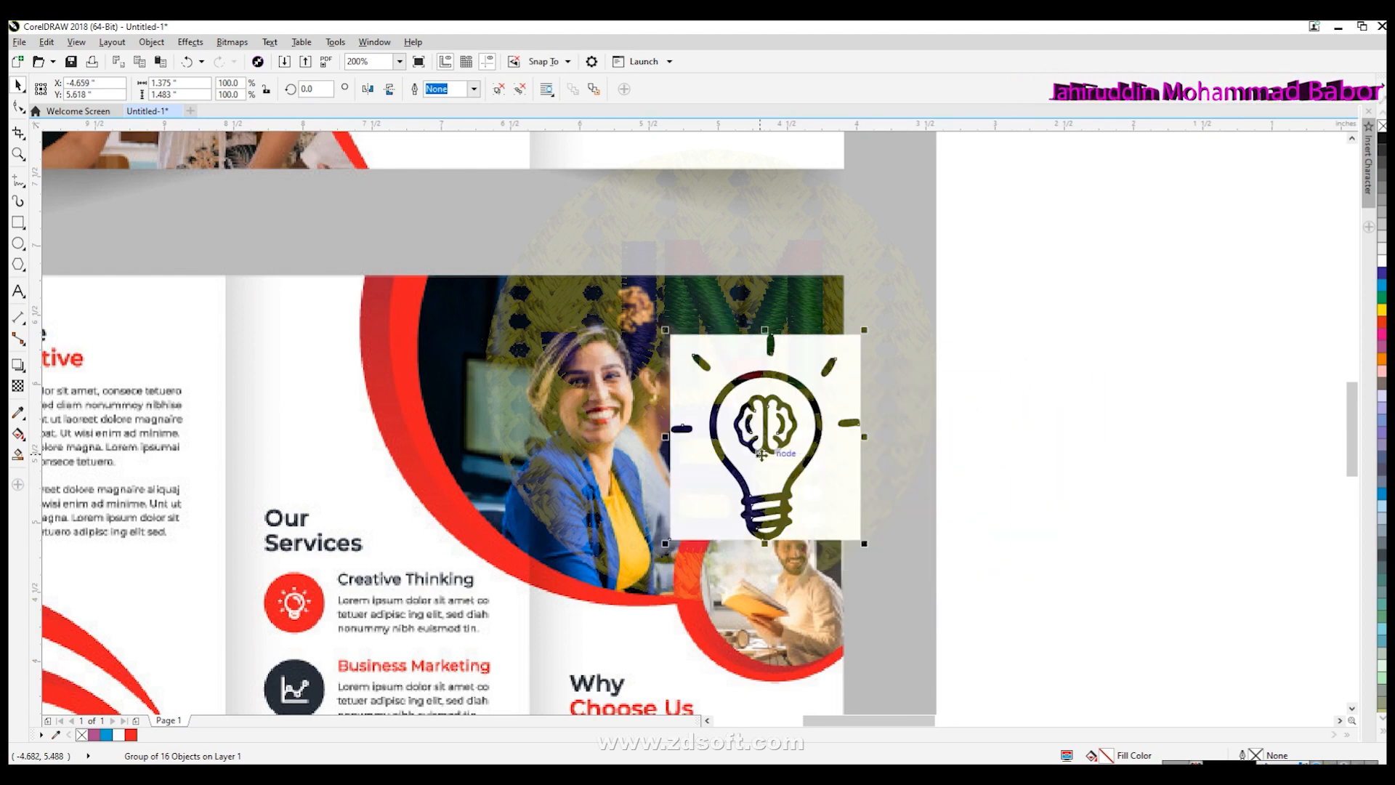
{"action": "left_click_drag", "start_coordinate": [1041, 582], "coordinate": [645, 306]}
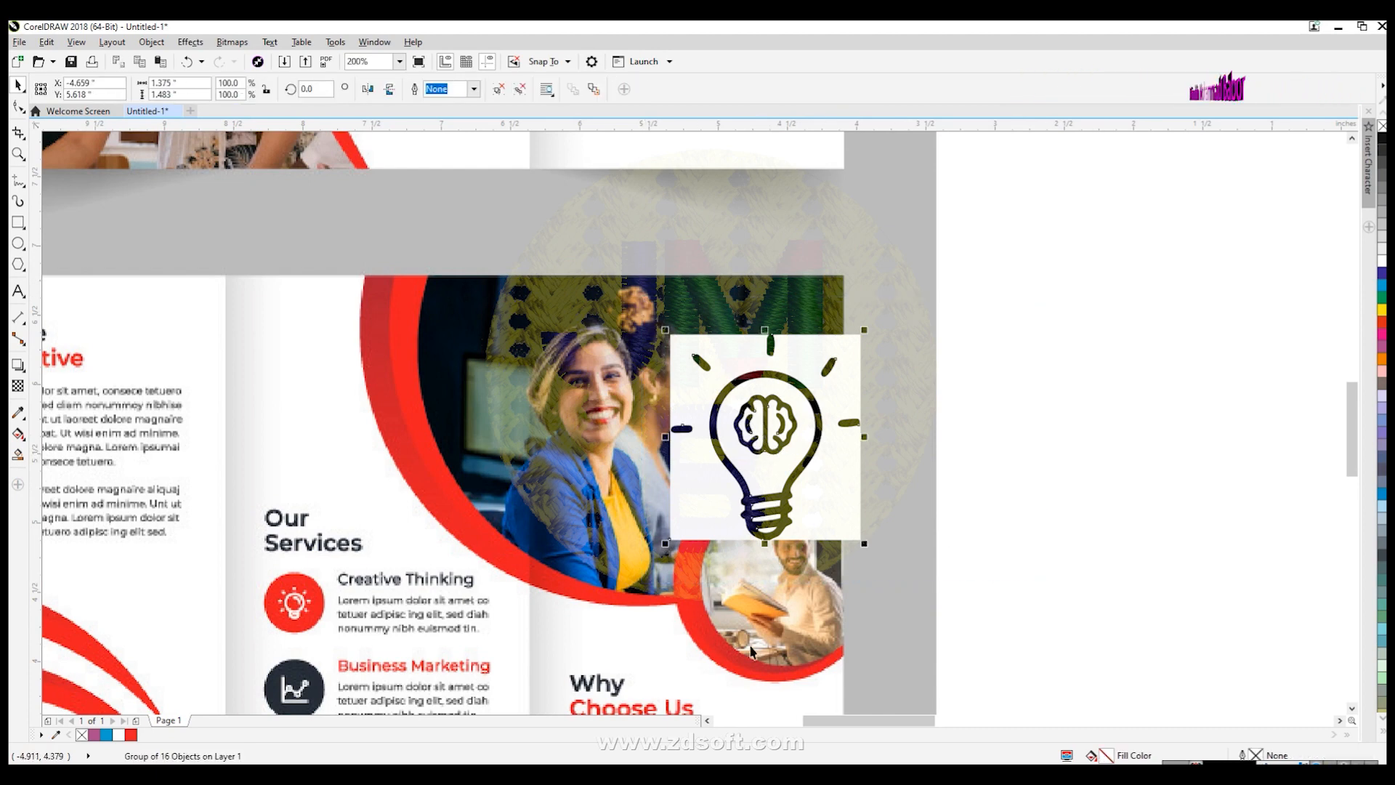
{"action": "left_click", "coordinate": [152, 42]}
{"action": "mouse_move", "coordinate": [210, 319]}
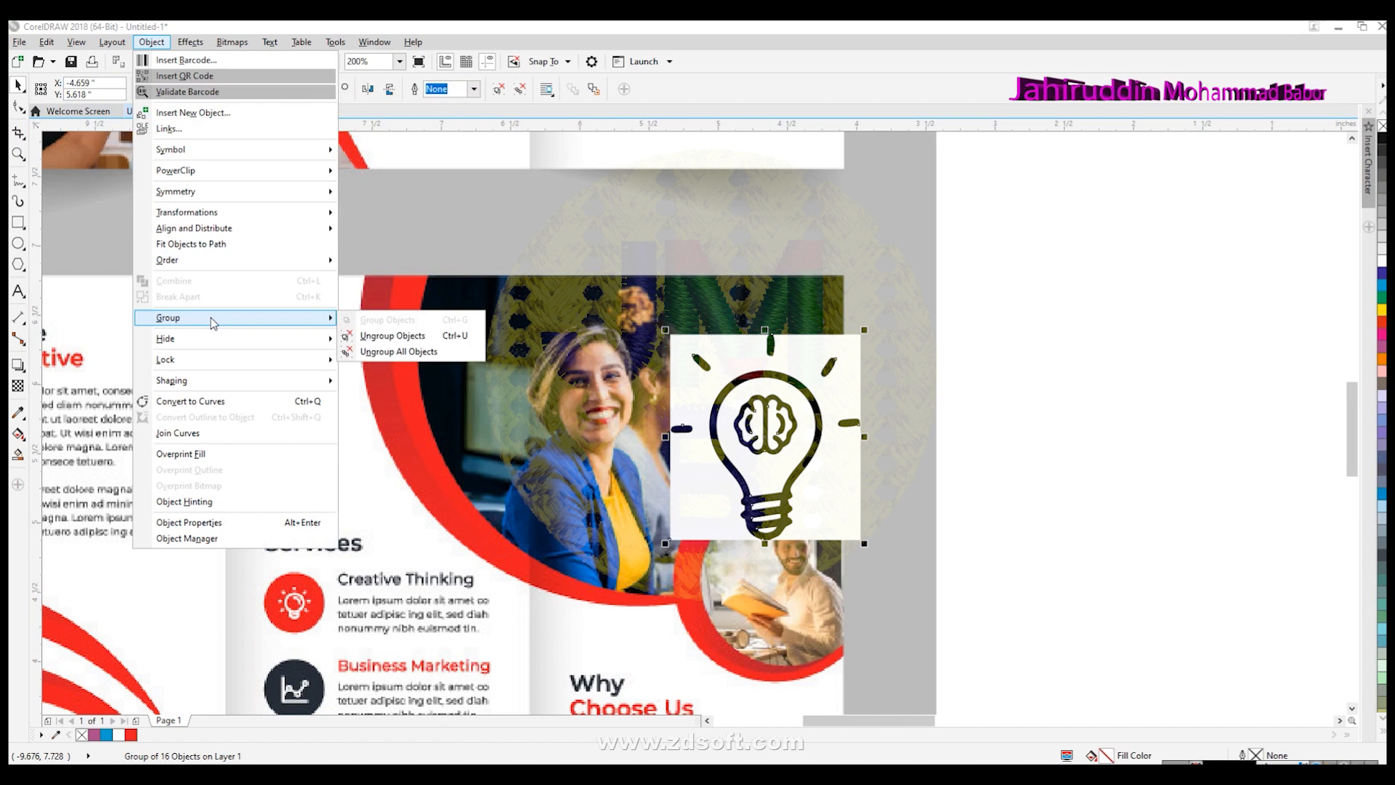
Ungroup the traced bulb, delete its white background, and regroup the 15 remaining pieces.
{"action": "left_click", "coordinate": [424, 353]}
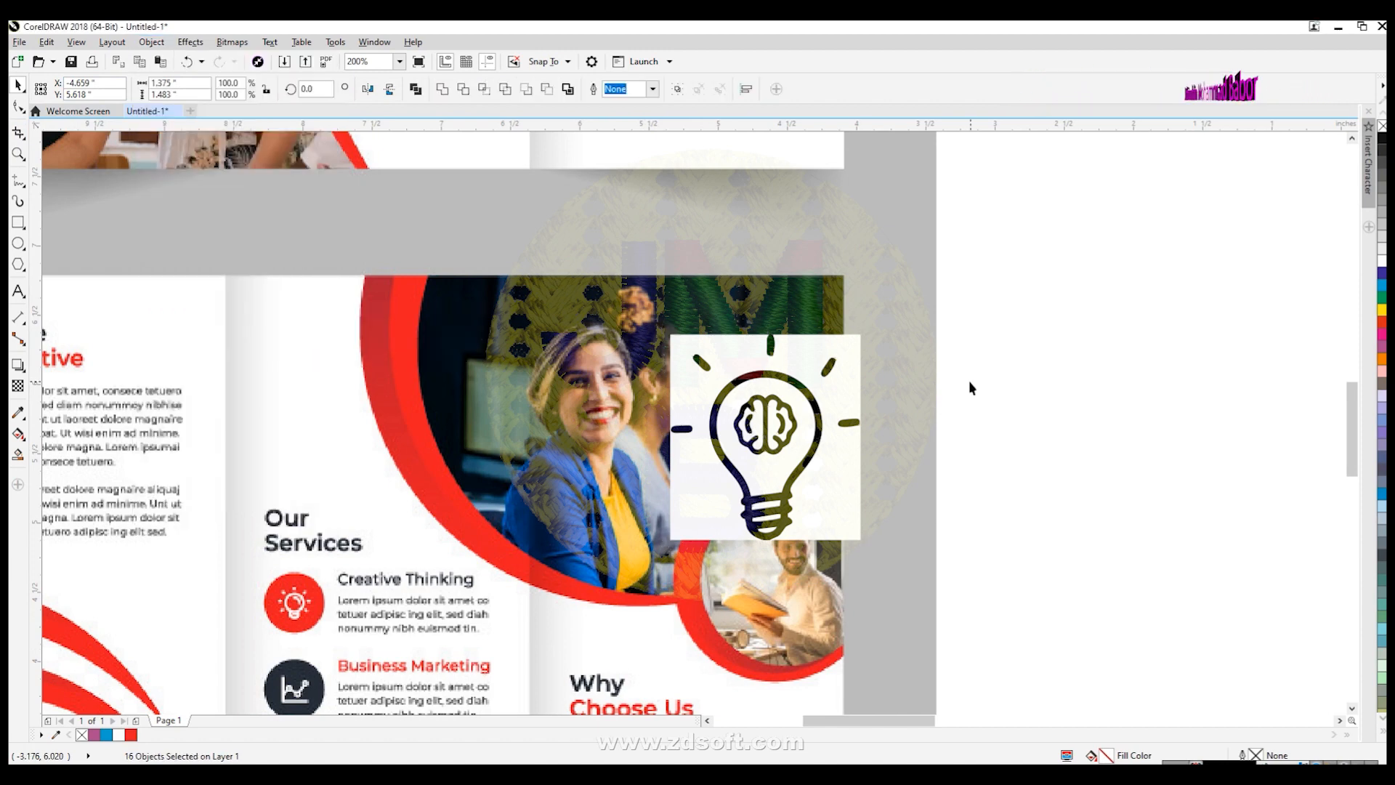
{"action": "left_click_drag", "start_coordinate": [838, 475], "coordinate": [1065, 477]}
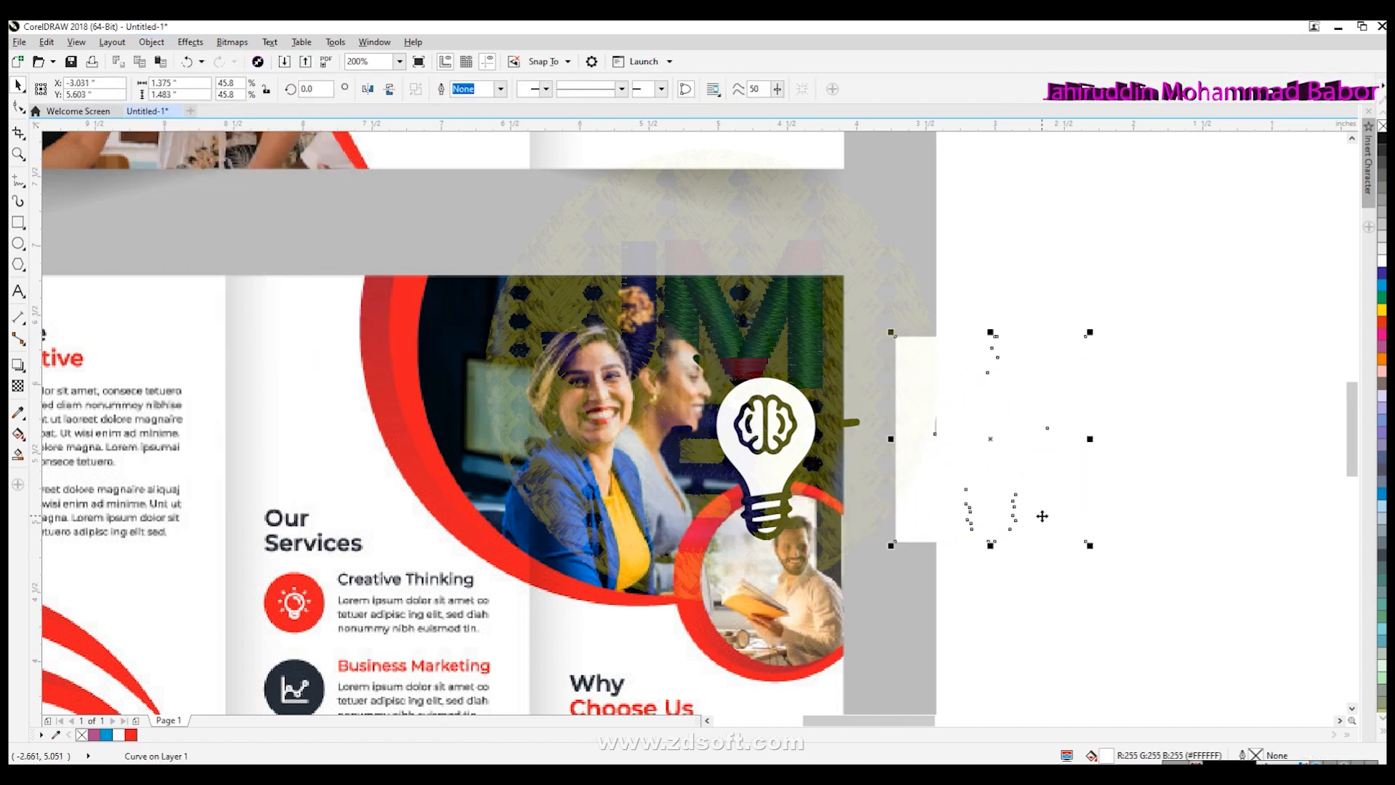
{"action": "key", "text": "Delete"}
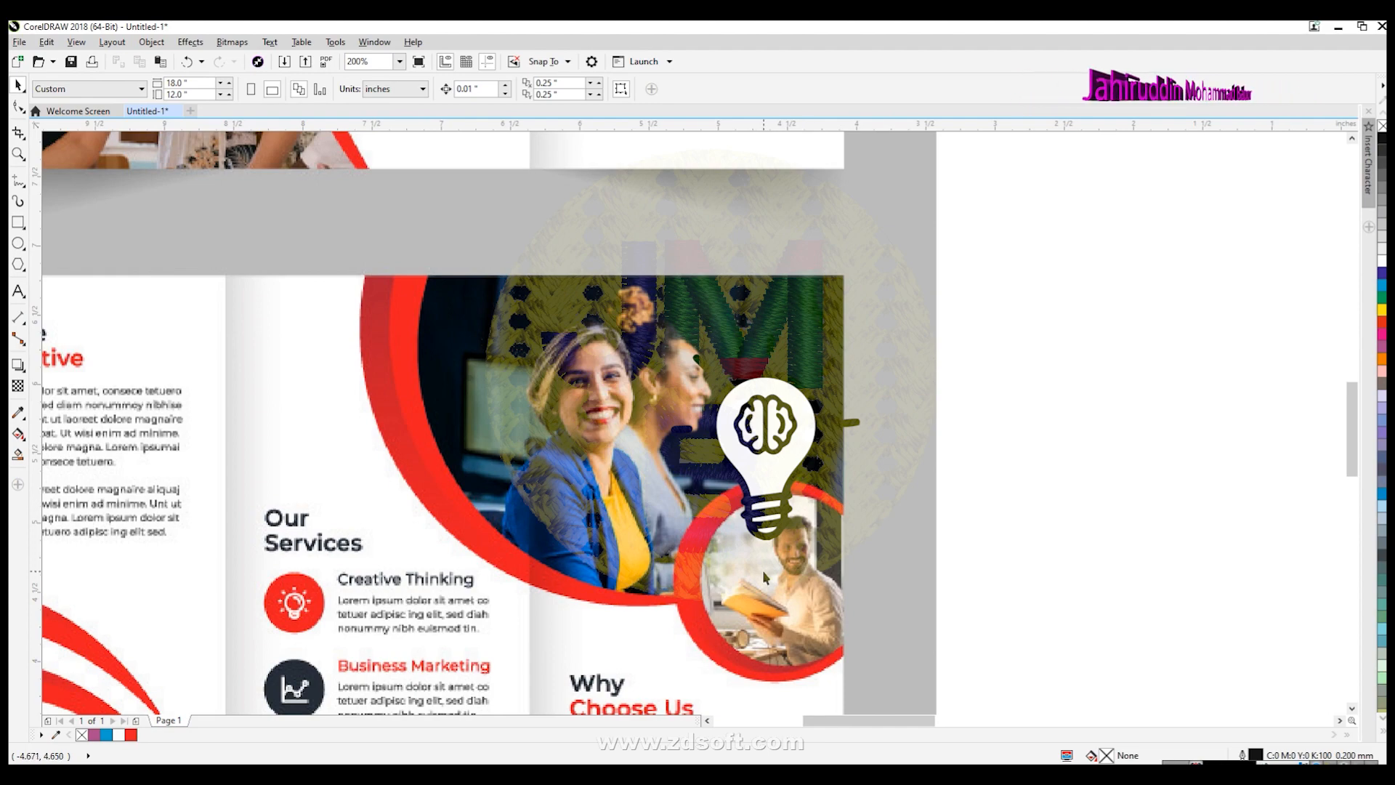
{"action": "left_click_drag", "start_coordinate": [912, 577], "coordinate": [629, 246]}
{"action": "left_click_drag", "start_coordinate": [580, 362], "coordinate": [447, 362]}
{"action": "left_click_drag", "start_coordinate": [631, 247], "coordinate": [631, 247]}
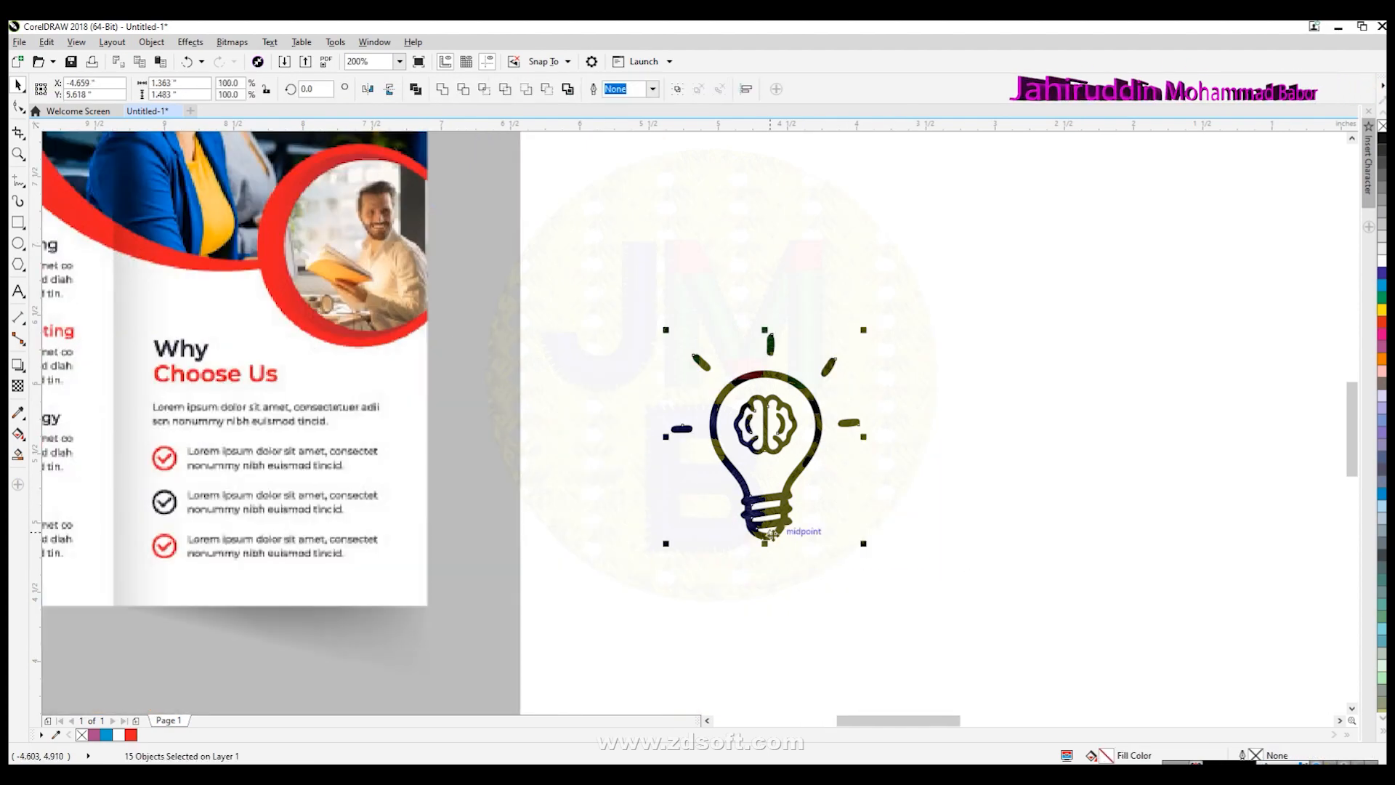
{"action": "key", "text": "ctrl+g"}
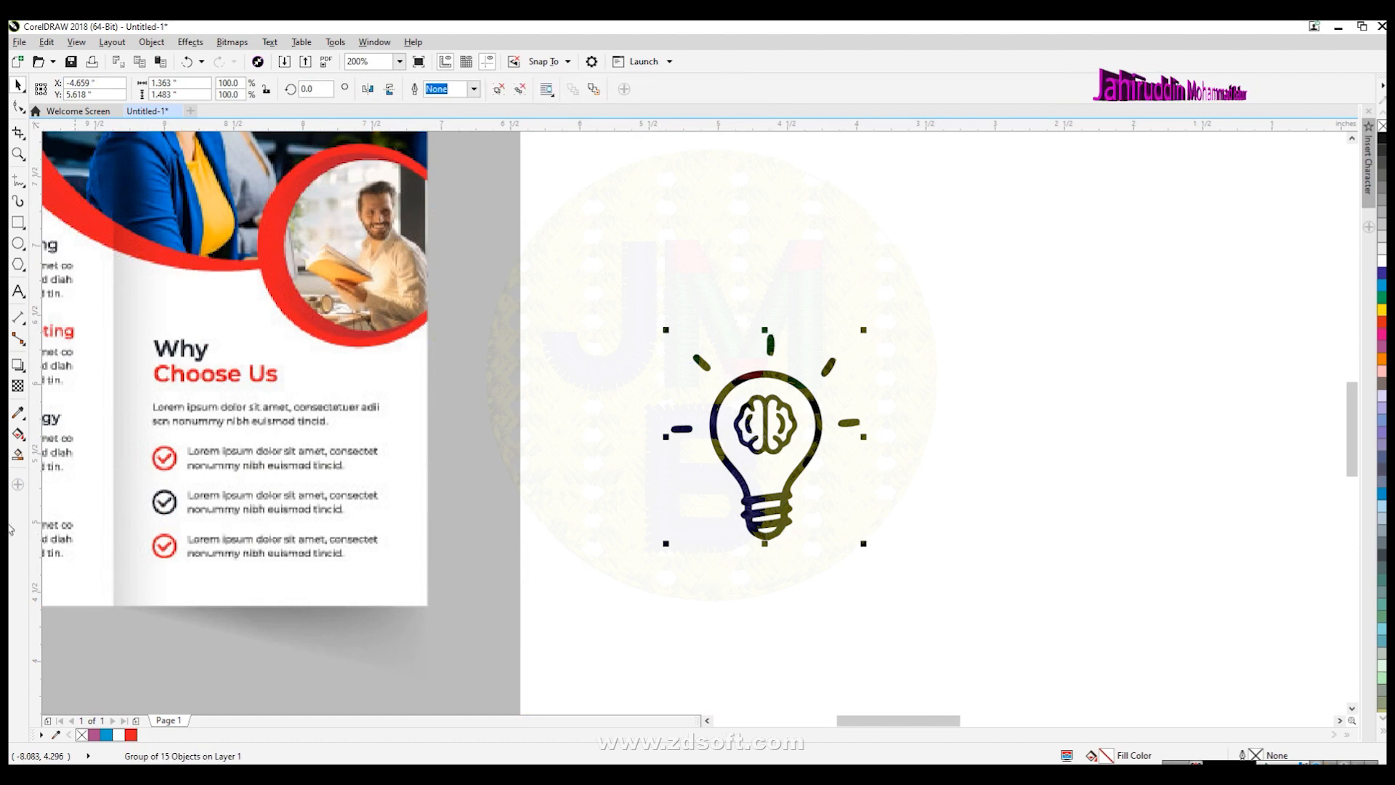
Draw a circle beside the bulb and fill it with red sampled from the brochure ring.
{"action": "left_click", "coordinate": [18, 244]}
{"action": "left_click_drag", "start_coordinate": [941, 270], "coordinate": [1054, 412]}
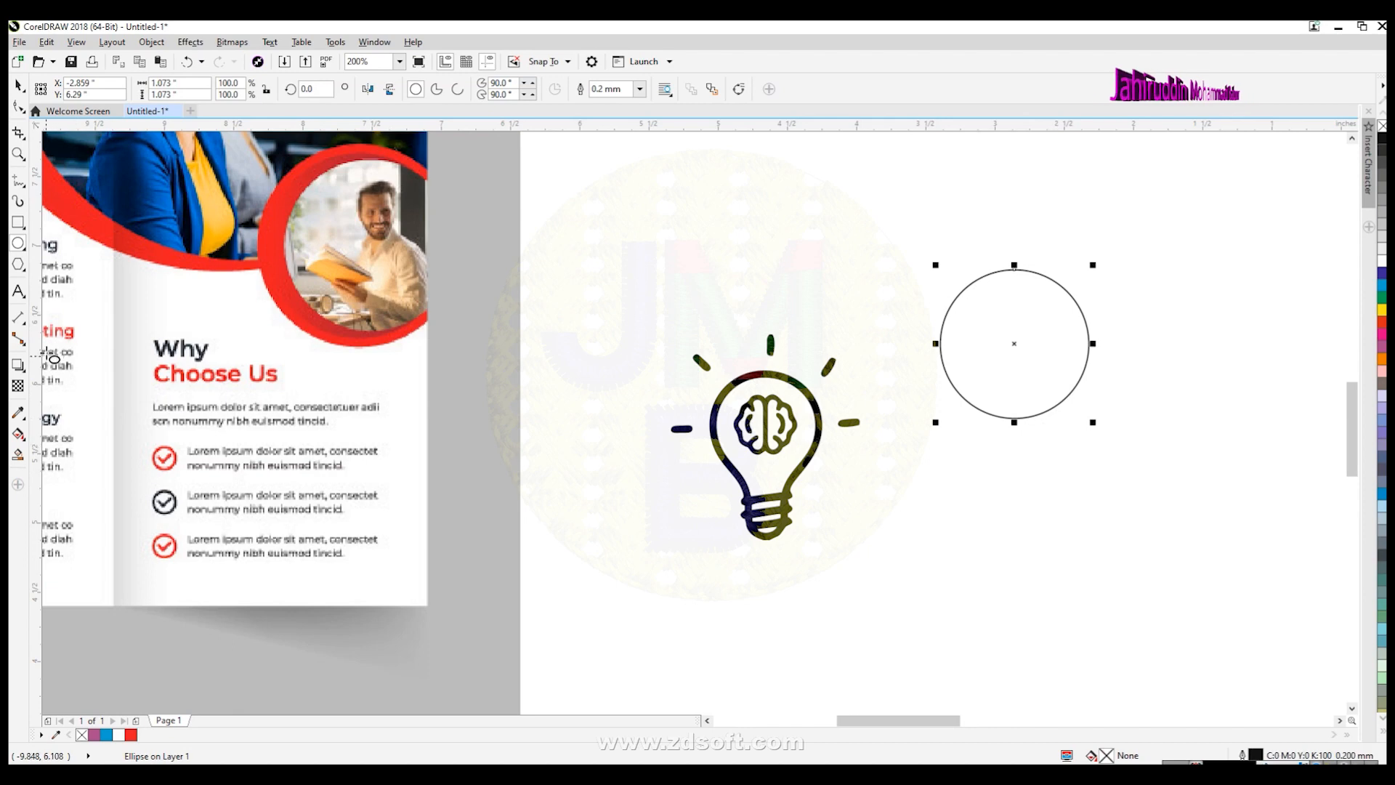
{"action": "left_click", "coordinate": [19, 412]}
{"action": "left_click", "coordinate": [273, 290]}
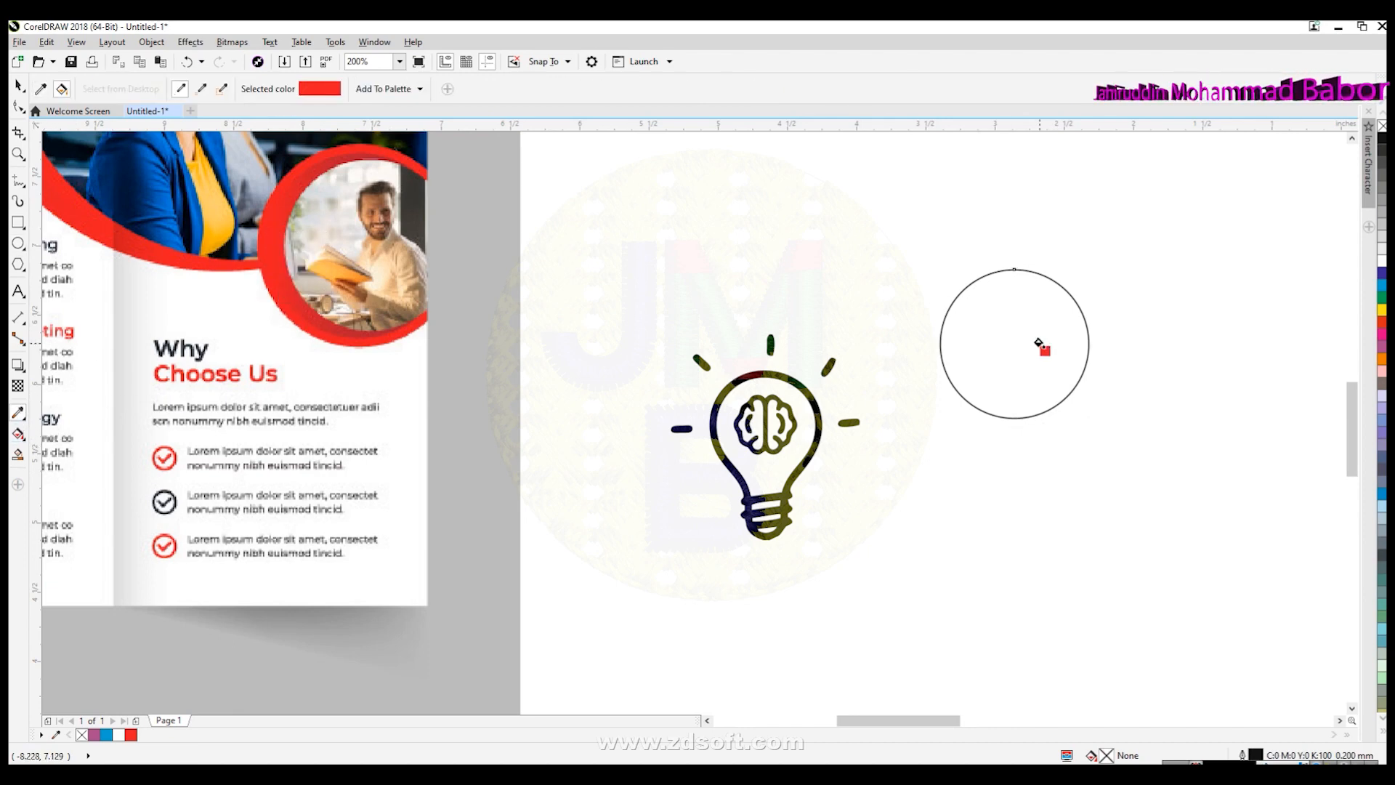
{"action": "left_click", "coordinate": [1044, 346]}
{"action": "left_click", "coordinate": [18, 86]}
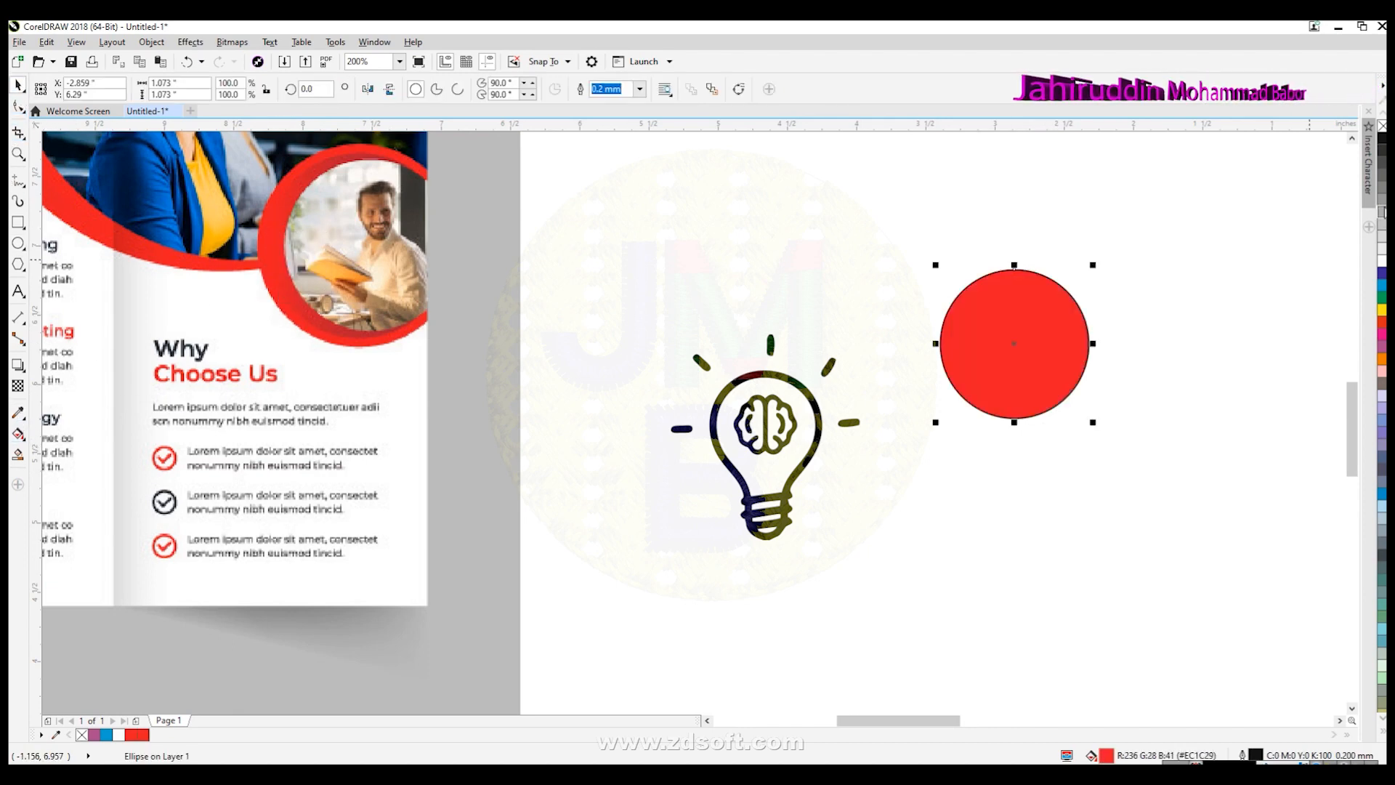
Shrink the bulb group and centre it on the red circle with E and C.
{"action": "left_click", "coordinate": [765, 503]}
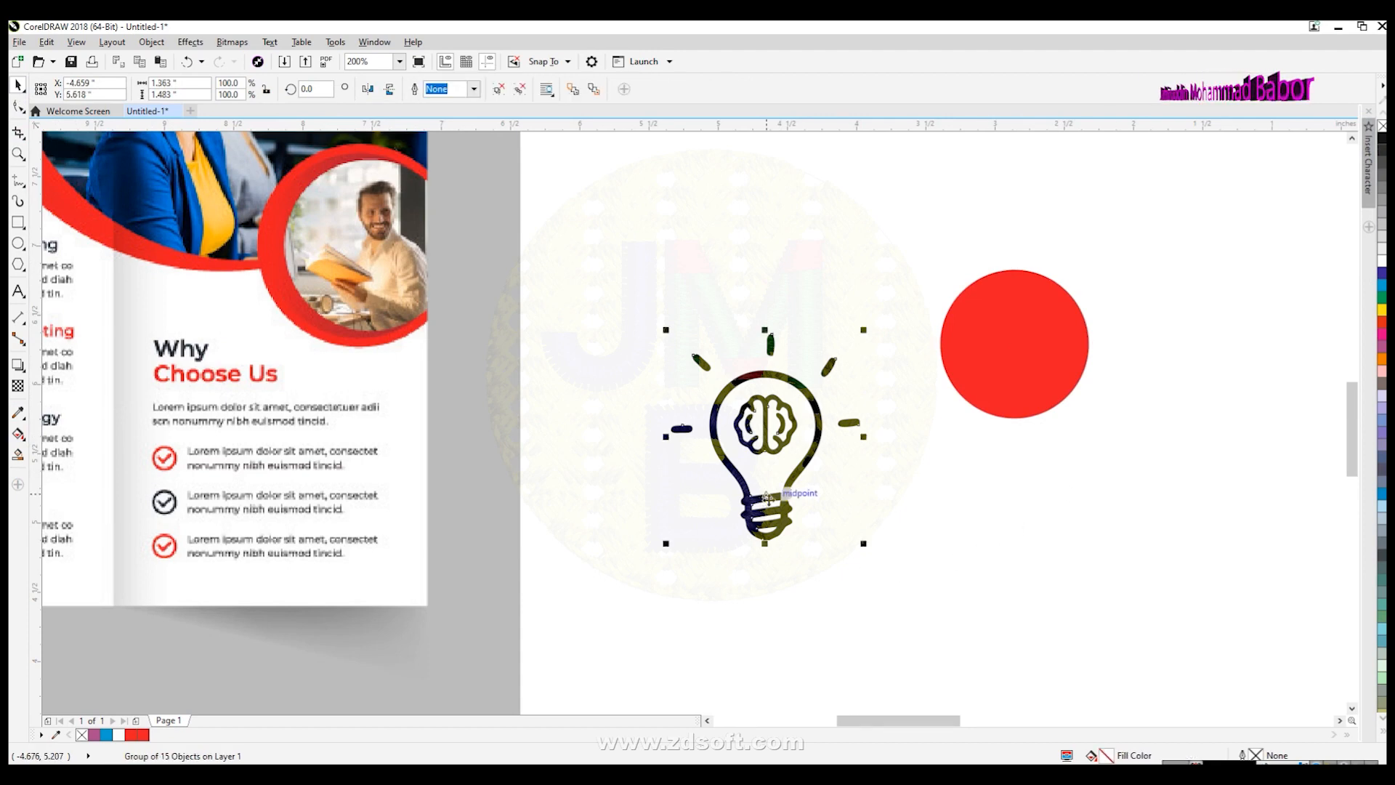
{"action": "left_click_drag", "start_coordinate": [867, 545], "coordinate": [836, 518]}
{"action": "left_click", "coordinate": [978, 365], "text": "shift"}
{"action": "key", "text": "e"}
{"action": "key", "text": "c"}
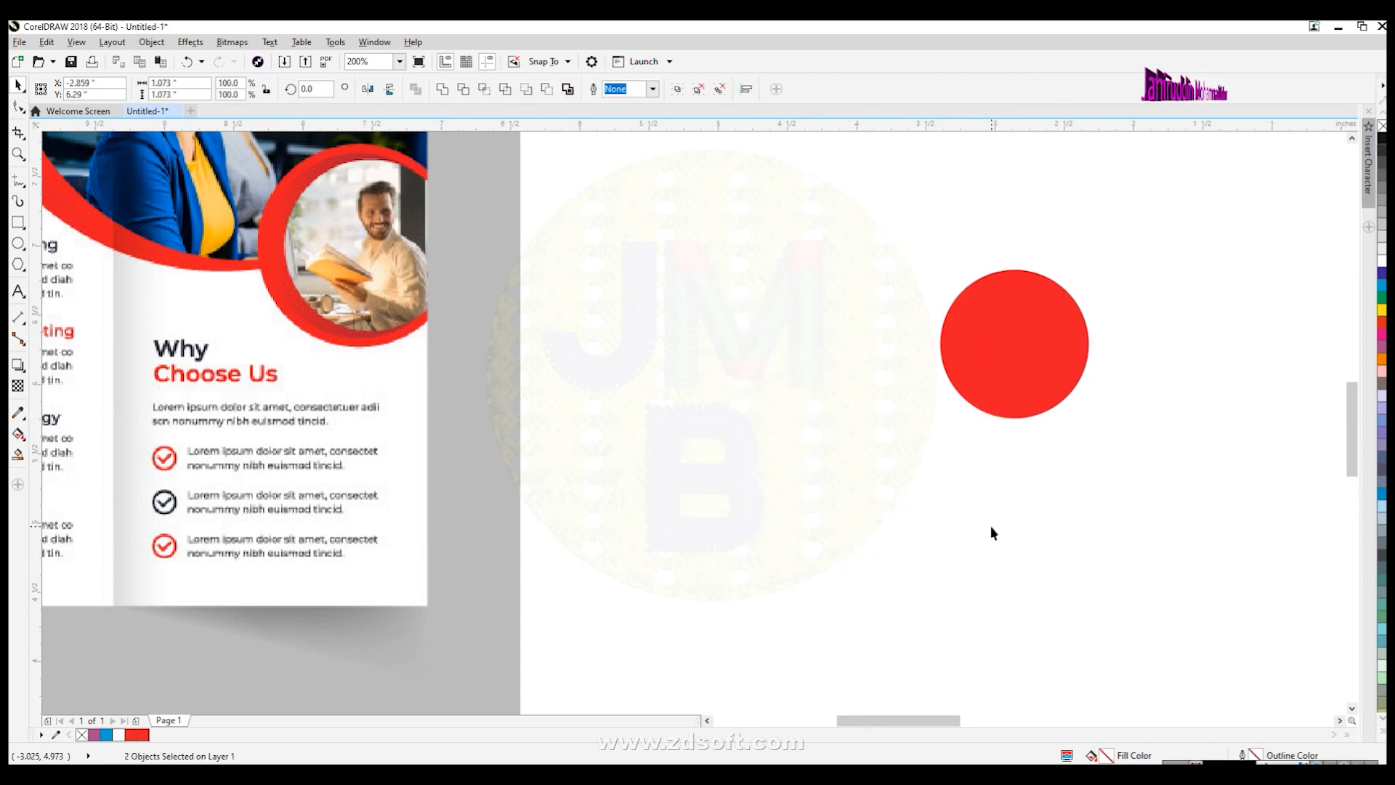
{"action": "left_click", "coordinate": [991, 525]}
Send the red circle To Back of Layer so it sits behind the bulb.
{"action": "right_click", "coordinate": [1059, 368]}
{"action": "mouse_move", "coordinate": [1092, 606]}
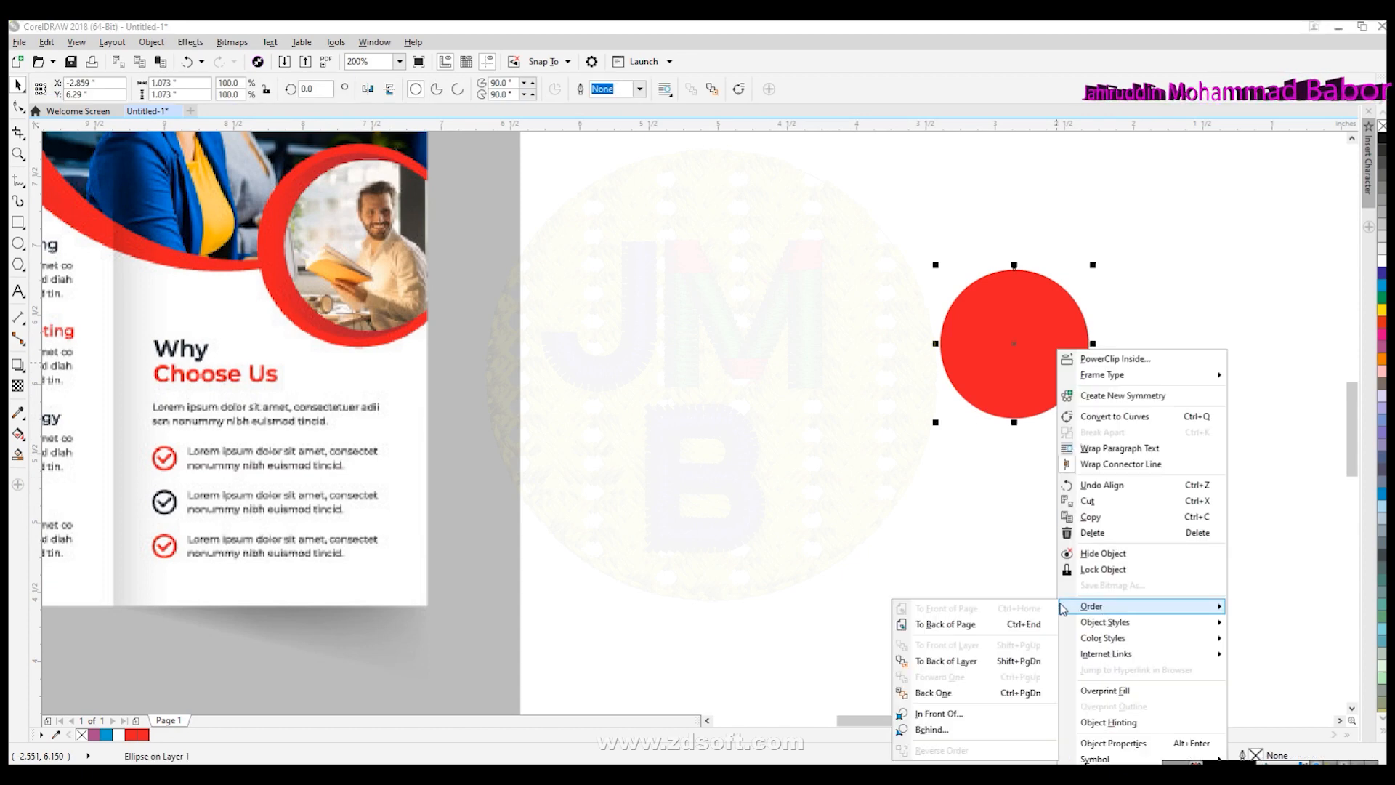
{"action": "left_click", "coordinate": [947, 626]}
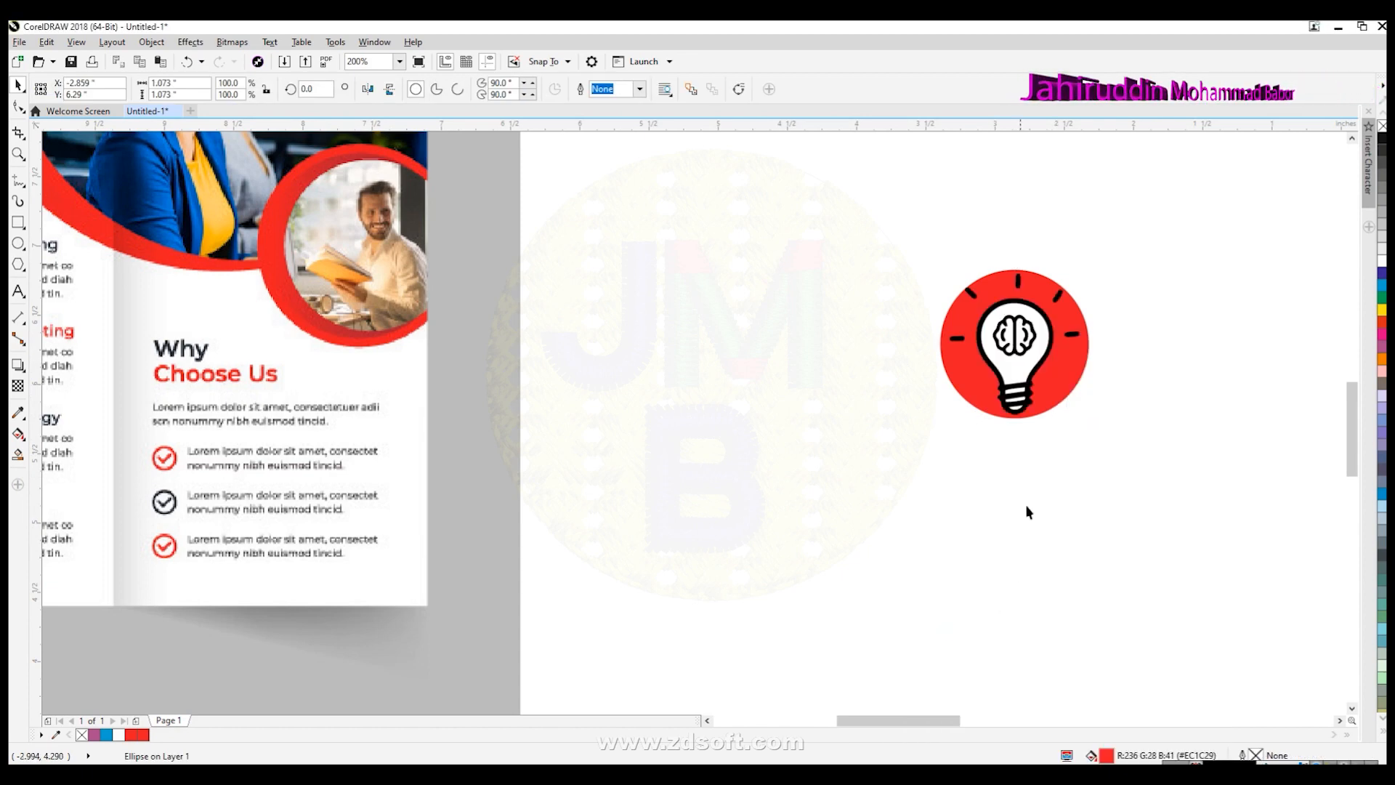
{"action": "left_click", "coordinate": [1030, 341]}
{"action": "scroll", "coordinate": [1029, 338], "scroll_direction": "up", "scroll_amount": 2}
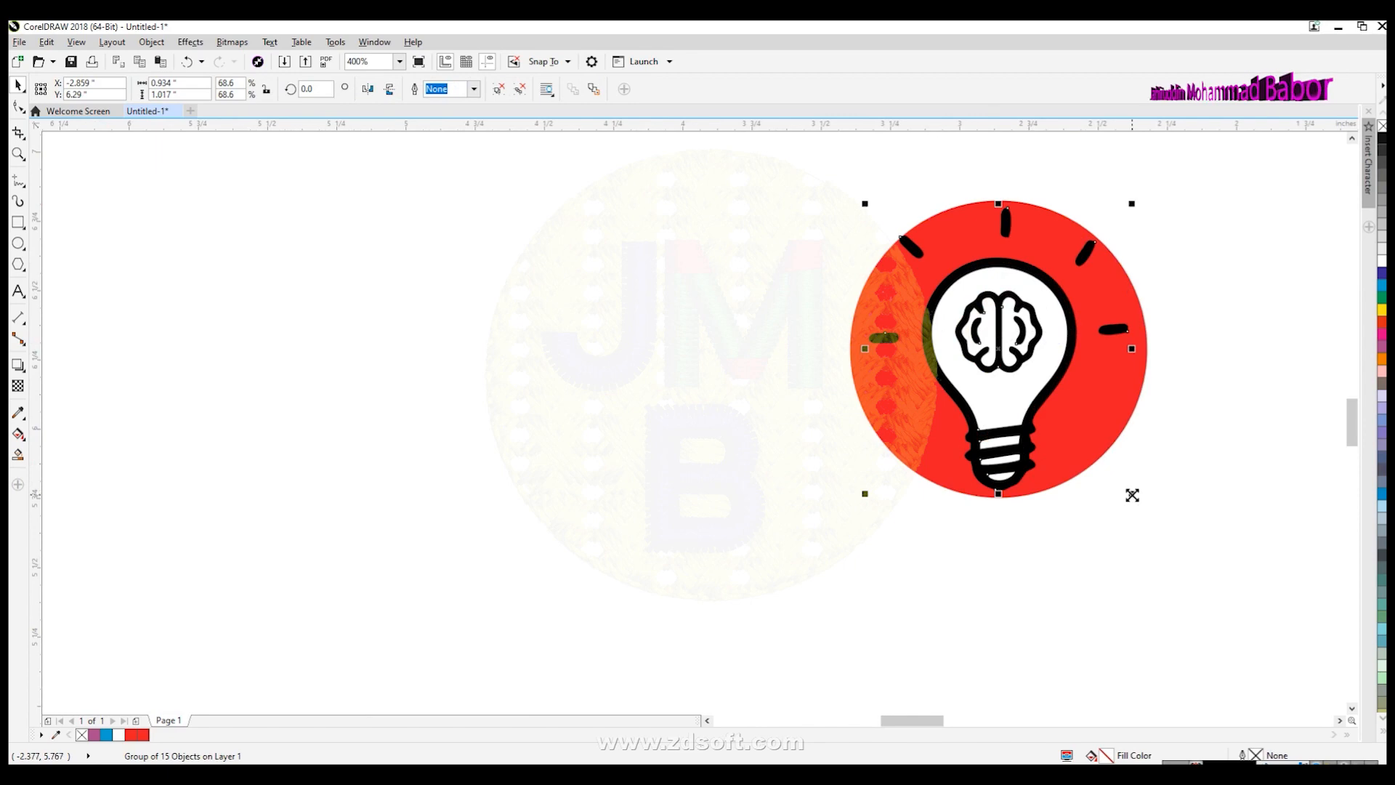
Marquee-select the bulb and red circle and group them with Ctrl+G.
{"action": "left_click", "coordinate": [1151, 546]}
{"action": "scroll", "coordinate": [1151, 546], "scroll_direction": "down", "scroll_amount": 2}
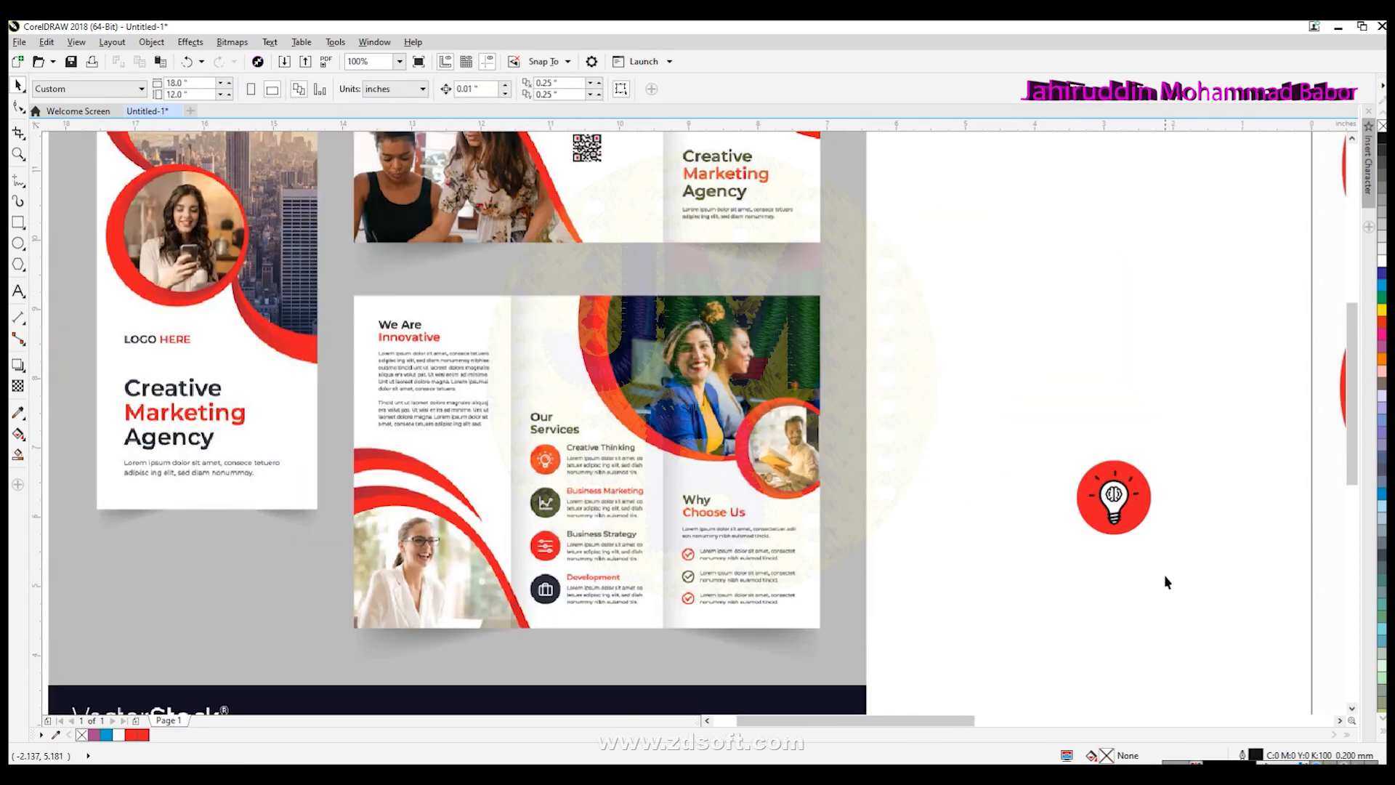
{"action": "scroll", "coordinate": [1206, 629], "scroll_direction": "down", "scroll_amount": 2}
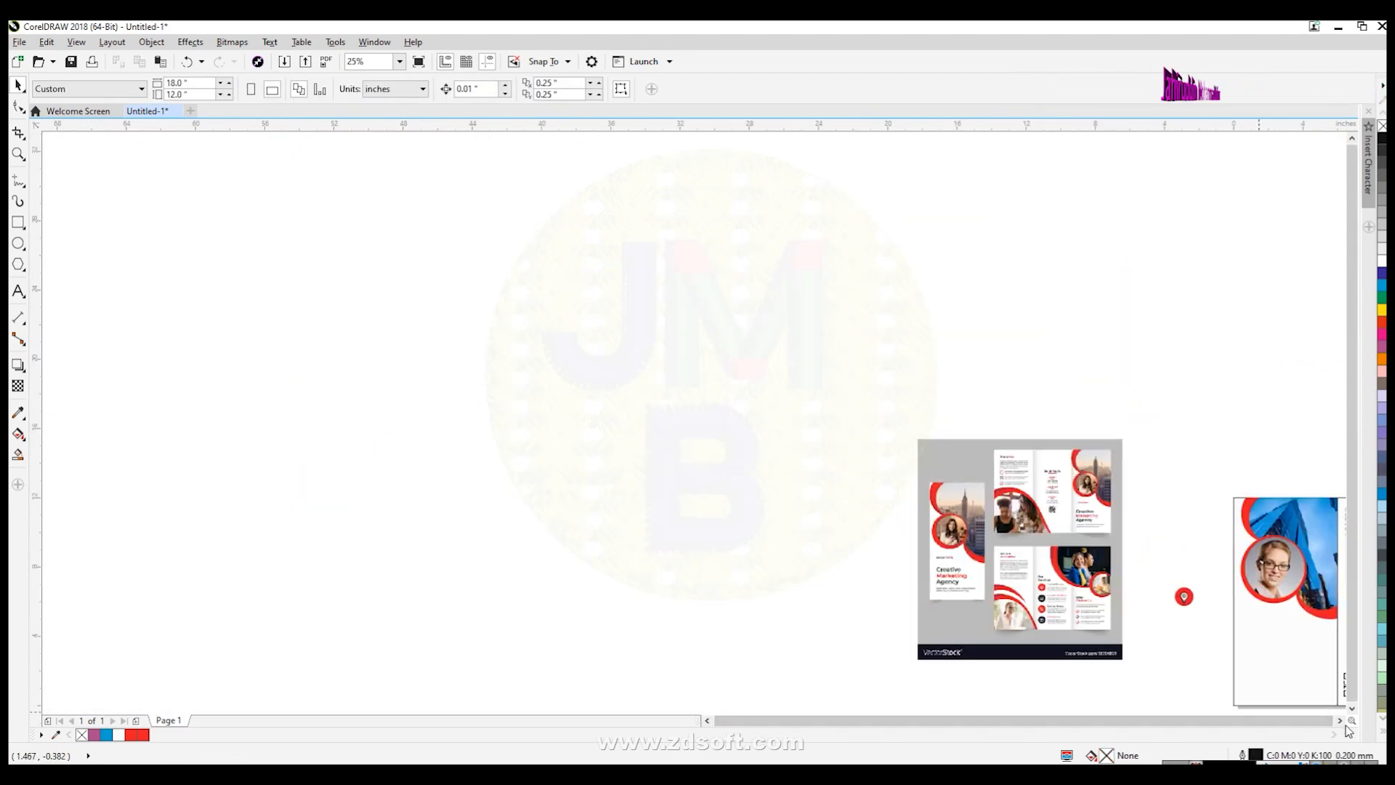
{"action": "left_click", "coordinate": [1339, 720]}
{"action": "left_click", "coordinate": [1340, 720]}
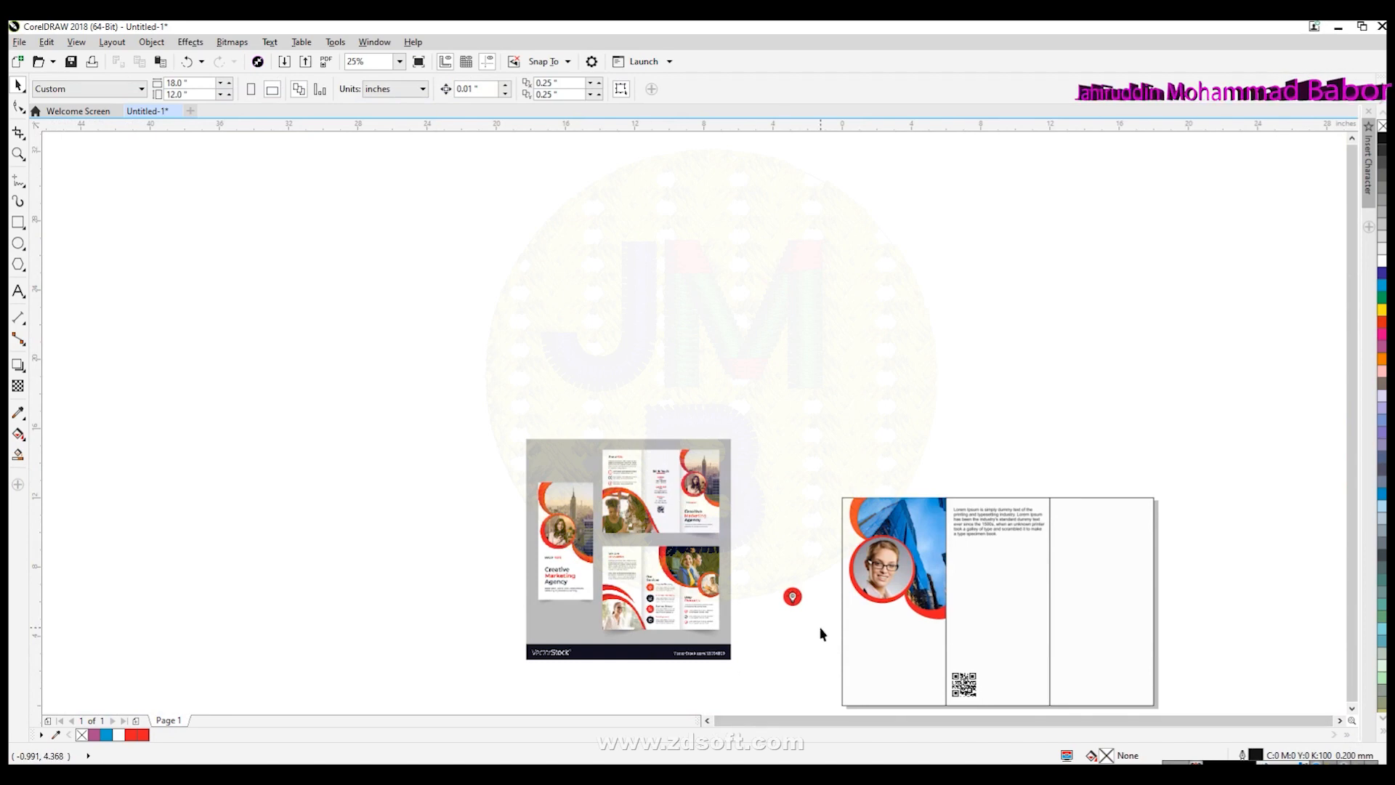
{"action": "left_click_drag", "start_coordinate": [763, 553], "coordinate": [763, 554]}
{"action": "key", "text": "ctrl+g"}
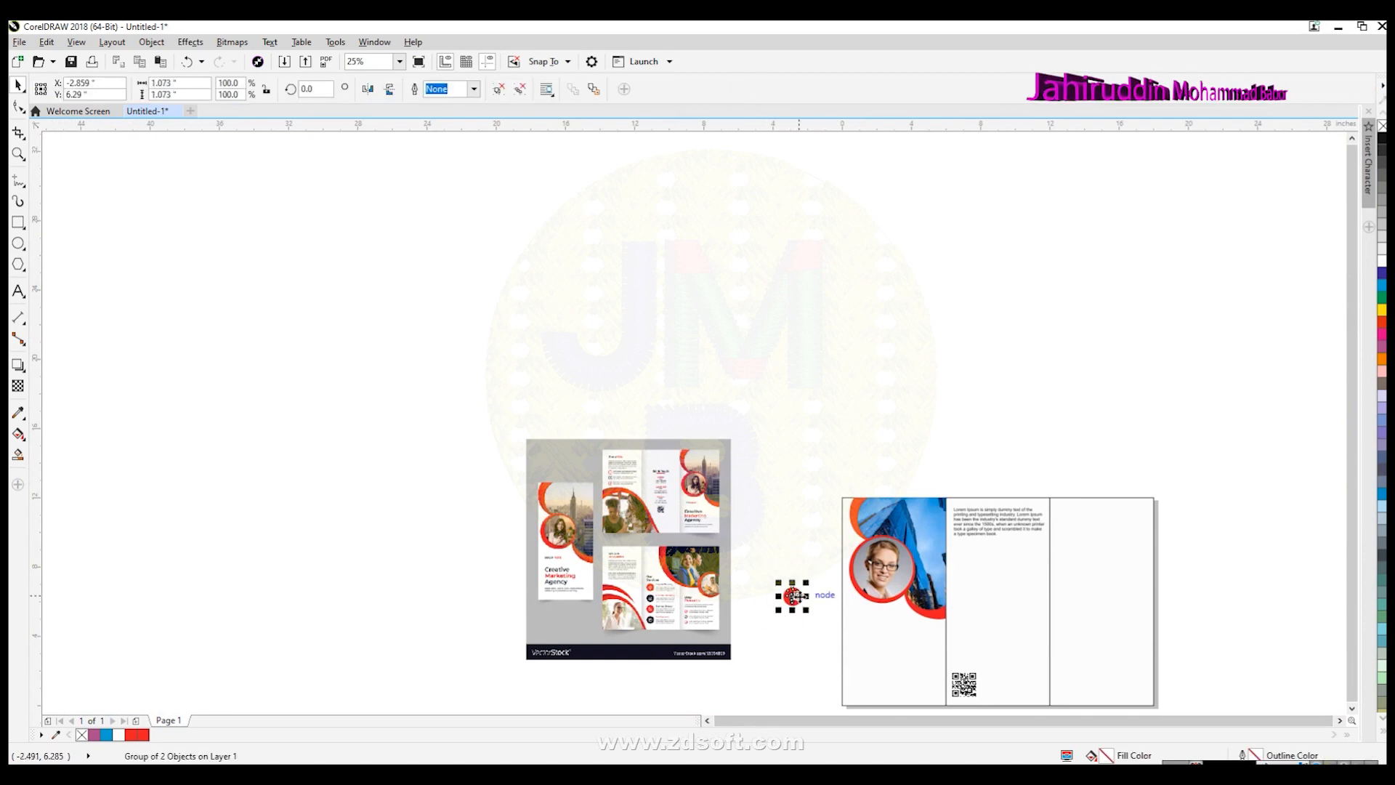
Scale the grouped bulb badge down to about 0.65 in.
{"action": "scroll", "coordinate": [829, 636], "scroll_direction": "up", "scroll_amount": 1}
{"action": "left_click_drag", "start_coordinate": [779, 578], "coordinate": [1084, 623]}
{"action": "left_click", "coordinate": [1110, 330]}
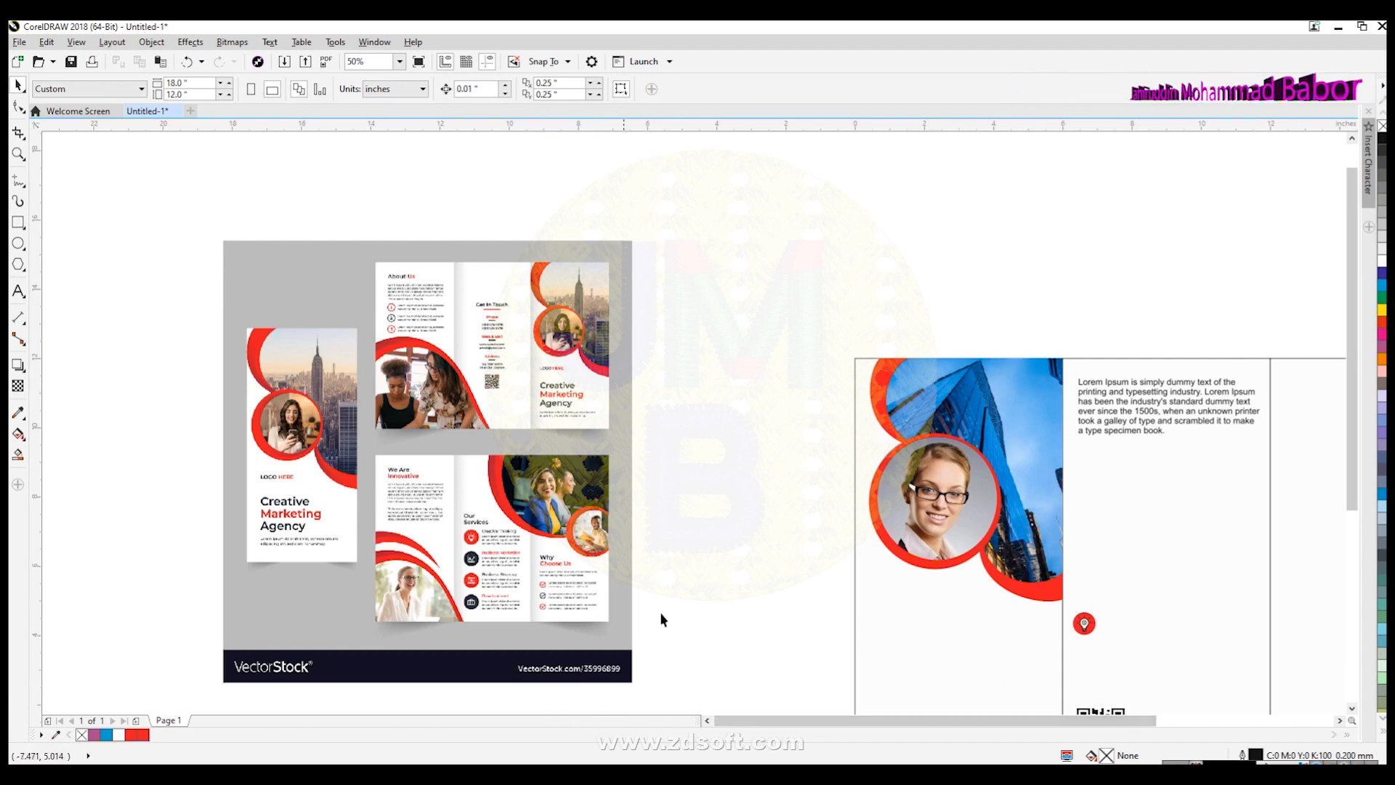
{"action": "scroll", "coordinate": [1226, 690], "scroll_direction": "down", "scroll_amount": 2}
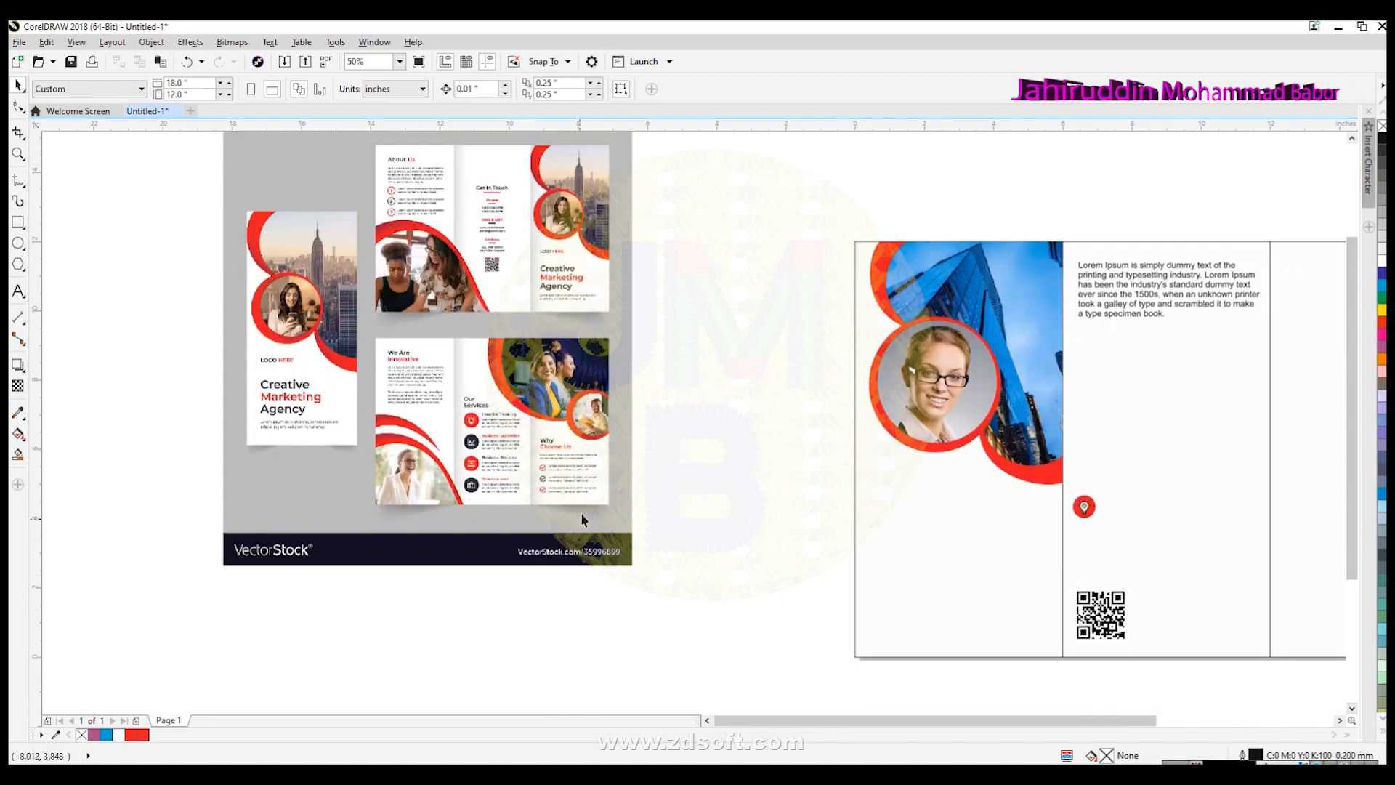
{"action": "scroll", "coordinate": [579, 530], "scroll_direction": "up", "scroll_amount": 3}
{"action": "scroll", "coordinate": [308, 520], "scroll_direction": "down", "scroll_amount": 3}
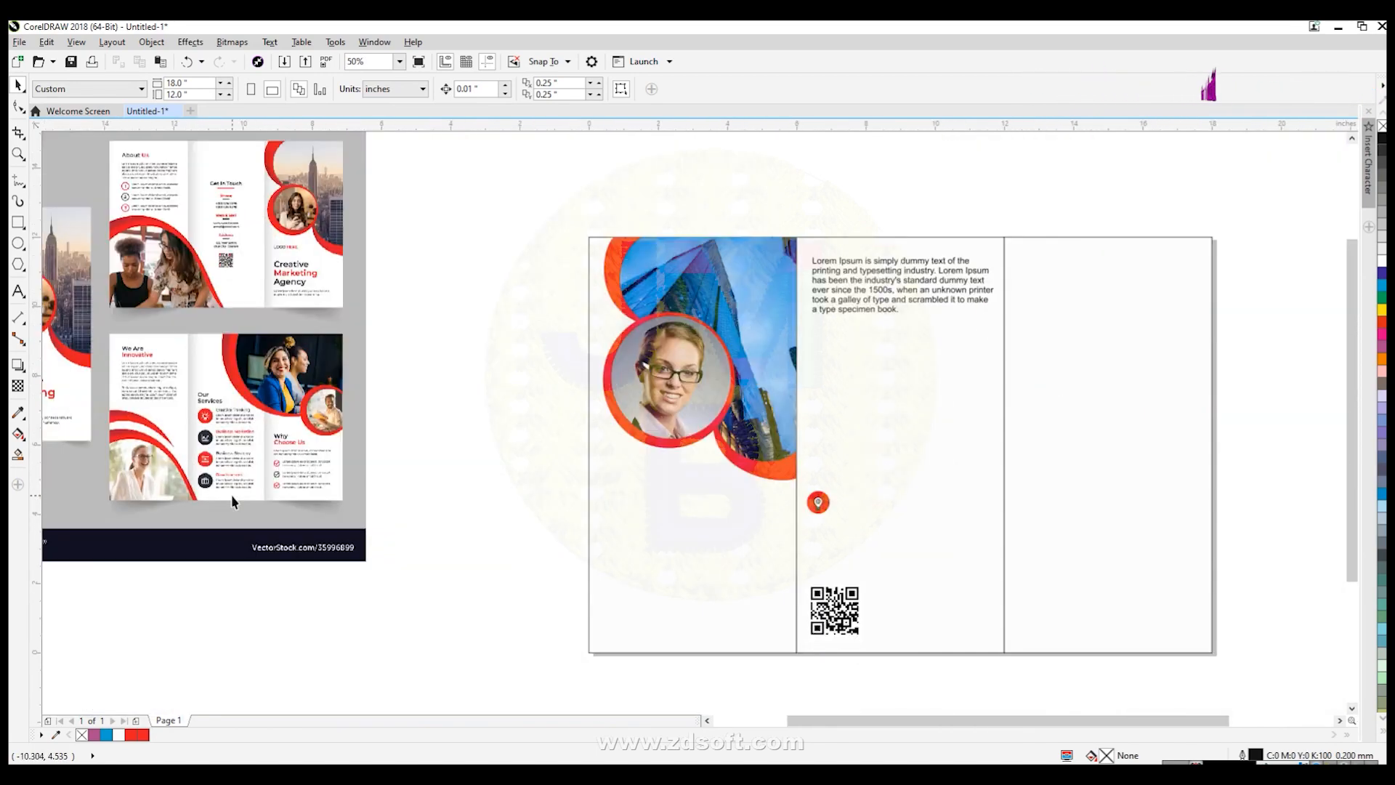
{"action": "scroll", "coordinate": [236, 256], "scroll_direction": "up", "scroll_amount": 3}
{"action": "scroll", "coordinate": [234, 244], "scroll_direction": "down", "scroll_amount": 3}
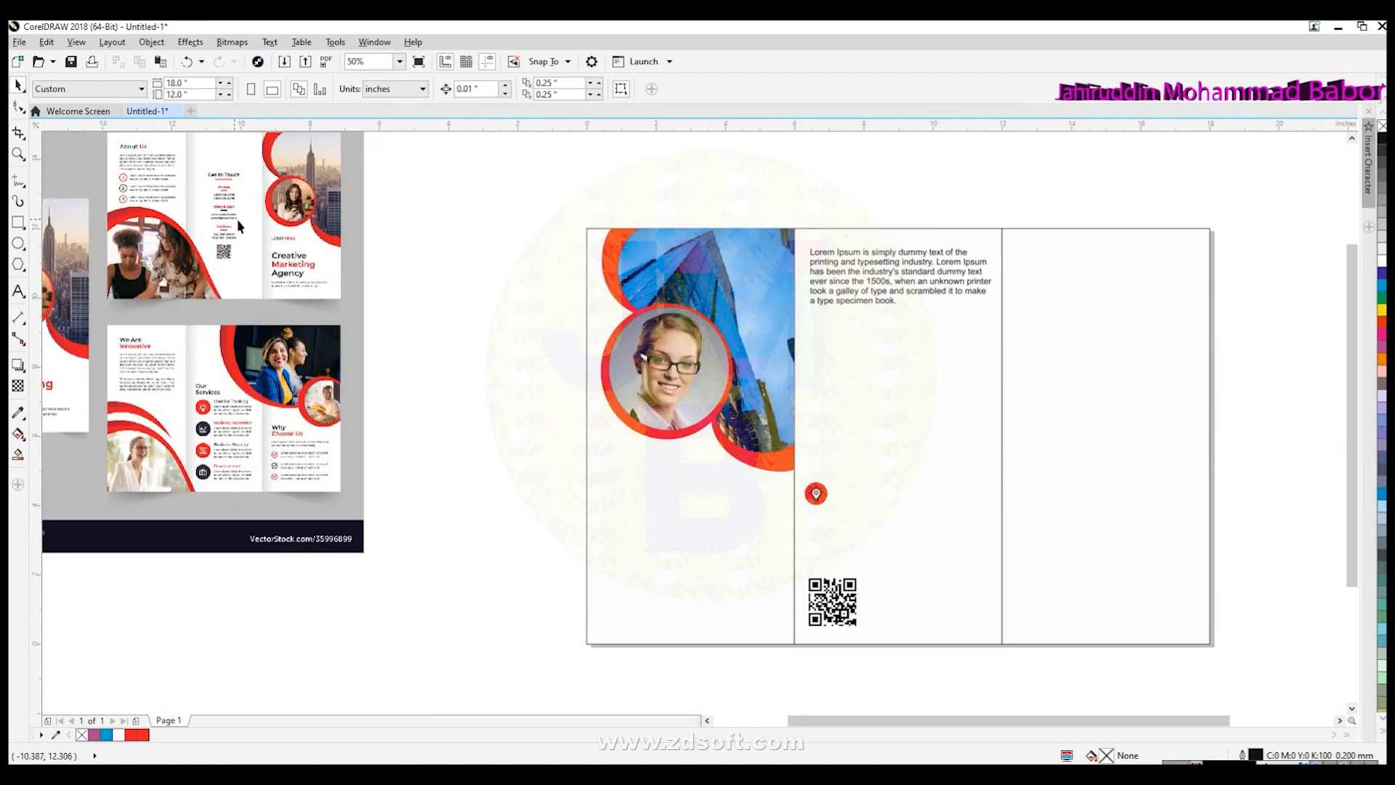
{"action": "scroll", "coordinate": [104, 204], "scroll_direction": "up", "scroll_amount": 2}
{"action": "scroll", "coordinate": [164, 277], "scroll_direction": "up", "scroll_amount": 2}
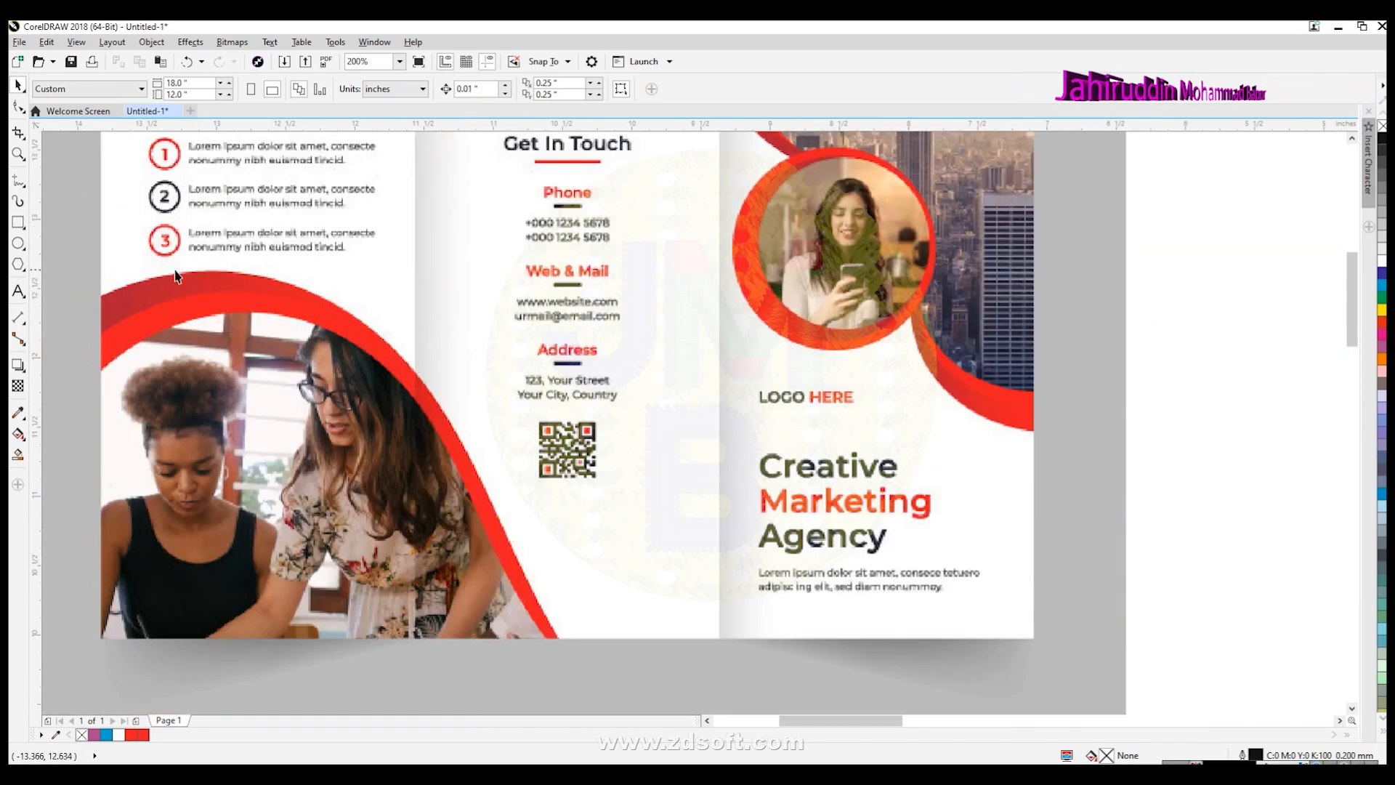
{"action": "scroll", "coordinate": [207, 283], "scroll_direction": "down", "scroll_amount": 2}
{"action": "scroll", "coordinate": [825, 489], "scroll_direction": "down", "scroll_amount": 2}
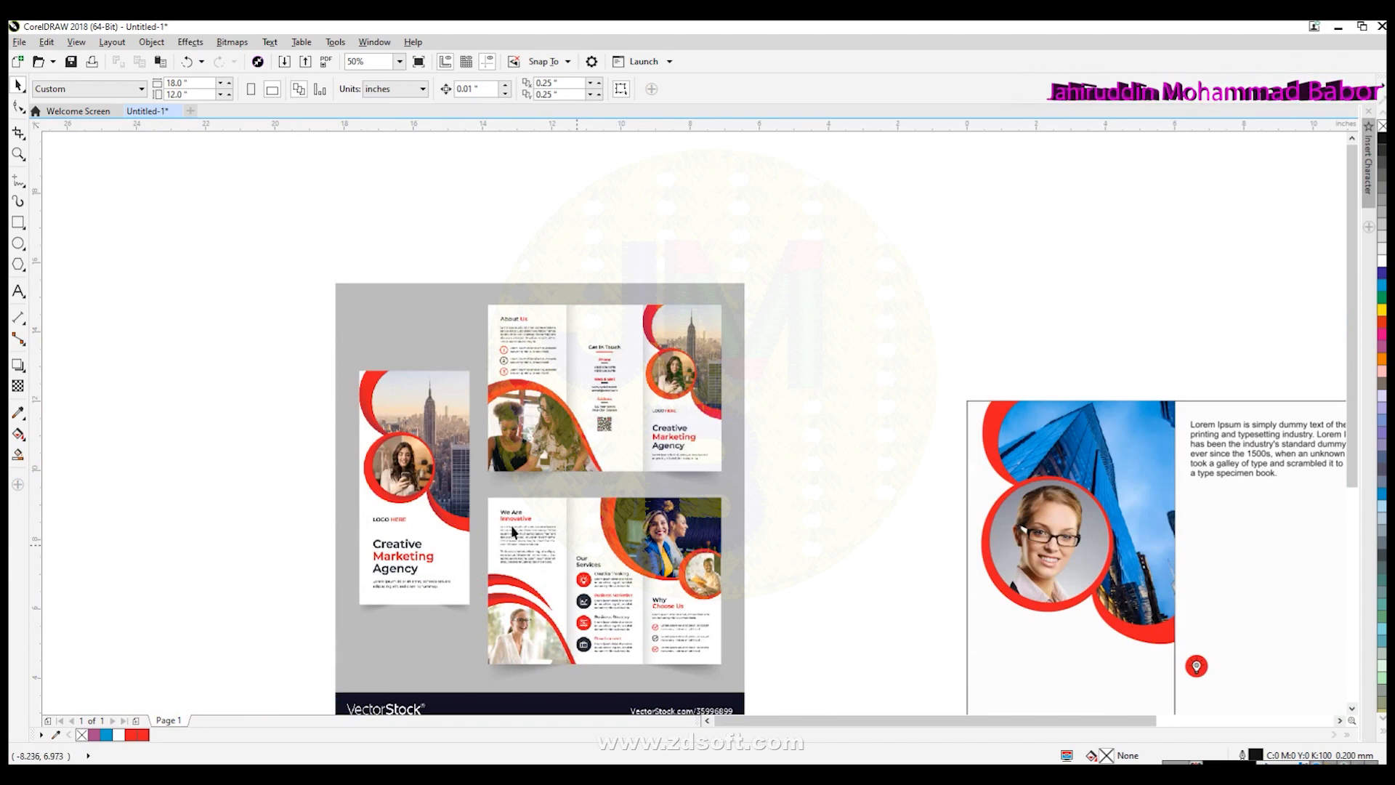
Drag a vertical guideline out from the left ruler onto the brochure layout.
{"action": "left_click_drag", "start_coordinate": [34, 490], "coordinate": [644, 556]}
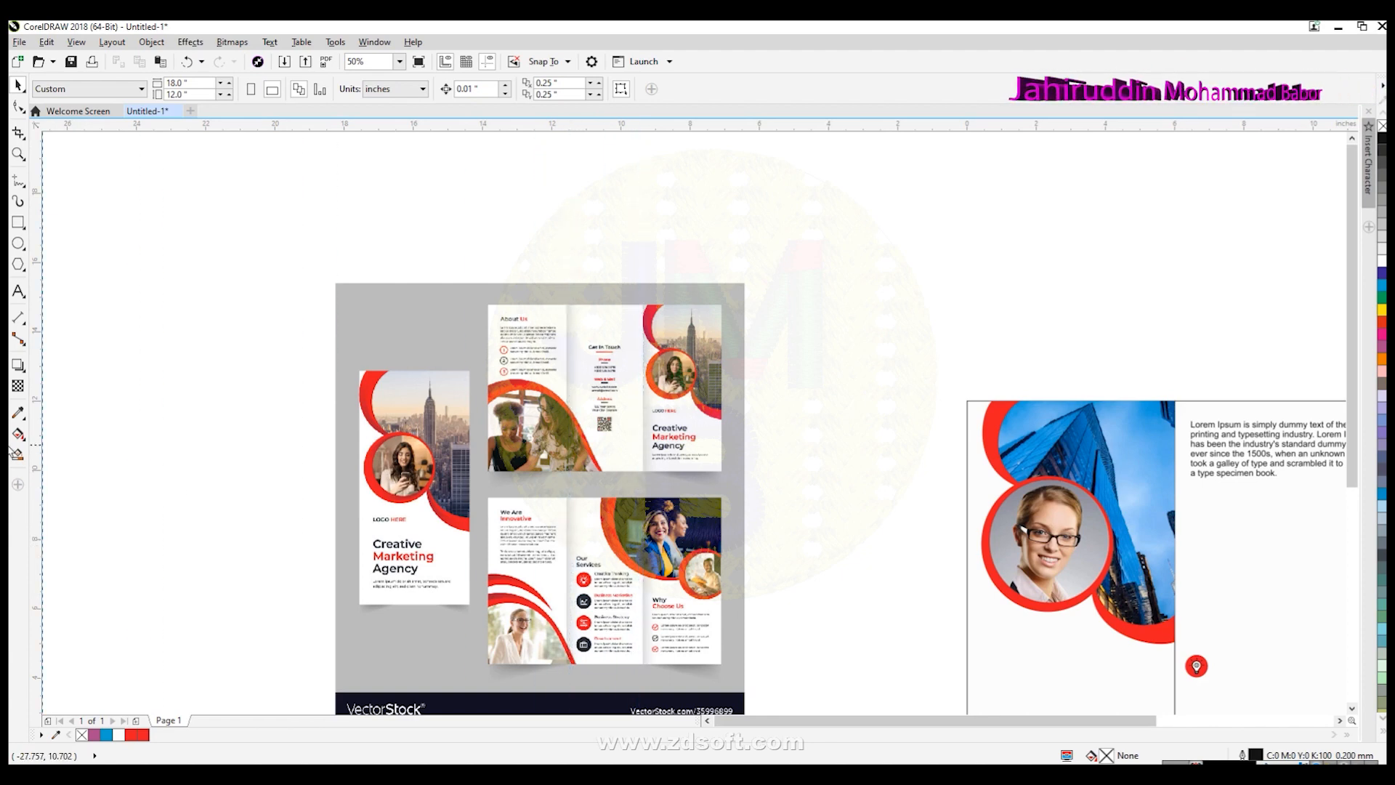
{"action": "scroll", "coordinate": [896, 568], "scroll_direction": "down", "scroll_amount": 2}
{"action": "scroll", "coordinate": [1055, 663], "scroll_direction": "up", "scroll_amount": 1}
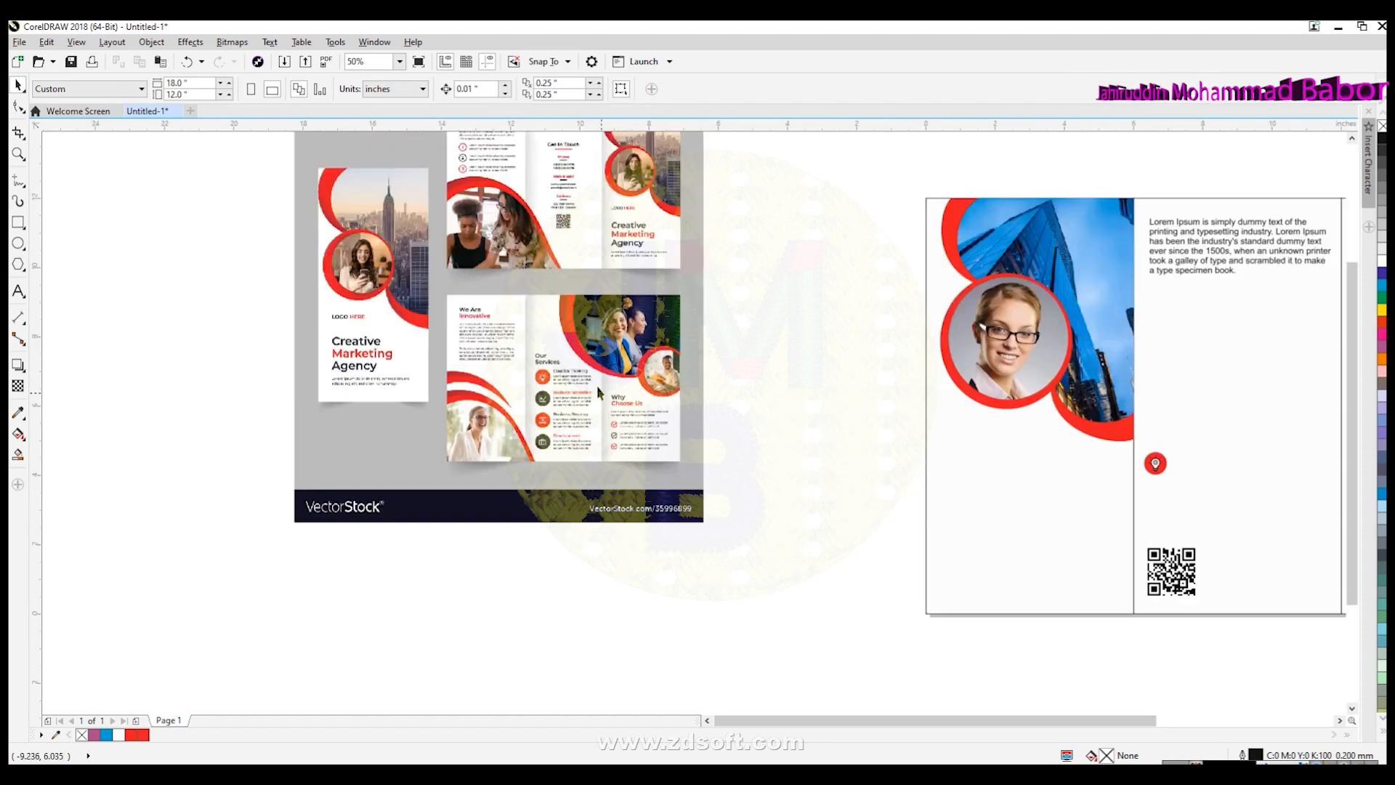
{"action": "scroll", "coordinate": [473, 331], "scroll_direction": "up", "scroll_amount": 1}
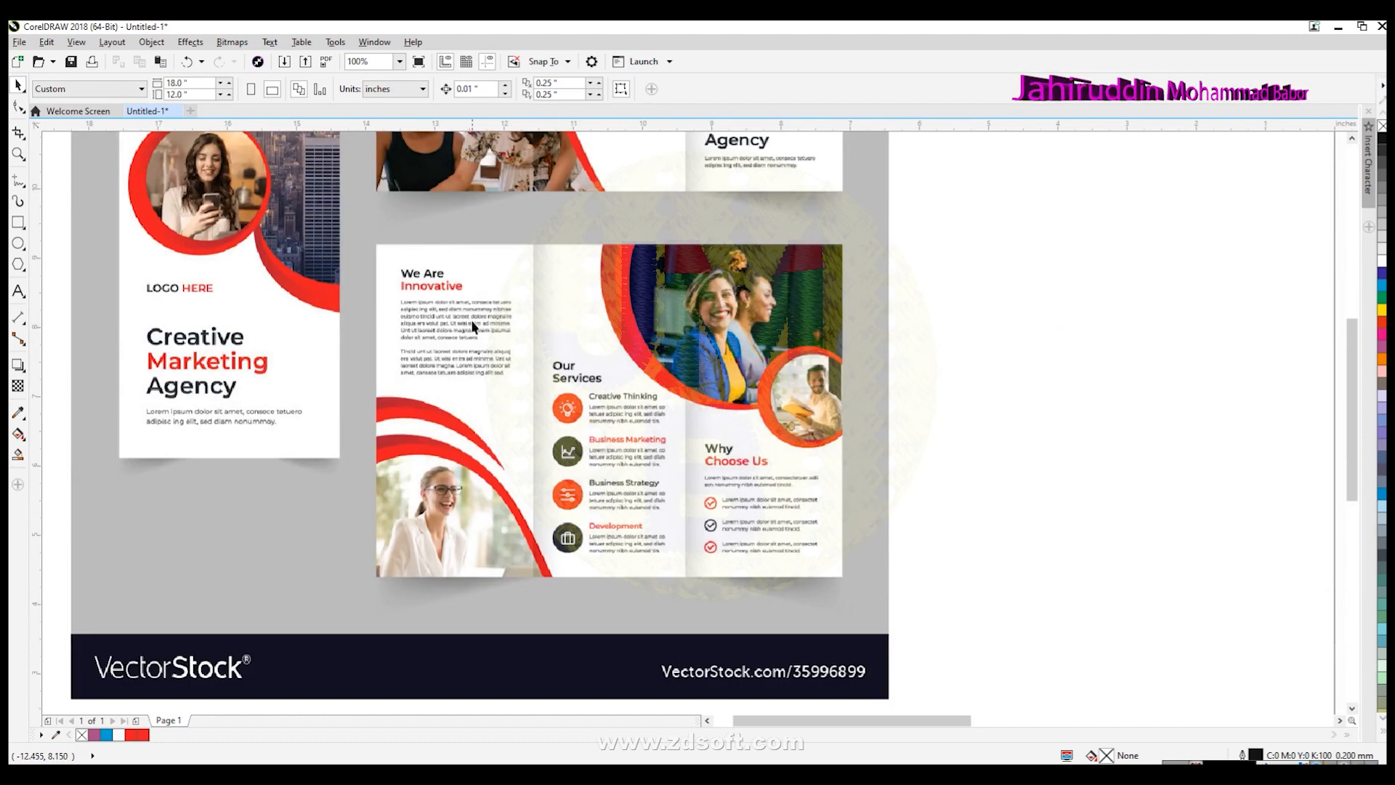
{"action": "scroll", "coordinate": [472, 323], "scroll_direction": "up", "scroll_amount": 2}
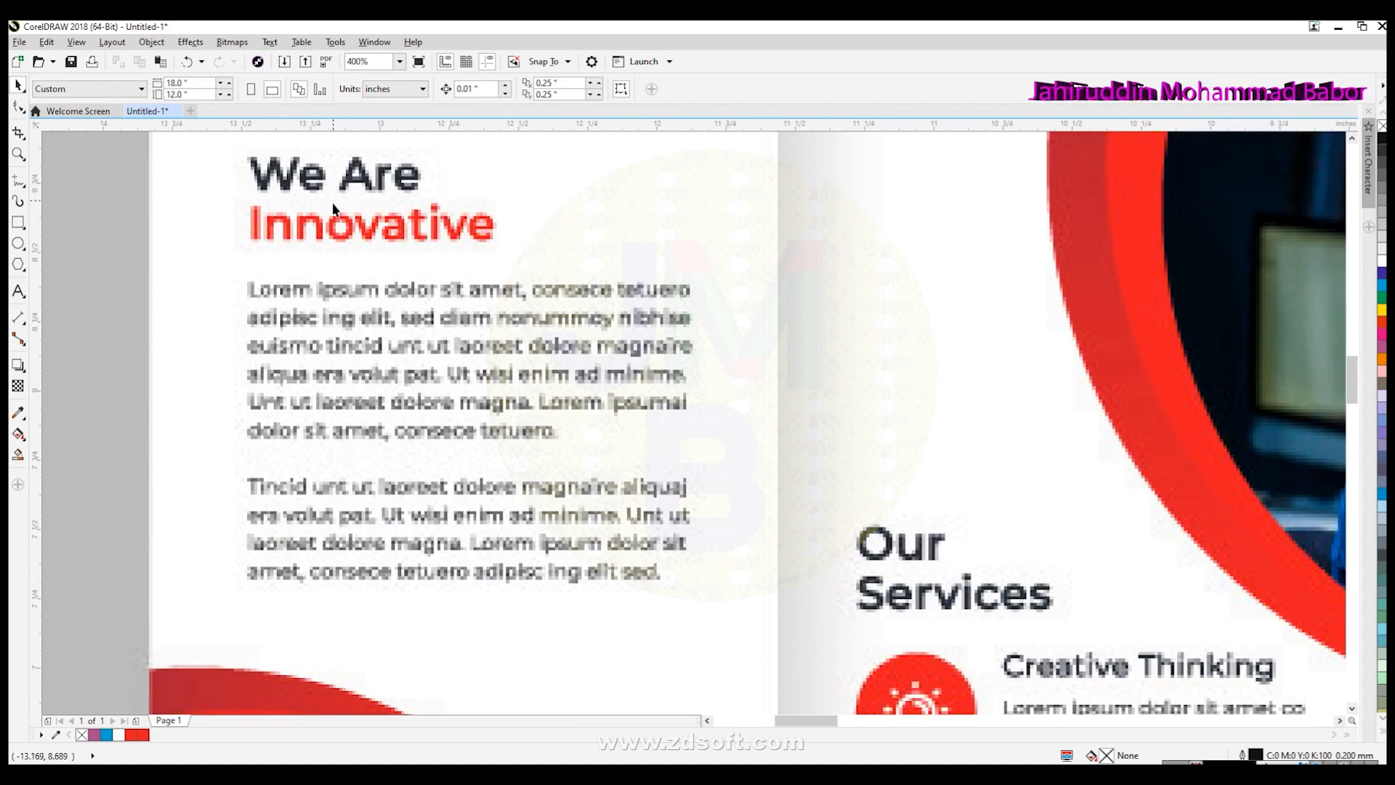
{"action": "scroll", "coordinate": [451, 269], "scroll_direction": "down", "scroll_amount": 2}
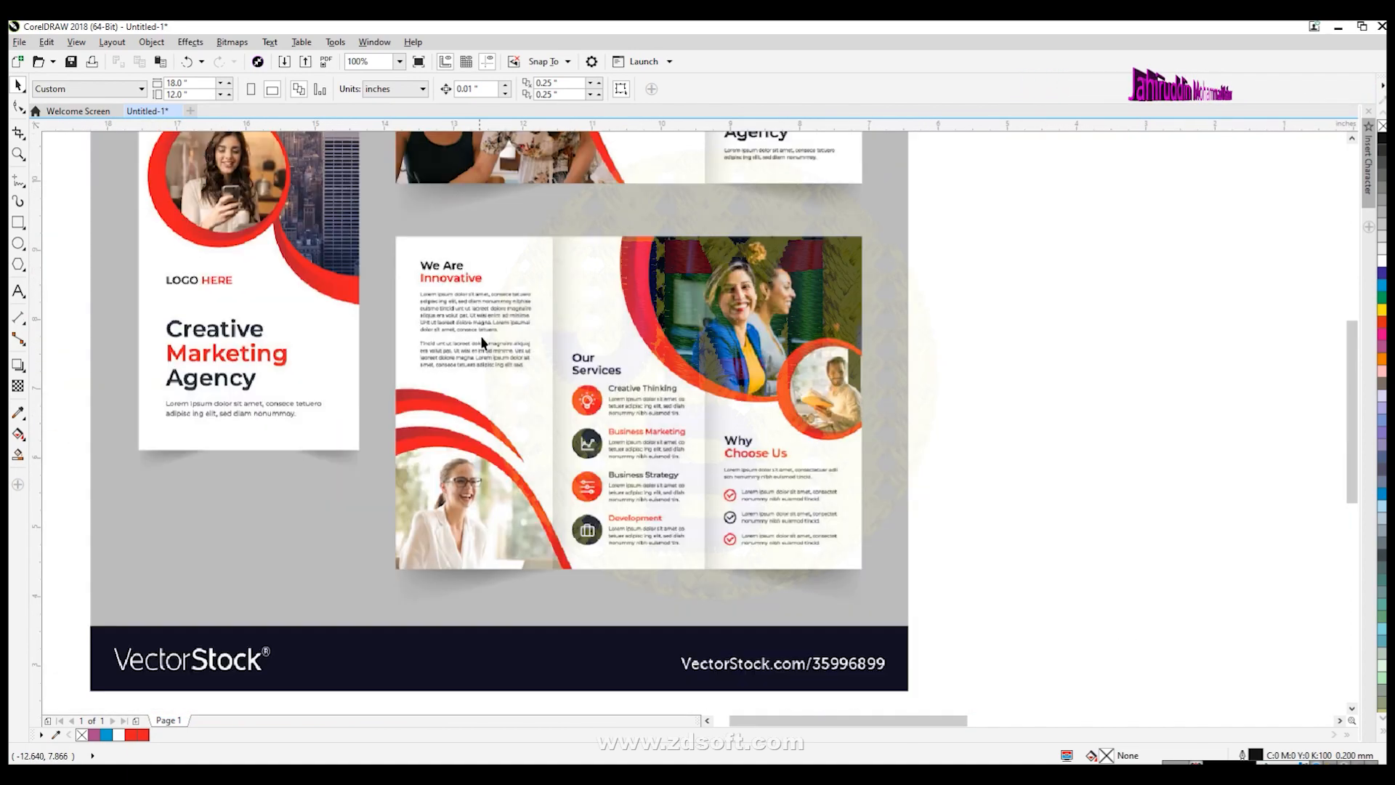
{"action": "scroll", "coordinate": [697, 603], "scroll_direction": "up", "scroll_amount": 1}
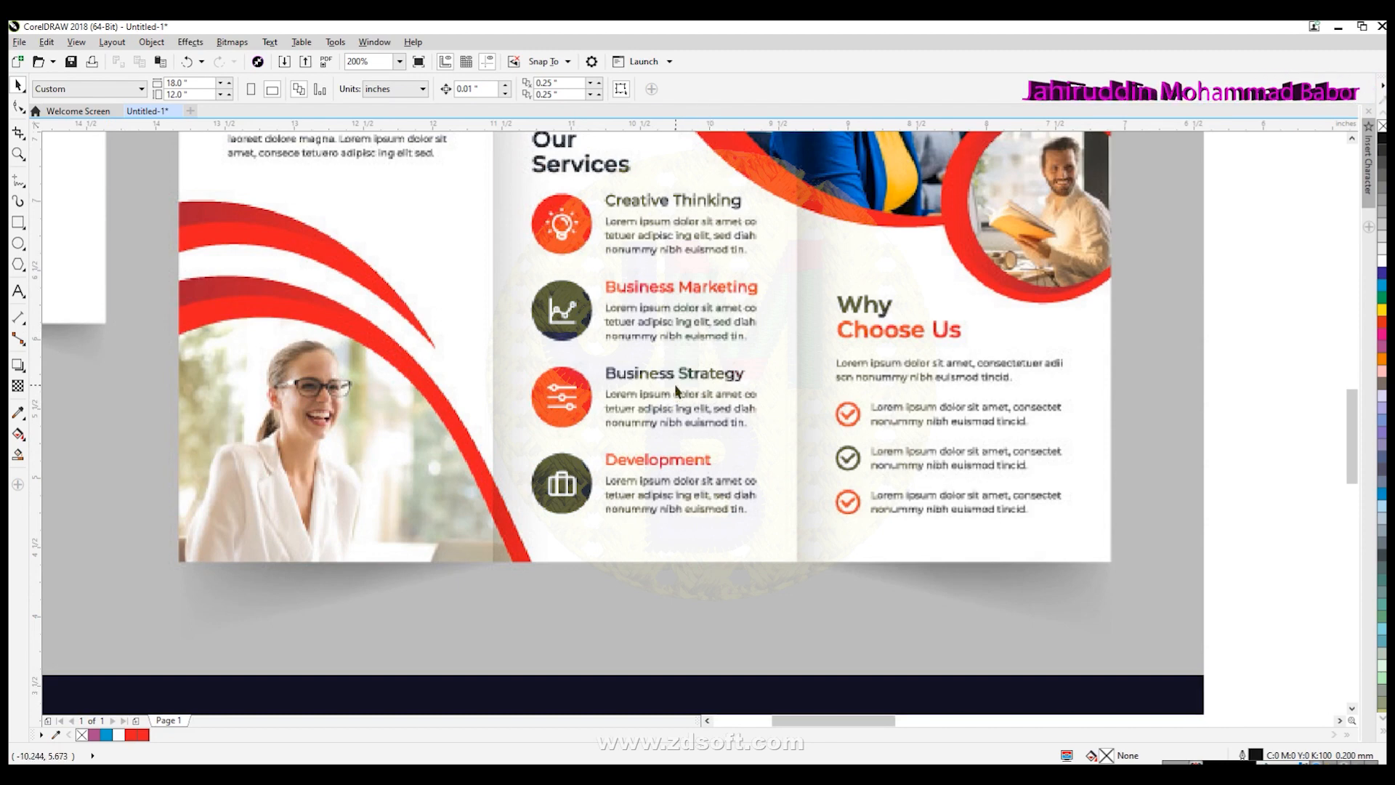
{"action": "scroll", "coordinate": [611, 391], "scroll_direction": "down", "scroll_amount": 3}
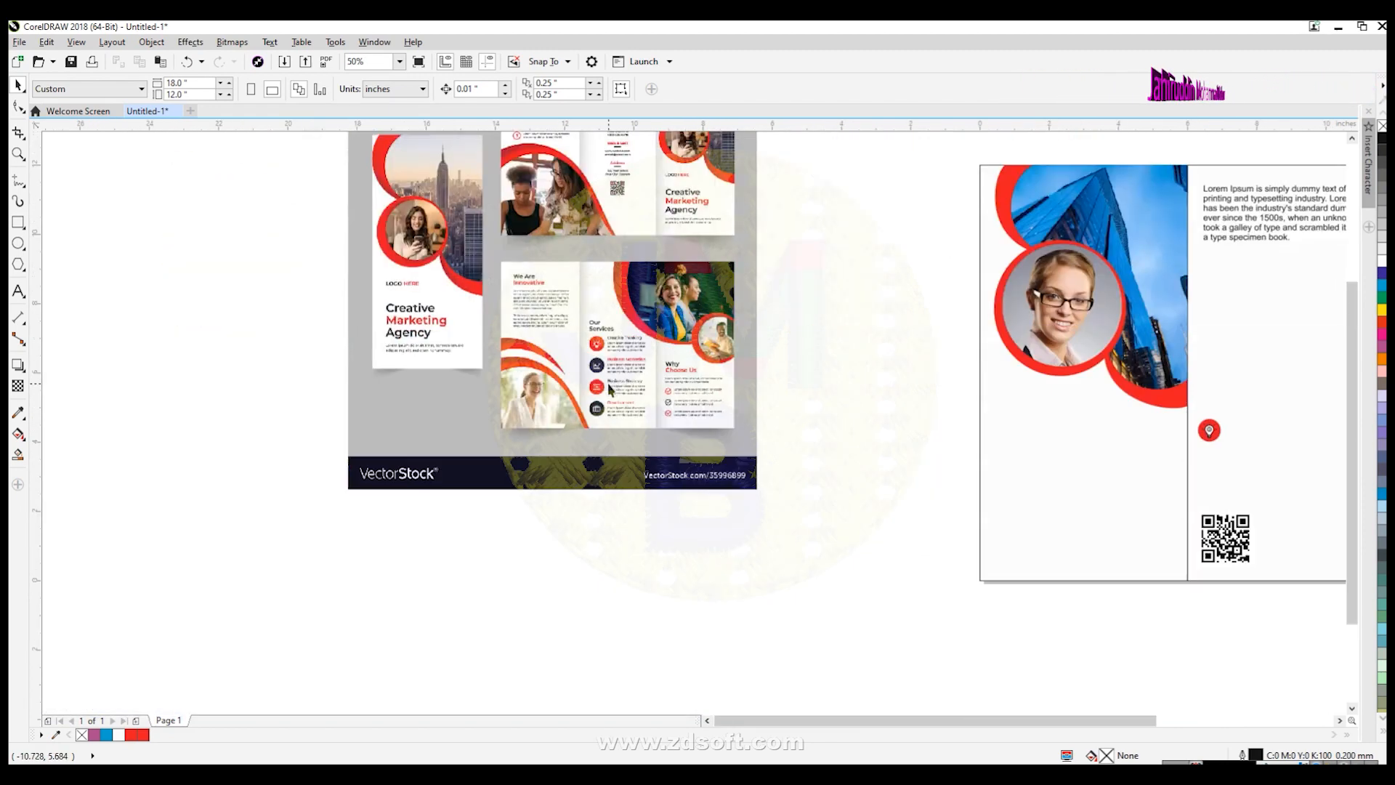
{"action": "scroll", "coordinate": [1215, 421], "scroll_direction": "up", "scroll_amount": 3}
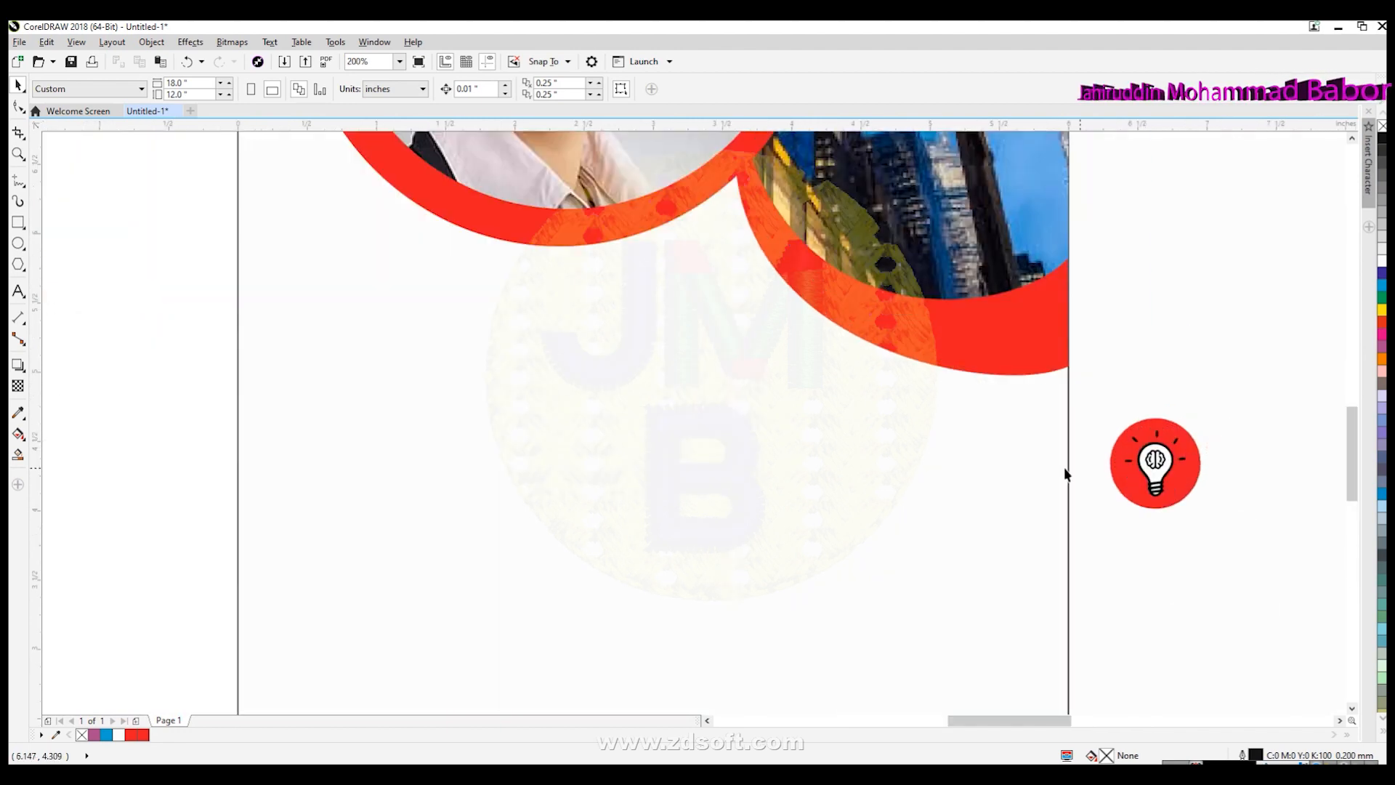
{"action": "scroll", "coordinate": [1064, 471], "scroll_direction": "down", "scroll_amount": 3}
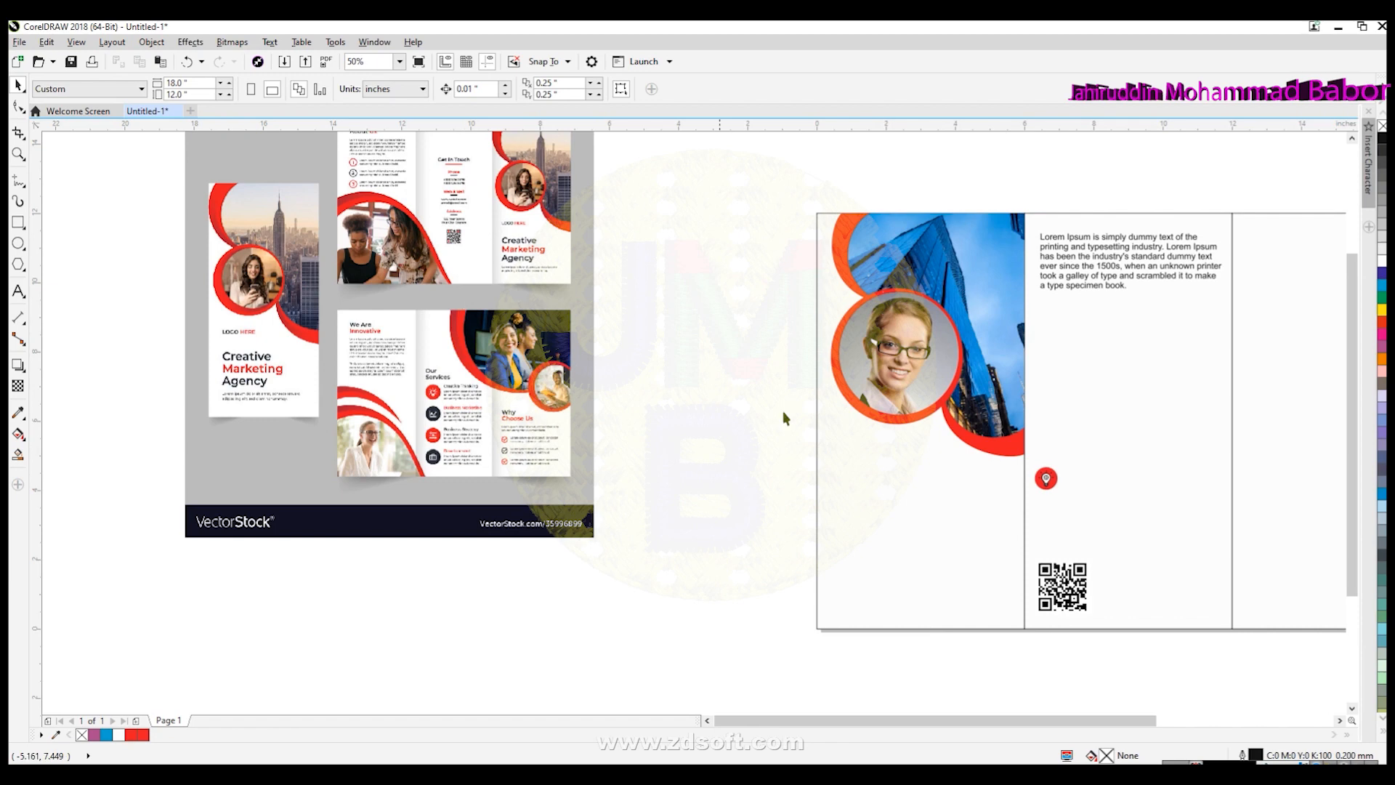
Zoom to 50% and drag another vertical guideline from the left ruler.
{"action": "scroll", "coordinate": [963, 474], "scroll_direction": "down", "scroll_amount": 2}
{"action": "left_click", "coordinate": [1340, 720]}
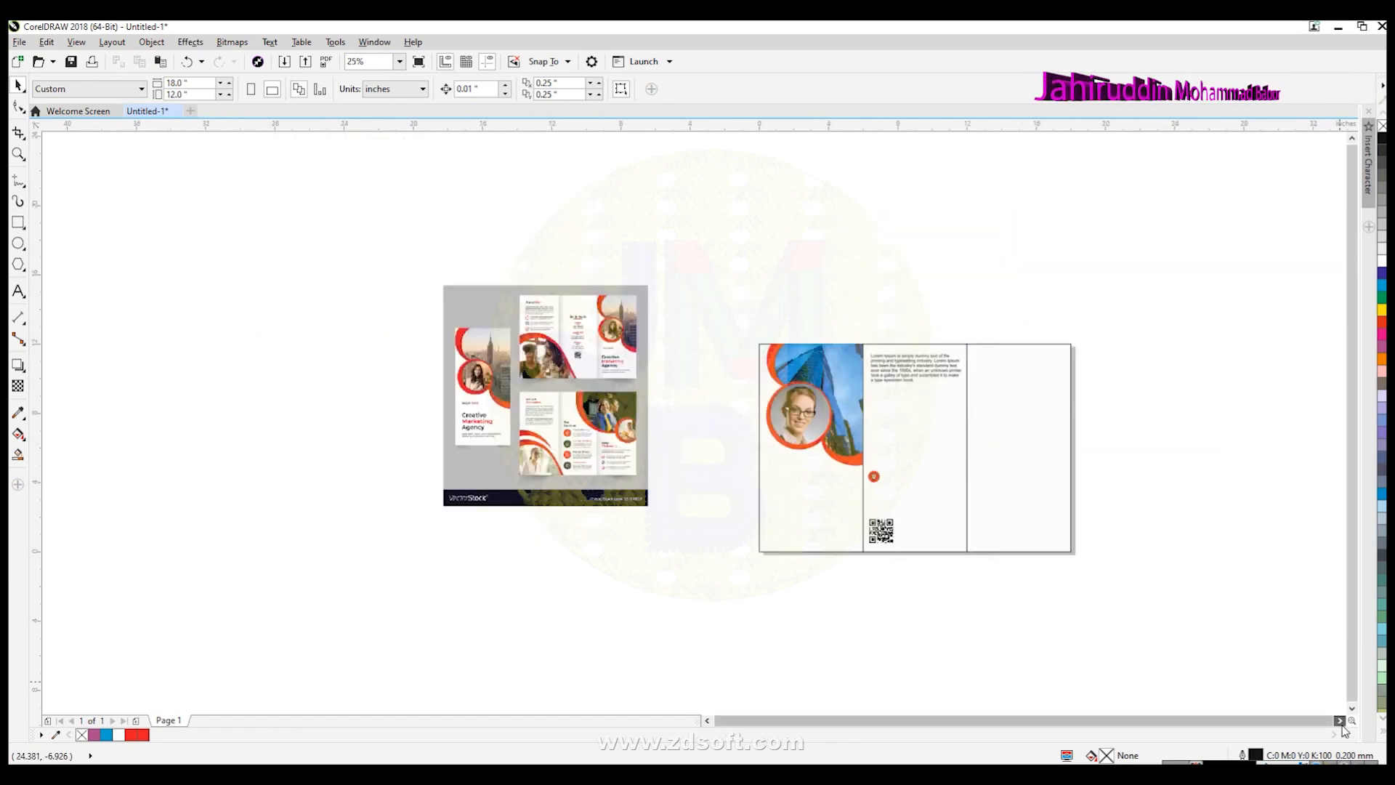
{"action": "left_click", "coordinate": [1340, 720]}
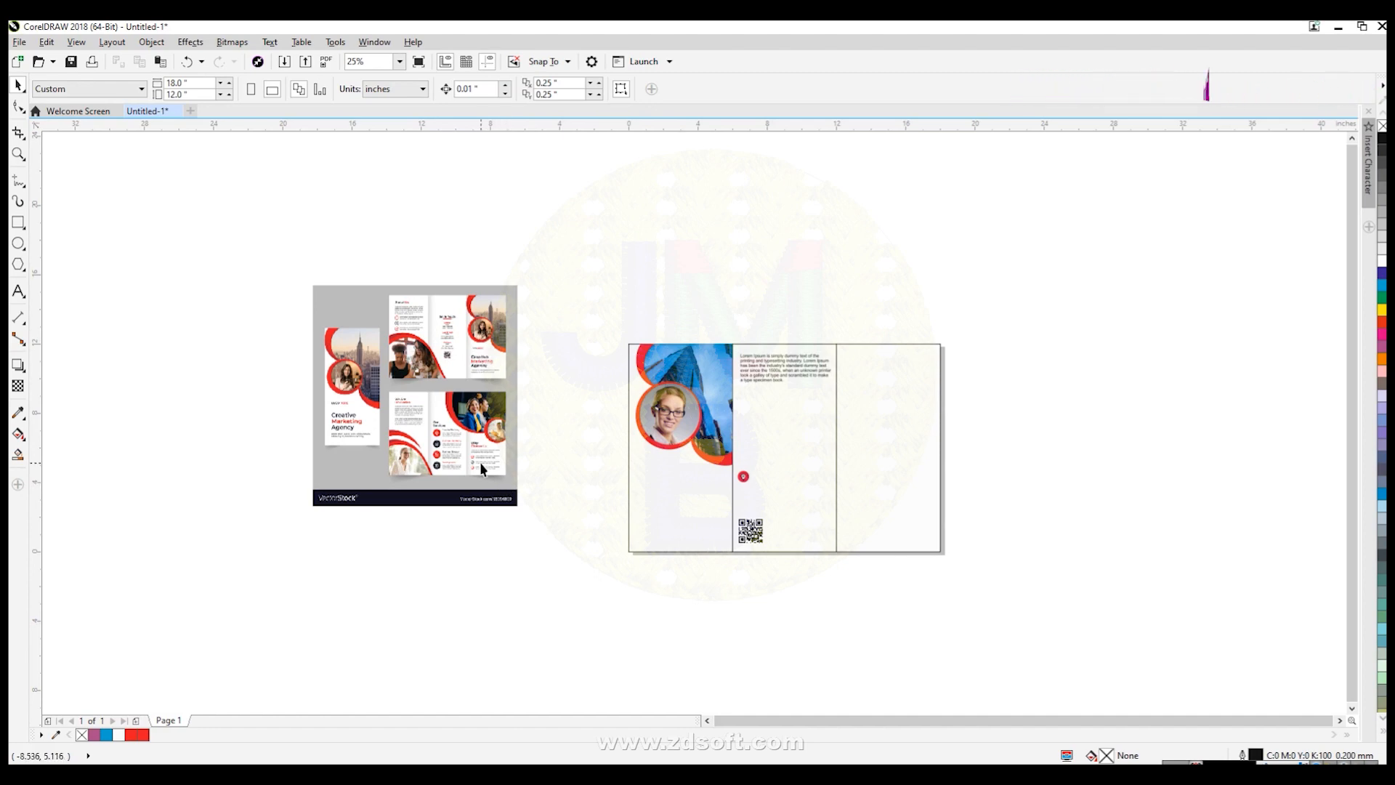
{"action": "scroll", "coordinate": [479, 456], "scroll_direction": "up", "scroll_amount": 1}
{"action": "left_click_drag", "start_coordinate": [32, 531], "coordinate": [988, 577]}
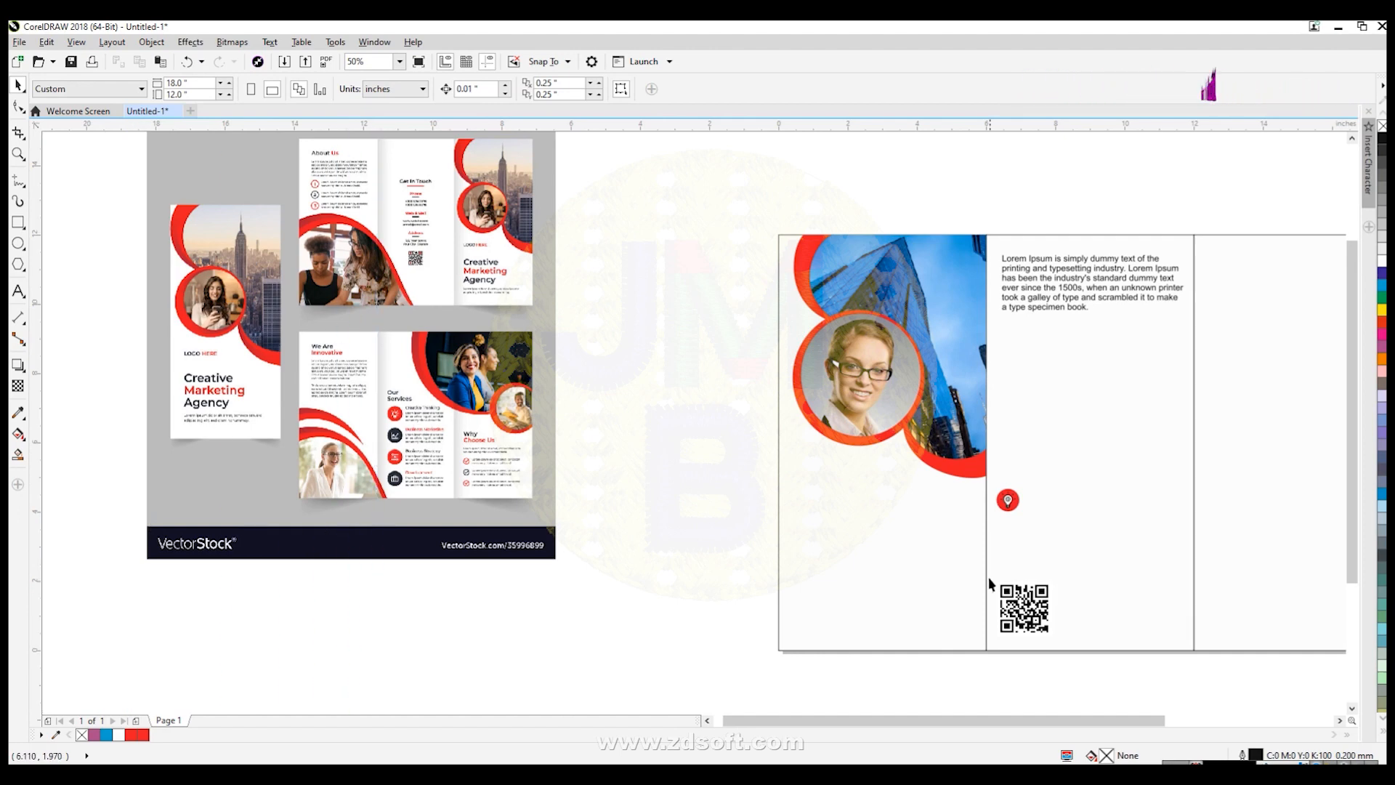
Select the three-panel fold group on the page.
{"action": "left_click", "coordinate": [1195, 581]}
{"action": "left_click", "coordinate": [1310, 703]}
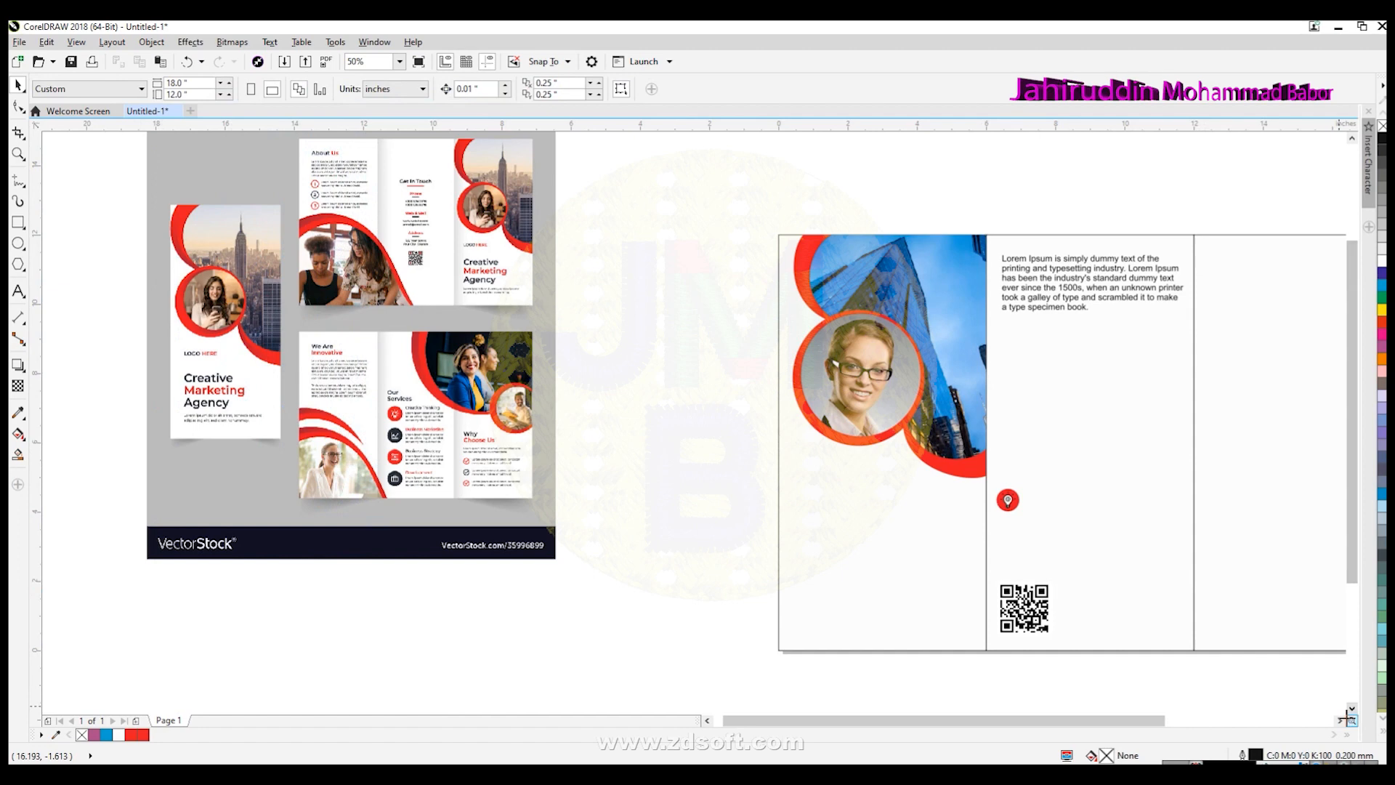
{"action": "left_click", "coordinate": [1339, 720]}
{"action": "left_click", "coordinate": [1340, 720]}
{"action": "left_click", "coordinate": [1340, 720]}
{"action": "left_click", "coordinate": [853, 569]}
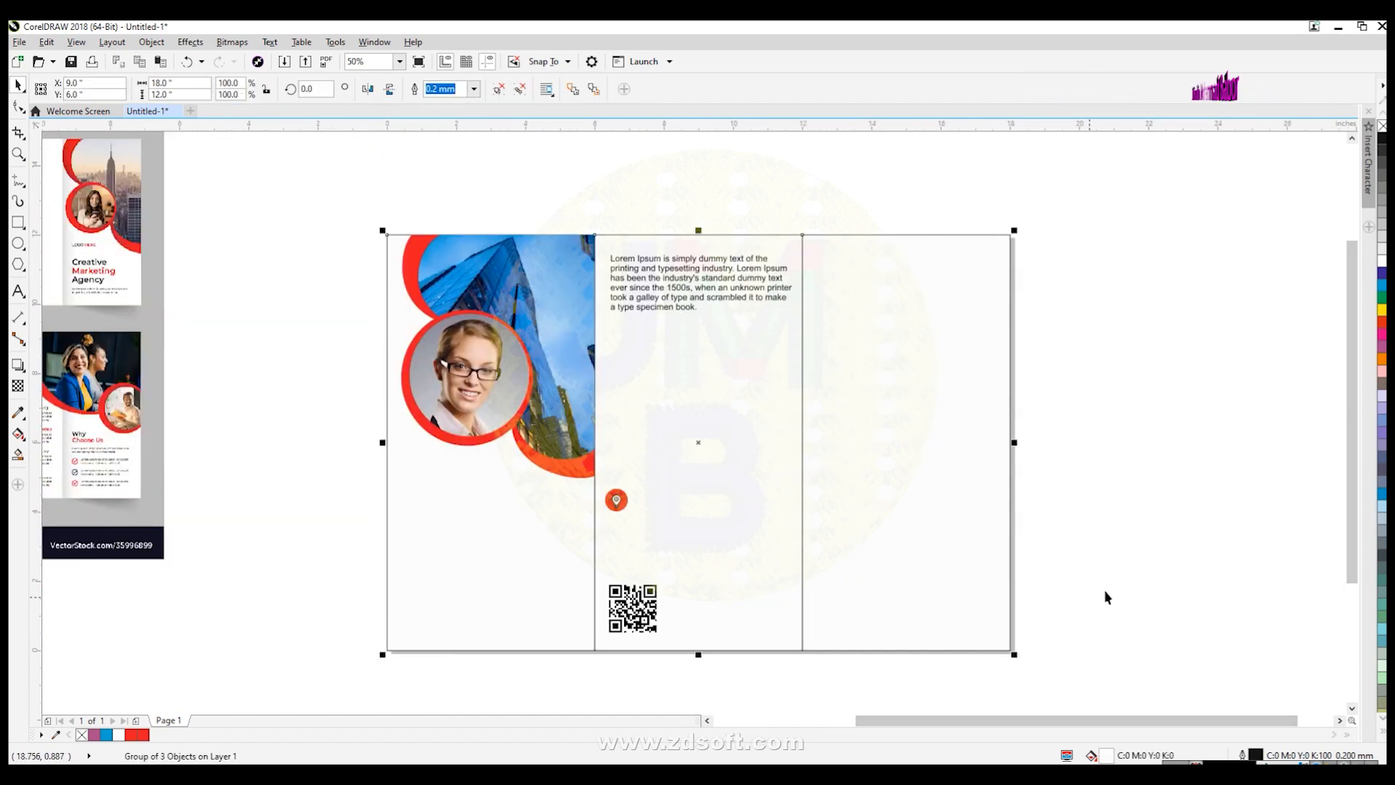
{"action": "left_click_drag", "start_coordinate": [913, 511], "coordinate": [792, 624]}
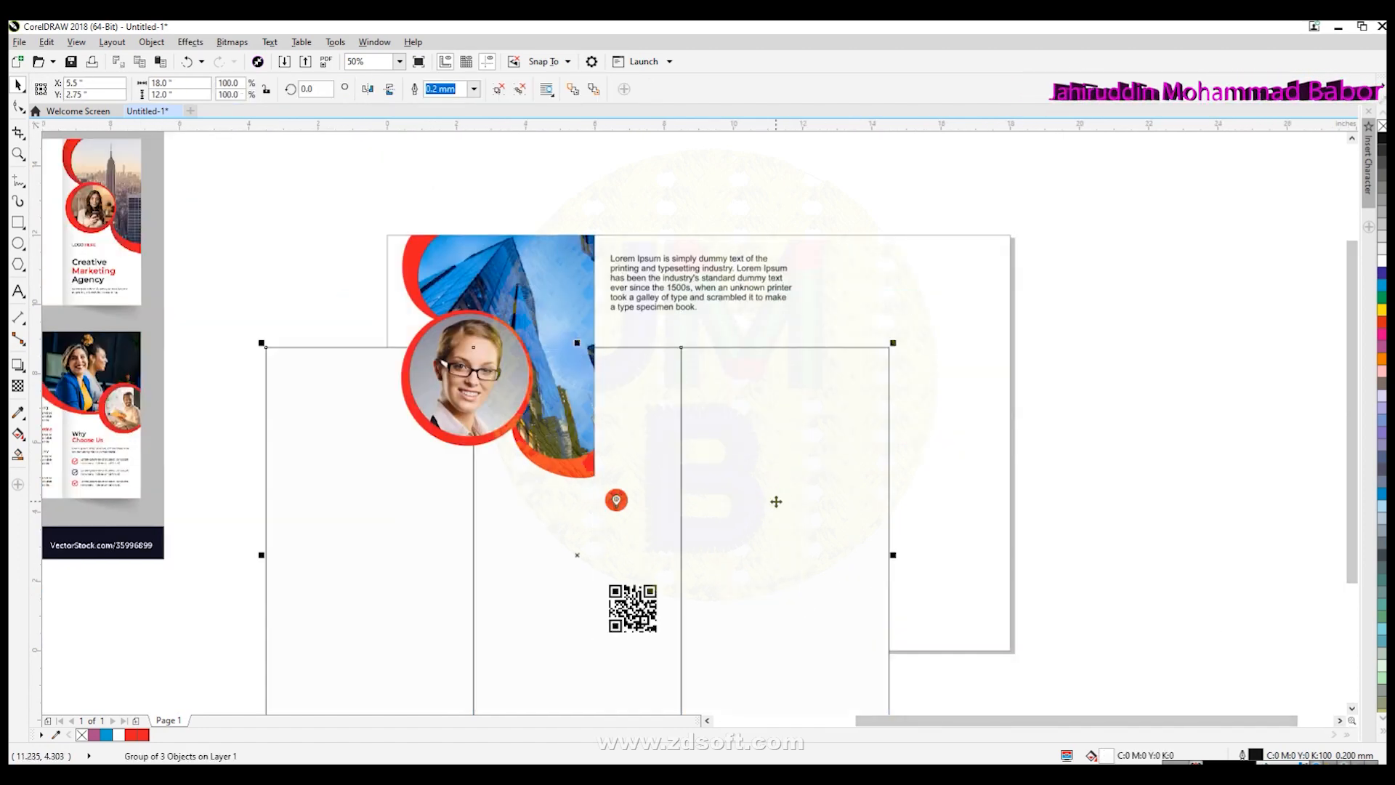
{"action": "key", "text": "p"}
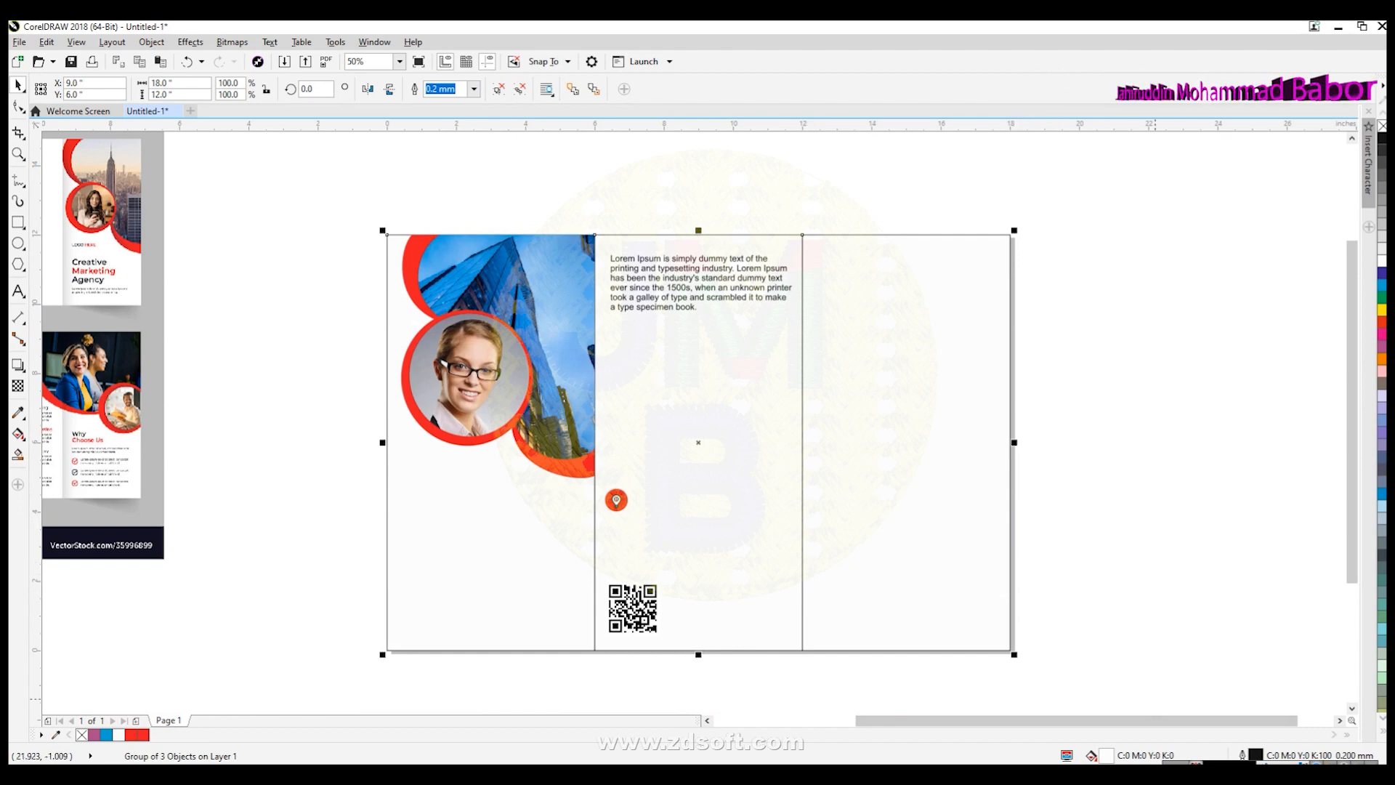
{"action": "mouse_move", "coordinate": [1189, 718]}
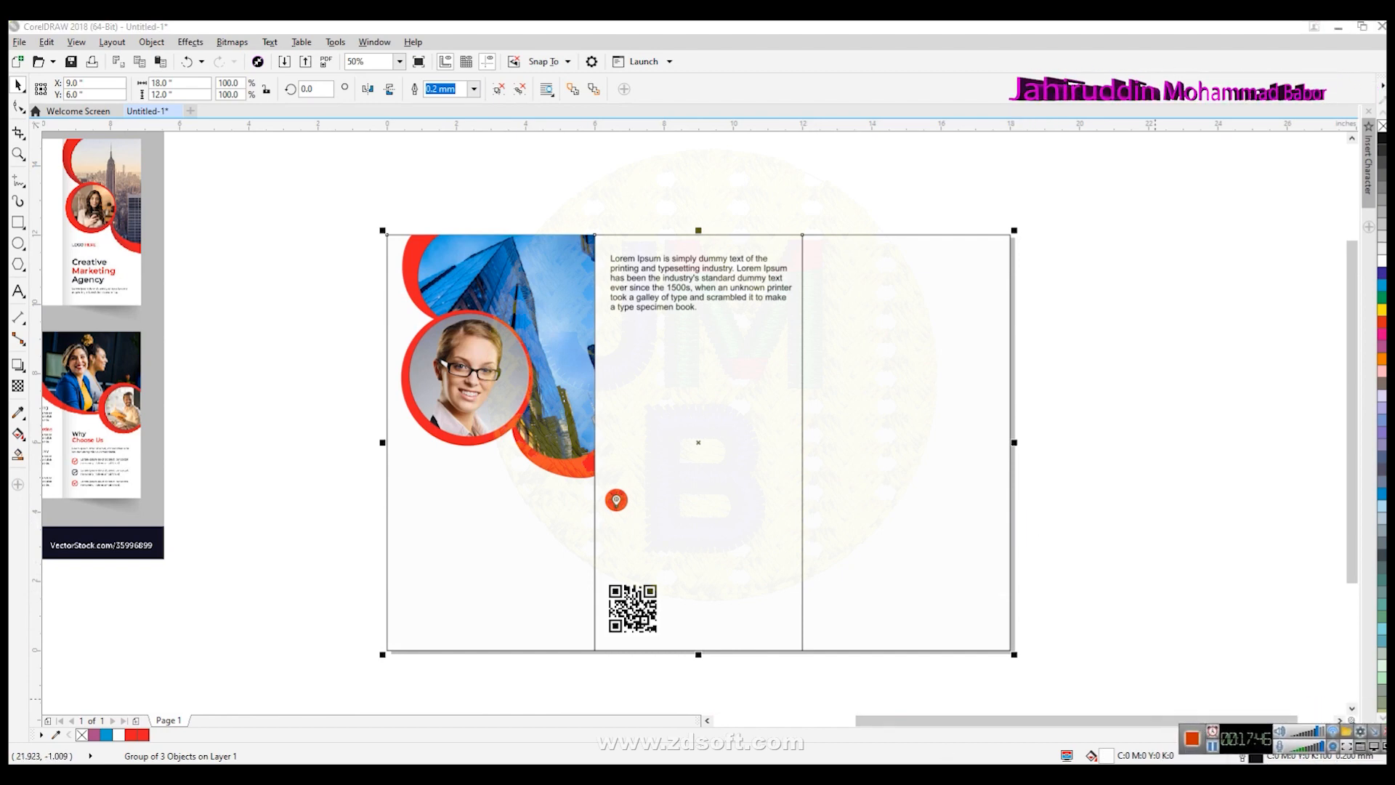
Use Insert Page After on the Page 1 tab to add a blank Page 2.
{"action": "right_click", "coordinate": [174, 724]}
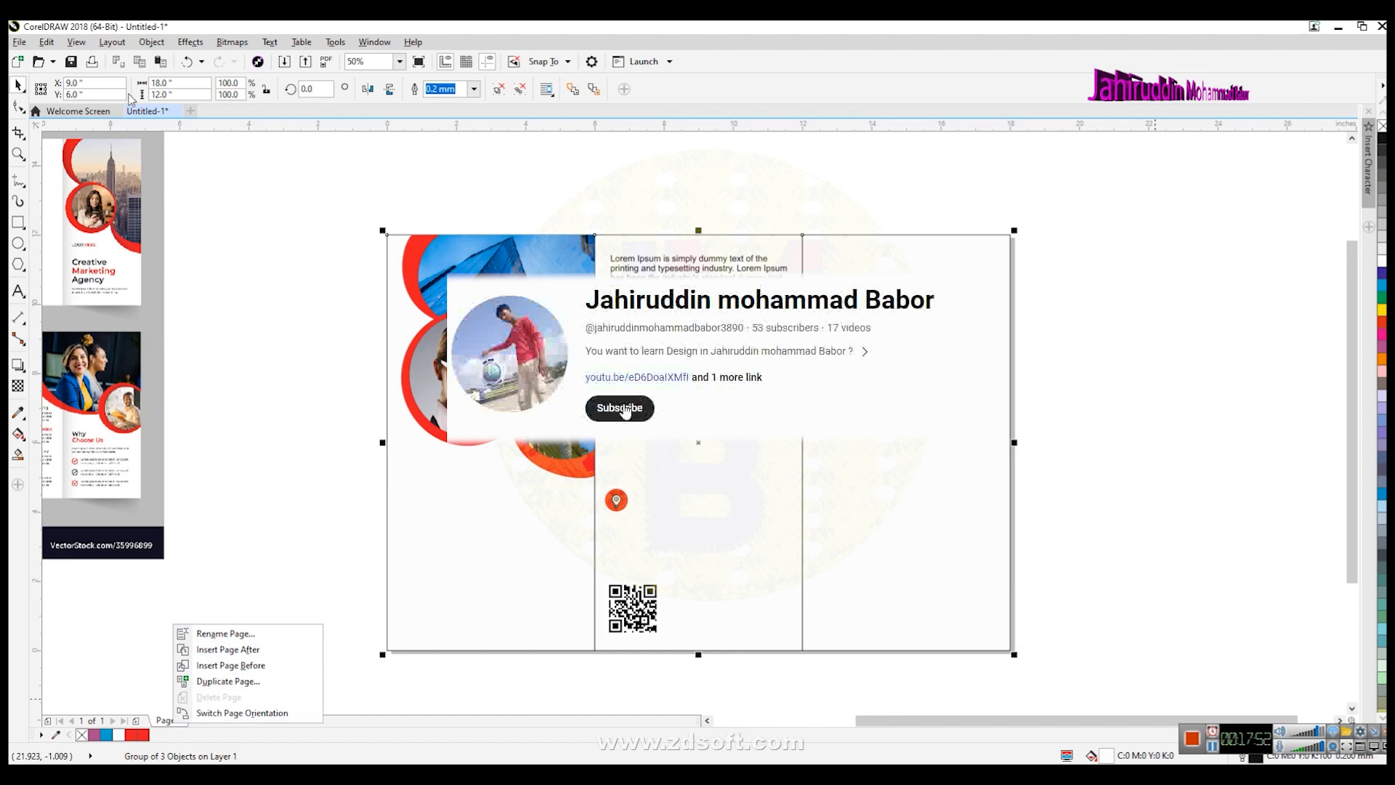
{"action": "left_click", "coordinate": [113, 43]}
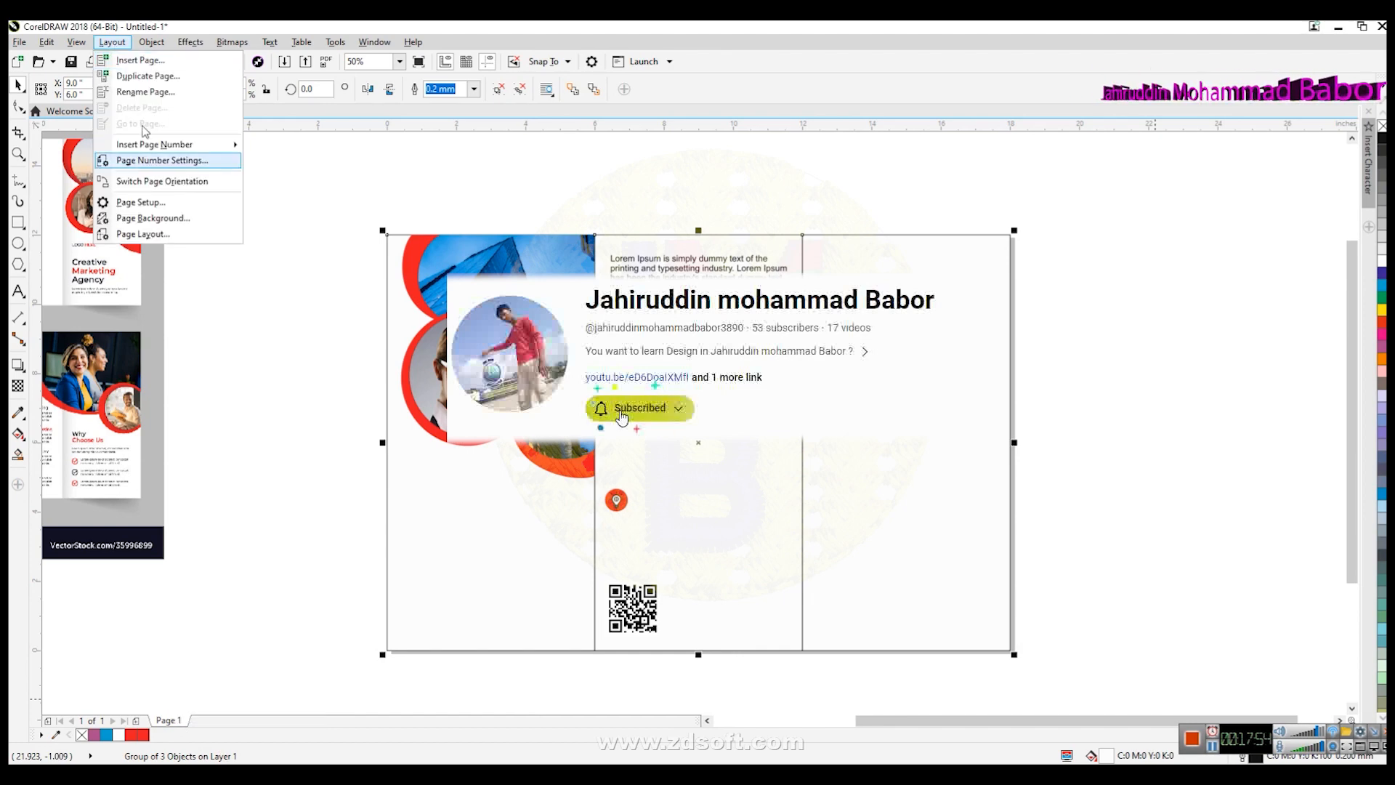
{"action": "left_click", "coordinate": [173, 722]}
{"action": "right_click", "coordinate": [172, 722]}
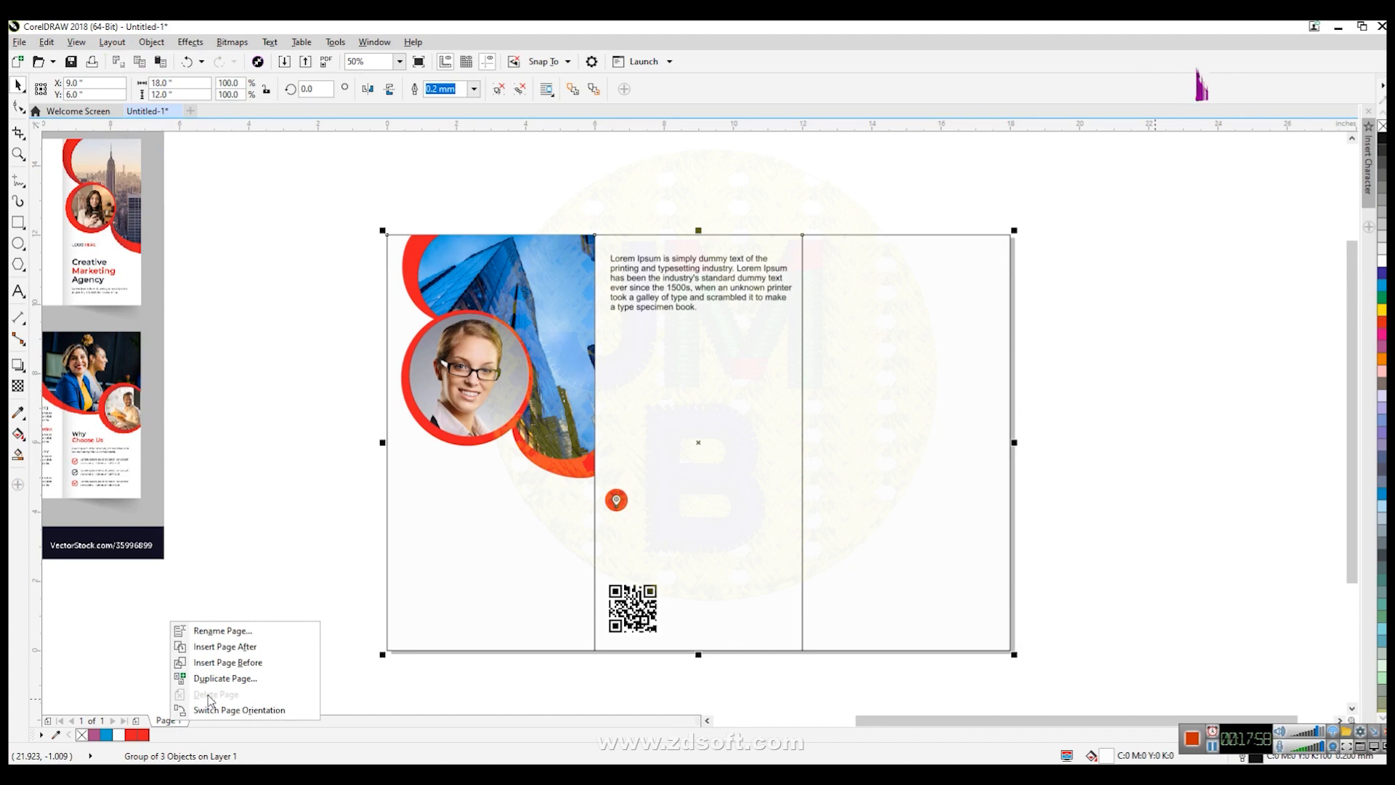
{"action": "left_click", "coordinate": [218, 646]}
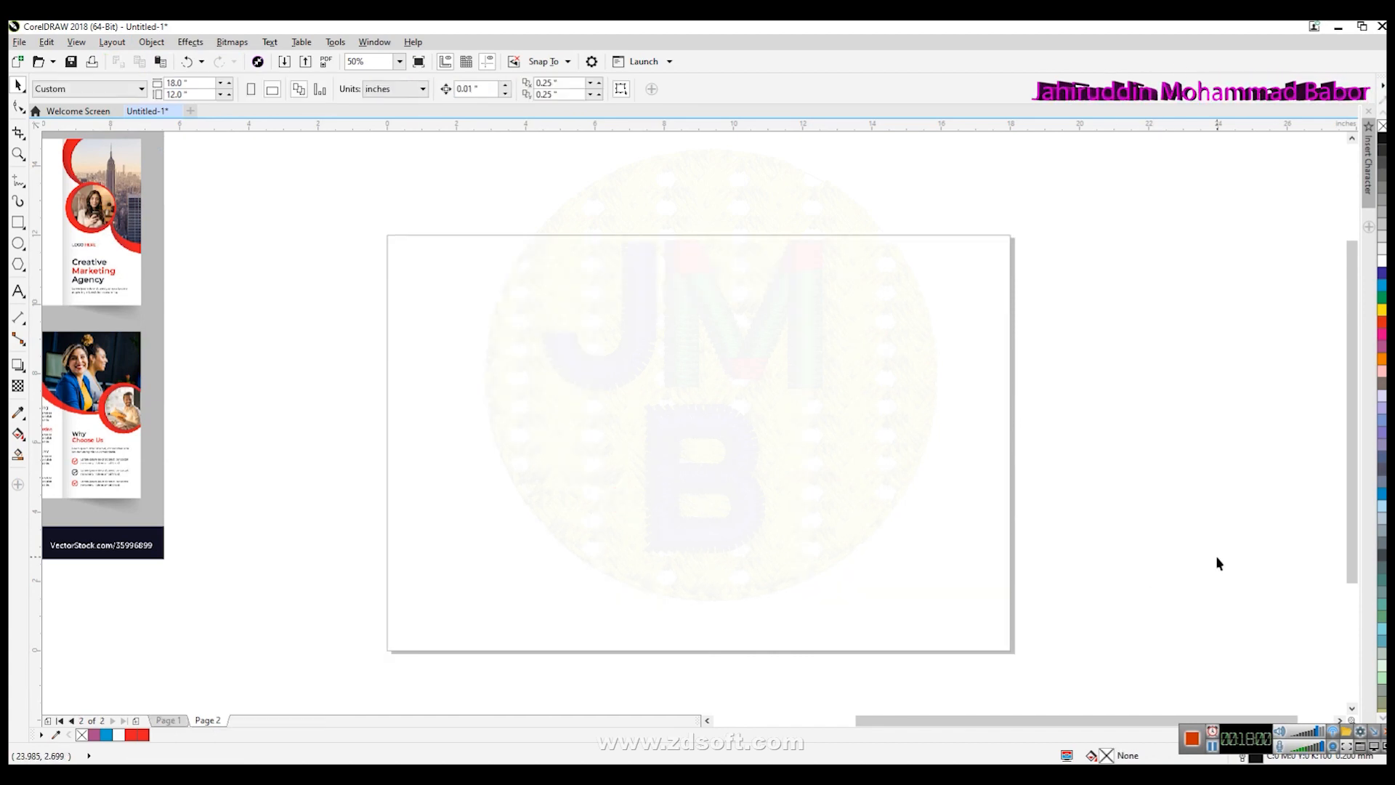
Paste the three-panel fold group onto Page 2 and compare it with Page 1.
{"action": "key", "text": "ctrl+v"}
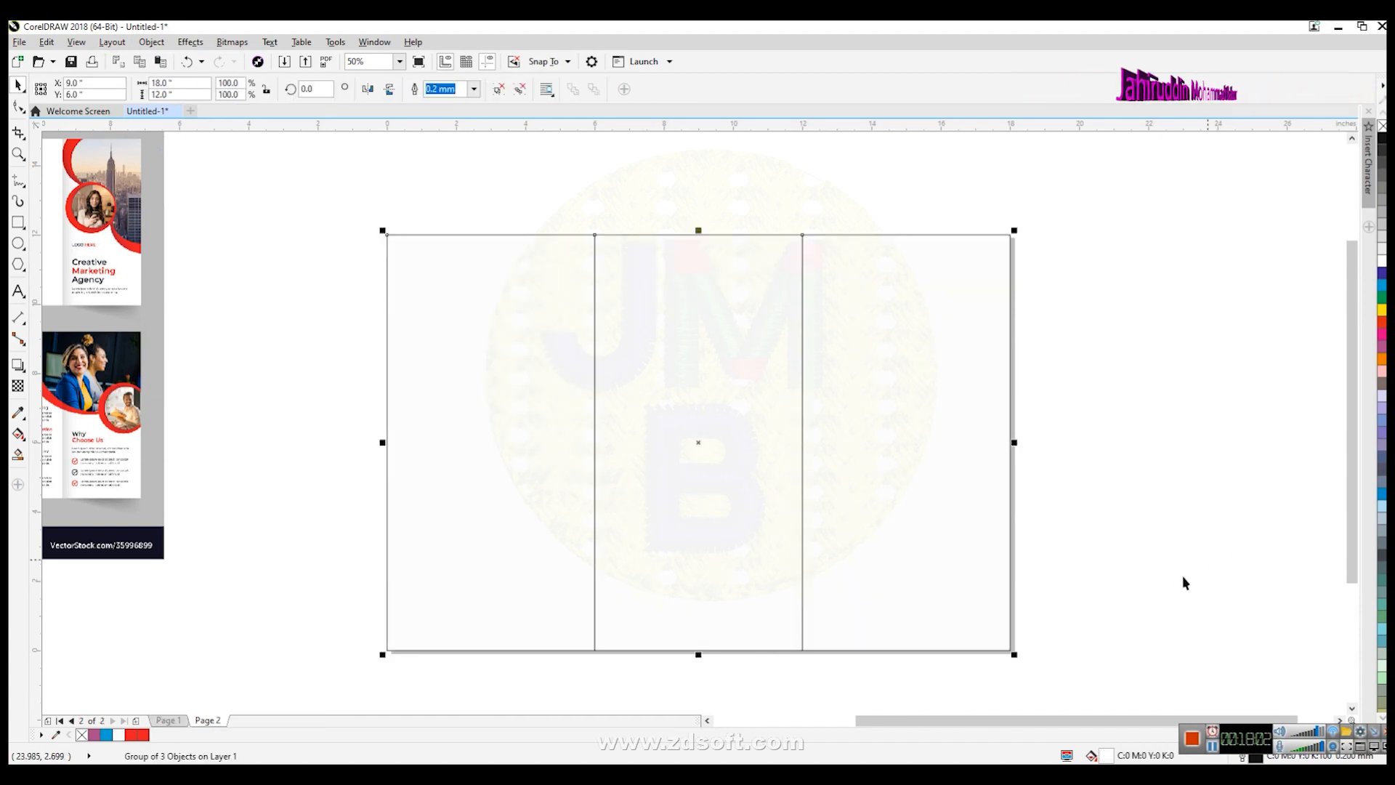
{"action": "left_click", "coordinate": [168, 720]}
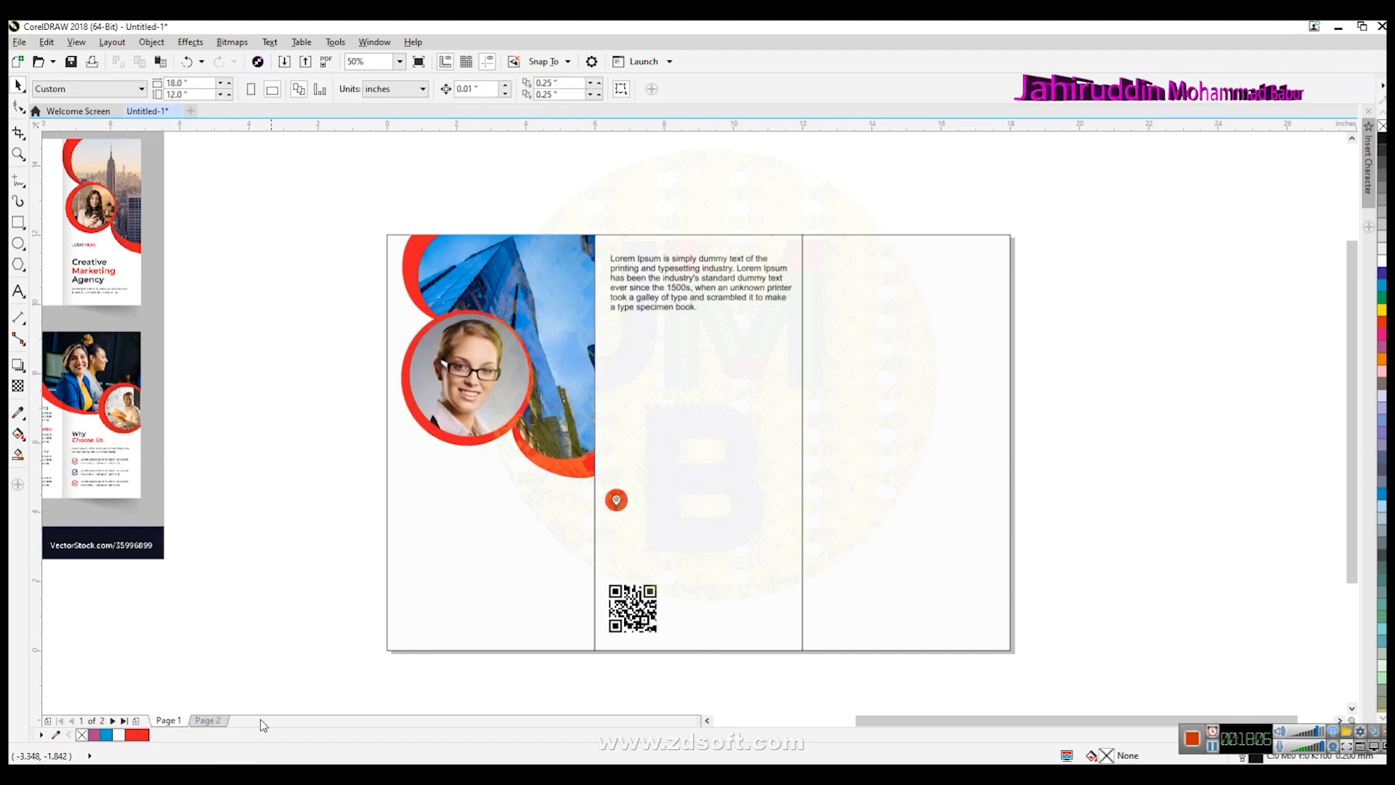
{"action": "left_click", "coordinate": [207, 721]}
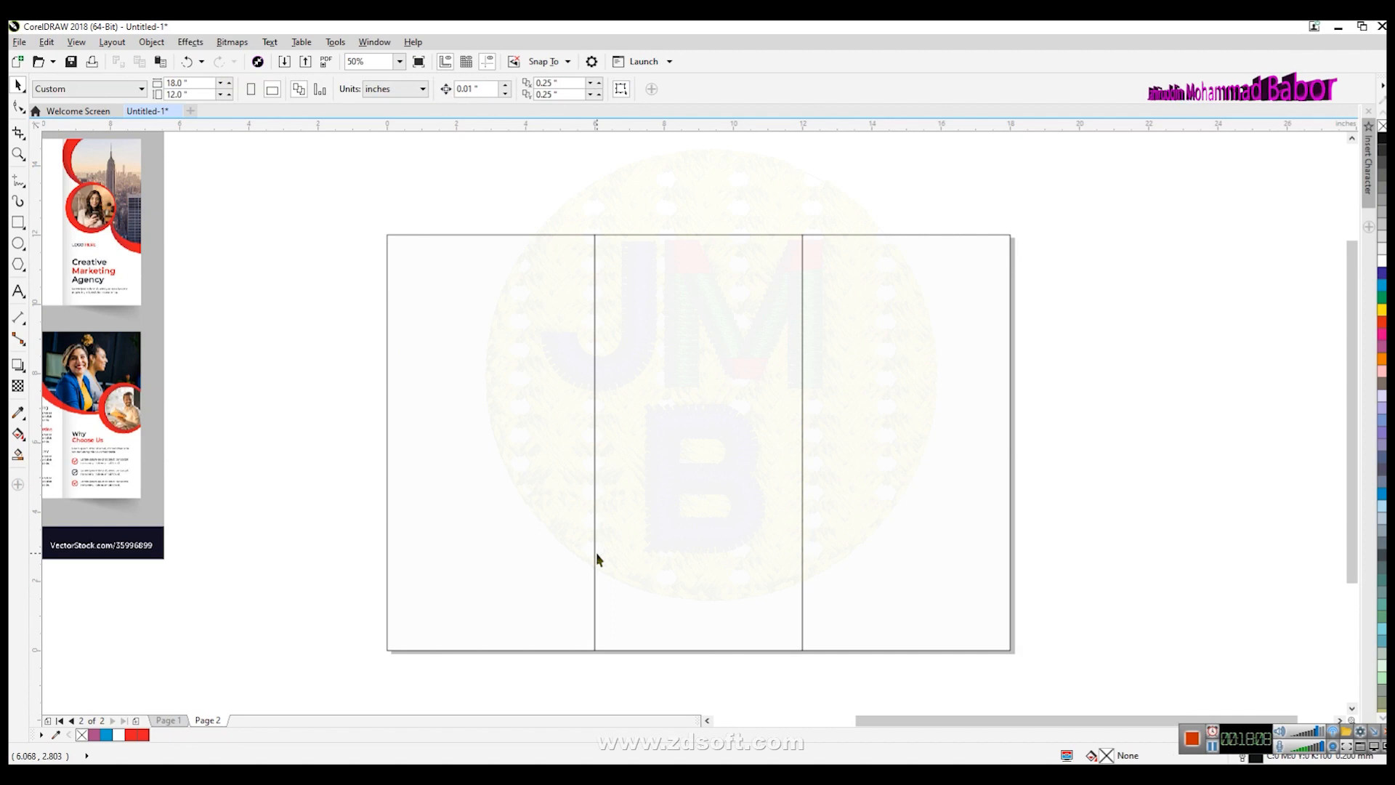
Add a vertical guideline at X 12.0 in along the second fold and check it on Page 1.
{"action": "left_click_drag", "start_coordinate": [34, 654], "coordinate": [802, 651]}
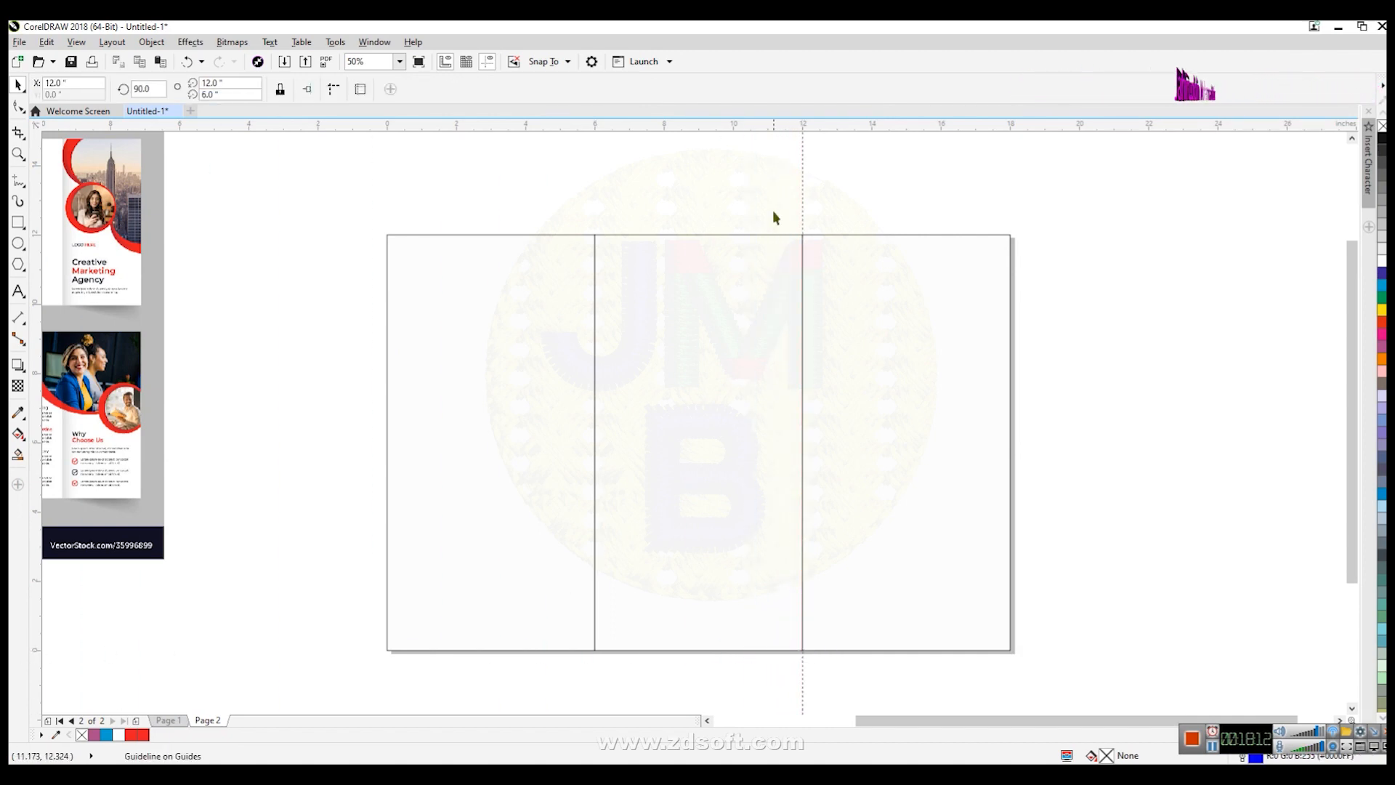
{"action": "left_click", "coordinate": [166, 720]}
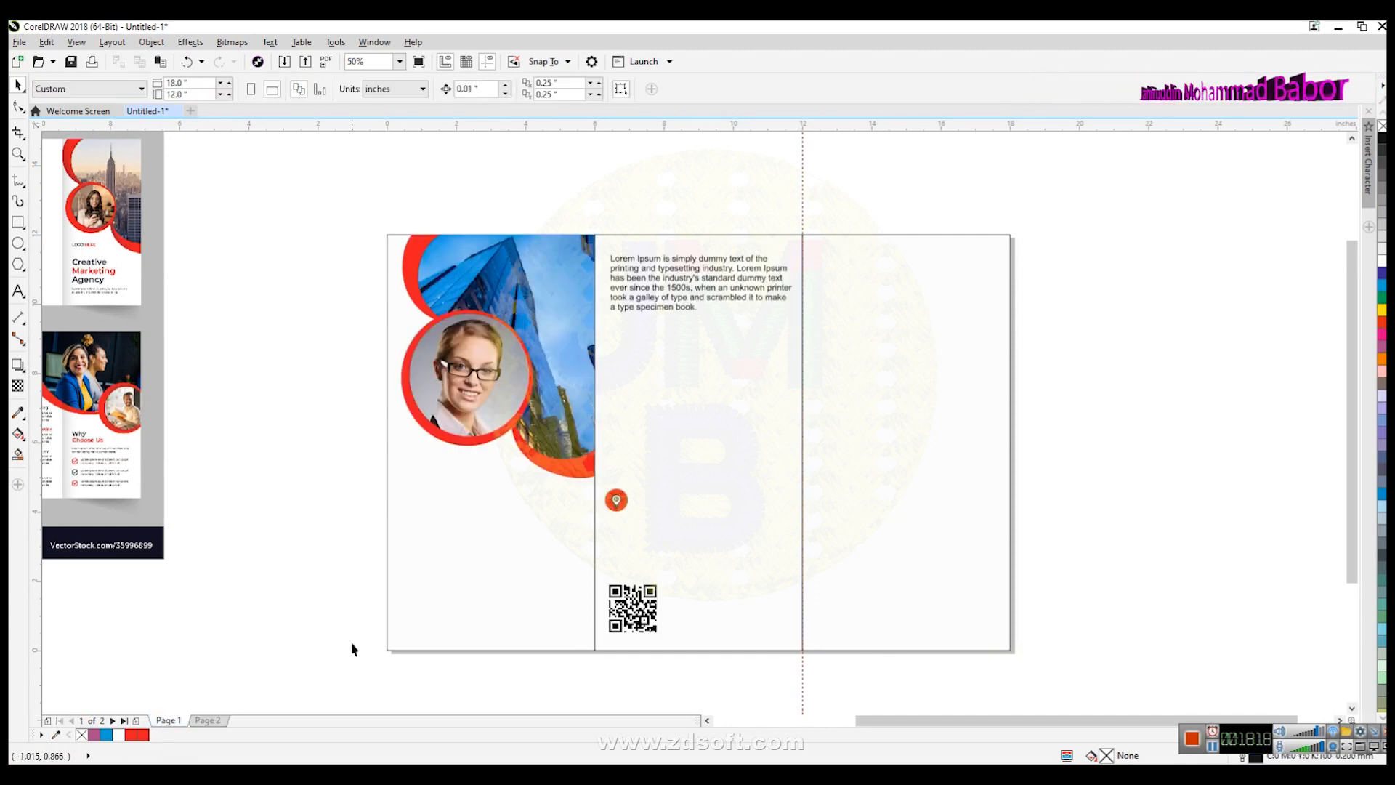
{"action": "left_click", "coordinate": [208, 721]}
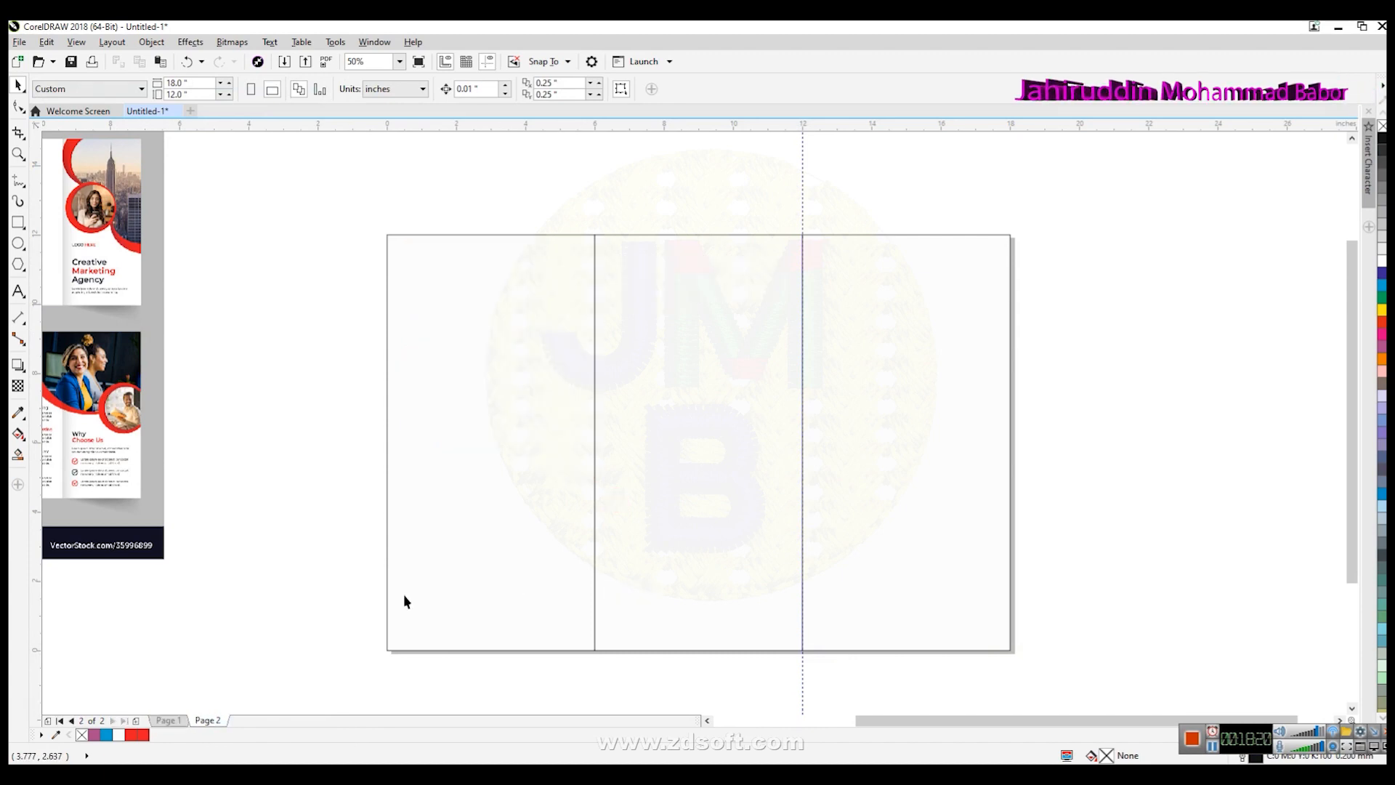
Review the reference brochure images and Page 1's design, then return to the empty Page 2.
{"action": "left_click", "coordinate": [706, 721]}
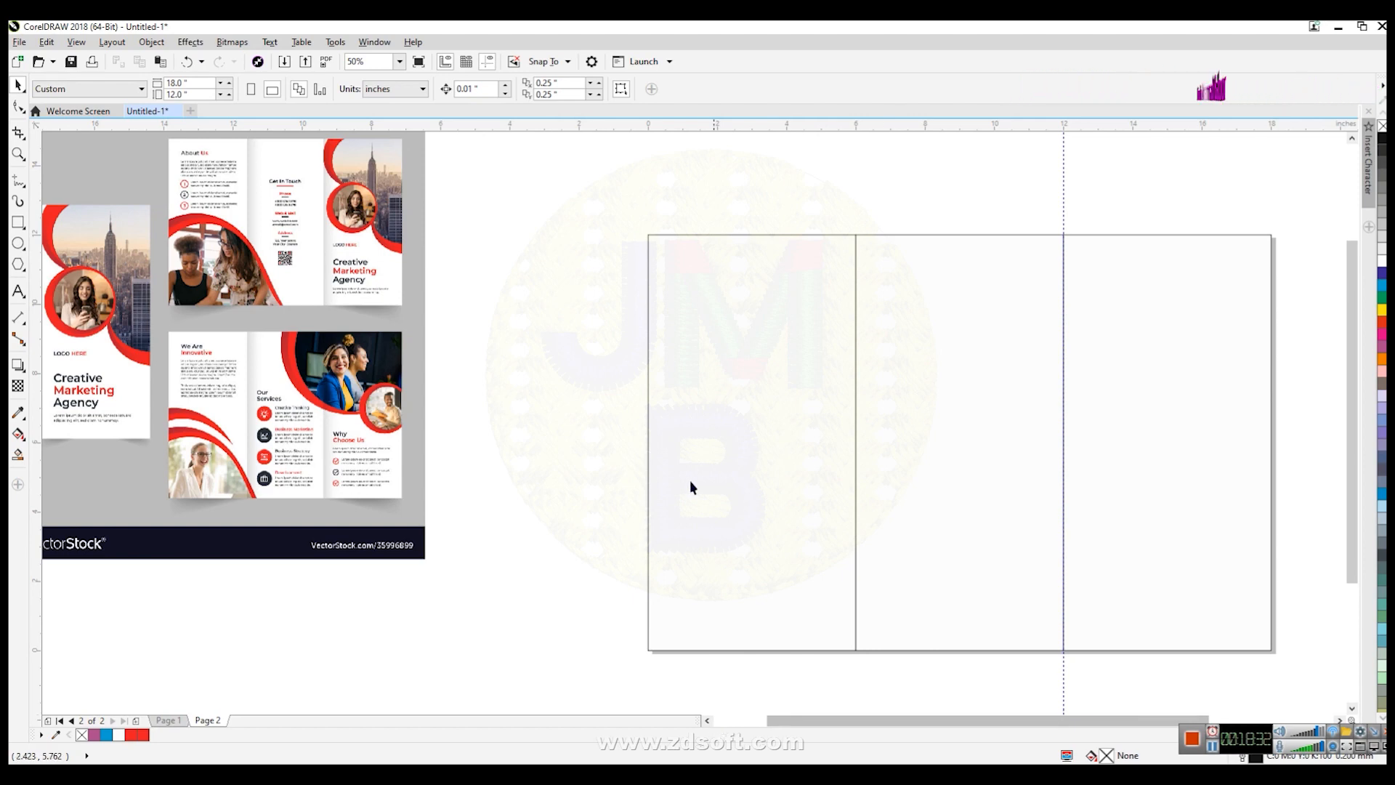
{"action": "left_click", "coordinate": [174, 724]}
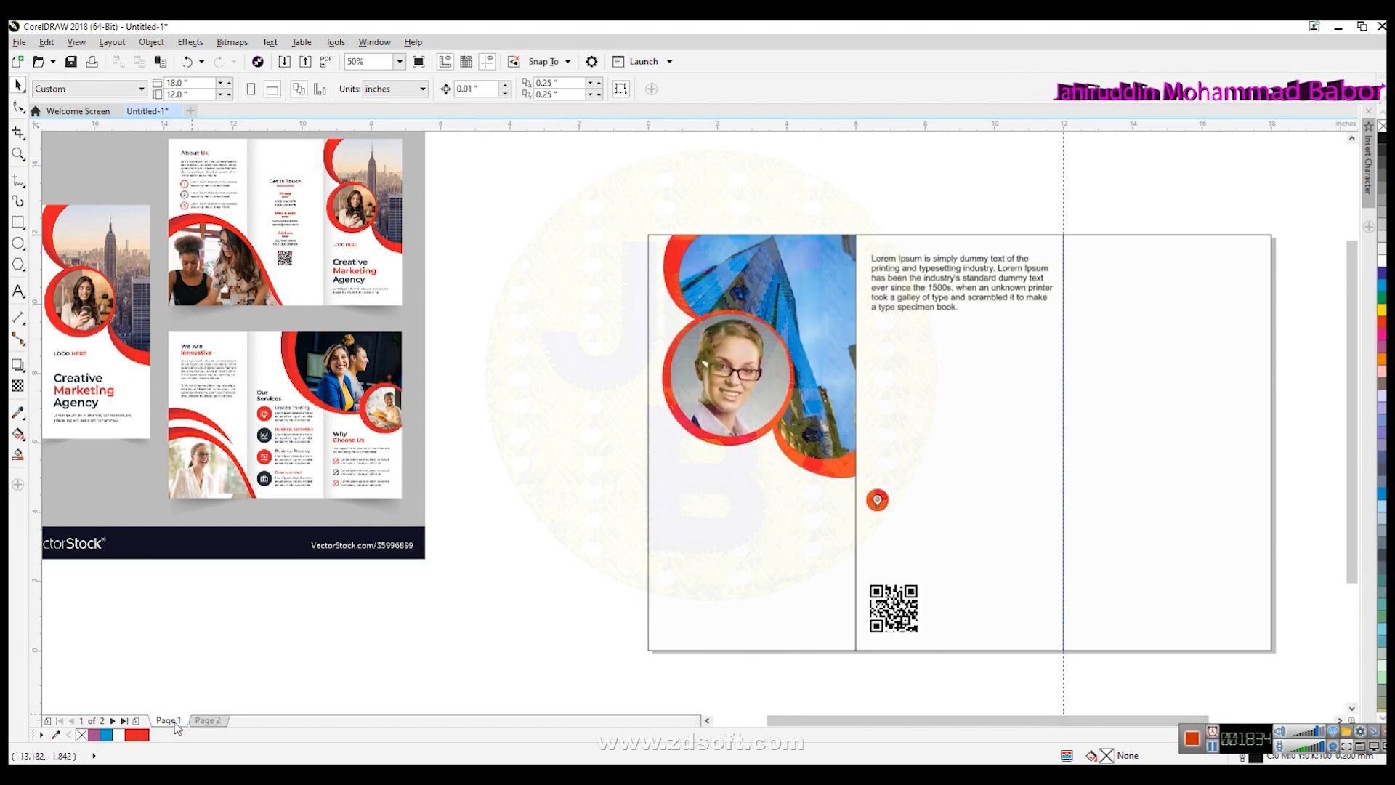
{"action": "left_click", "coordinate": [221, 724]}
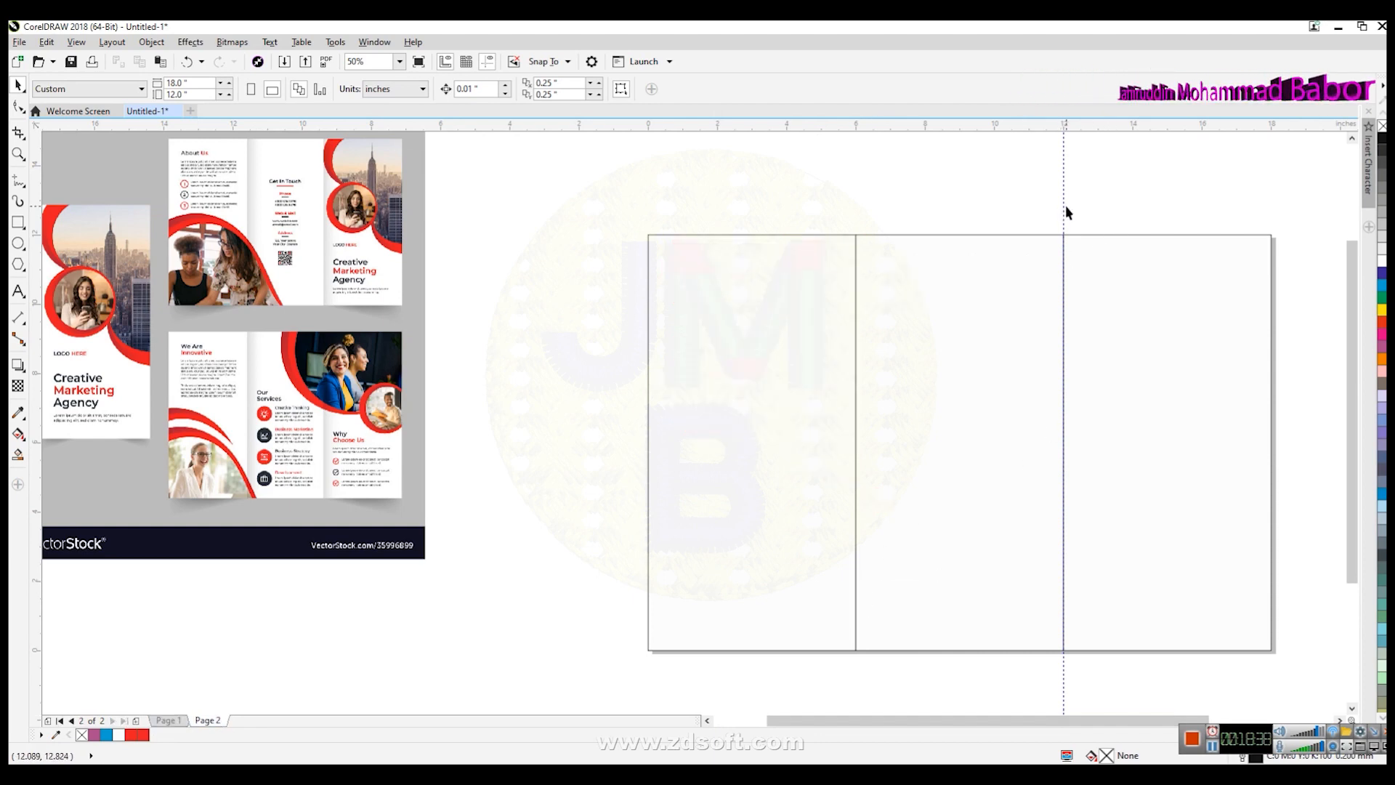
{"action": "left_click", "coordinate": [169, 720]}
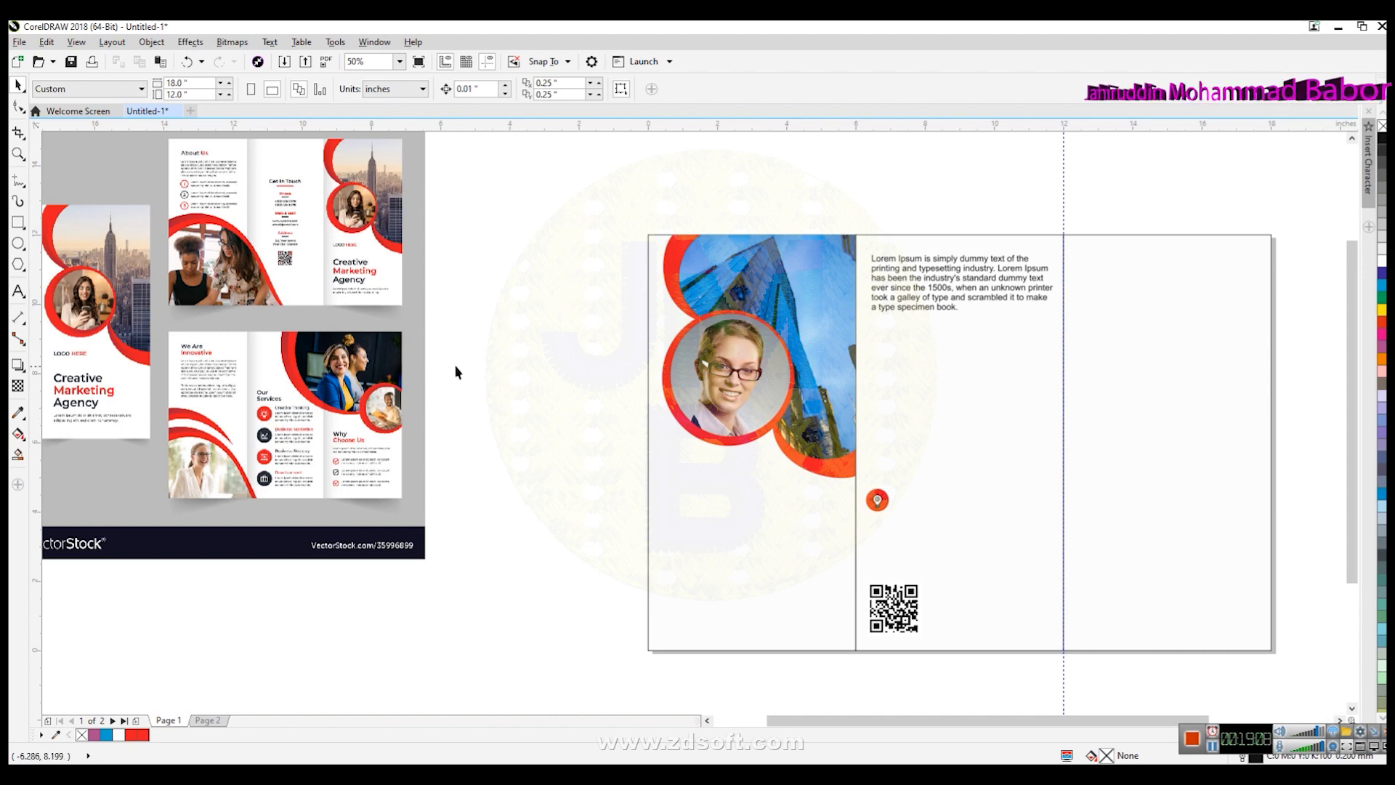
{"action": "left_click", "coordinate": [216, 723]}
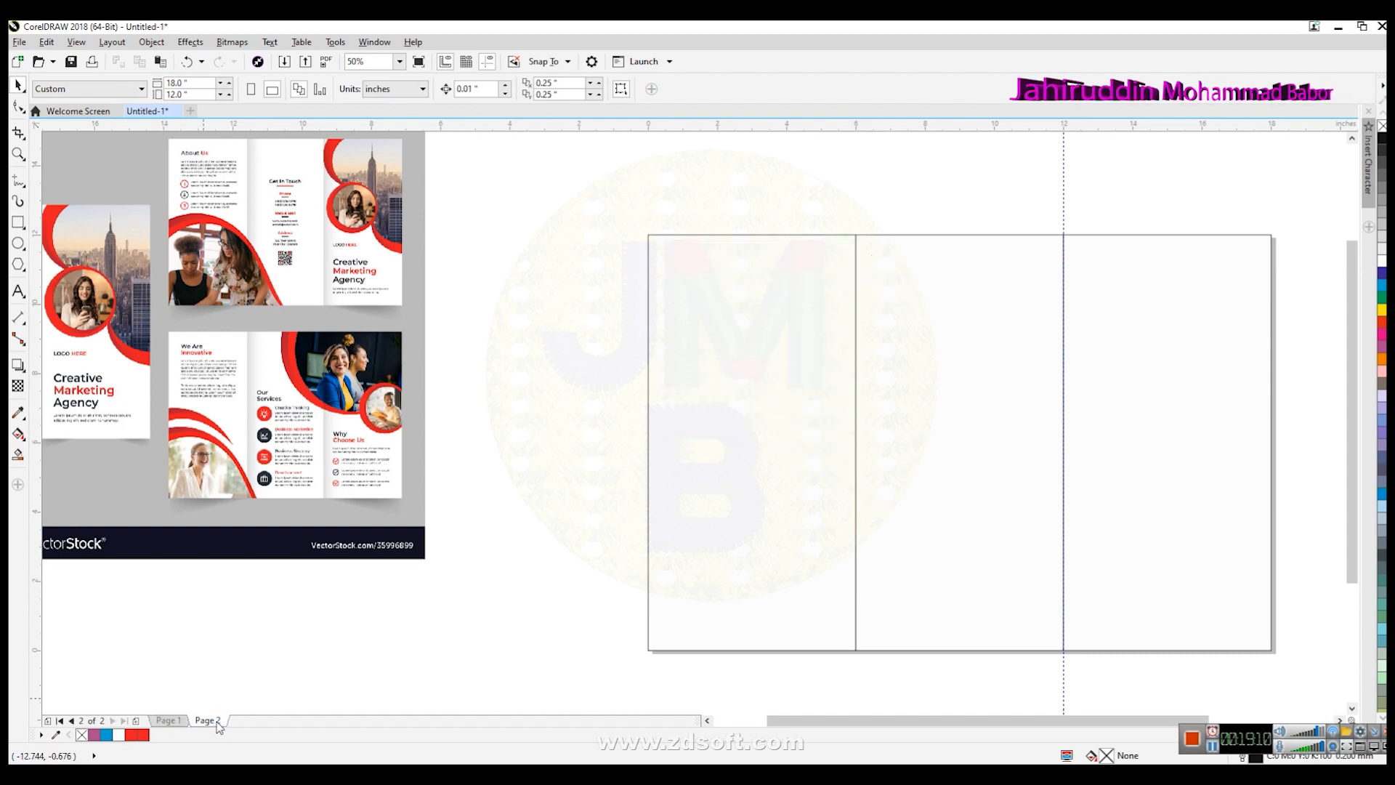
Return to Page 1, zoom around the reference image, and select the three-panel fold group.
{"action": "left_click", "coordinate": [173, 719]}
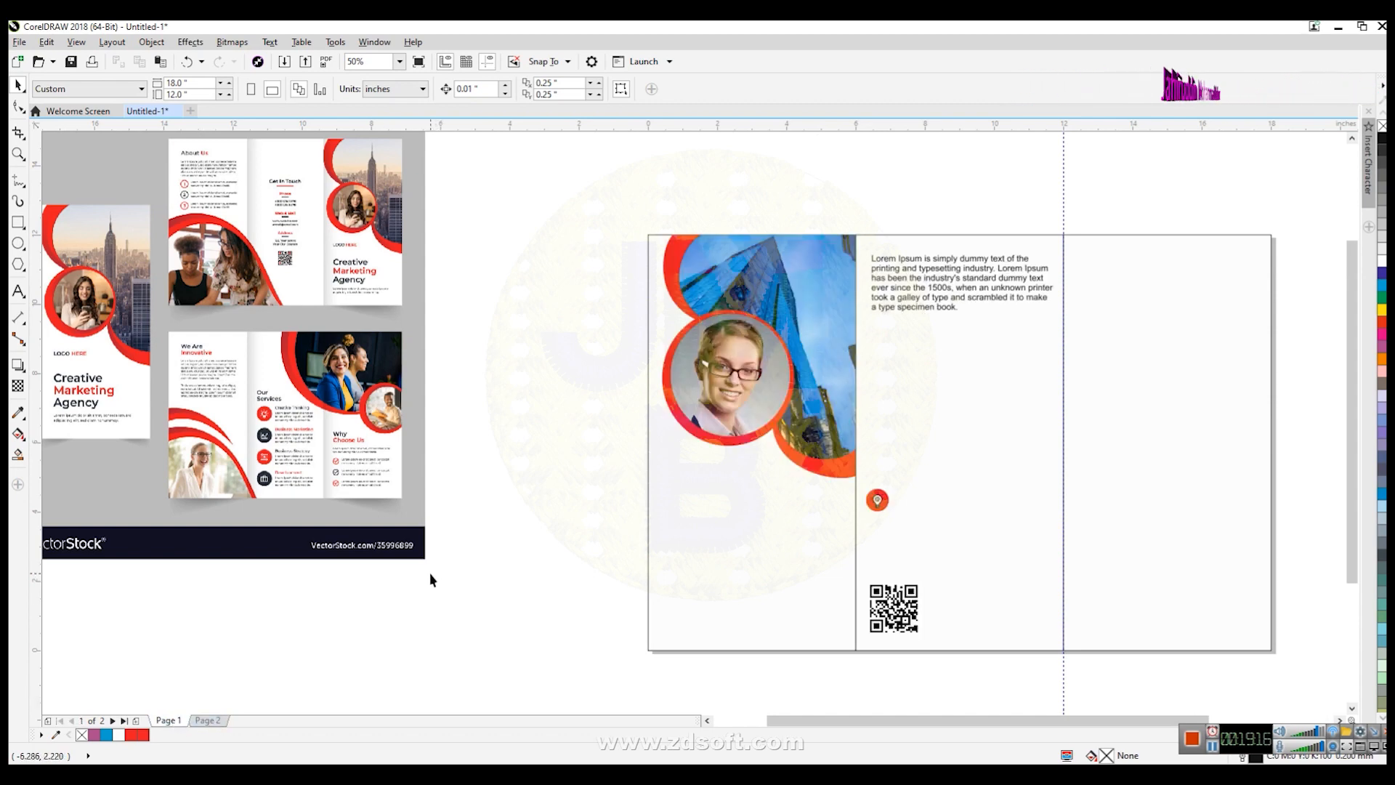
{"action": "scroll", "coordinate": [162, 199], "scroll_direction": "up", "scroll_amount": 3}
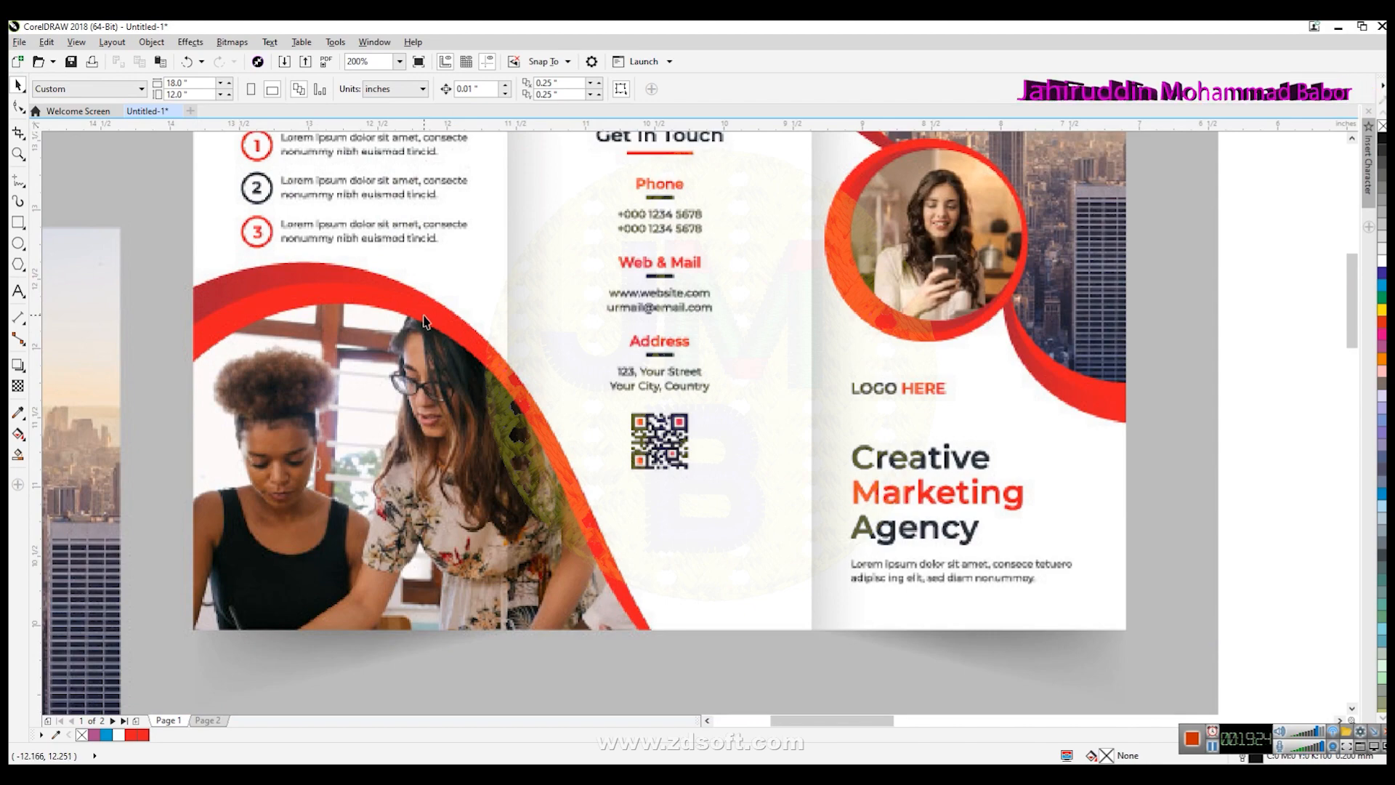
{"action": "scroll", "coordinate": [630, 381], "scroll_direction": "down", "scroll_amount": 1}
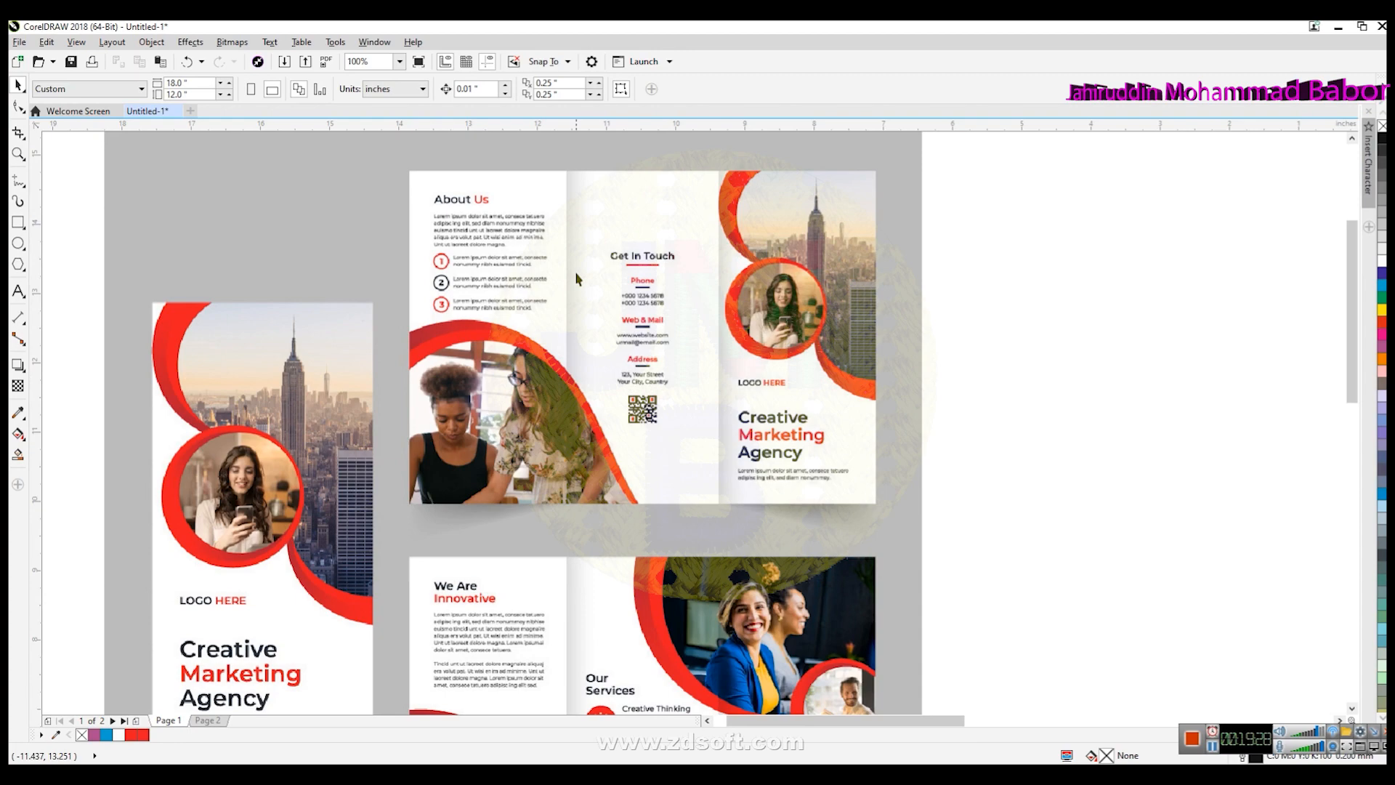
{"action": "scroll", "coordinate": [577, 268], "scroll_direction": "up", "scroll_amount": 1}
{"action": "scroll", "coordinate": [578, 264], "scroll_direction": "down", "scroll_amount": 2}
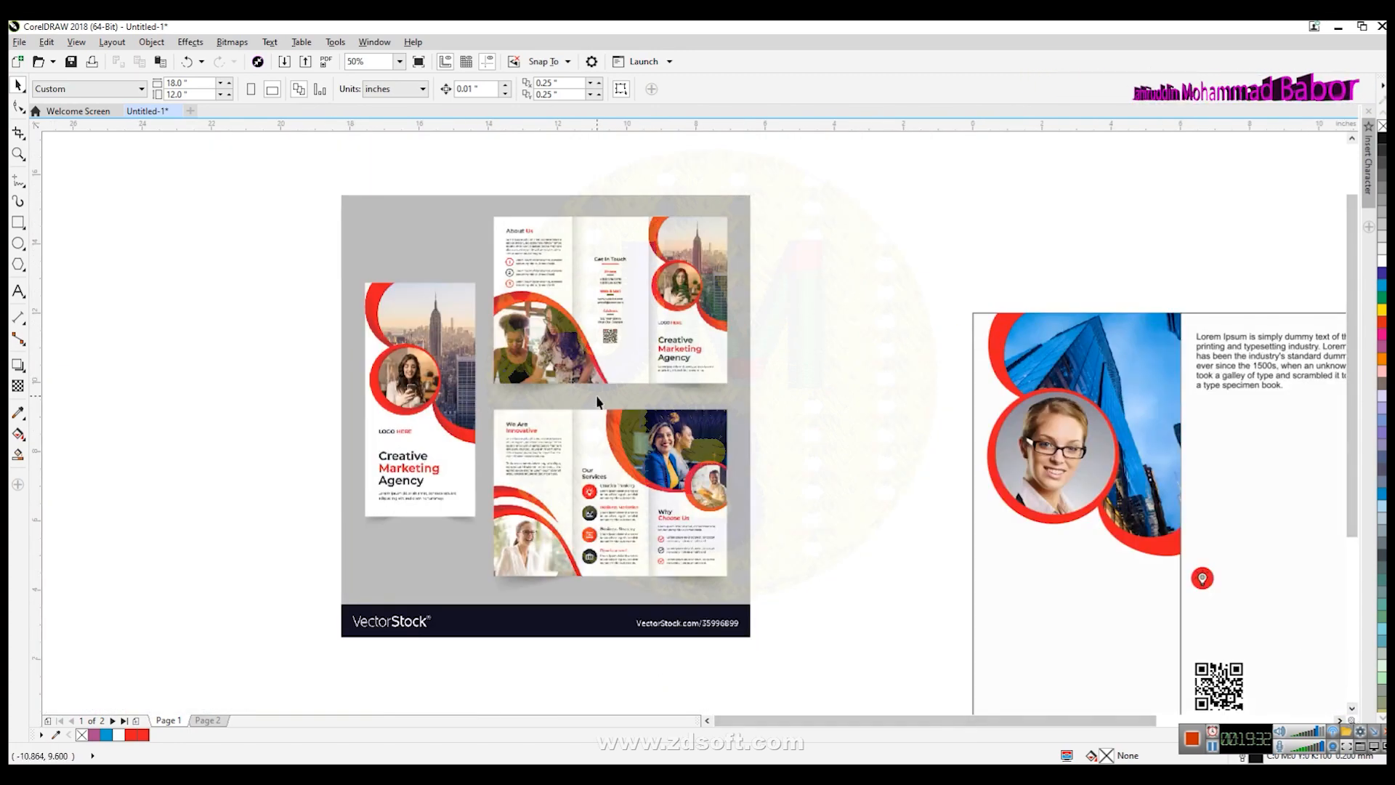
{"action": "scroll", "coordinate": [799, 581], "scroll_direction": "right", "scroll_amount": 3}
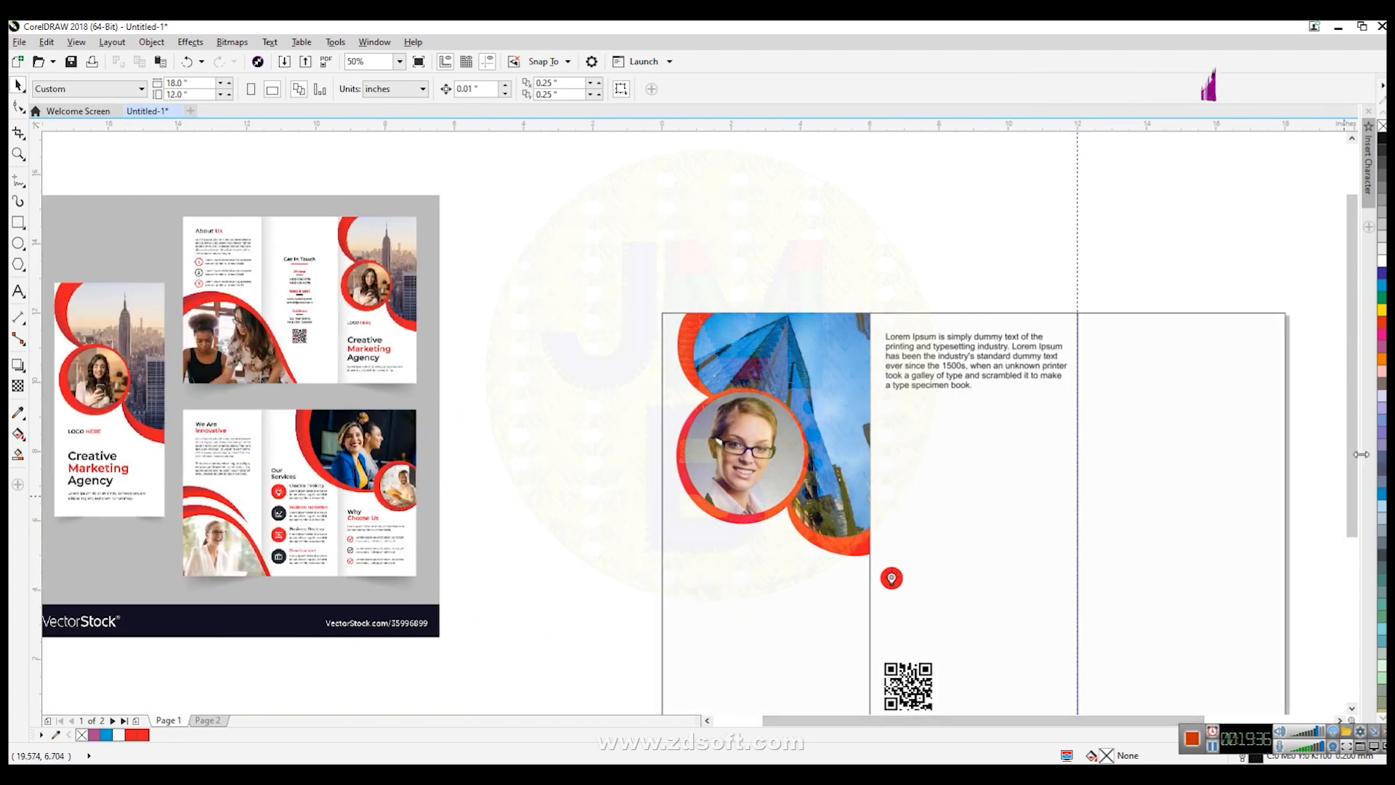
{"action": "left_click_drag", "start_coordinate": [1356, 465], "coordinate": [1356, 523]}
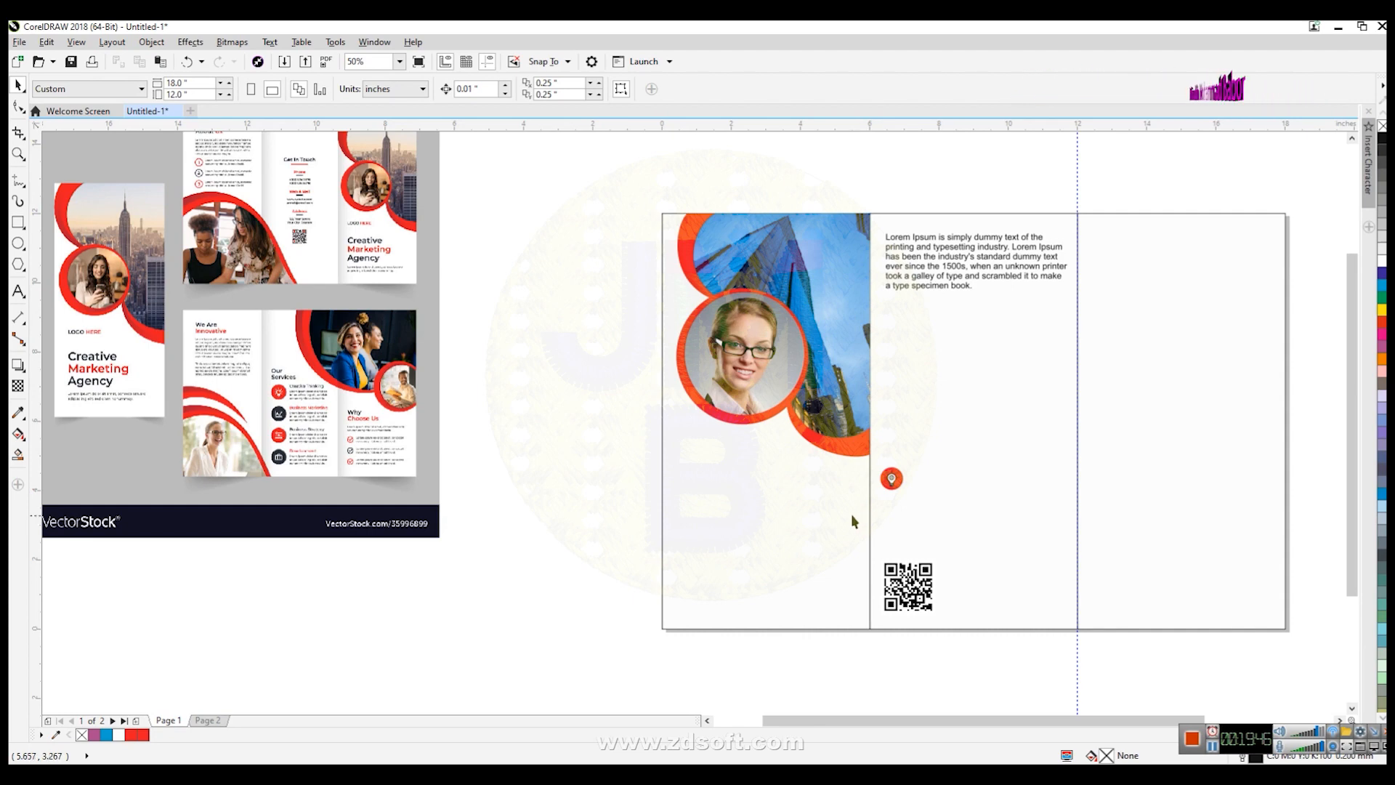
{"action": "left_click", "coordinate": [774, 557]}
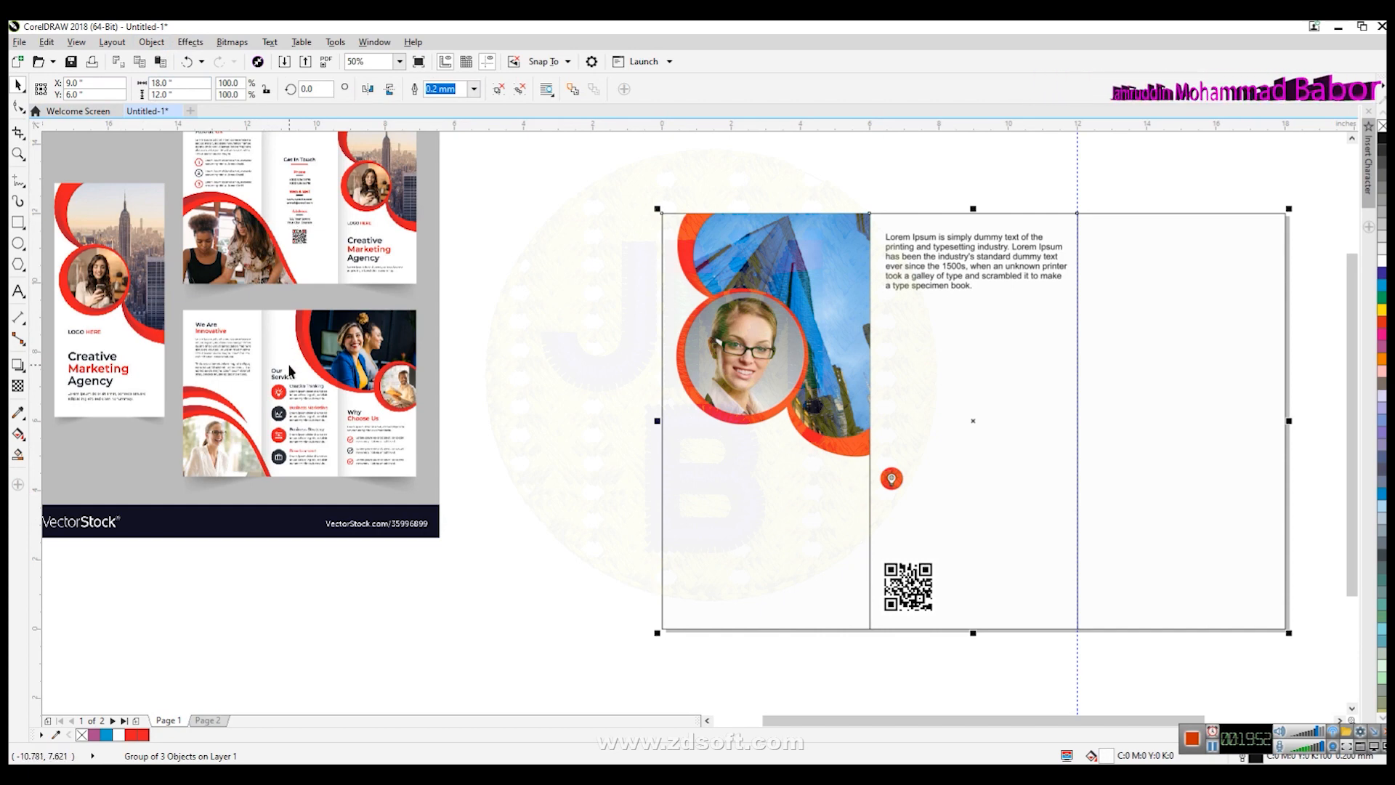
Ungroup the trifold into separate panel rectangles, keeping the left panel in place.
{"action": "left_click", "coordinate": [152, 42]}
{"action": "mouse_move", "coordinate": [296, 321]}
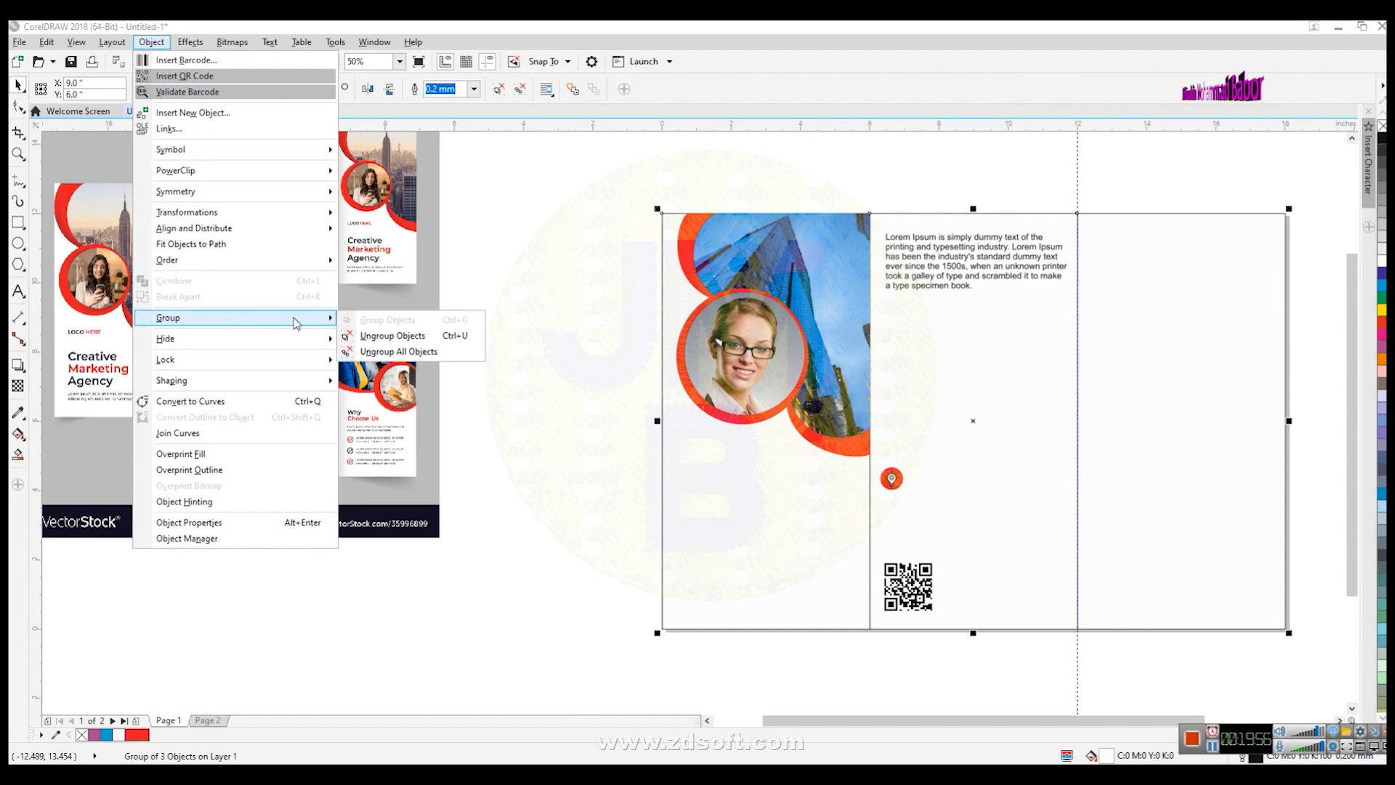
{"action": "left_click", "coordinate": [445, 342]}
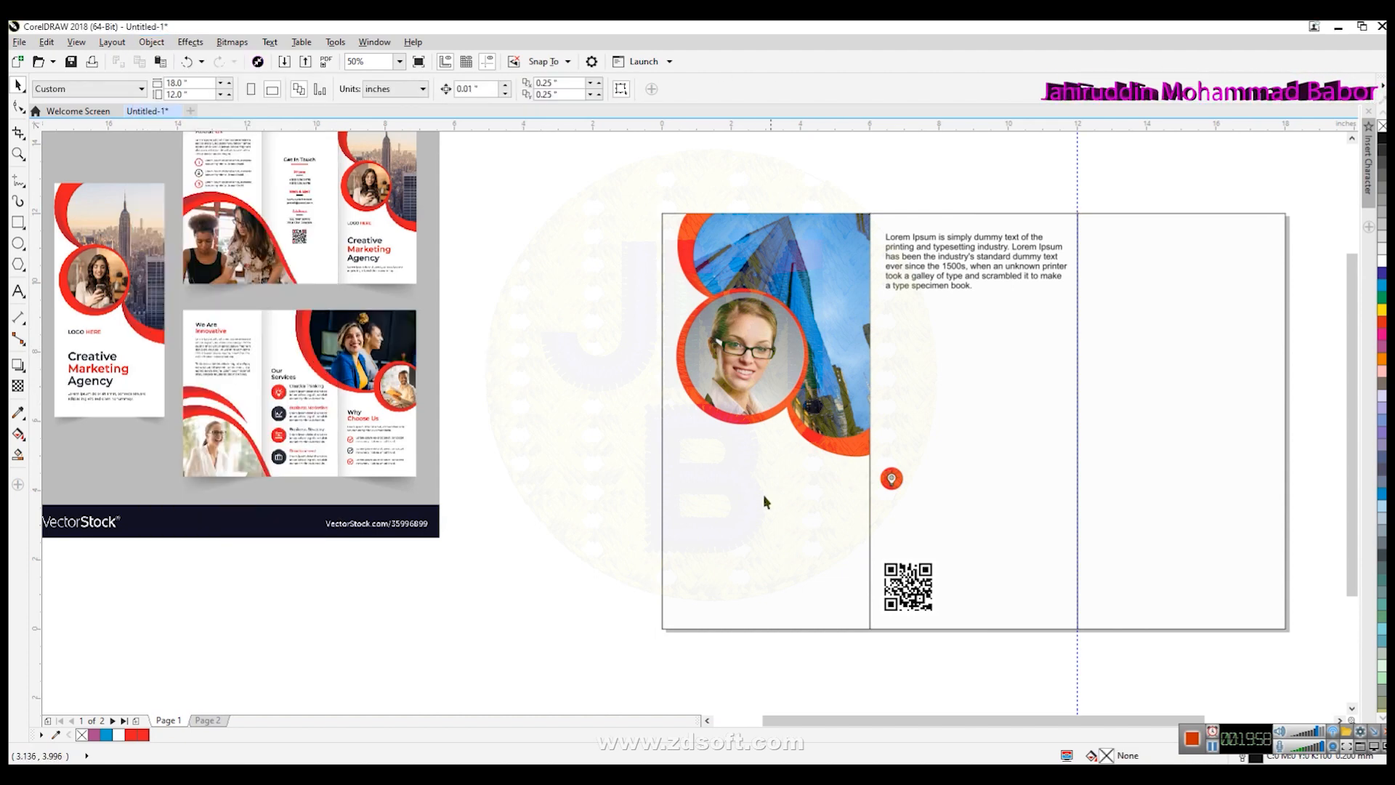
{"action": "left_click_drag", "start_coordinate": [763, 498], "coordinate": [489, 508]}
{"action": "key", "text": "ctrl+z"}
{"action": "left_click_drag", "start_coordinate": [785, 532], "coordinate": [577, 556]}
{"action": "key", "text": "ctrl+z"}
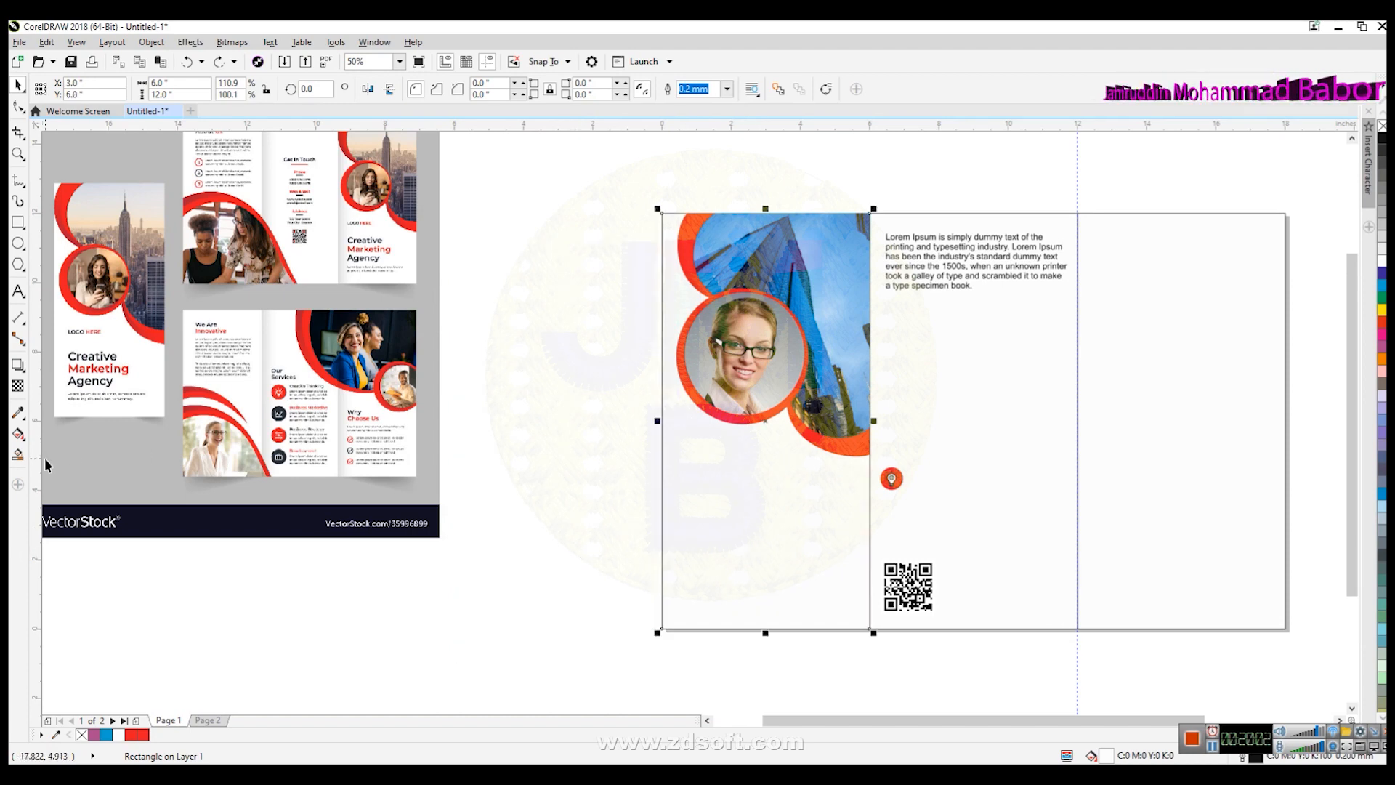
Try several drop shadows on the left panel with the Drop Shadow tool, undoing each.
{"action": "left_click", "coordinate": [22, 368]}
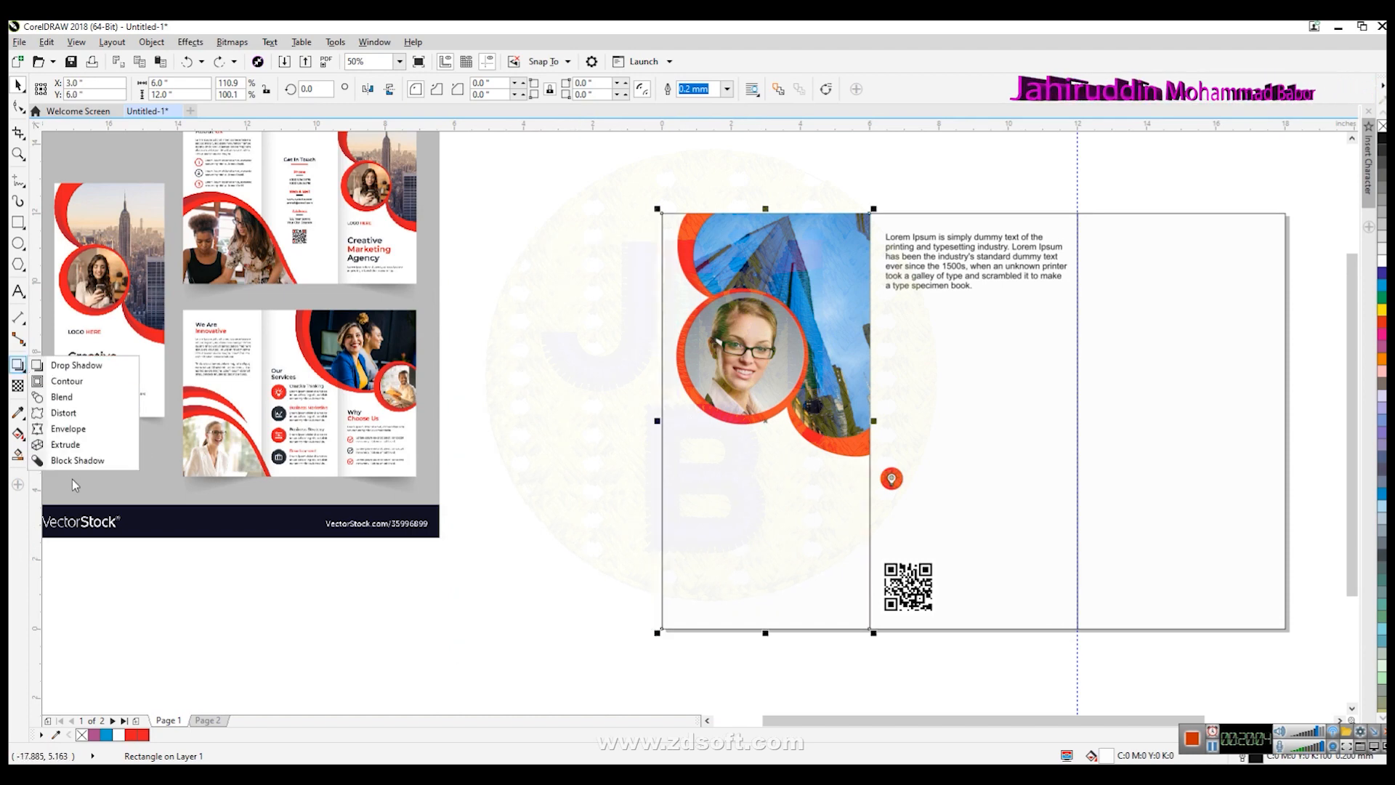
{"action": "left_click", "coordinate": [82, 365]}
{"action": "left_click_drag", "start_coordinate": [663, 420], "coordinate": [891, 421]}
{"action": "left_click_drag", "start_coordinate": [888, 422], "coordinate": [885, 421]}
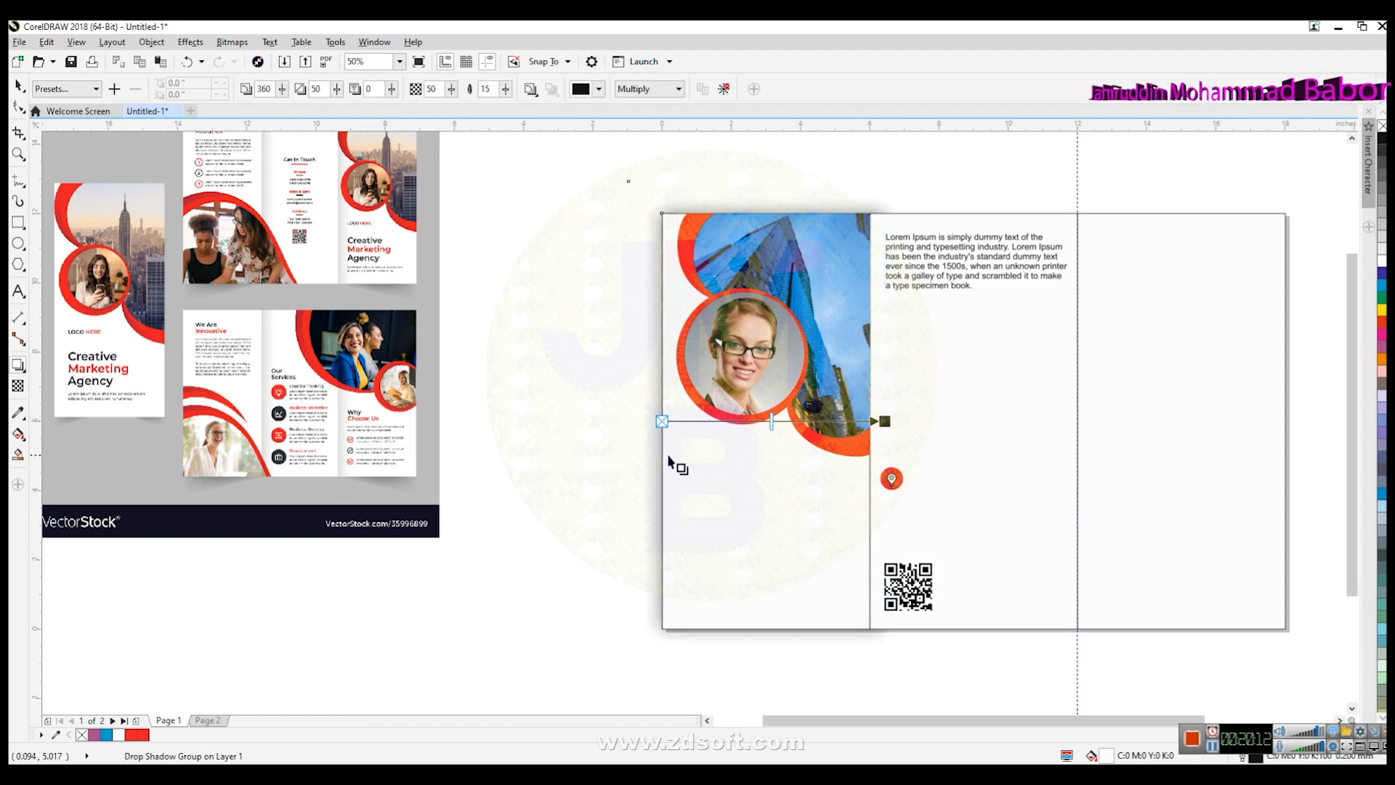
{"action": "key", "text": "ctrl+z"}
{"action": "left_click_drag", "start_coordinate": [871, 421], "coordinate": [1078, 422]}
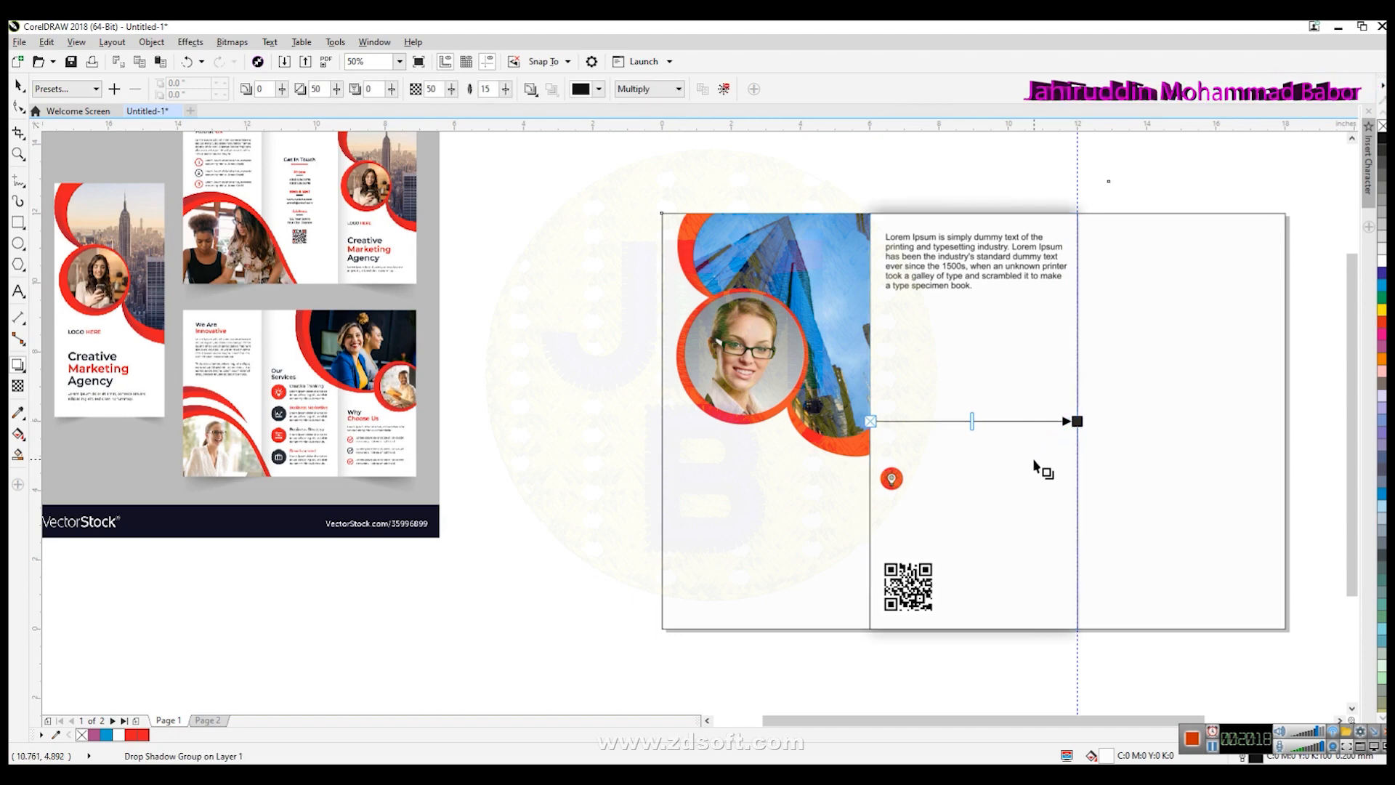
{"action": "key", "text": "ctrl+z"}
{"action": "left_click_drag", "start_coordinate": [985, 222], "coordinate": [766, 629]}
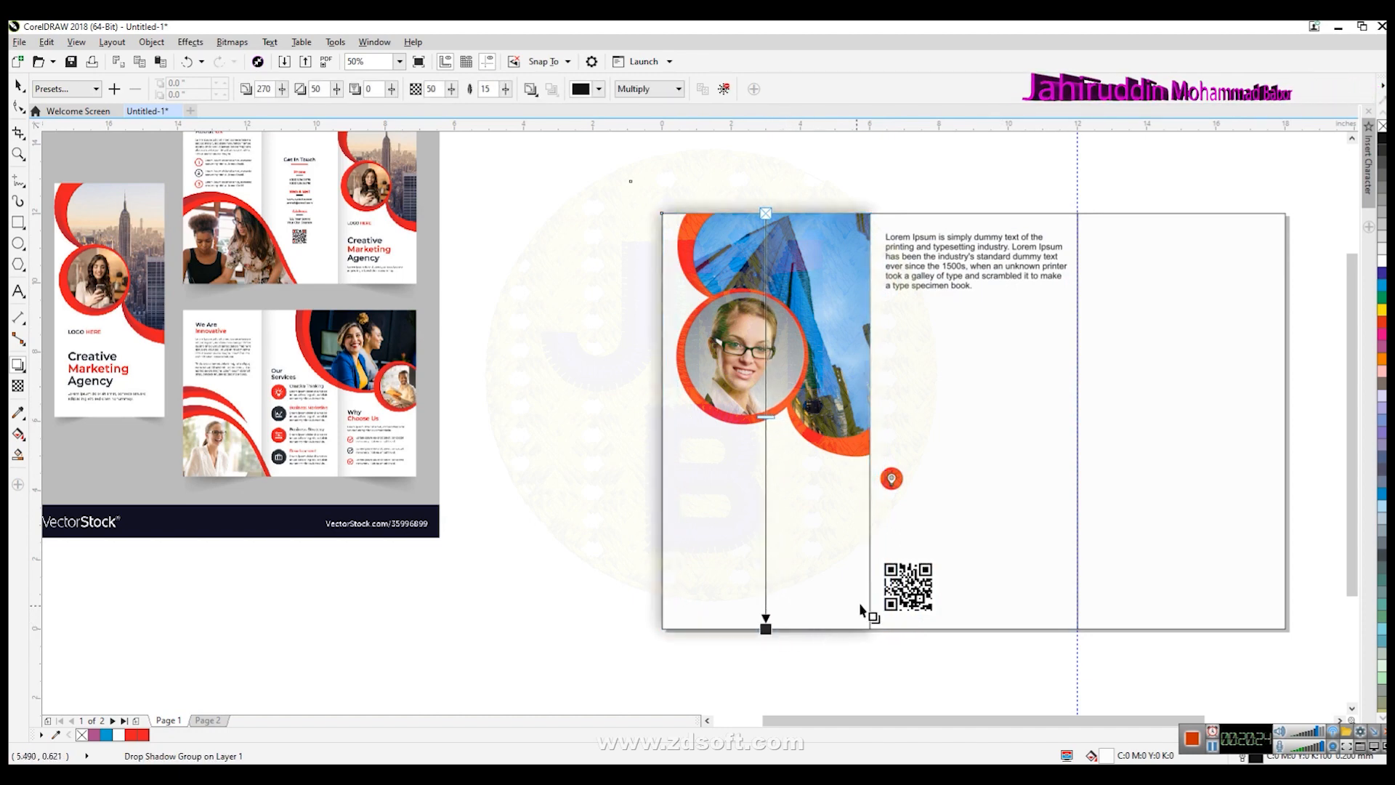
{"action": "key", "text": "ctrl+z"}
{"action": "left_click_drag", "start_coordinate": [976, 215], "coordinate": [981, 386]}
{"action": "key", "text": "ctrl+z"}
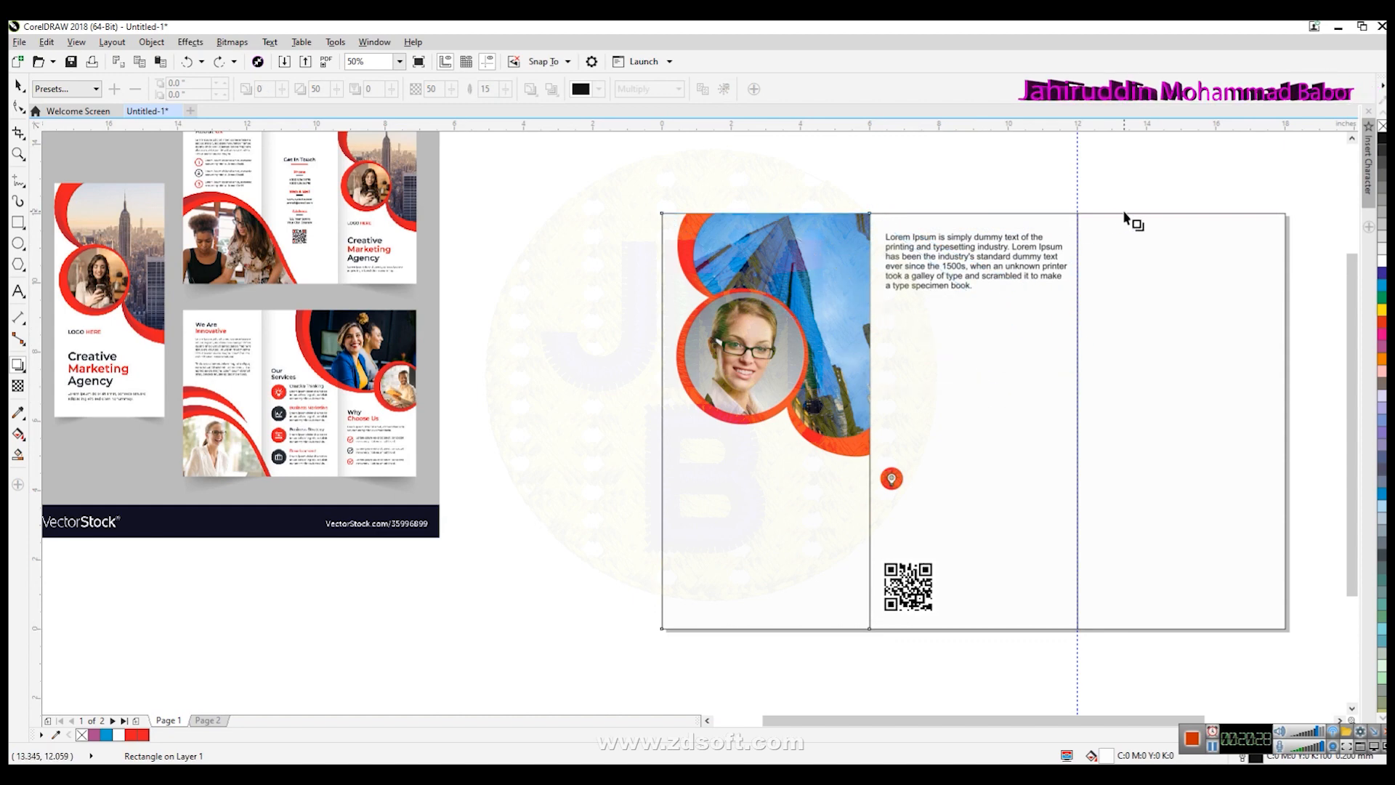
Give the right panel a downward perspective drop shadow running from top to bottom.
{"action": "left_click", "coordinate": [18, 85]}
{"action": "left_click", "coordinate": [1188, 347]}
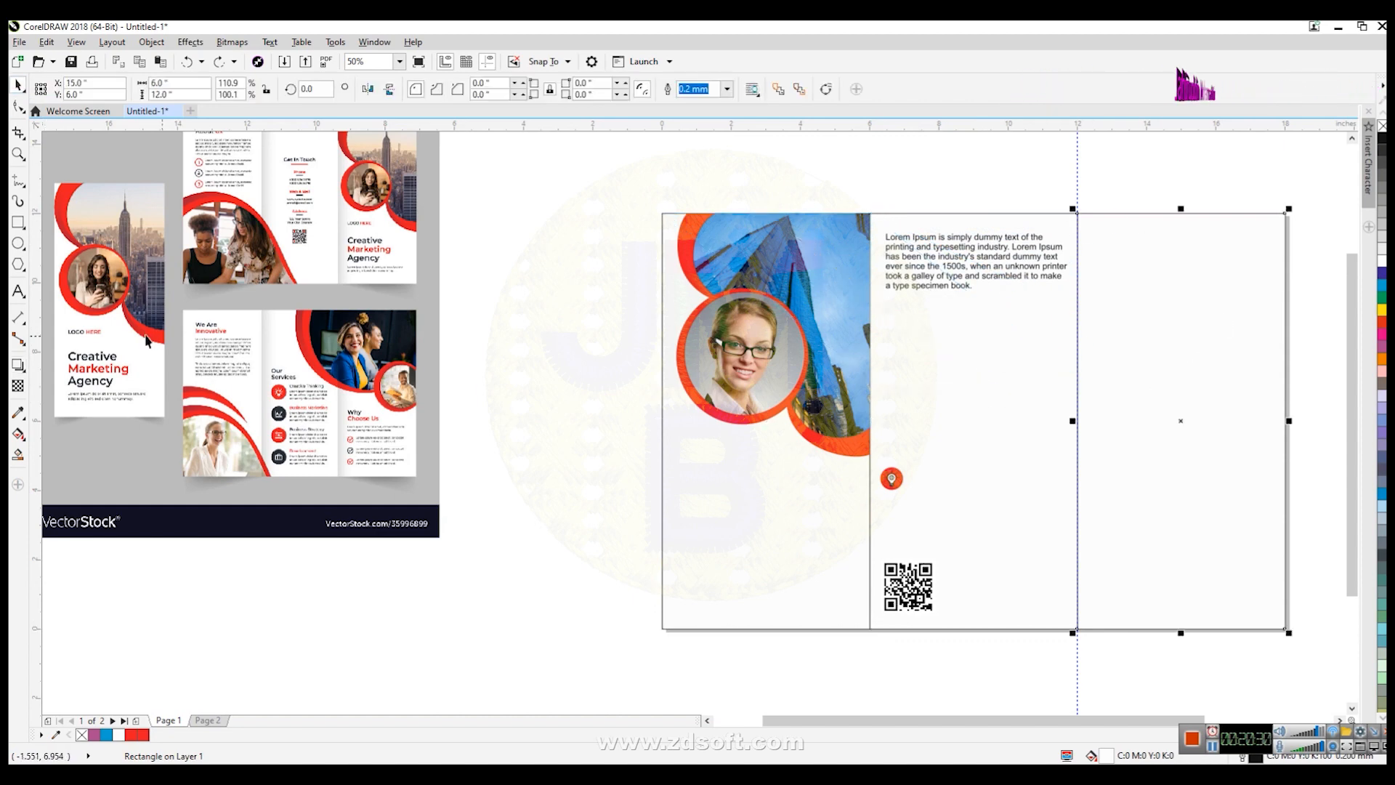
{"action": "left_click", "coordinate": [18, 366]}
{"action": "left_click_drag", "start_coordinate": [1181, 214], "coordinate": [1182, 629]}
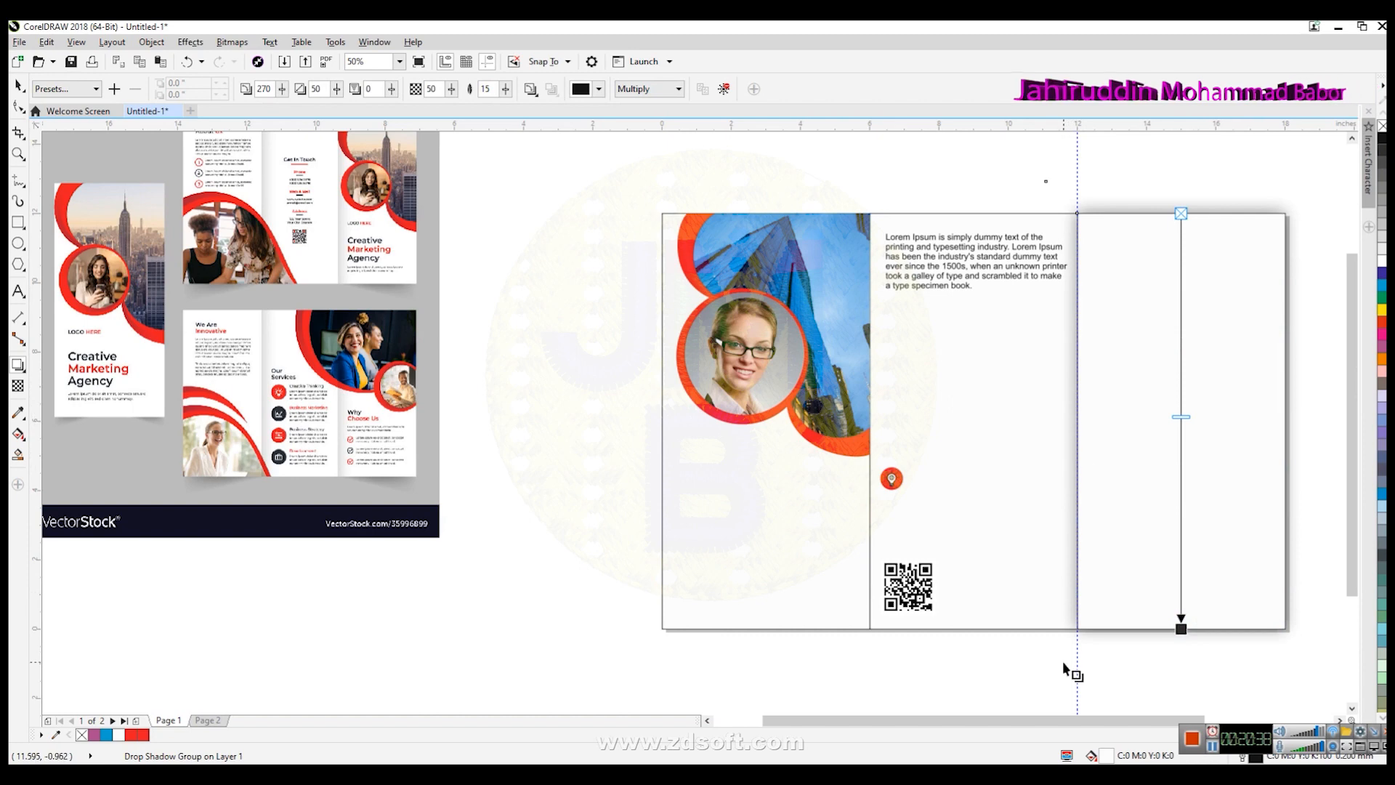
Add a matching top-to-bottom drop shadow (direction 270) to the middle panel, then deselect.
{"action": "left_click", "coordinate": [17, 86]}
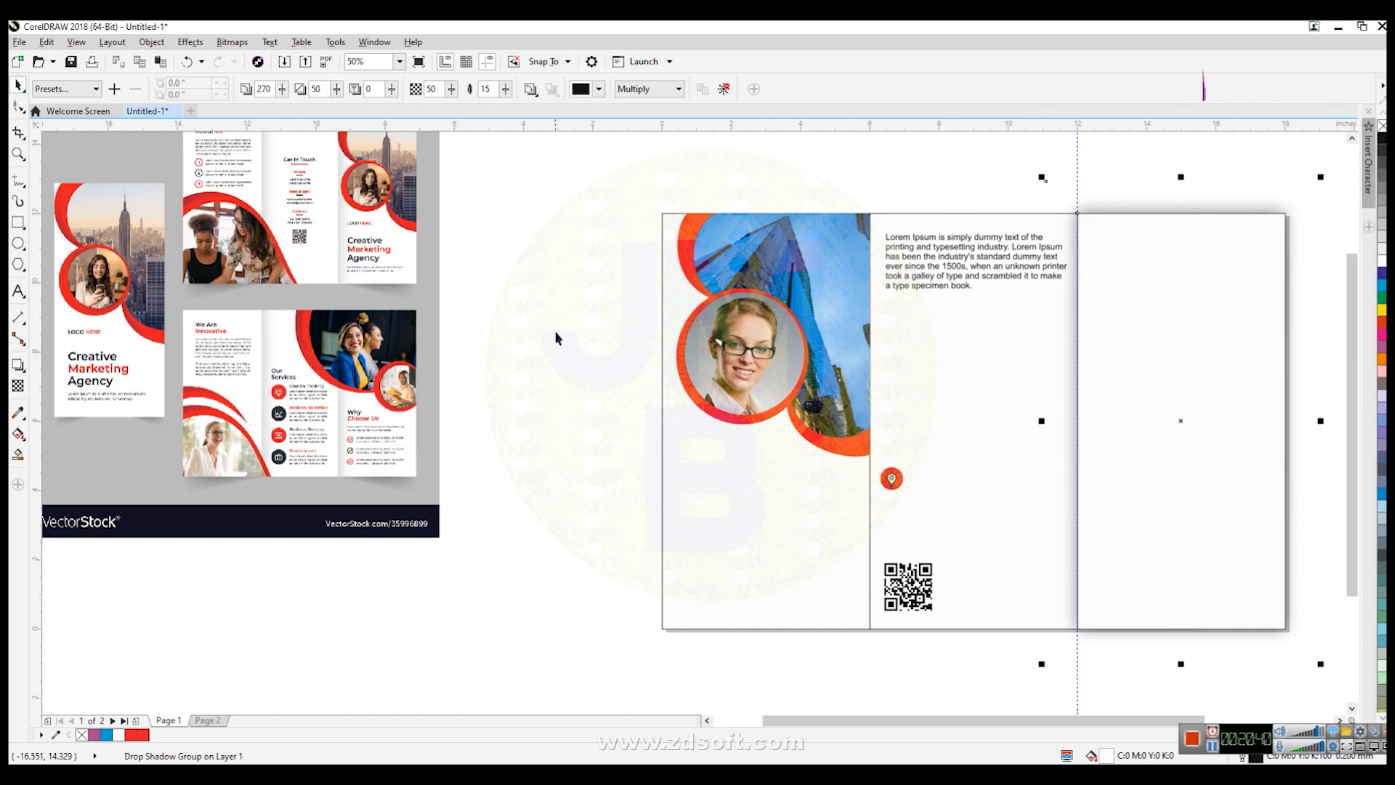
{"action": "left_click", "coordinate": [956, 461]}
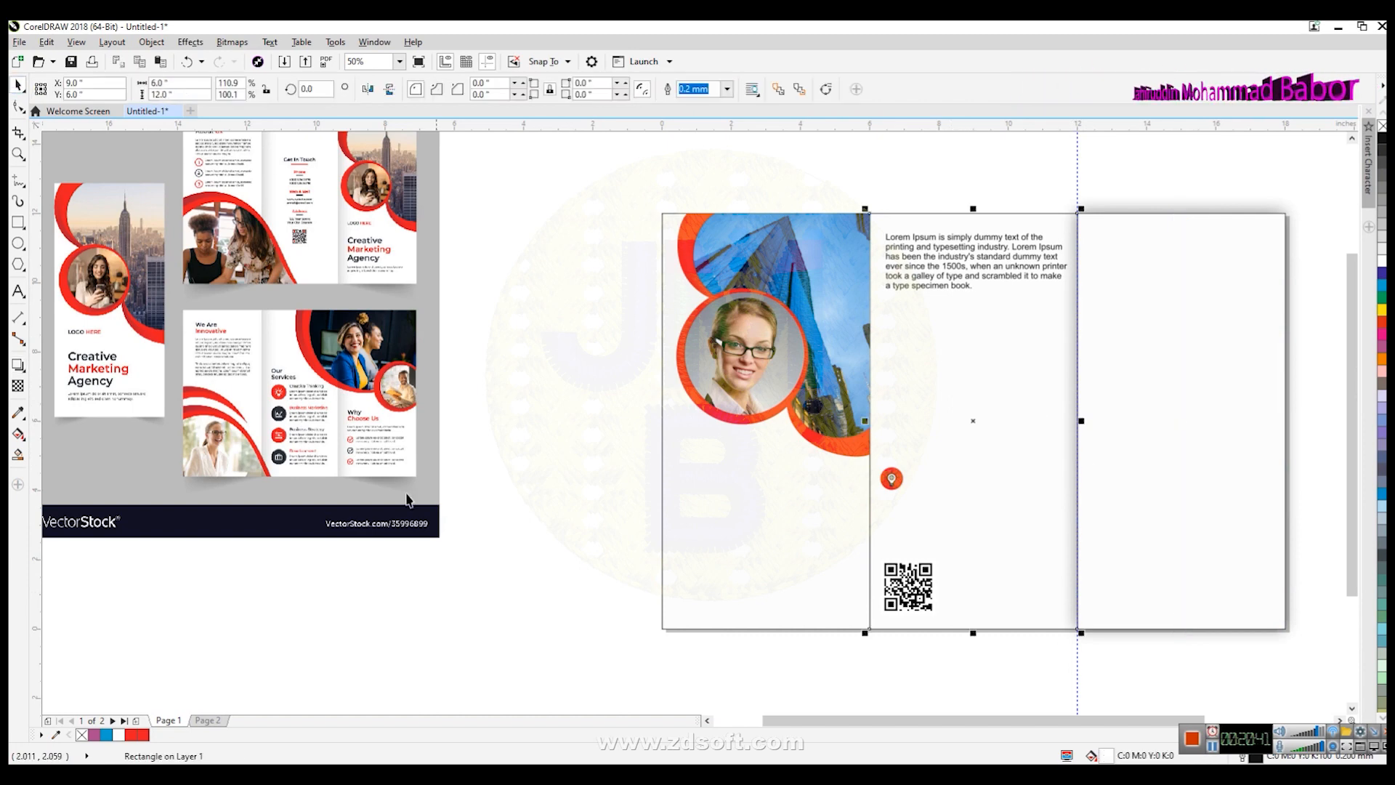
{"action": "left_click", "coordinate": [25, 365]}
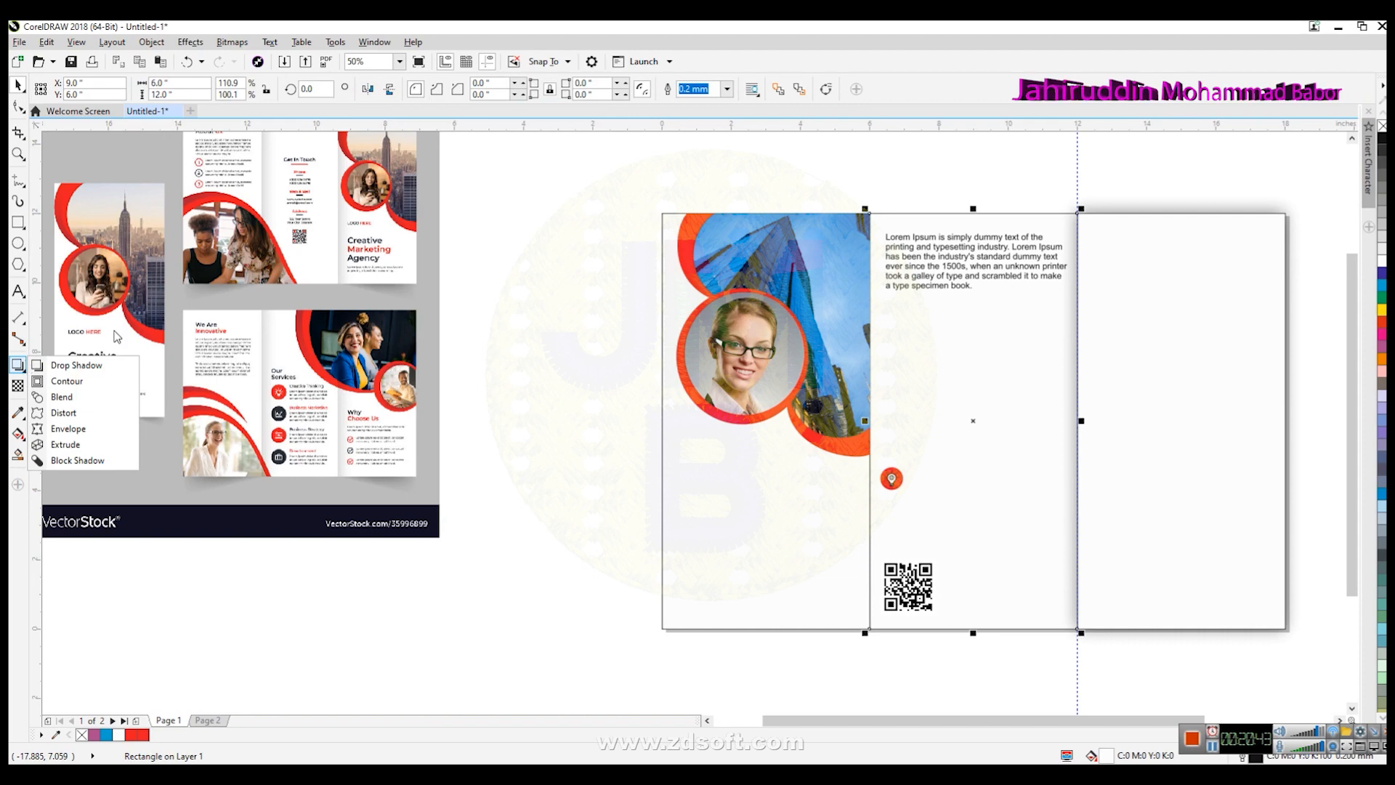
{"action": "left_click", "coordinate": [76, 365]}
{"action": "left_click_drag", "start_coordinate": [974, 216], "coordinate": [974, 628]}
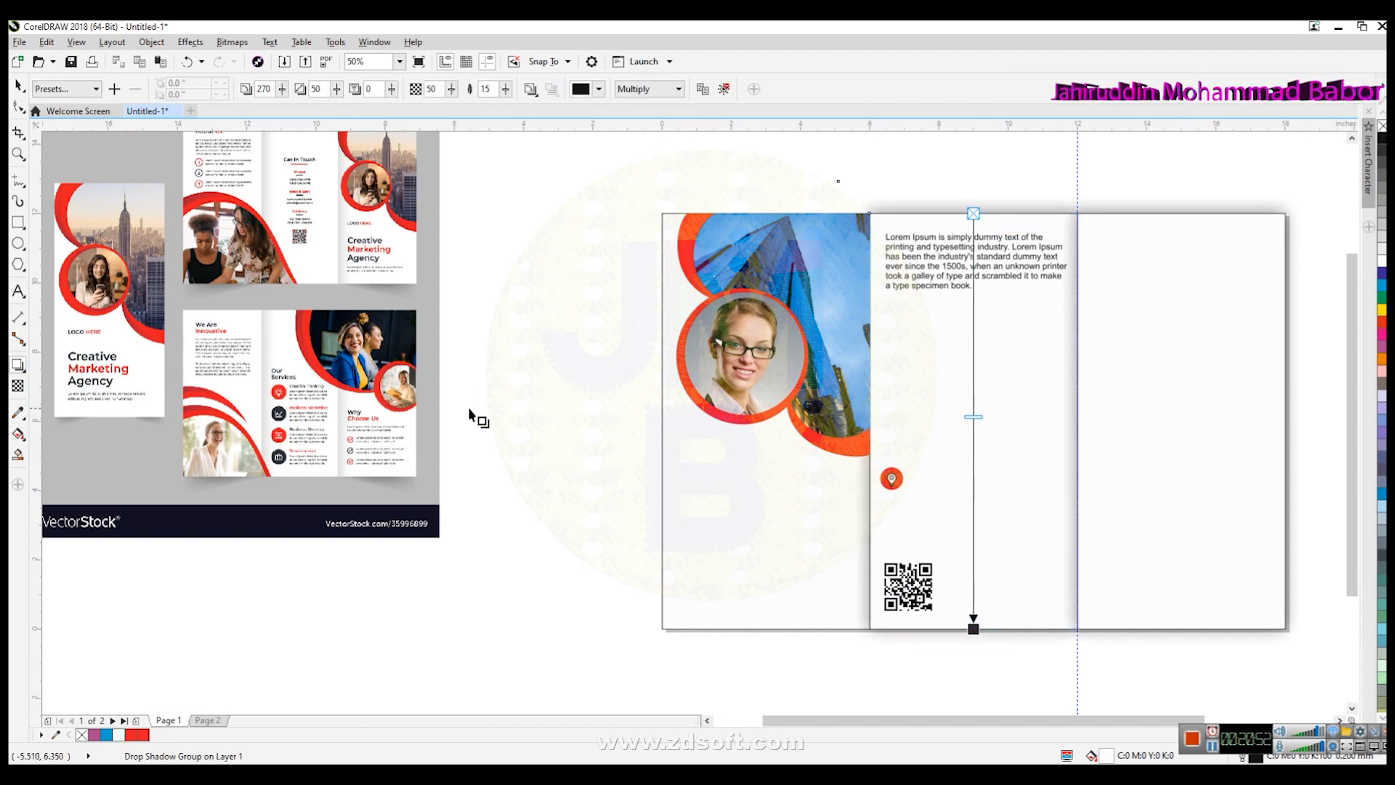
{"action": "left_click", "coordinate": [16, 87]}
{"action": "left_click", "coordinate": [463, 579]}
{"action": "left_click", "coordinate": [208, 721]}
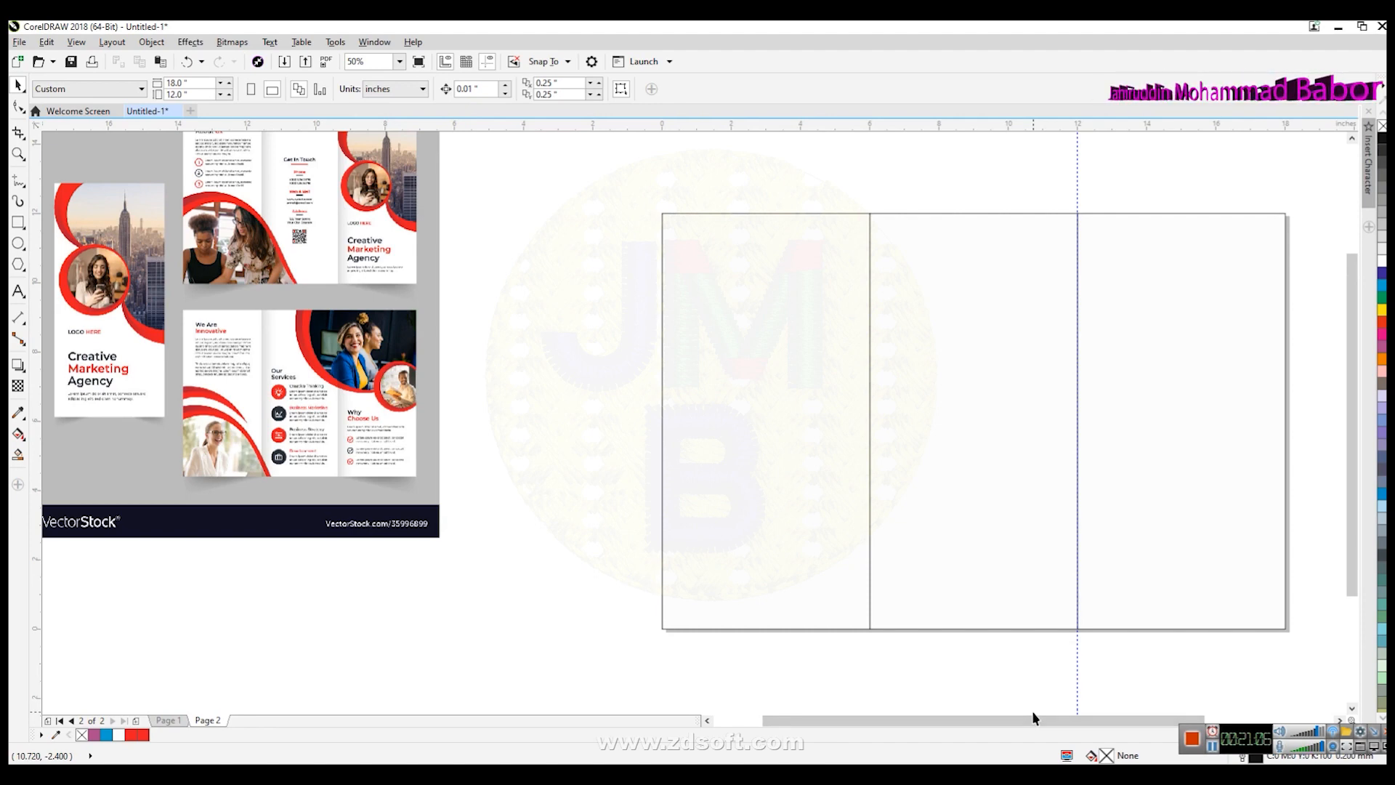
{"action": "left_click", "coordinate": [166, 720]}
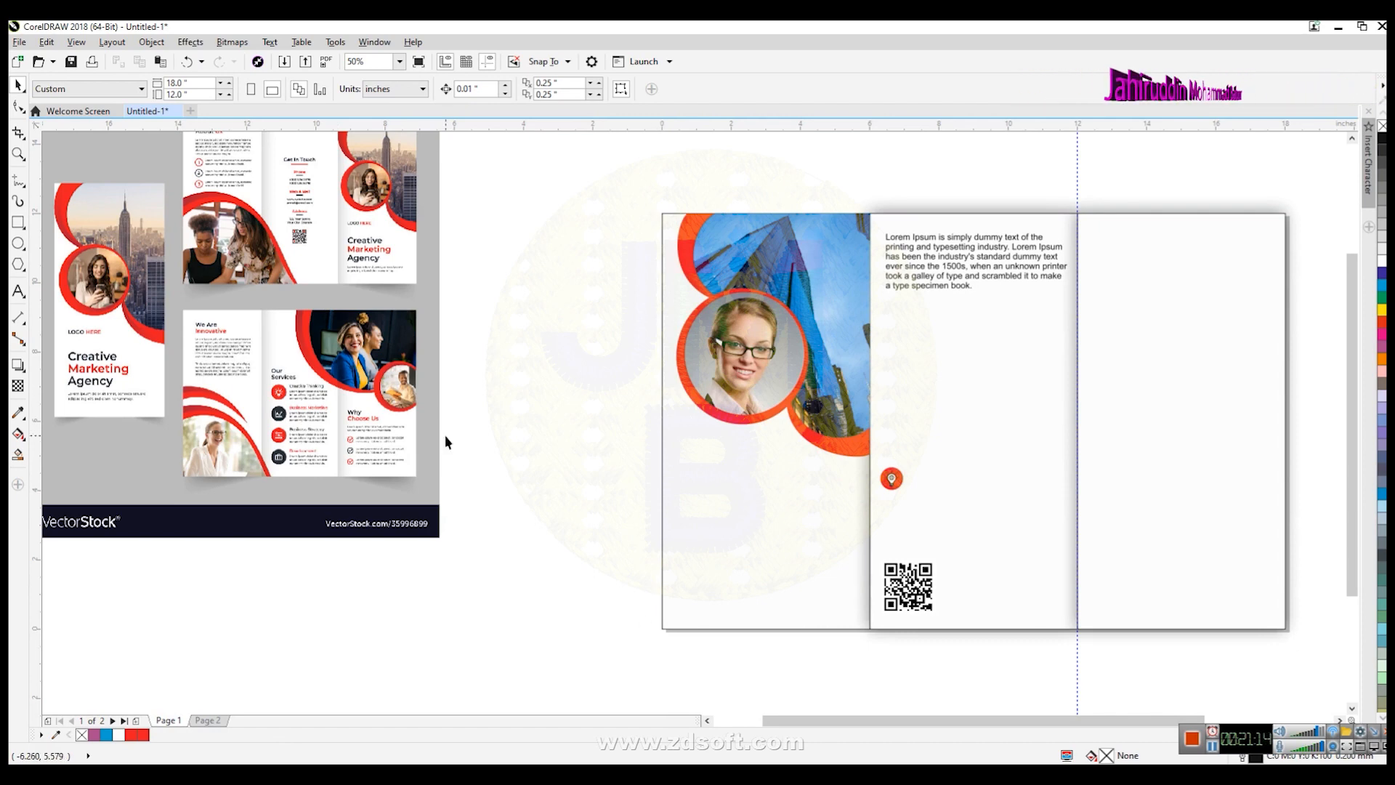
{"action": "left_click", "coordinate": [706, 721]}
{"action": "left_click", "coordinate": [706, 721]}
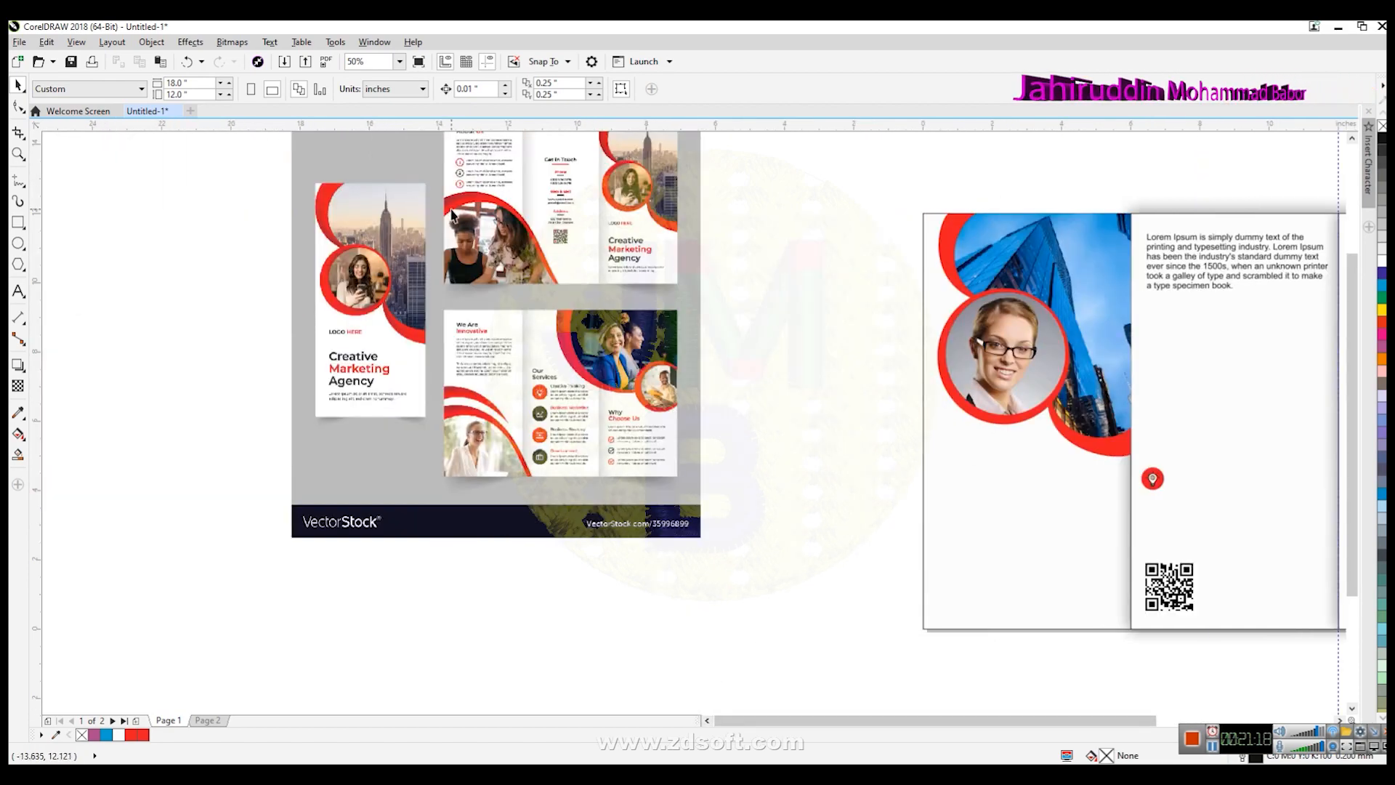
{"action": "scroll", "coordinate": [455, 240], "scroll_direction": "up", "scroll_amount": 4}
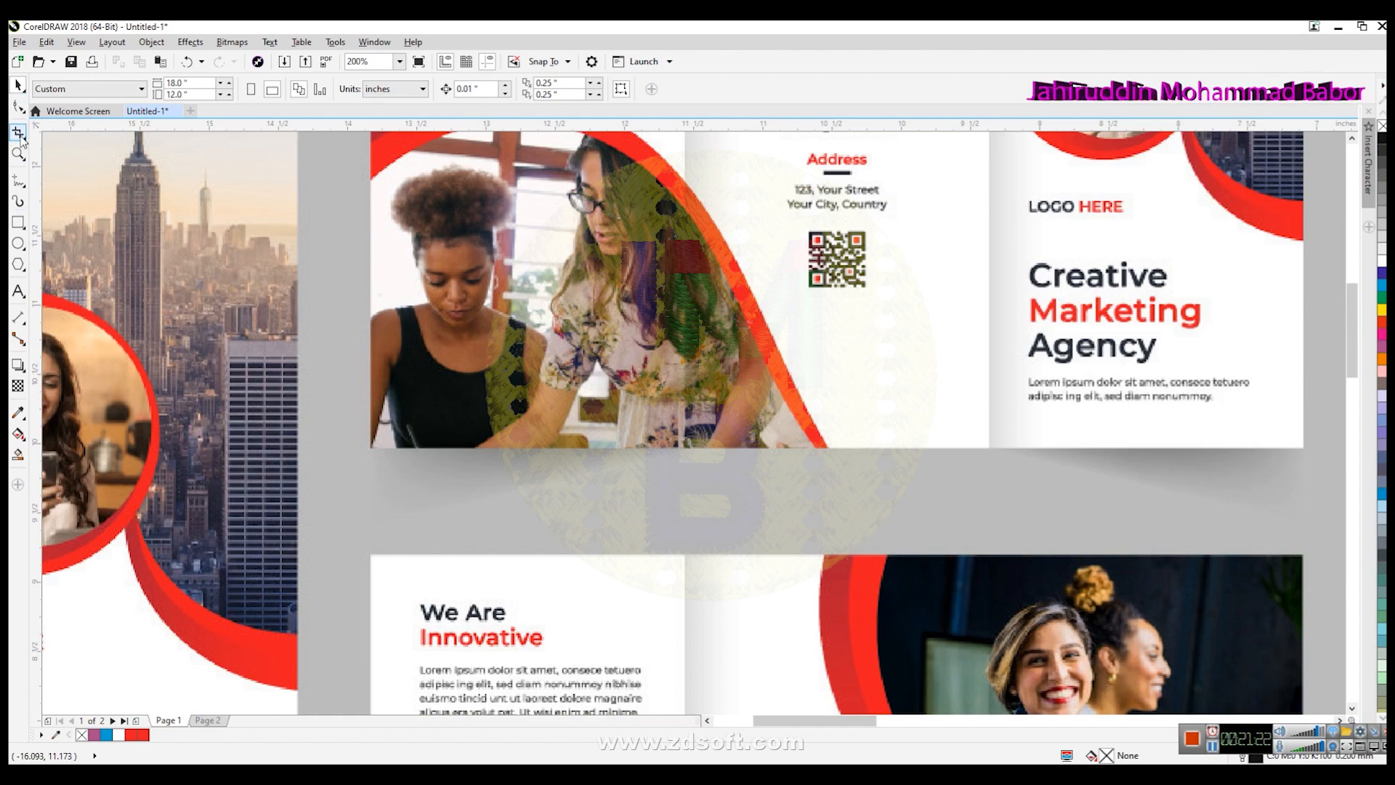
{"action": "left_click", "coordinate": [22, 140]}
{"action": "left_click", "coordinate": [55, 132]}
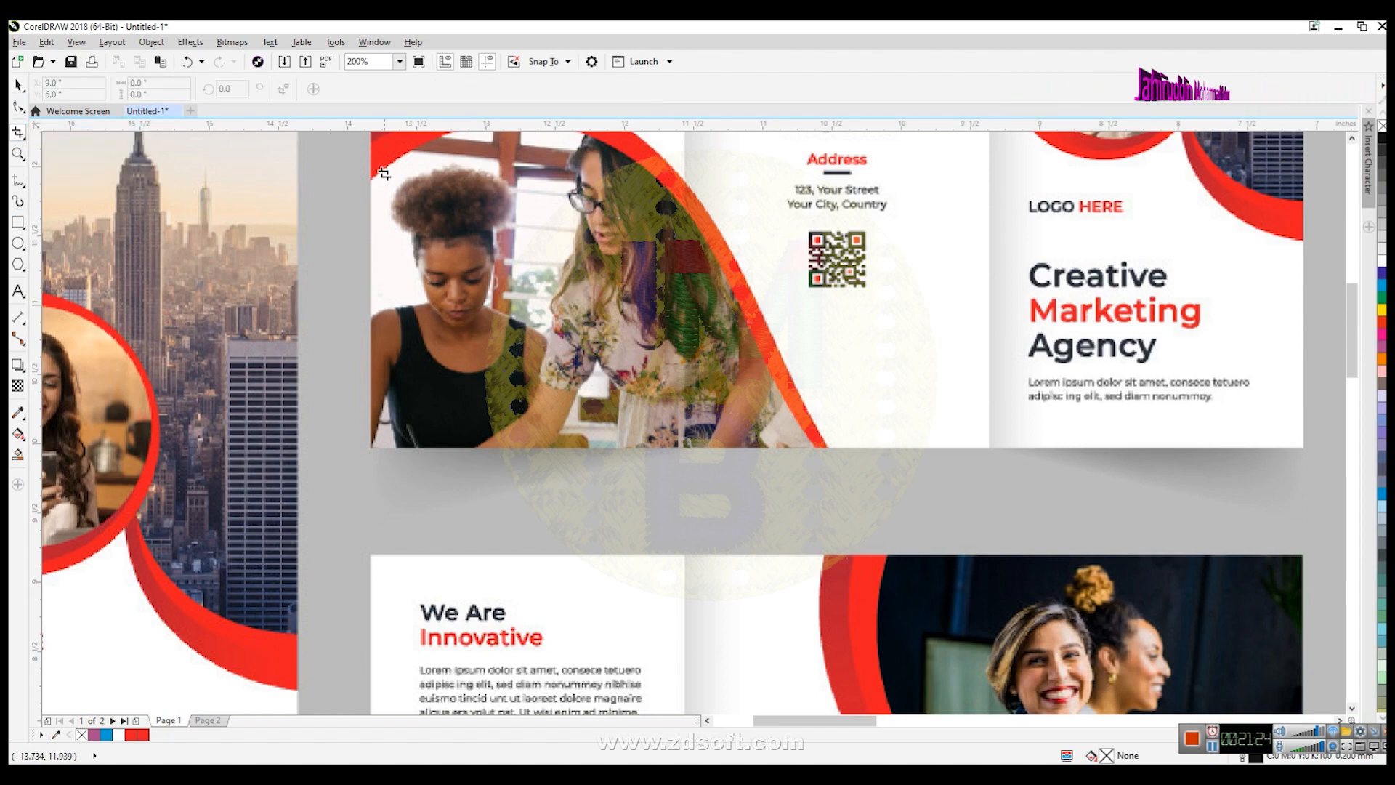
{"action": "left_click_drag", "start_coordinate": [386, 171], "coordinate": [529, 331]}
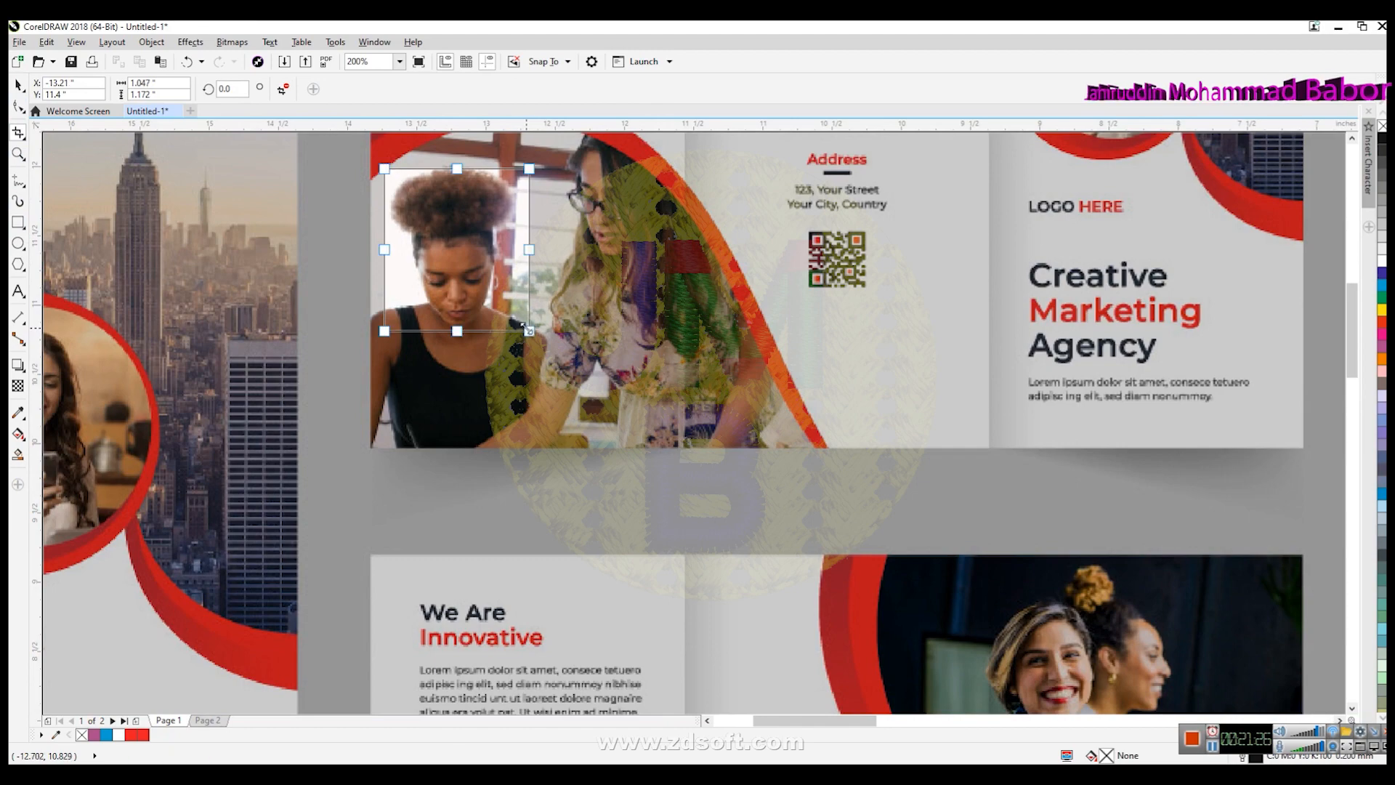
{"action": "double_click", "coordinate": [483, 252]}
{"action": "scroll", "coordinate": [520, 396], "scroll_direction": "down", "scroll_amount": 2}
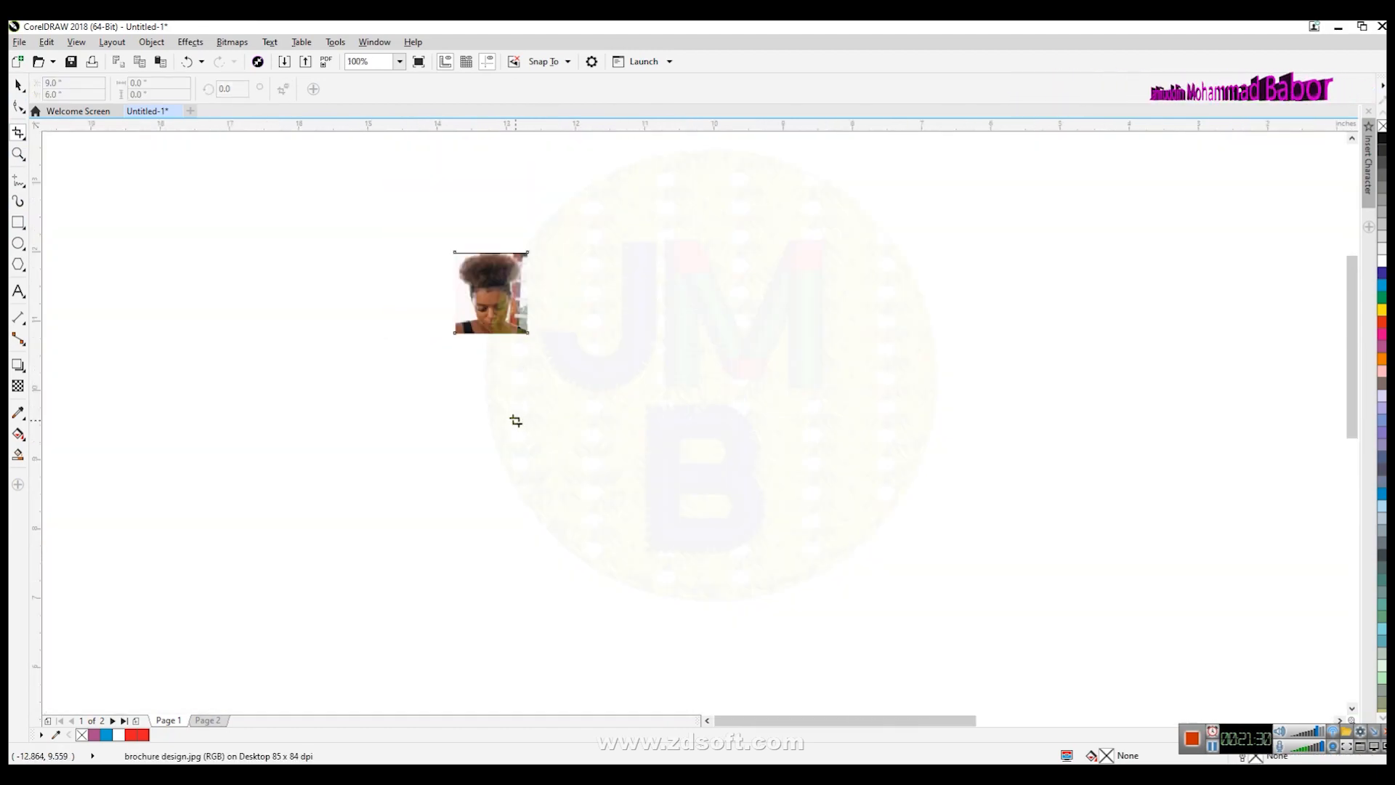
{"action": "key", "text": "ctrl+z"}
{"action": "scroll", "coordinate": [435, 264], "scroll_direction": "up", "scroll_amount": 2}
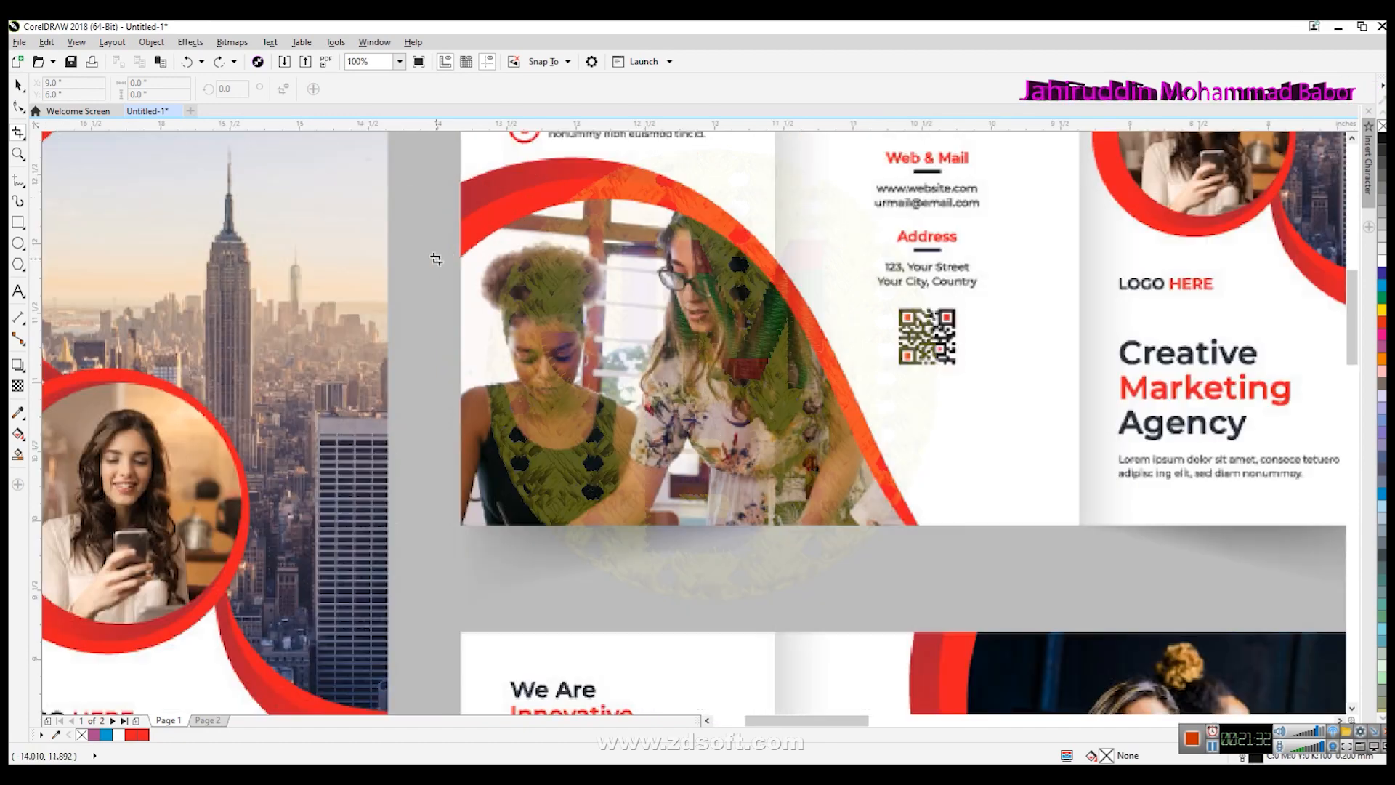
{"action": "left_click_drag", "start_coordinate": [68, 398], "coordinate": [185, 563]}
{"action": "double_click", "coordinate": [154, 485]}
{"action": "scroll", "coordinate": [308, 465], "scroll_direction": "down", "scroll_amount": 1}
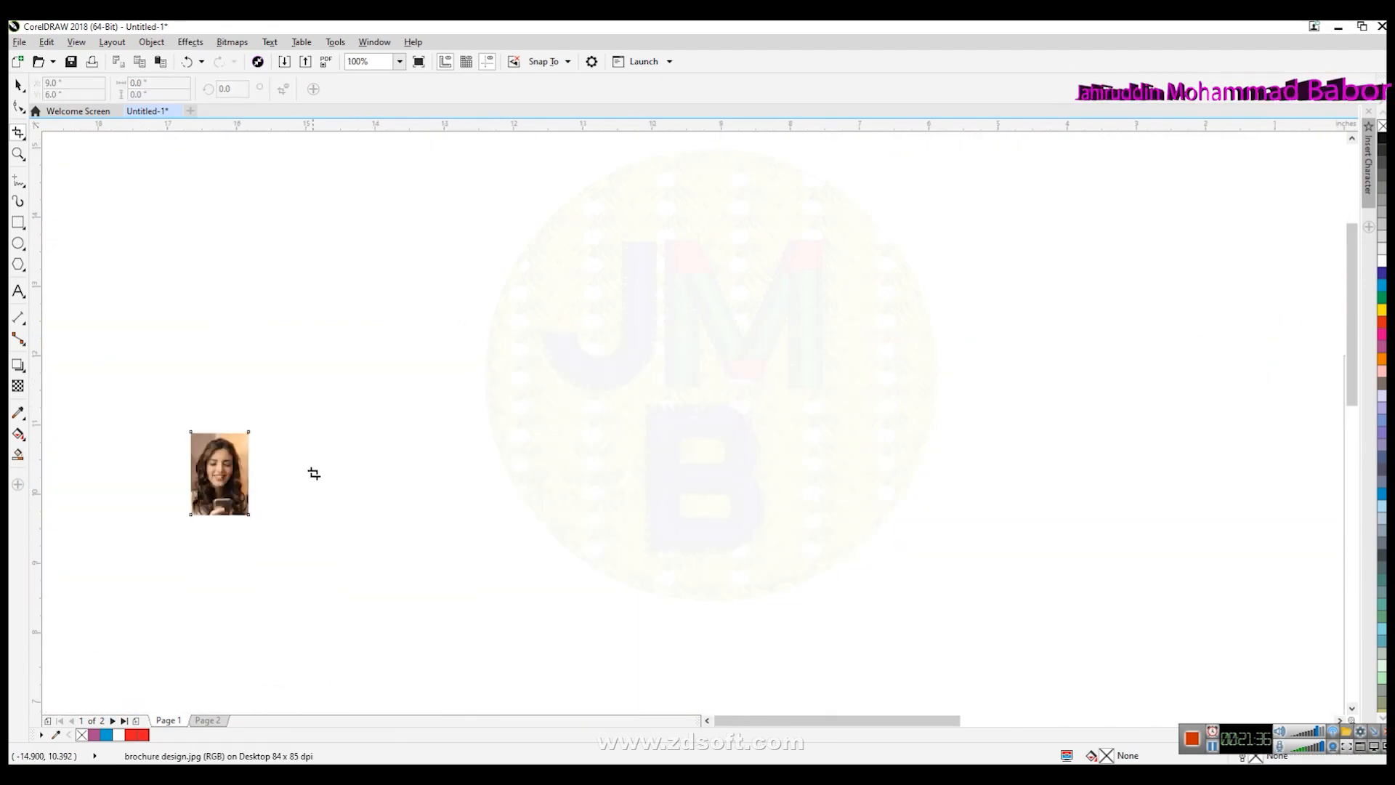
{"action": "key", "text": "ctrl+z"}
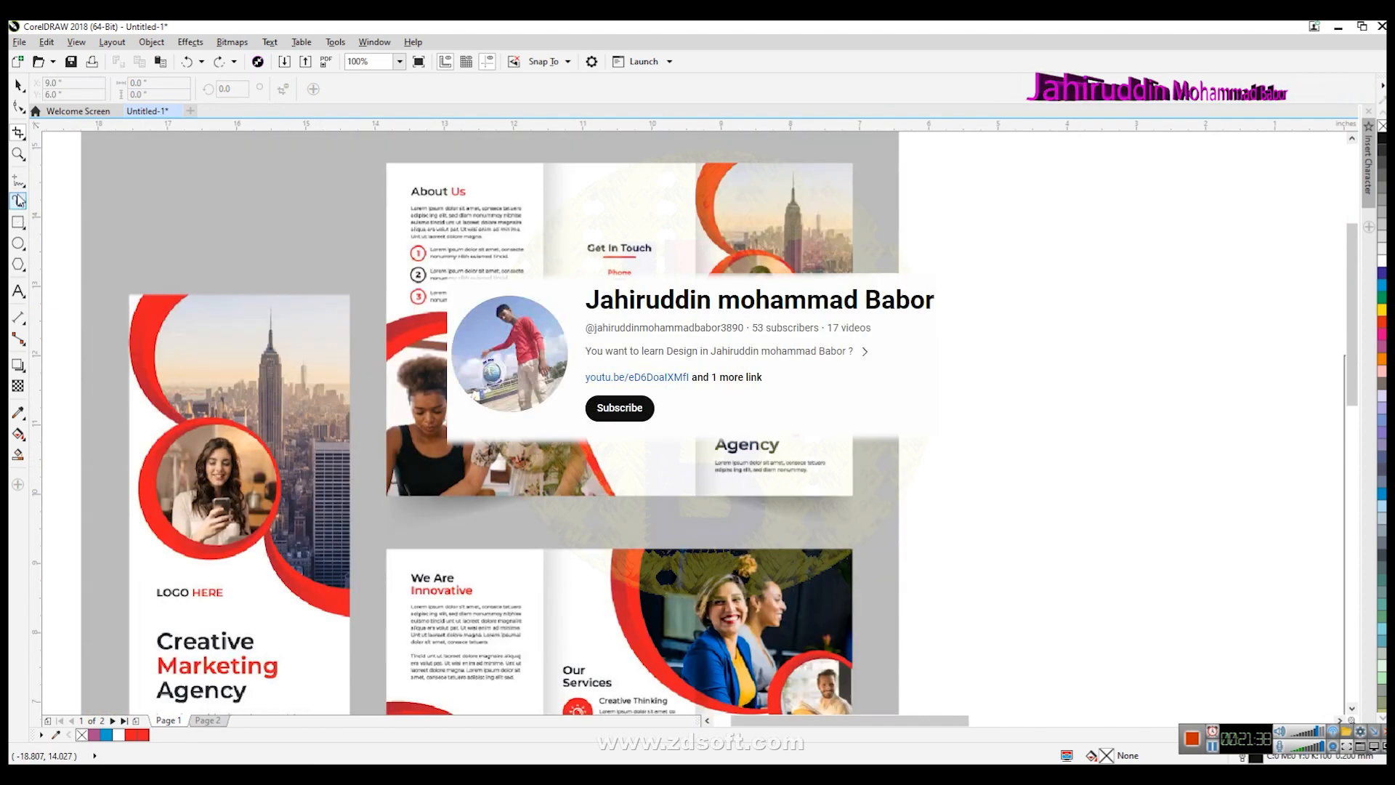
Zoom out to 25% so the brochure design.jpg reference and the shaded page both fit on screen.
{"action": "left_click", "coordinate": [18, 86]}
{"action": "scroll", "coordinate": [737, 597], "scroll_direction": "down", "scroll_amount": 3}
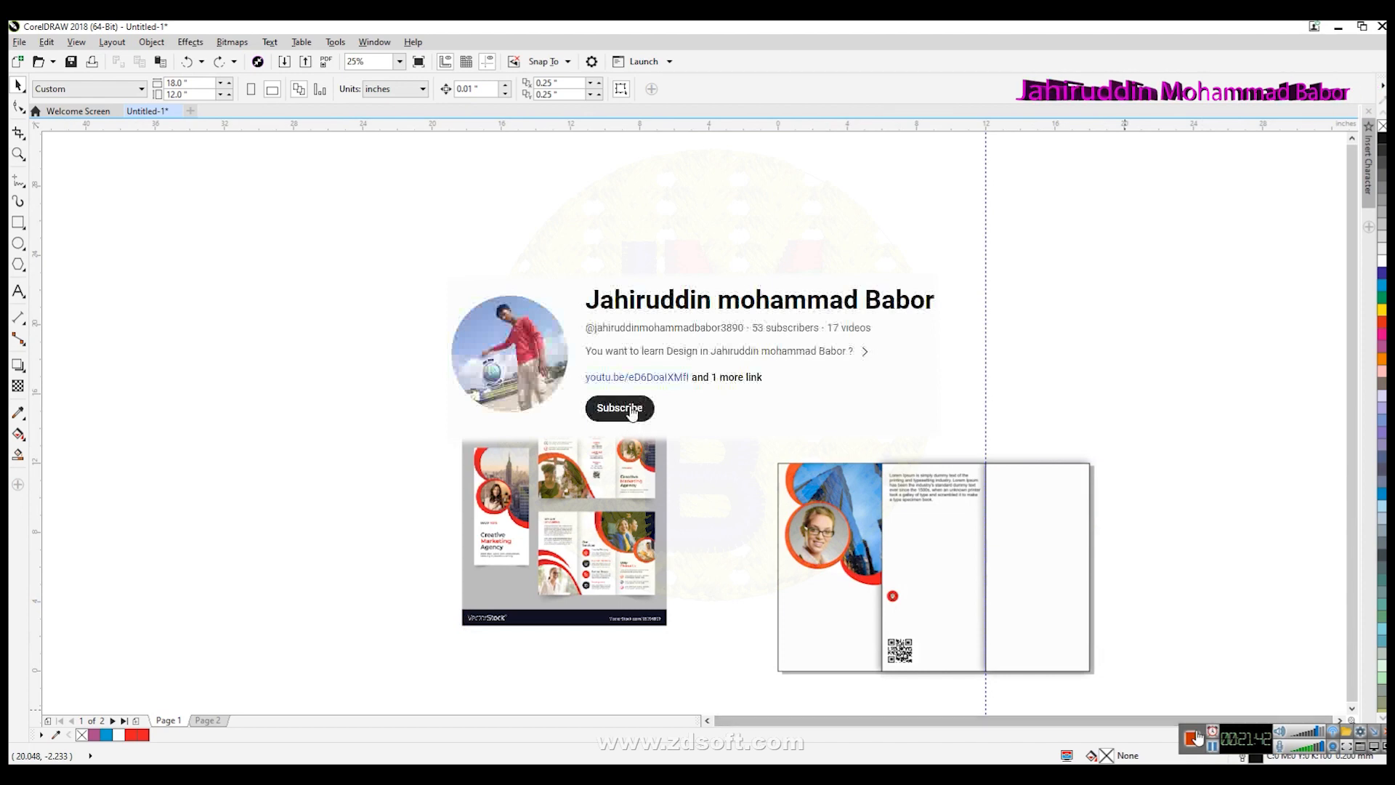
{"action": "left_click_drag", "start_coordinate": [1196, 725], "coordinate": [1119, 612]}
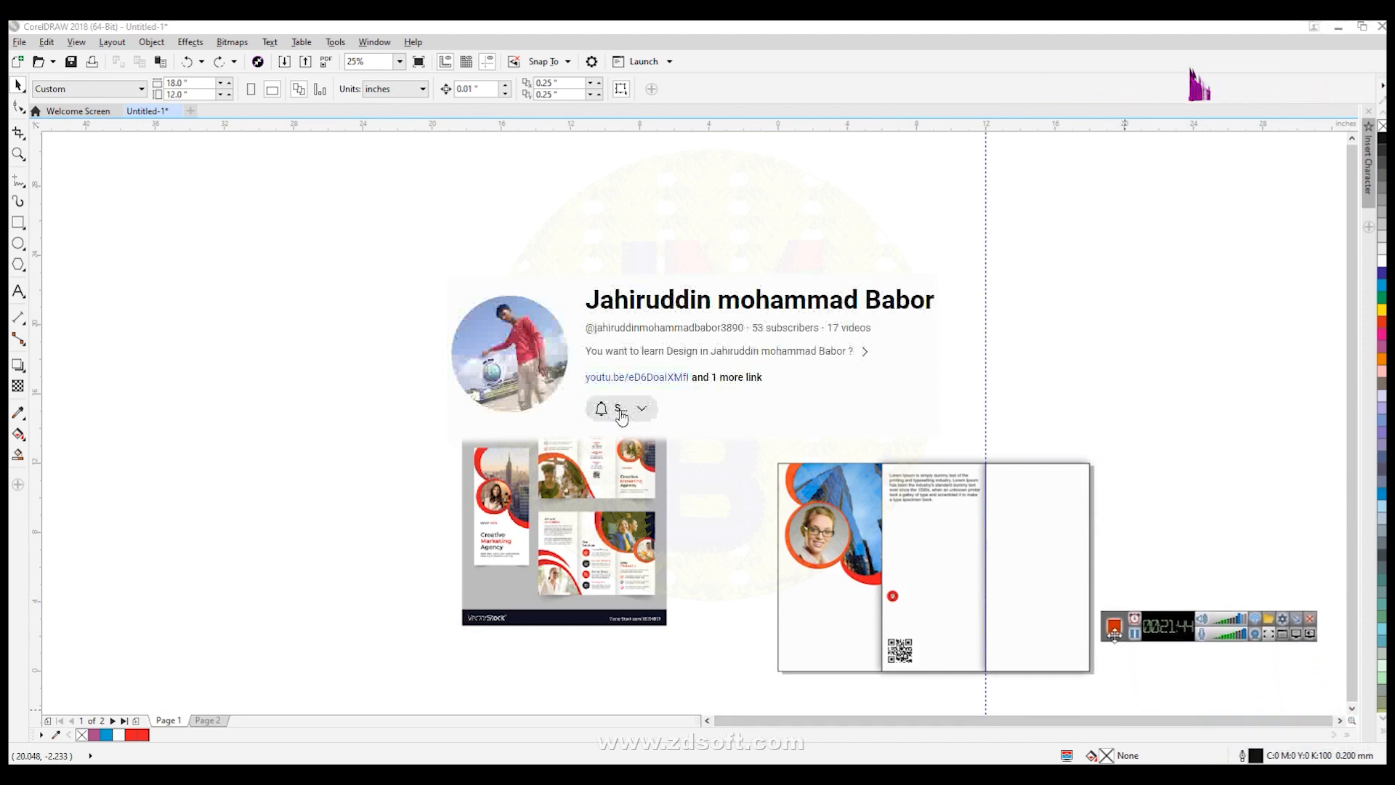